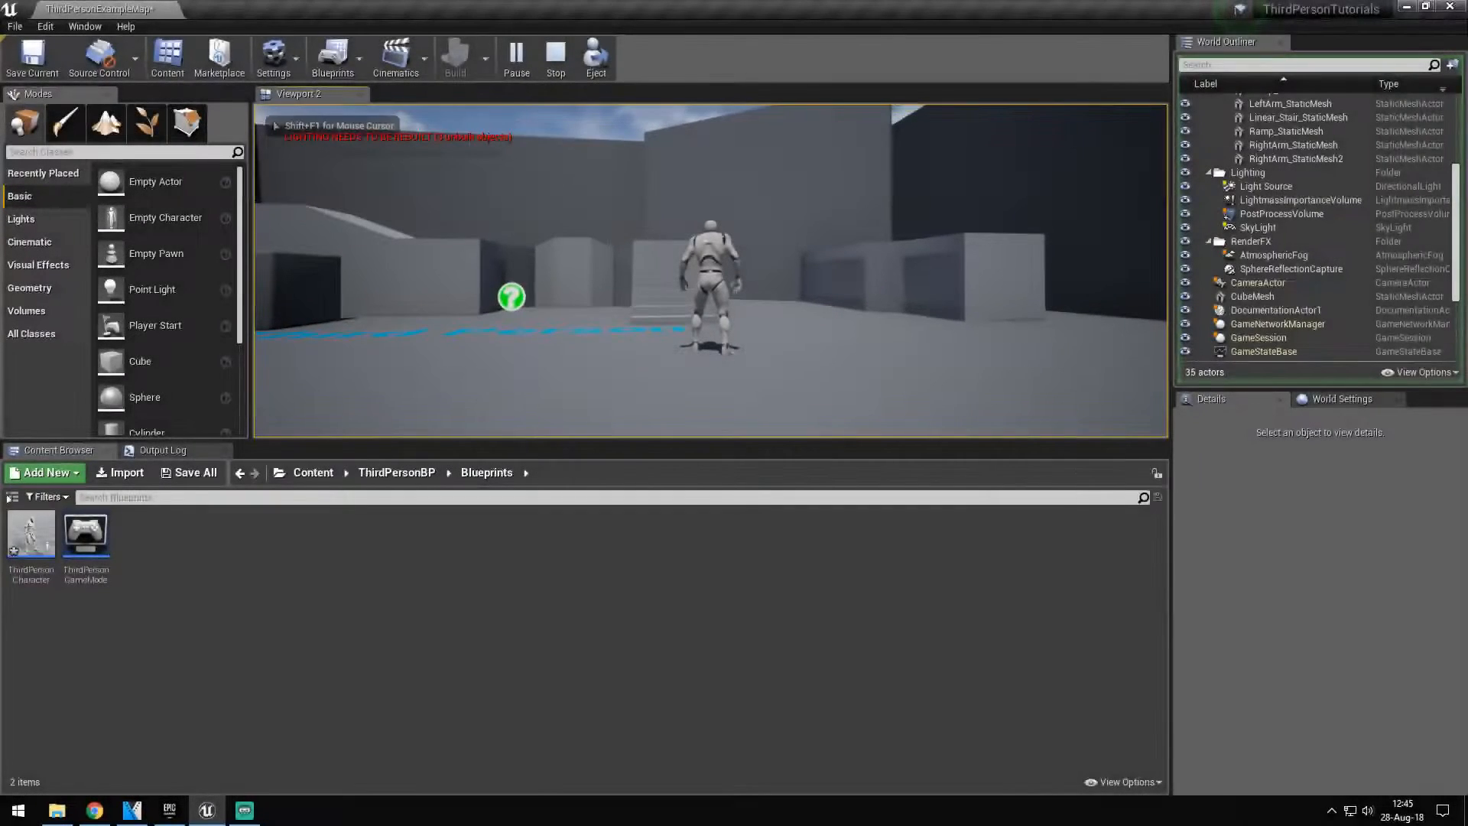
Play-test the character running and jumping against walls around the example map
key(w)
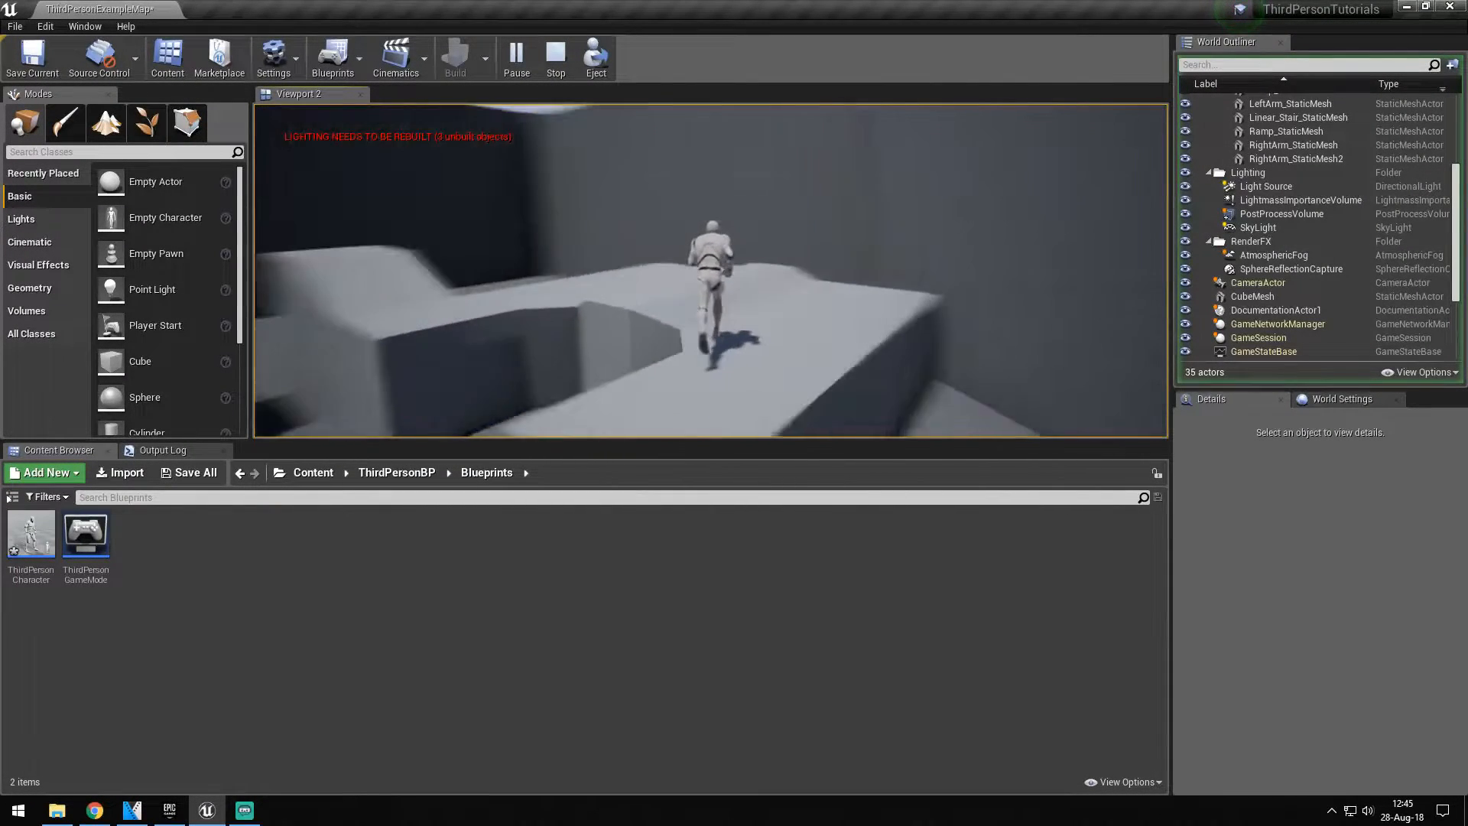
key(w)
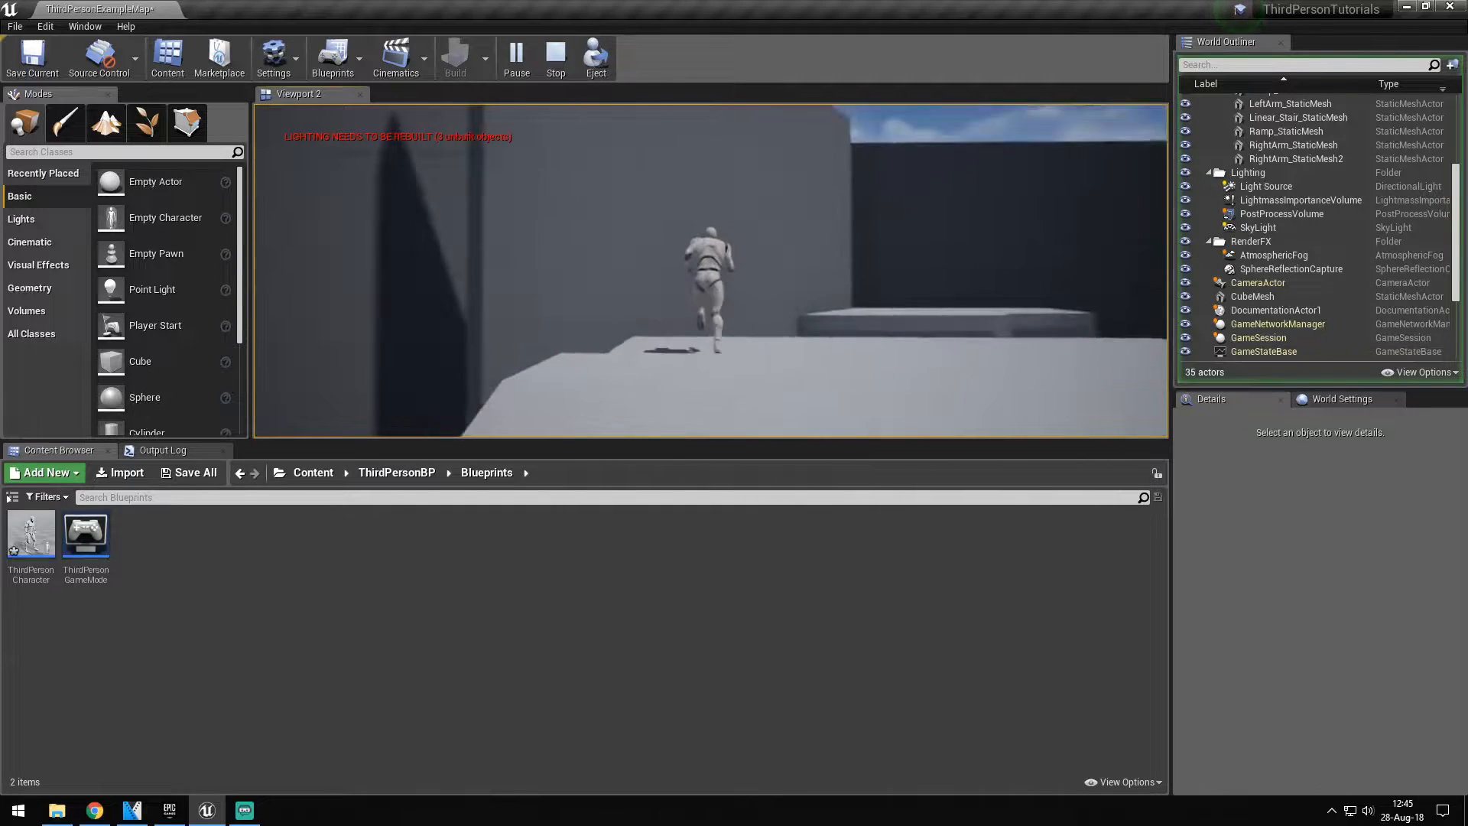
key(space)
key(w)
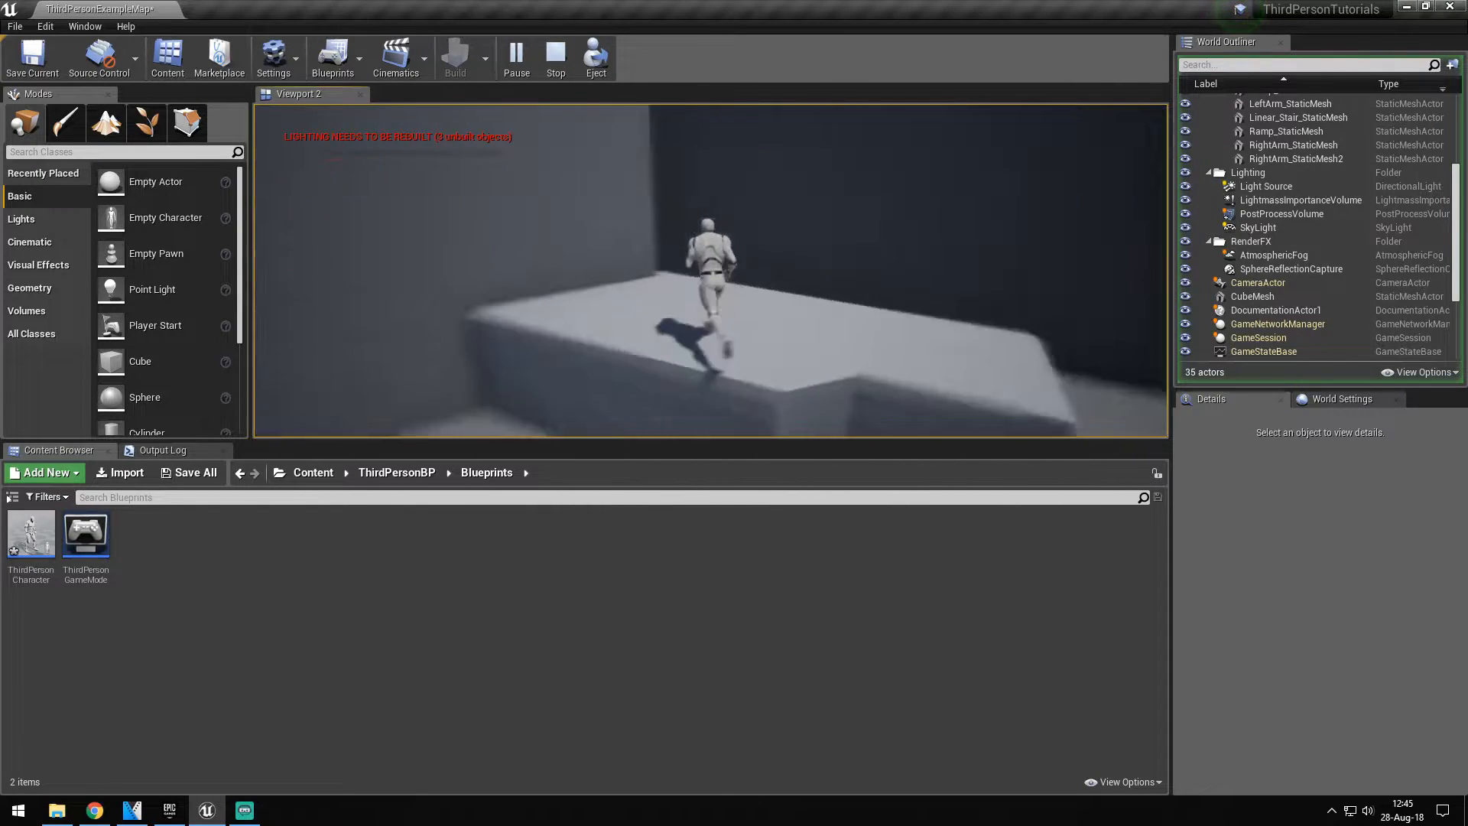
key(w)
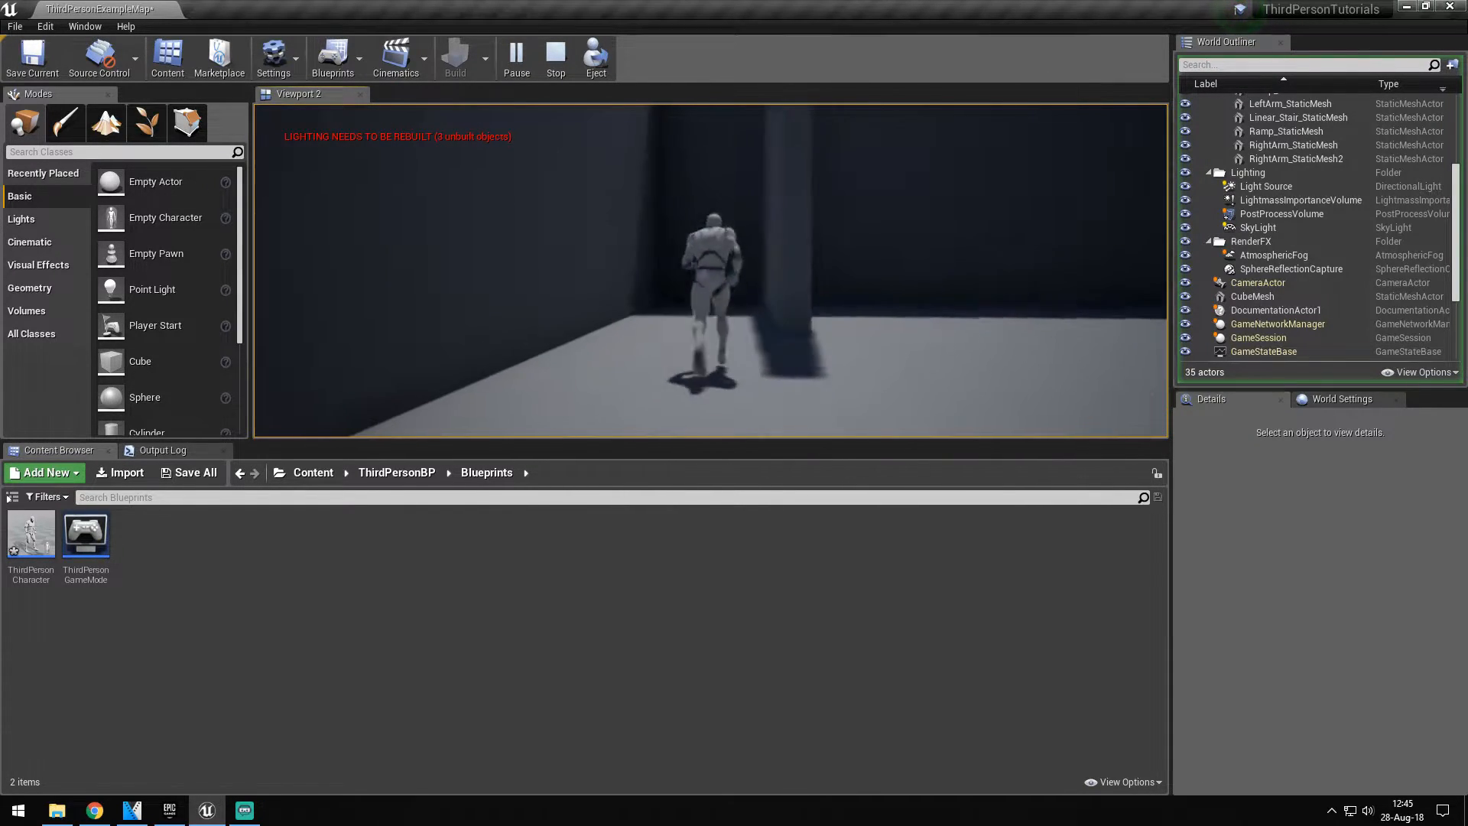
key(space)
key(w)
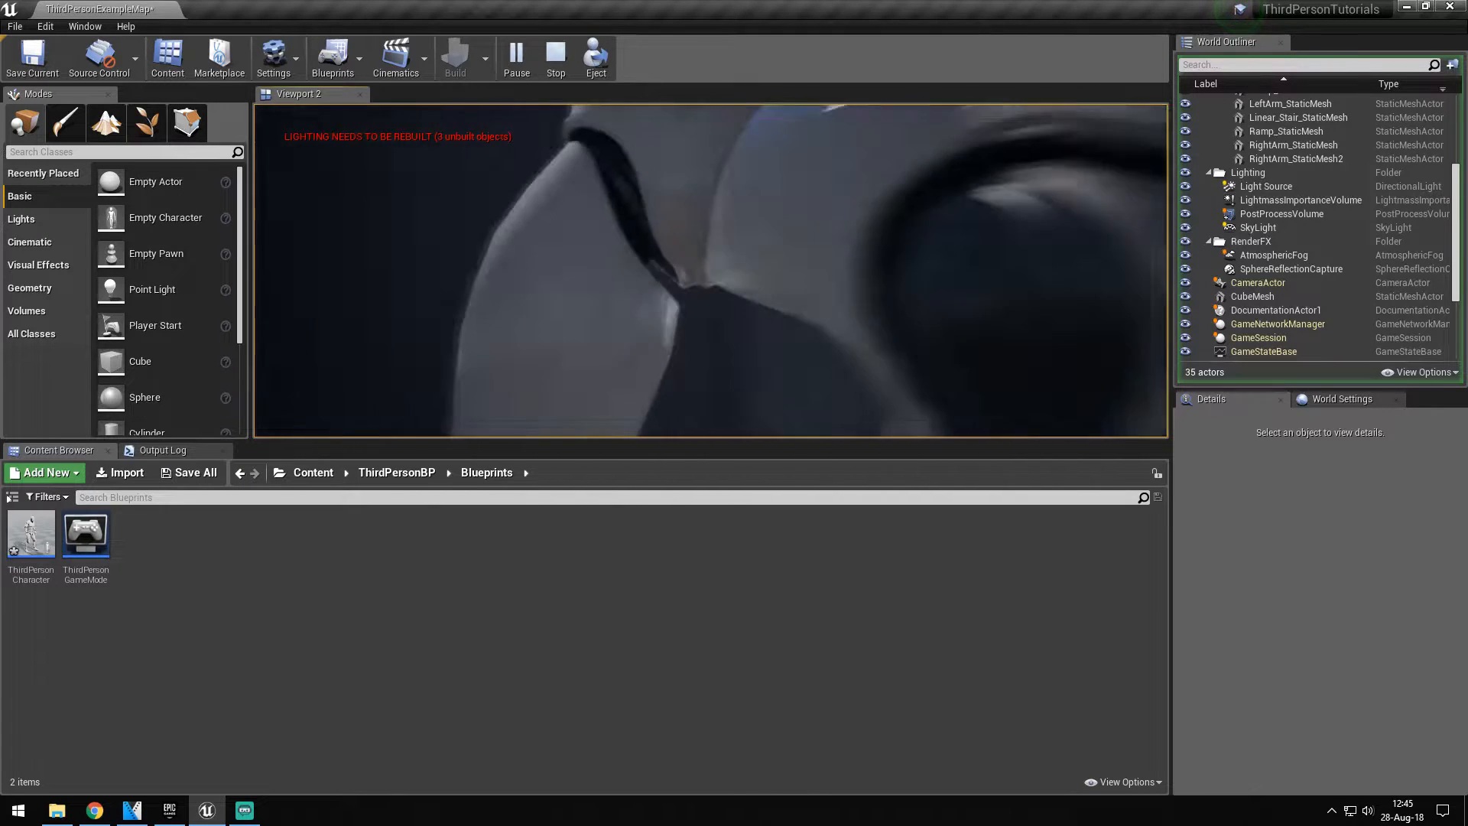
key(space)
key(w)
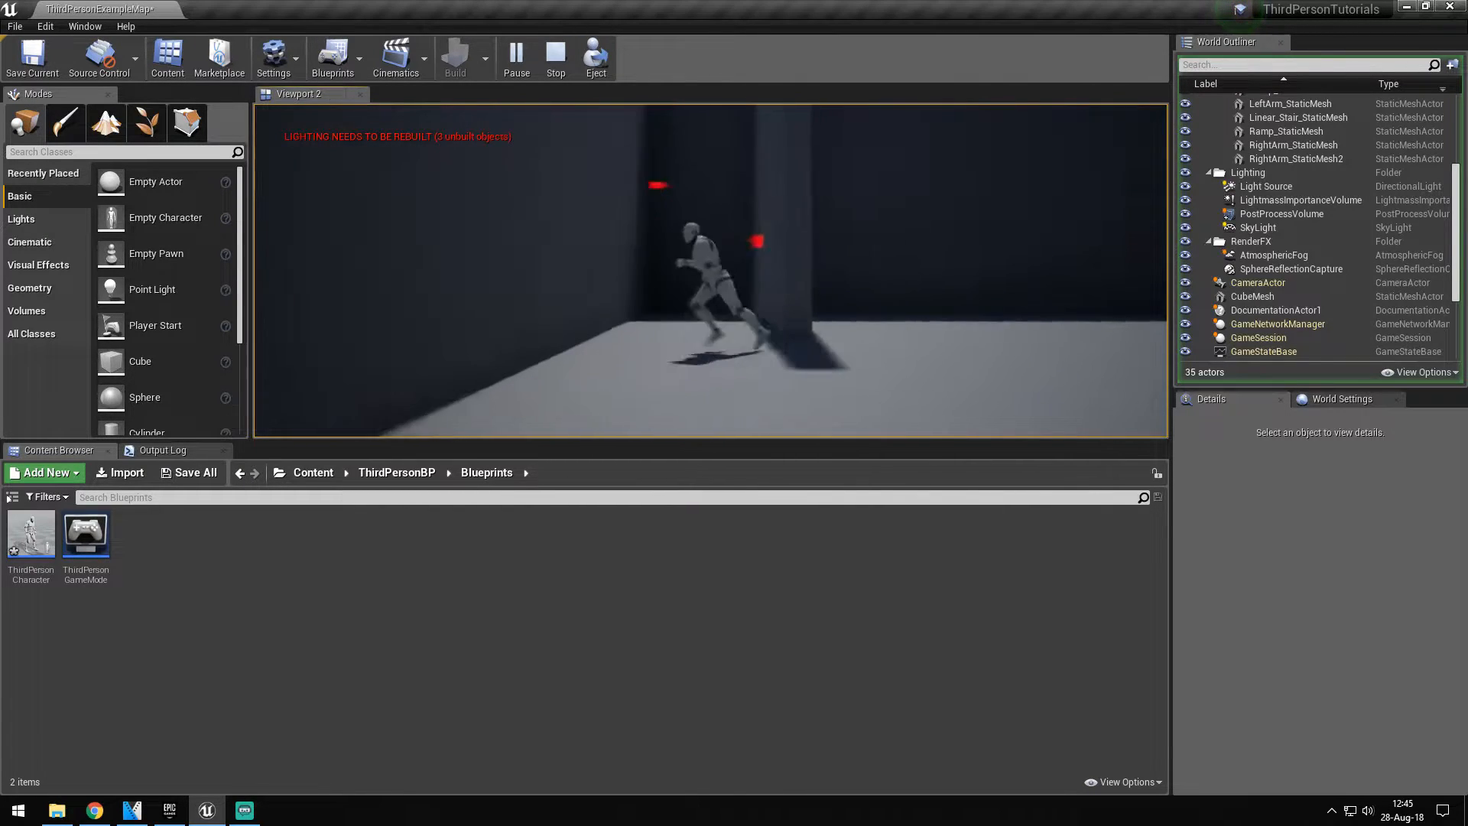
key(space)
key(w)
key(space)
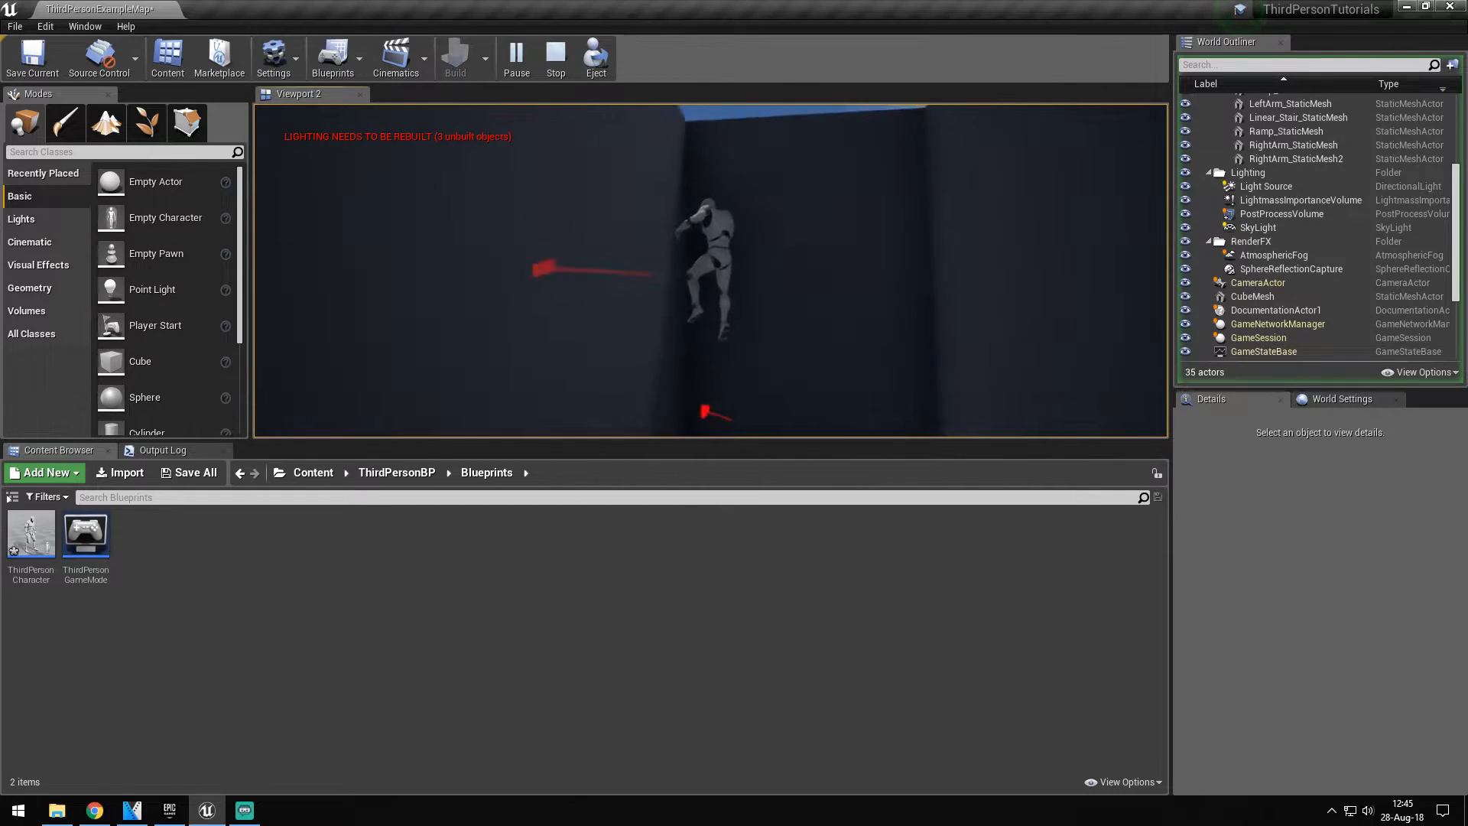
key(w)
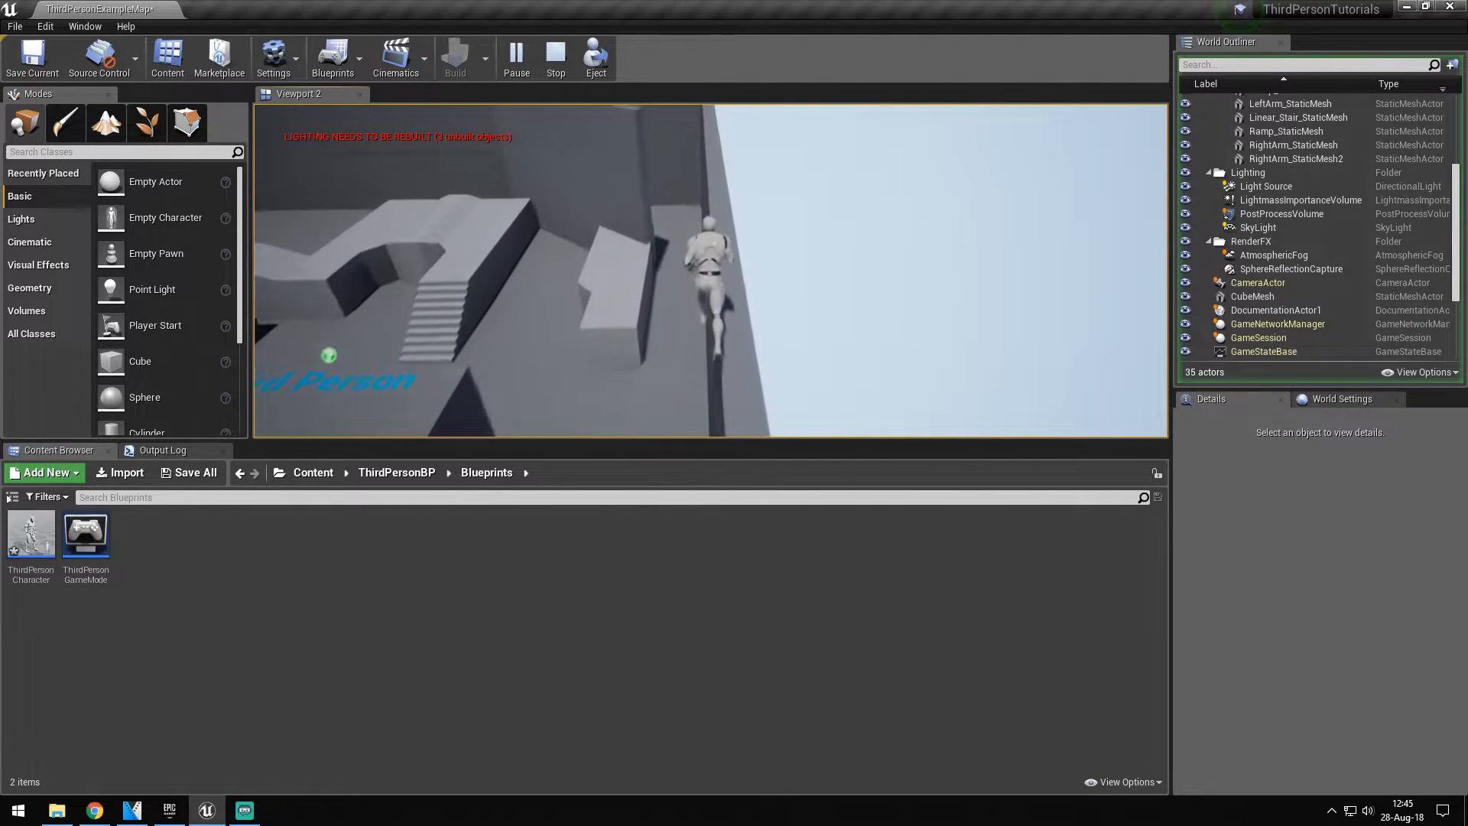
key(w)
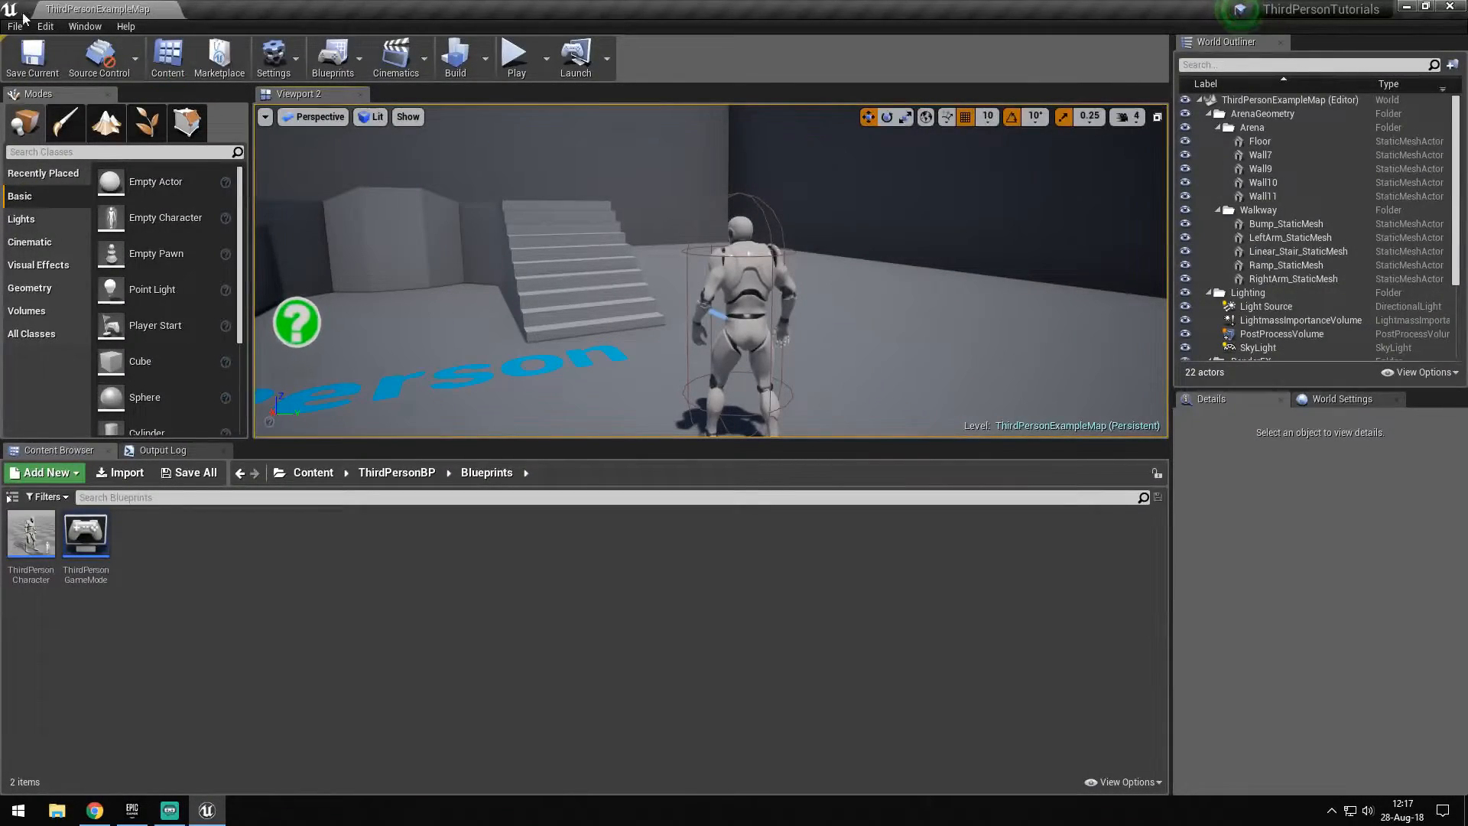
Bring up Project Settings and go to the Collision page
click(46, 27)
click(92, 243)
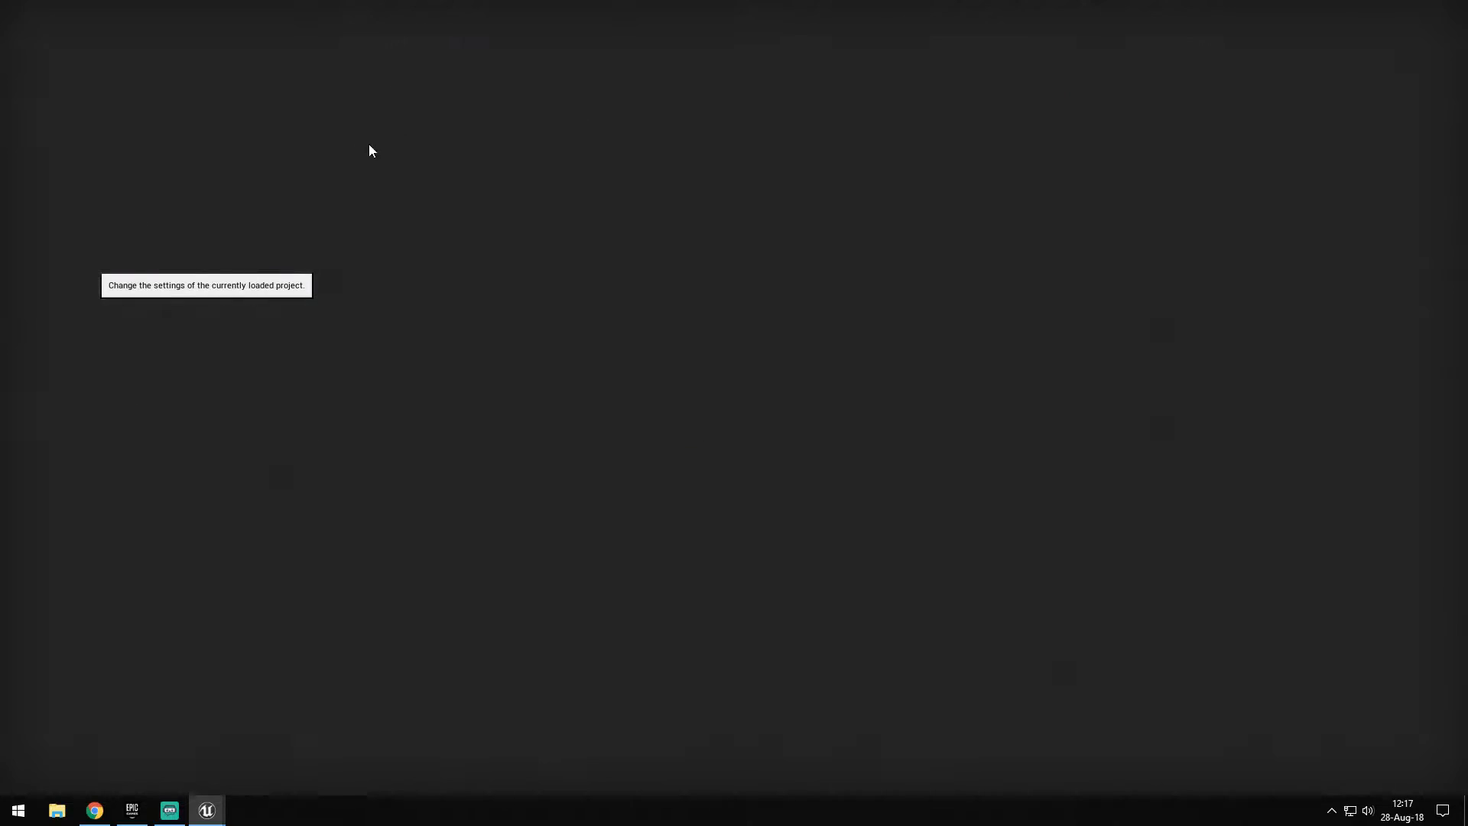
scroll(130, 254, down, 1)
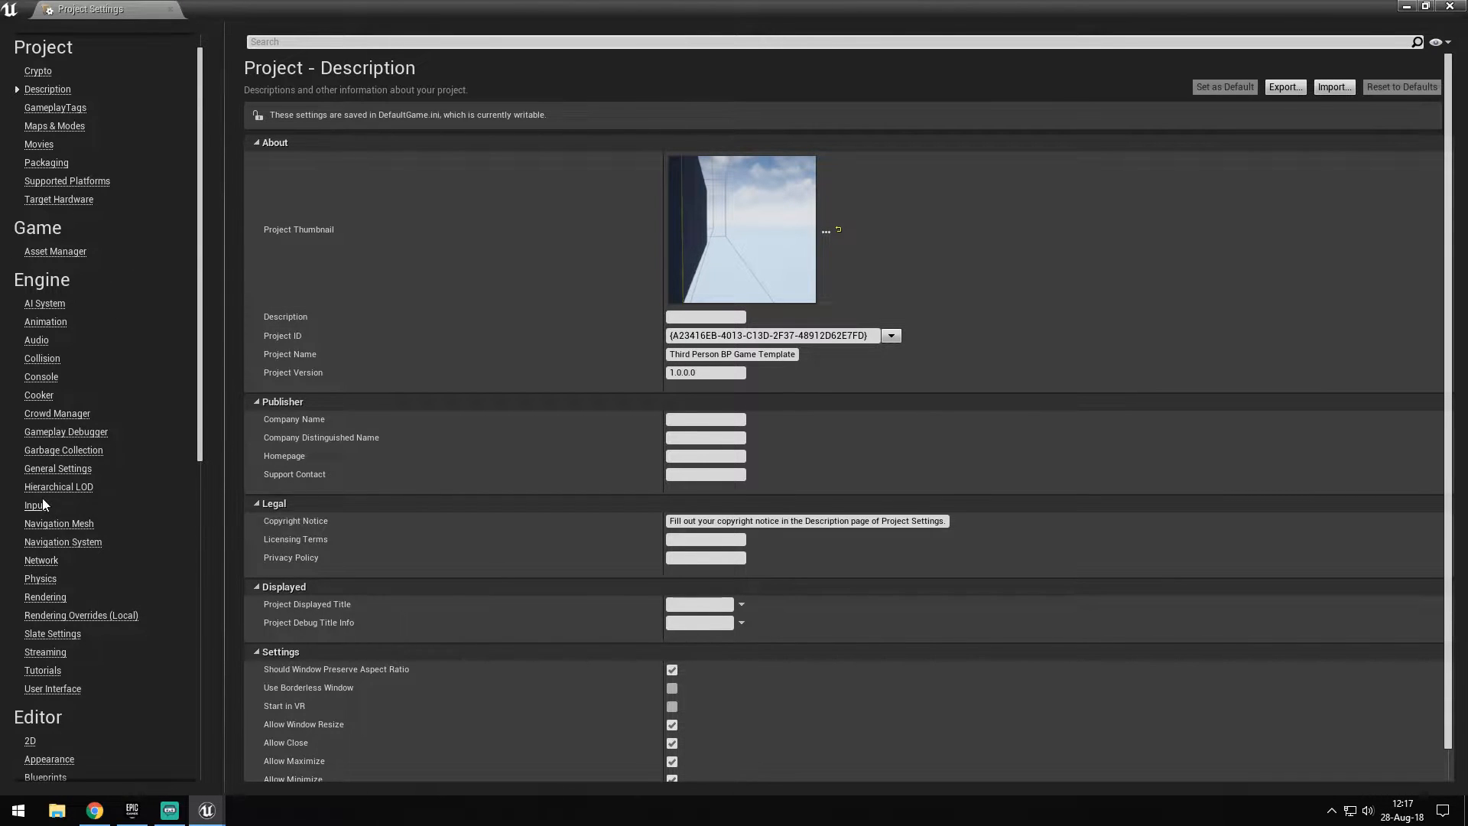
click(36, 506)
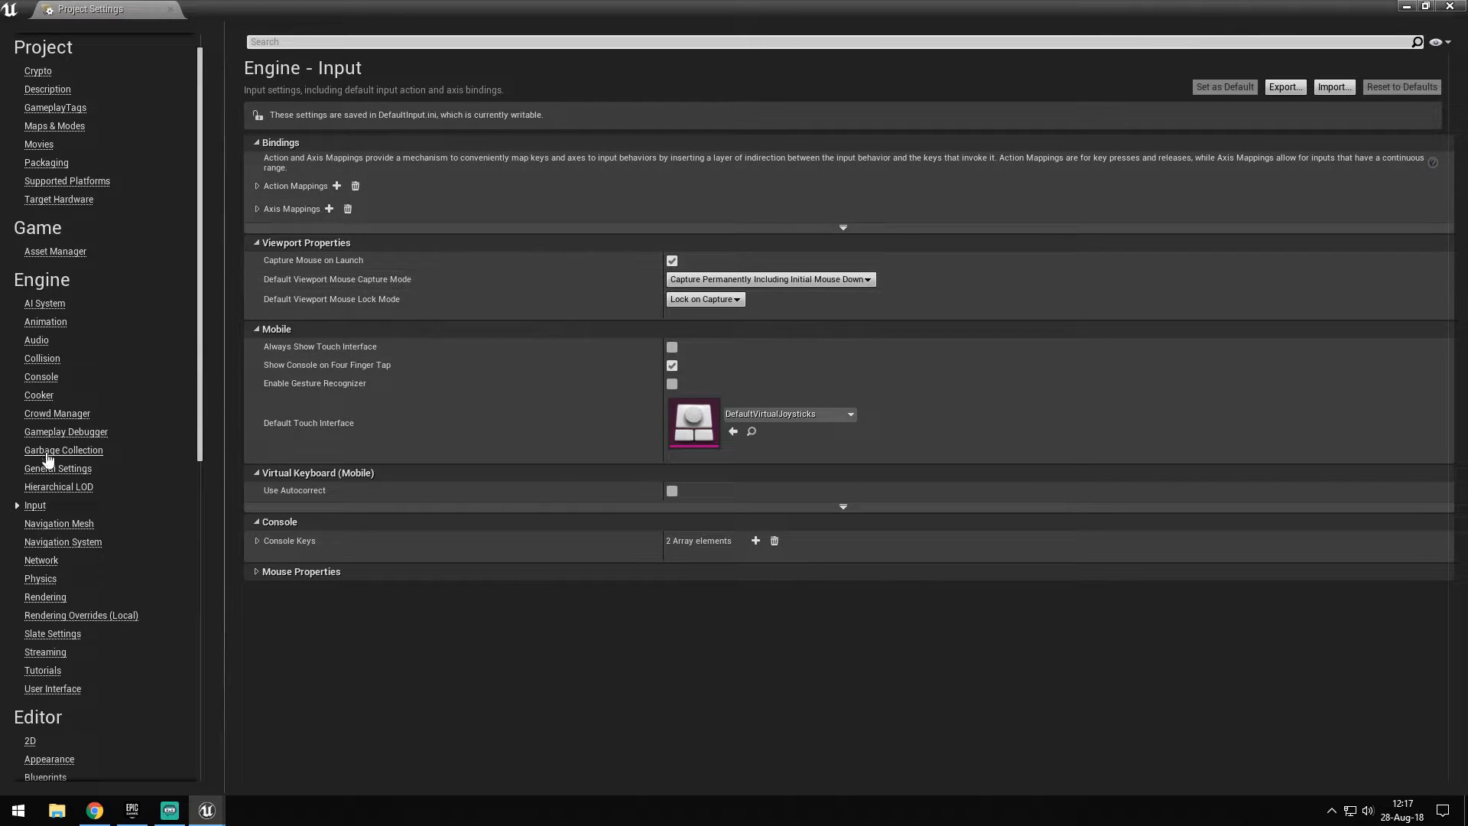
click(42, 358)
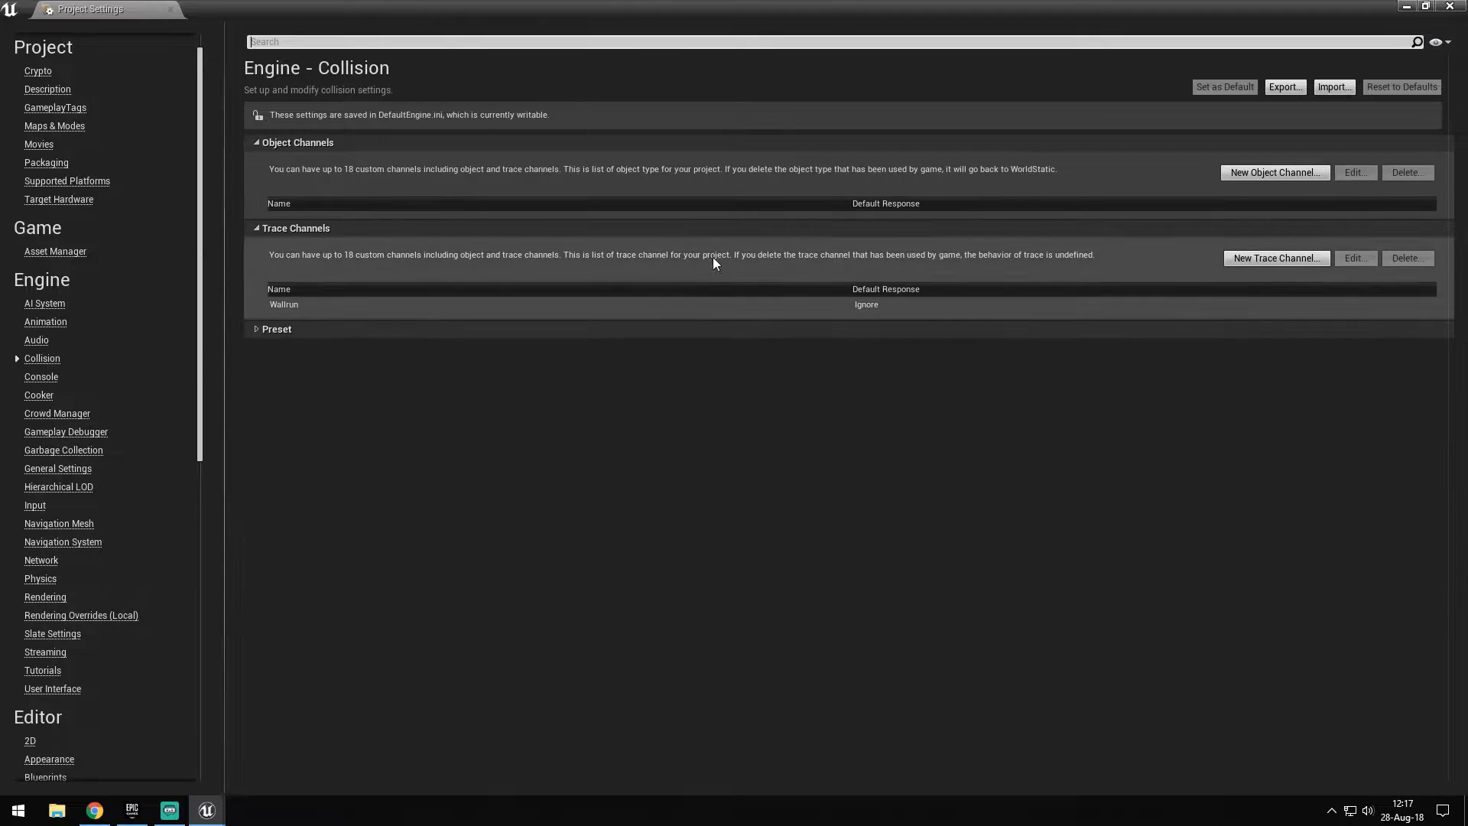
Delete the Wallrun trace channel and create a Walljump channel with default response Ignore
click(393, 303)
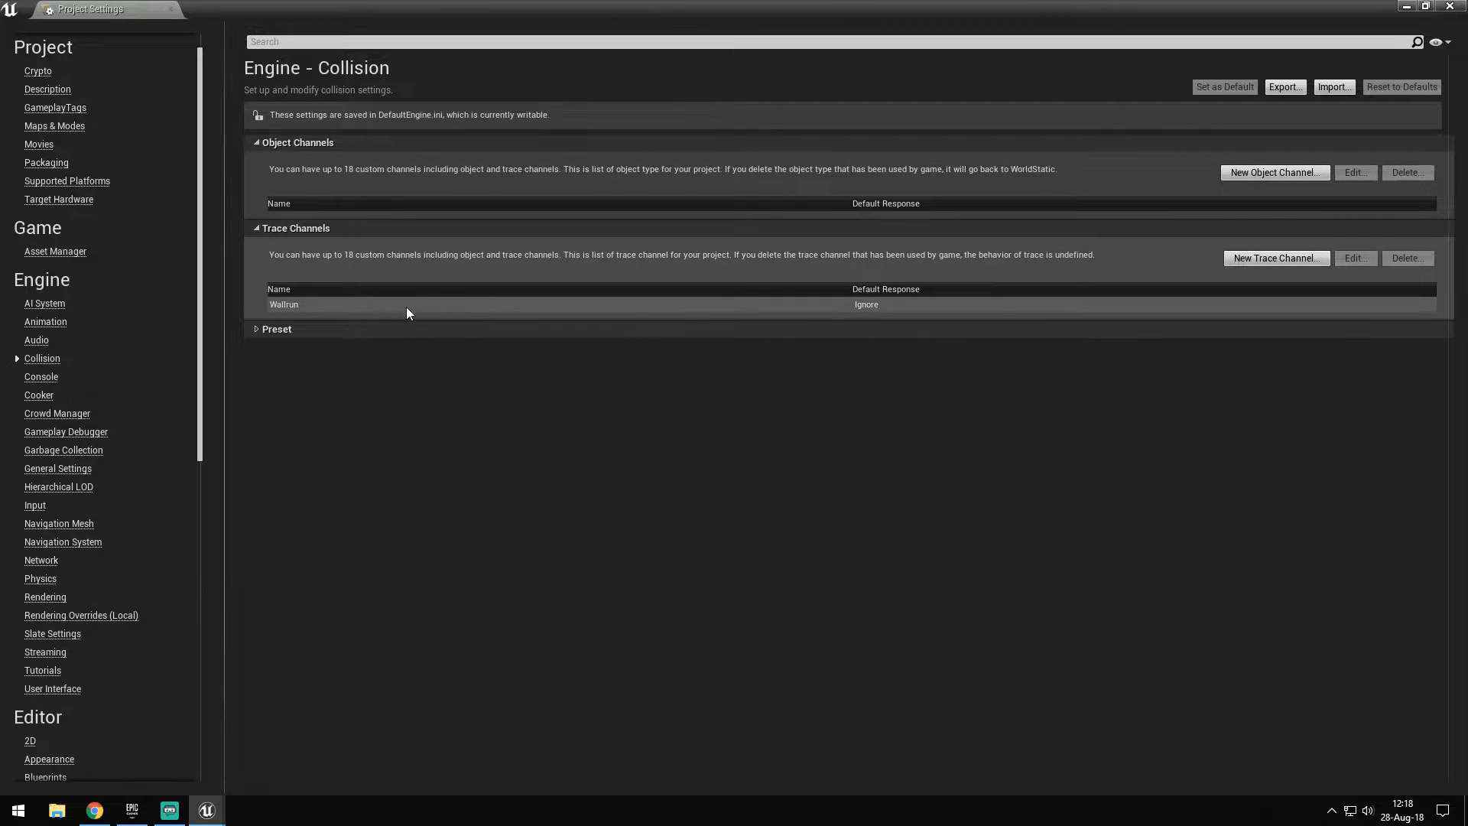
click(1405, 259)
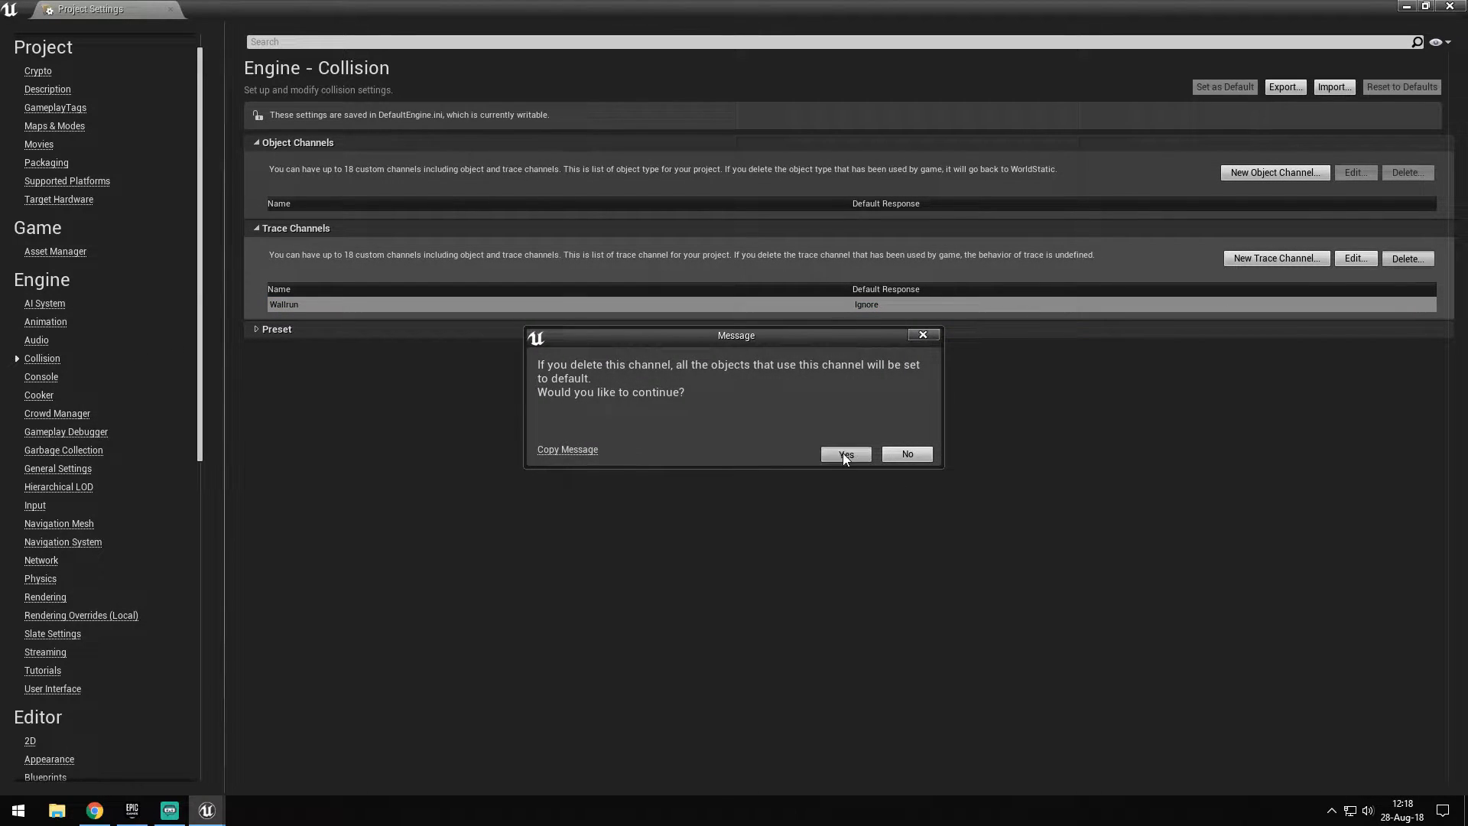
click(845, 457)
click(1276, 258)
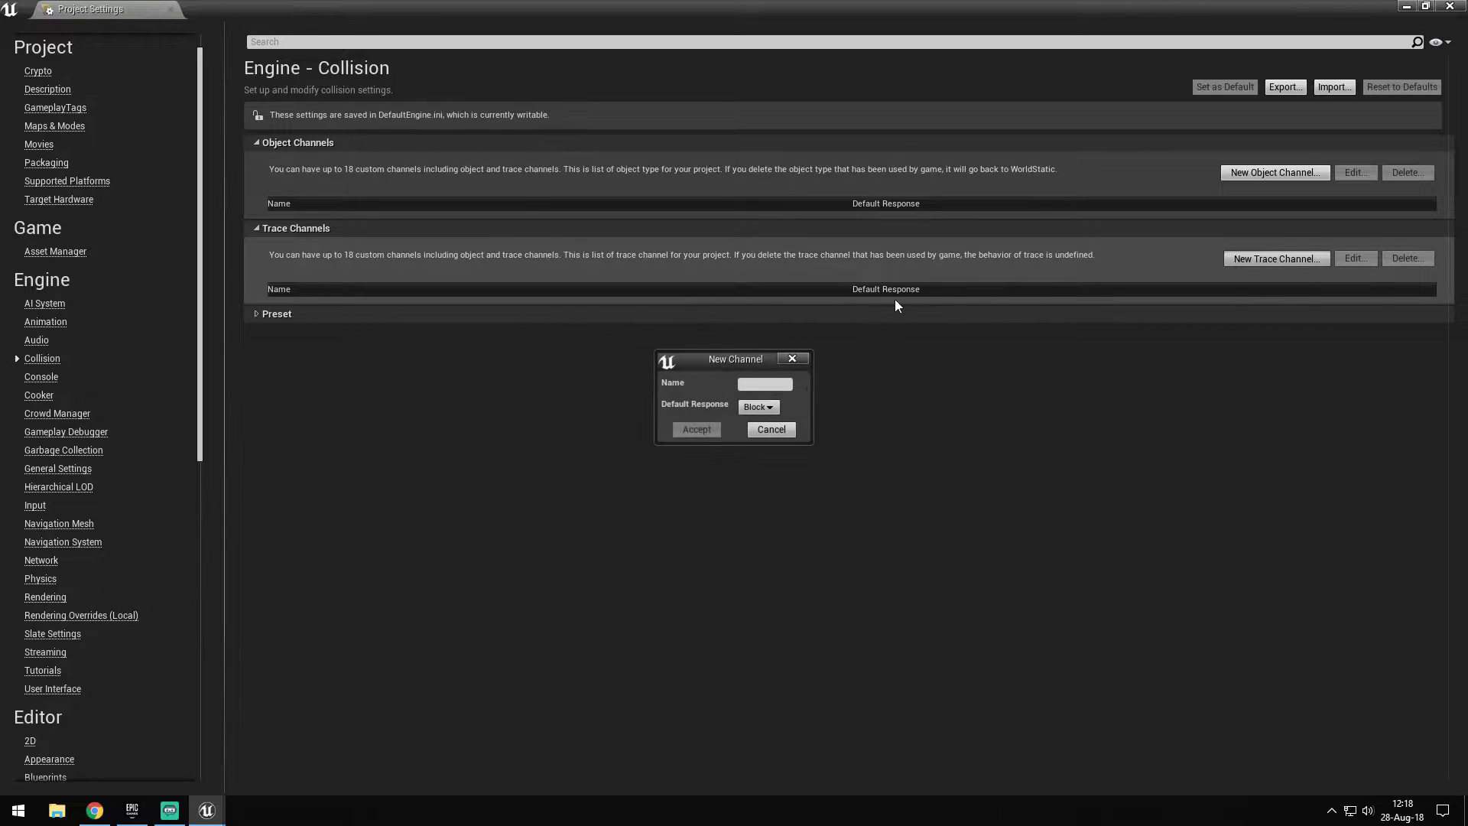
click(751, 421)
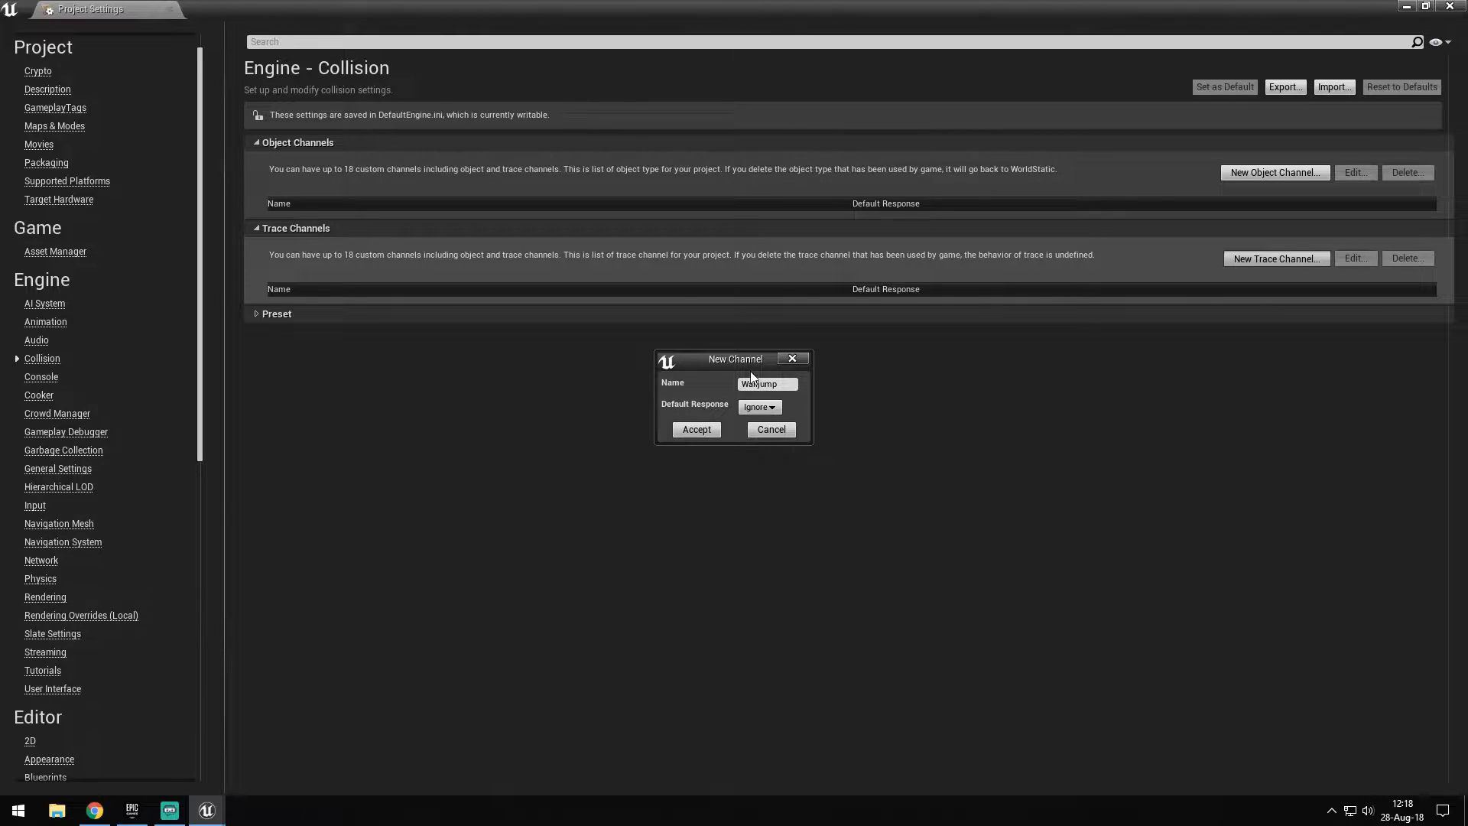
key(Return)
Move the settings window aside and open the ThirdPersonCharacter Blueprint
click(1408, 8)
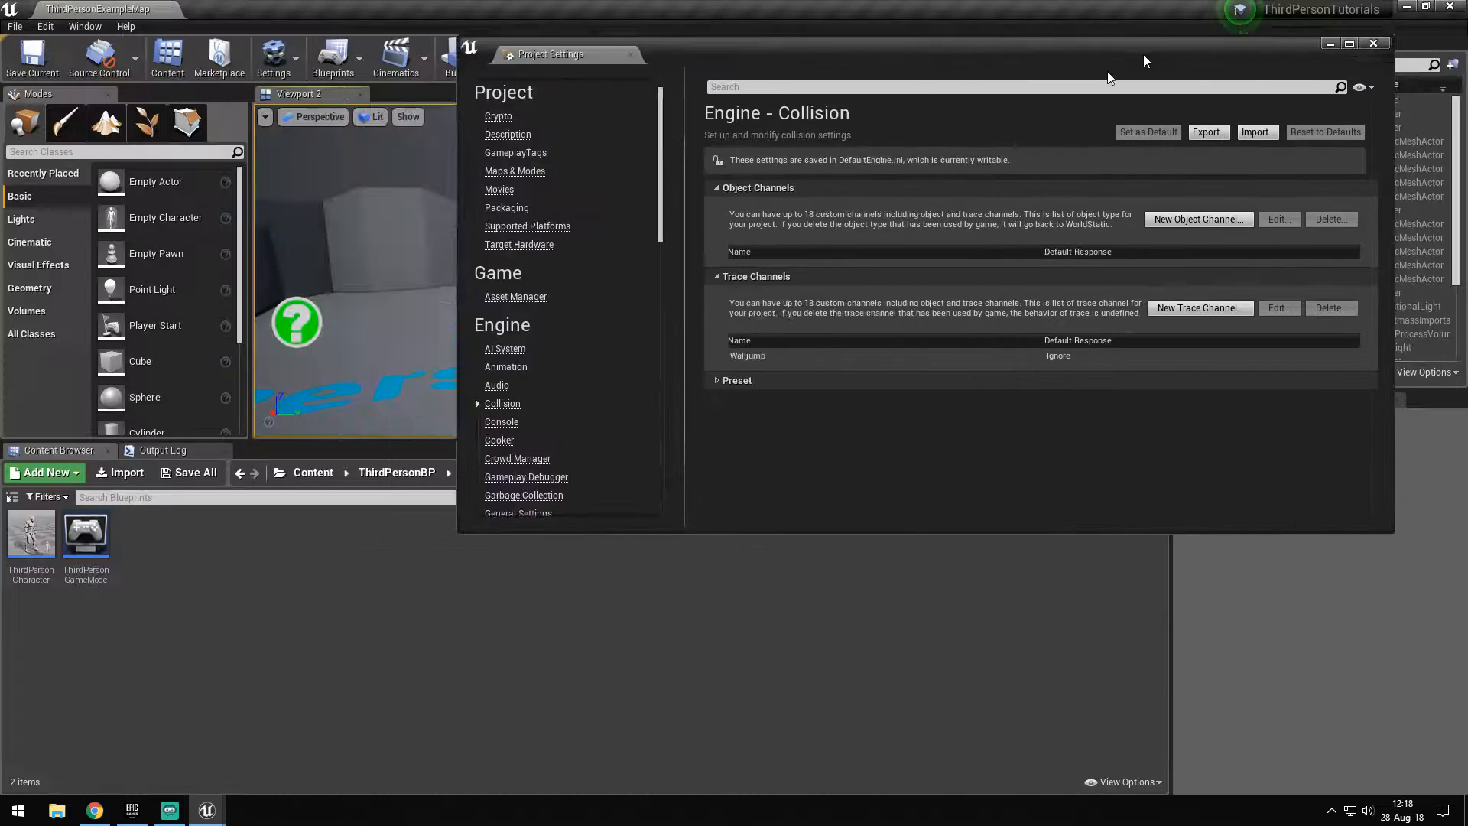
drag(1144, 53, 849, 149)
double_click(31, 533)
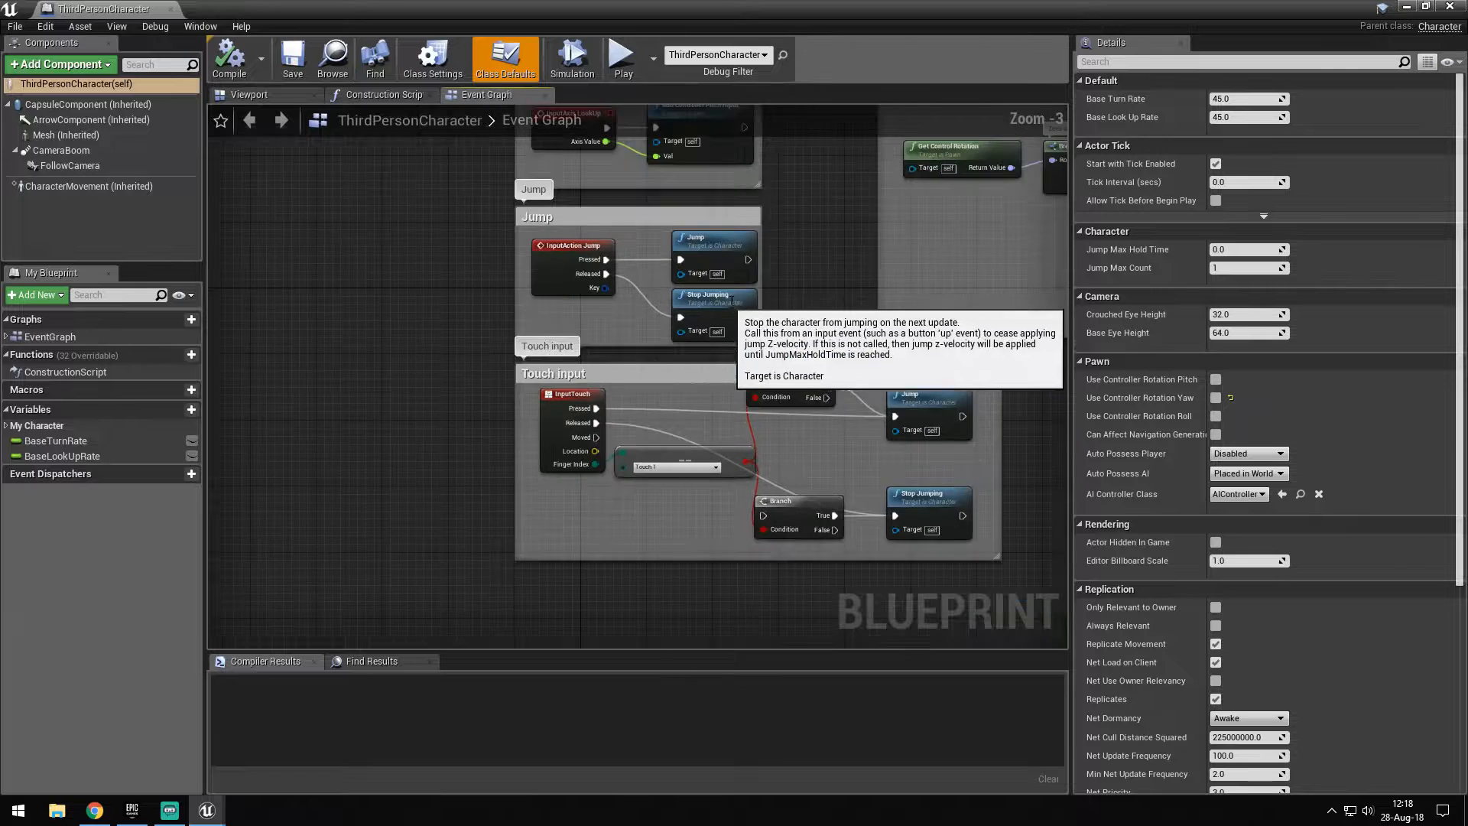
scroll(791, 370, down, 3)
scroll(746, 345, down, 4)
scroll(720, 398, up, 5)
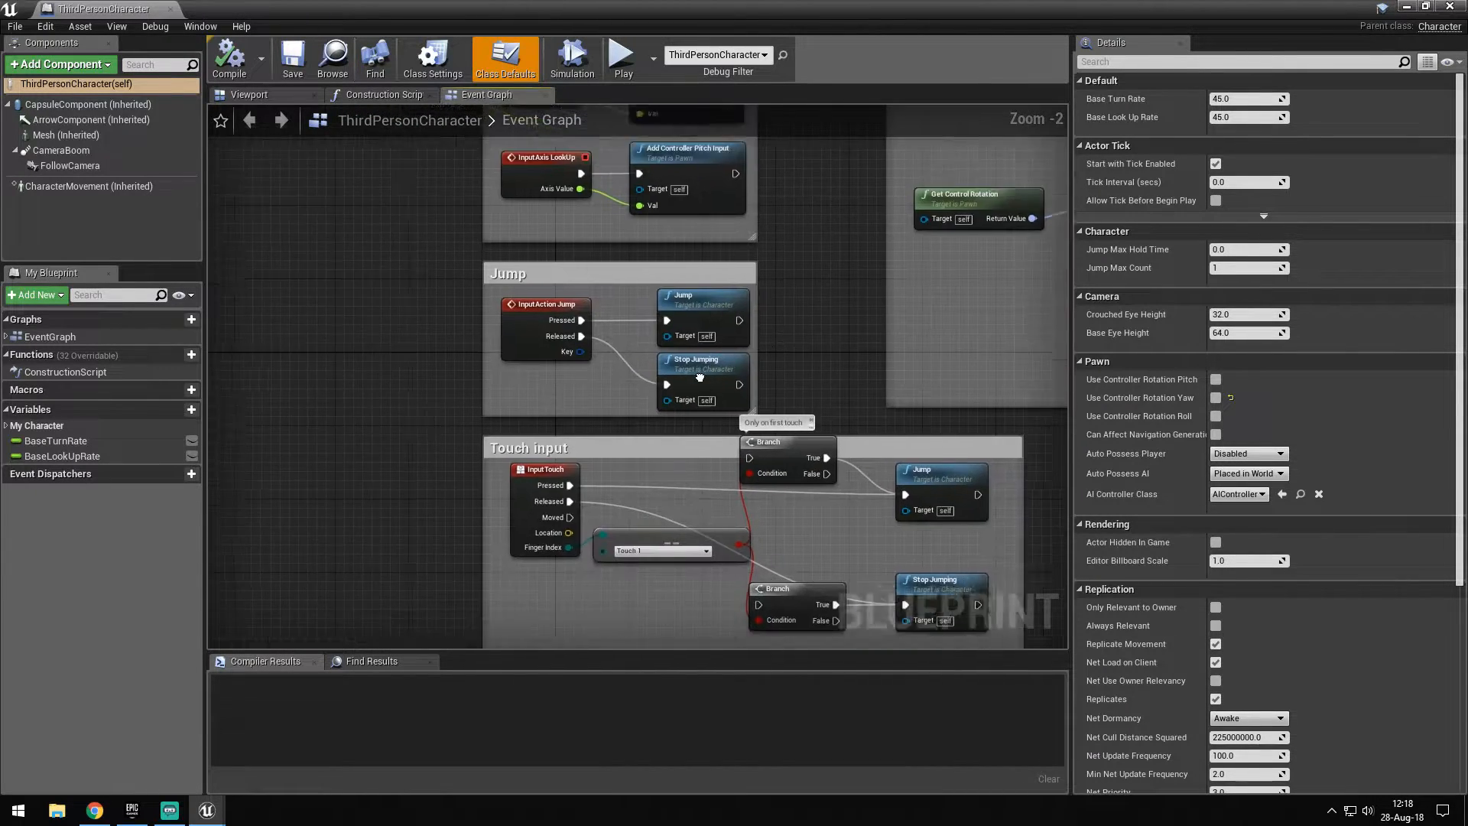
Delete the Jump and Stop Jumping nodes and Jump comment, keeping only InputAction Jump
right_drag(721, 399, 898, 372)
key(Delete)
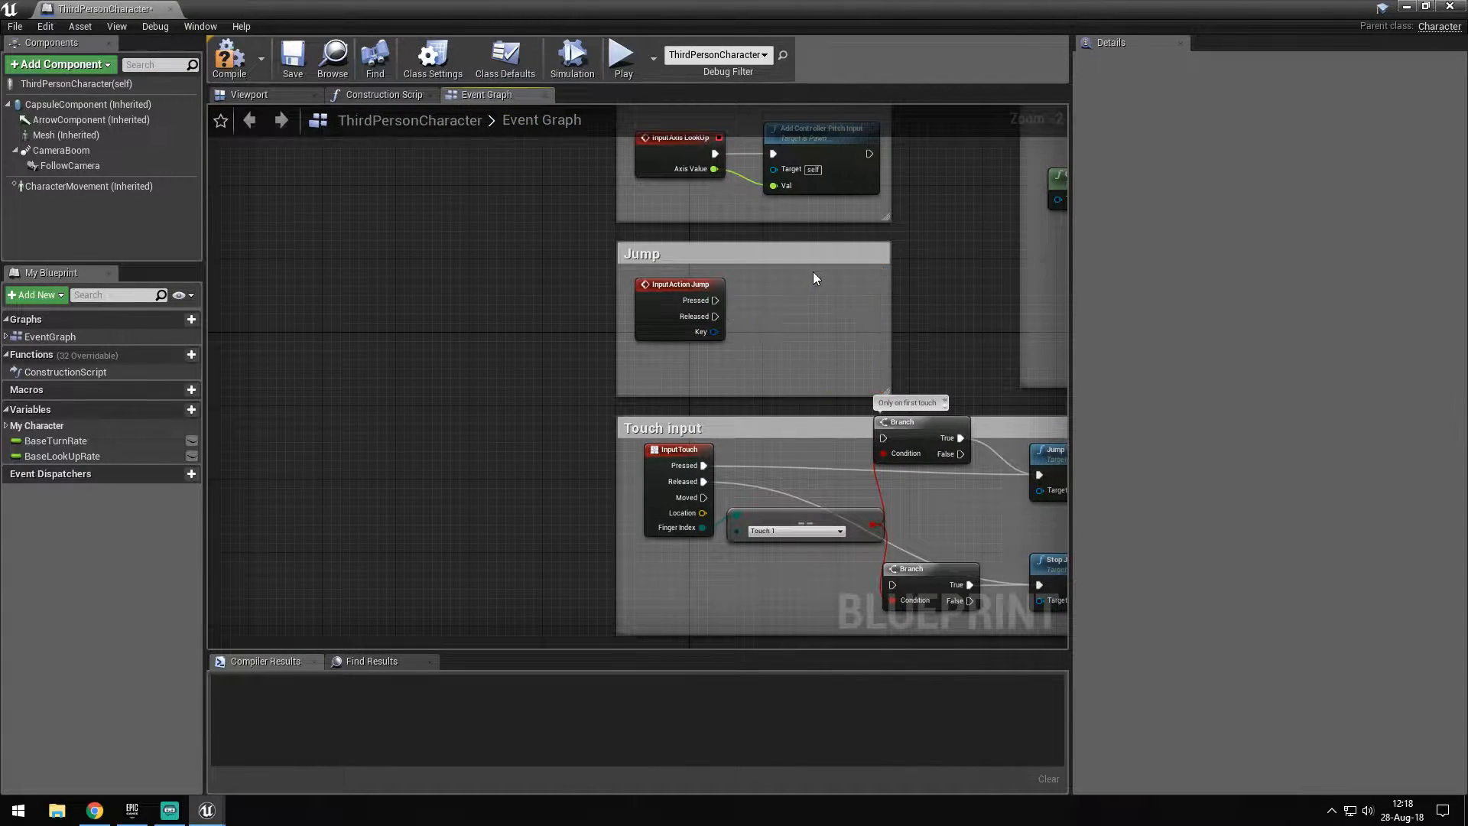
click(643, 253)
key(Delete)
drag(679, 285, 744, 682)
right_drag(743, 642, 713, 352)
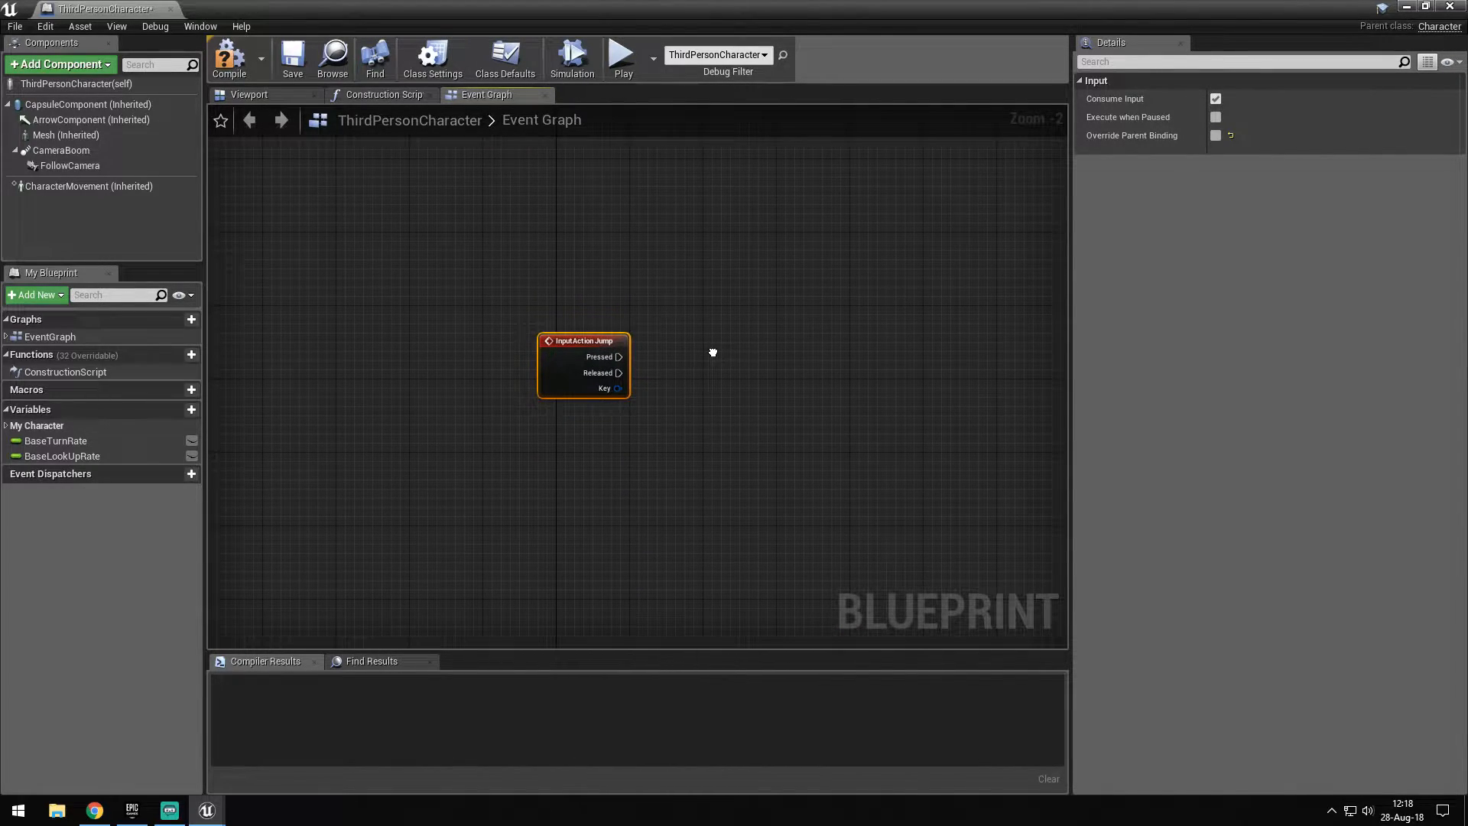
right_drag(713, 351, 680, 378)
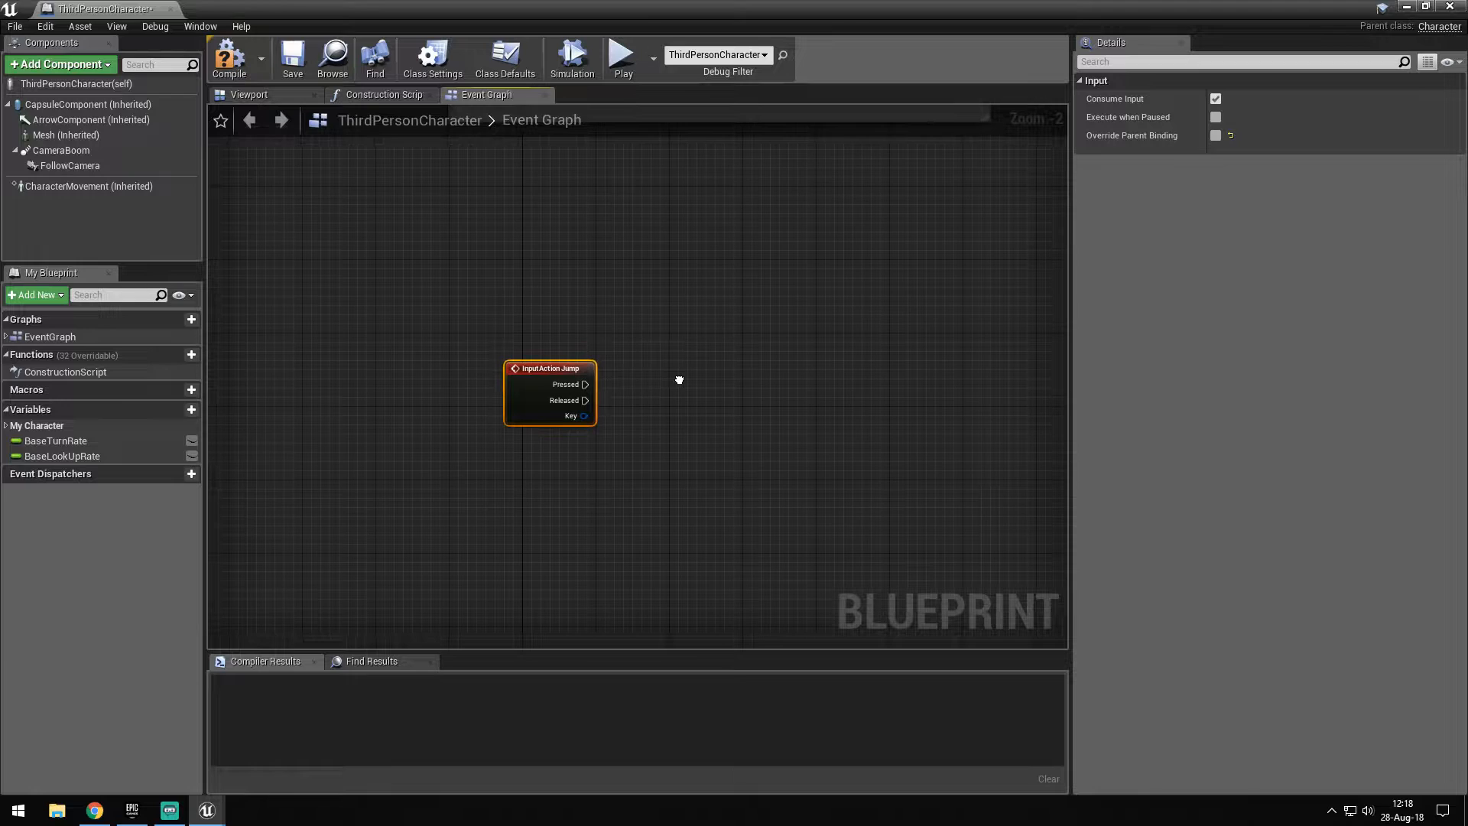
right_drag(680, 379, 683, 422)
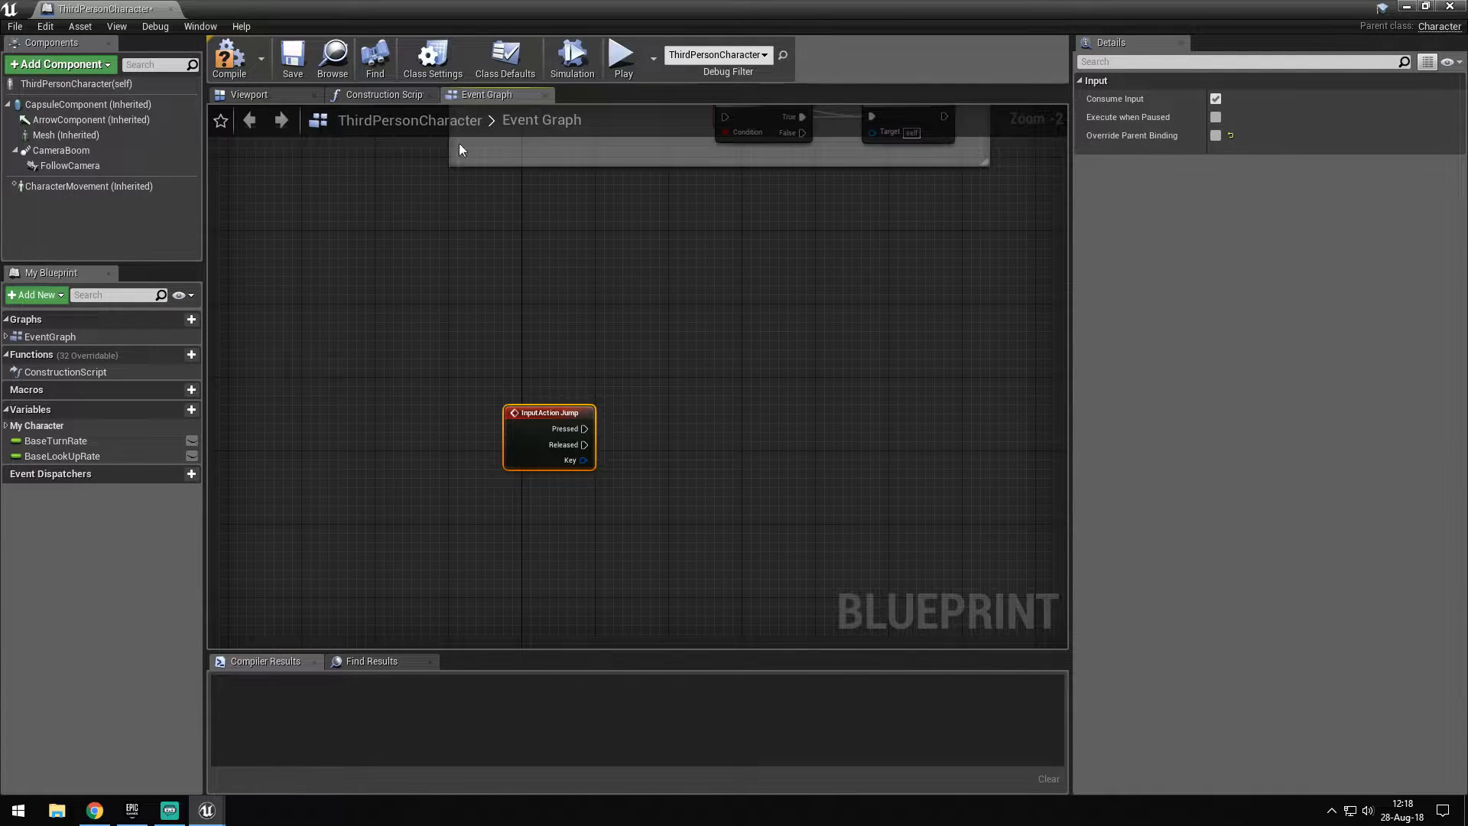
Add a Character Movement reference with an Is Falling node beside the Jump event
click(121, 184)
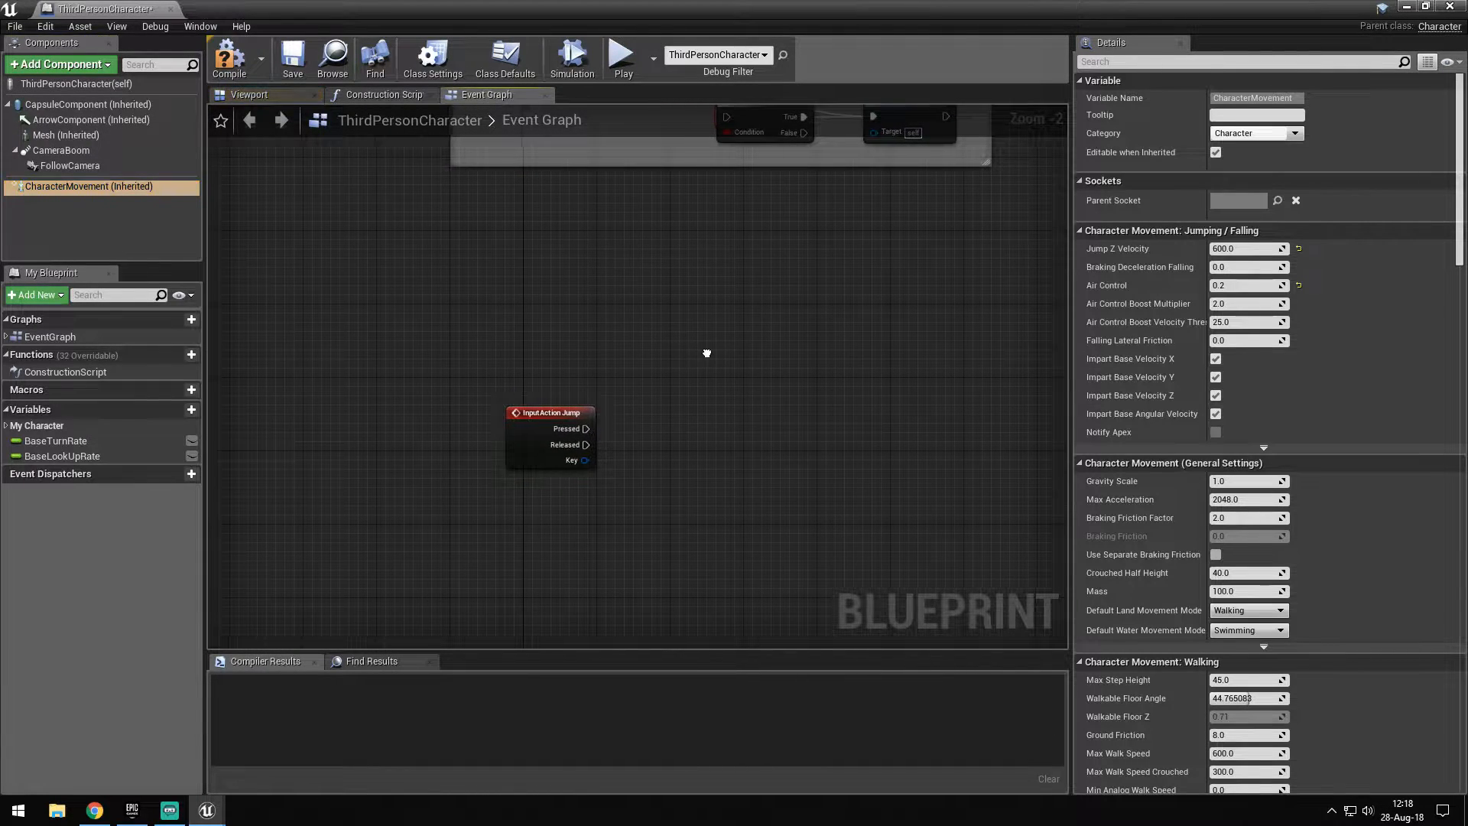
right_drag(707, 353, 613, 315)
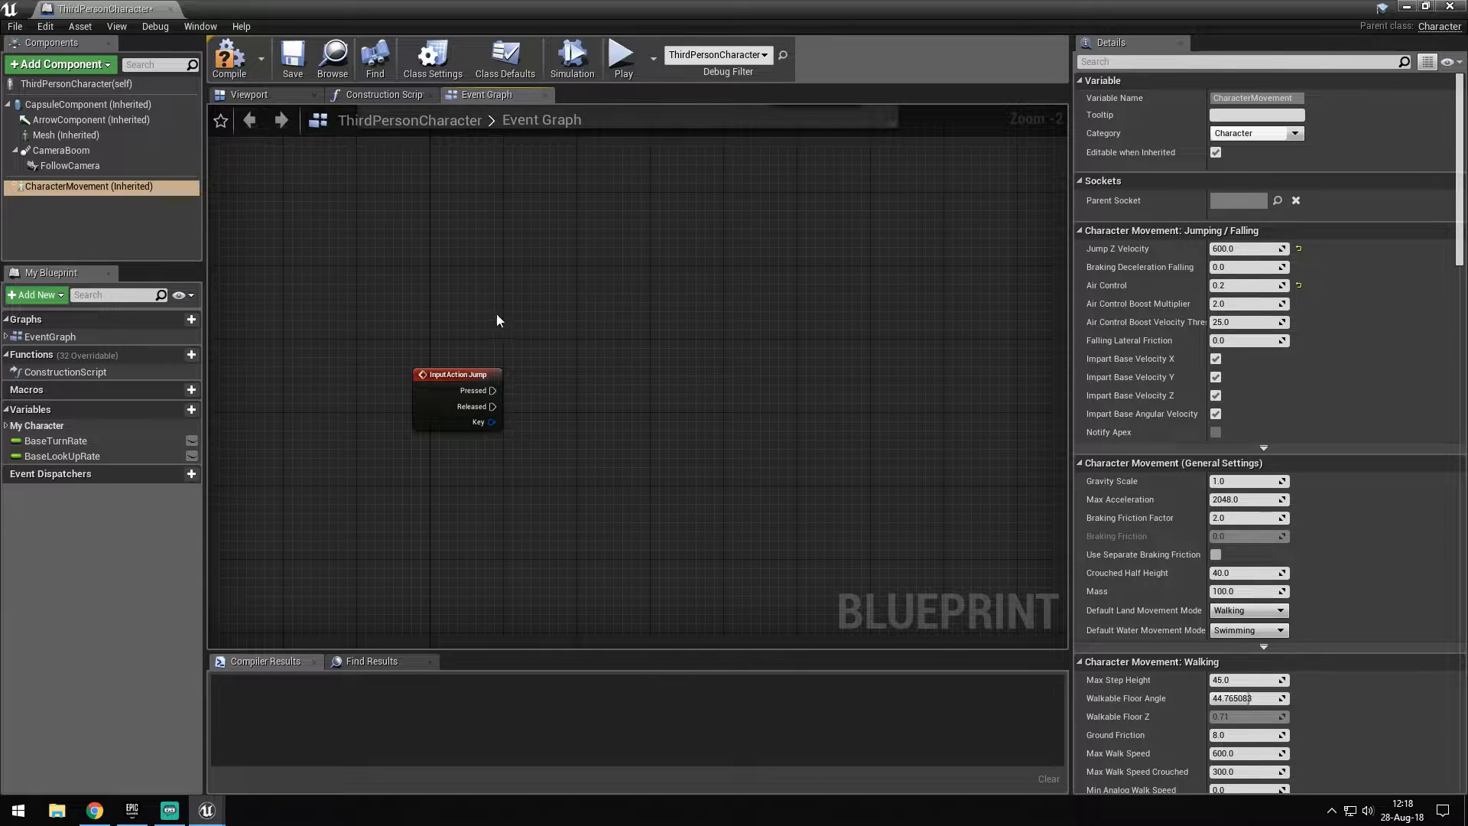
drag(27, 192, 382, 388)
mouse_move(419, 467)
mouse_down()
mouse_move(459, 477)
mouse_move(625, 438)
mouse_up()
text(falling)
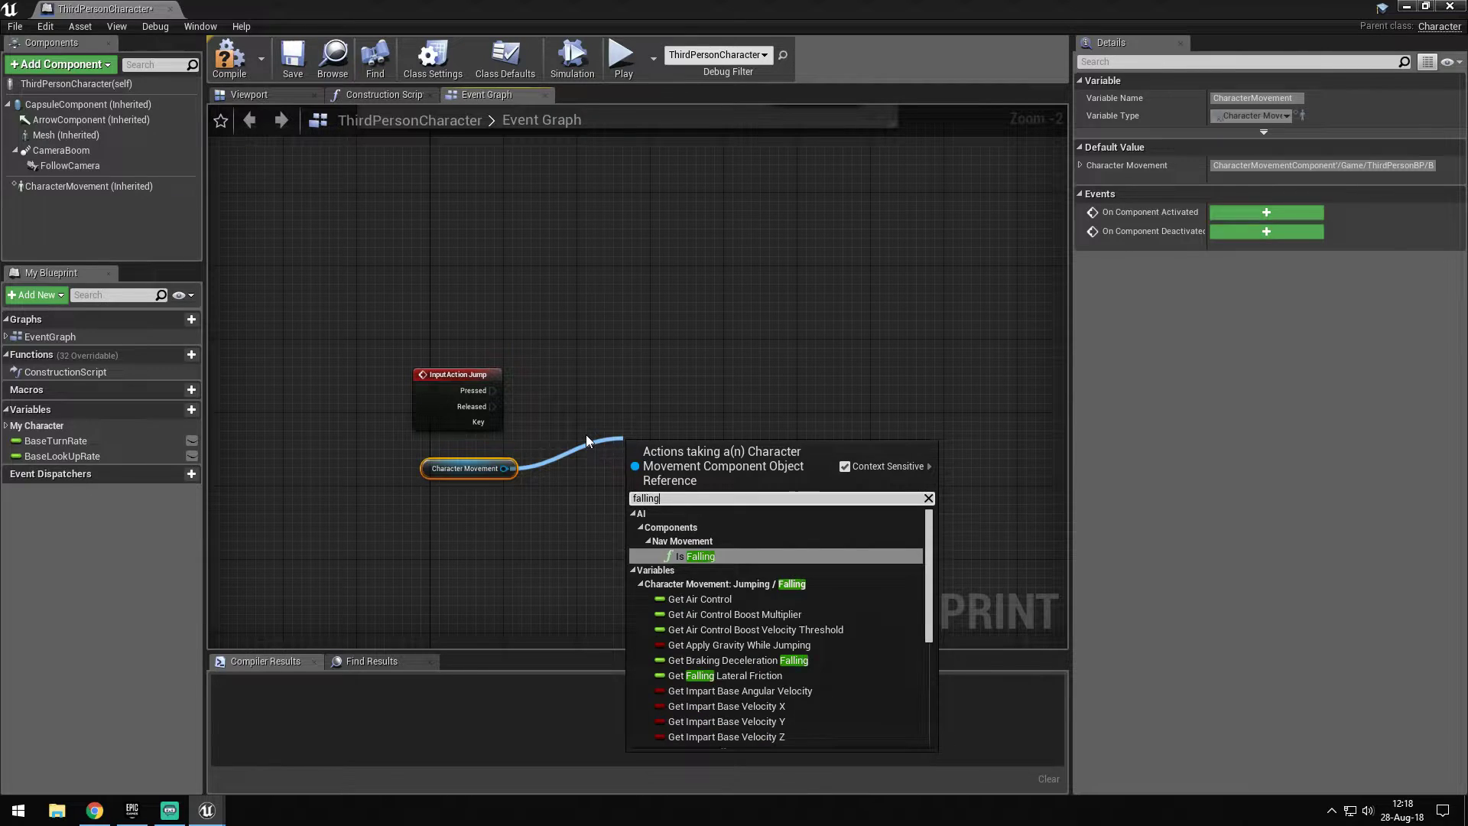
key(Return)
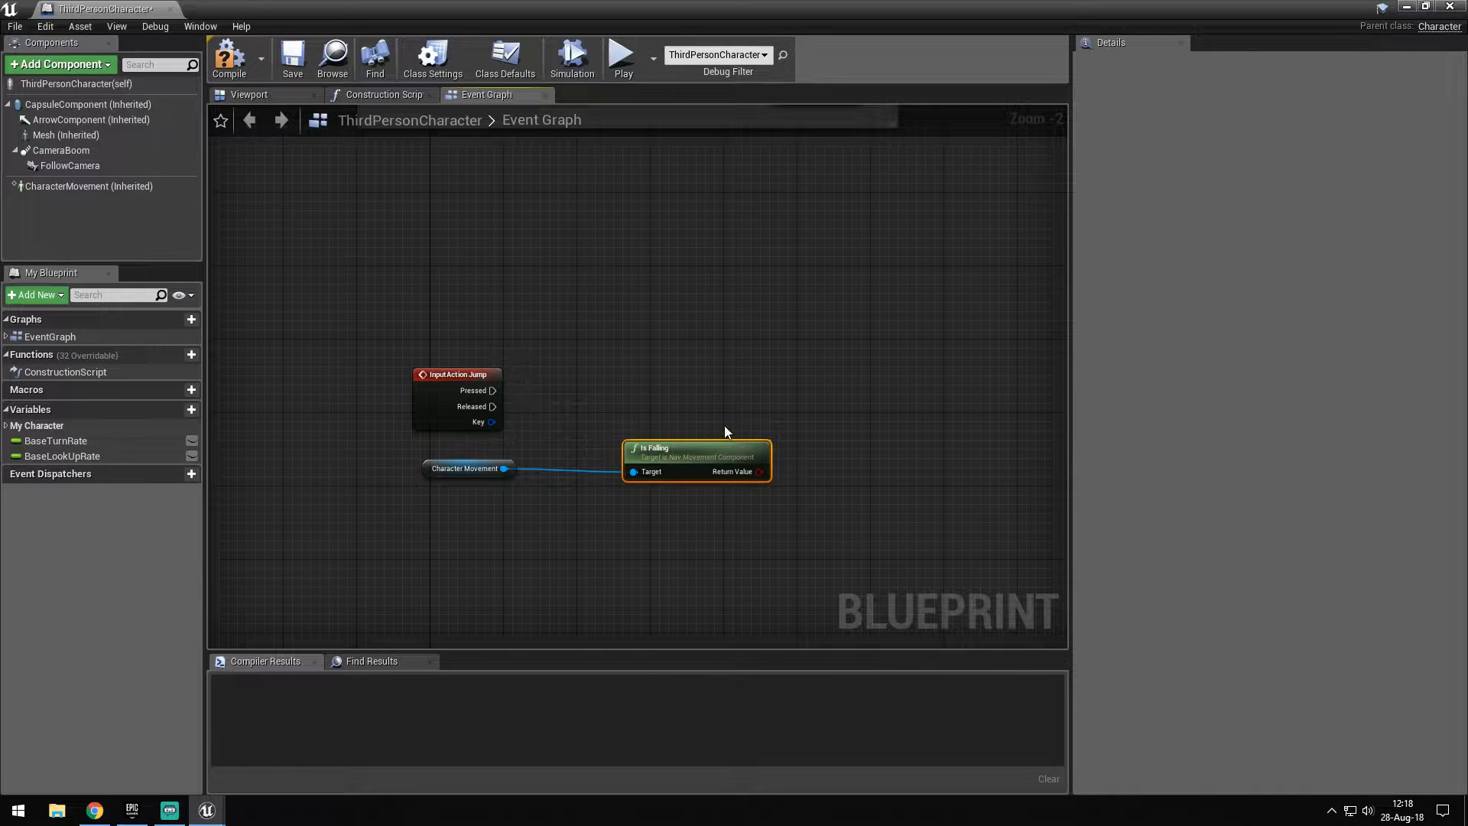
drag(722, 433, 599, 437)
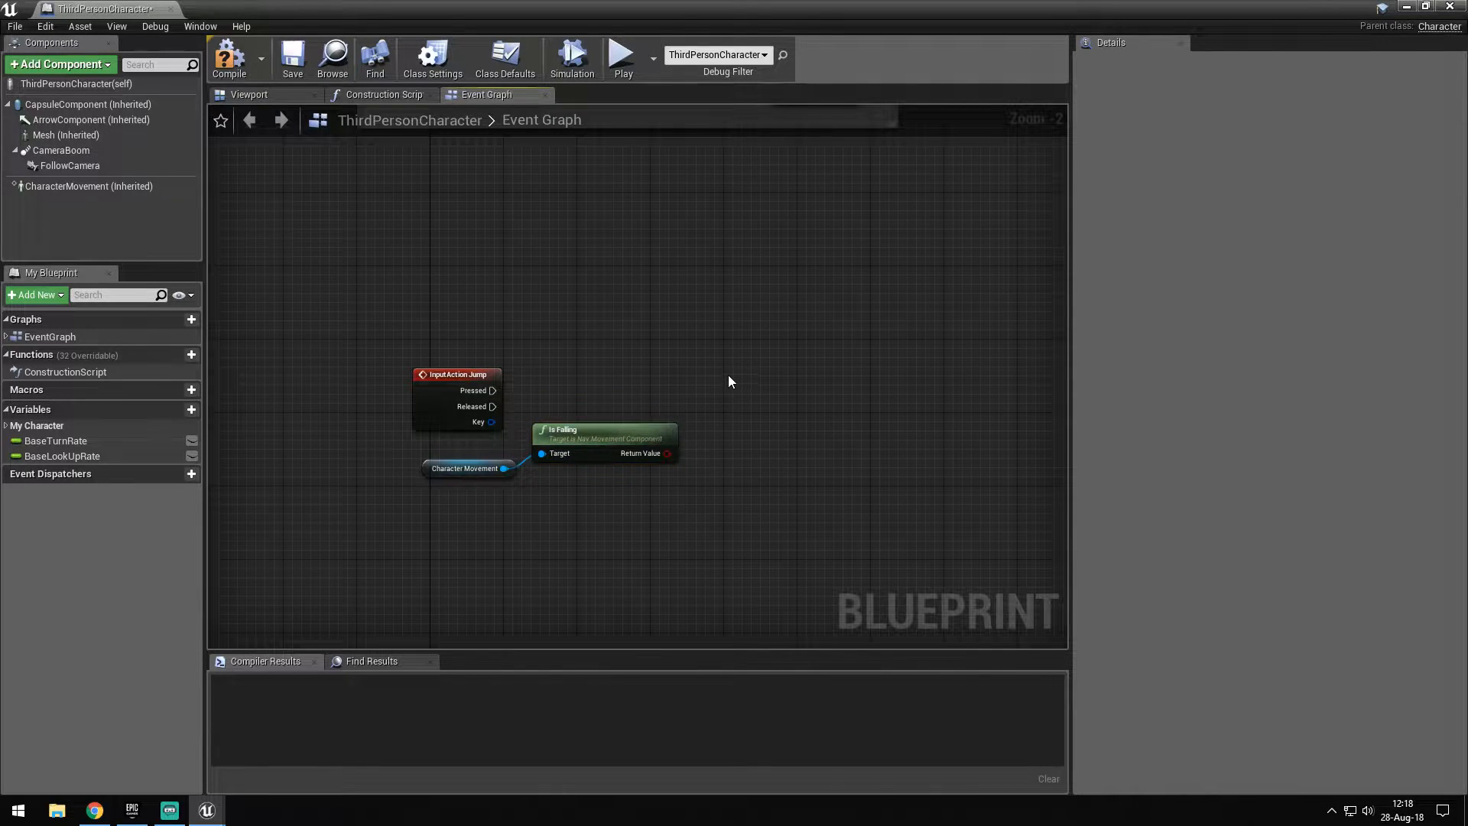
Add a Branch on Is Falling driven by InputAction Jump's Pressed output
right_drag(735, 380, 642, 420)
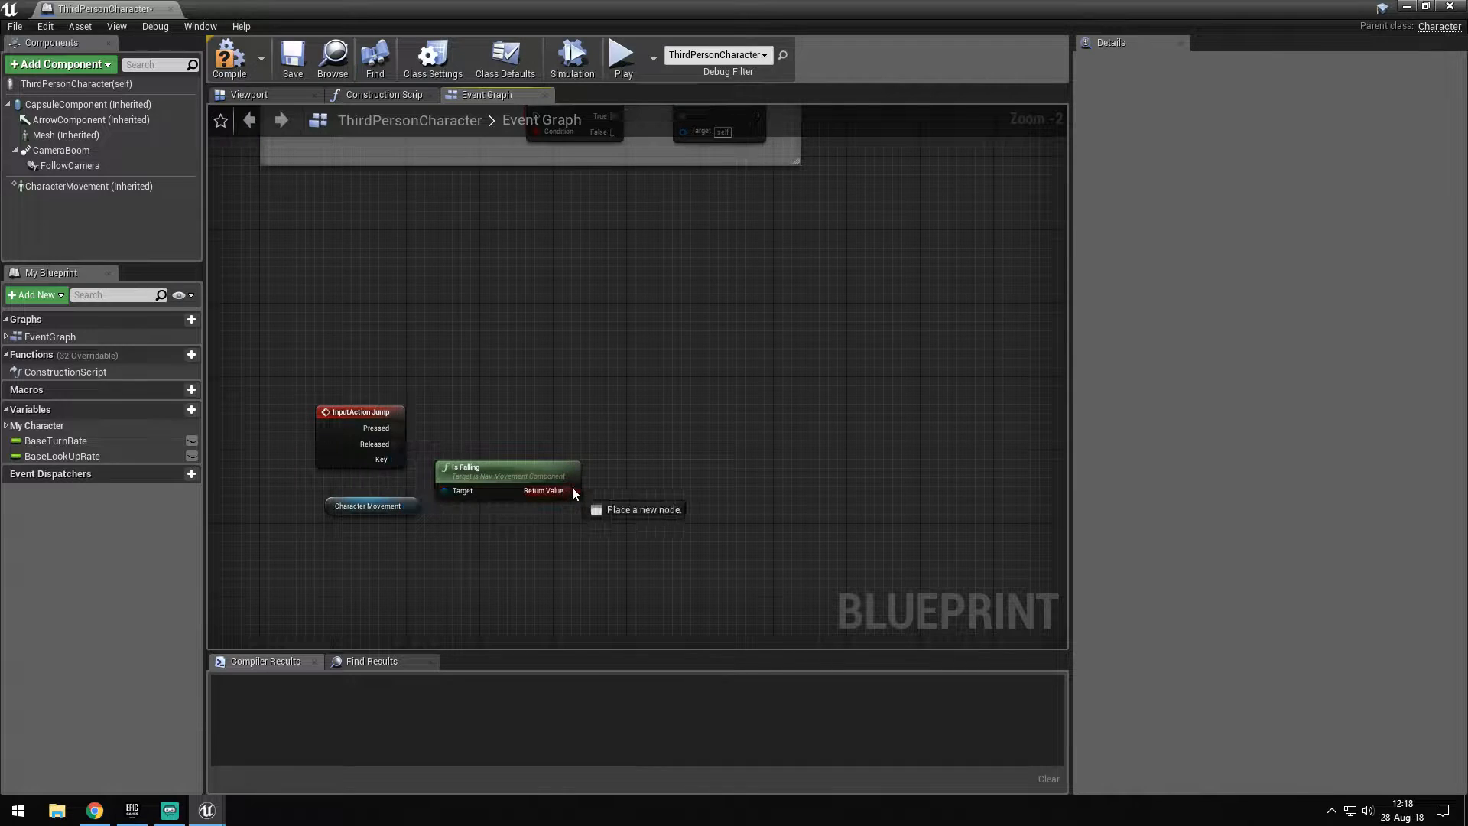
drag(573, 489, 618, 442)
text(bran)
key(Return)
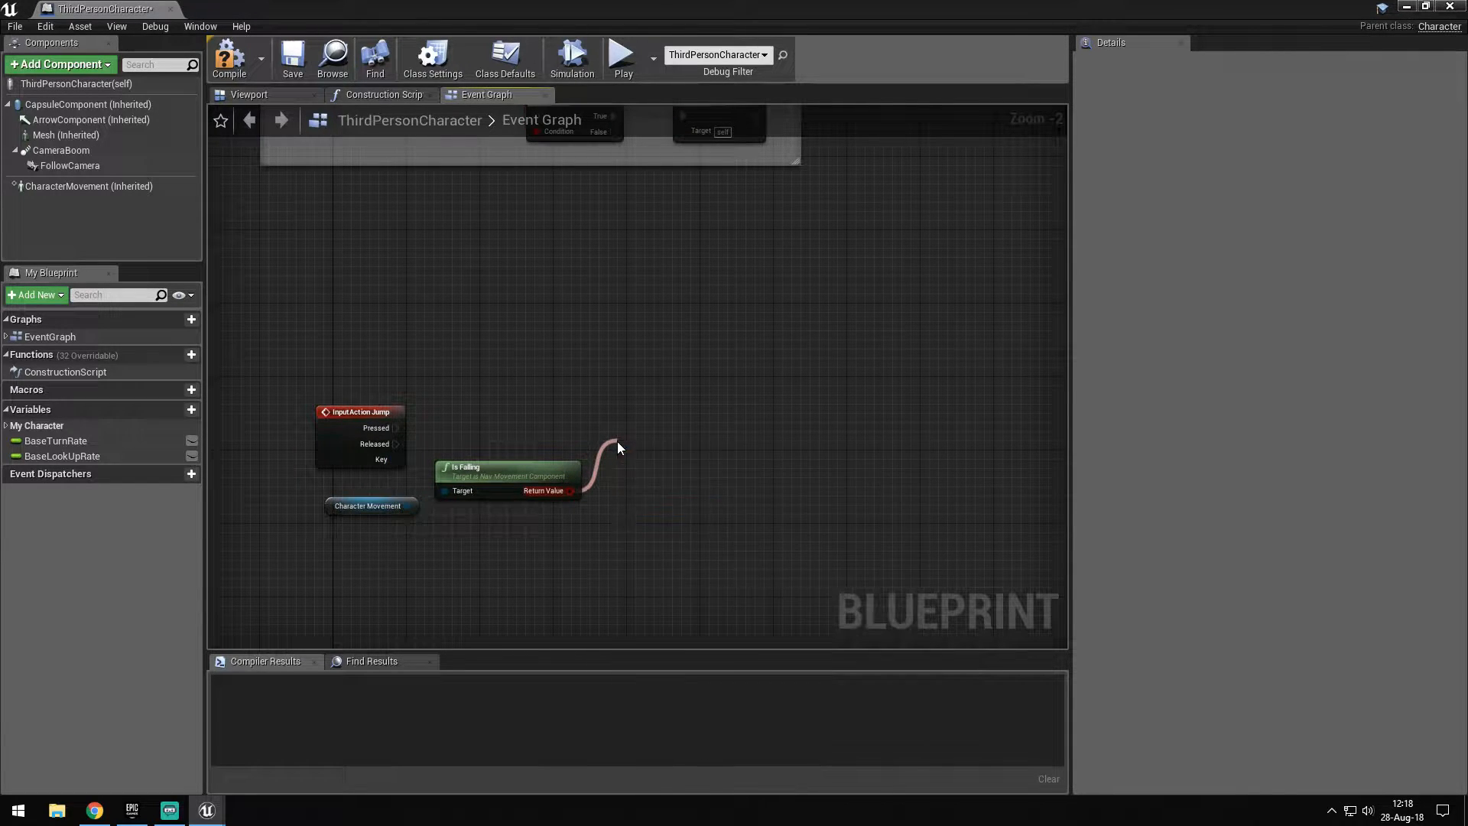
mouse_move(620, 446)
mouse_down()
mouse_move(618, 402)
mouse_move(404, 443)
mouse_up()
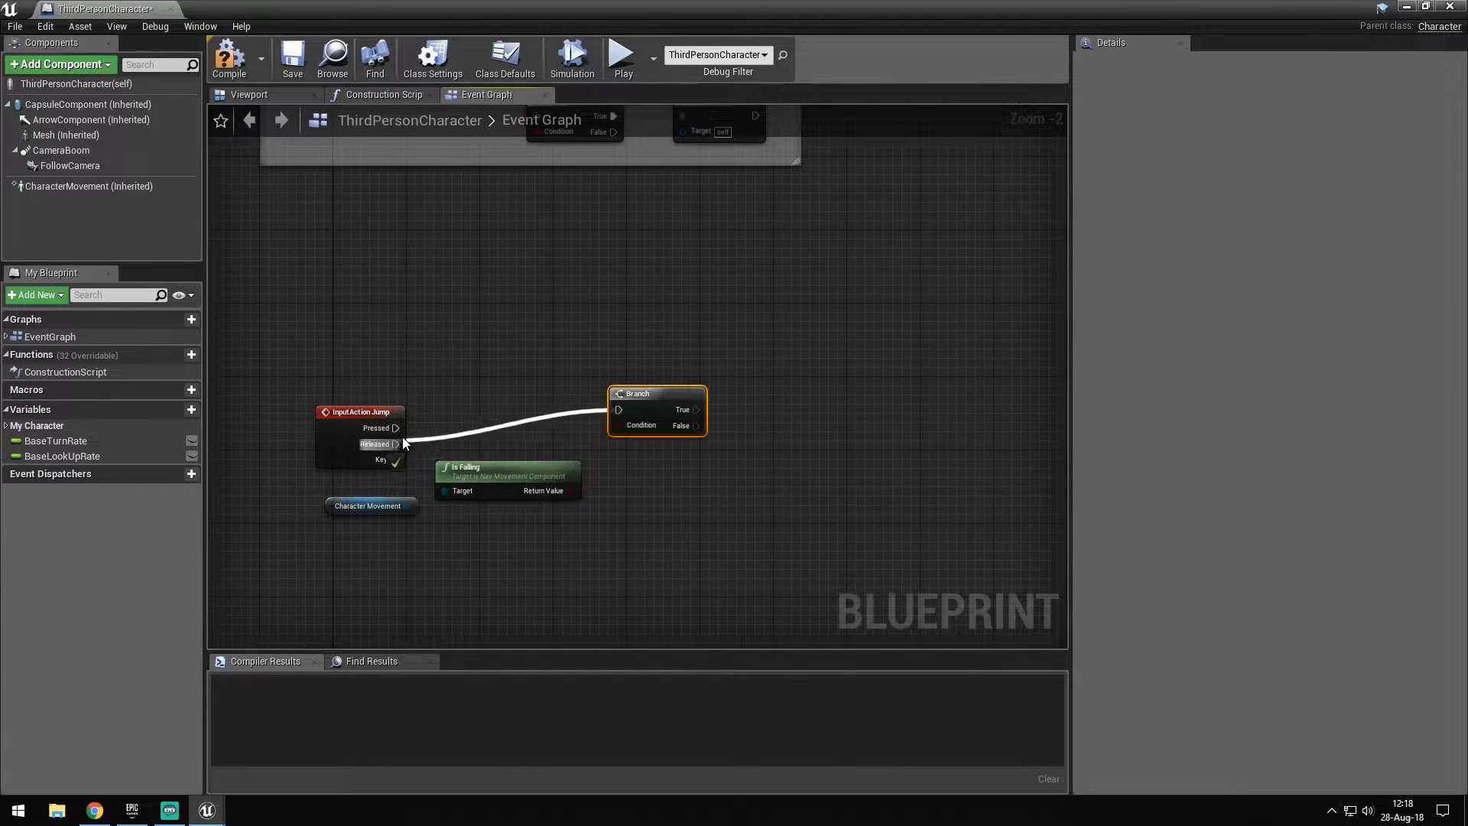
drag(654, 413, 644, 429)
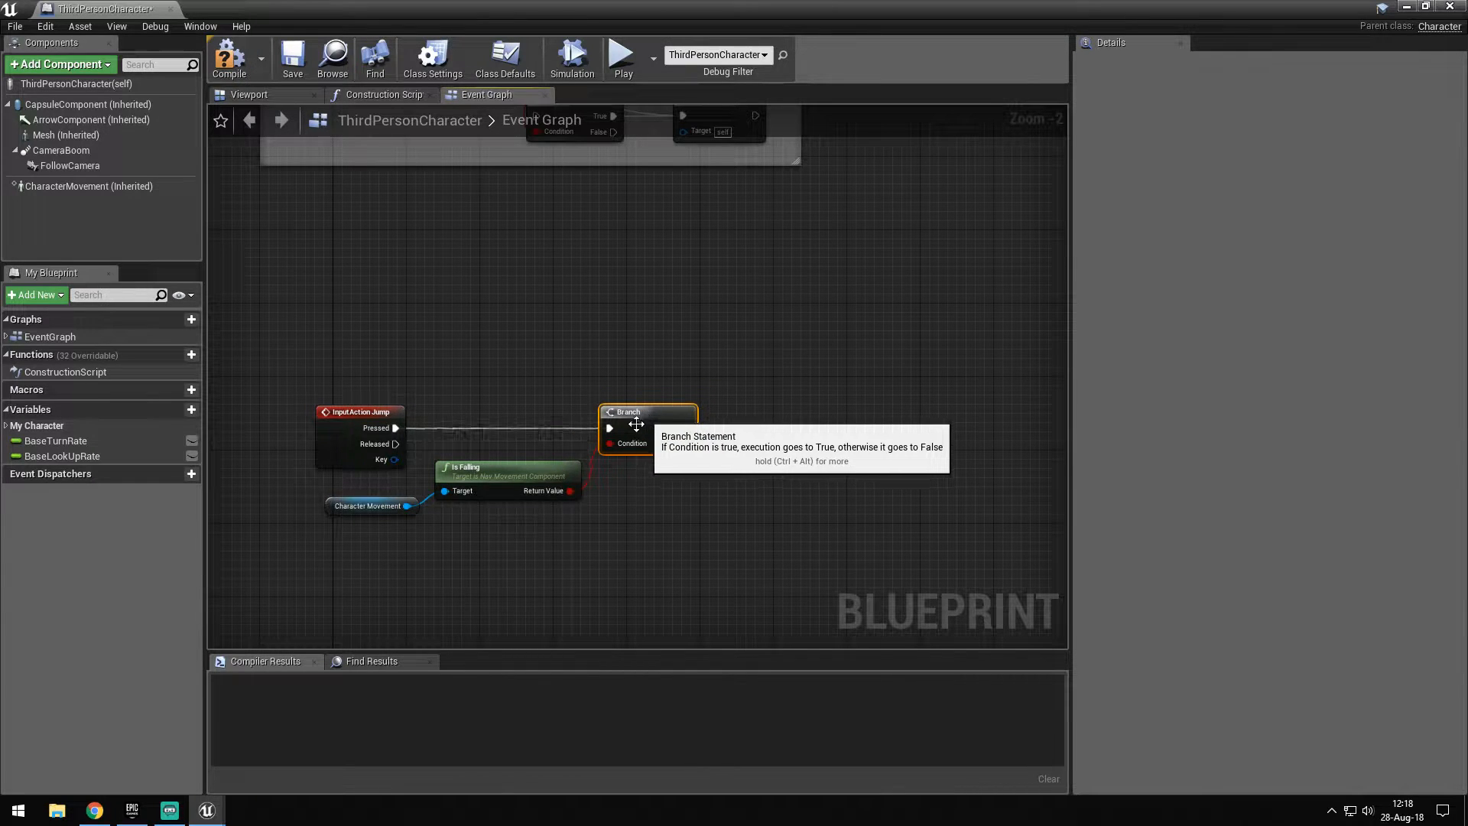
Tidy the nodes and call Jump from the Branch's False output
drag(356, 507, 356, 496)
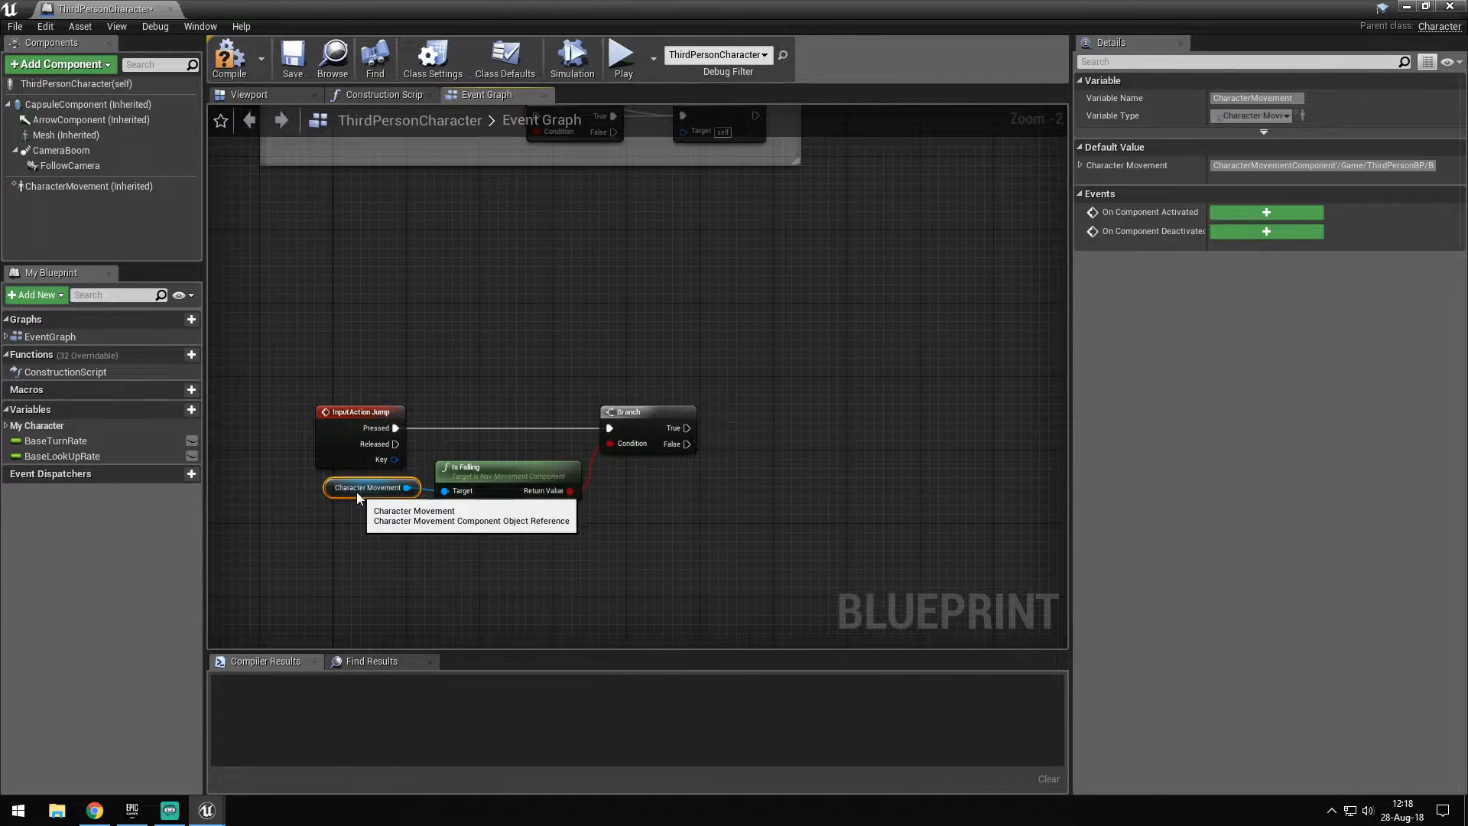
click(582, 546)
drag(510, 470, 507, 471)
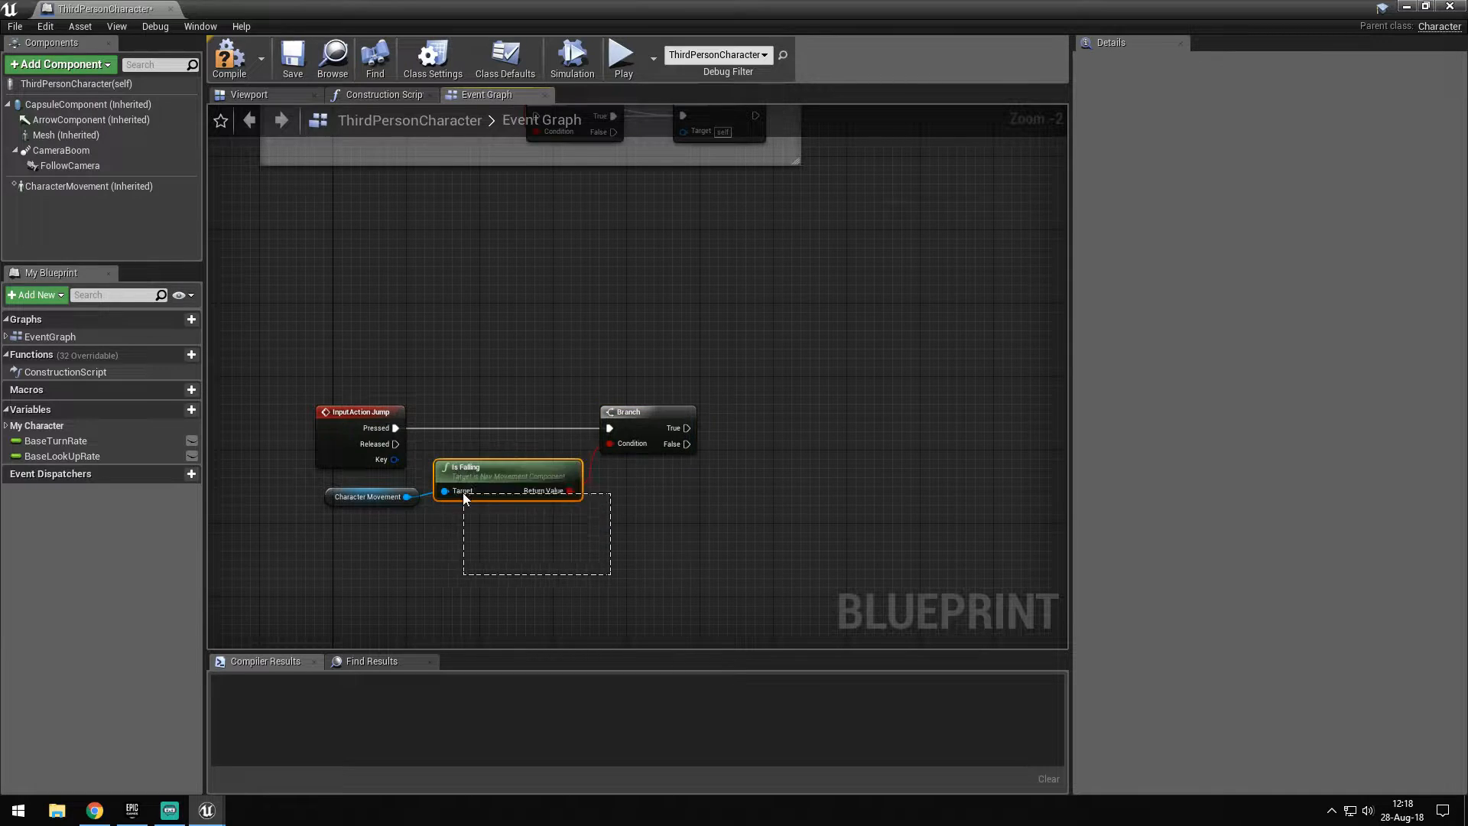
right_drag(723, 540, 645, 504)
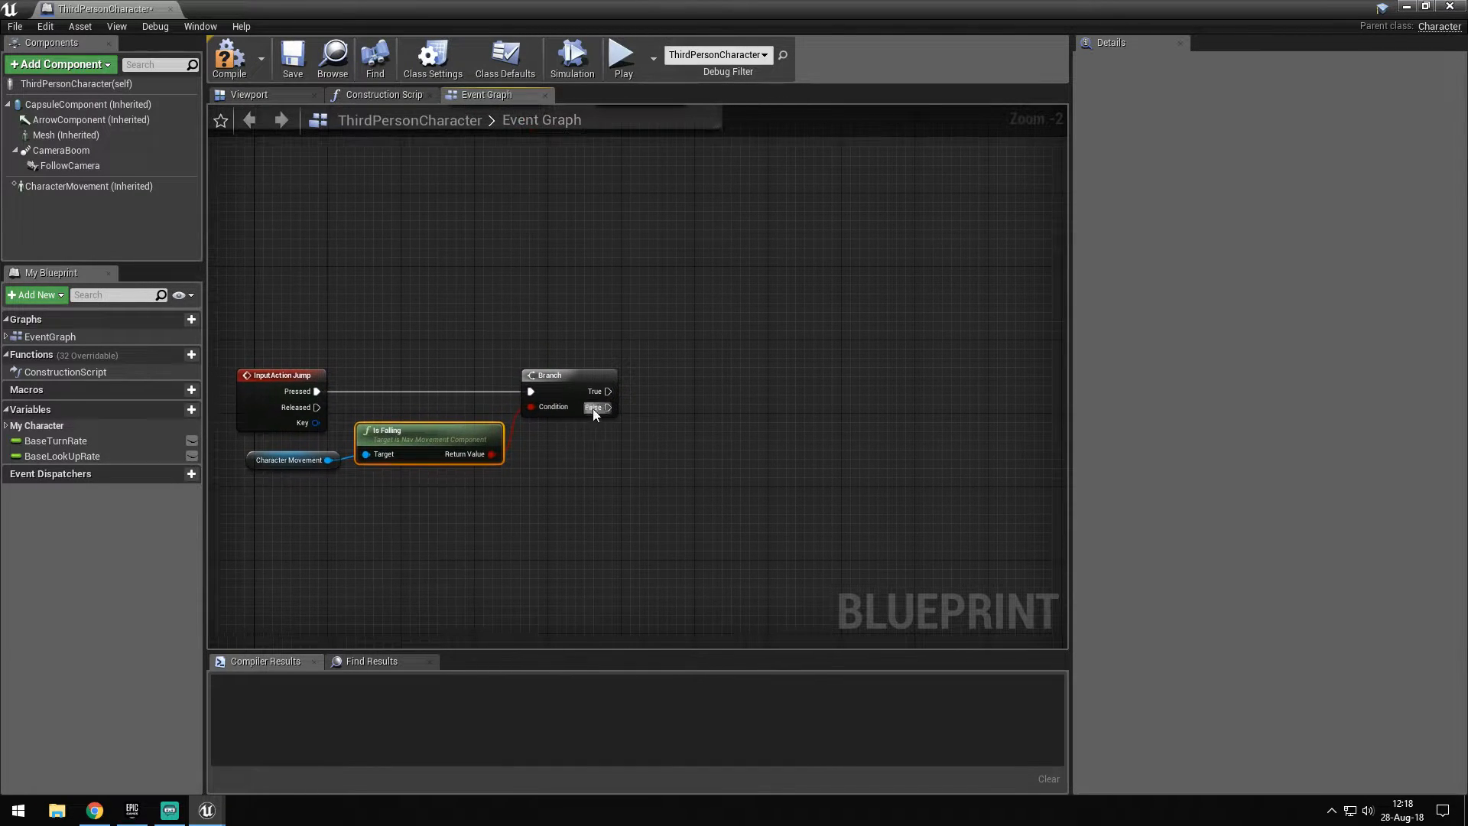
drag(656, 455, 671, 469)
text(jump)
key(Return)
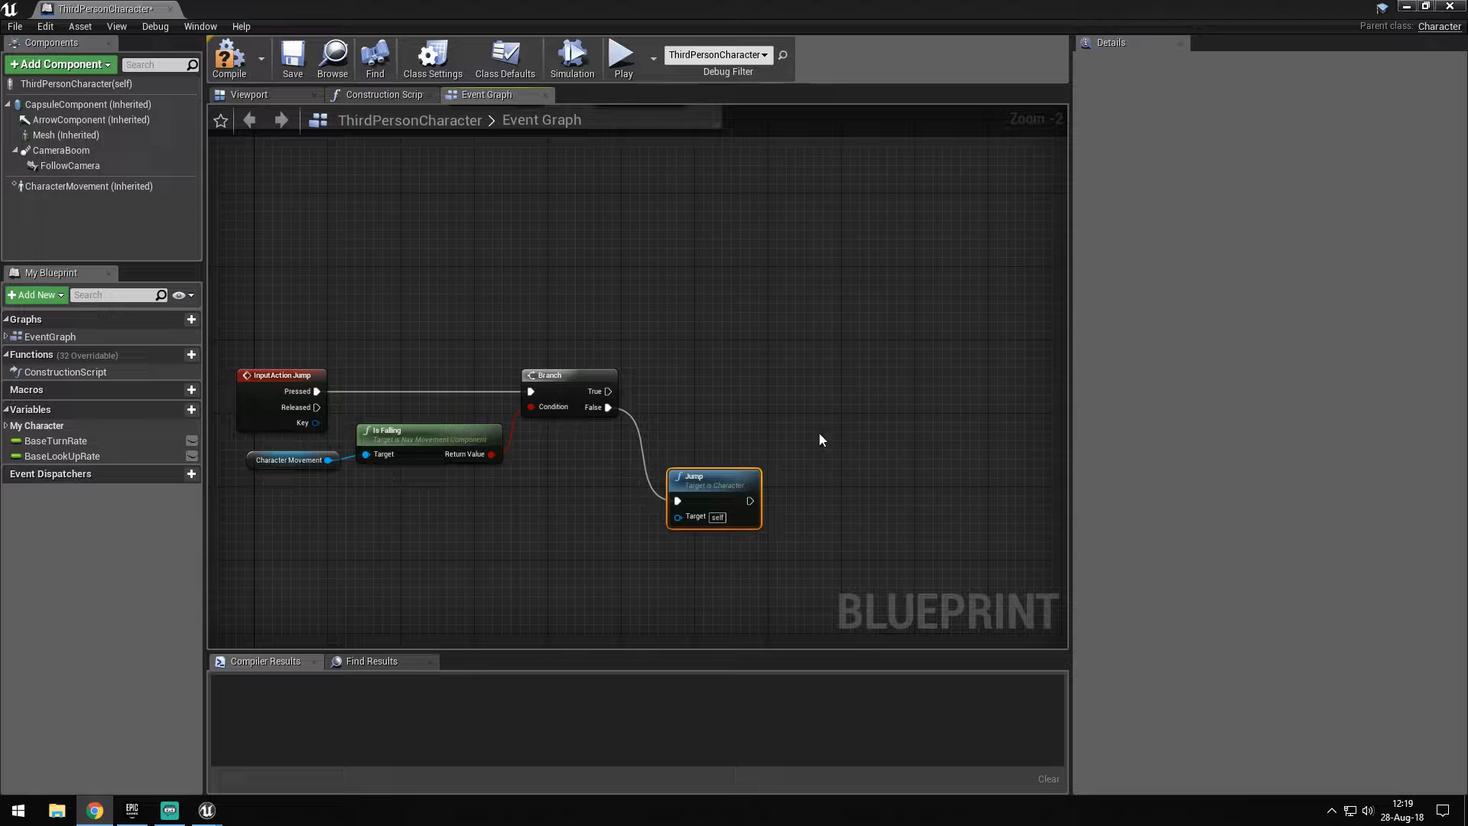
Add a LineTraceByChannel node on the Branch's True output and arrange the nodes
right_drag(819, 433, 637, 397)
drag(428, 356, 746, 365)
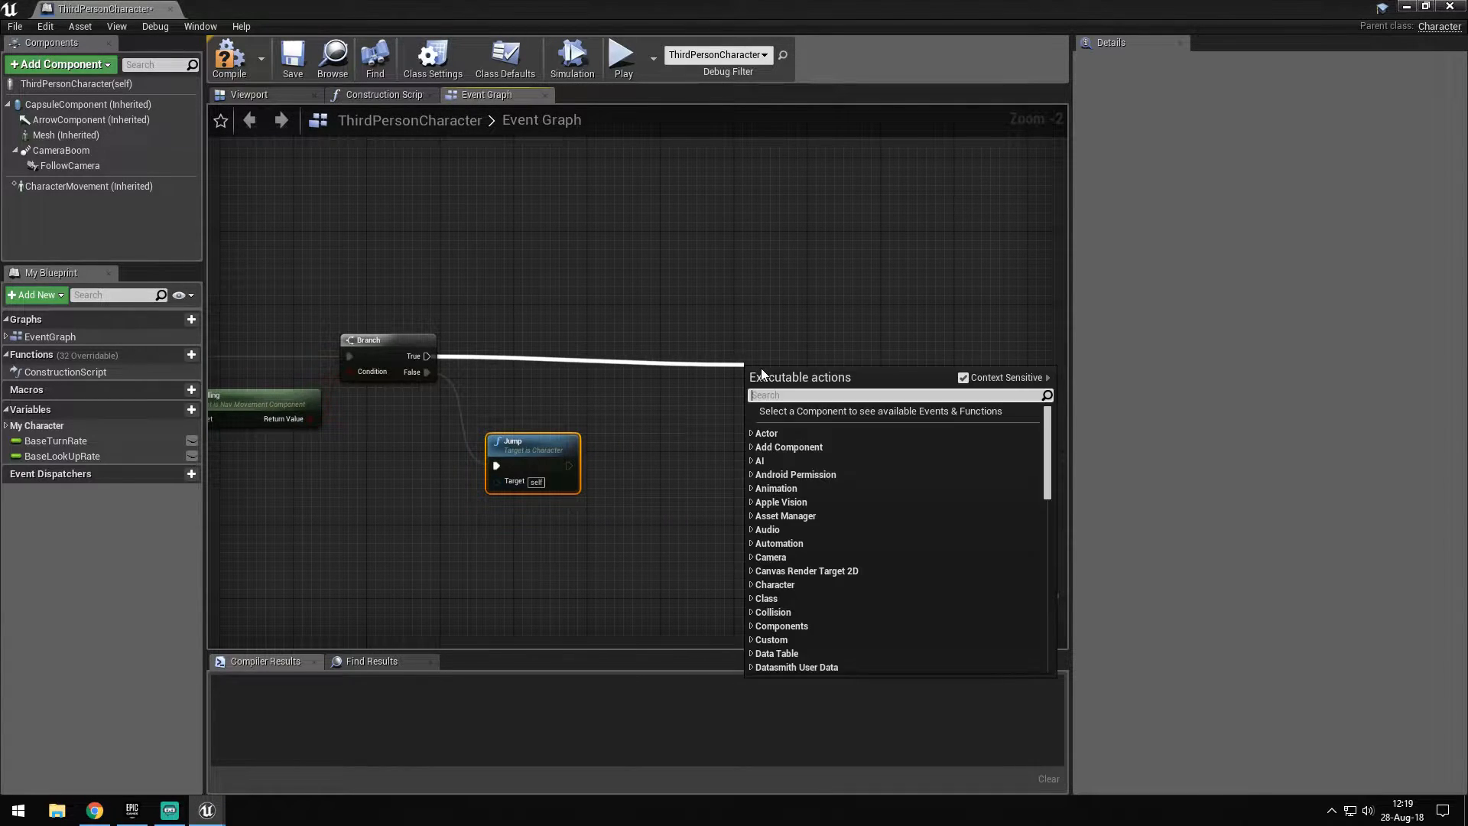
text(line trace b)
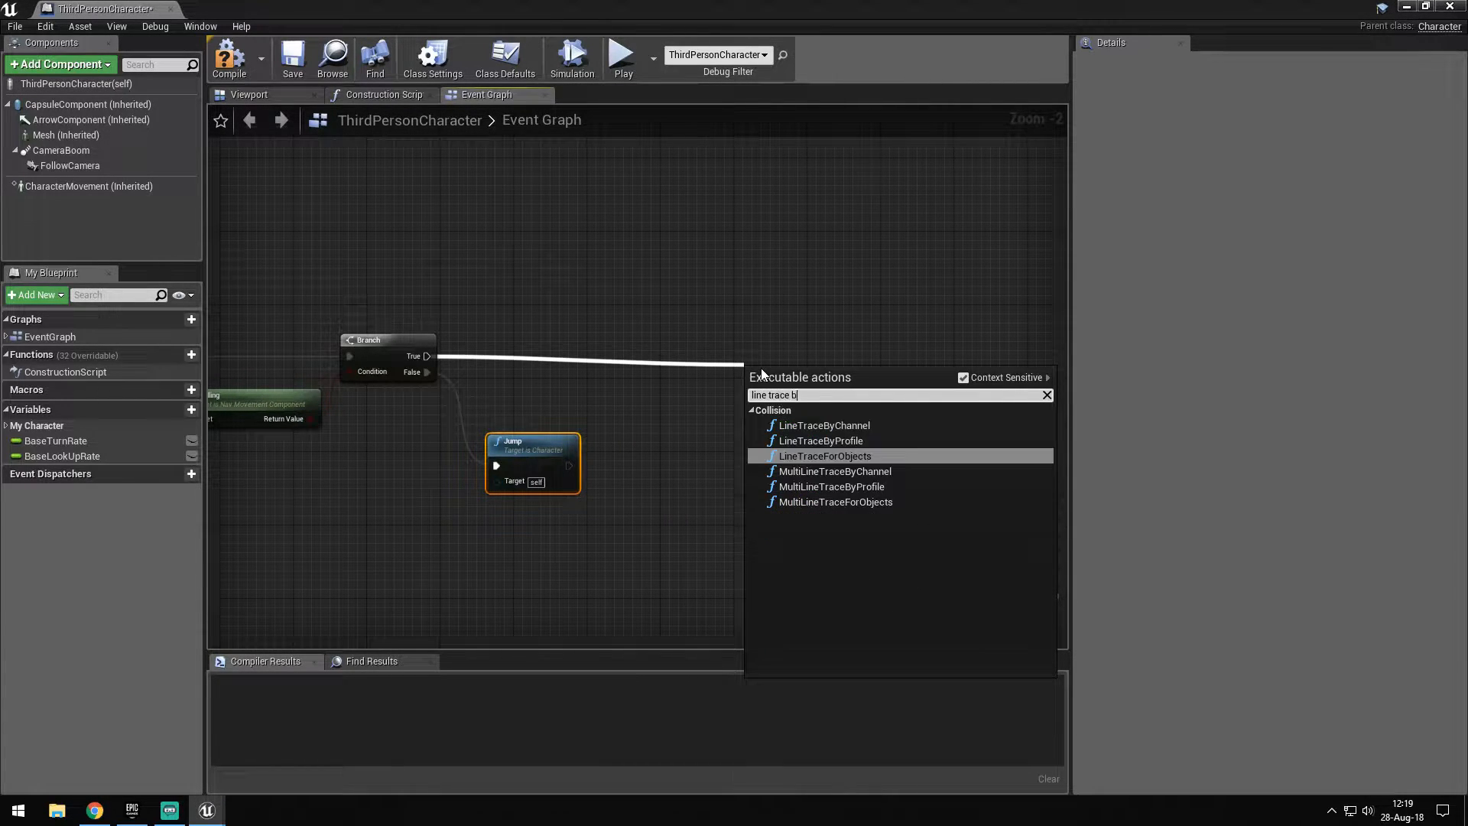
text(y channe)
key(Return)
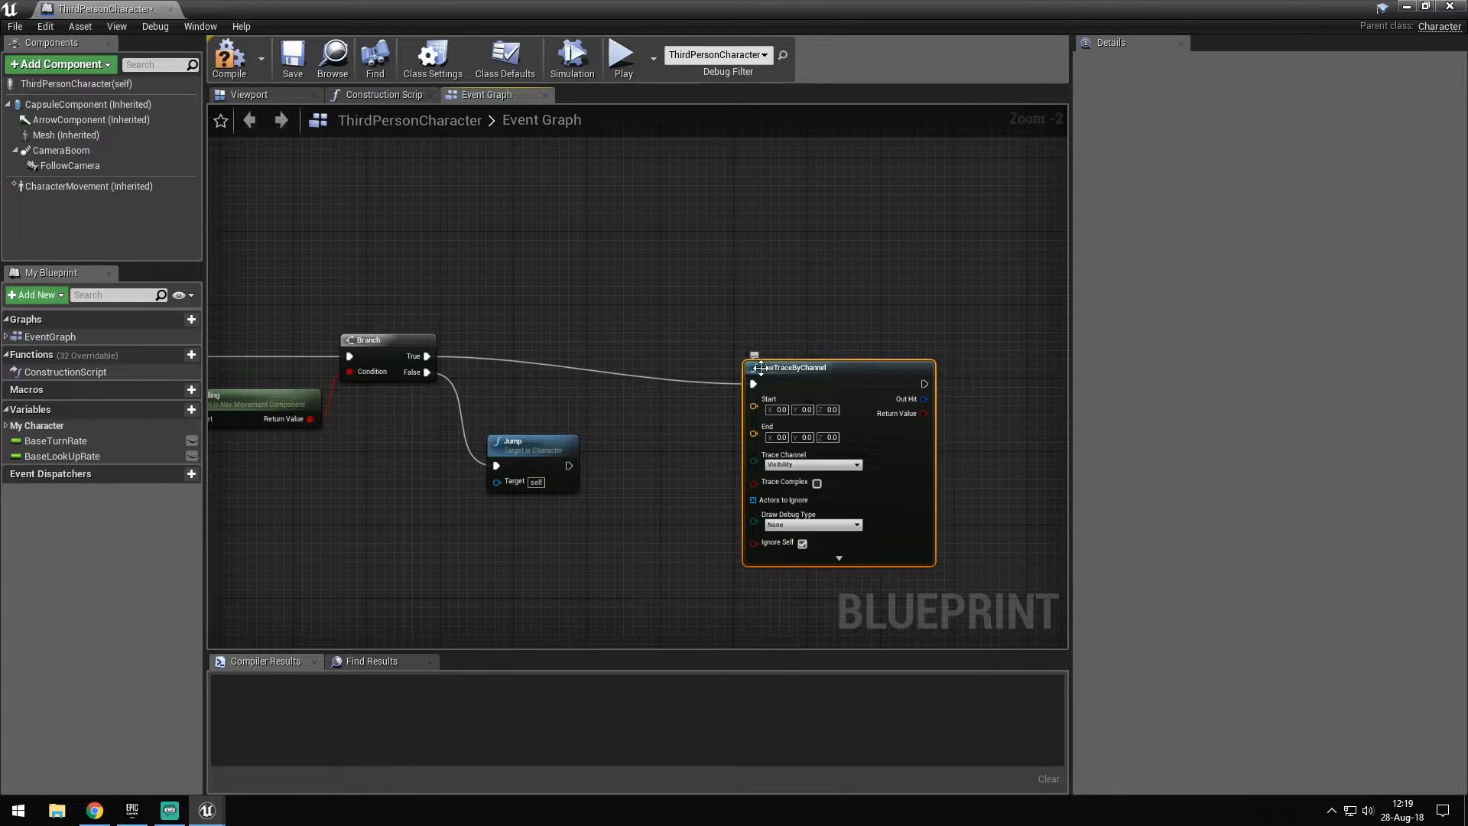
drag(877, 469, 949, 438)
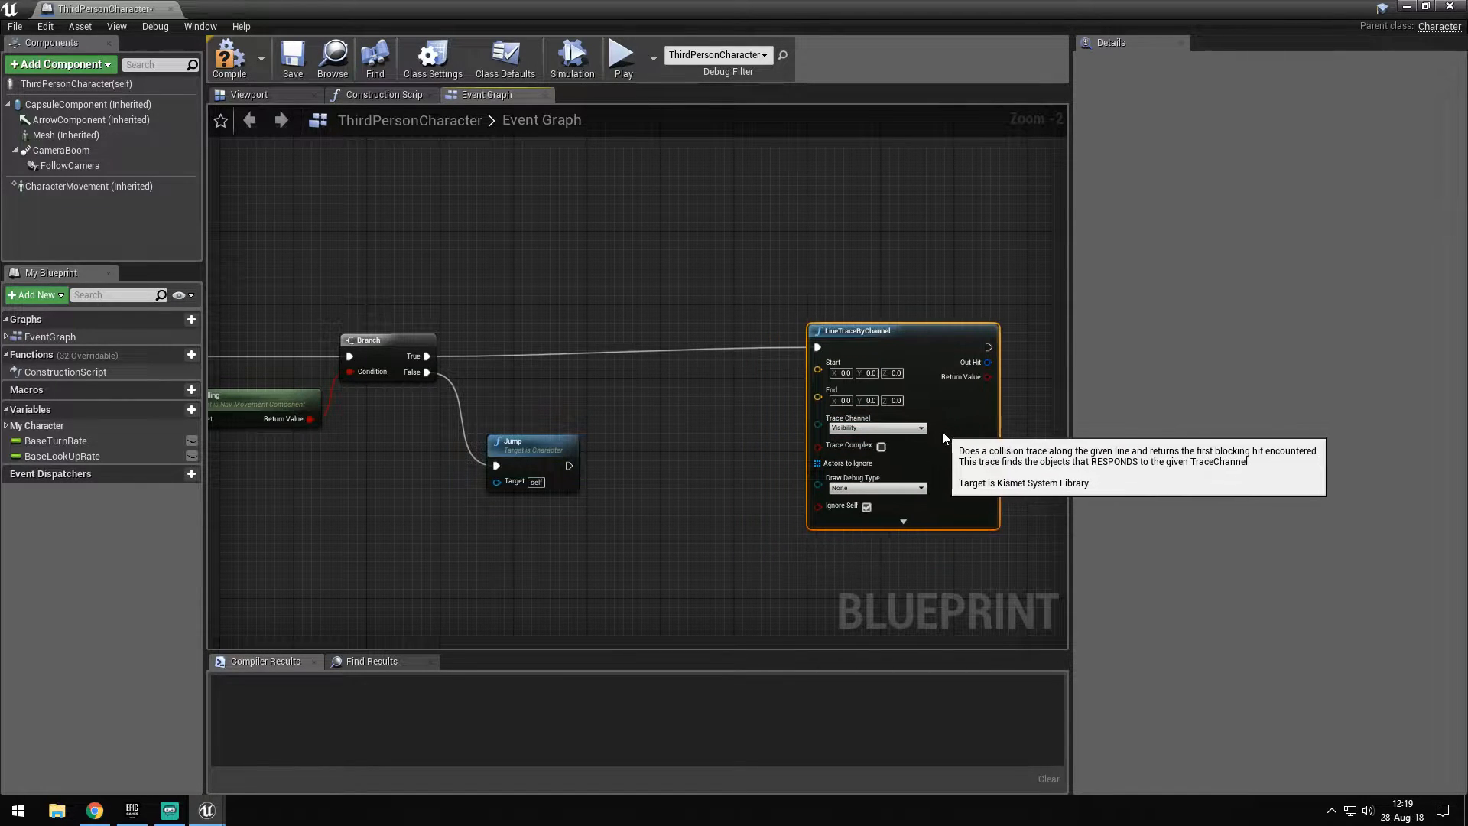
right_drag(479, 449, 554, 440)
drag(579, 439, 550, 395)
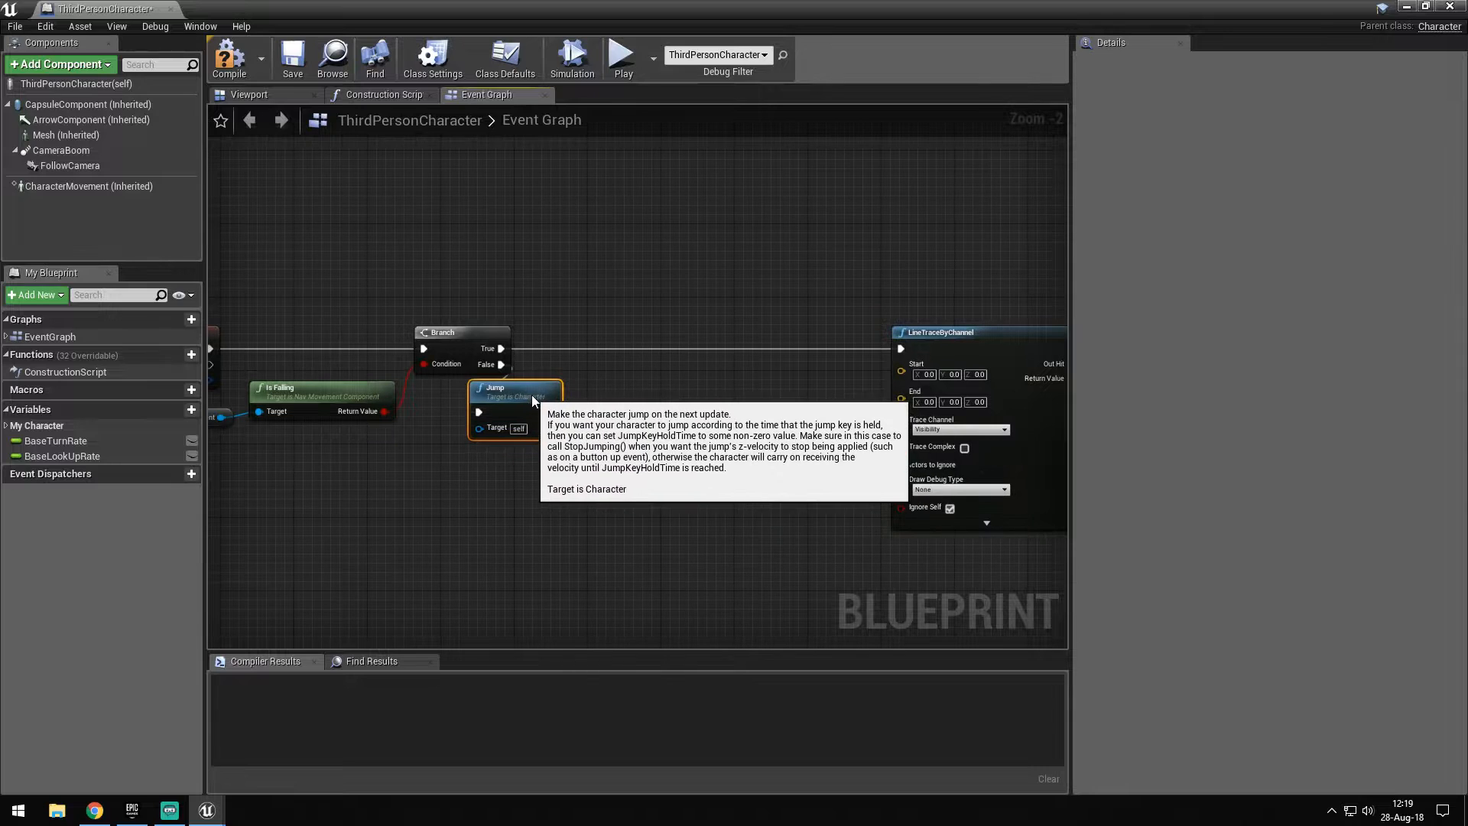
scroll(769, 456, up, 1)
right_drag(769, 456, 574, 425)
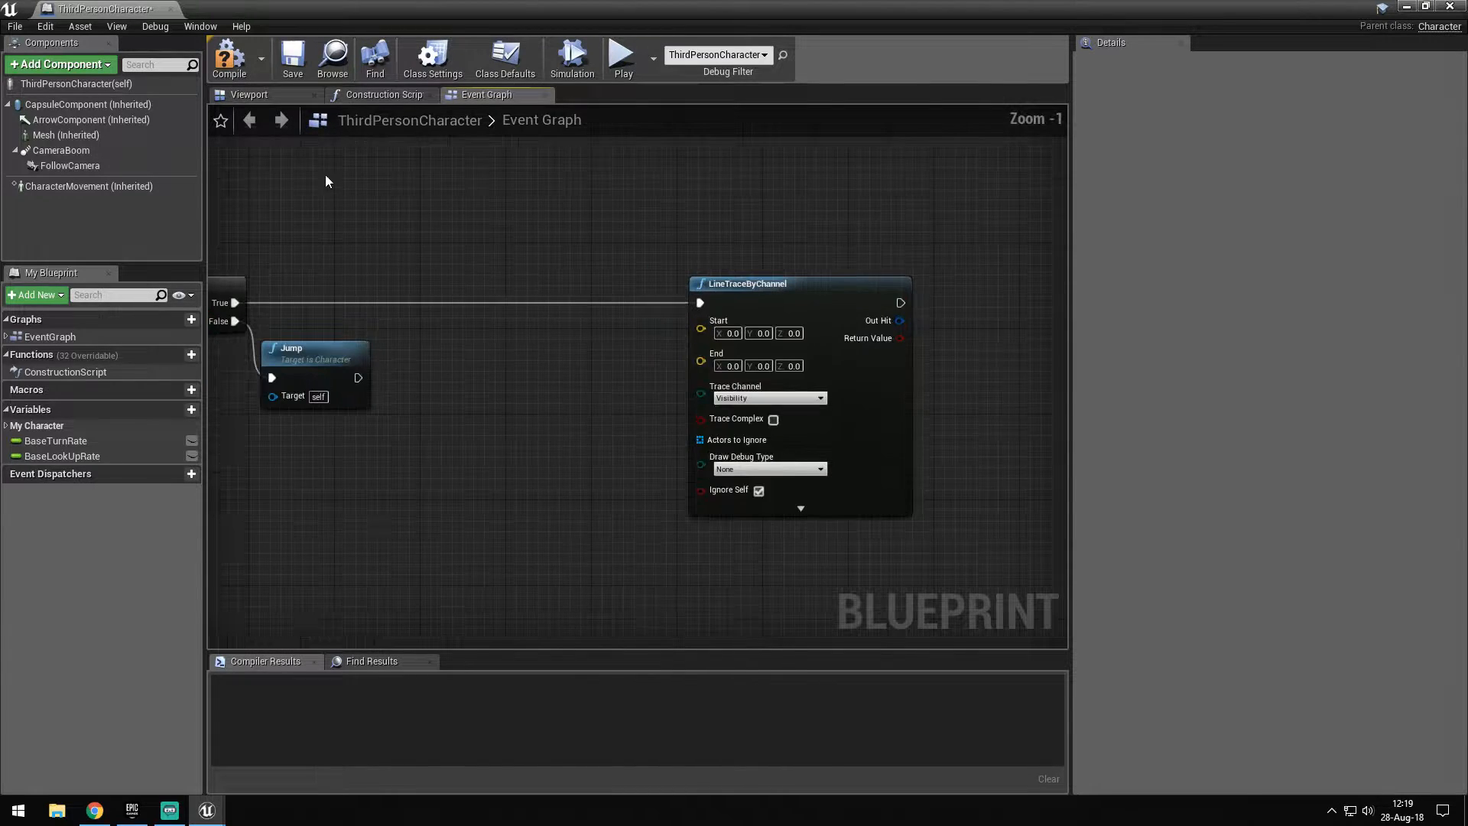
Compile the Blueprint and set the trace channel to Walljump
click(246, 66)
scroll(875, 355, up, 1)
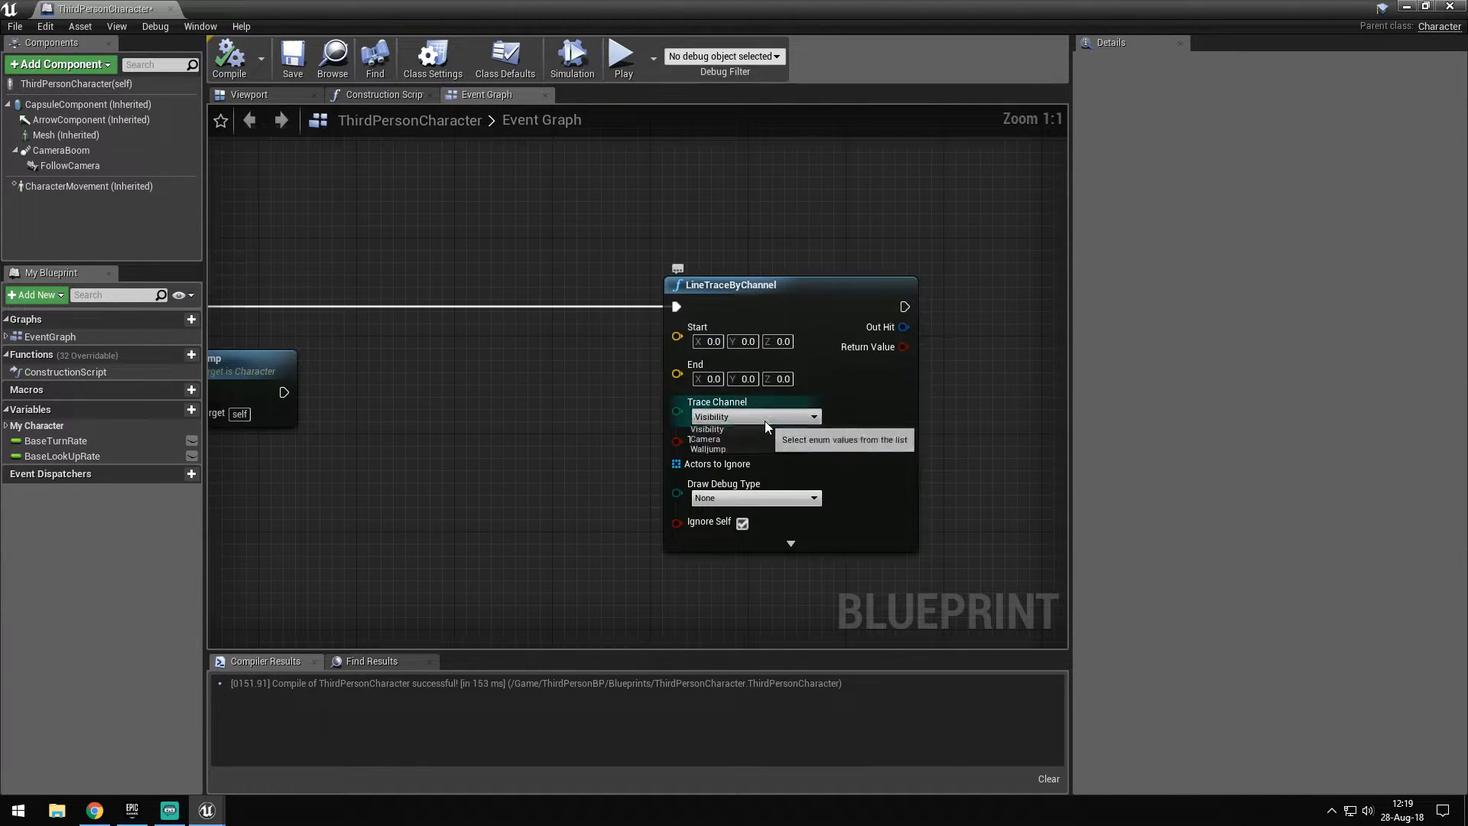
click(712, 449)
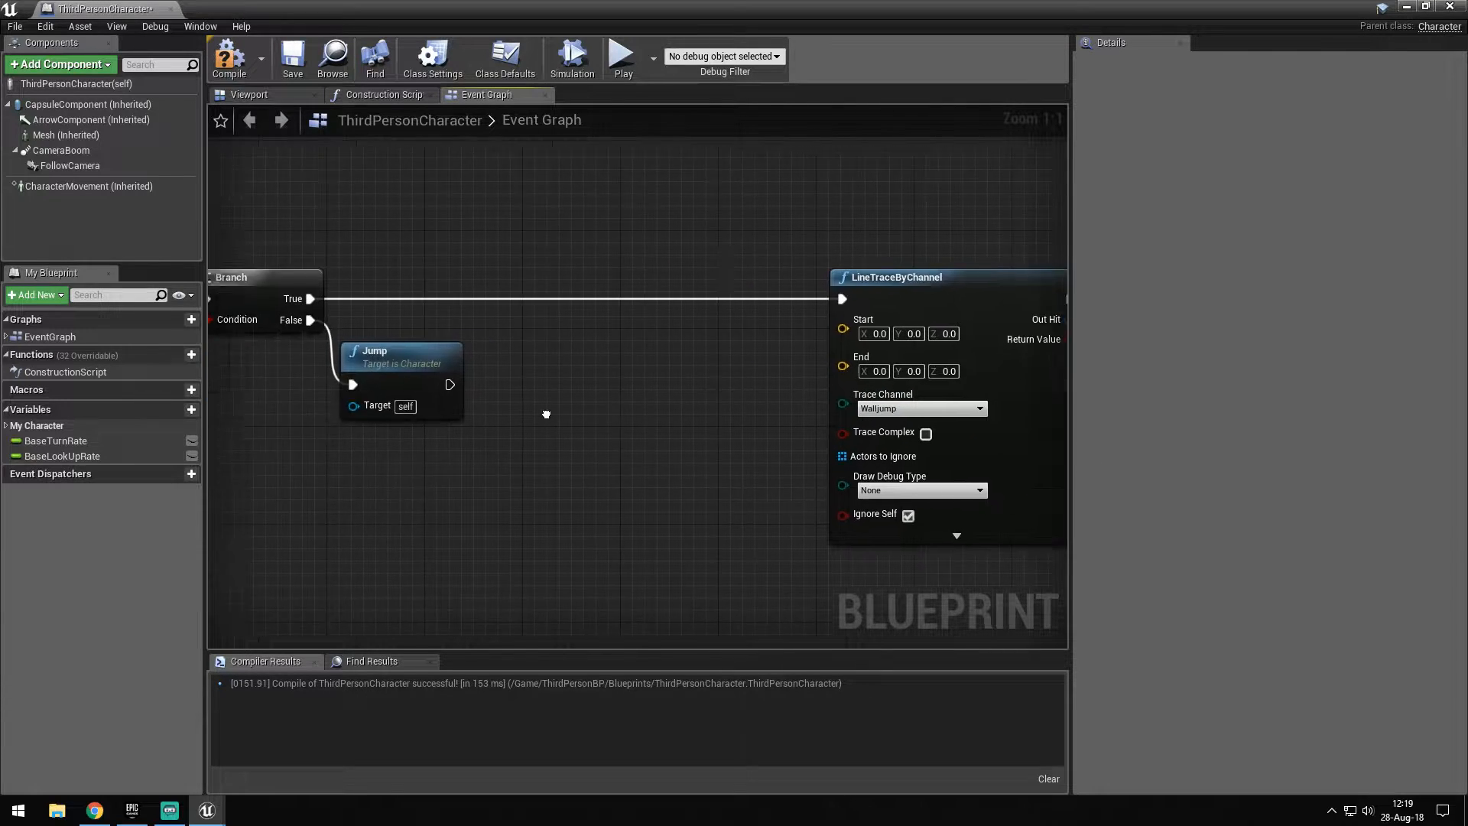
right_drag(560, 448, 826, 425)
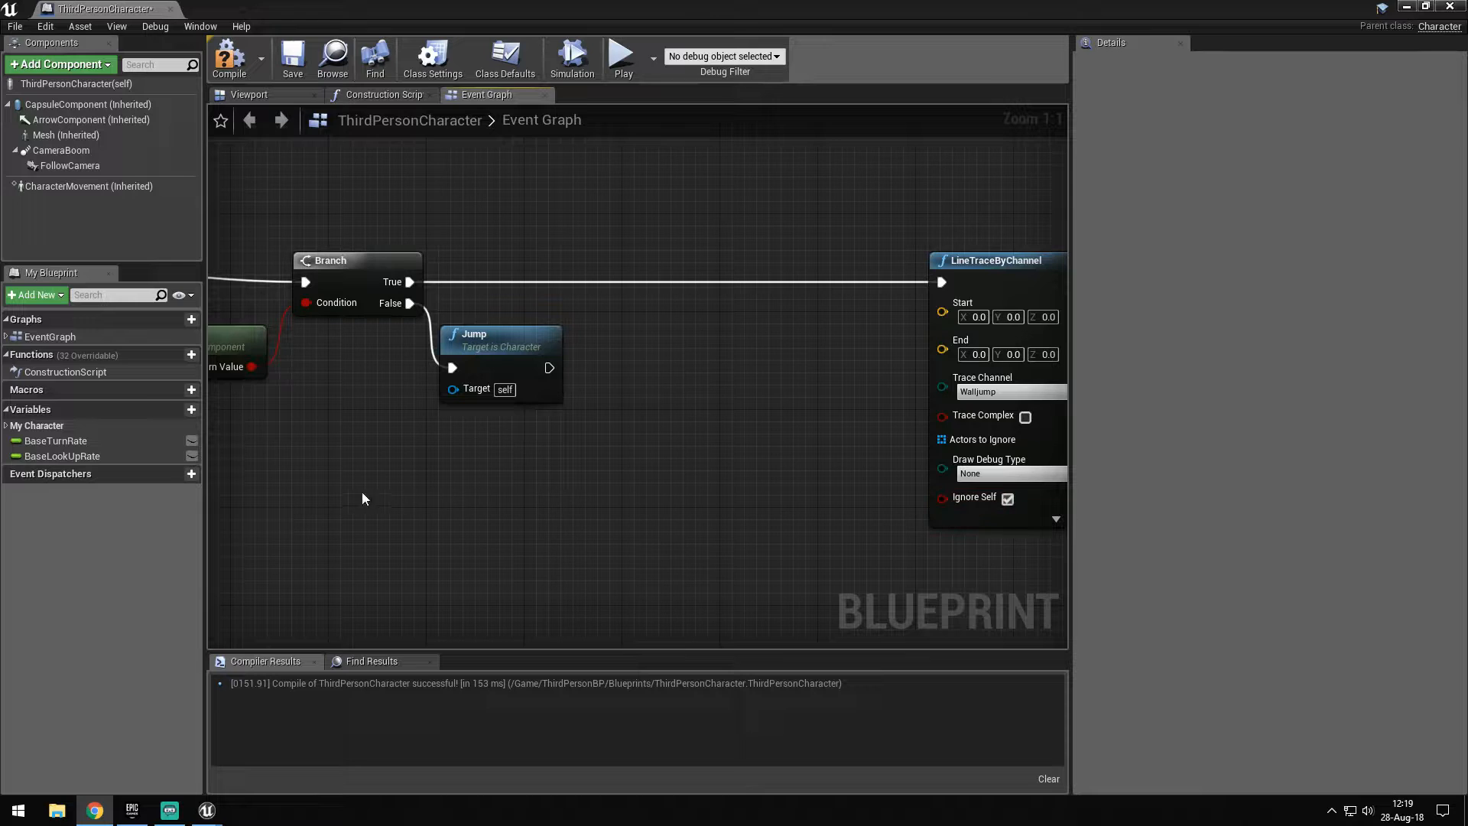
Add an Arrow component to the character in the Viewport
right_drag(361, 492, 392, 476)
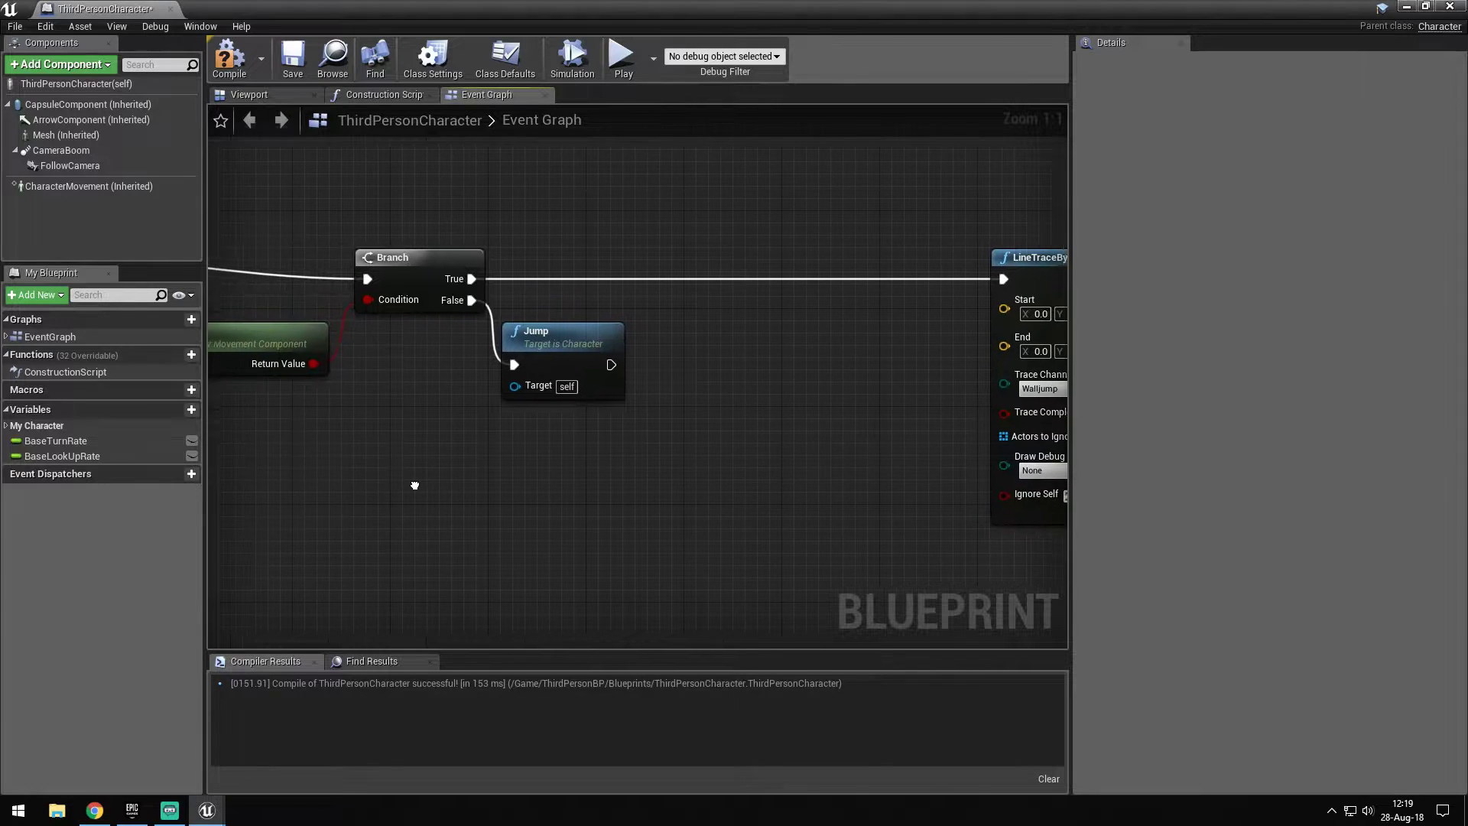
click(251, 95)
click(61, 63)
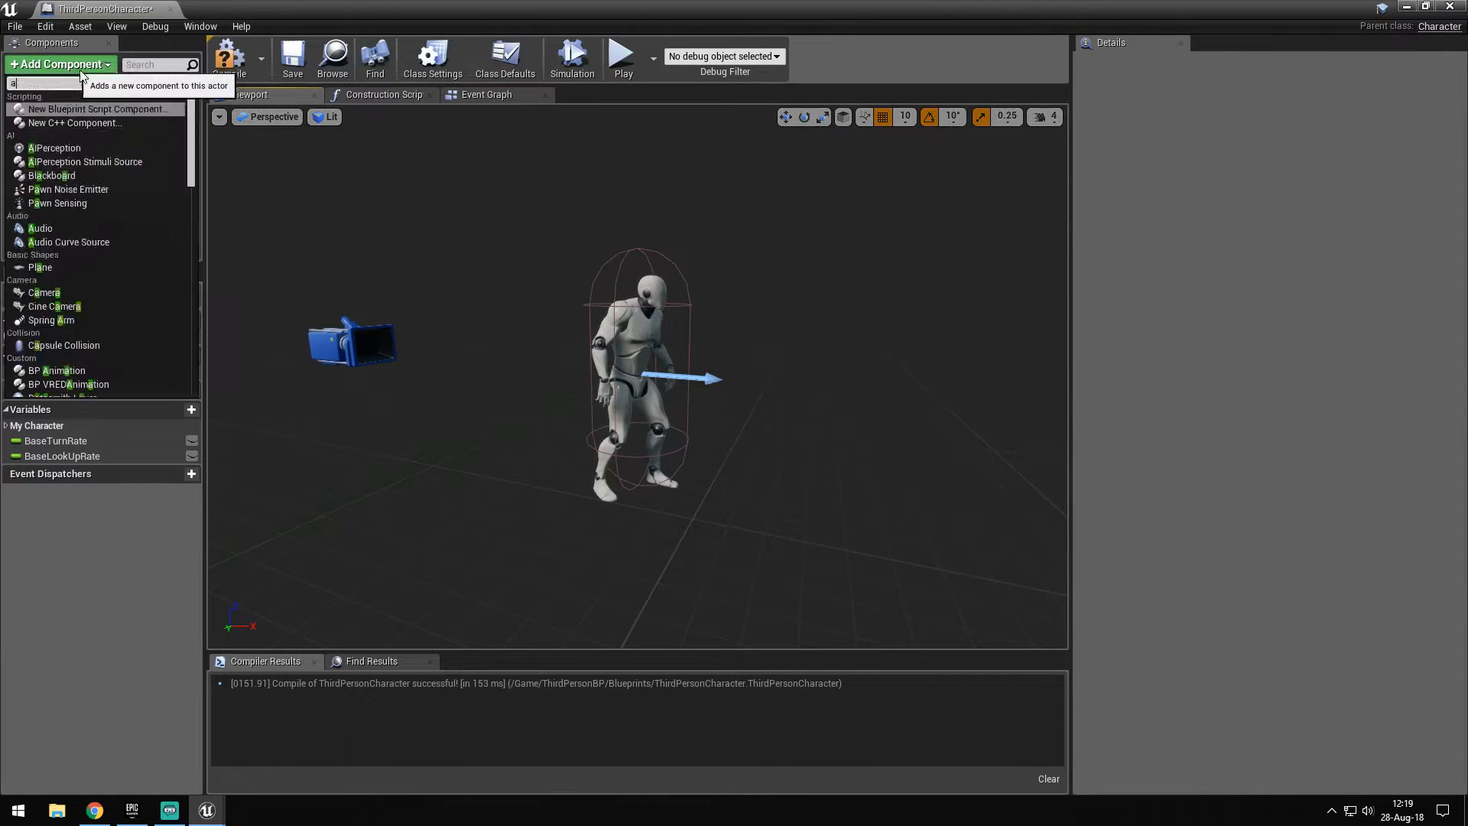
key(Escape)
Attach Arrow1 under the Mesh component and switch to the level editor
click(61, 150)
click(41, 223)
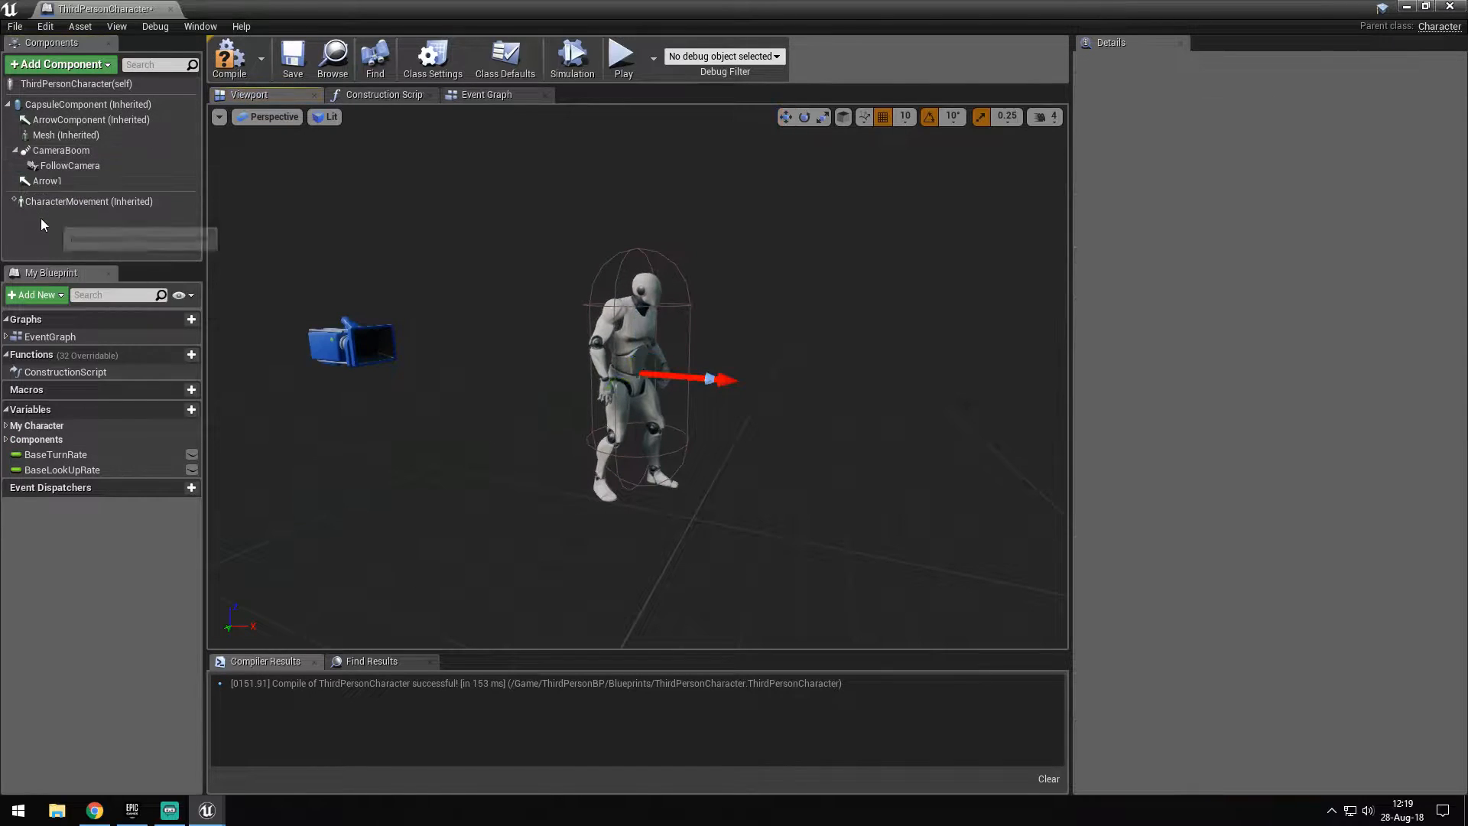
click(46, 180)
drag(46, 181, 64, 134)
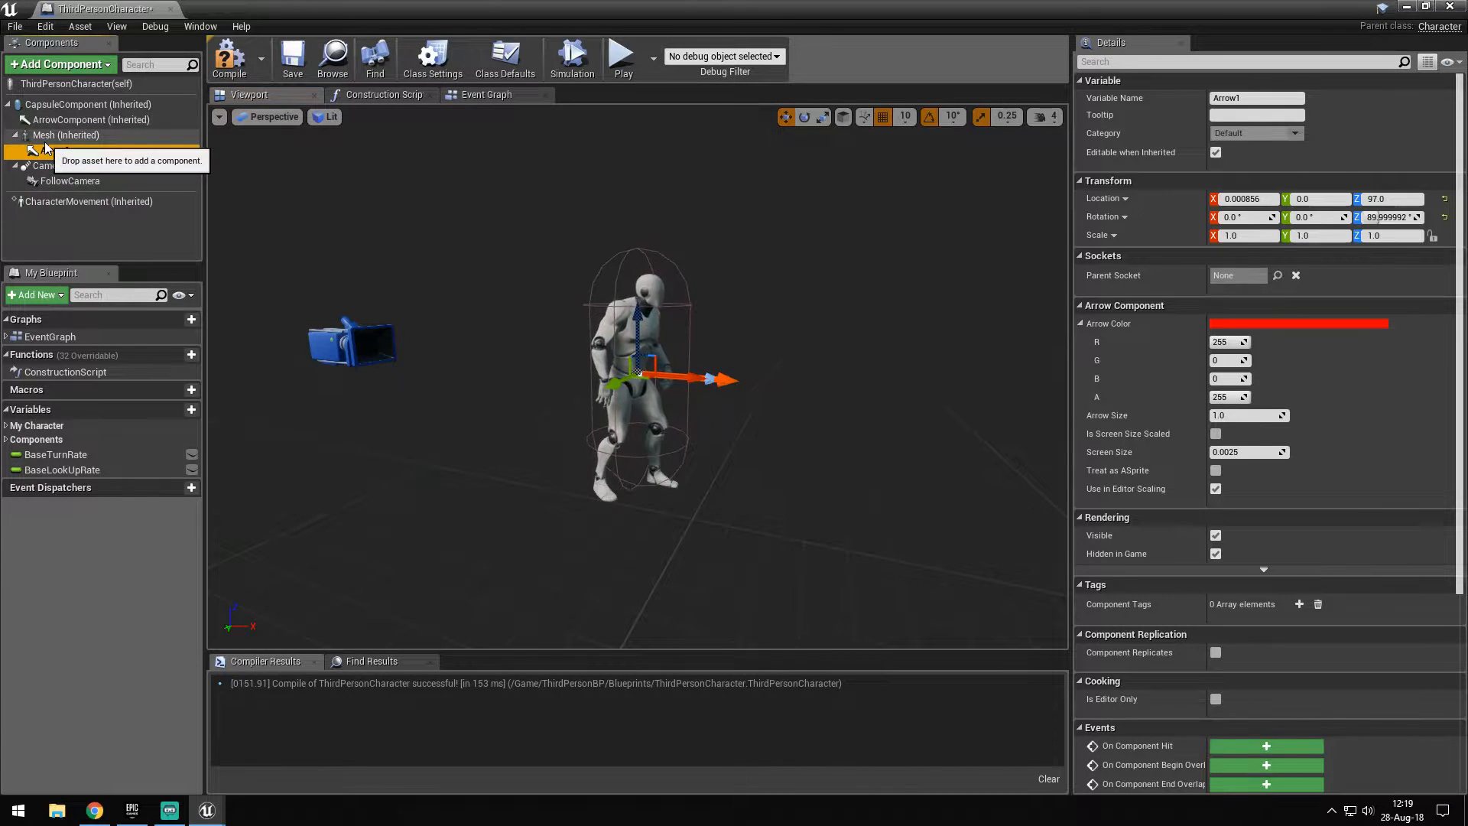
scroll(1216, 459, down, 3)
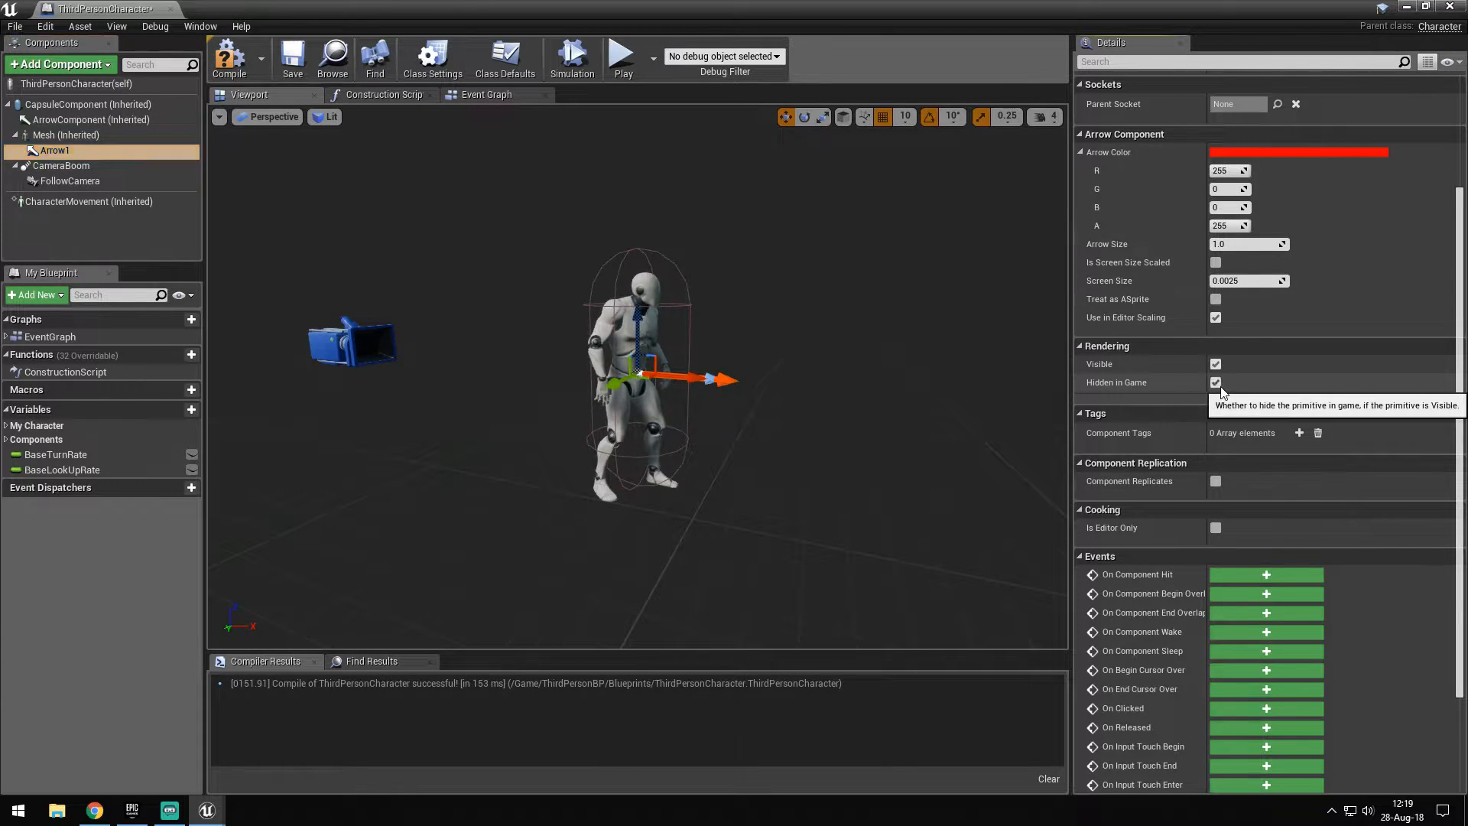
key(alt+Tab)
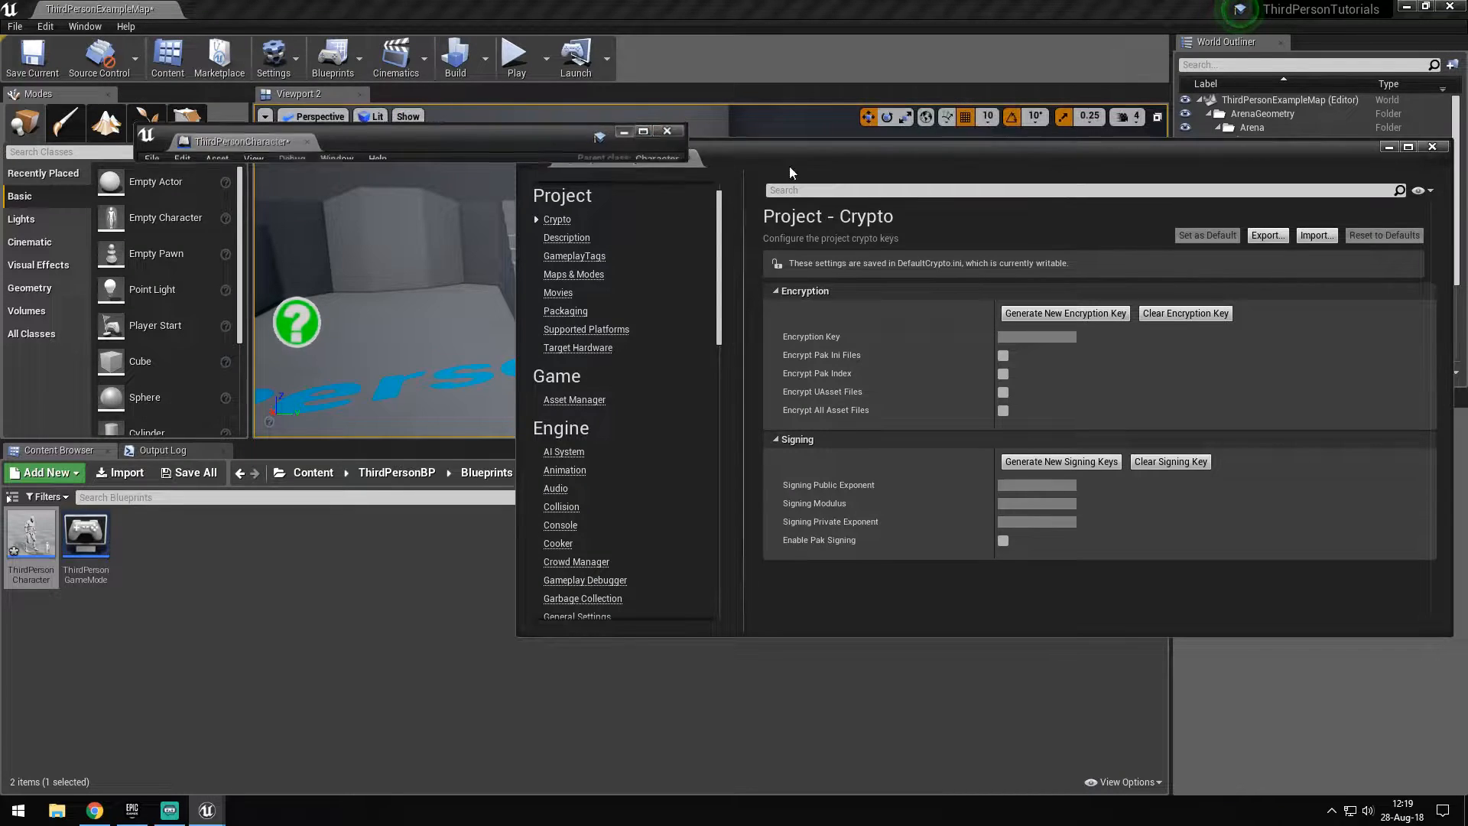
Close Project Settings, play-test the character running around, then return to the Blueprint editor
click(1431, 147)
click(516, 57)
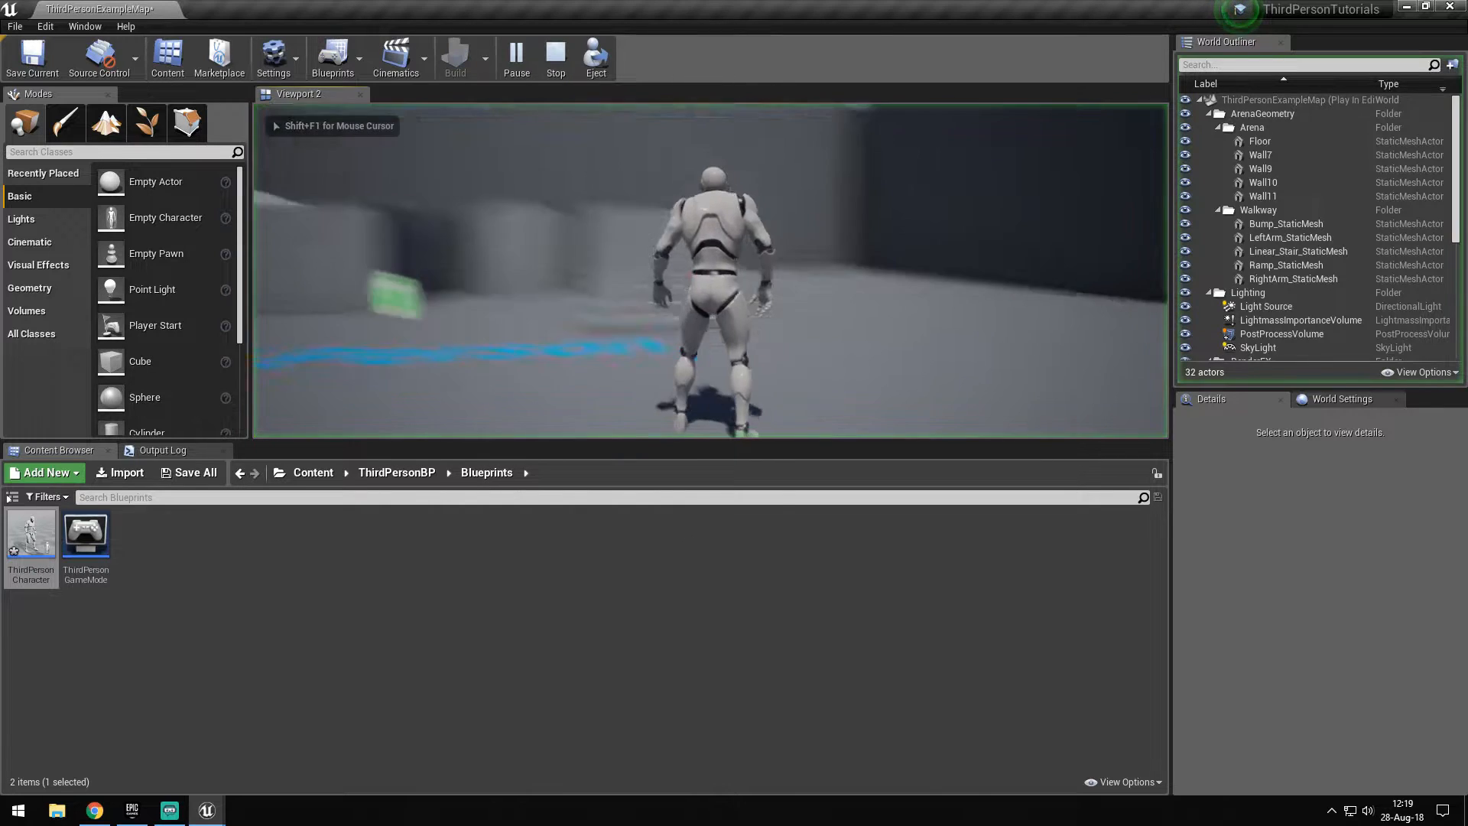
key(w)
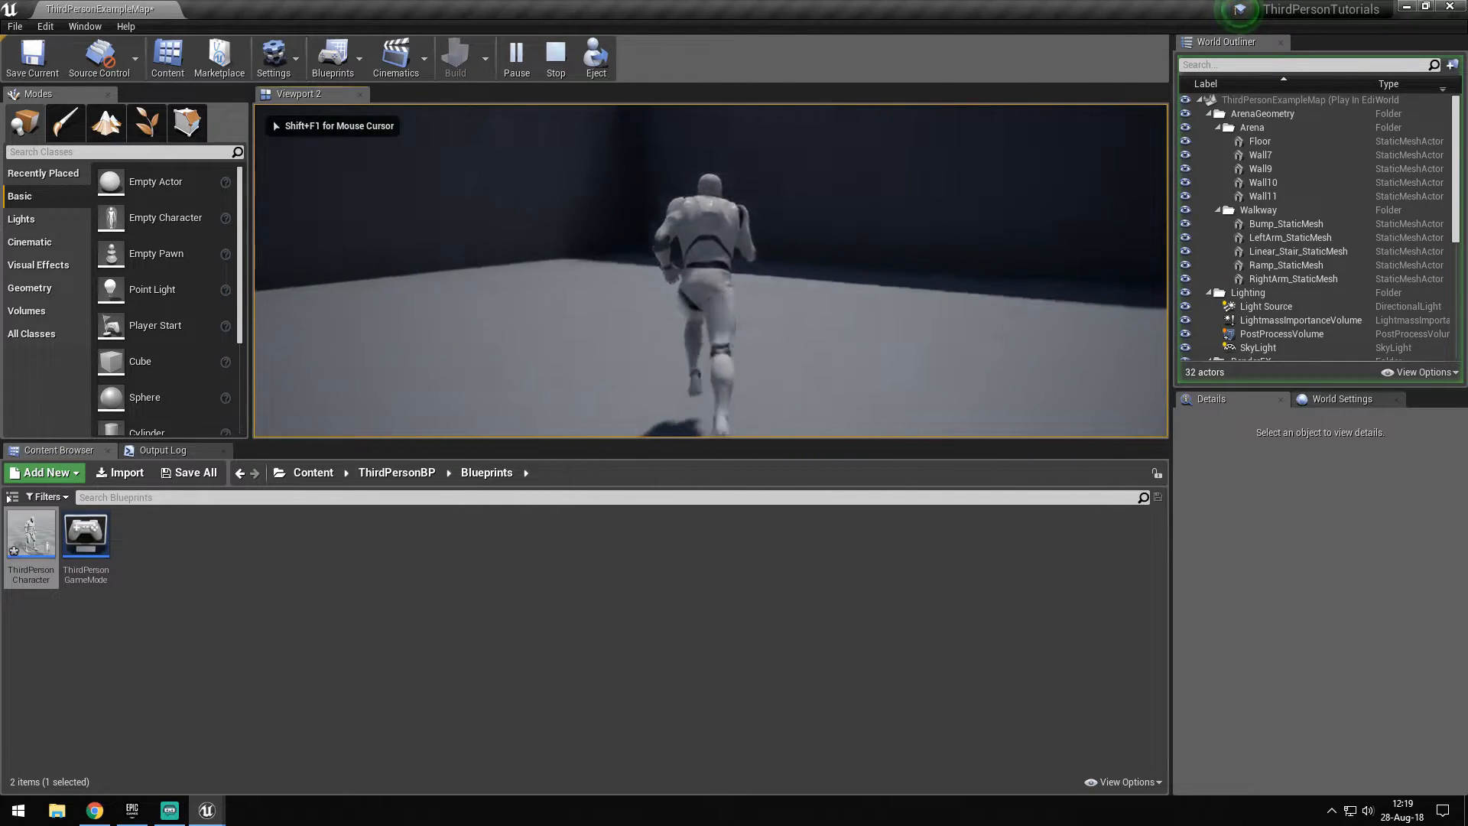
key(w)
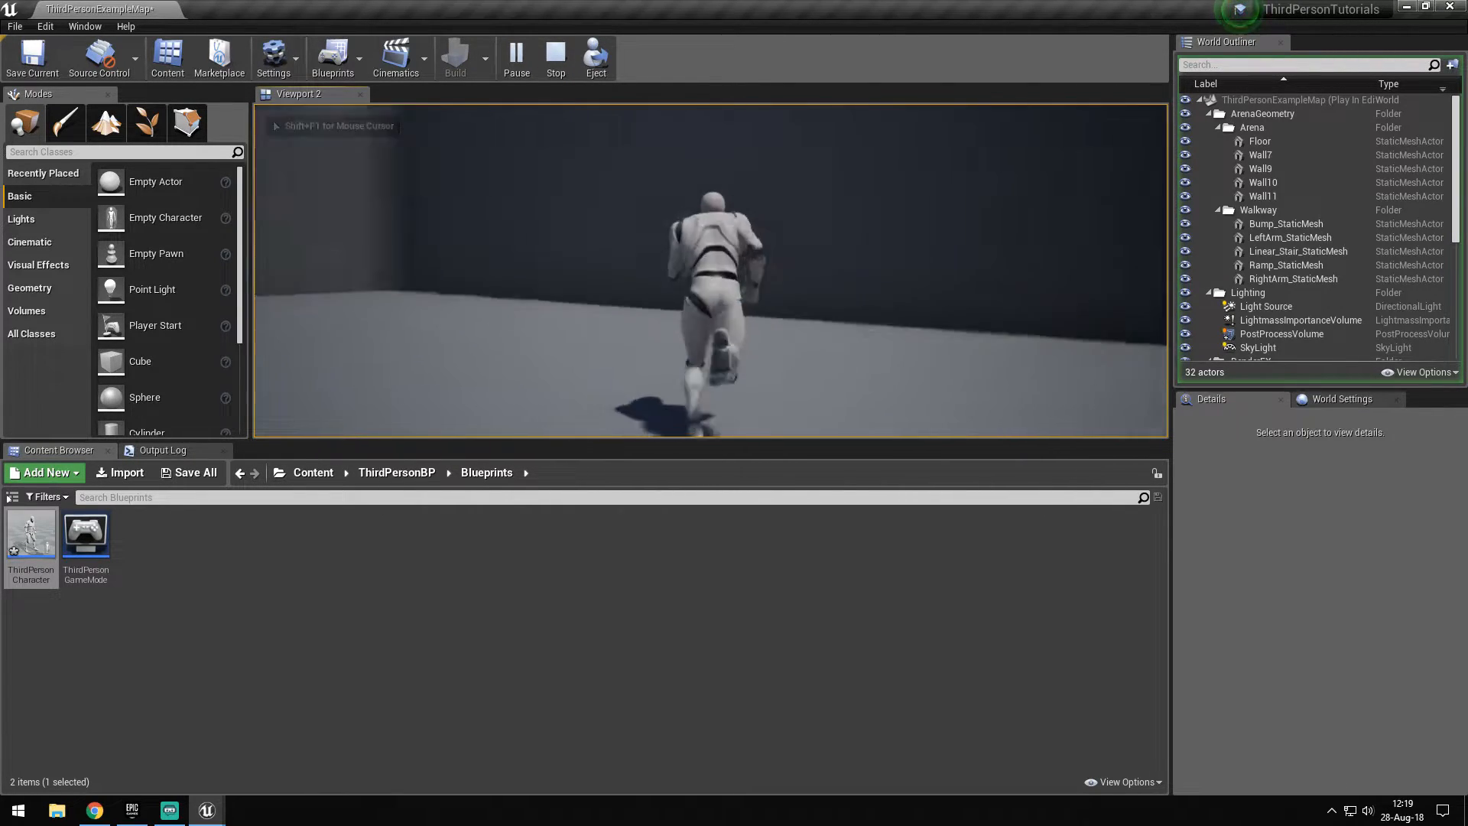
key(w)
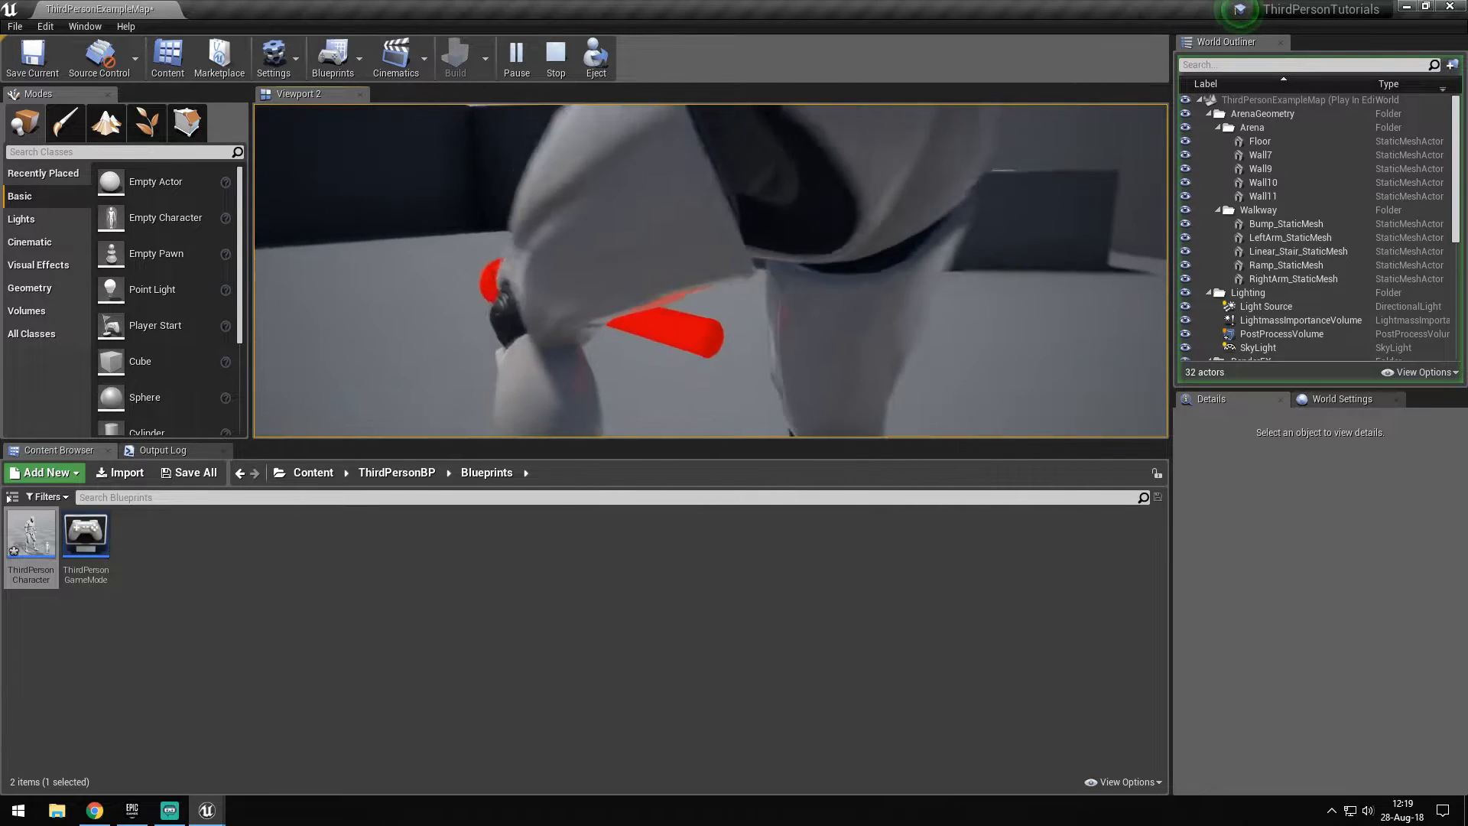
key(w)
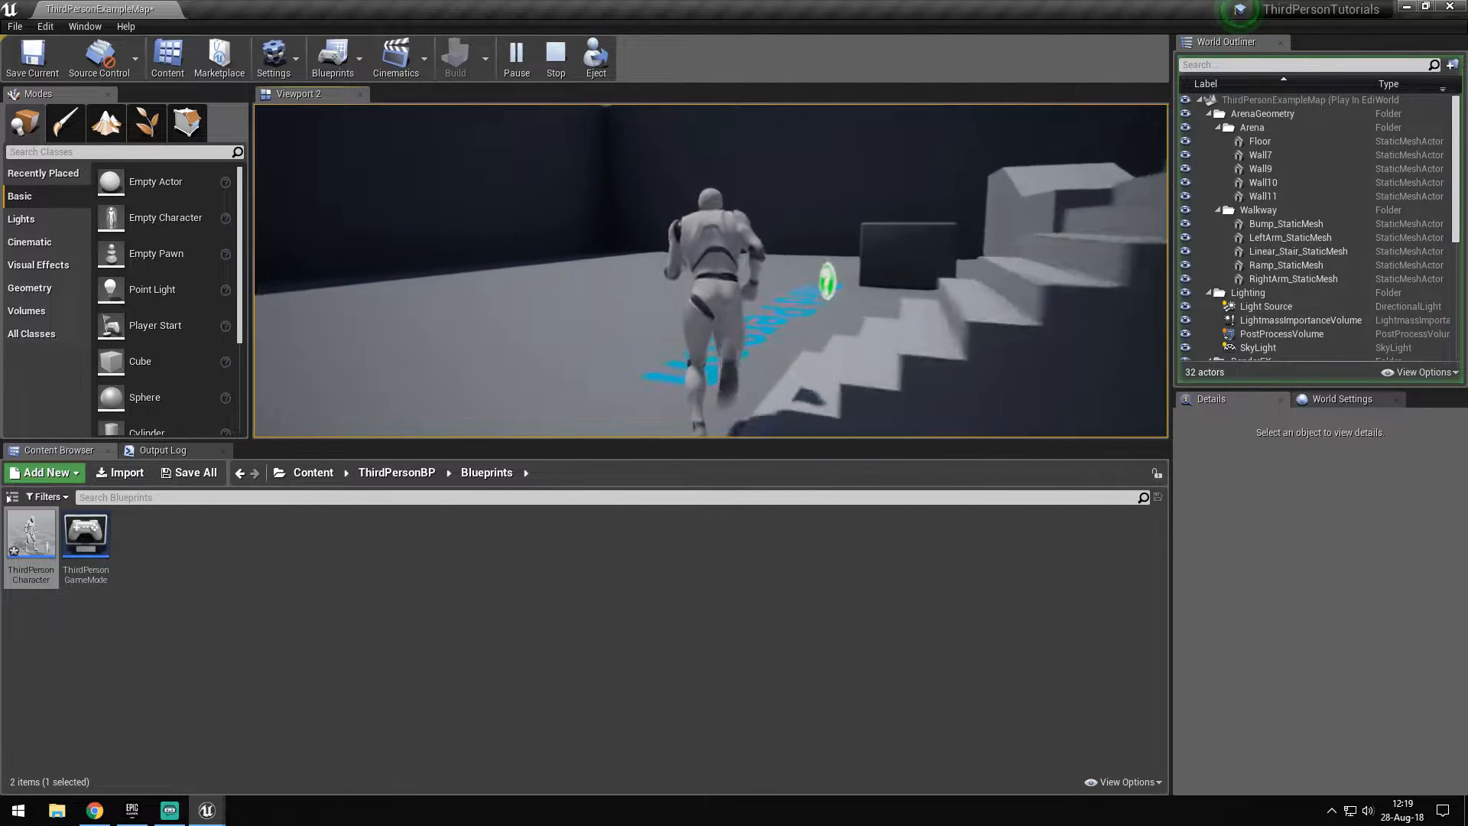
key(Escape)
click(264, 734)
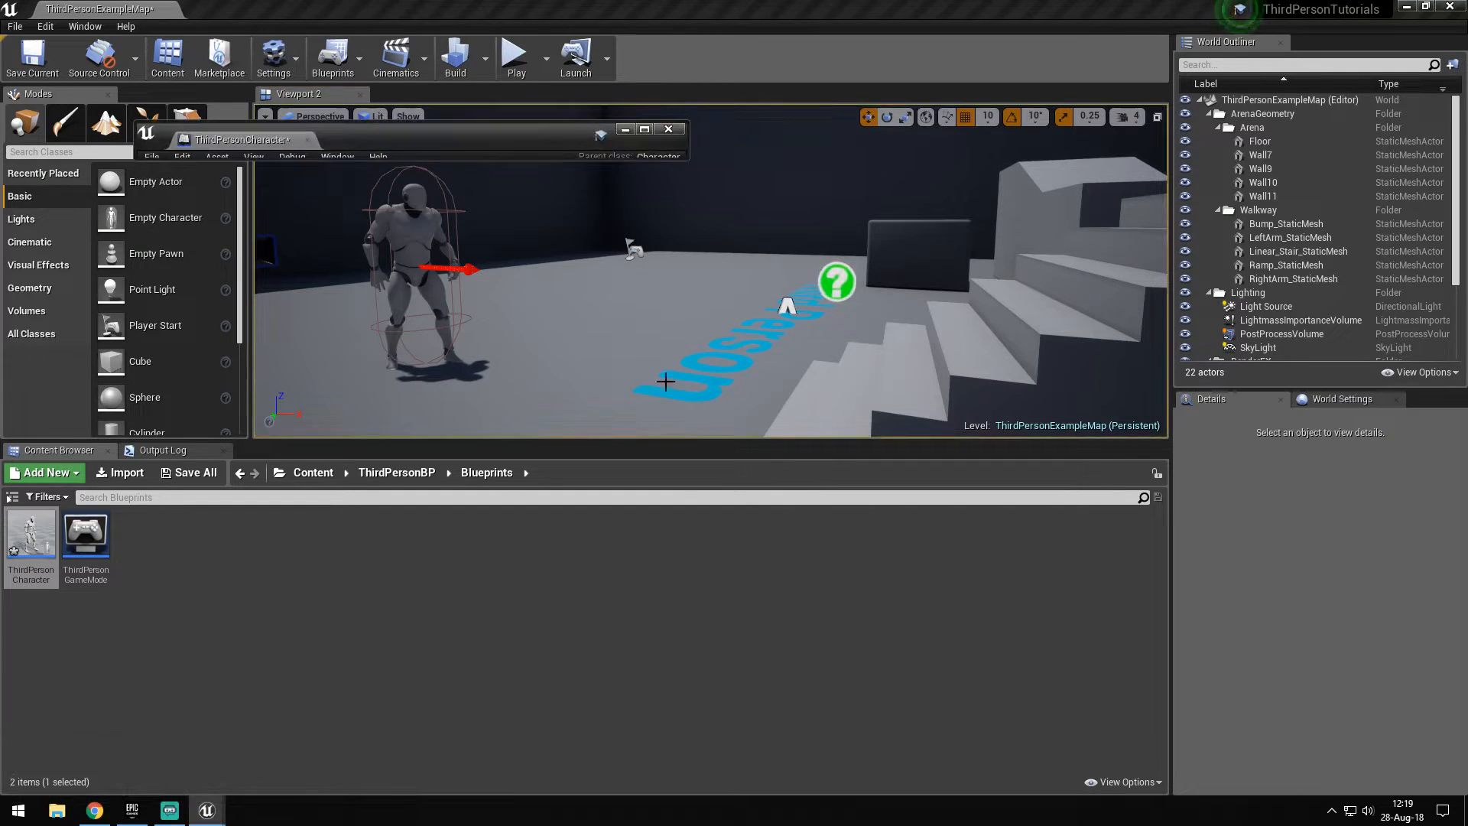
scroll(472, 230, up, 3)
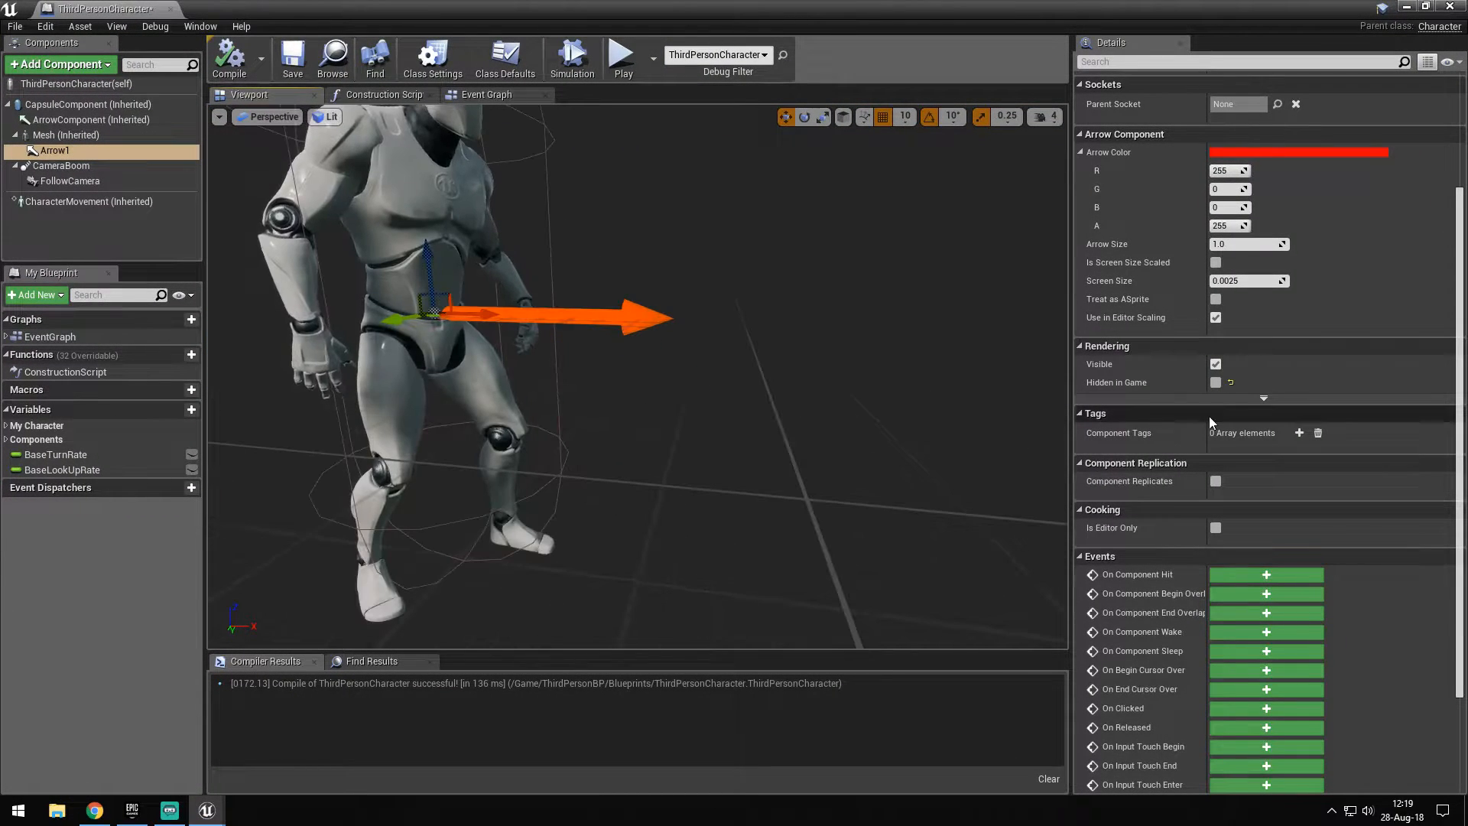
Set Arrow1's colour to blue-violet and bring up the event graph with Arrow1 selected
right_drag(471, 230, 574, 287)
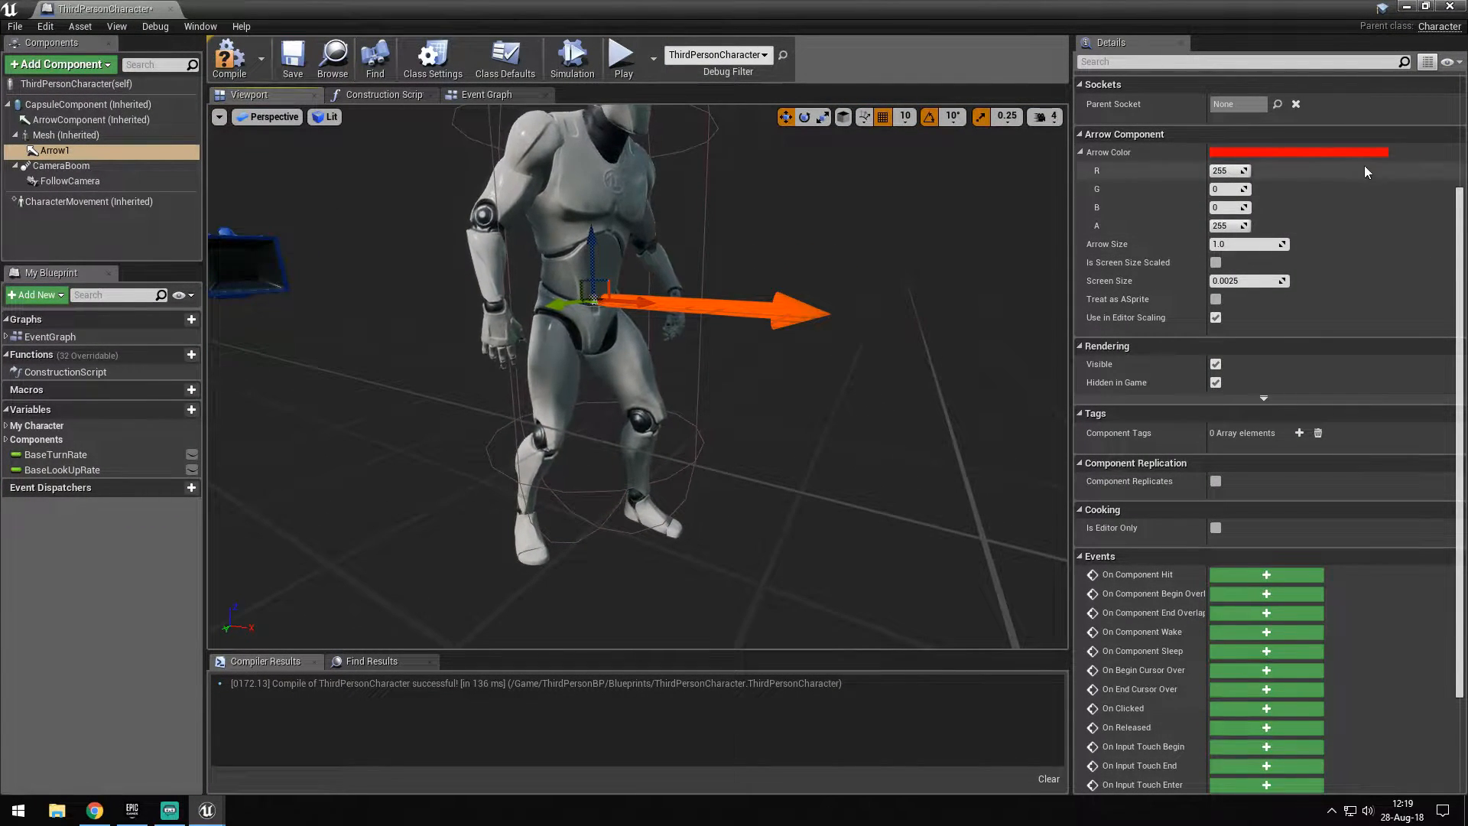
click(1297, 152)
click(1159, 265)
drag(1116, 206, 1069, 200)
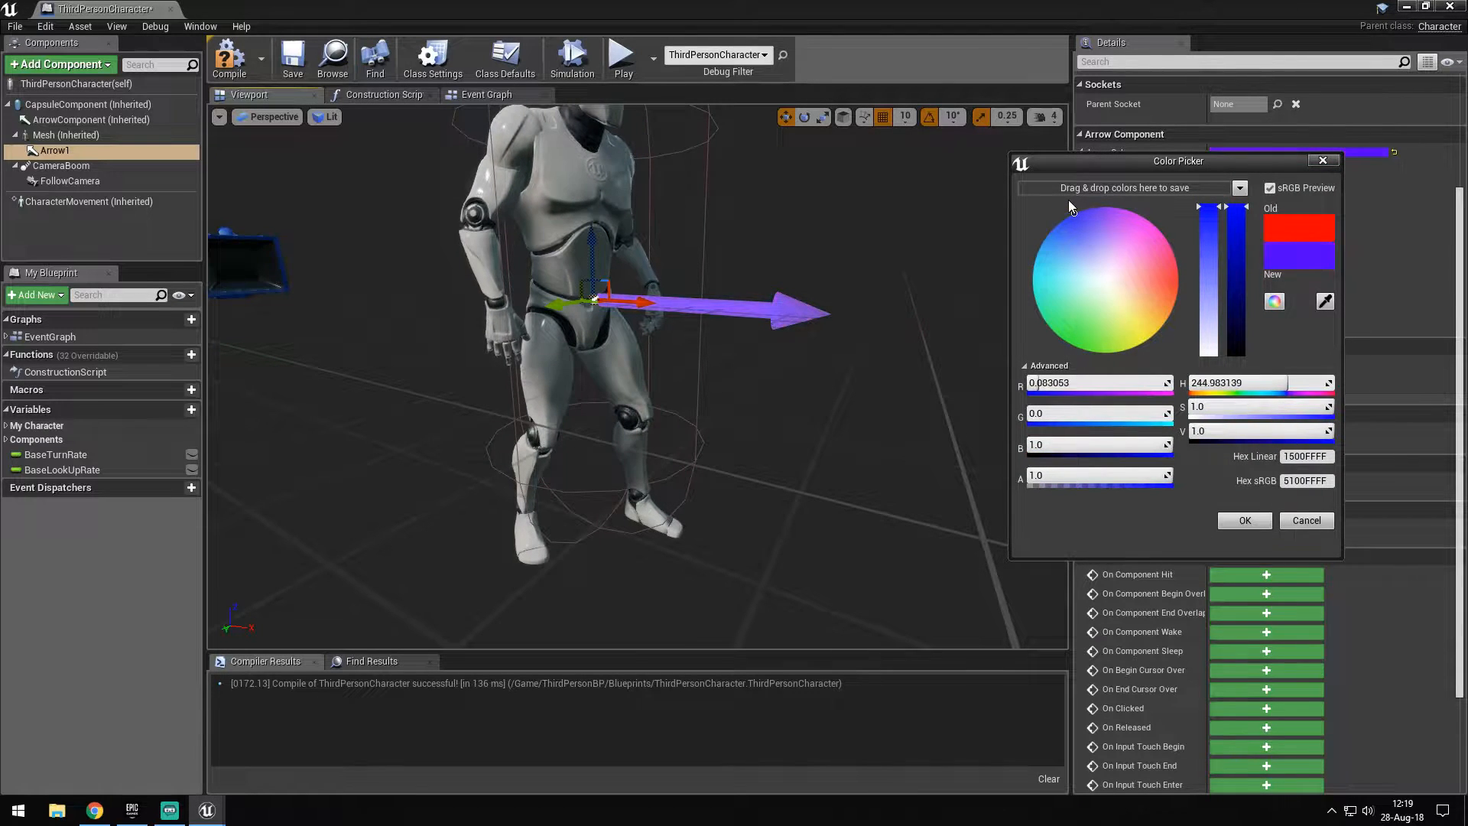
key(Return)
click(483, 94)
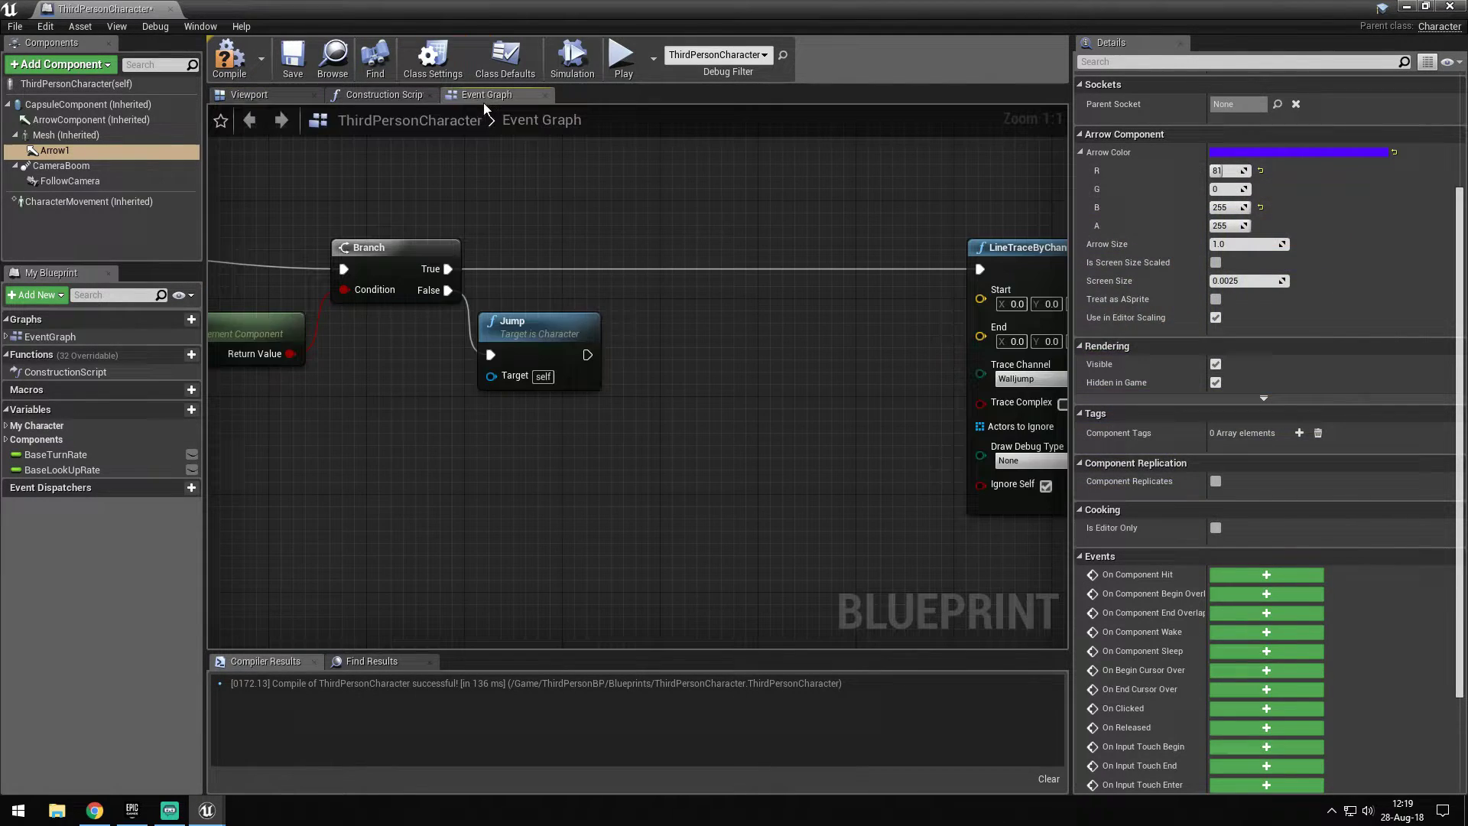
click(229, 54)
Add an Arrow1 reference with GetWorldLocation and Get Forward Vector nodes
mouse_move(54, 150)
mouse_down()
mouse_move(344, 476)
mouse_move(457, 486)
mouse_move(538, 442)
mouse_up()
text(get worl lo)
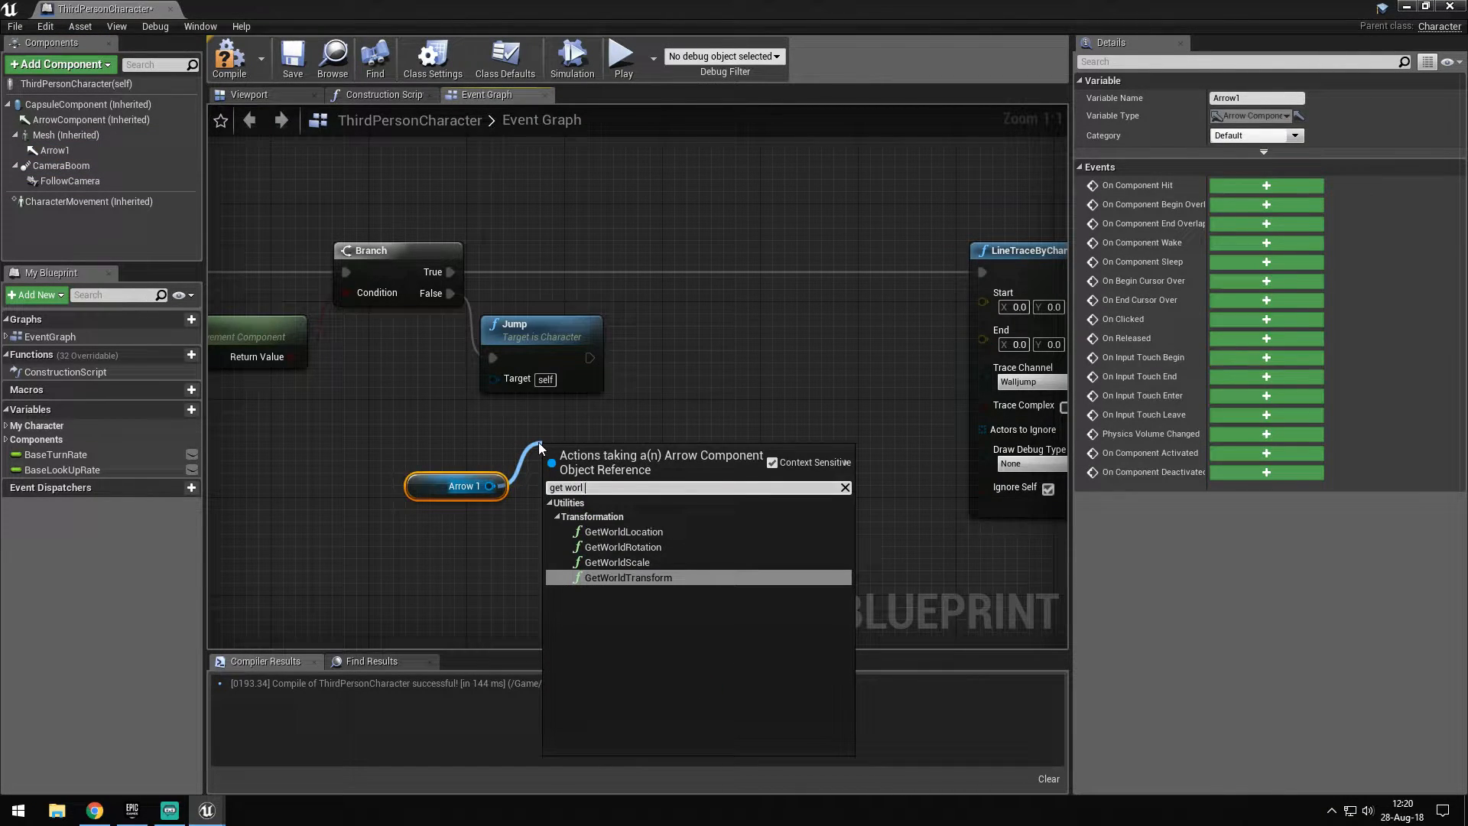
text(catio)
key(Return)
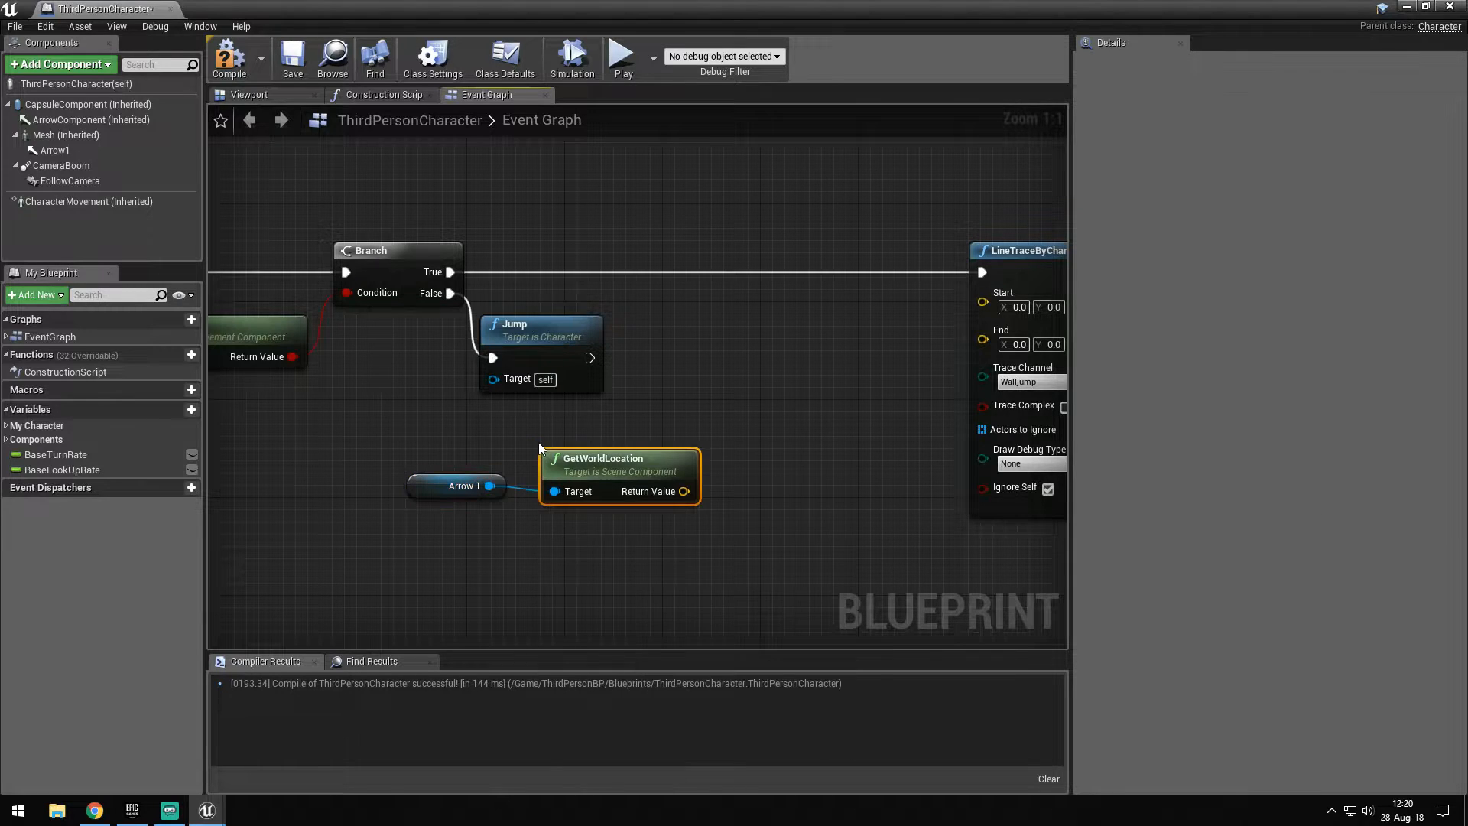
right_drag(508, 208, 454, 128)
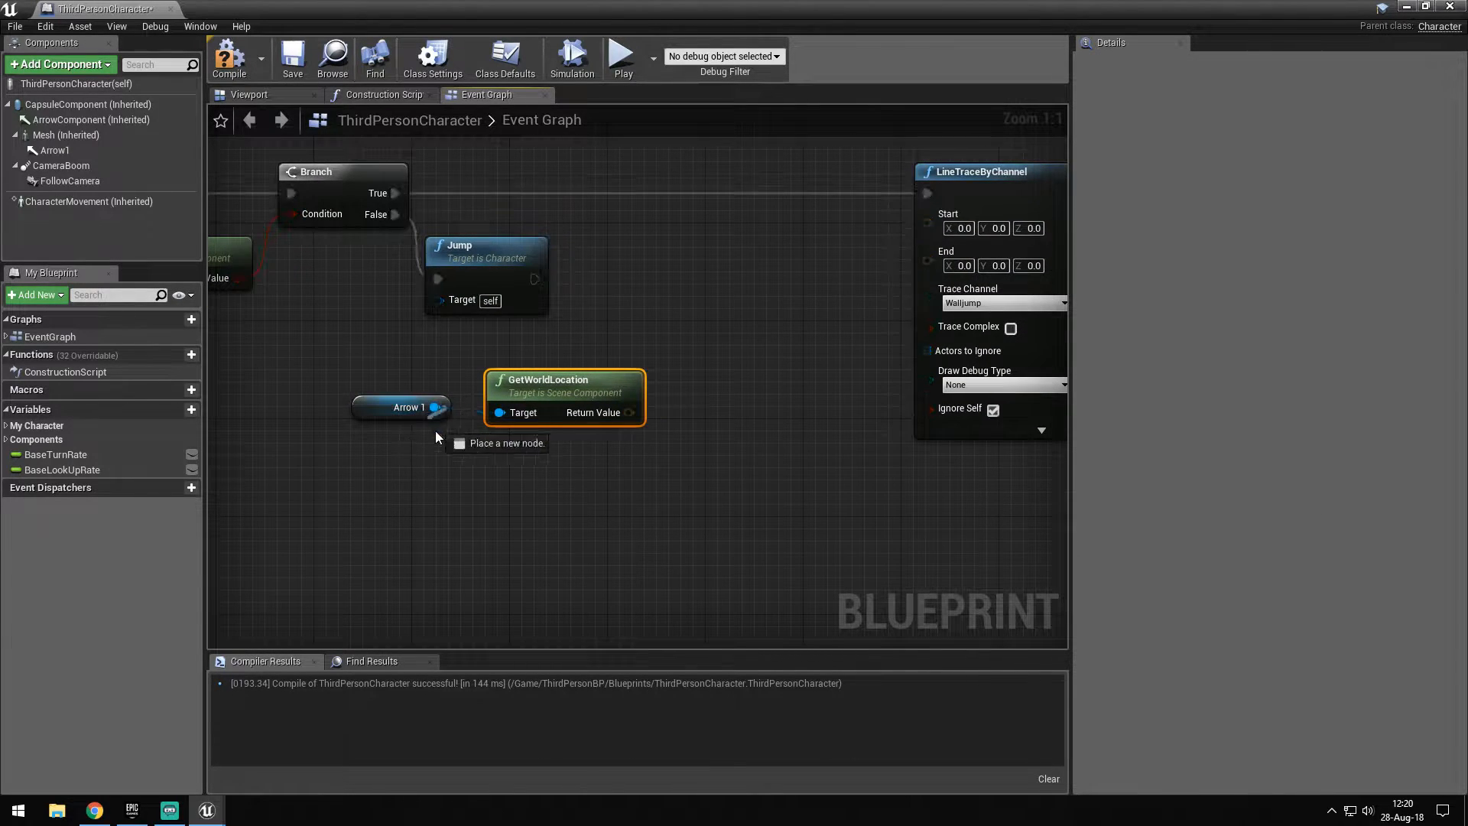
drag(435, 407, 511, 513)
text(get forward)
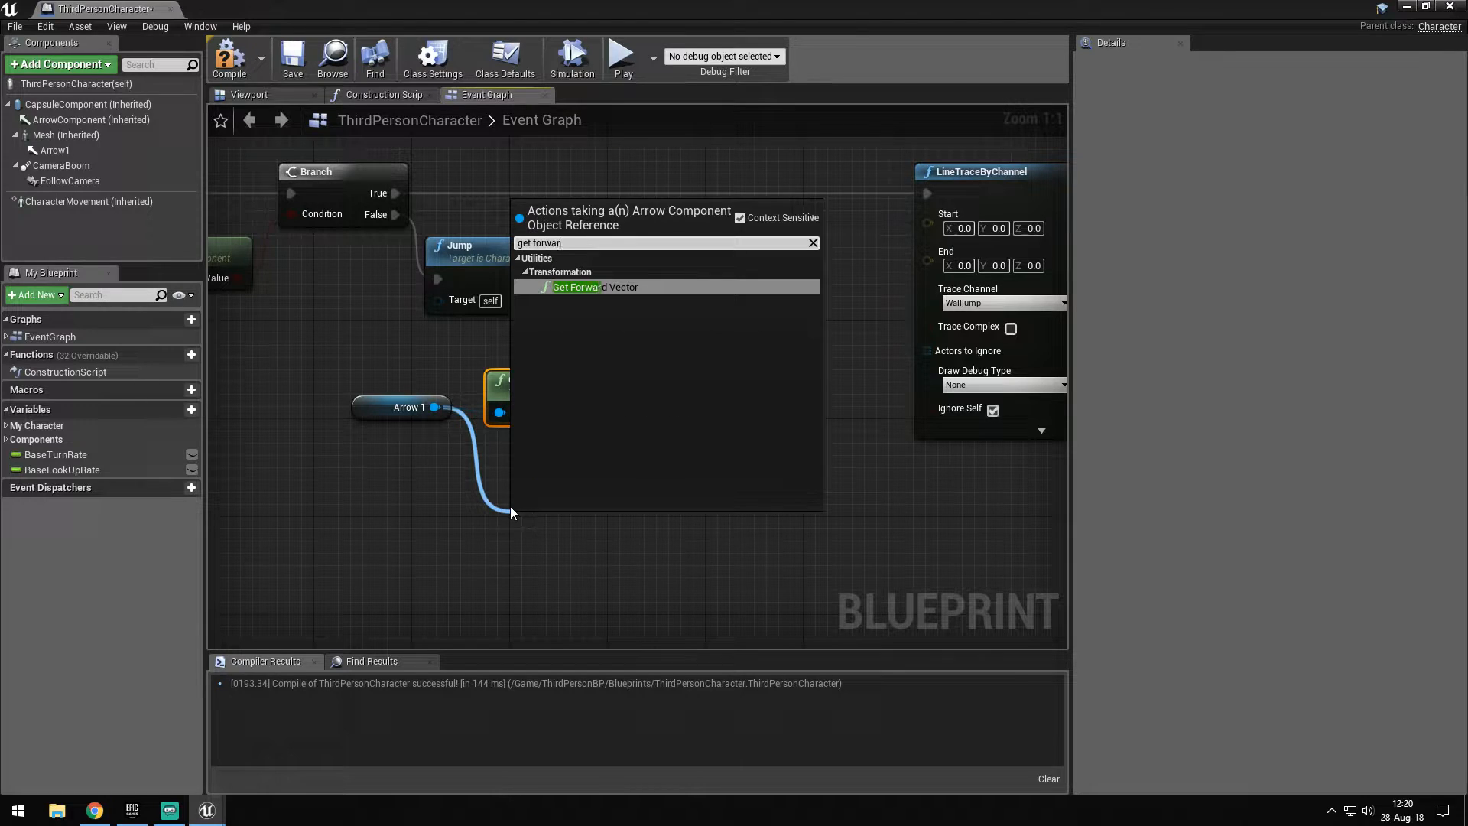
key(Return)
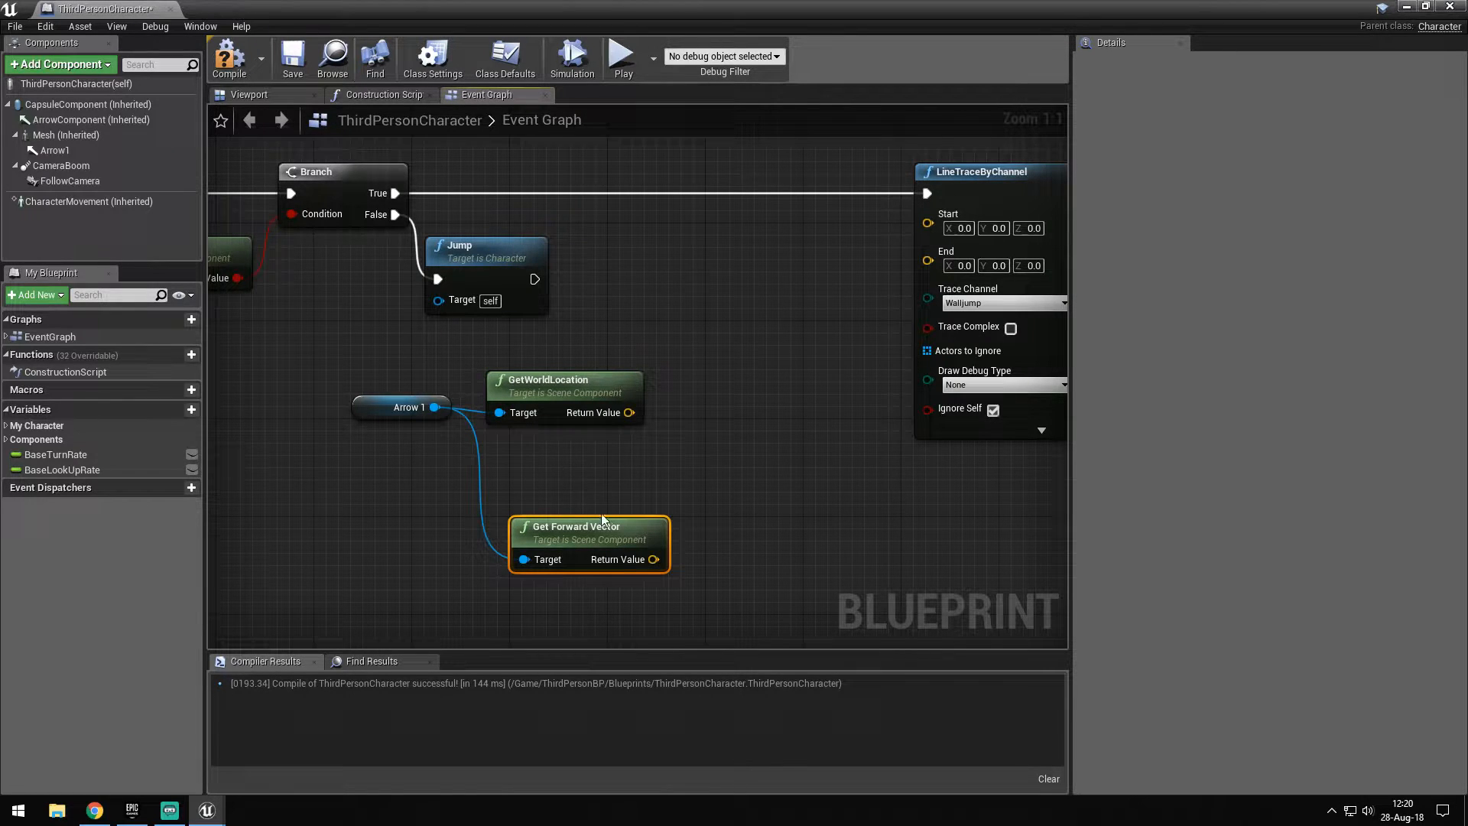
Arrange the getters and wire the world location into LineTraceByChannel's Start
drag(601, 528, 580, 455)
mouse_move(686, 540)
mouse_down()
mouse_move(651, 407)
mouse_move(928, 225)
mouse_up()
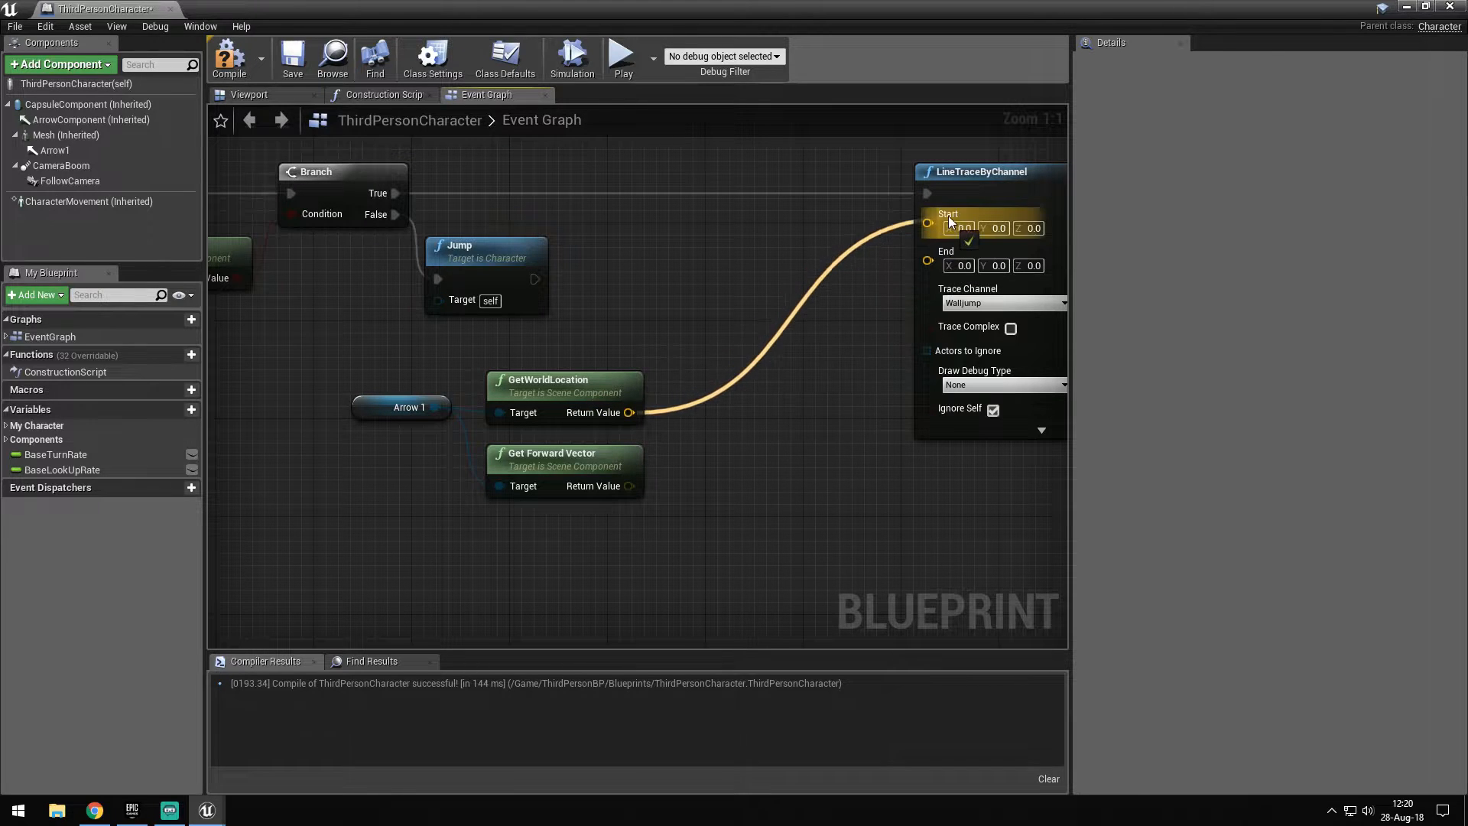
right_drag(726, 380, 751, 361)
right_drag(620, 365, 502, 350)
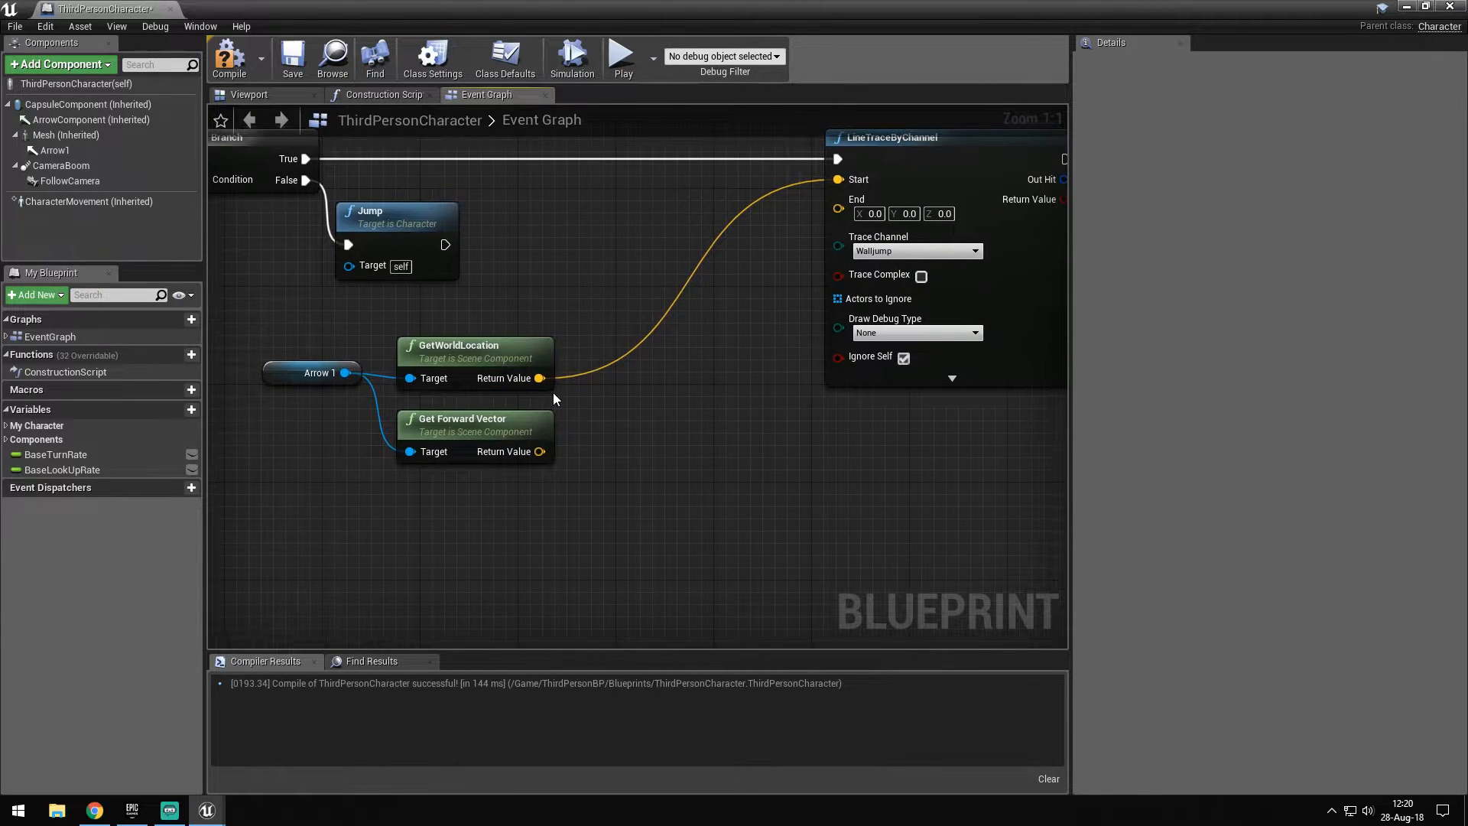
drag(539, 378, 635, 413)
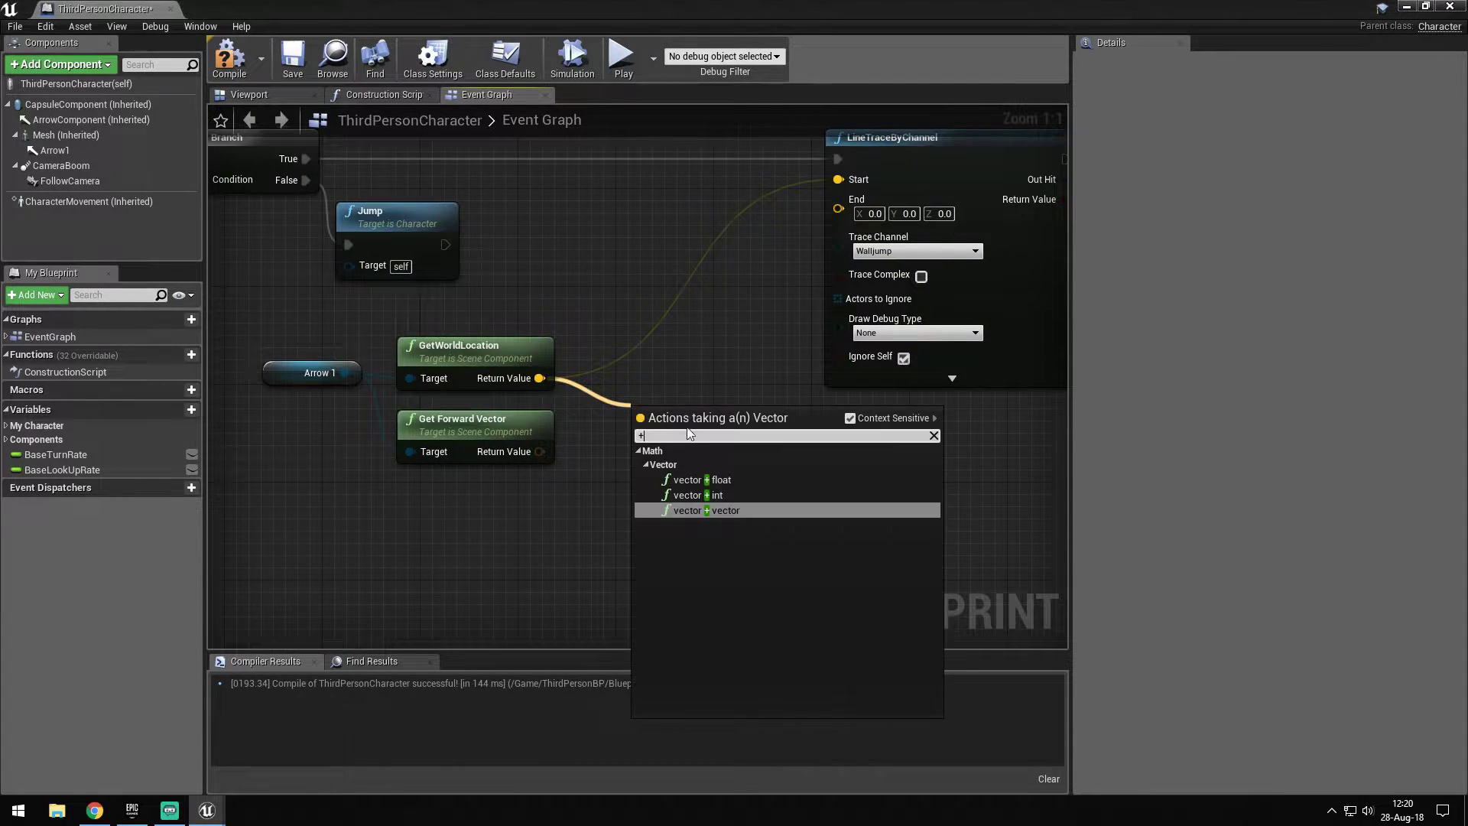
Add location plus forward vector and feed the sum into the line trace End
click(711, 510)
drag(540, 451, 640, 444)
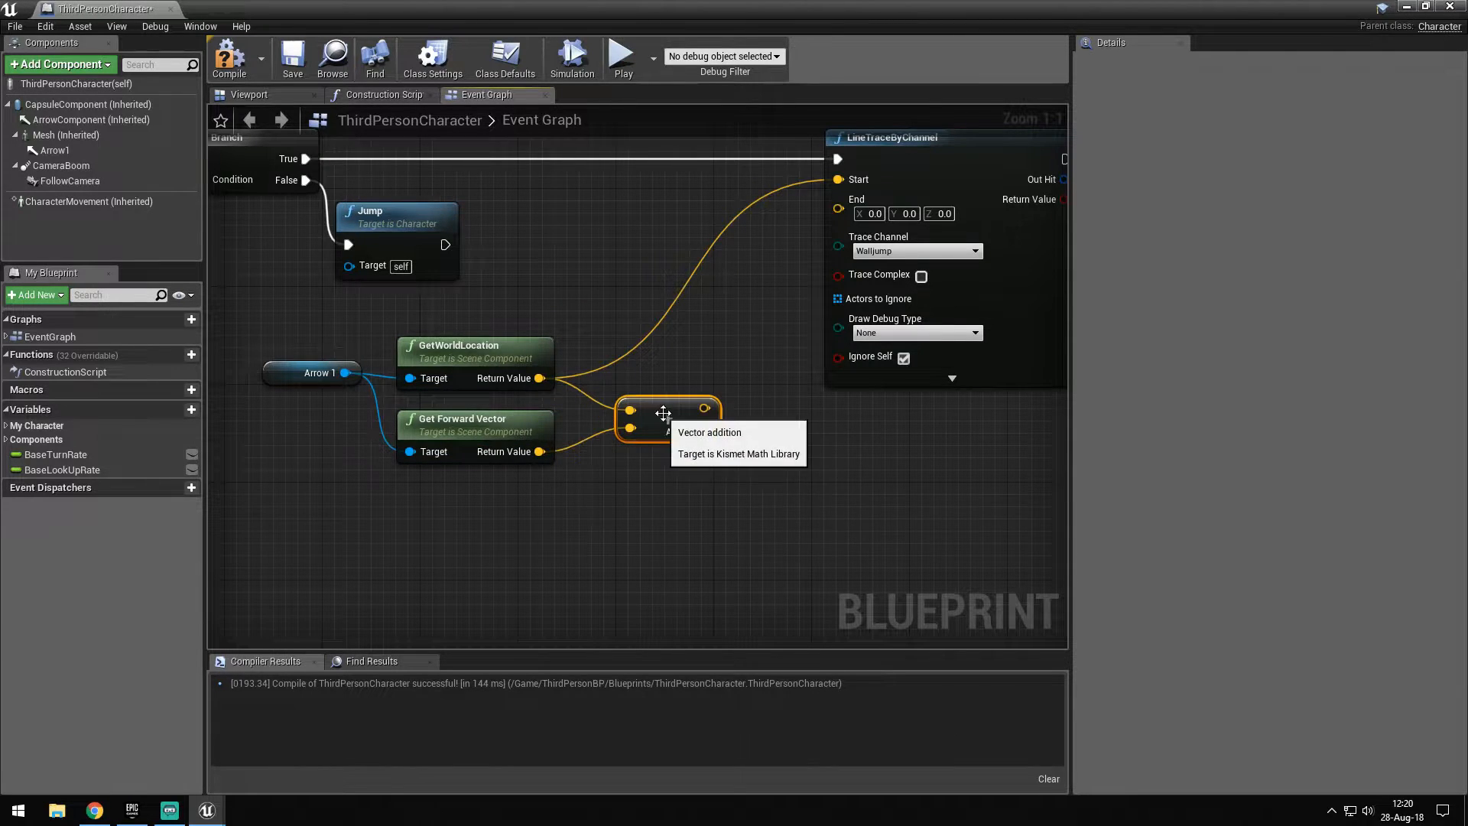
drag(798, 422, 839, 211)
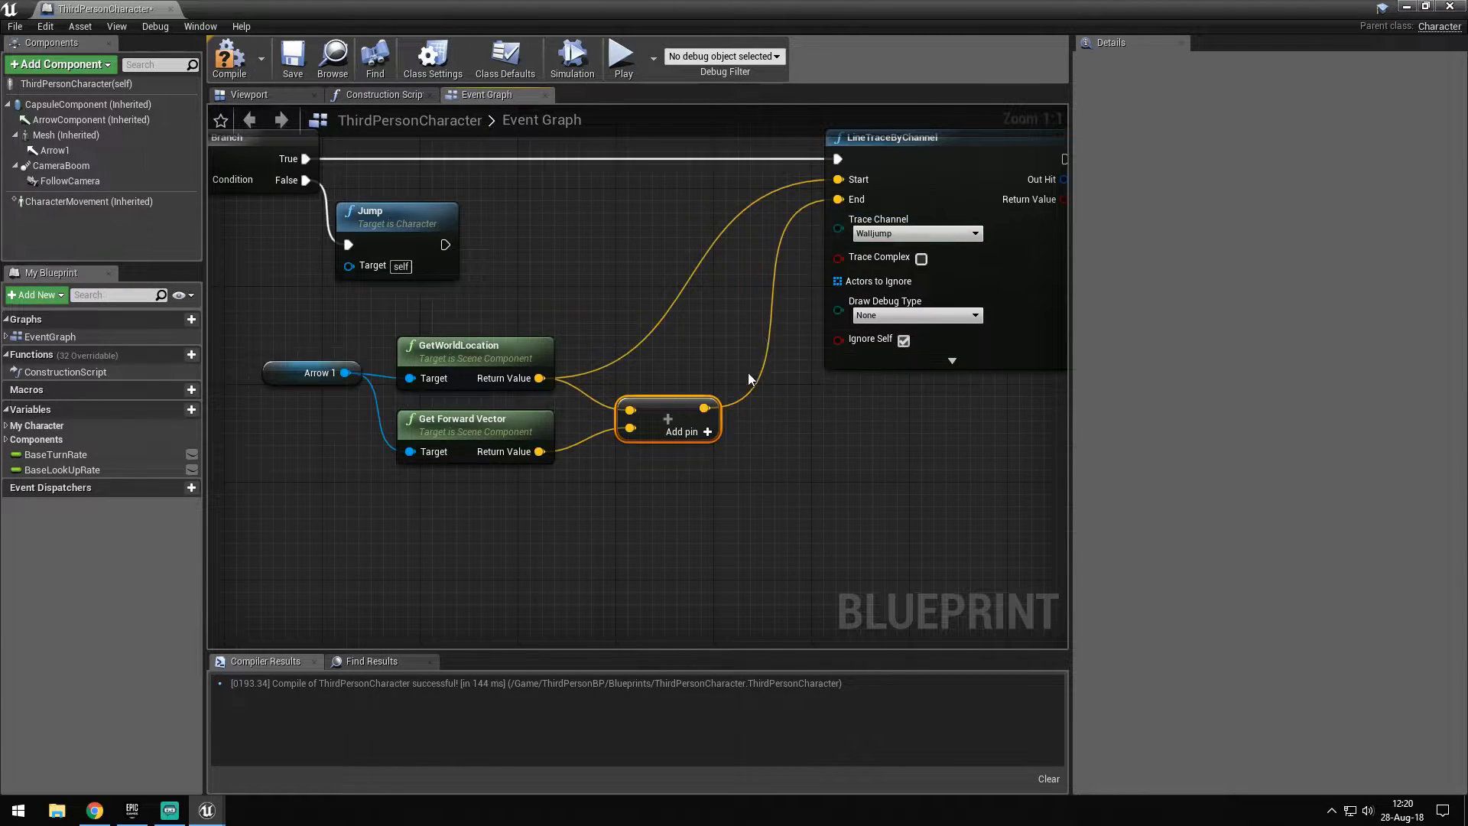
right_drag(986, 539, 833, 455)
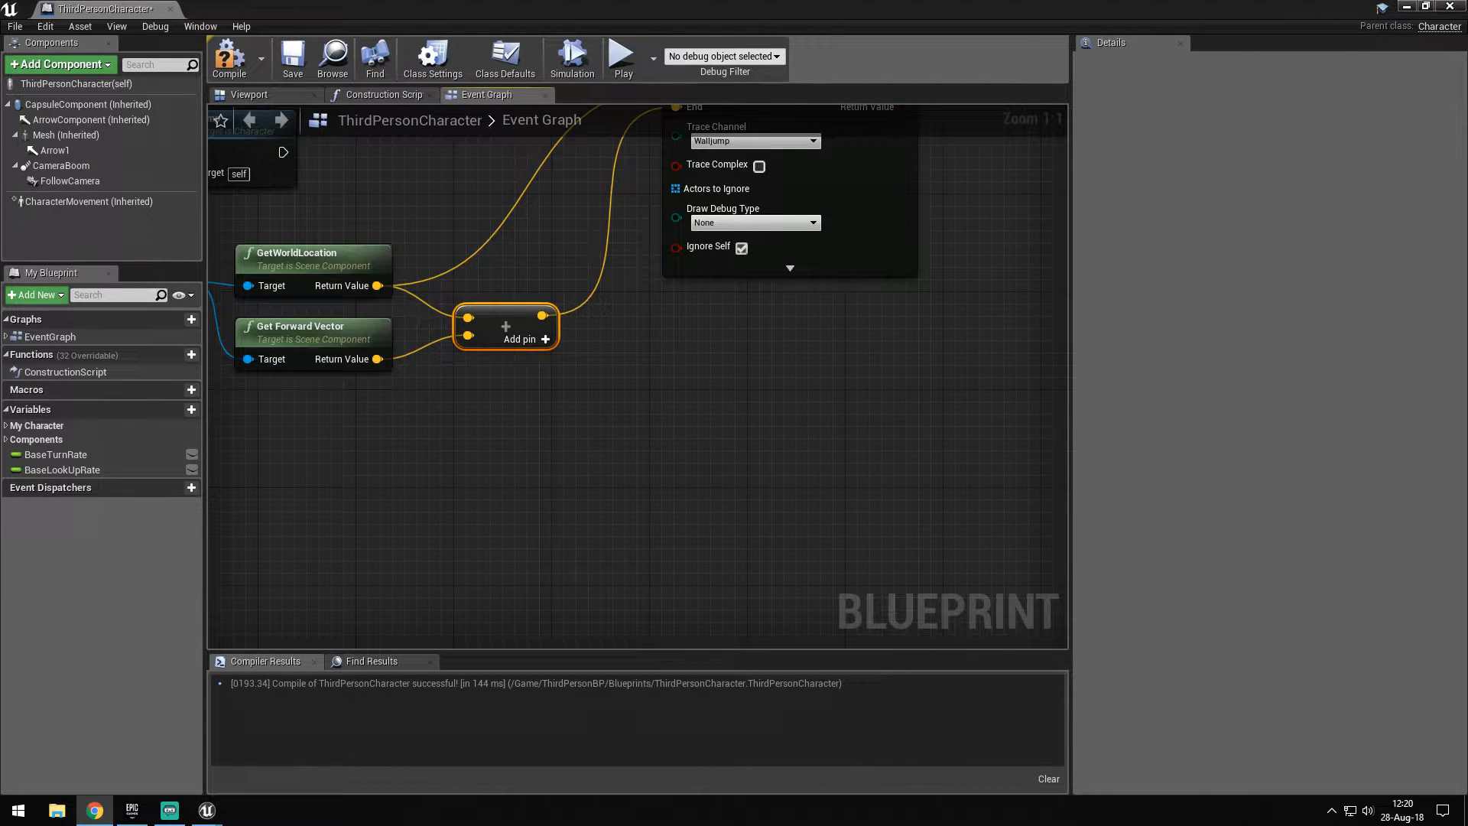
Add a vector subtraction node fed by the sum through a reroute point
right_drag(304, 411, 429, 363)
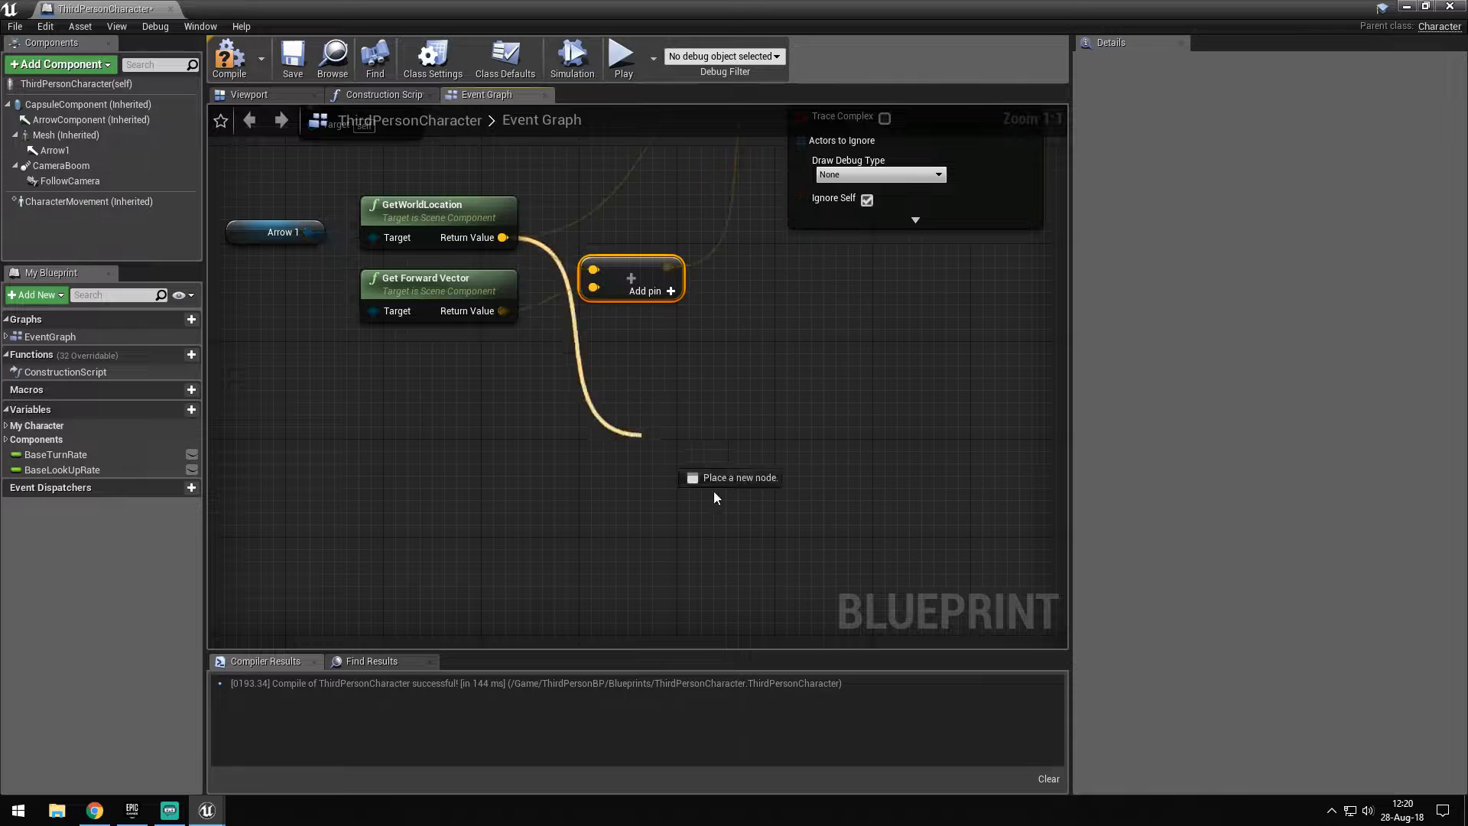
drag(714, 491, 801, 538)
text(-)
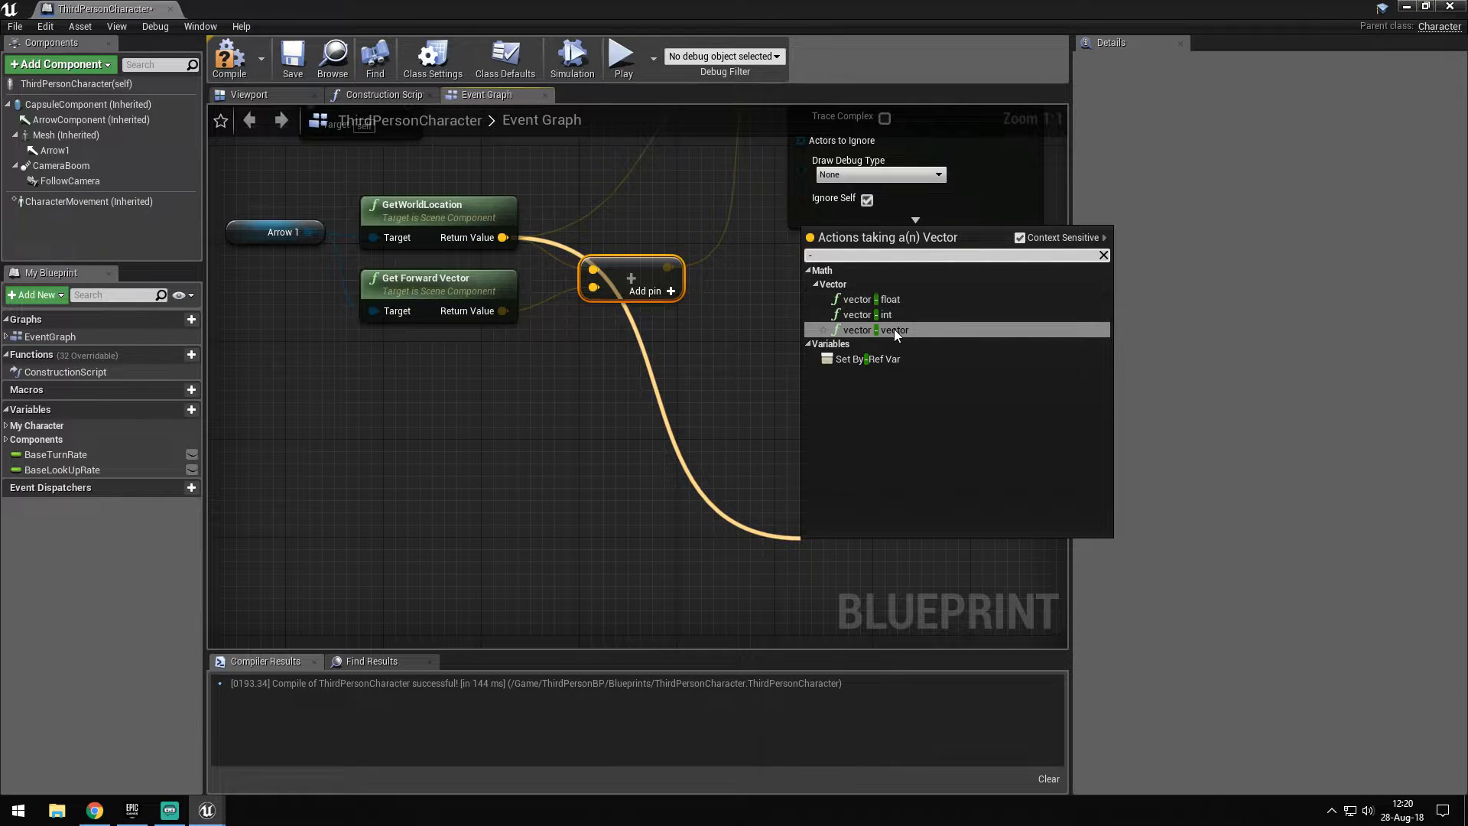
click(894, 329)
drag(803, 549, 778, 605)
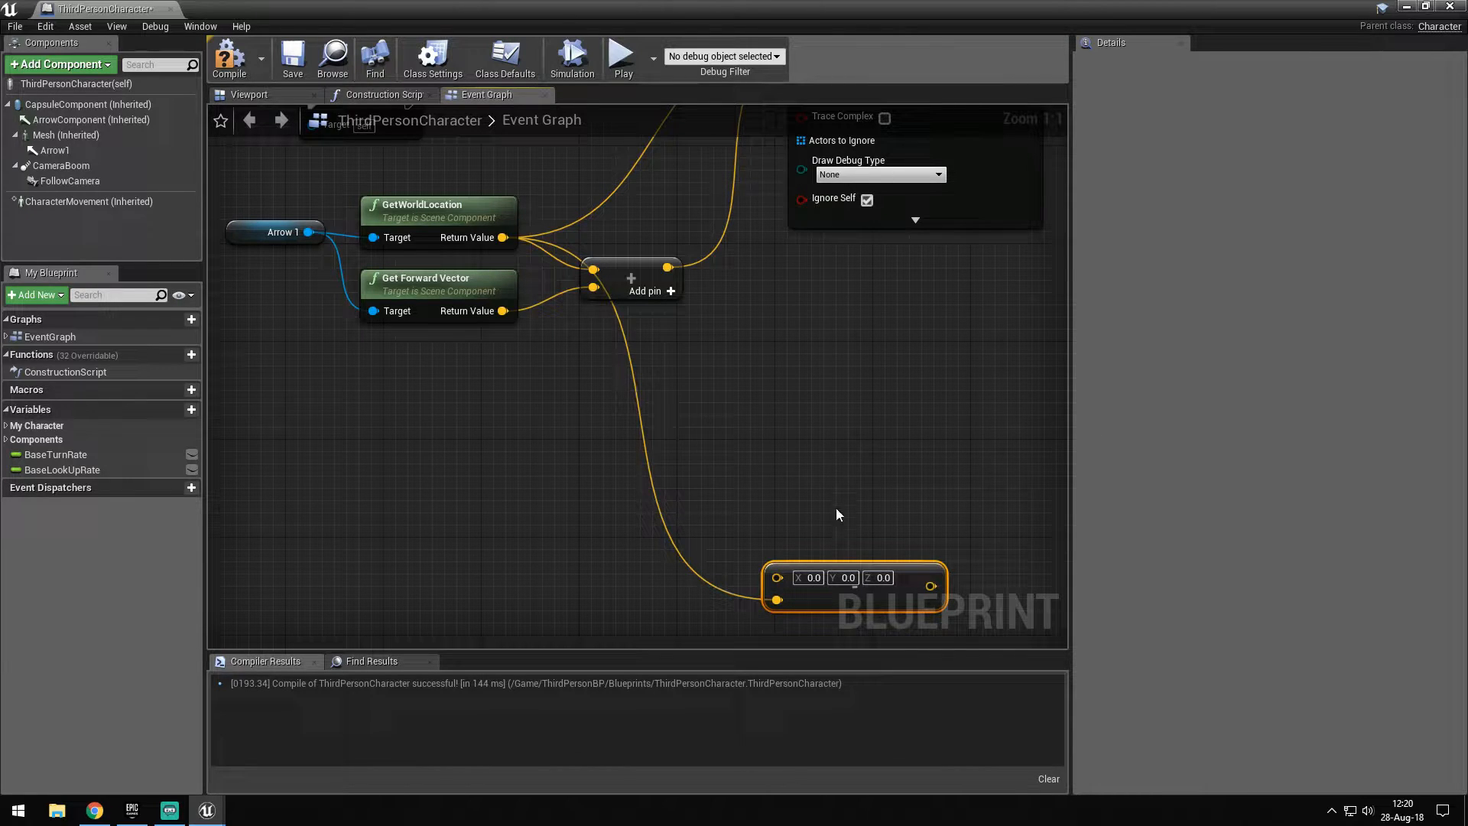
drag(776, 577, 766, 571)
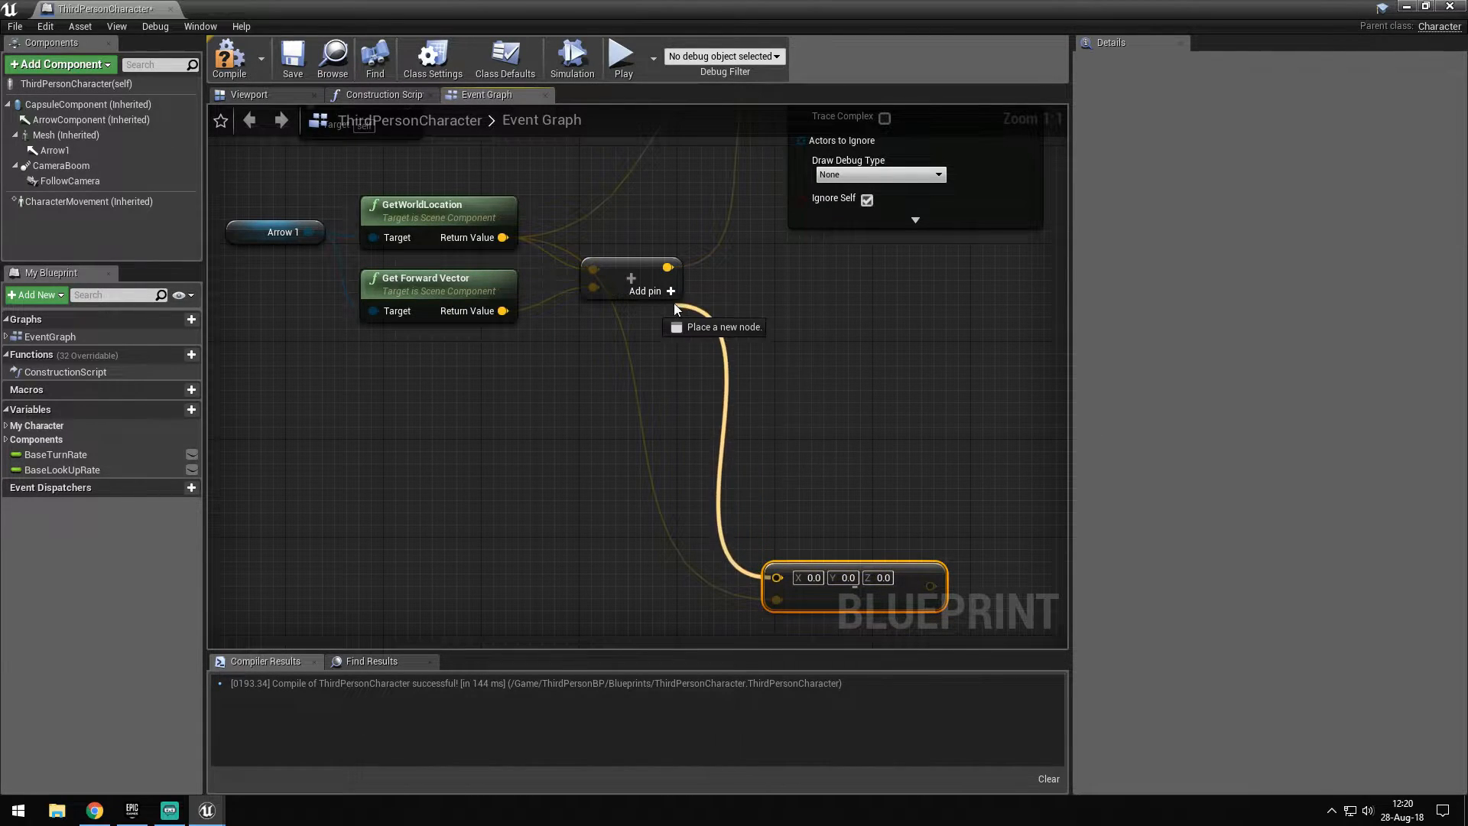
drag(674, 304, 669, 267)
double_click(634, 367)
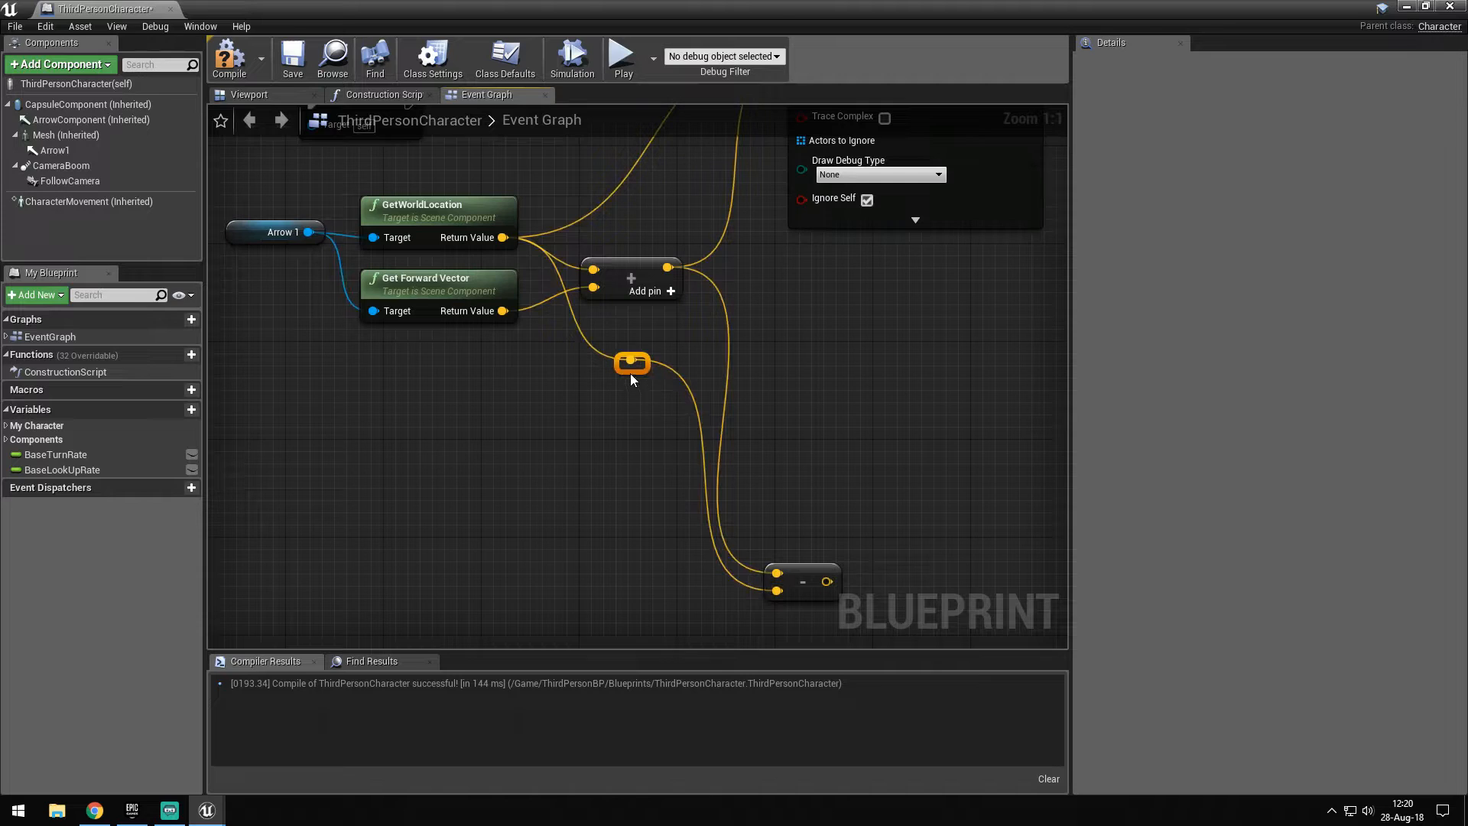
drag(629, 368, 582, 597)
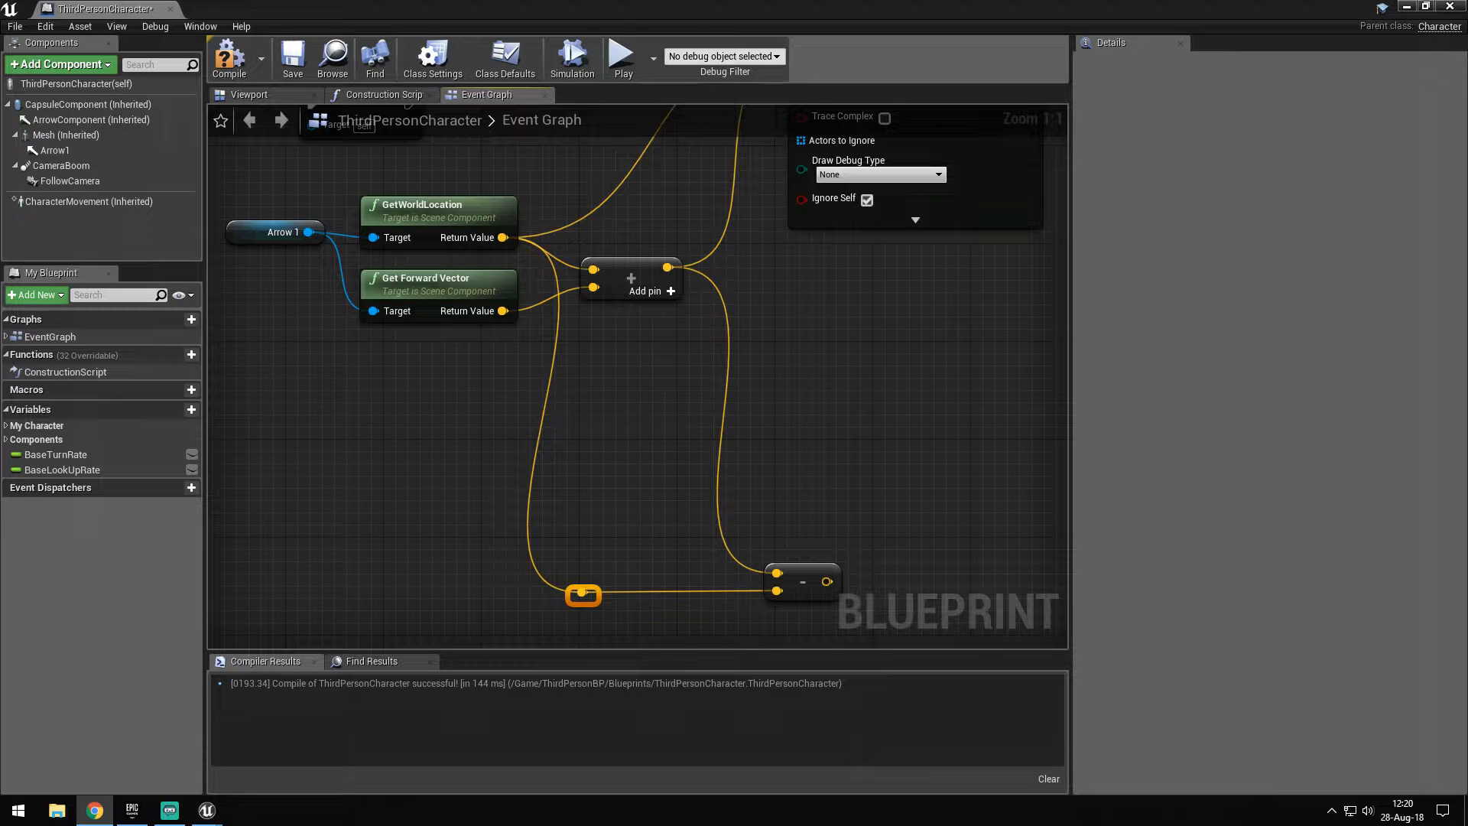
Rearrange the subtraction, addition and getter nodes around the line trace
right_drag(805, 456, 880, 566)
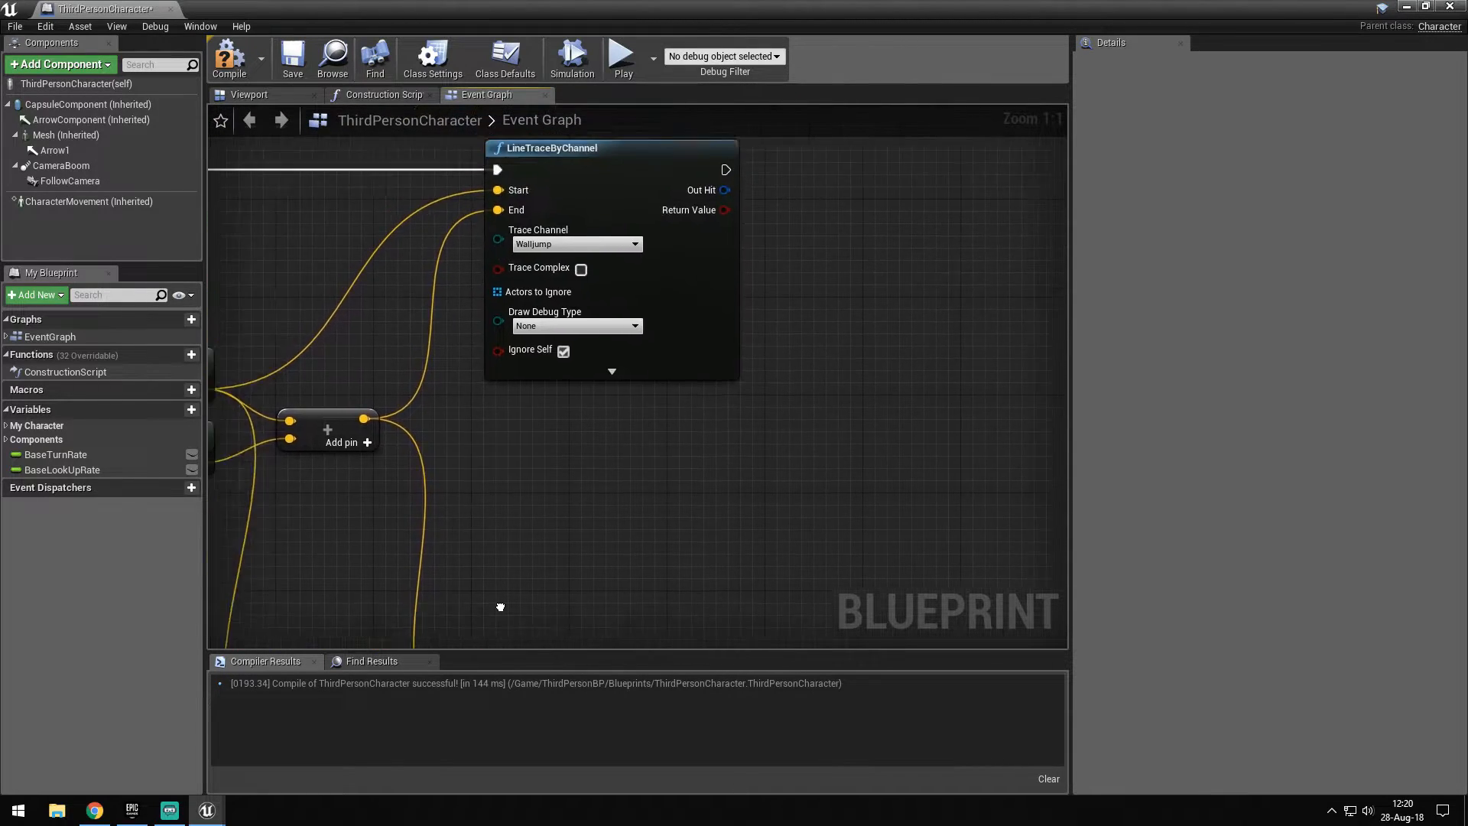
scroll(877, 559, down, 3)
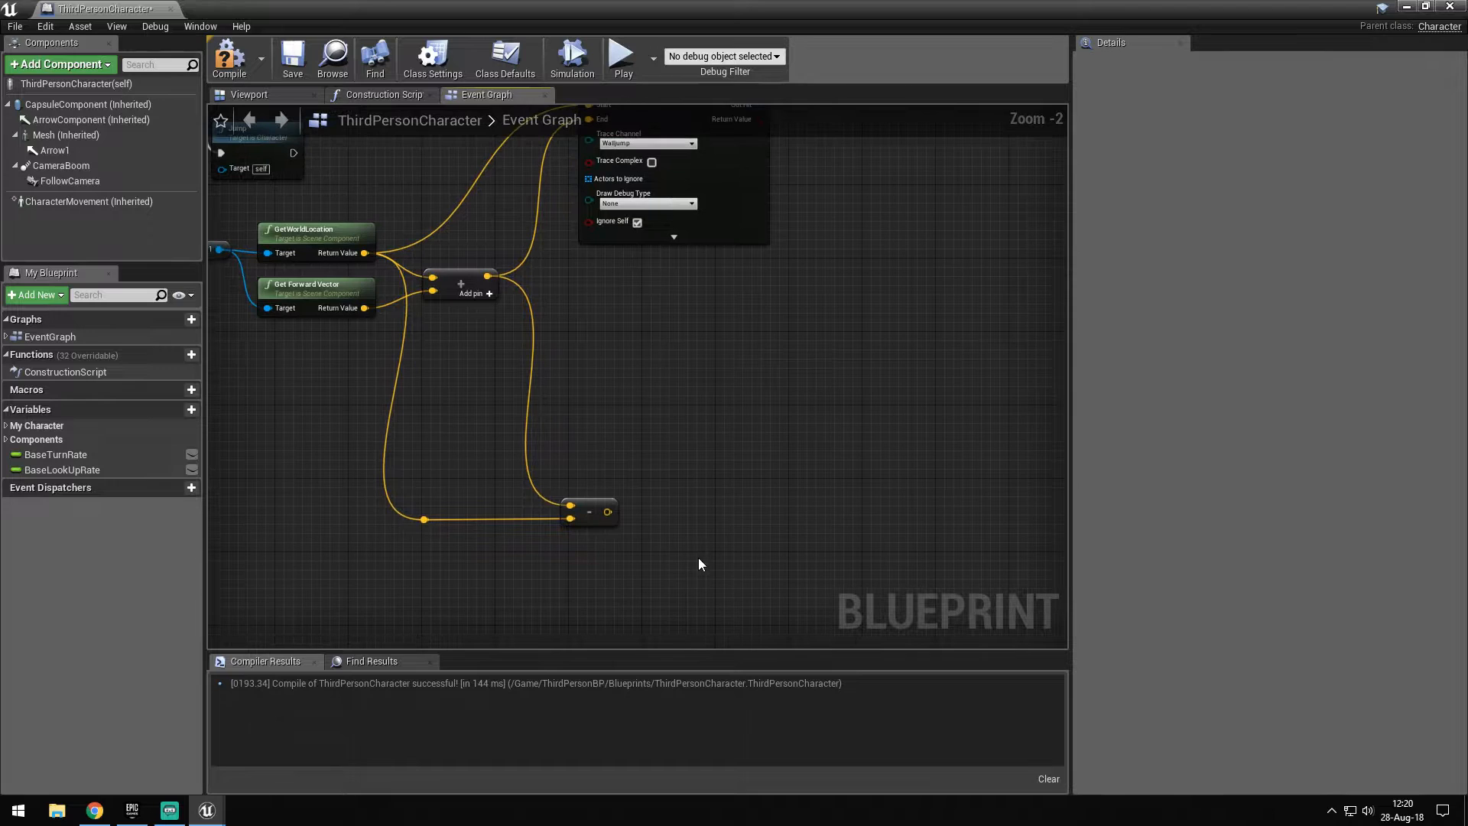
drag(699, 558, 507, 466)
drag(584, 504, 666, 426)
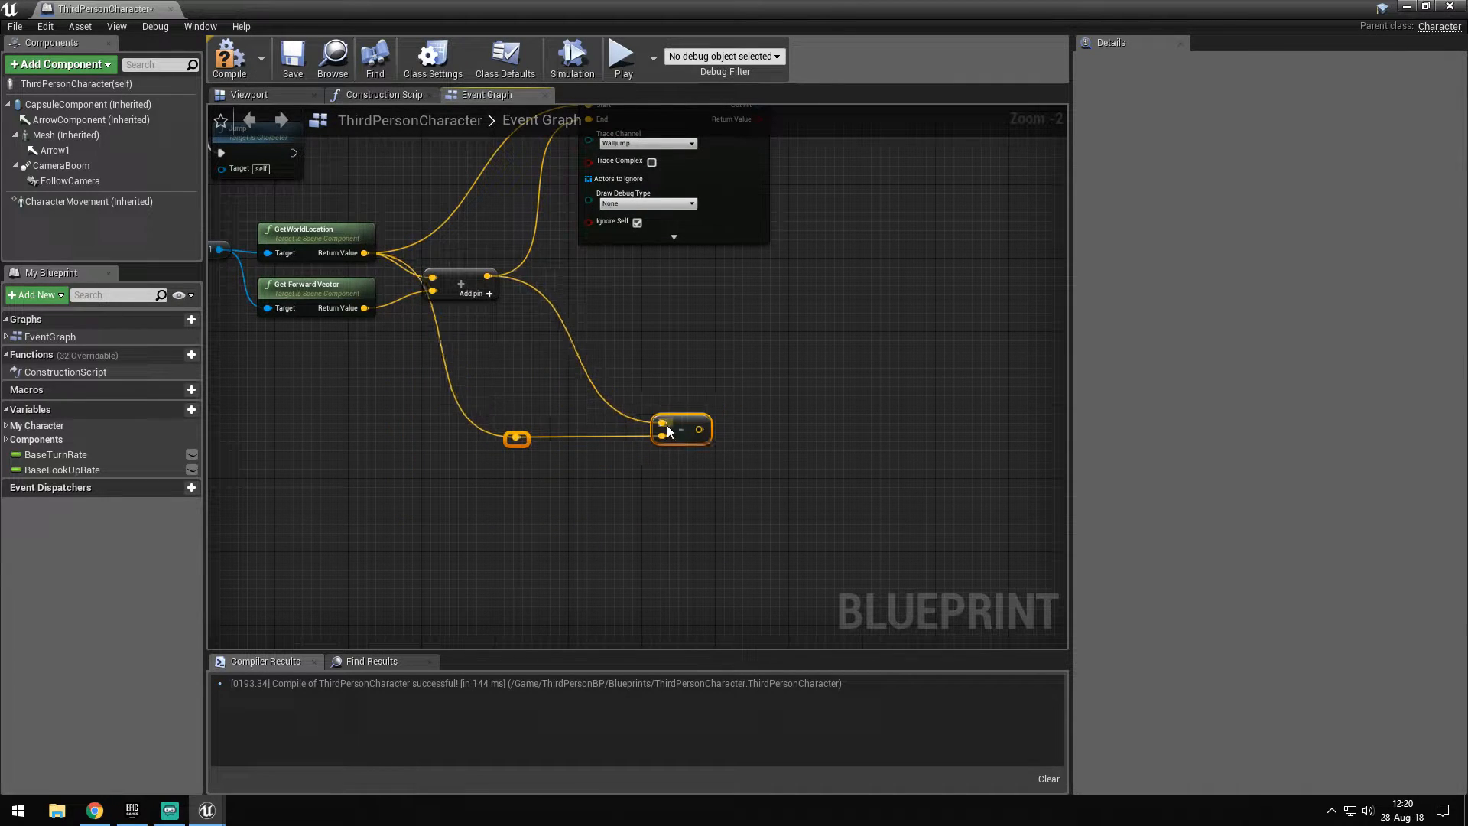
scroll(637, 471, up, 2)
drag(586, 470, 627, 459)
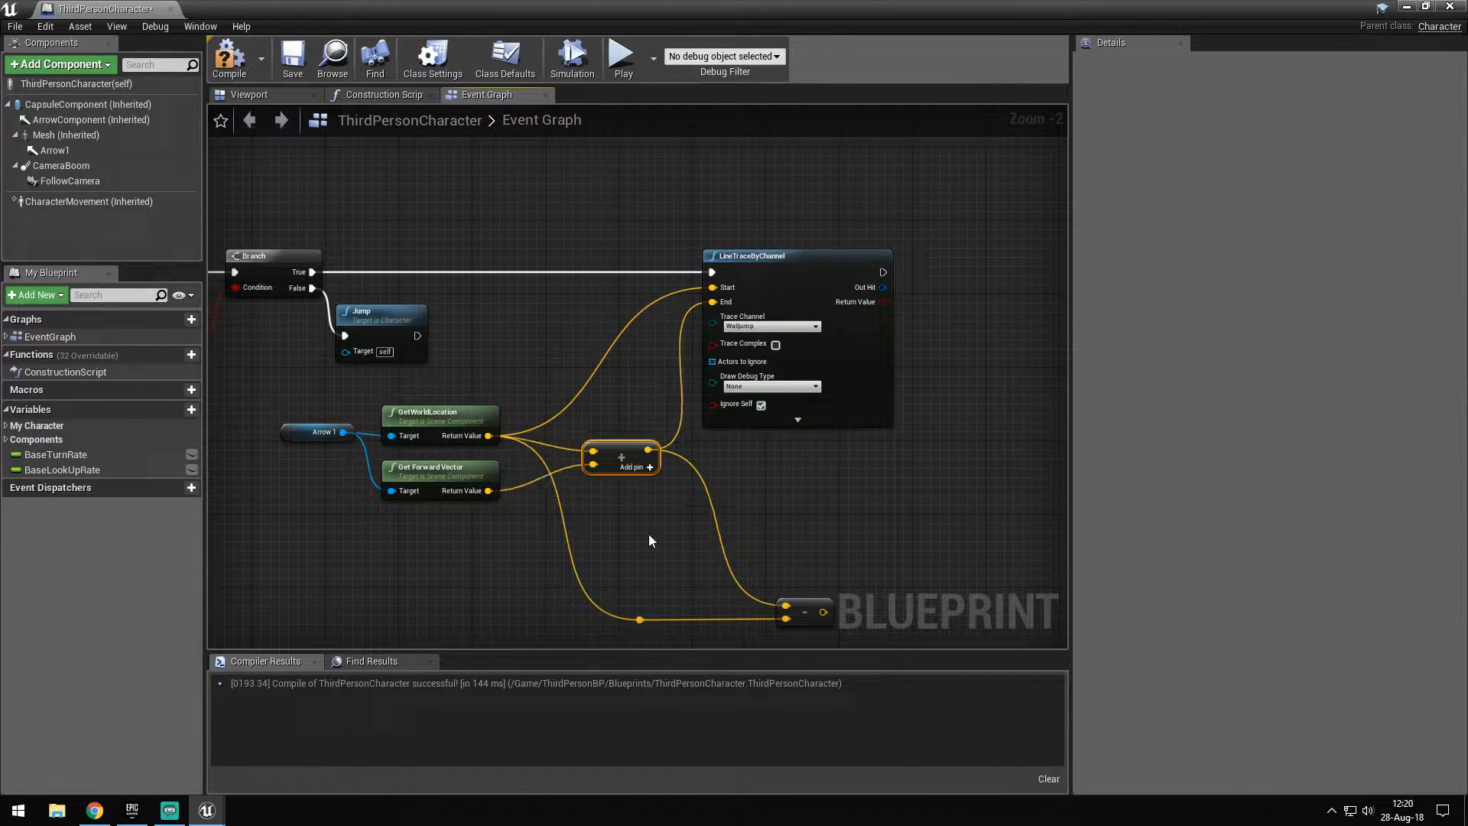
drag(680, 530, 390, 406)
scroll(541, 531, up, 3)
click(433, 428)
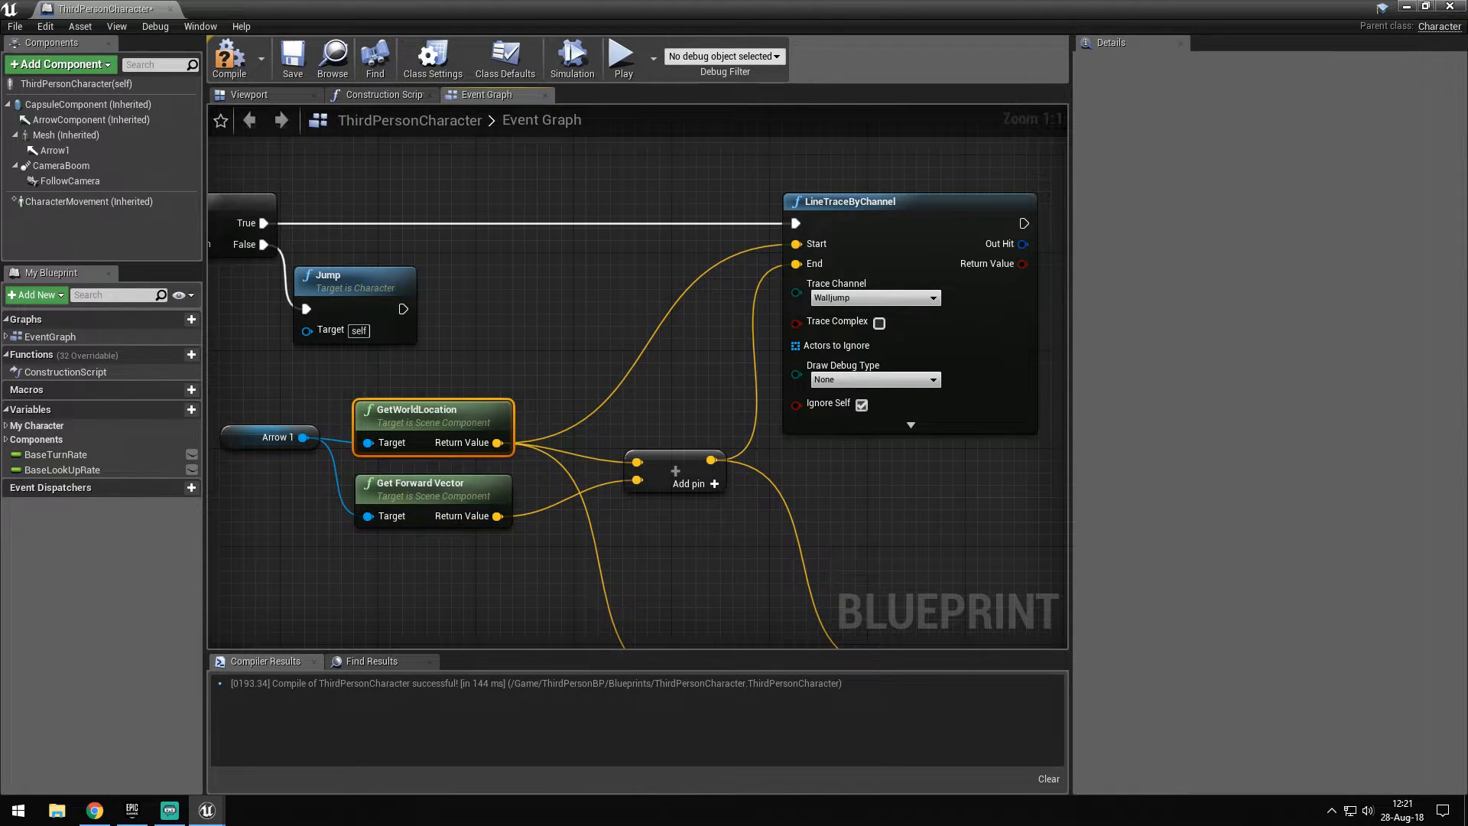
Shift Arrow1 and its getter nodes left to make room
right_drag(568, 453, 643, 345)
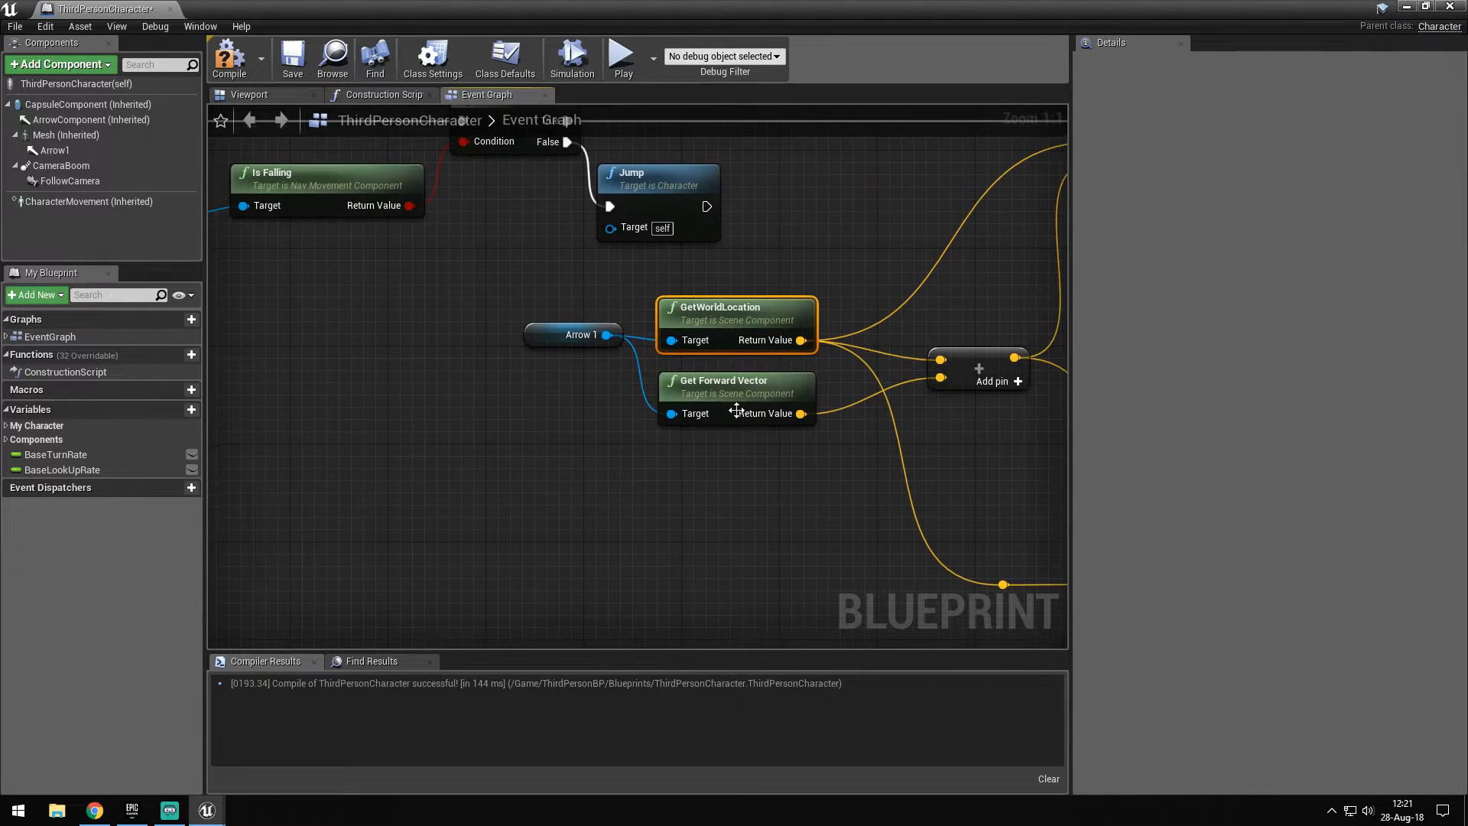
drag(711, 481, 345, 298)
drag(551, 345, 599, 313)
click(688, 482)
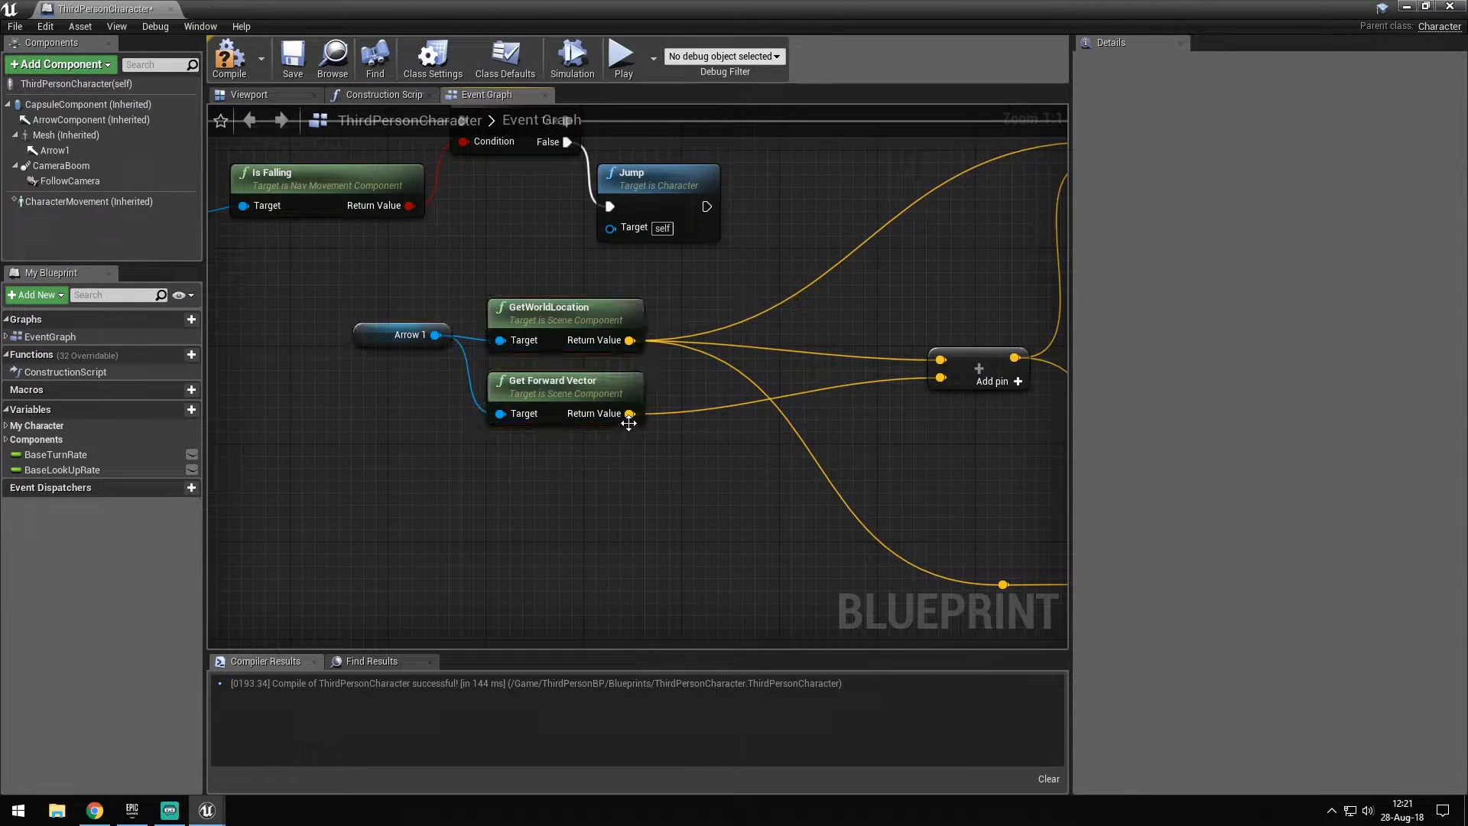
Insert a vector-by-float multiply between the forward vector and the addition node
drag(630, 413, 711, 459)
text(*)
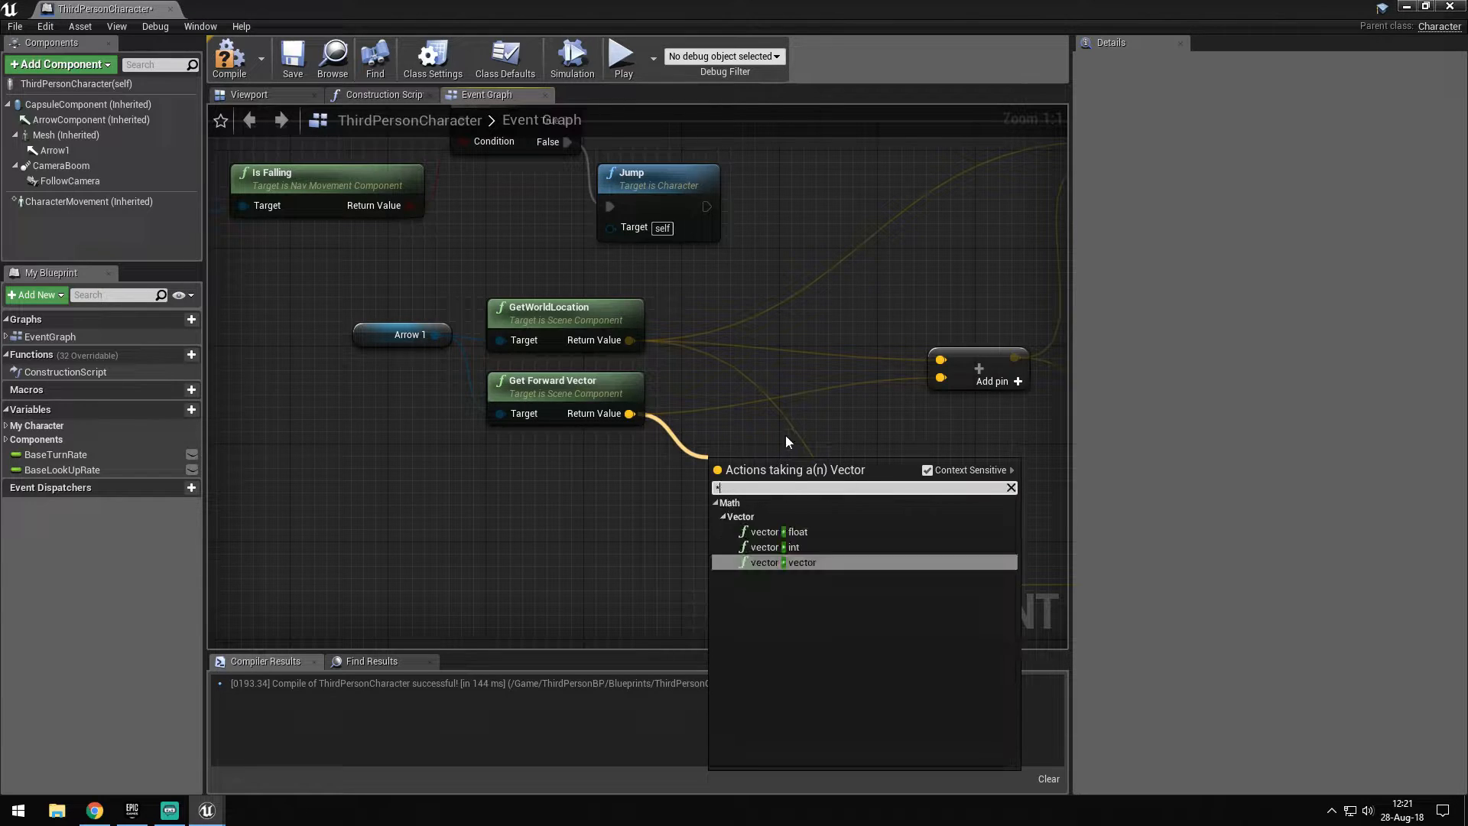
click(806, 562)
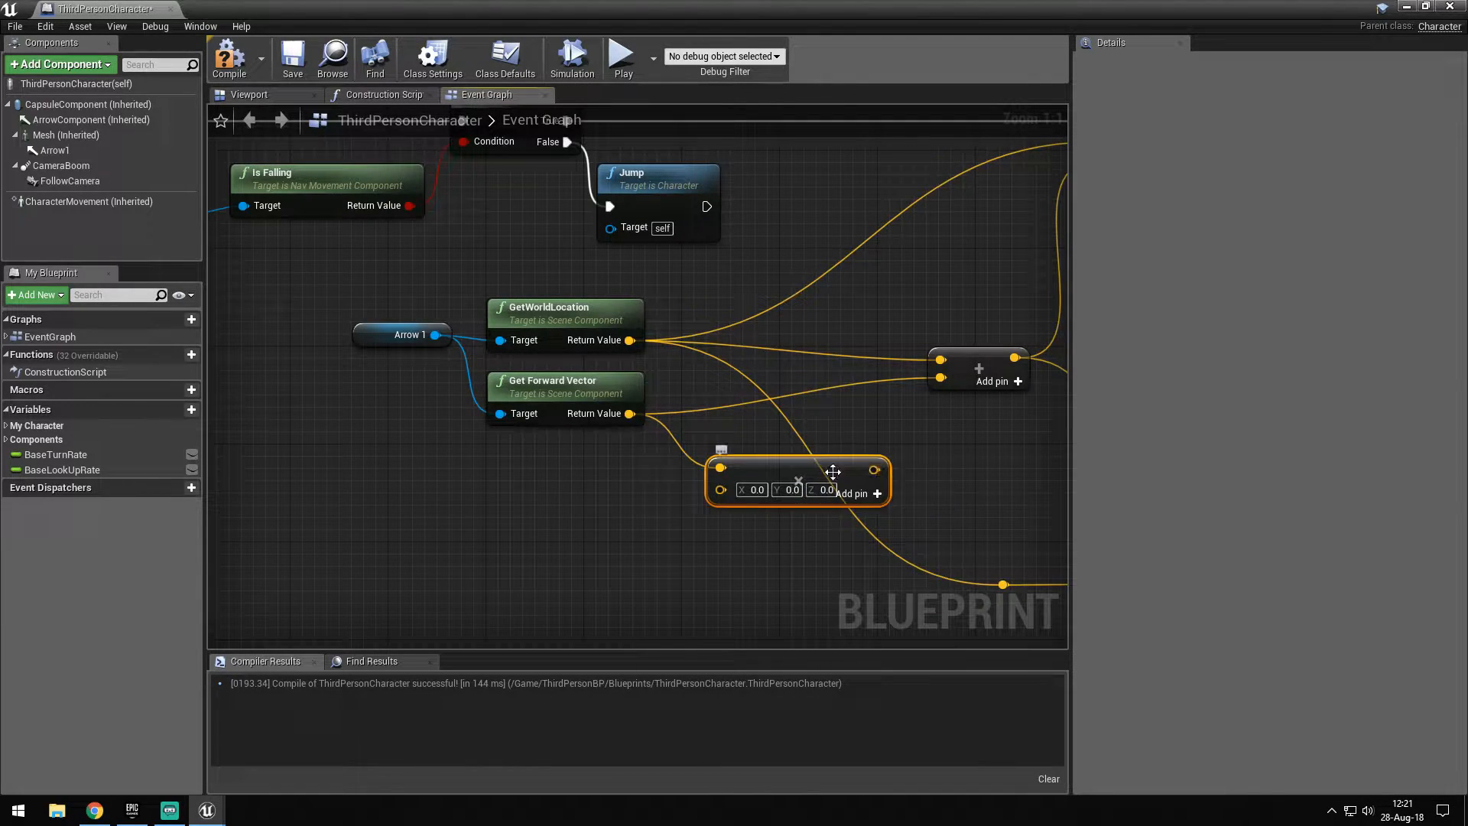
key(Delete)
drag(629, 413, 676, 448)
text(*)
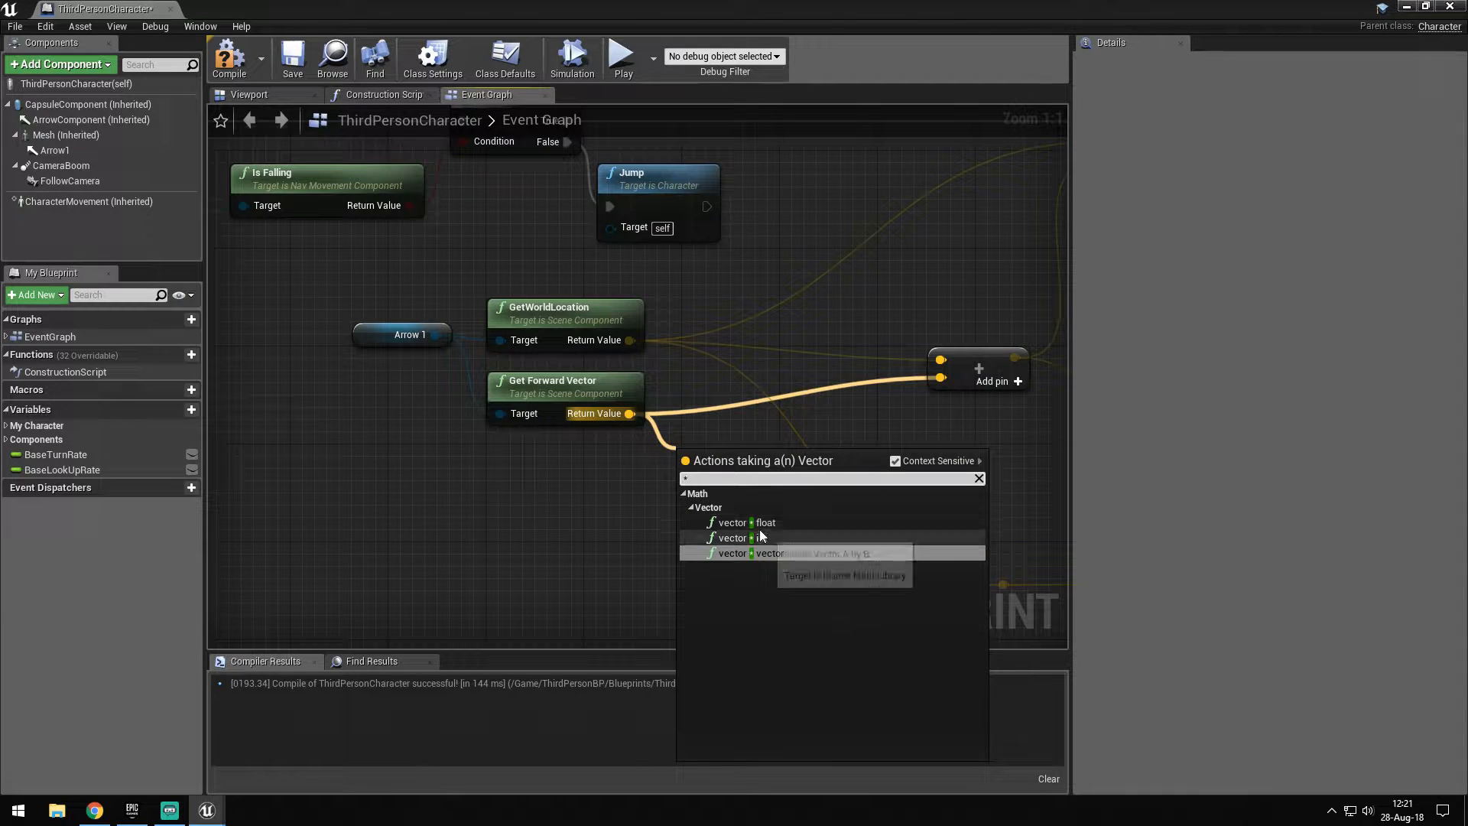
click(746, 522)
drag(757, 467, 940, 380)
click(940, 379)
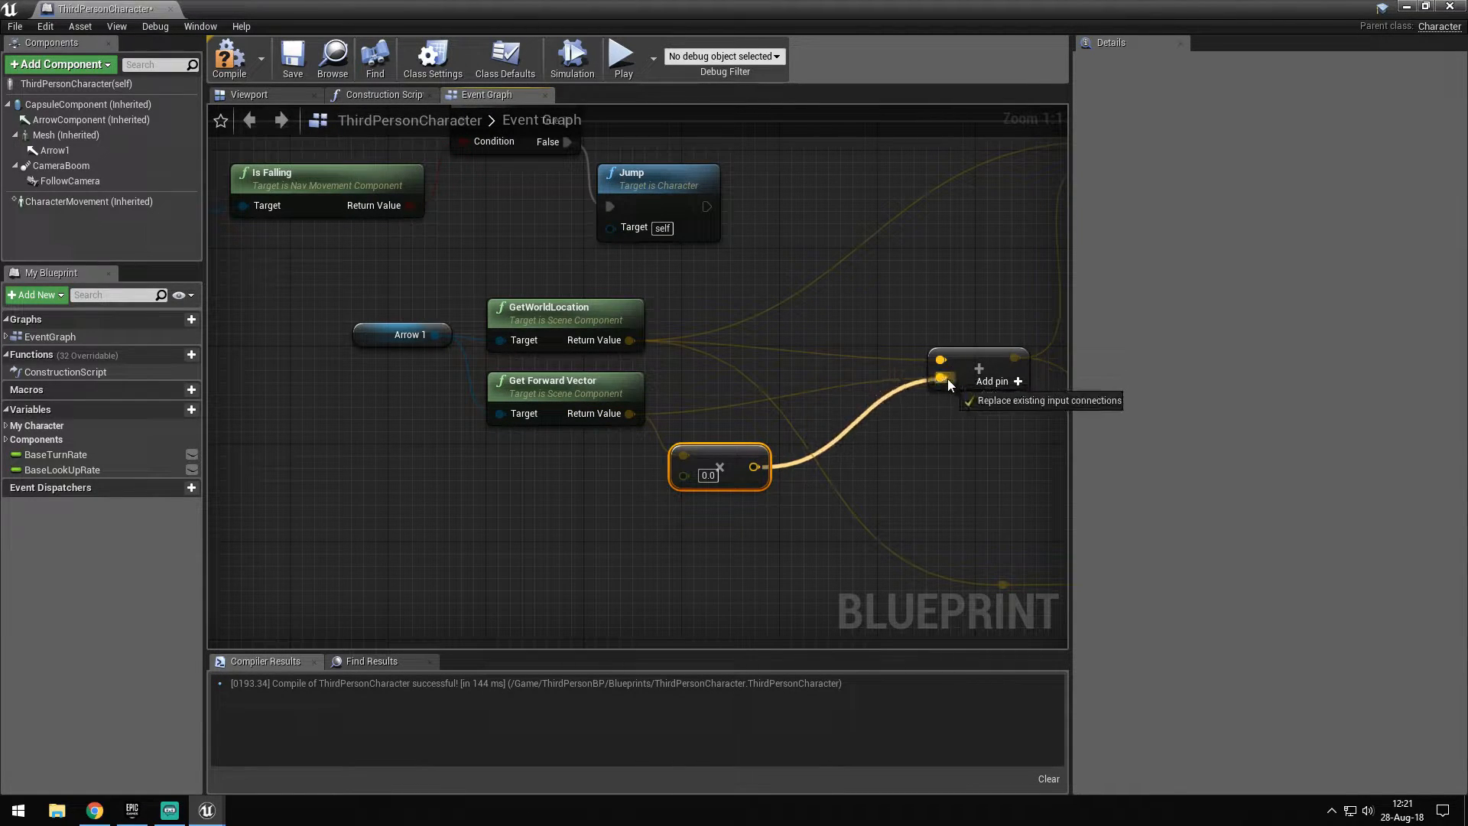
mouse_move(719, 458)
mouse_down()
mouse_move(771, 405)
mouse_move(869, 419)
mouse_up()
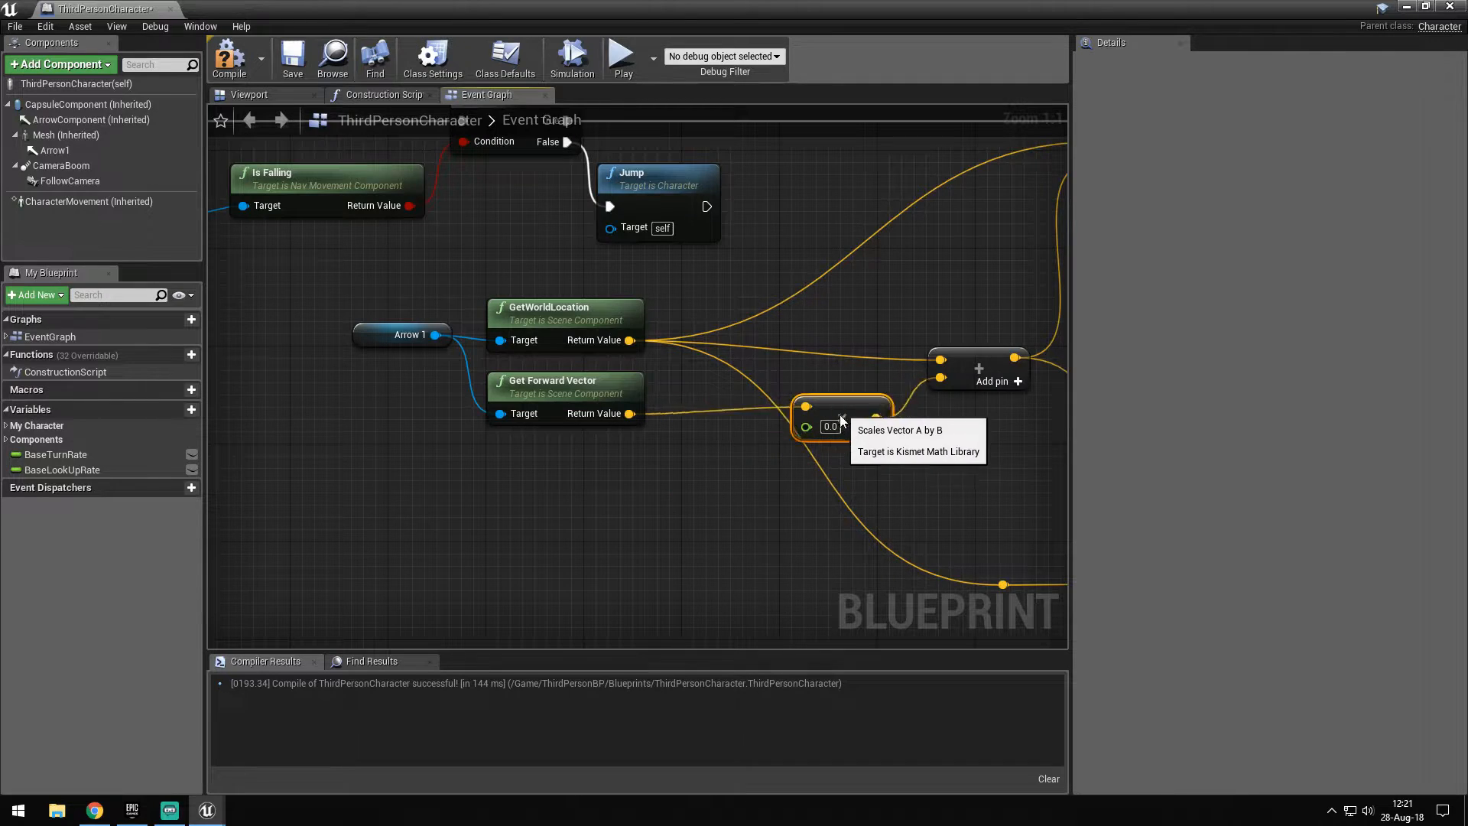
Set the multiplier value to 100
click(856, 441)
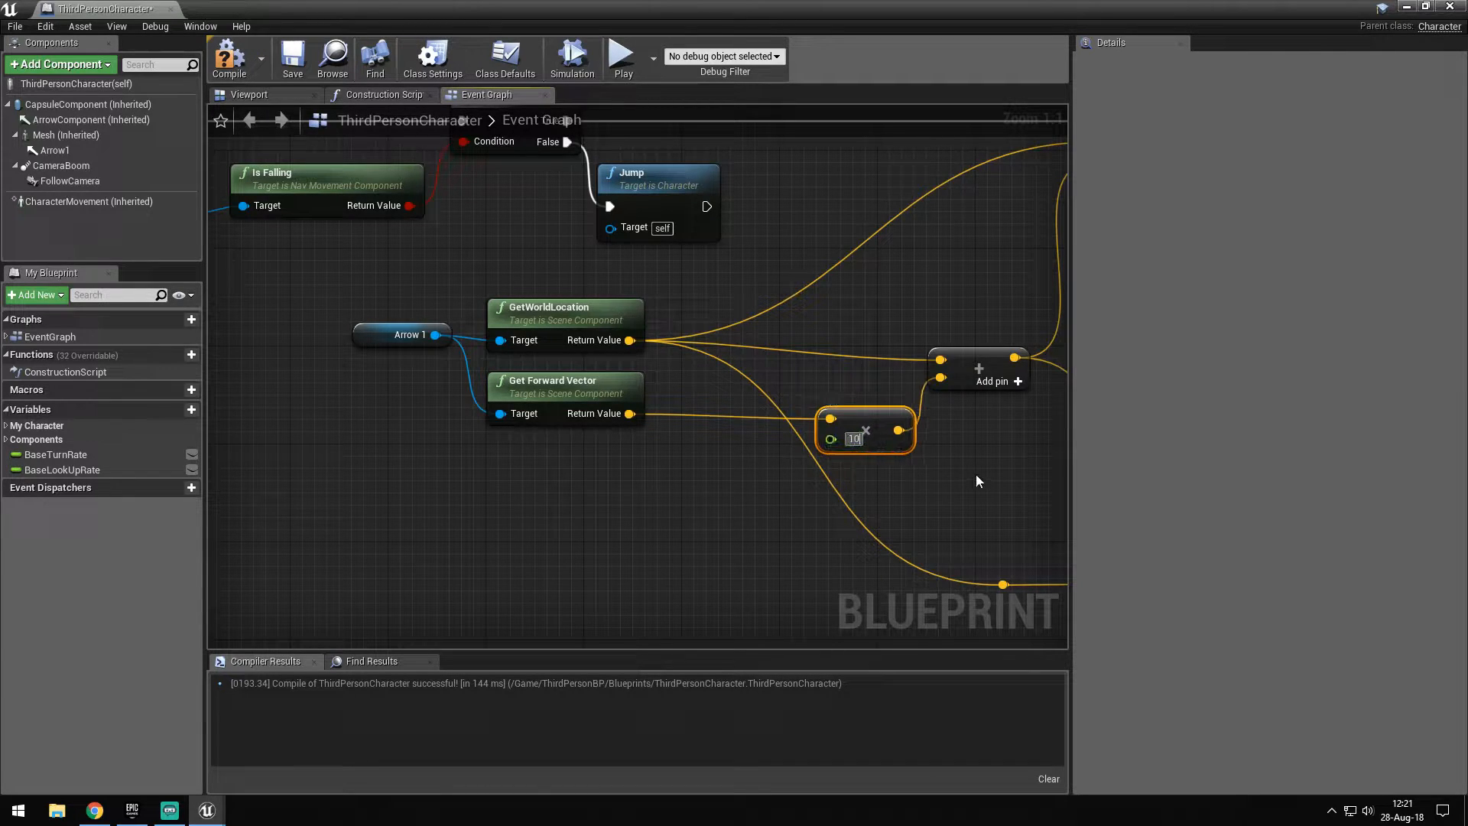
text(10)
key(Return)
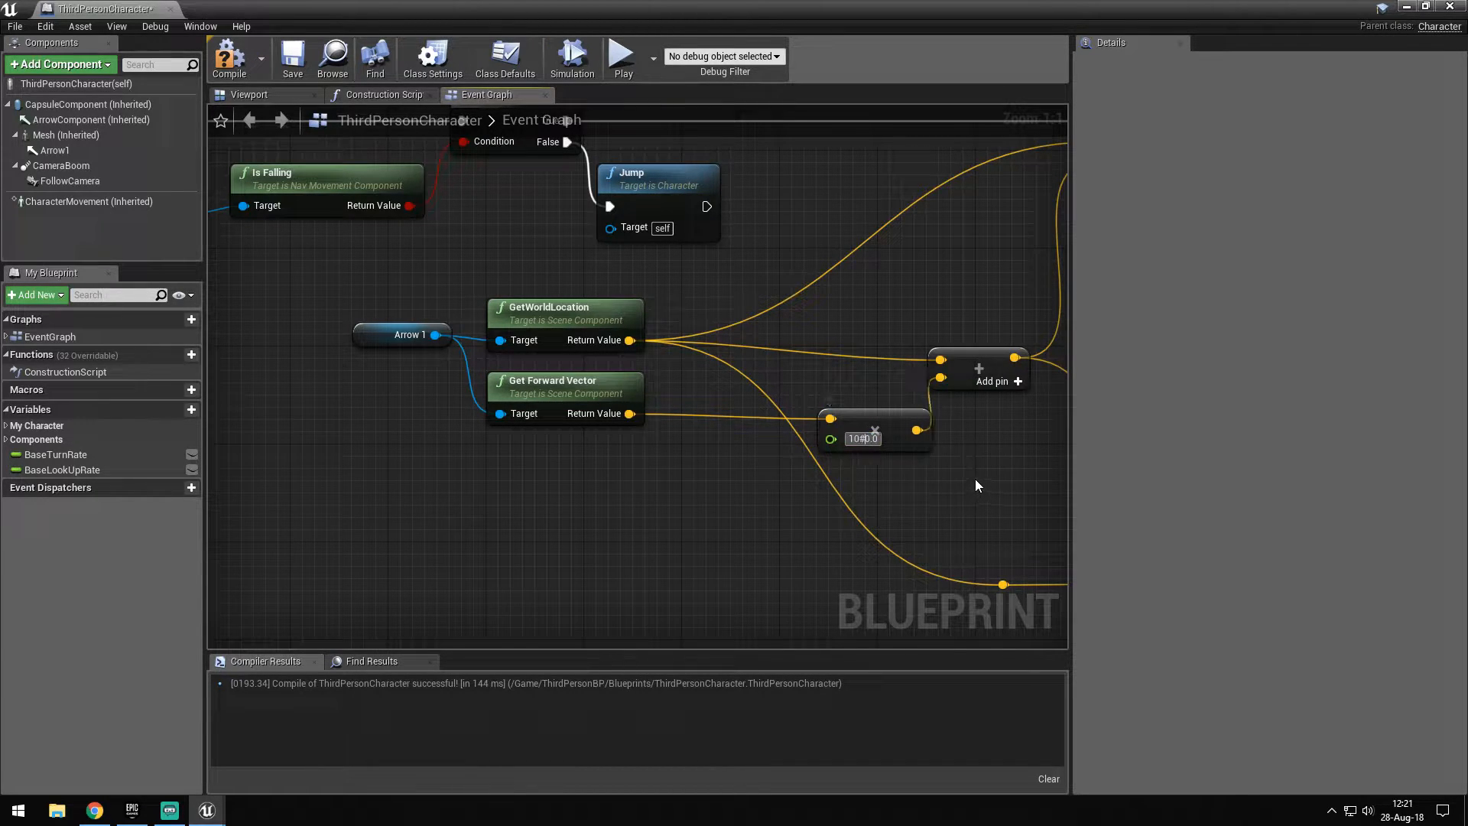
click(858, 439)
text(0)
click(993, 483)
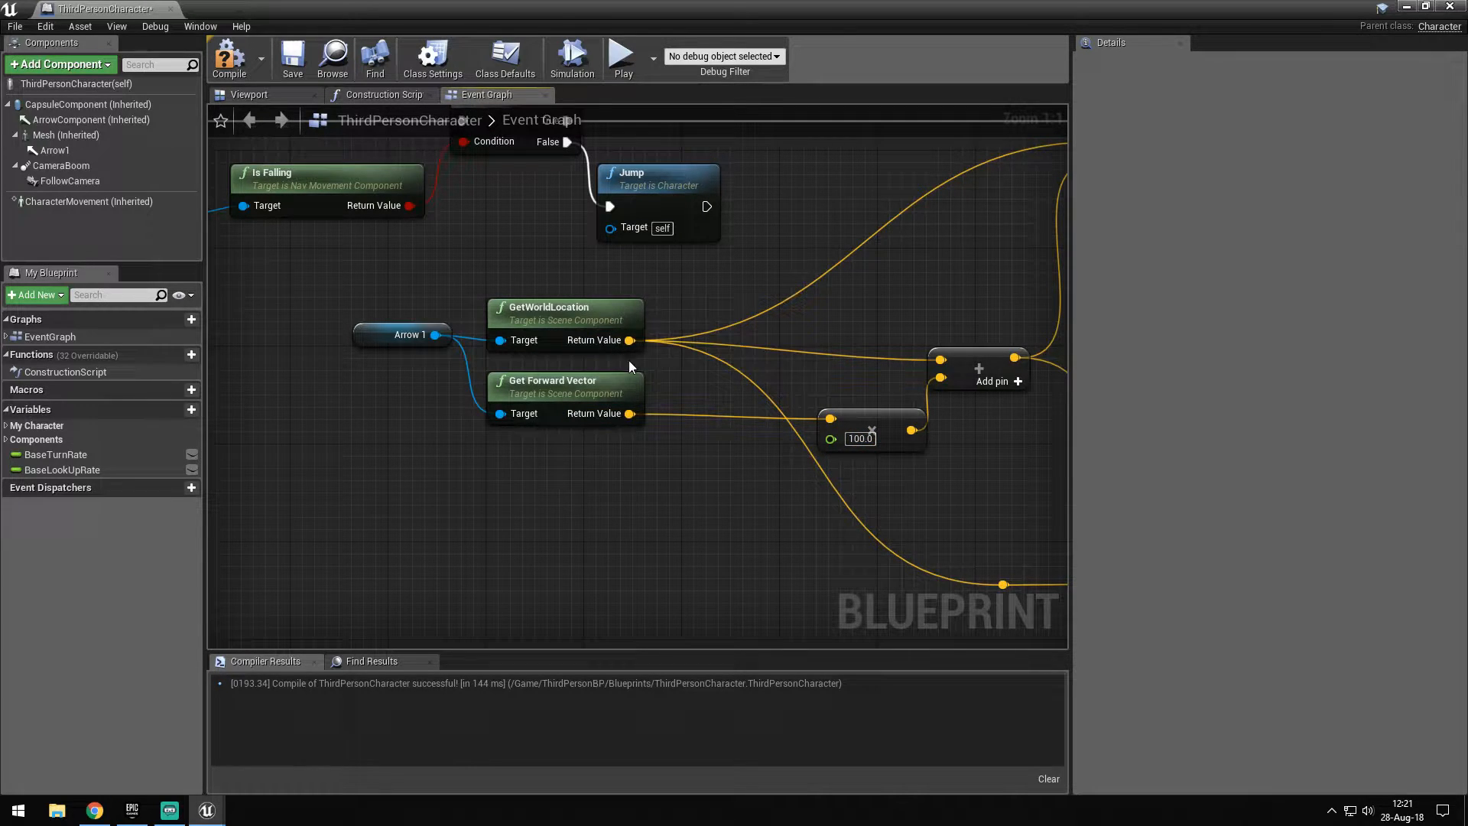
Pan across the graph to check the LineTraceByChannel wiring
click(586, 305)
right_drag(965, 309, 713, 344)
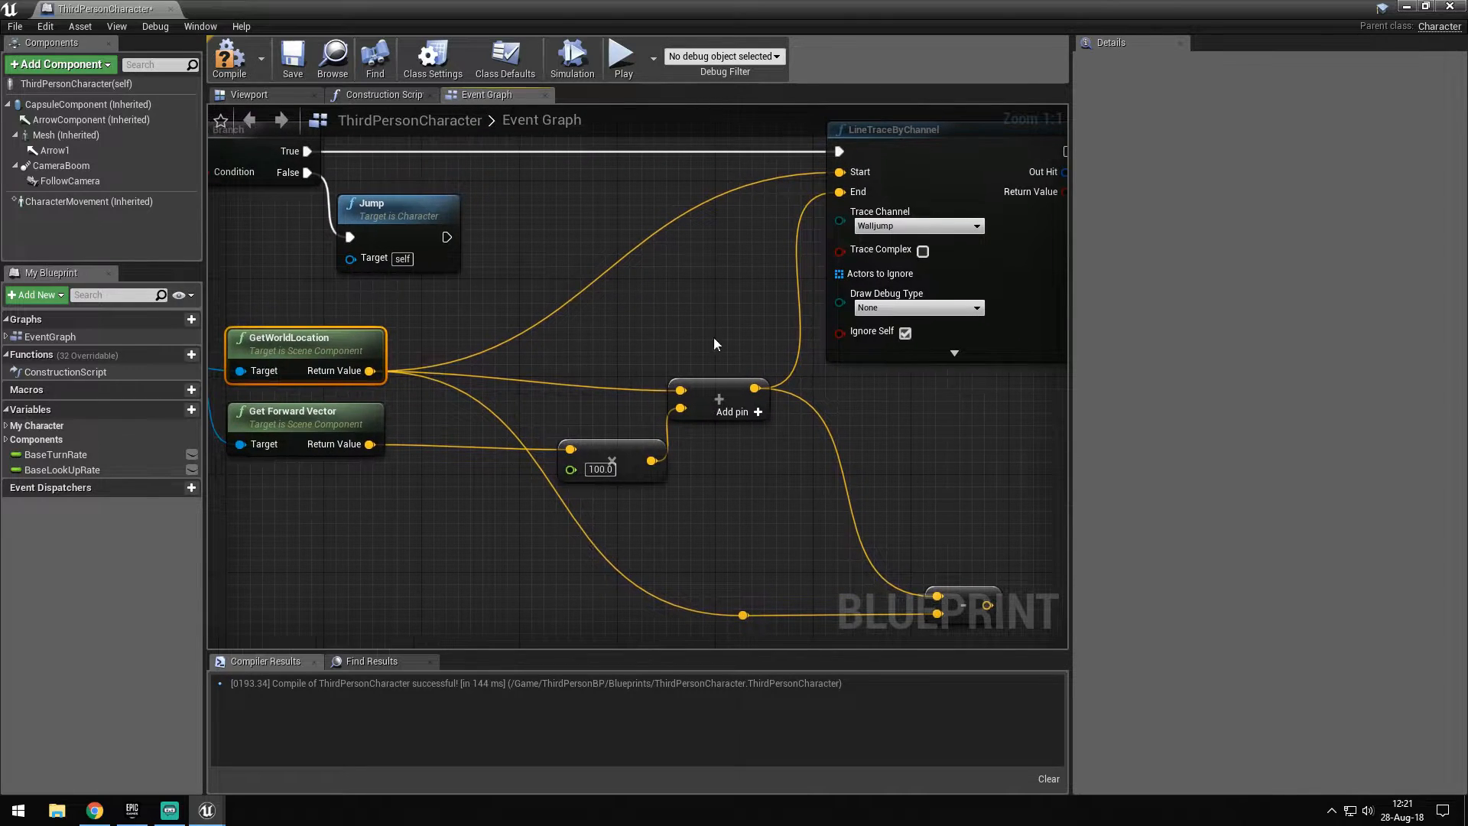
right_drag(425, 359, 411, 367)
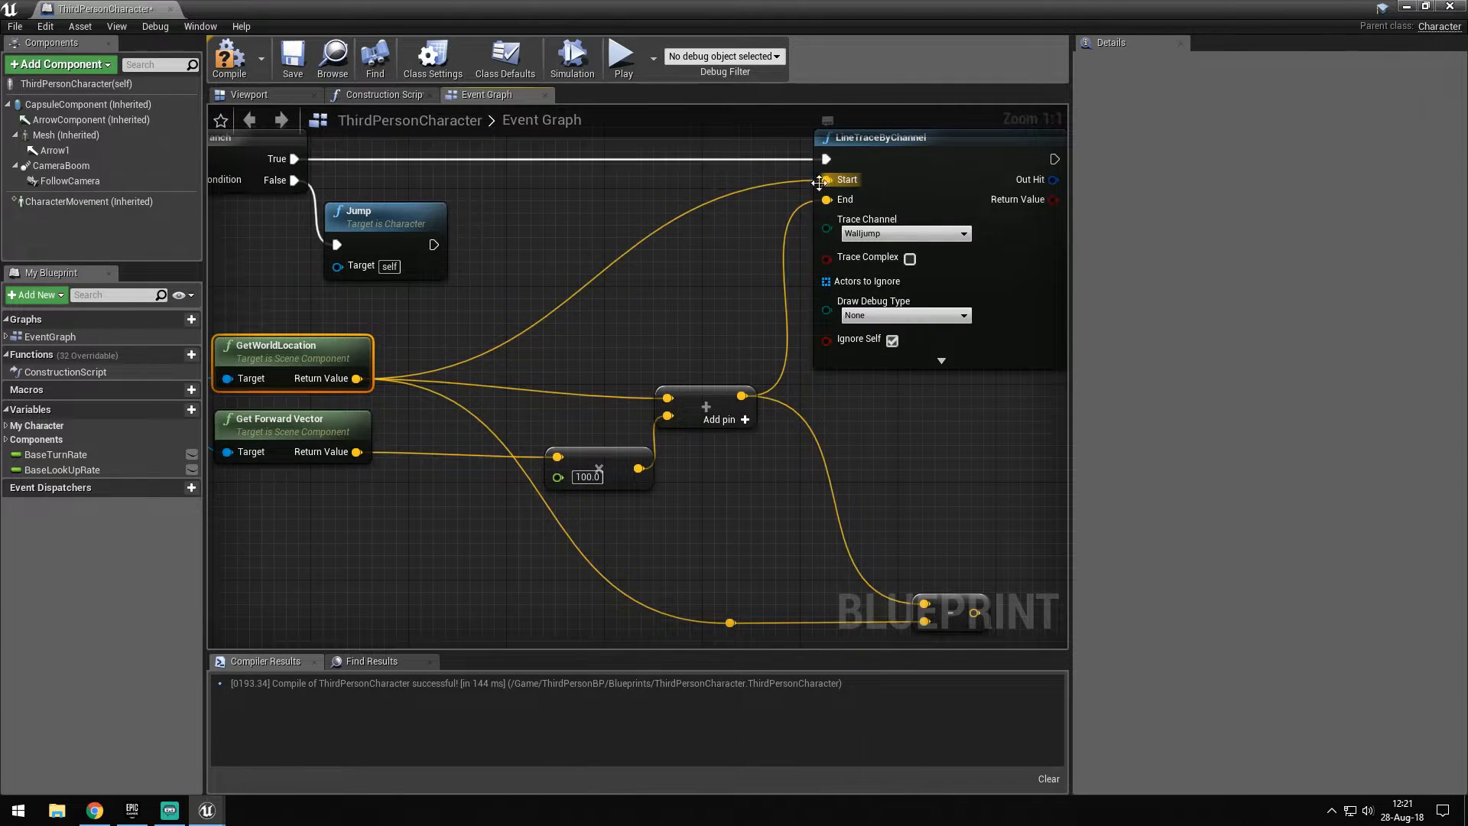
click(440, 445)
right_drag(440, 445, 820, 333)
click(821, 332)
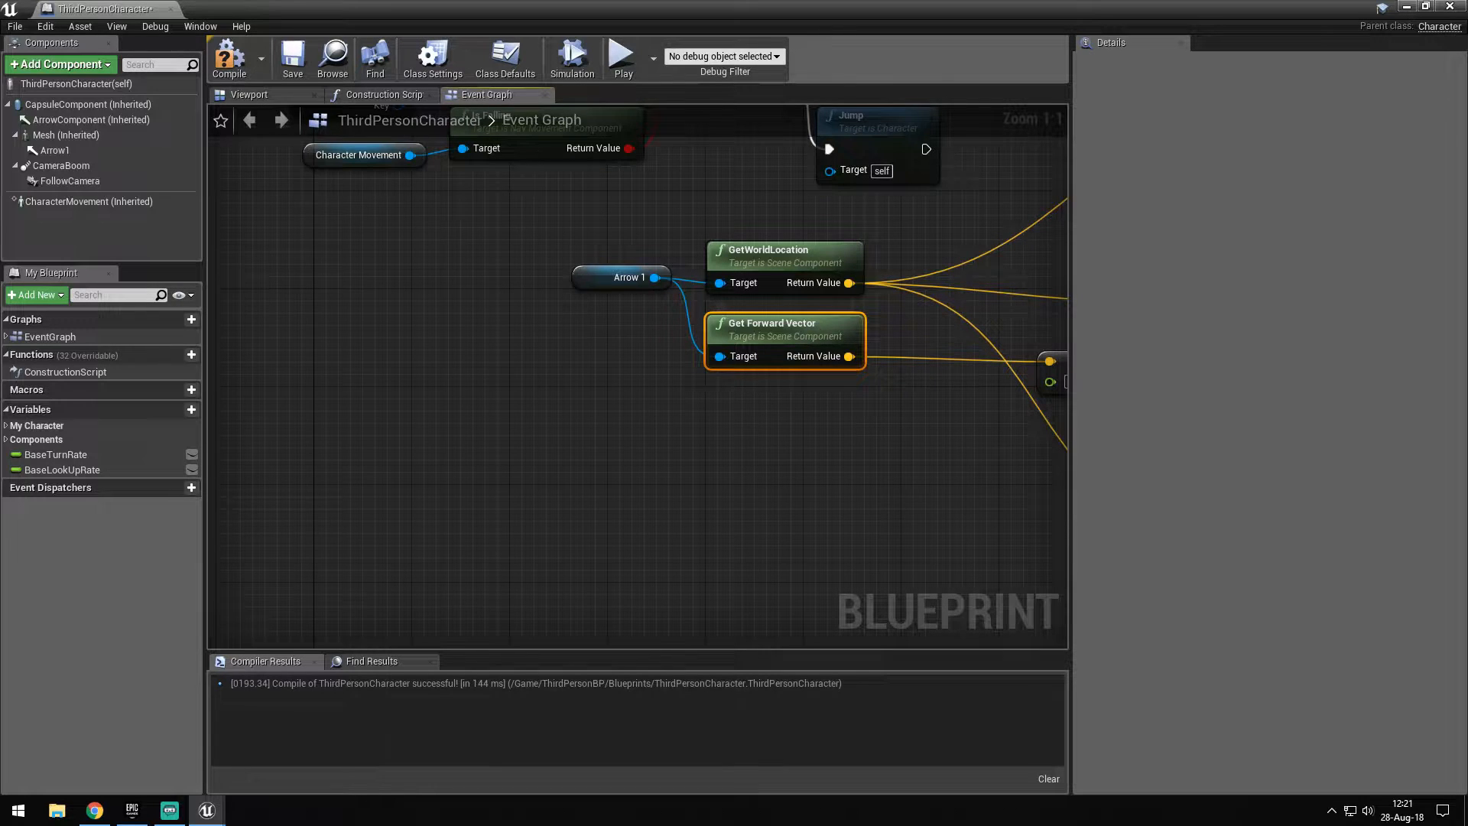
right_drag(965, 344, 1032, 368)
click(248, 95)
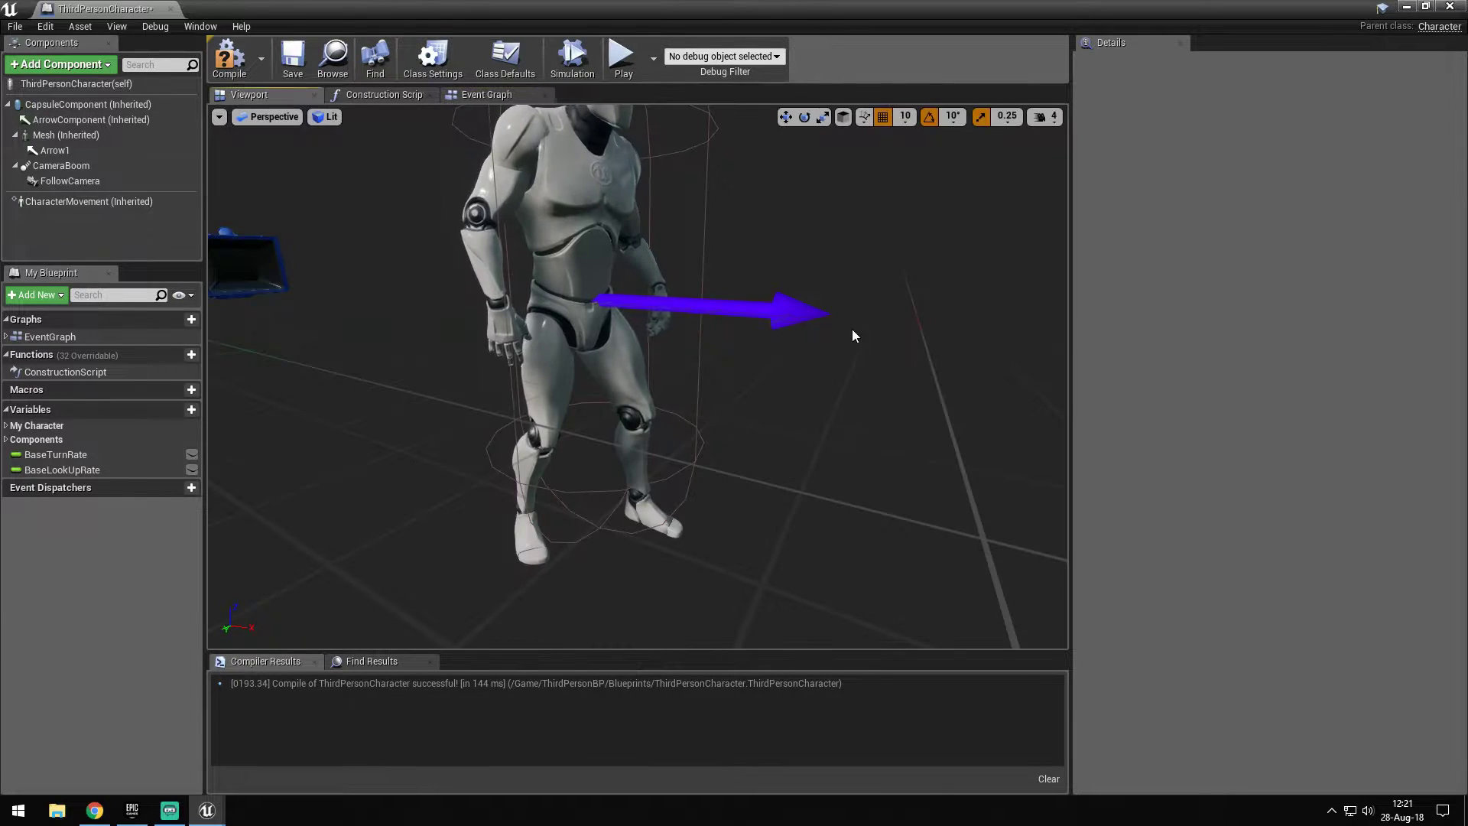
click(620, 304)
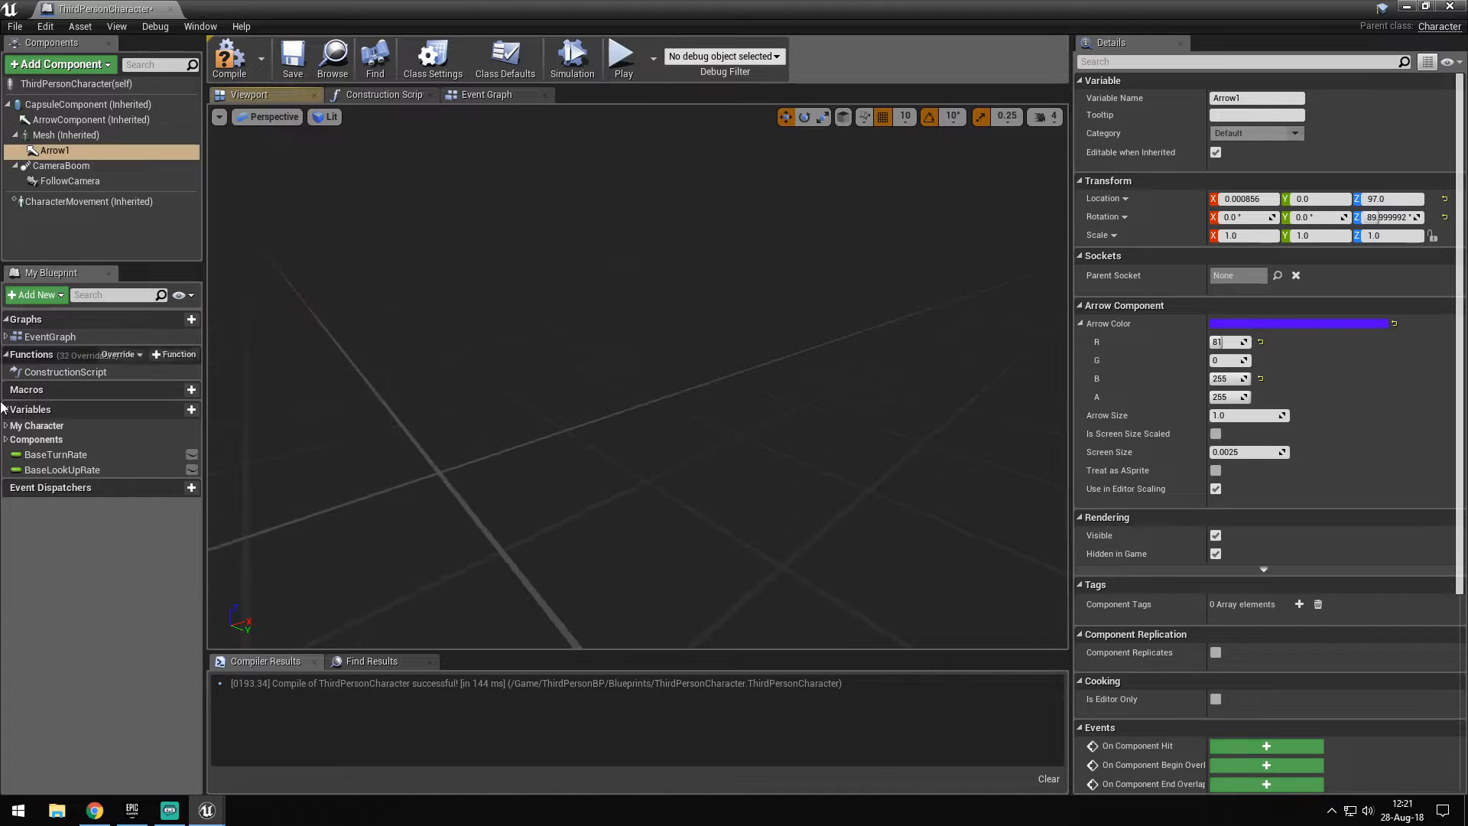
click(485, 94)
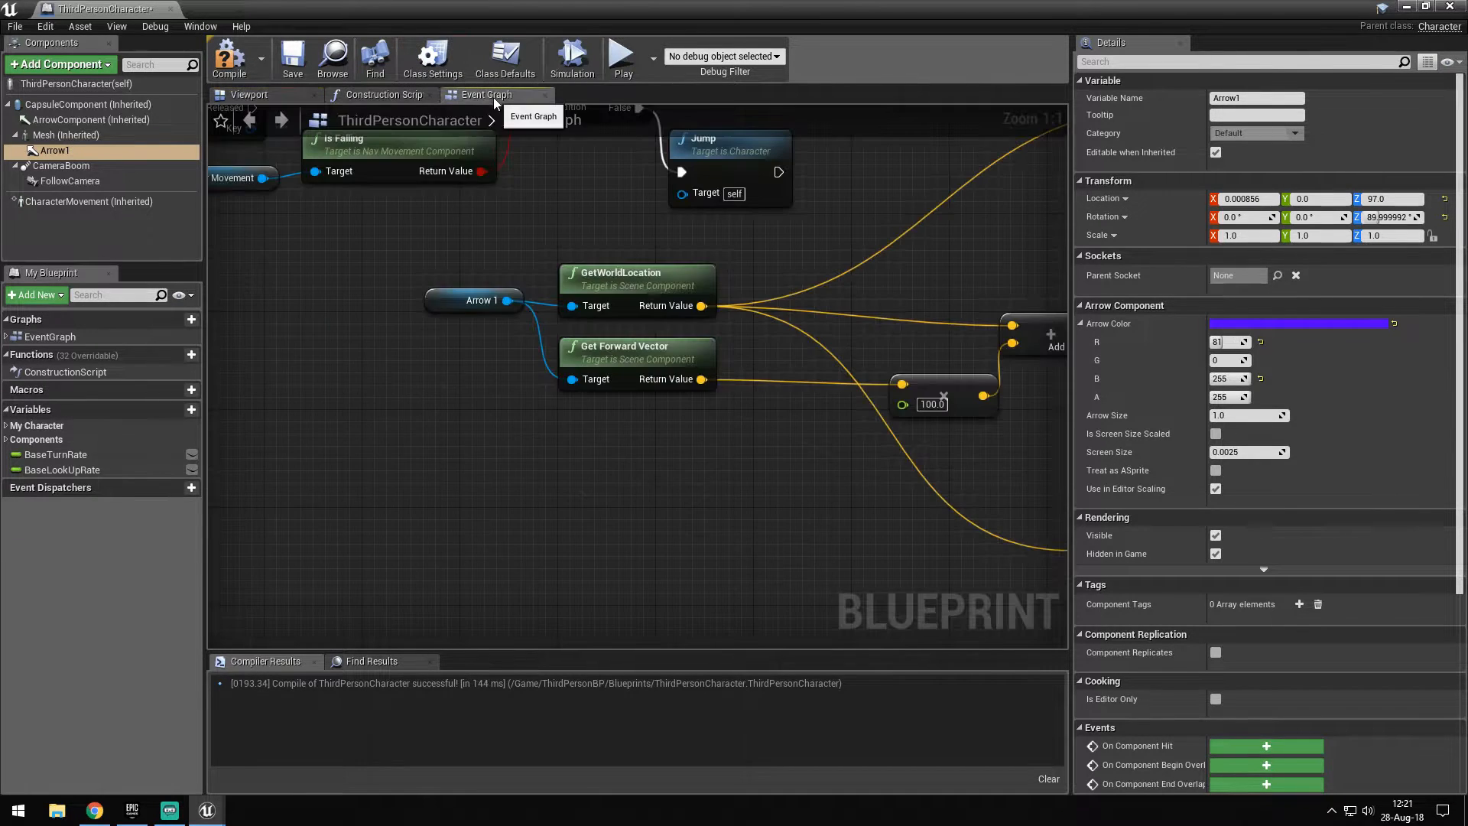
right_drag(855, 423, 547, 425)
click(647, 403)
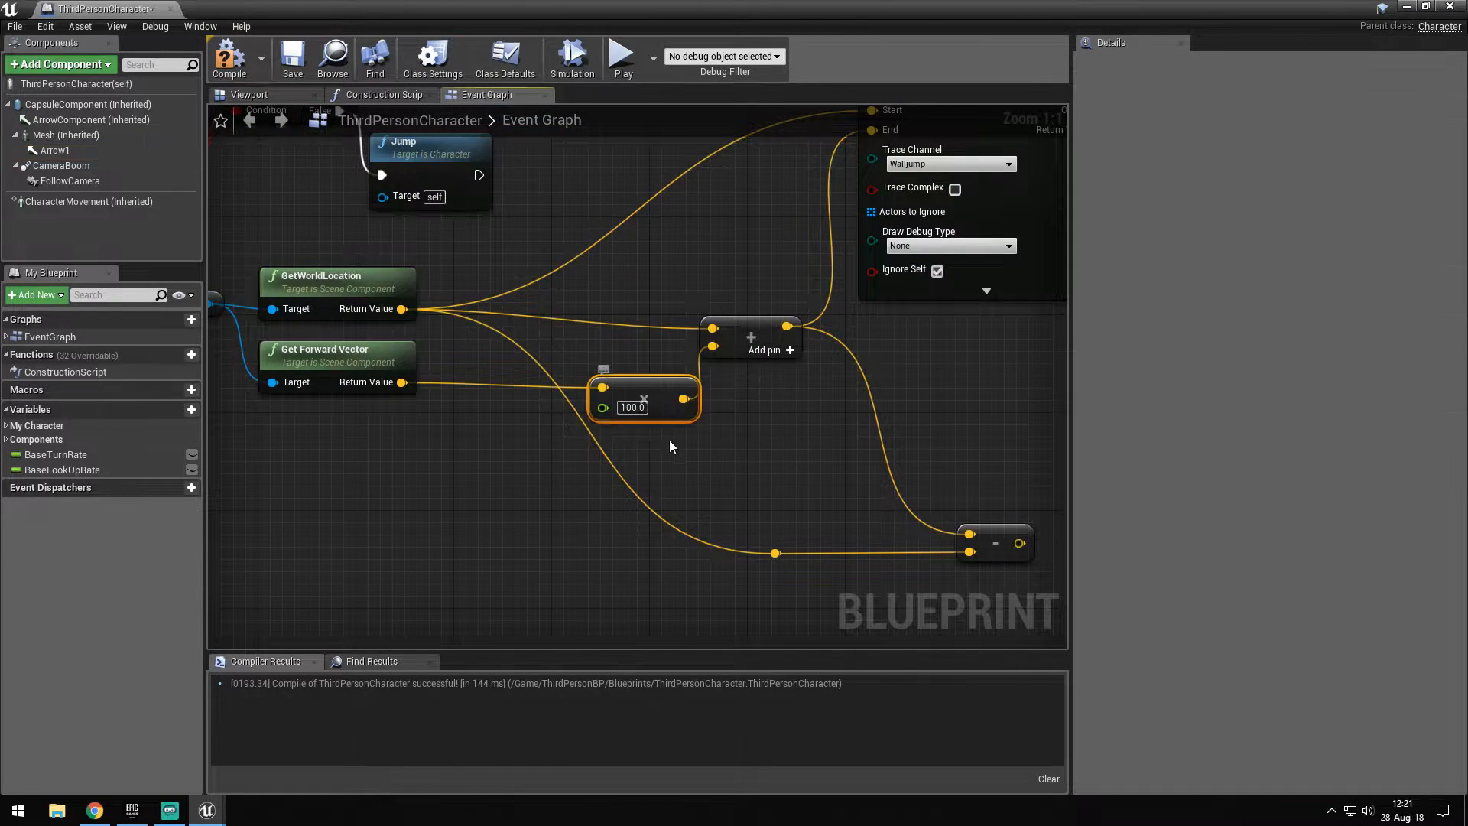
right_drag(626, 414, 803, 448)
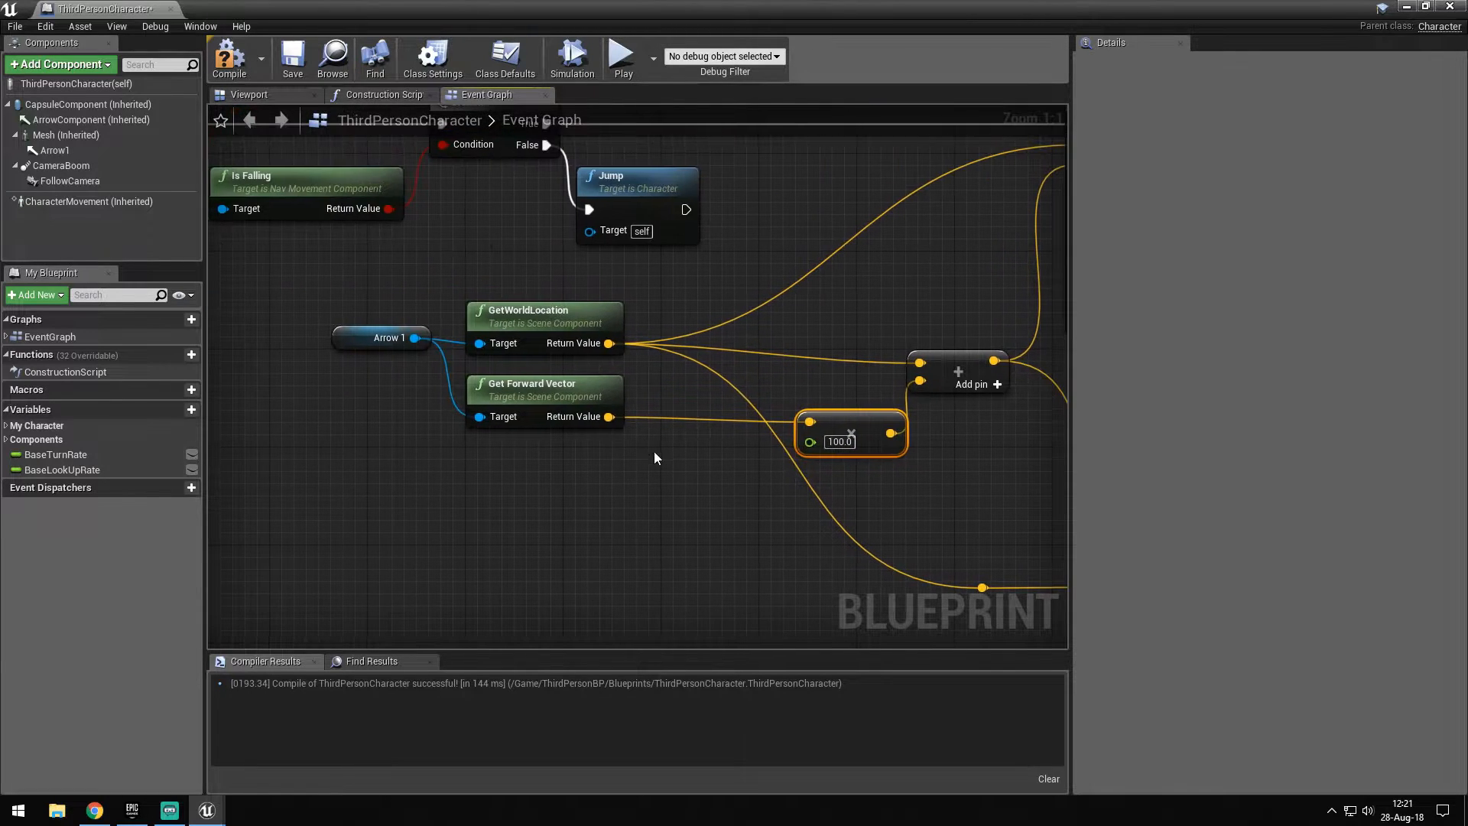
click(505, 413)
drag(506, 414, 438, 365)
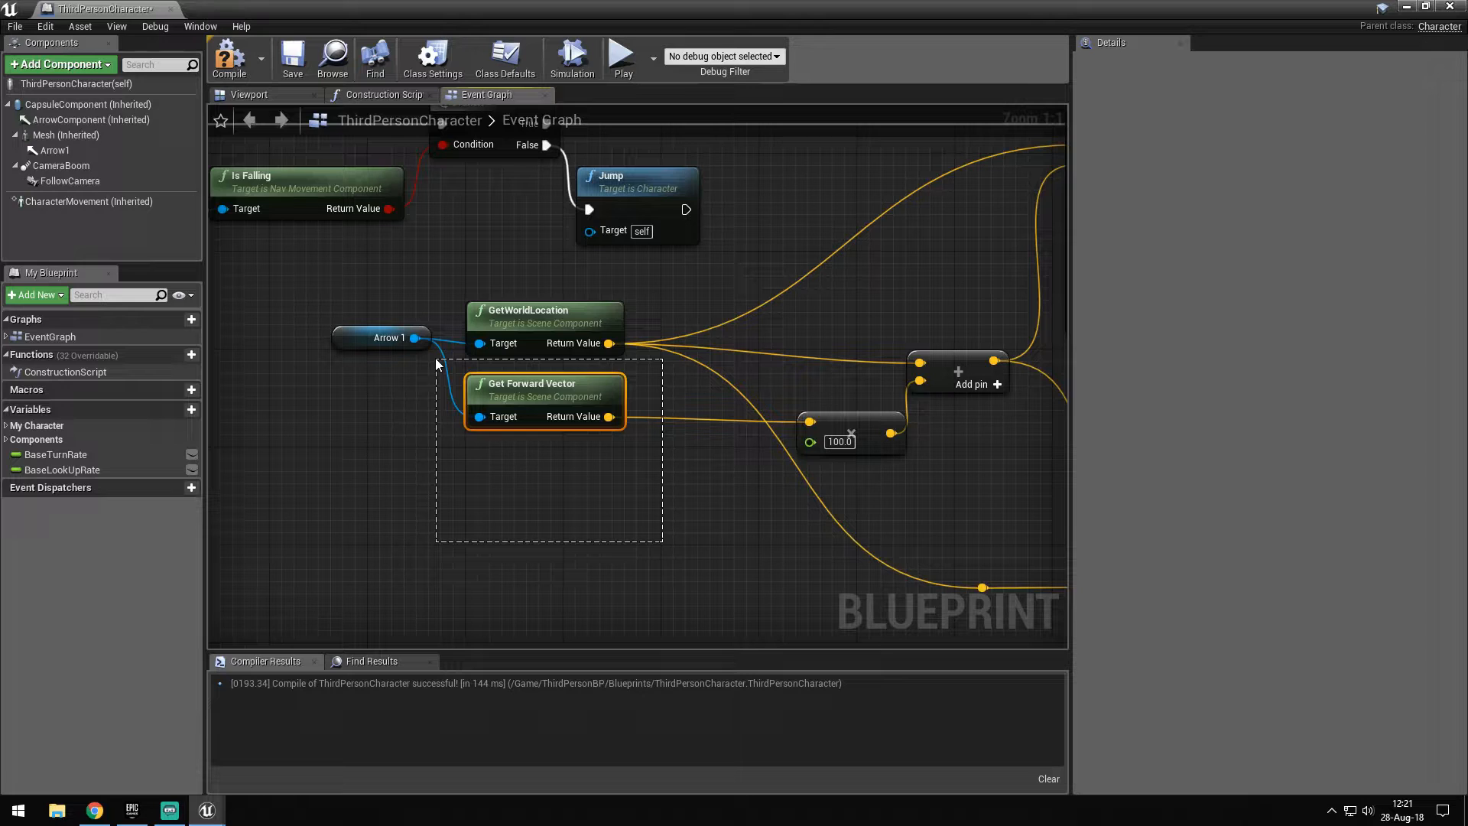
drag(438, 365, 418, 356)
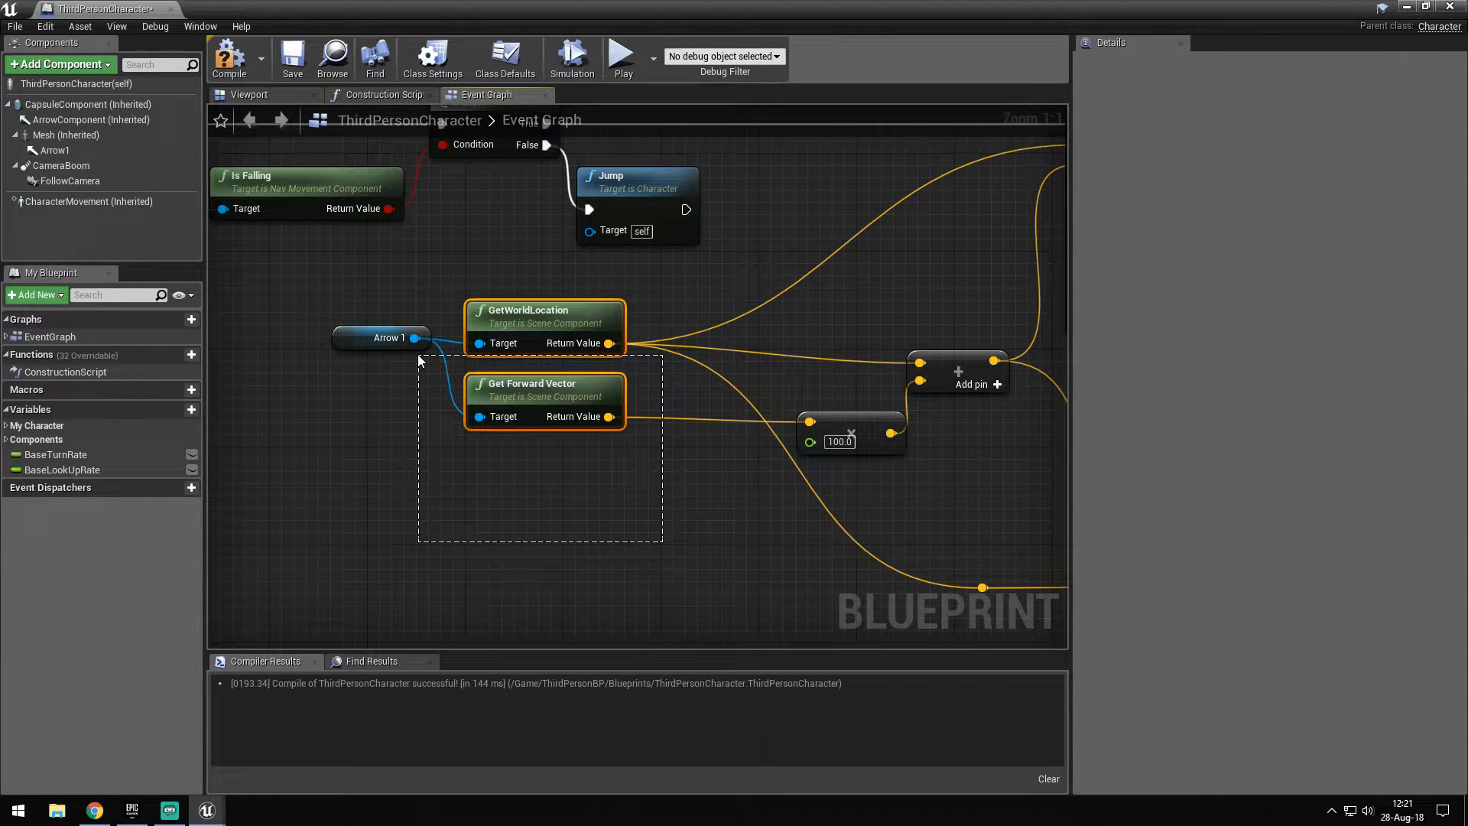
drag(418, 355, 536, 472)
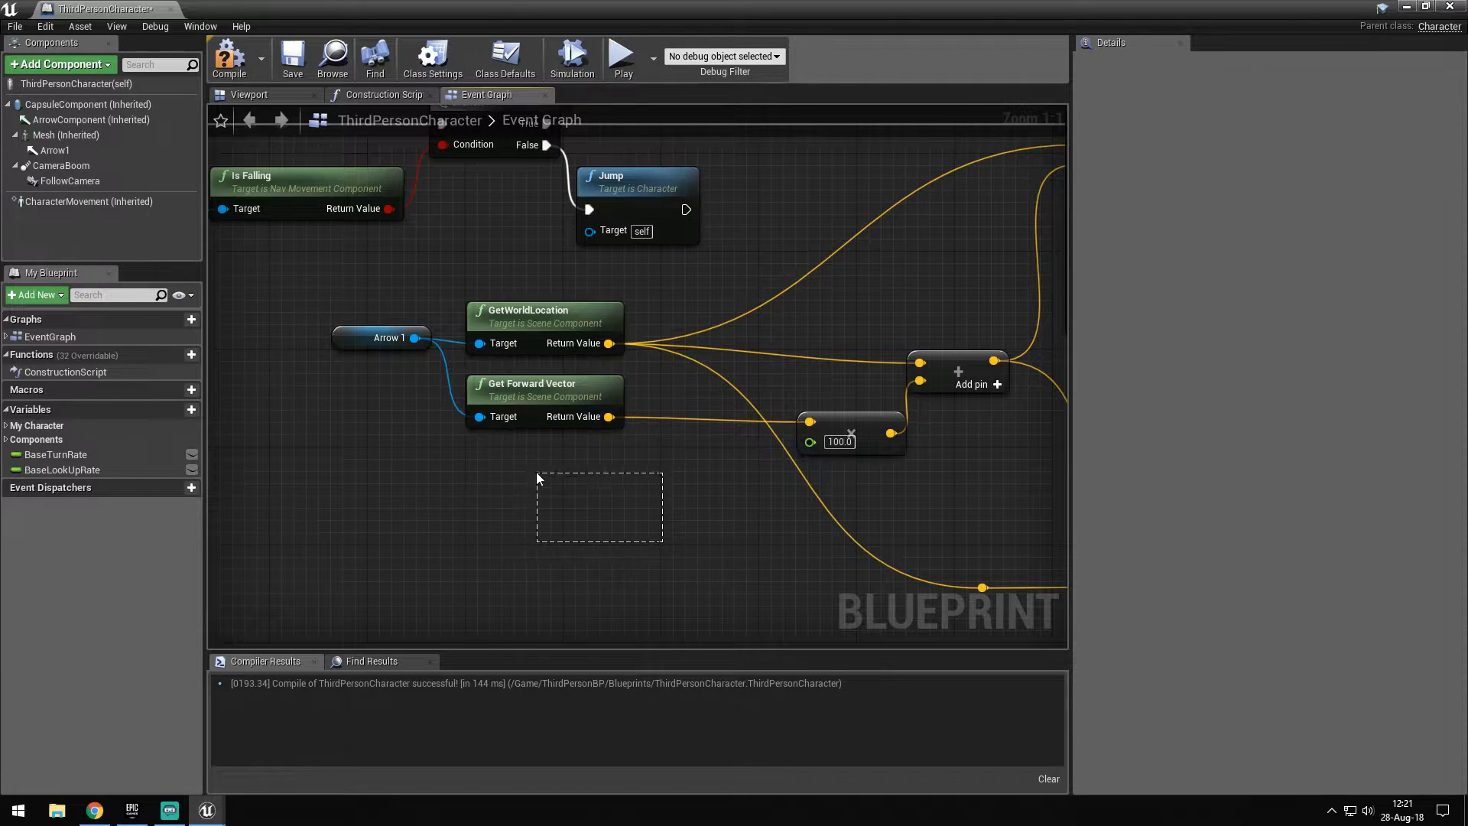
click(539, 390)
right_drag(683, 500, 607, 459)
mouse_move(651, 451)
mouse_down()
mouse_move(494, 408)
mouse_move(344, 264)
mouse_up()
click(649, 481)
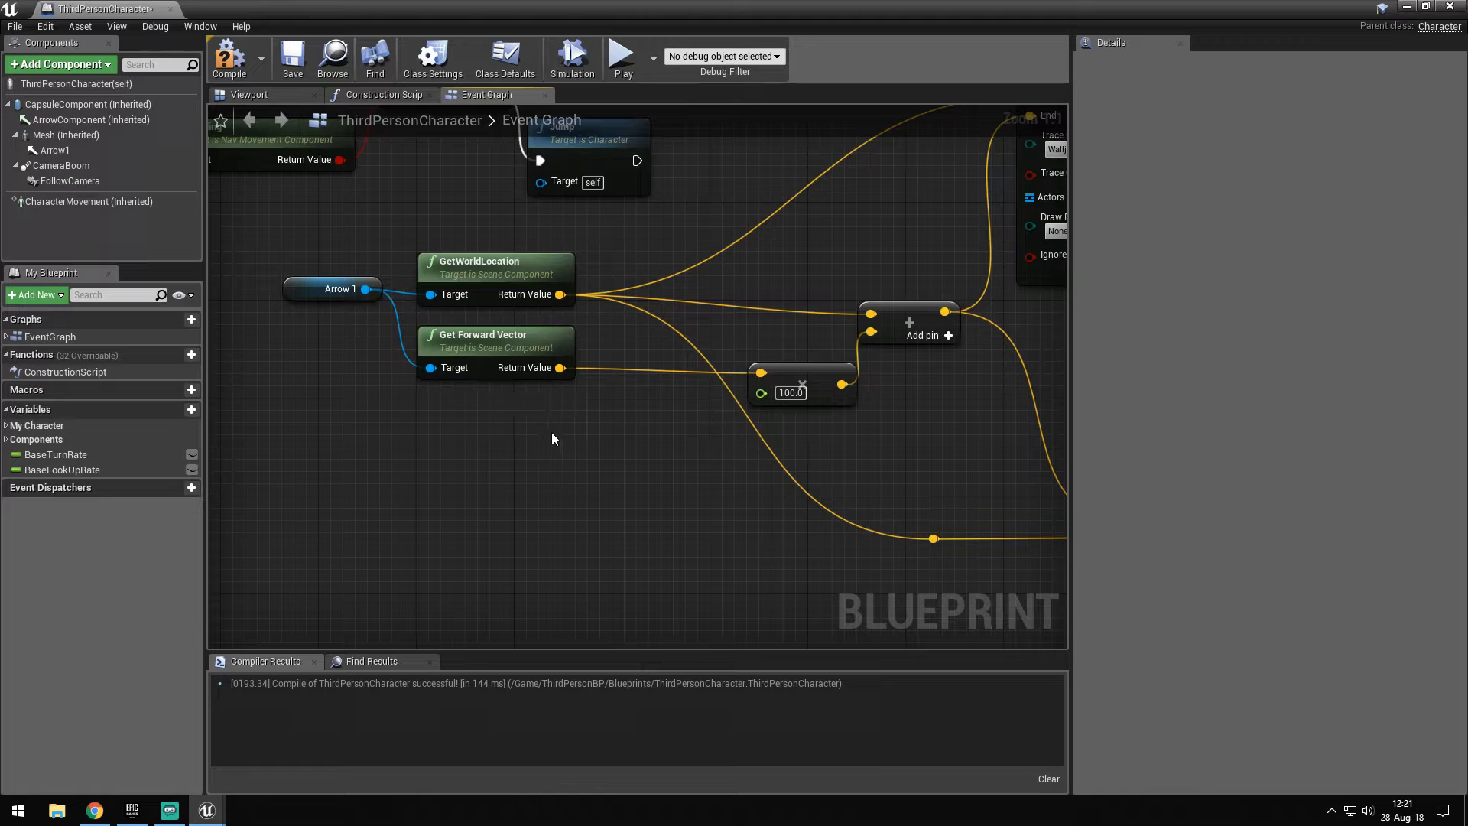
right_drag(803, 482, 551, 432)
drag(638, 414, 449, 297)
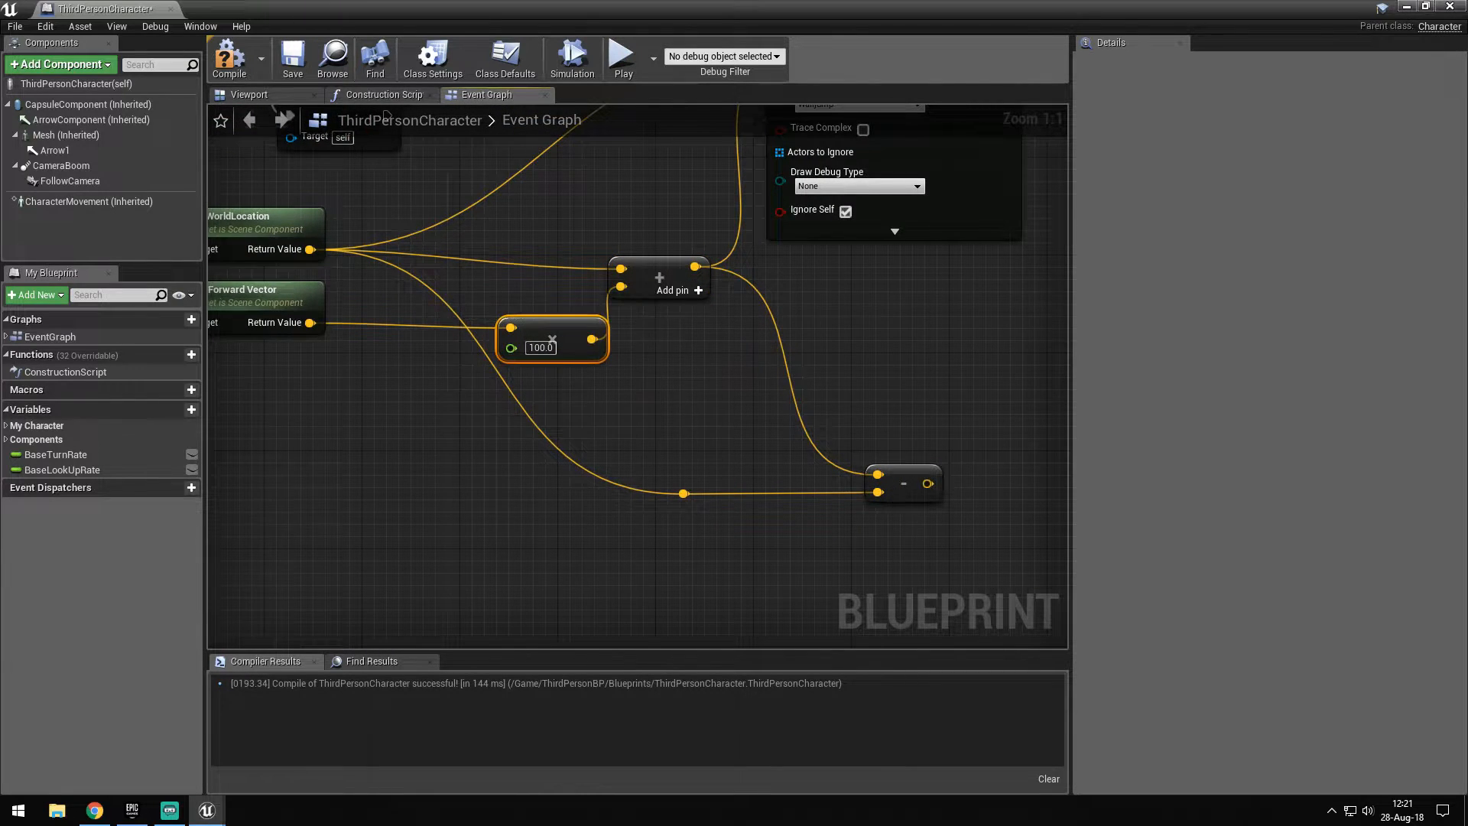
right_drag(719, 360, 696, 494)
click(639, 390)
mouse_move(619, 402)
right_down()
mouse_move(803, 367)
mouse_move(642, 344)
mouse_move(703, 335)
mouse_move(282, 302)
right_up()
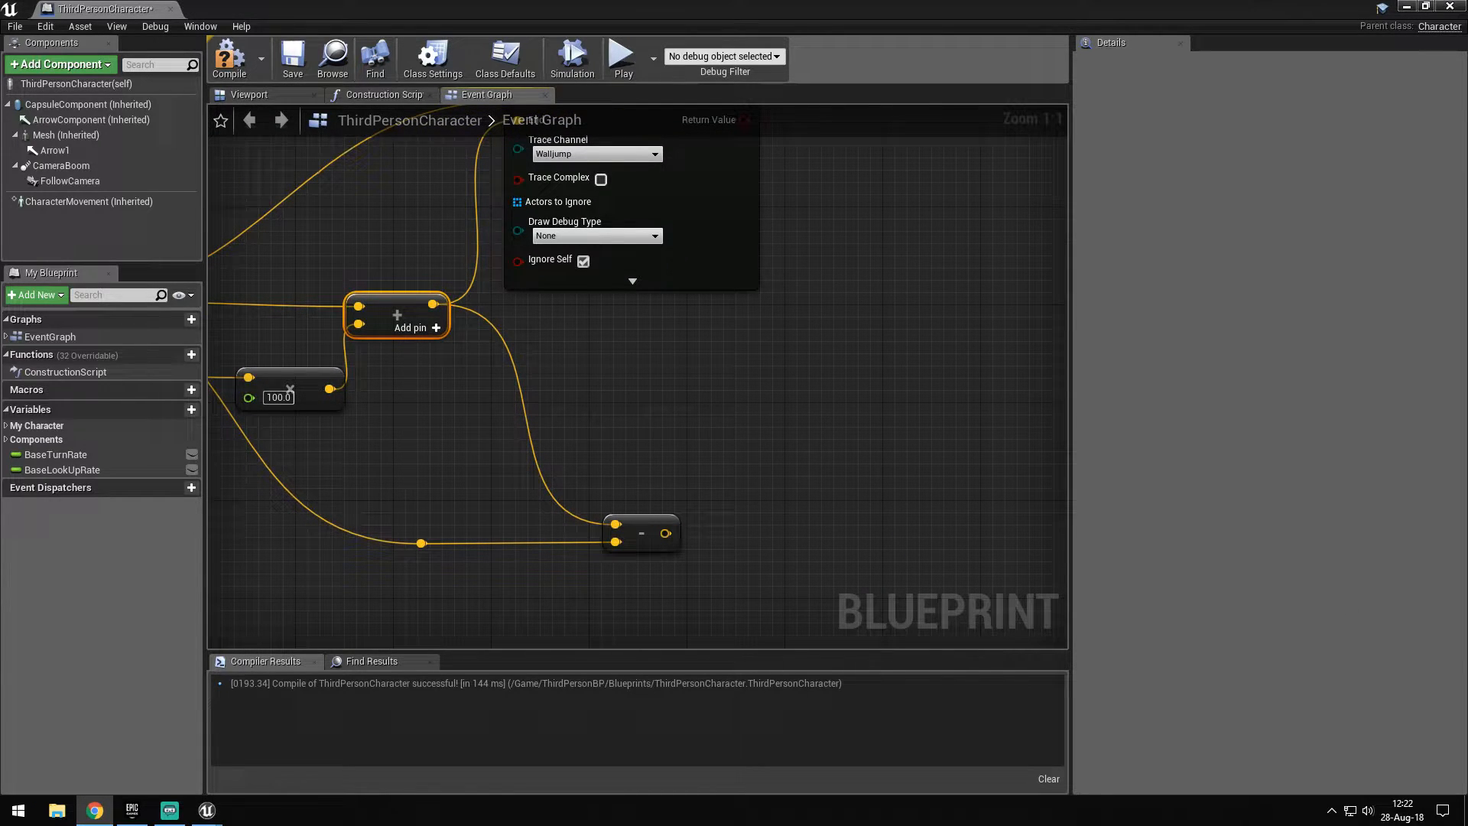
Add a Branch driven by LineTraceByChannel's Return Value and park it above the trace
right_drag(779, 310, 643, 424)
drag(643, 173, 482, 179)
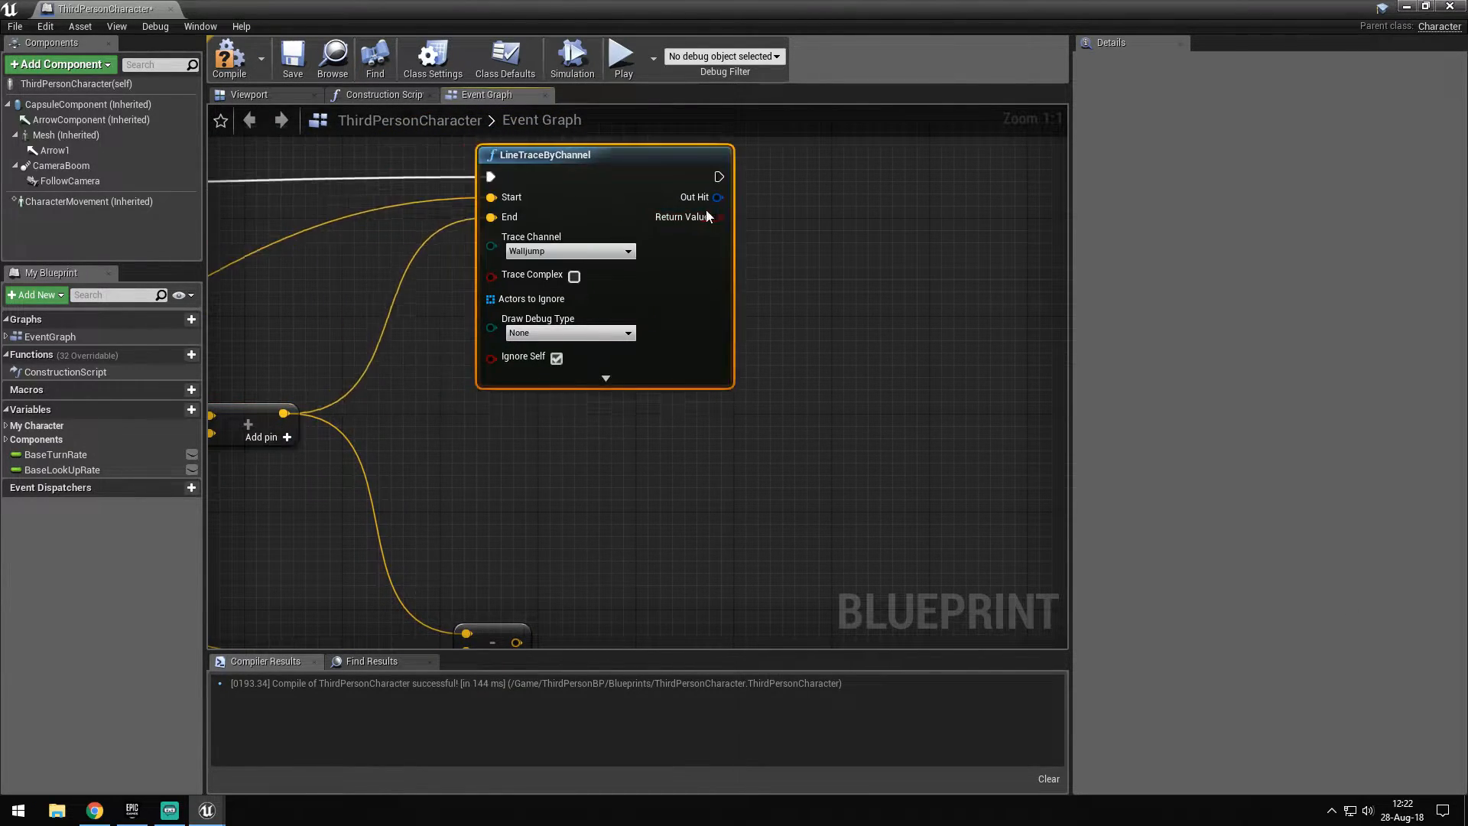
drag(595, 241, 700, 231)
text(bra)
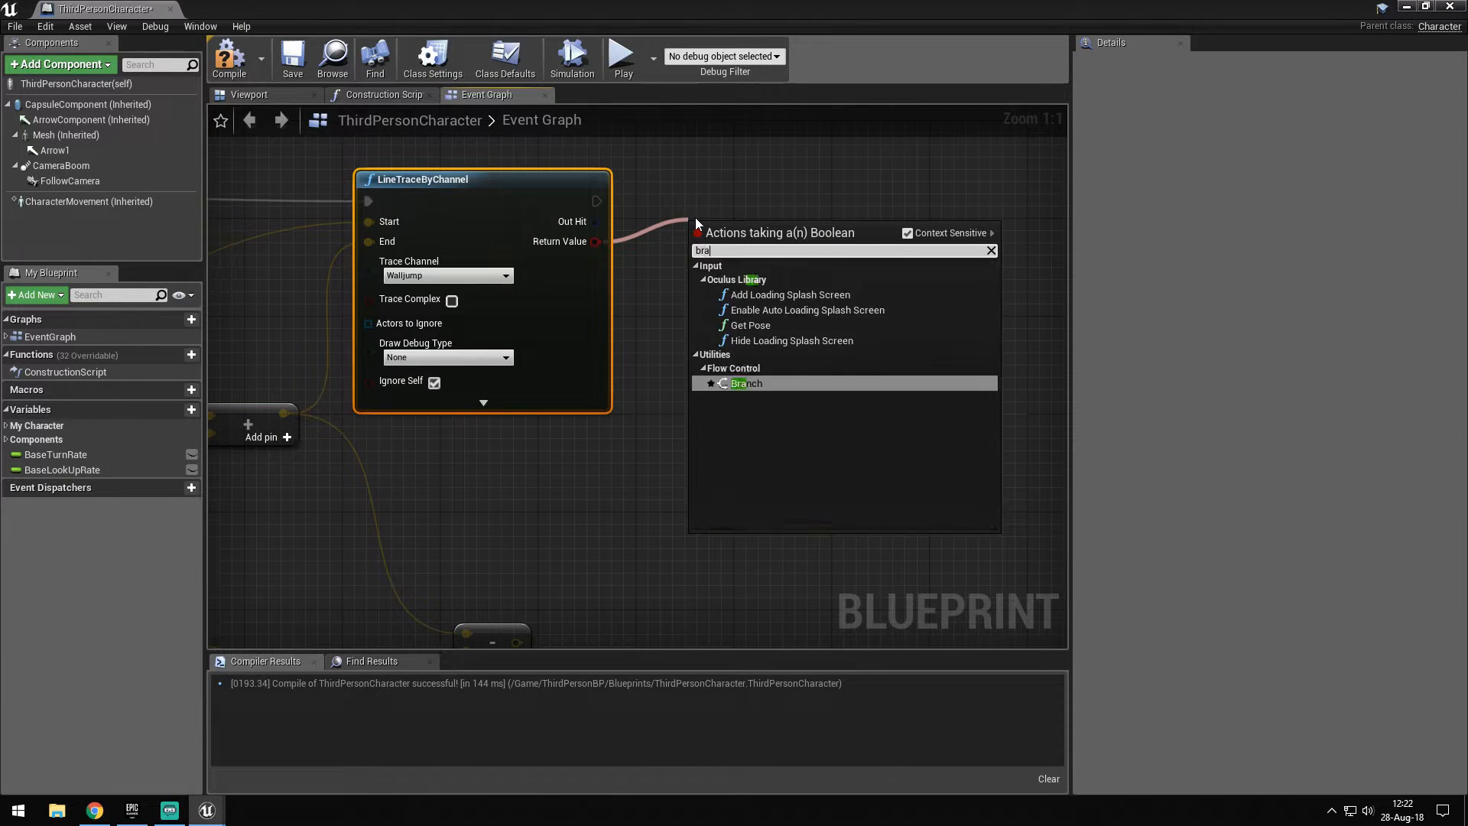
key(Return)
drag(720, 228, 693, 196)
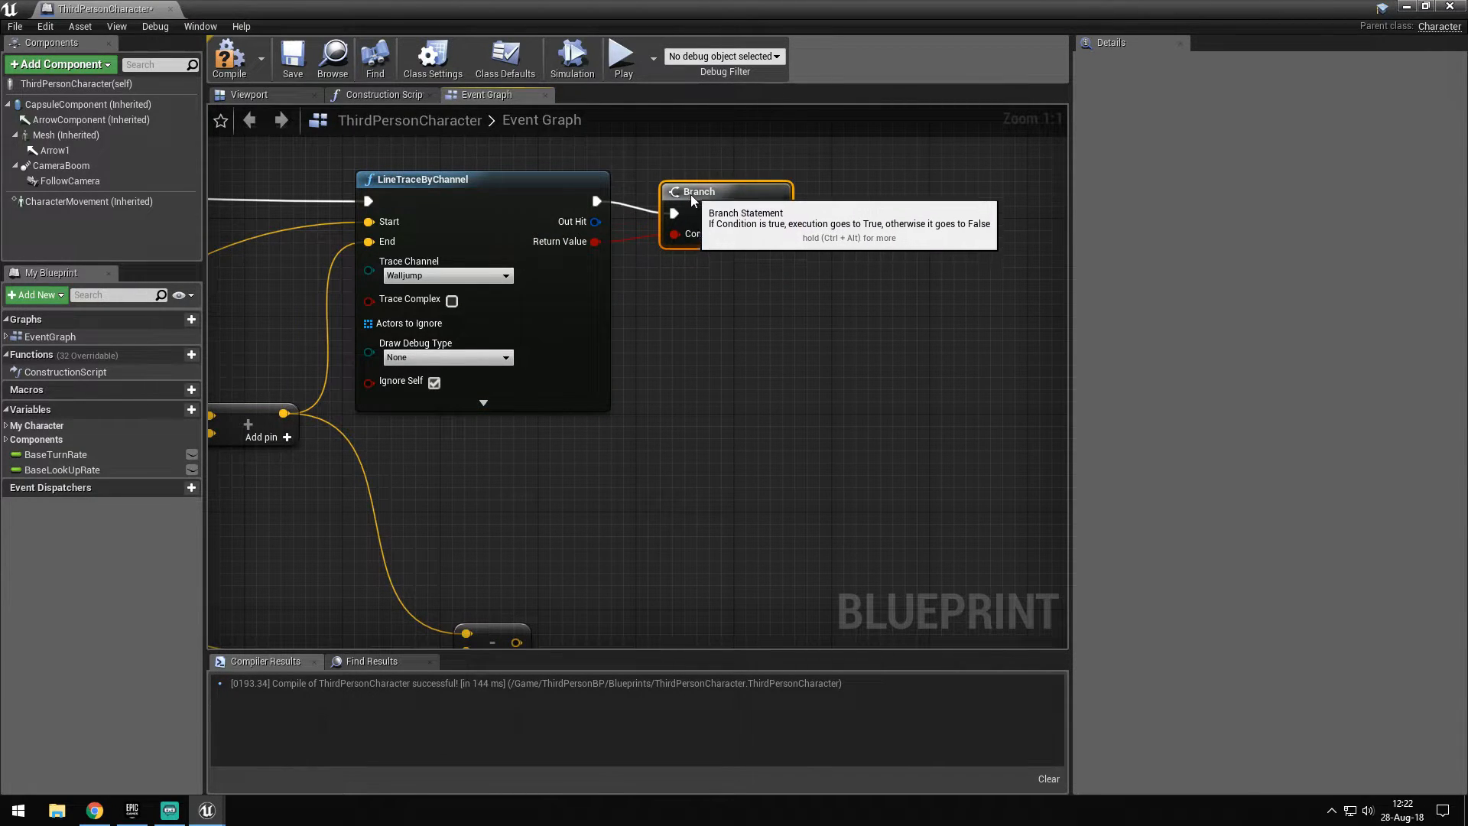
Feed the trace's Out Hit into a new Break Hit Result node
right_drag(642, 344, 545, 315)
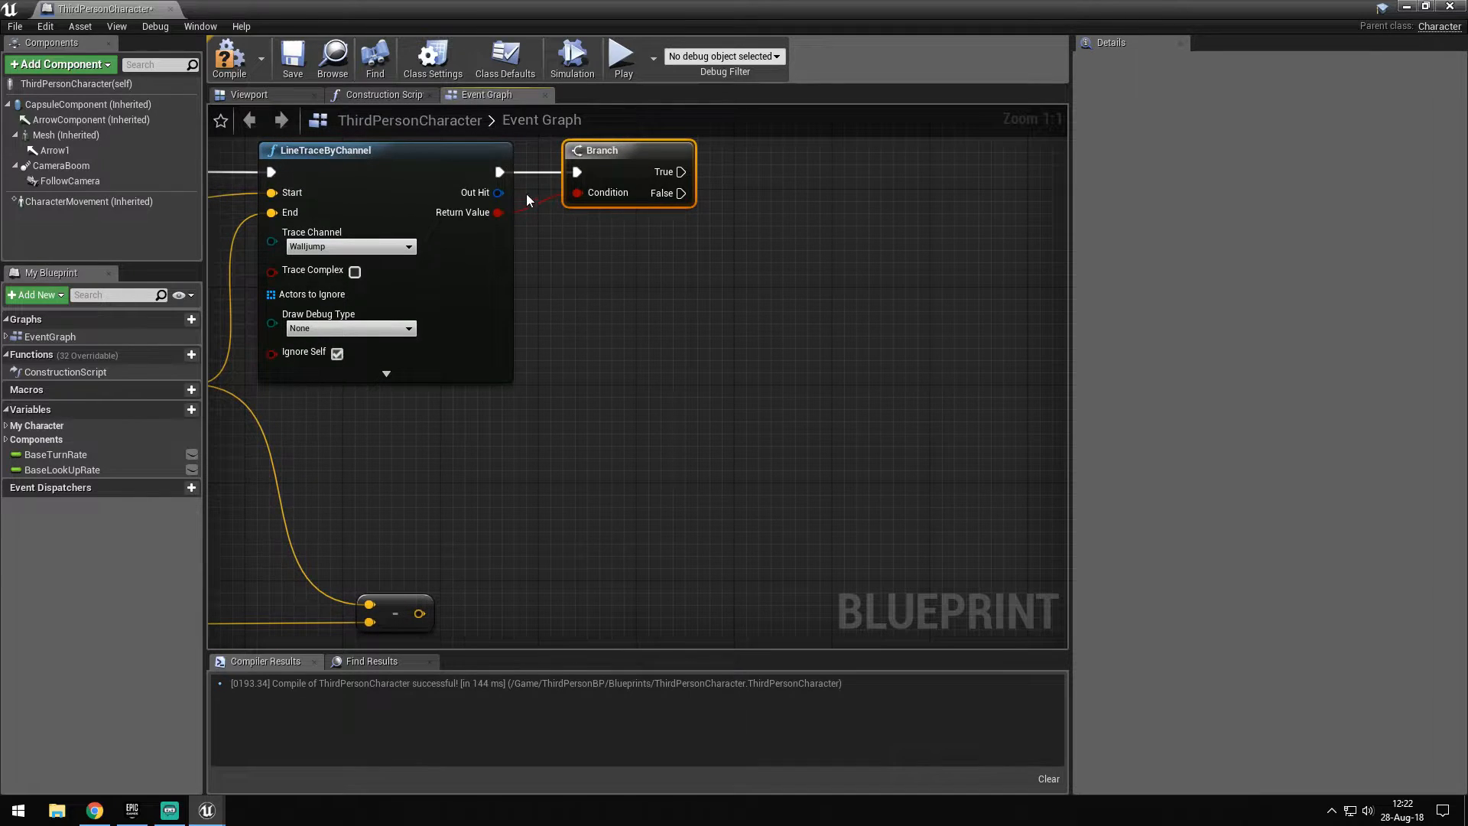
drag(499, 192, 595, 281)
text(break)
key(Return)
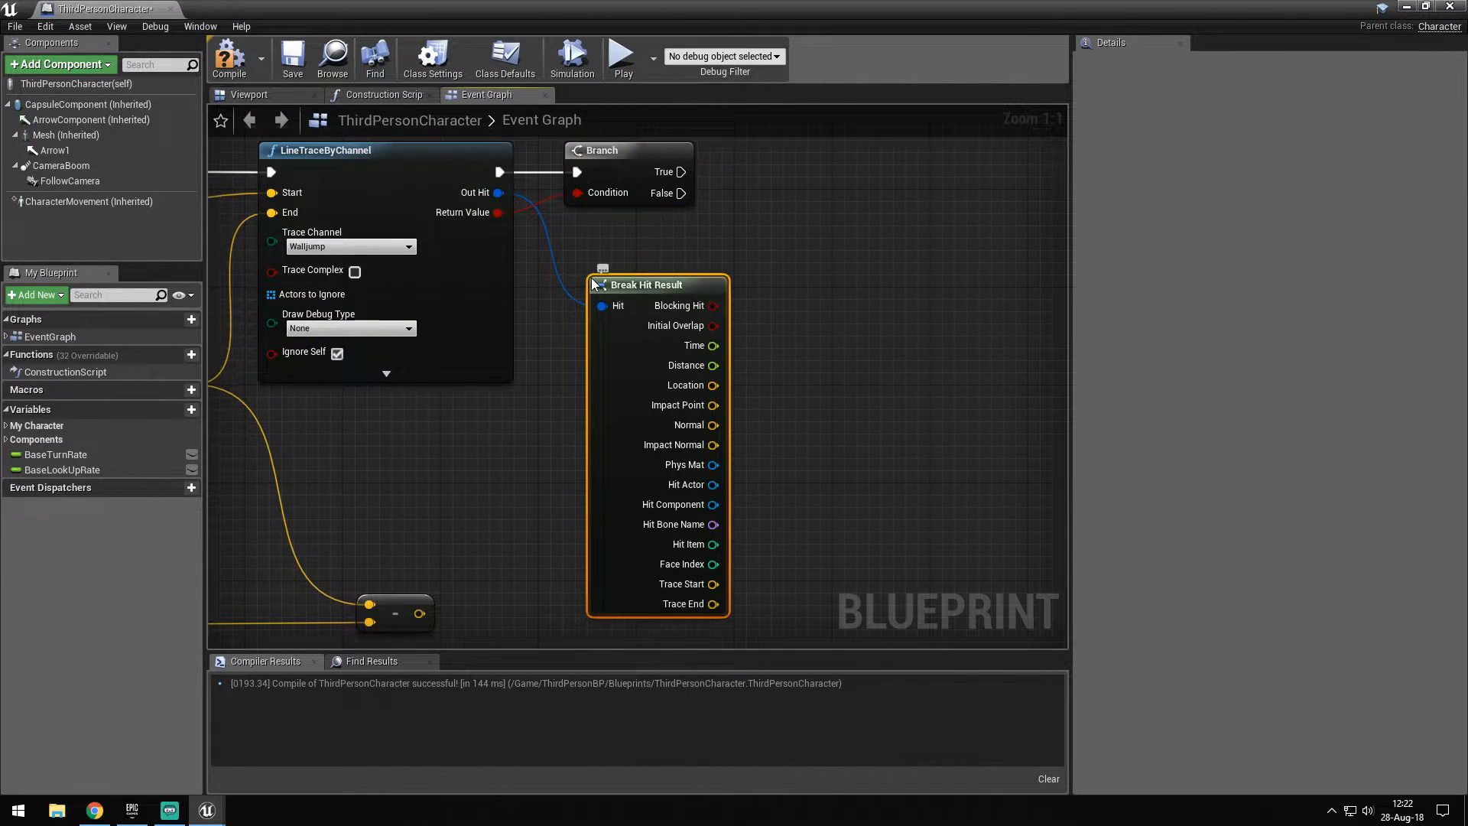
drag(653, 381, 640, 355)
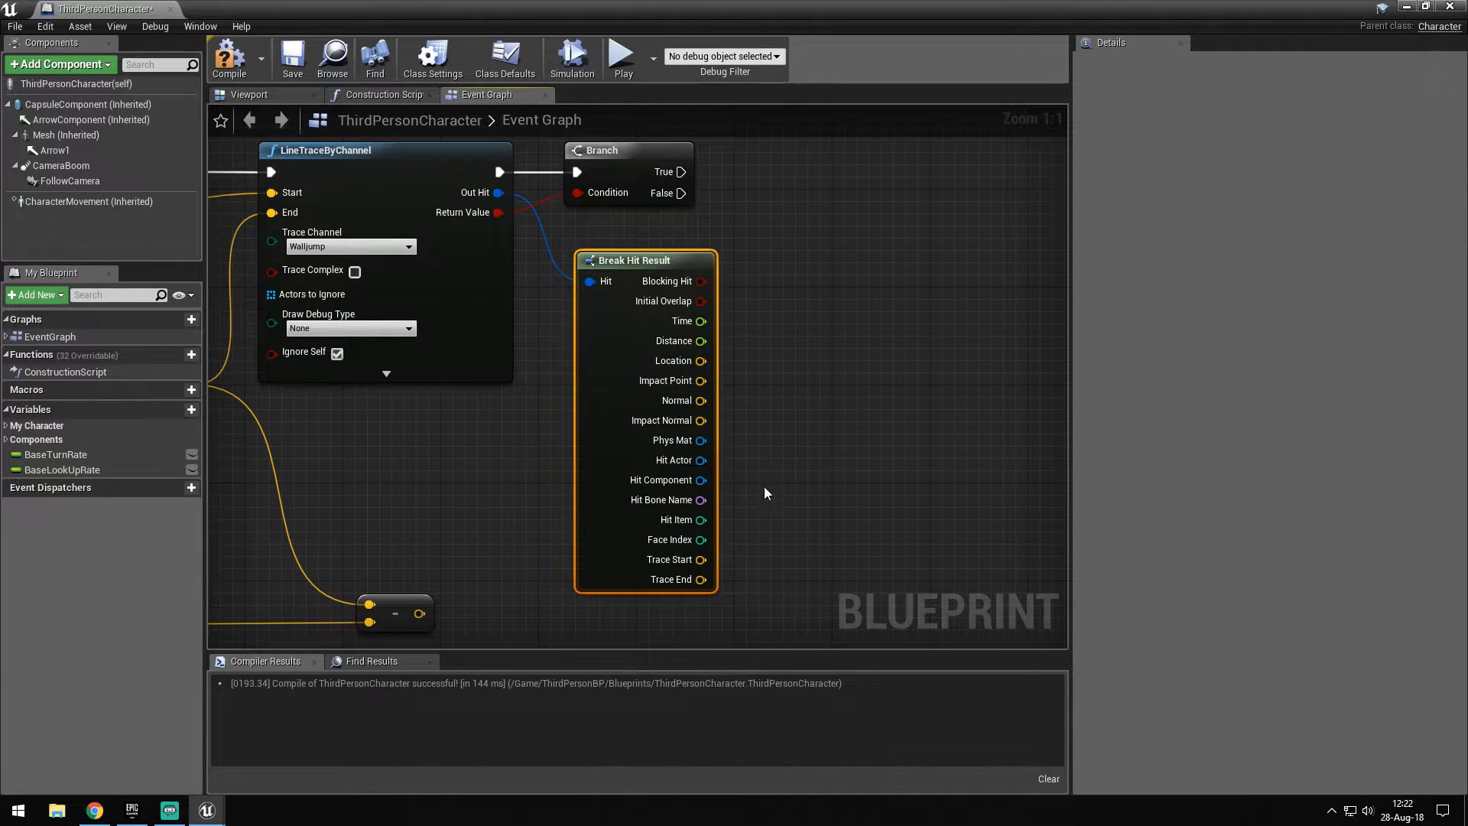
Move the vector subtraction node under Break Hit Result and drag out its result
right_drag(747, 482, 704, 367)
drag(340, 499, 625, 500)
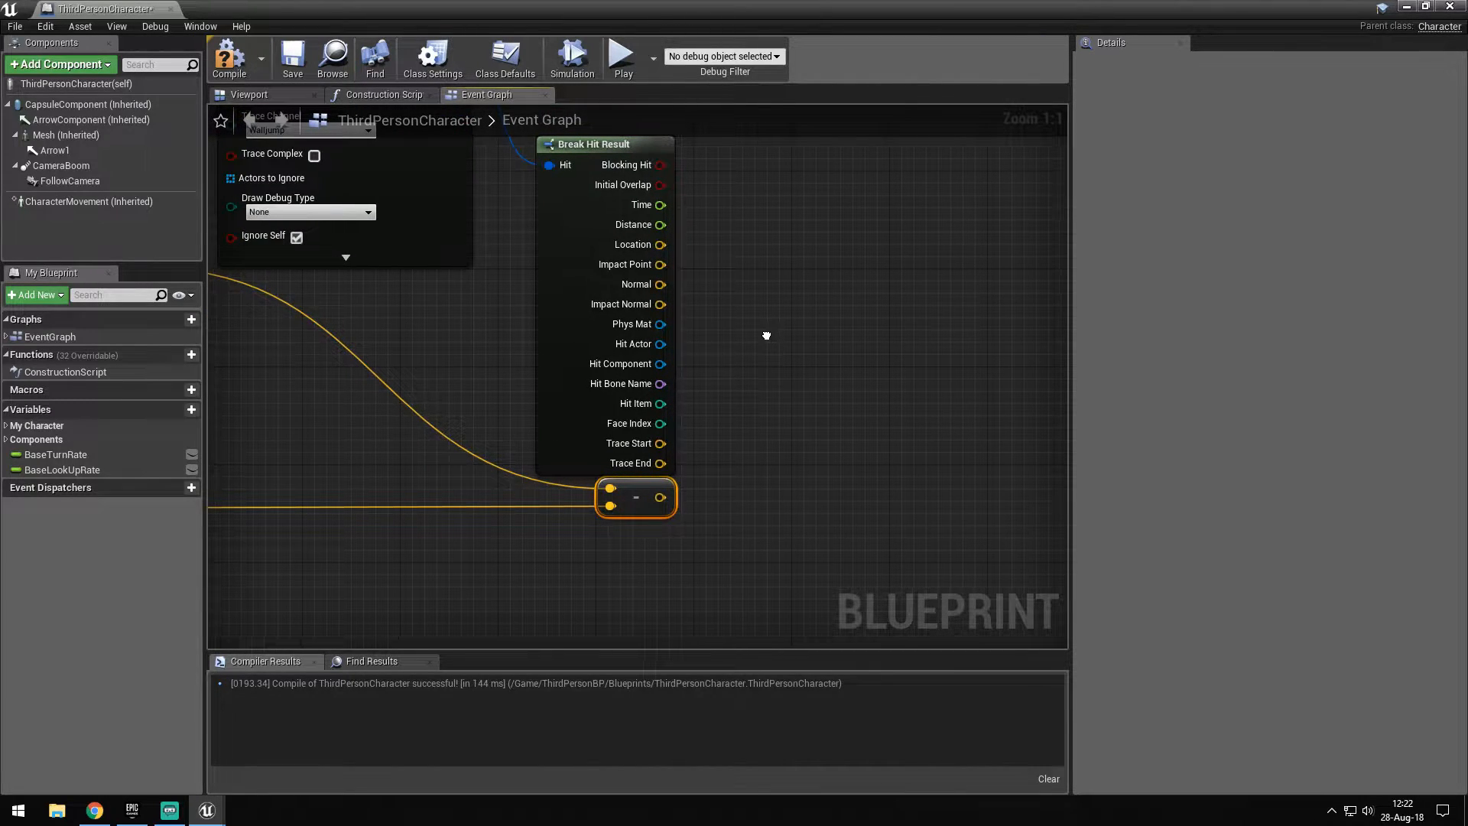
right_drag(766, 335, 738, 330)
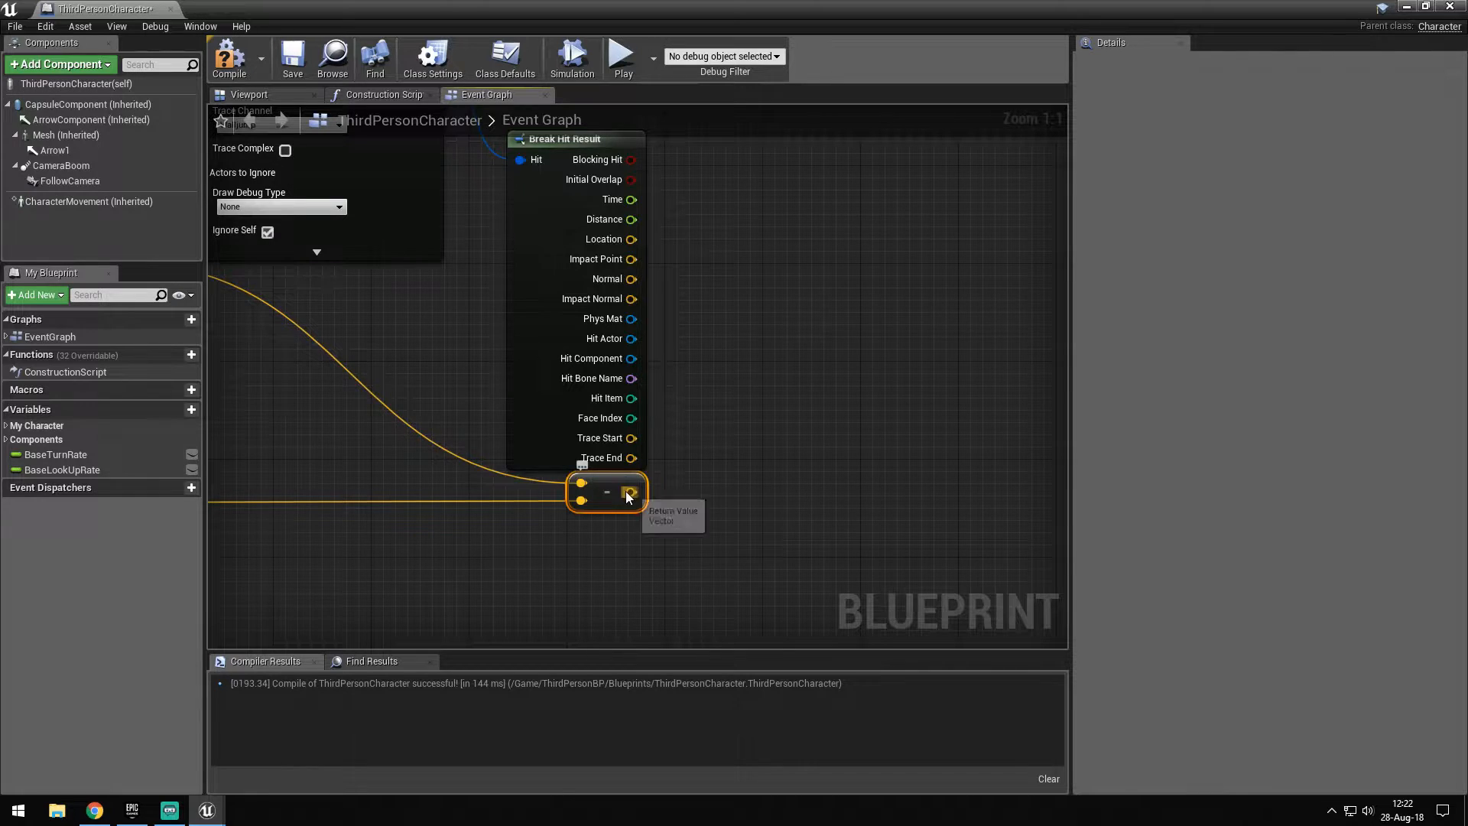
drag(629, 492, 894, 490)
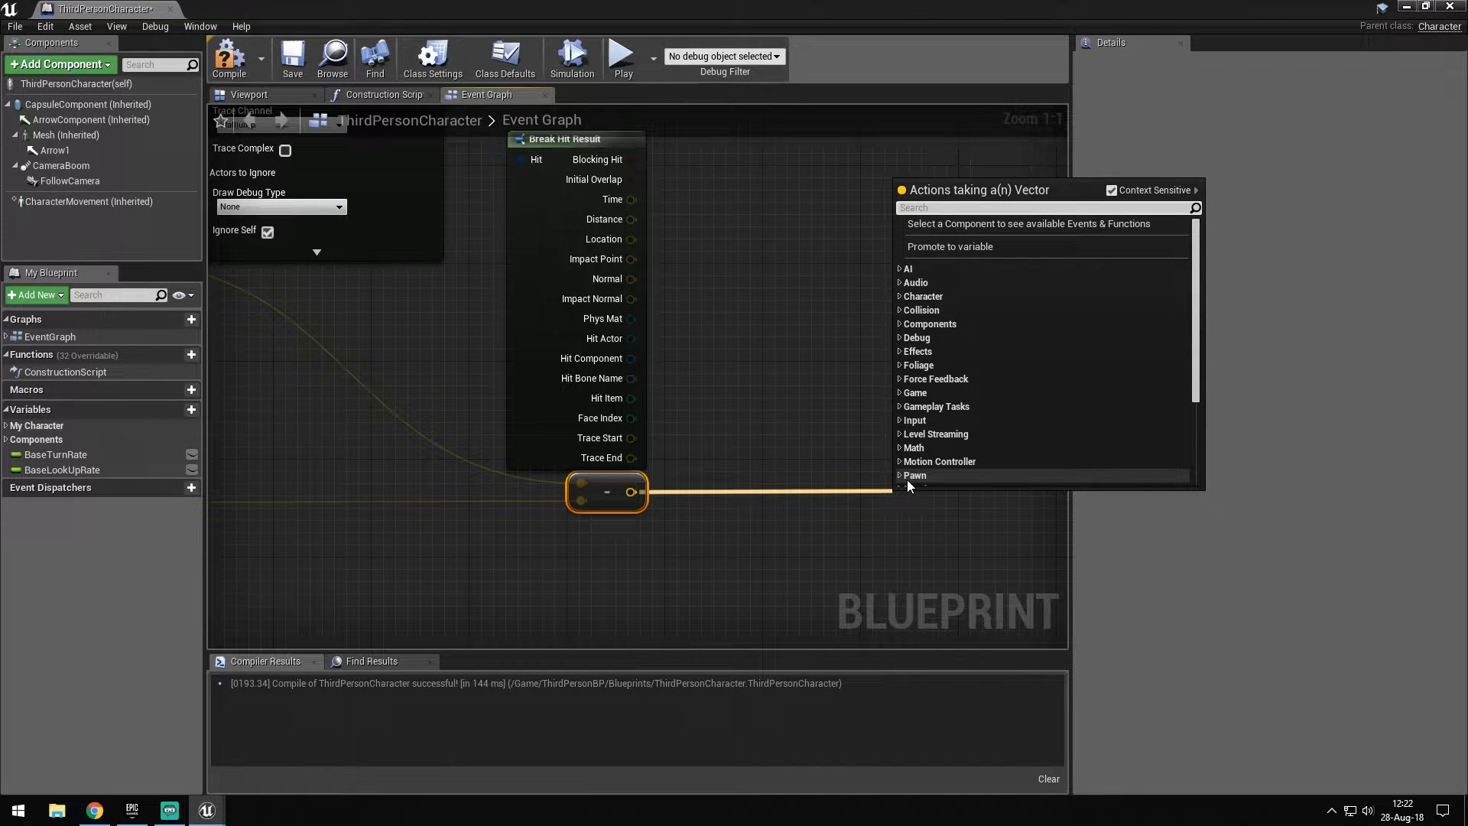
text(mirro)
Add Mirror Vector by Normal taking the subtraction result and the hit's Impact Normal
key(Return)
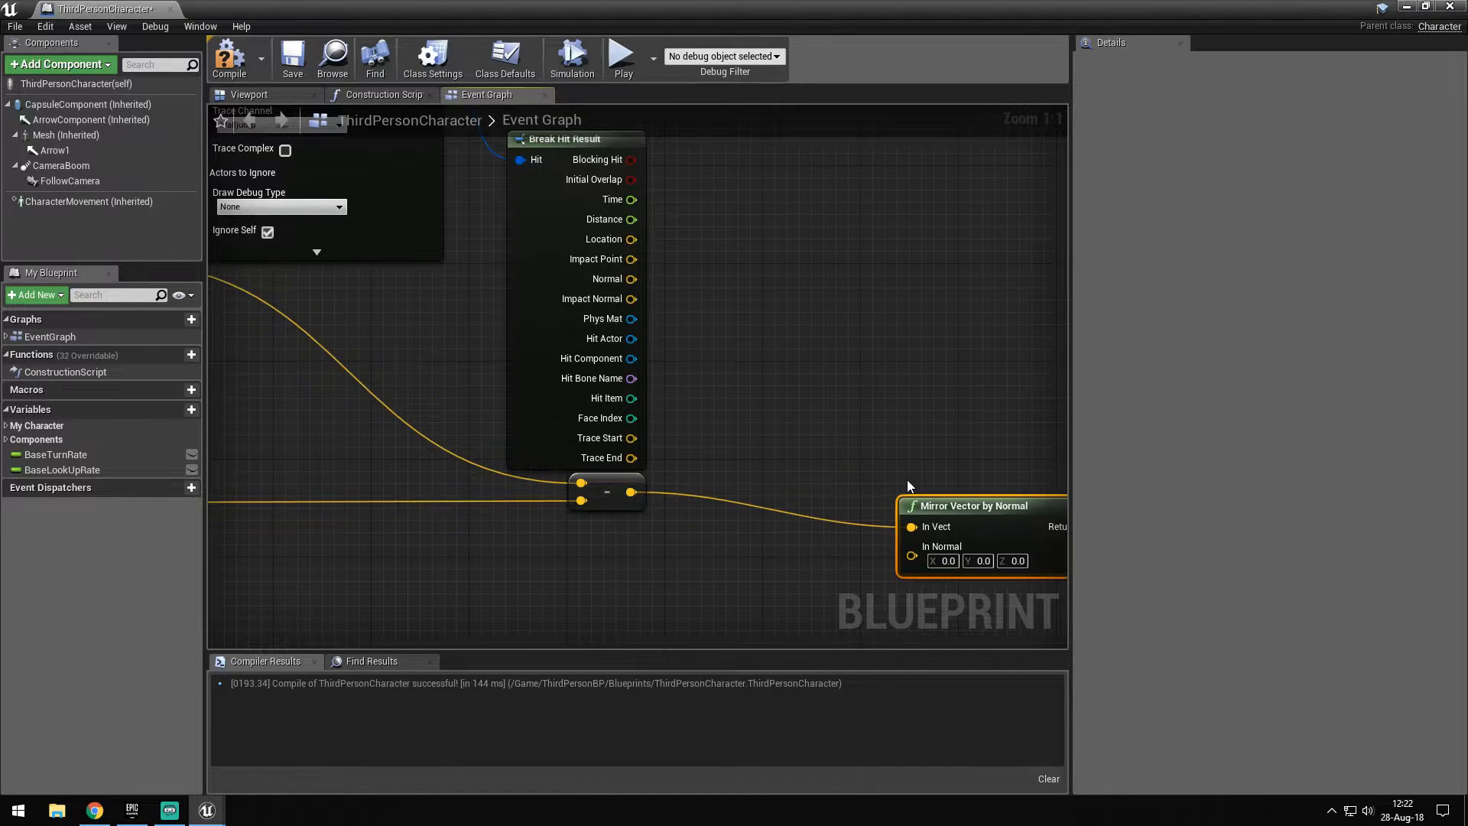
drag(987, 473, 907, 475)
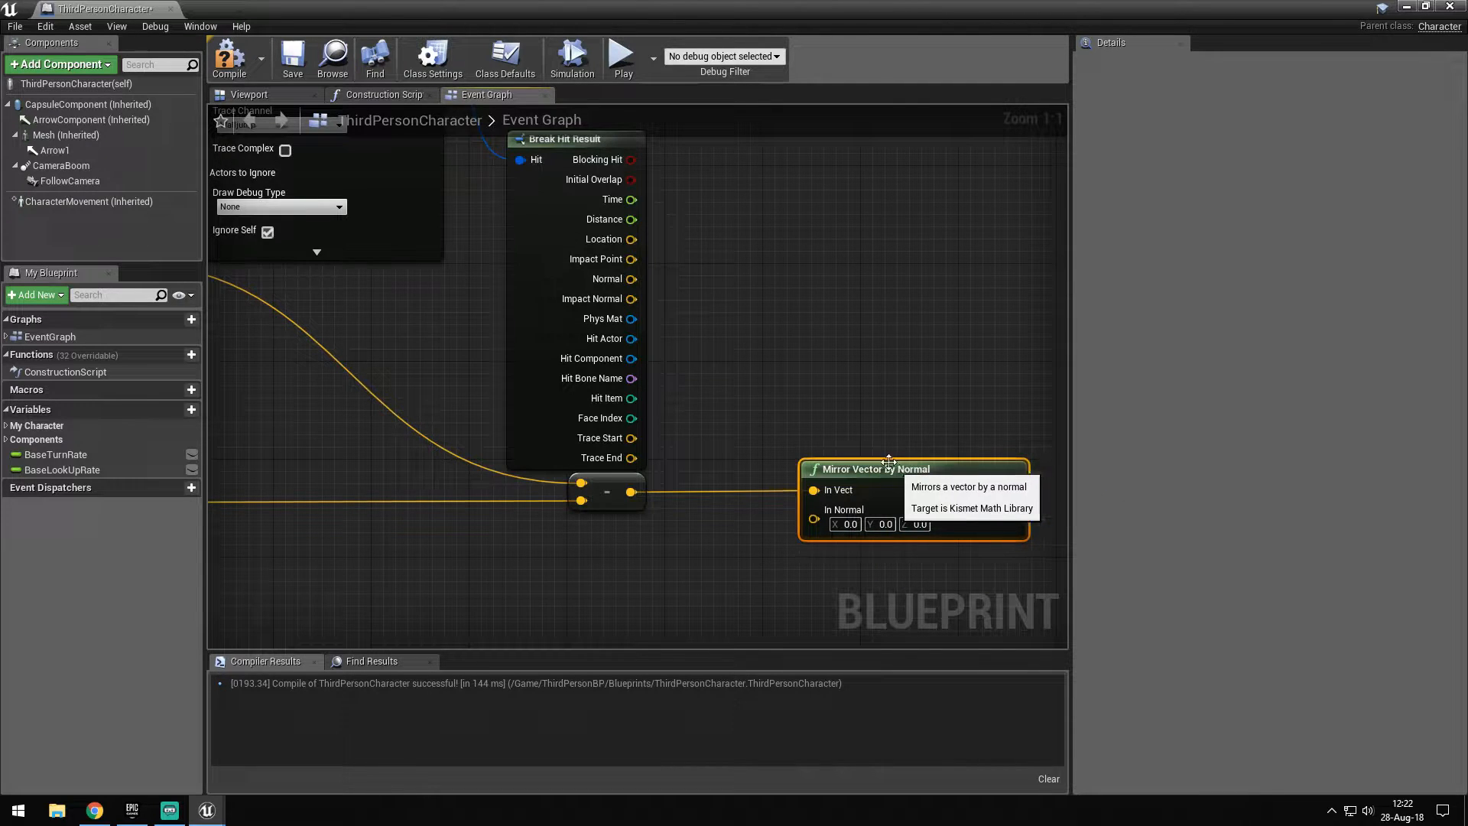
right_drag(713, 320, 703, 358)
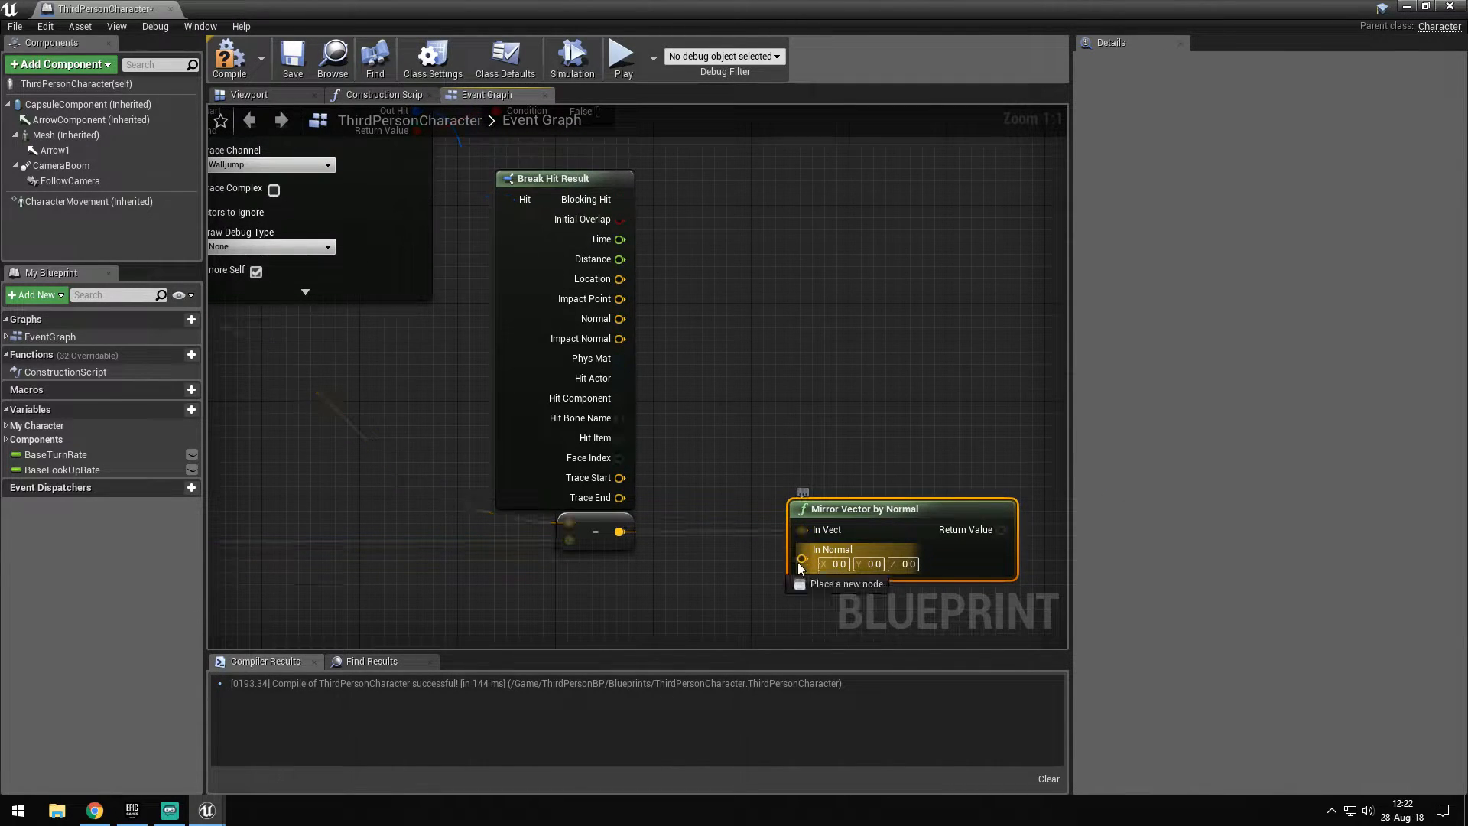
mouse_move(803, 558)
mouse_down()
mouse_move(631, 320)
mouse_move(619, 341)
mouse_up()
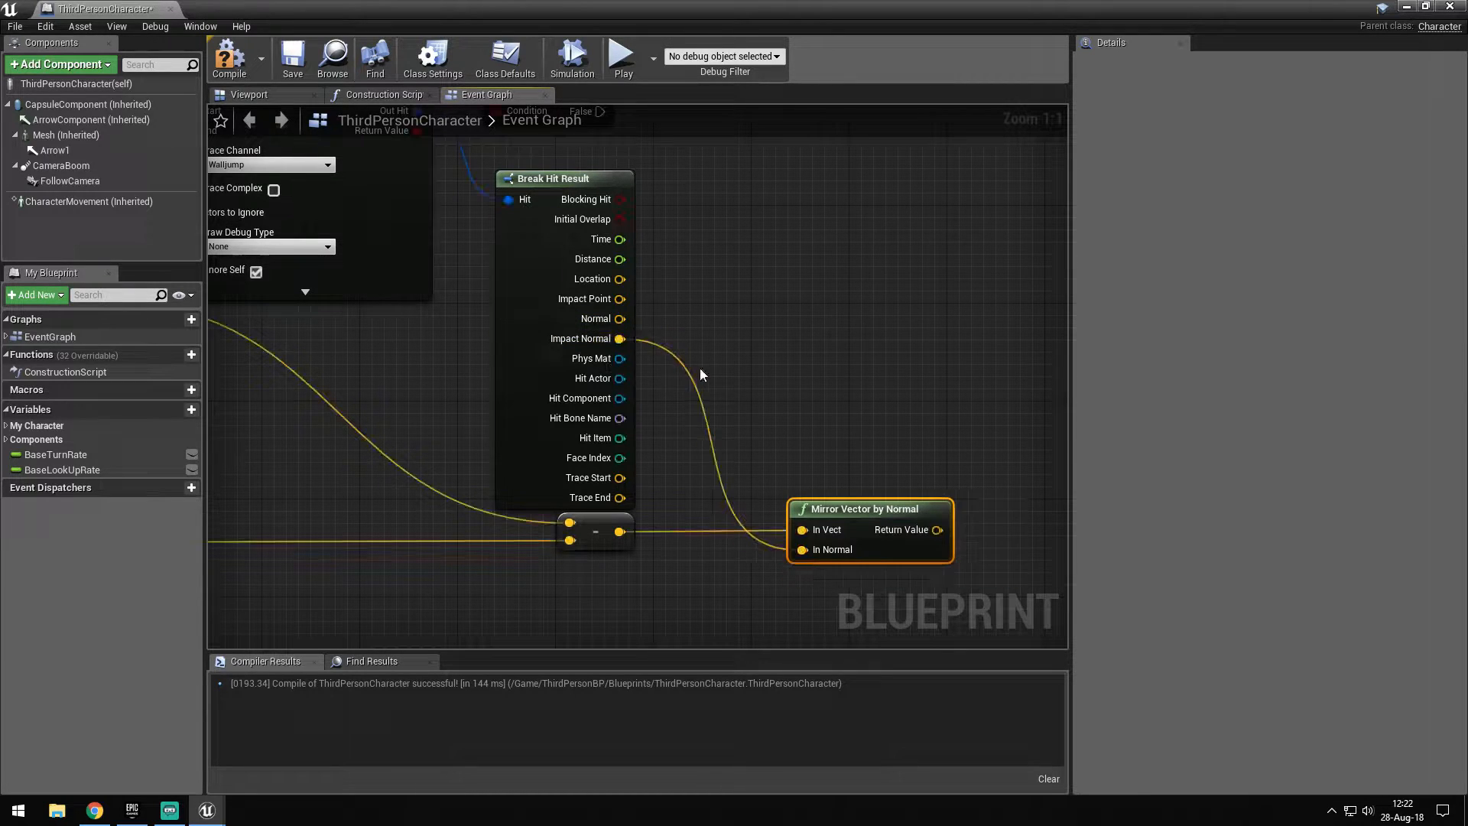
drag(849, 508, 784, 529)
scroll(784, 528, down, 2)
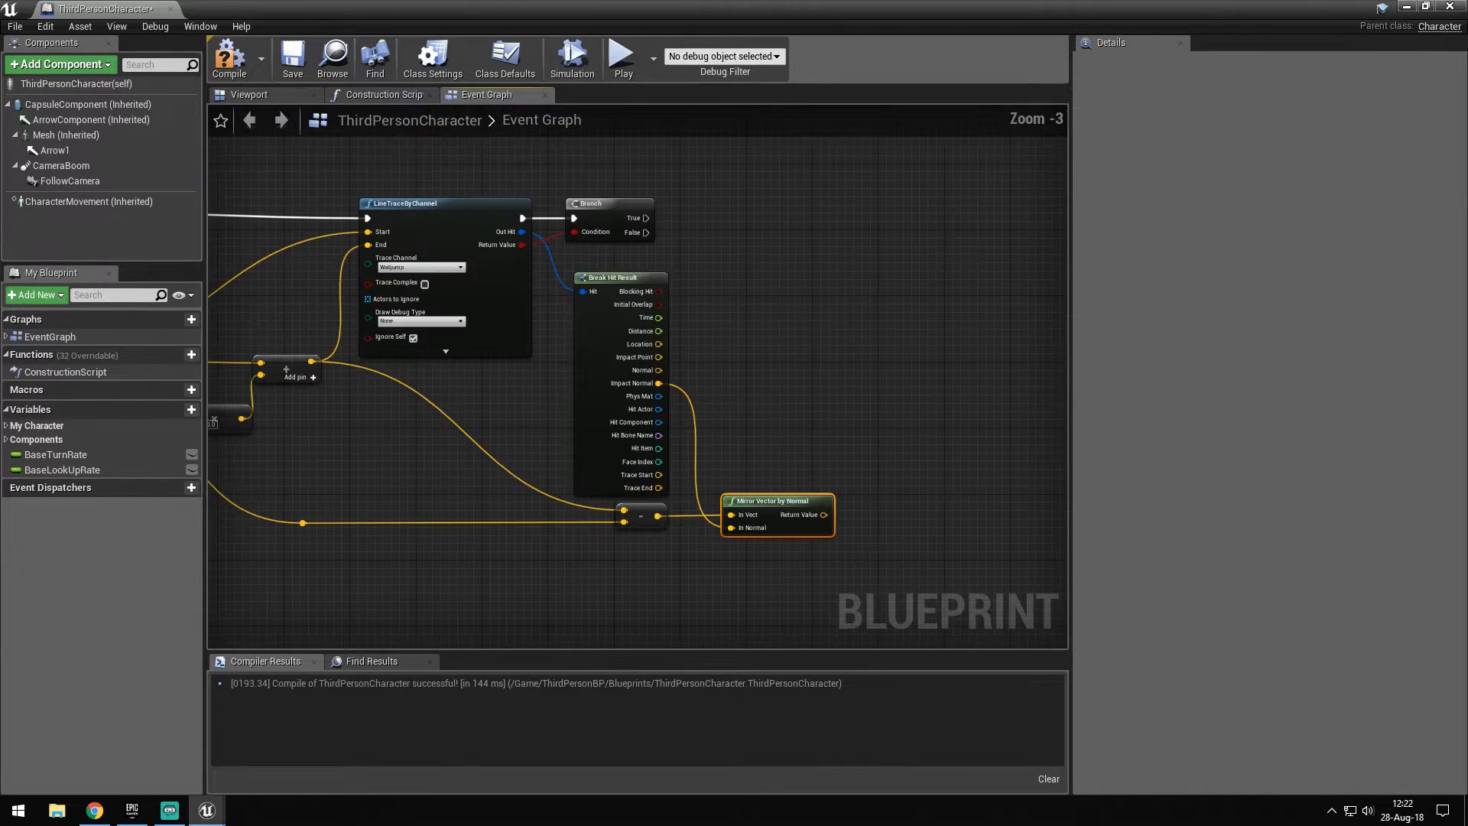
scroll(784, 528, down, 2)
scroll(784, 528, down, 1)
scroll(896, 501, up, 3)
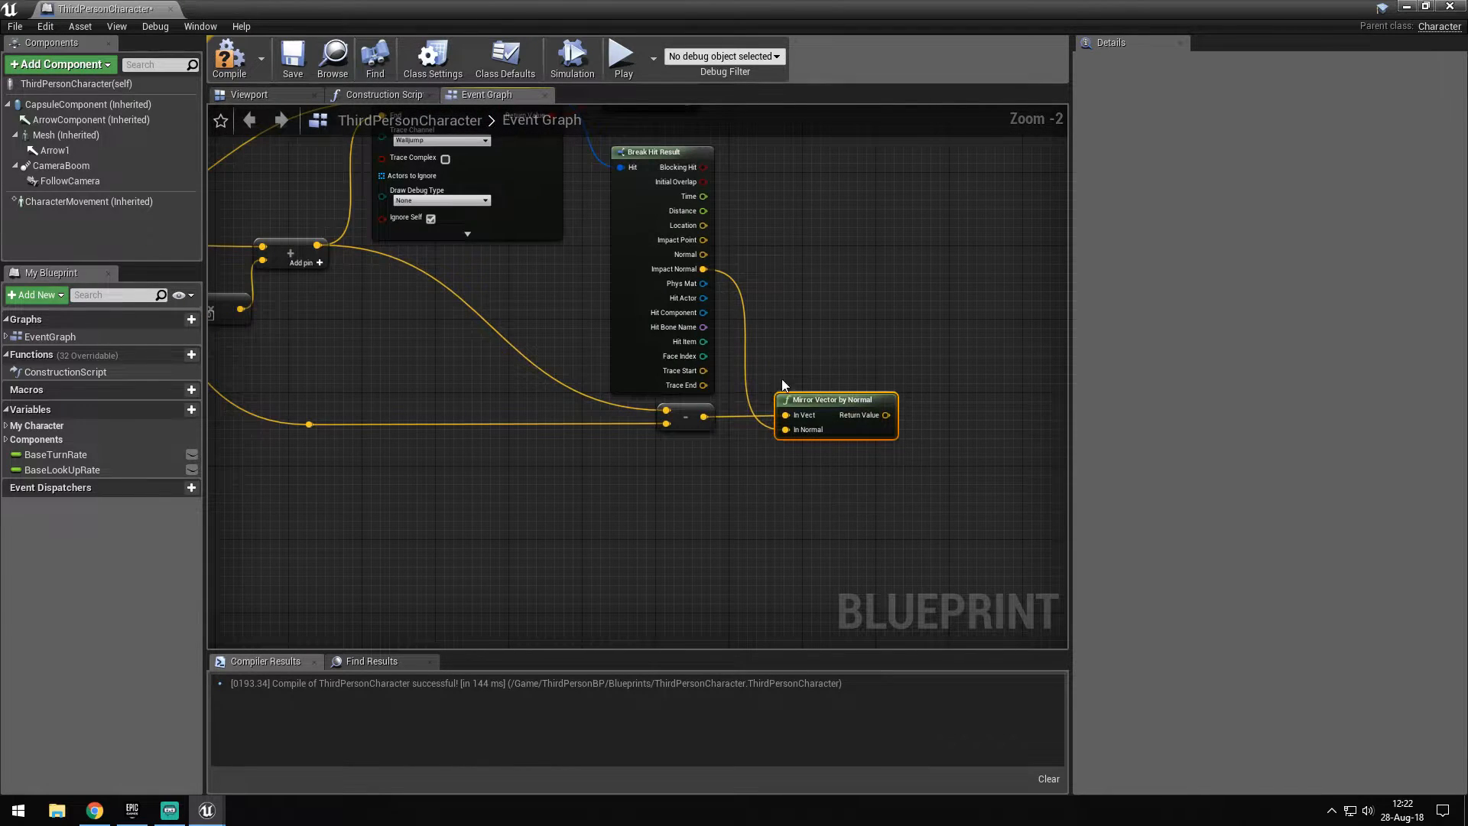
Recompile the character Blueprint and select empty graph space for the next nodes
right_drag(896, 501, 918, 420)
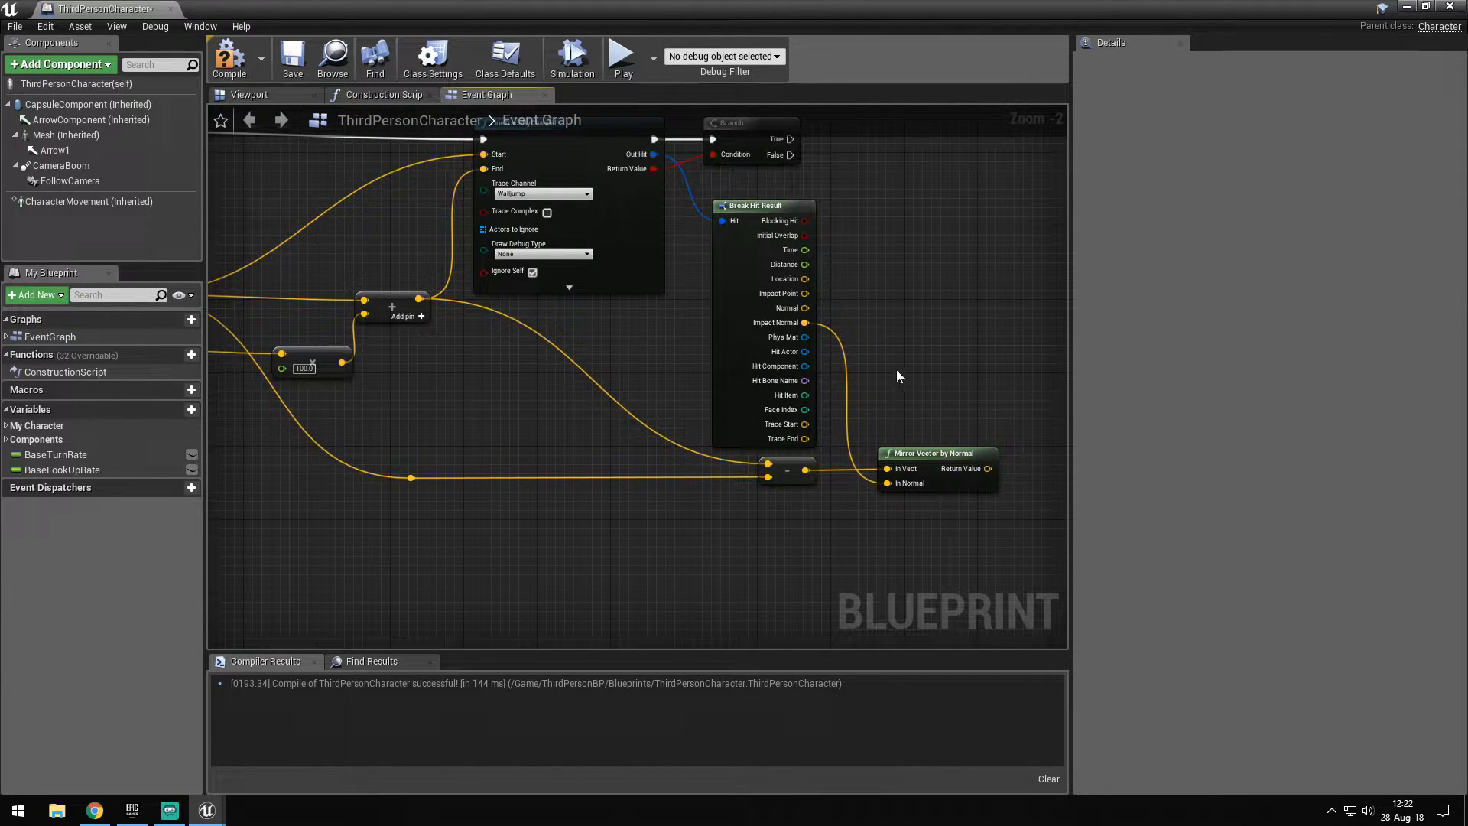
click(229, 57)
right_drag(928, 425, 519, 433)
drag(599, 239, 613, 502)
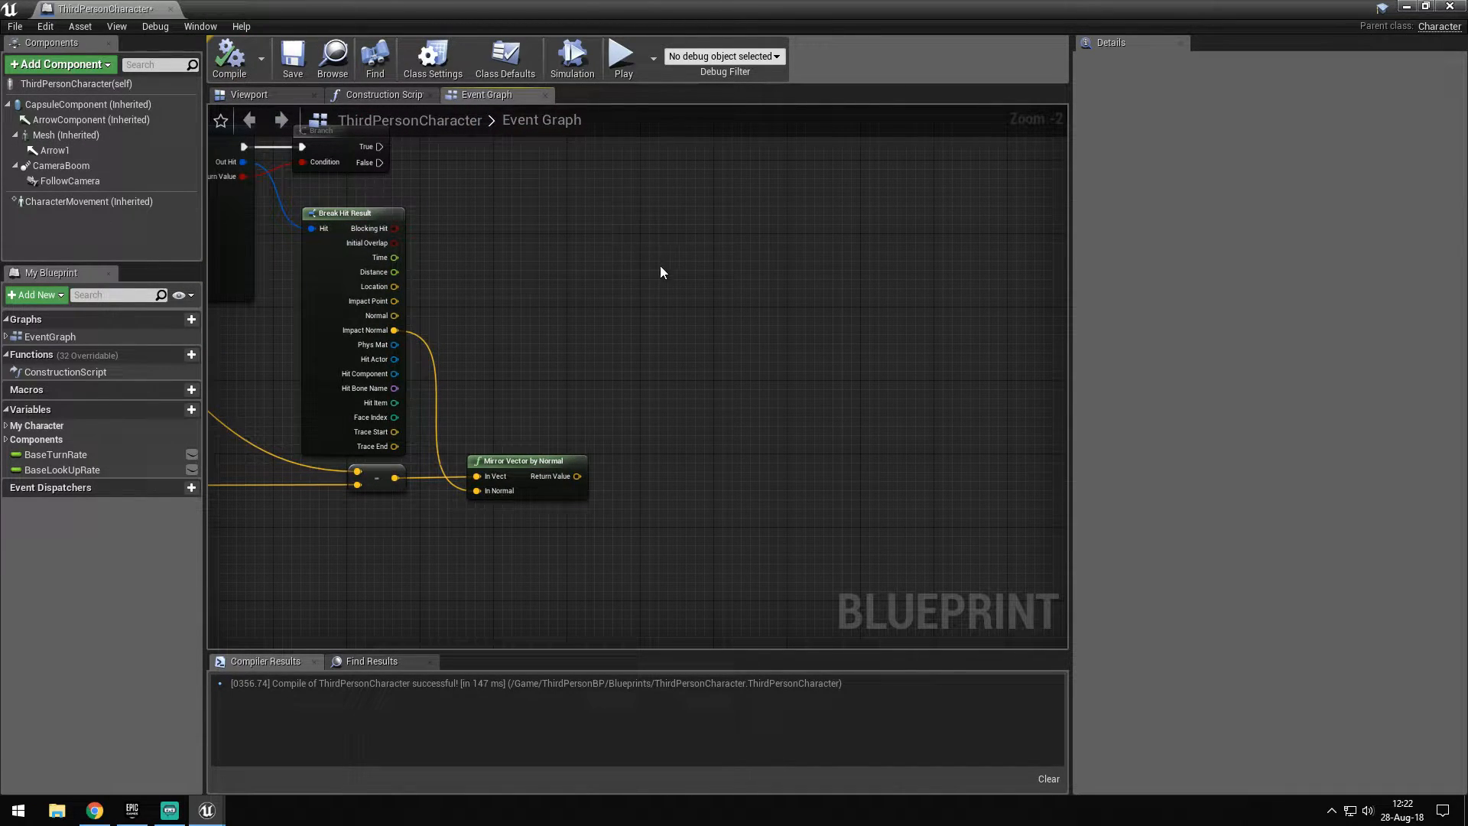
key(c)
mouse_move(887, 301)
mouse_down()
mouse_move(671, 302)
mouse_move(670, 518)
mouse_up()
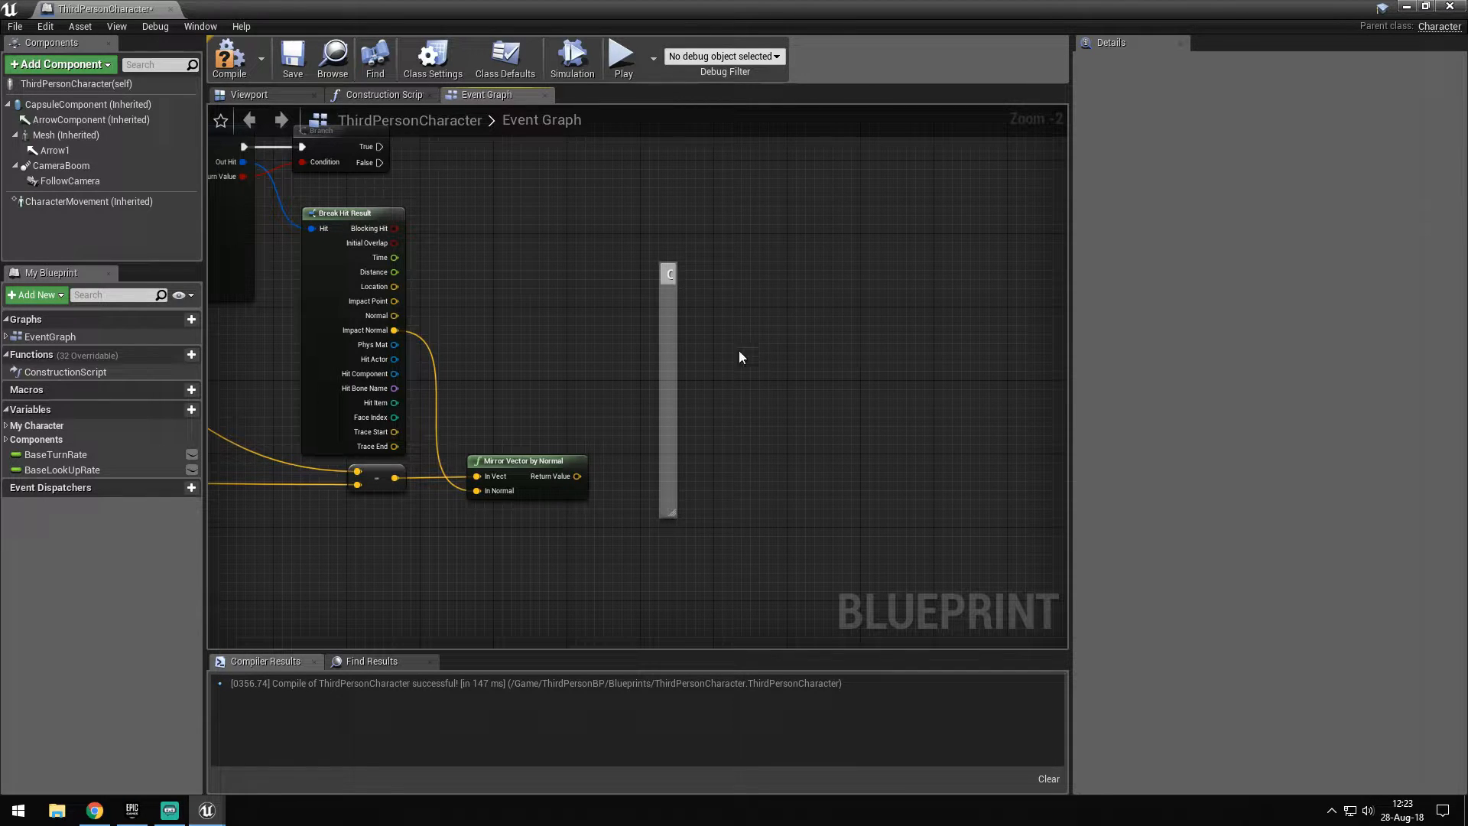
drag(803, 580, 609, 253)
key(Delete)
right_drag(735, 302, 723, 274)
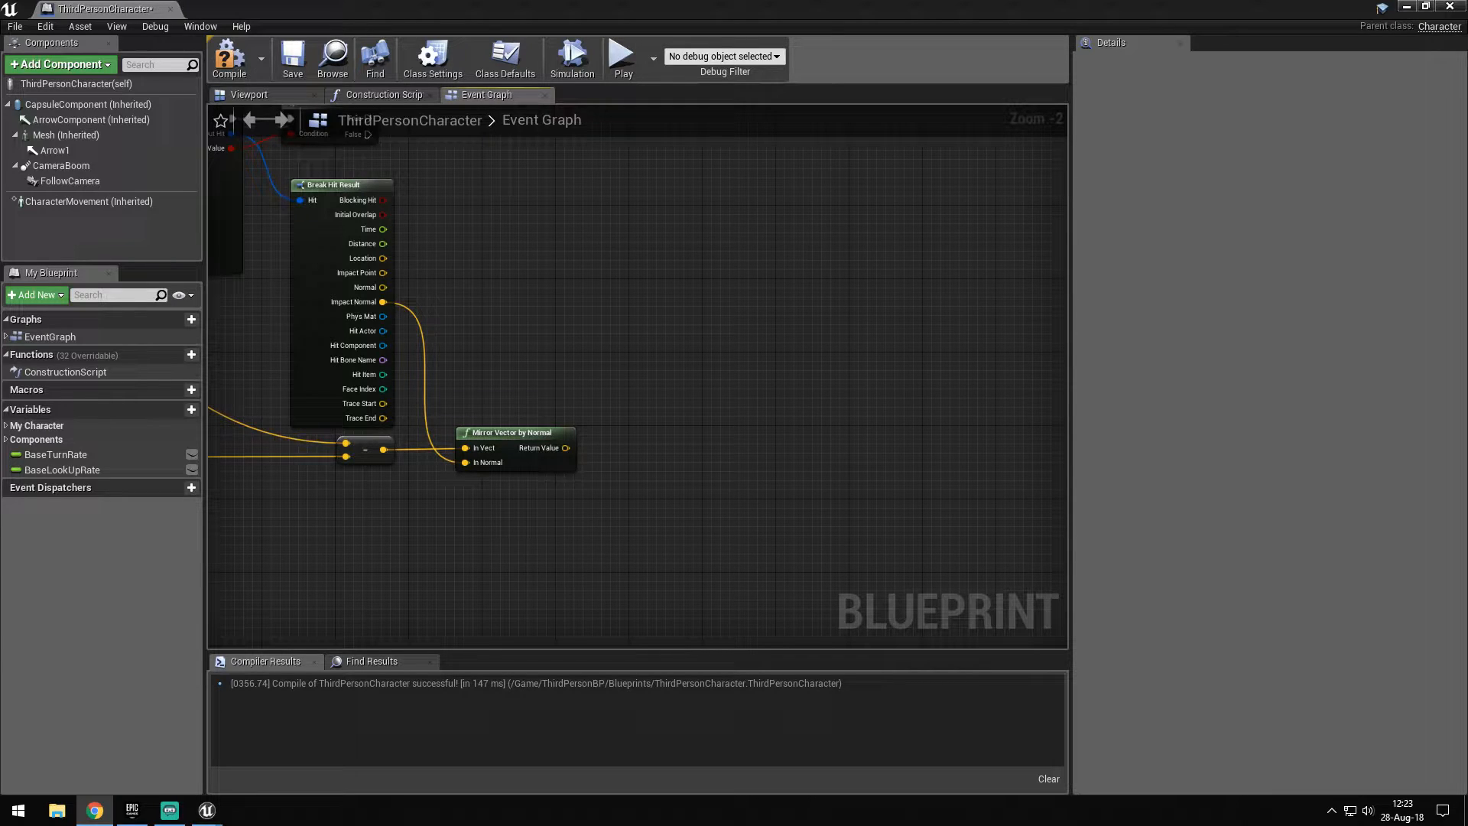
Normalize the mirrored vector with a Normalize node
right_drag(417, 277, 432, 331)
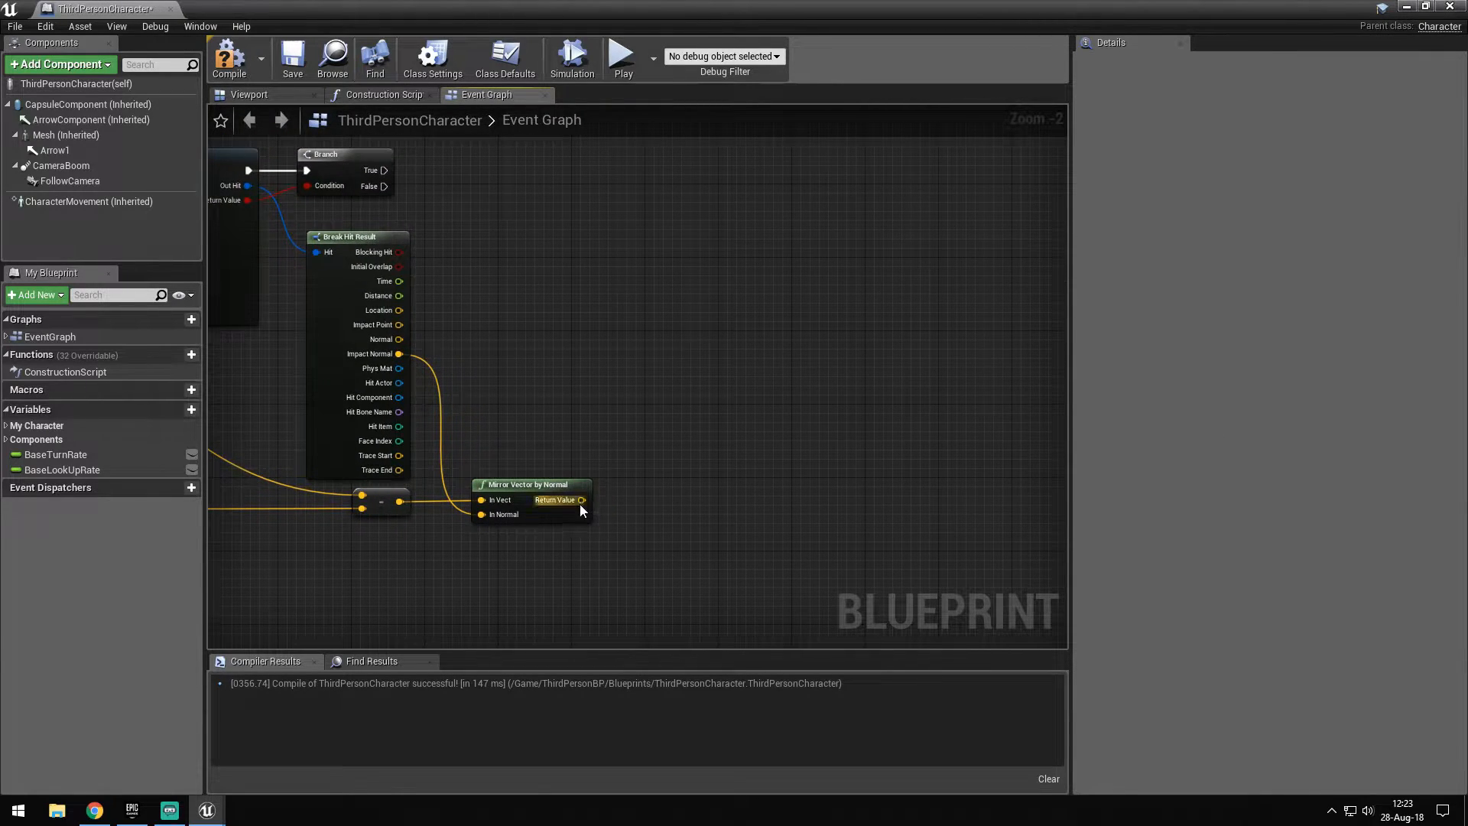
drag(582, 500, 640, 401)
text(normal)
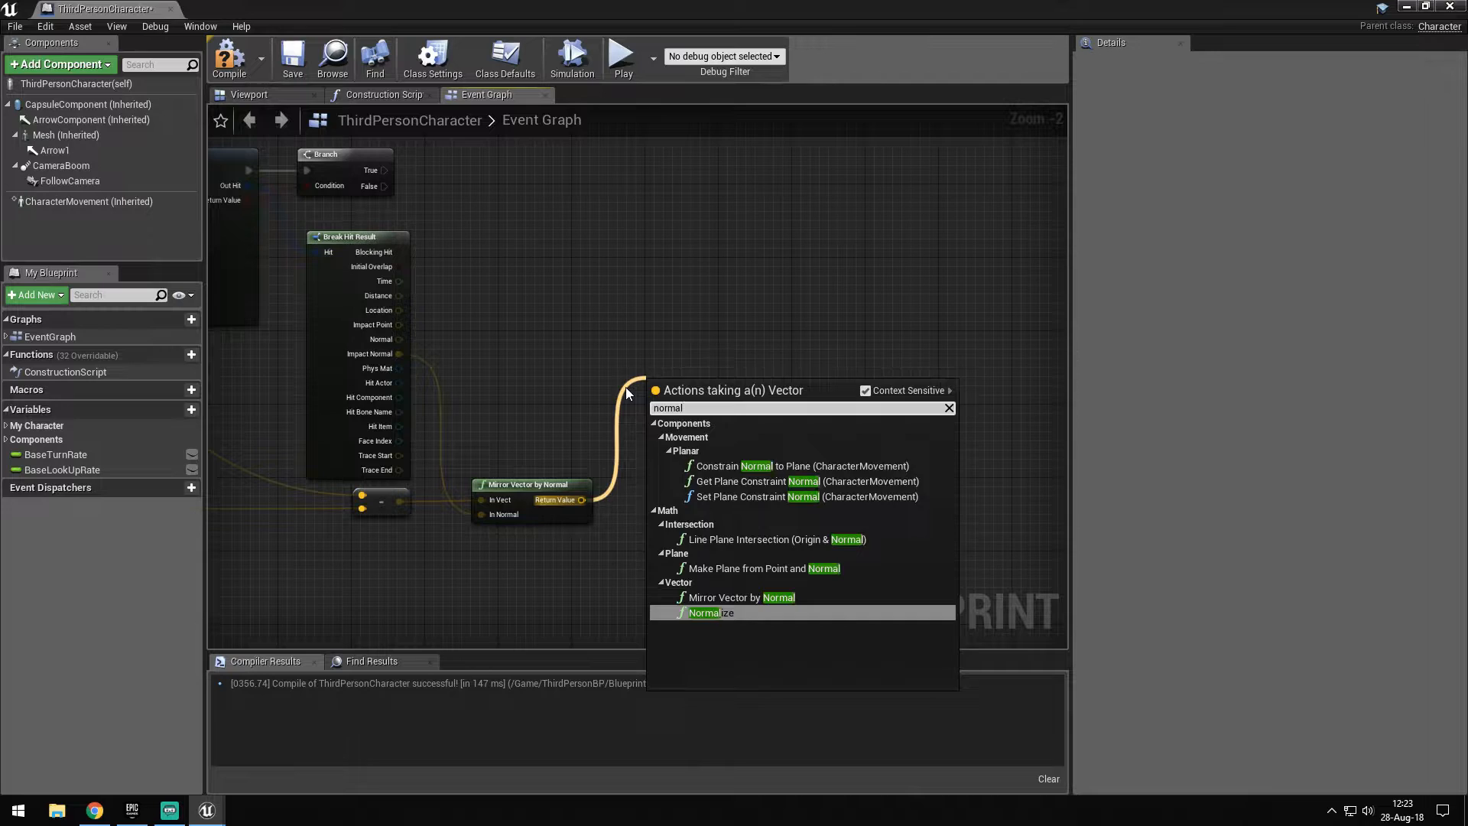
key(Return)
drag(654, 393, 647, 365)
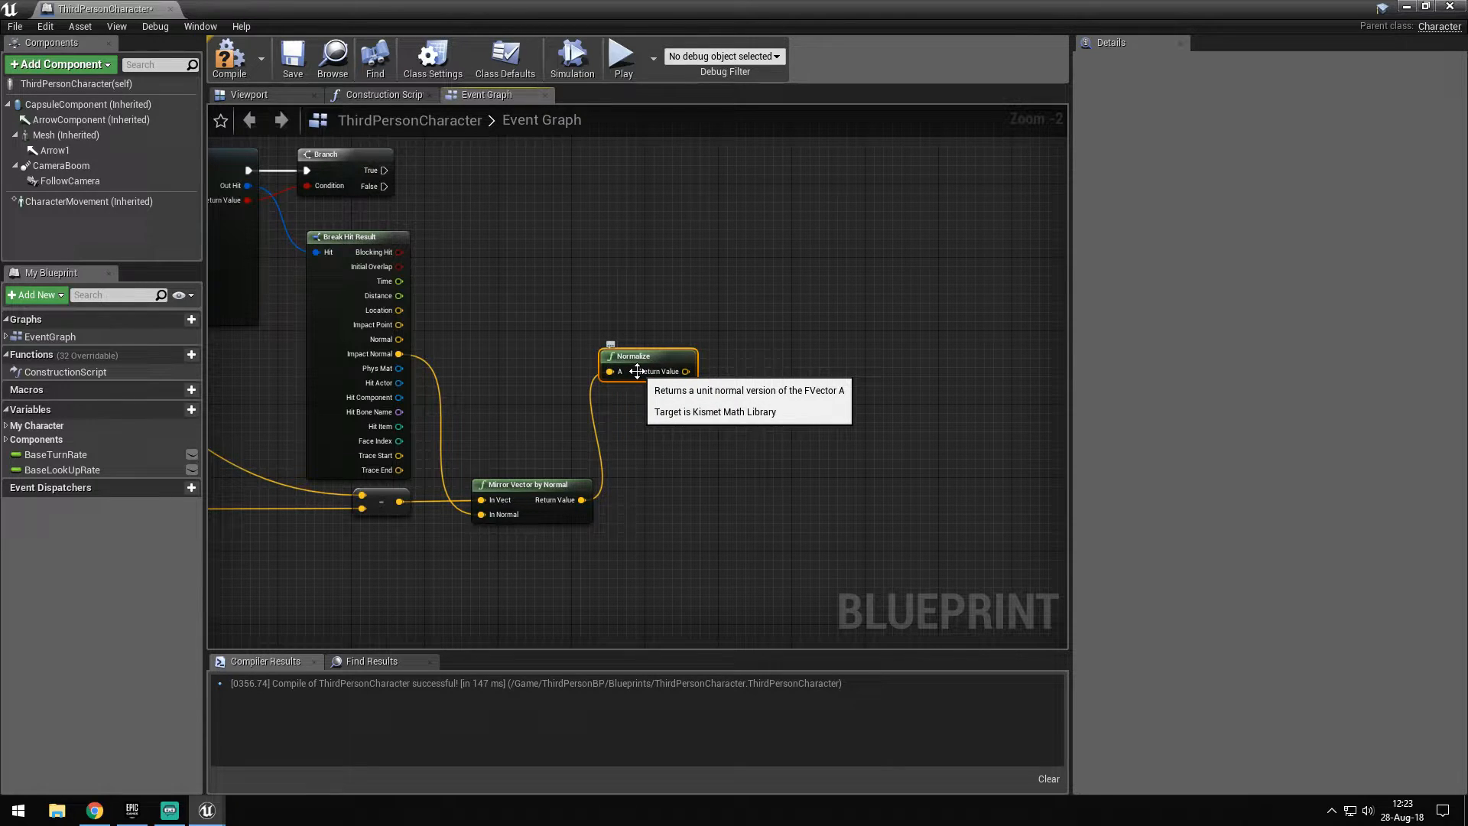
Scale the normalized vector by 1000 with a vector × float node and drop in a Character Movement reference
right_drag(891, 396, 781, 379)
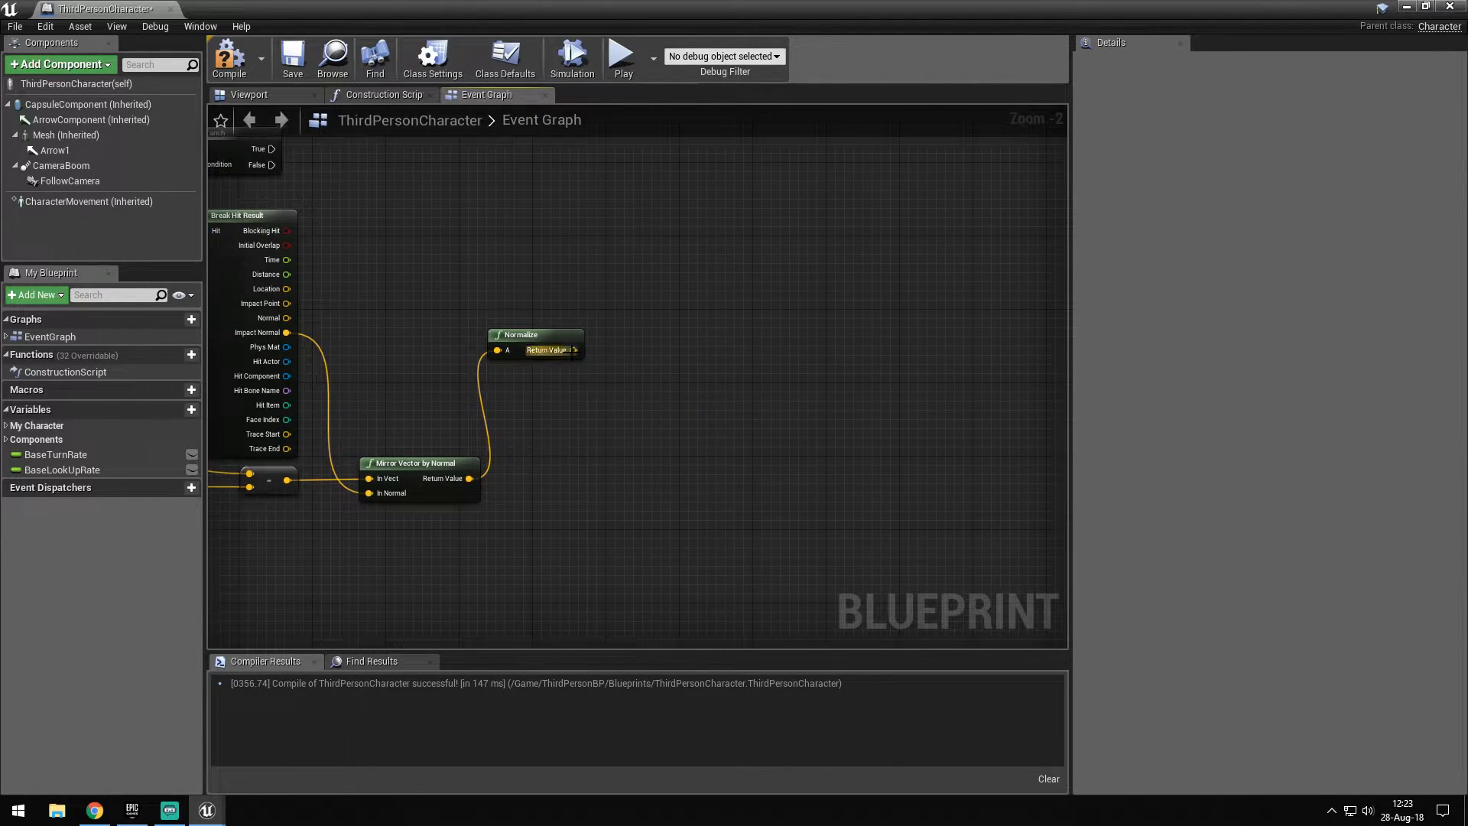
drag(573, 351, 676, 339)
text(*)
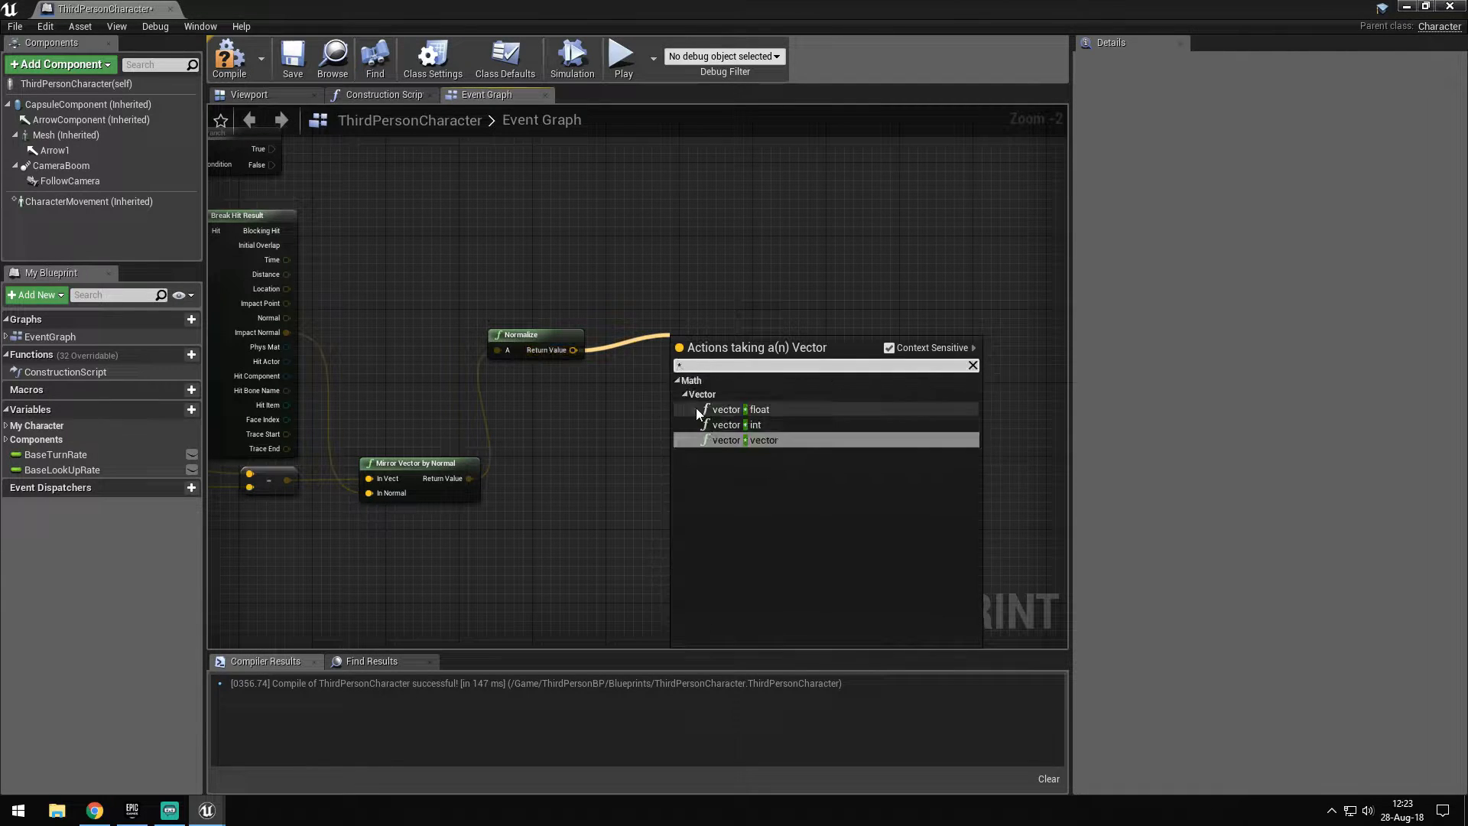
click(768, 440)
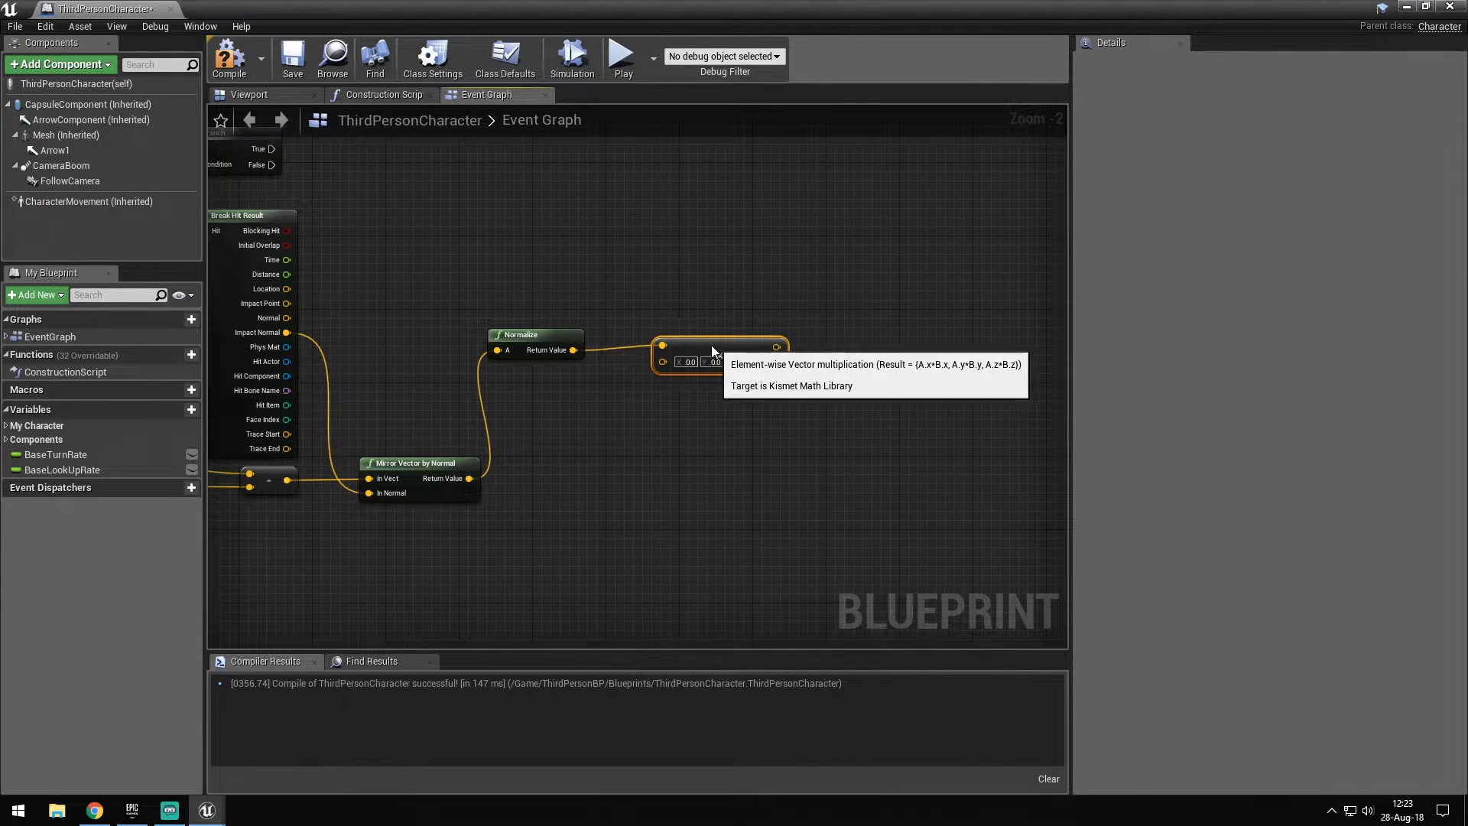
key(Delete)
drag(573, 351, 689, 345)
text(*)
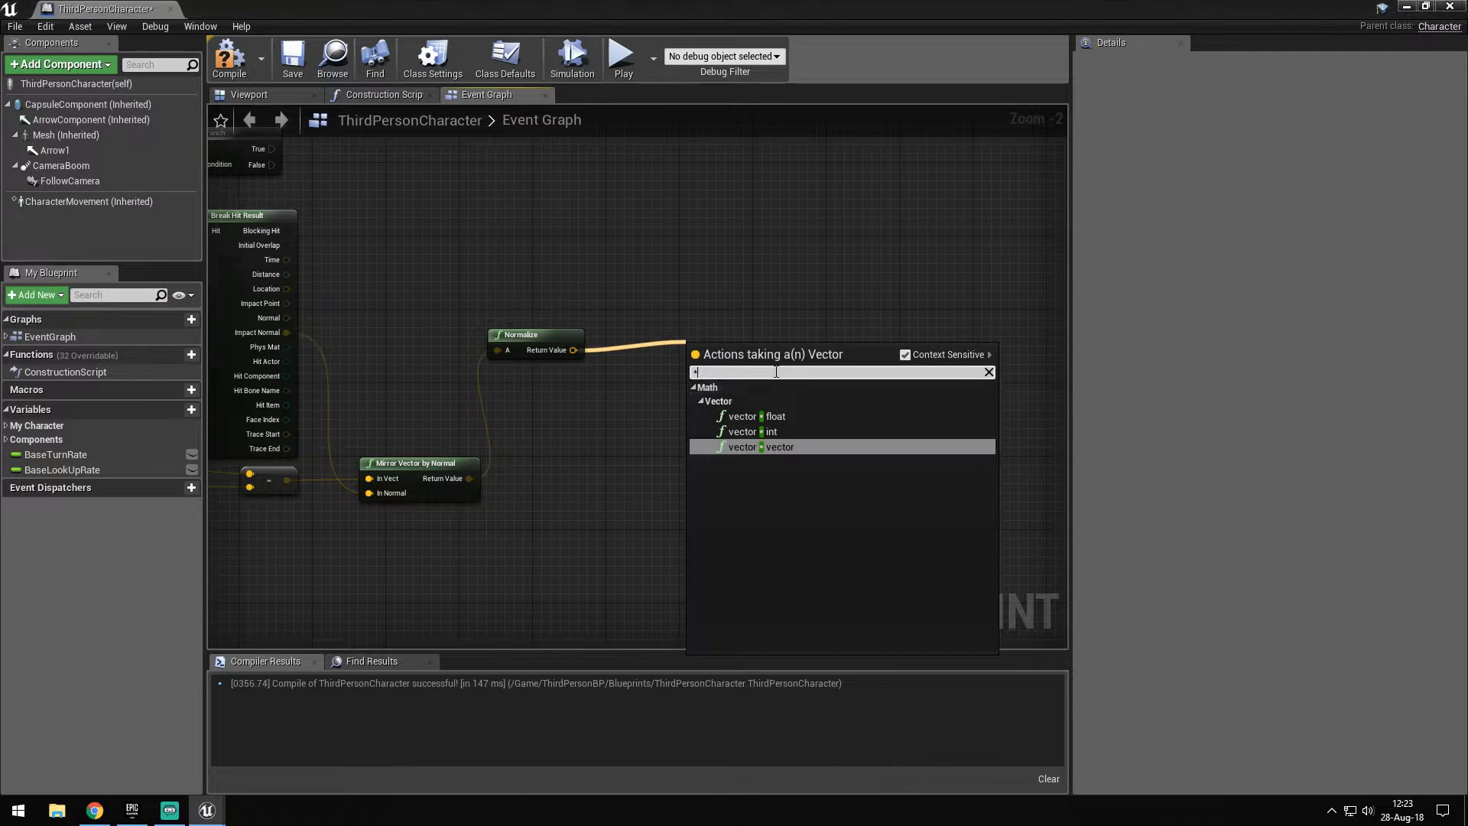
click(772, 415)
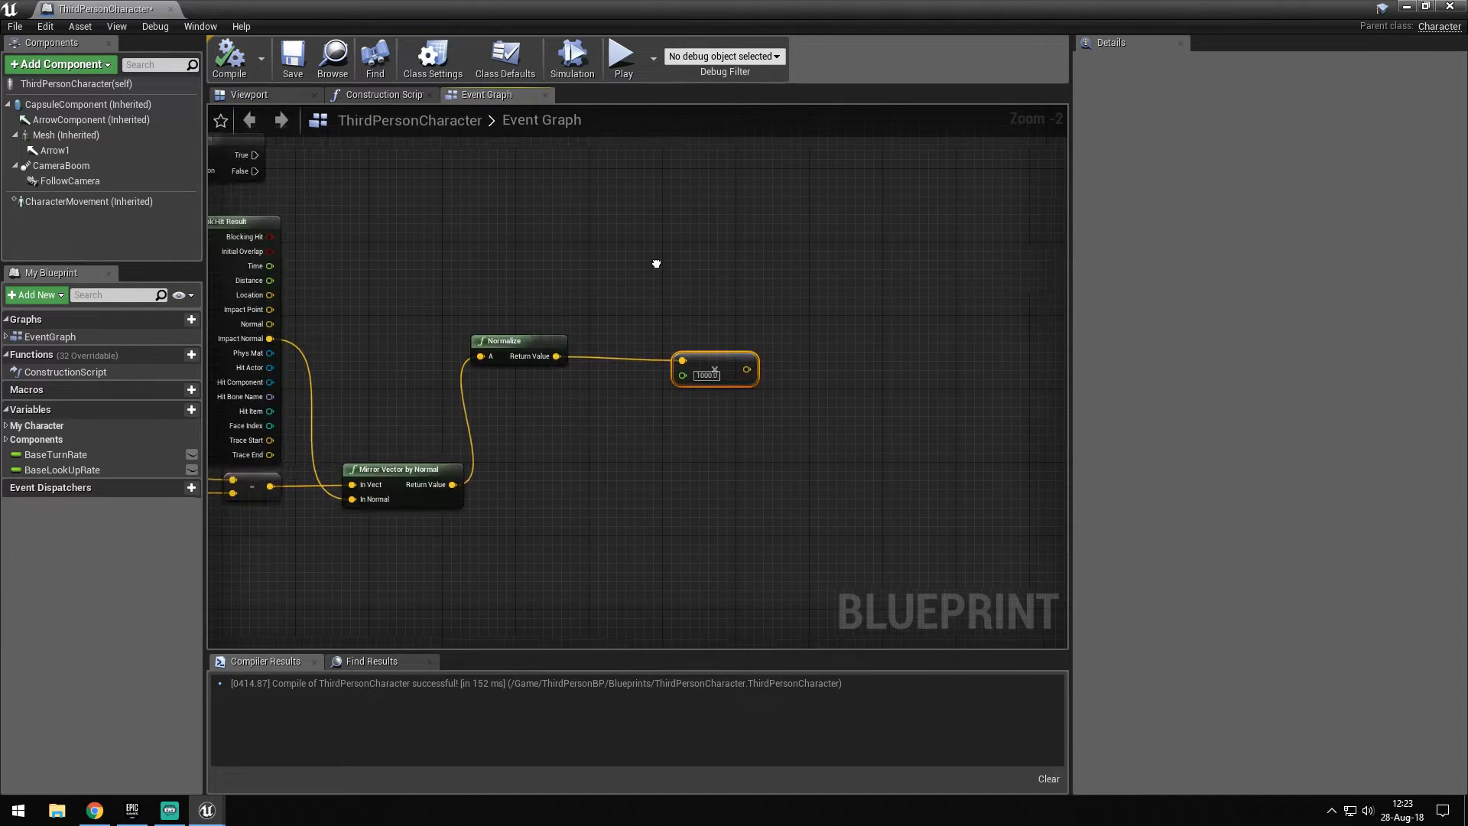
mouse_move(676, 257)
right_down()
mouse_move(642, 265)
mouse_move(697, 245)
right_up()
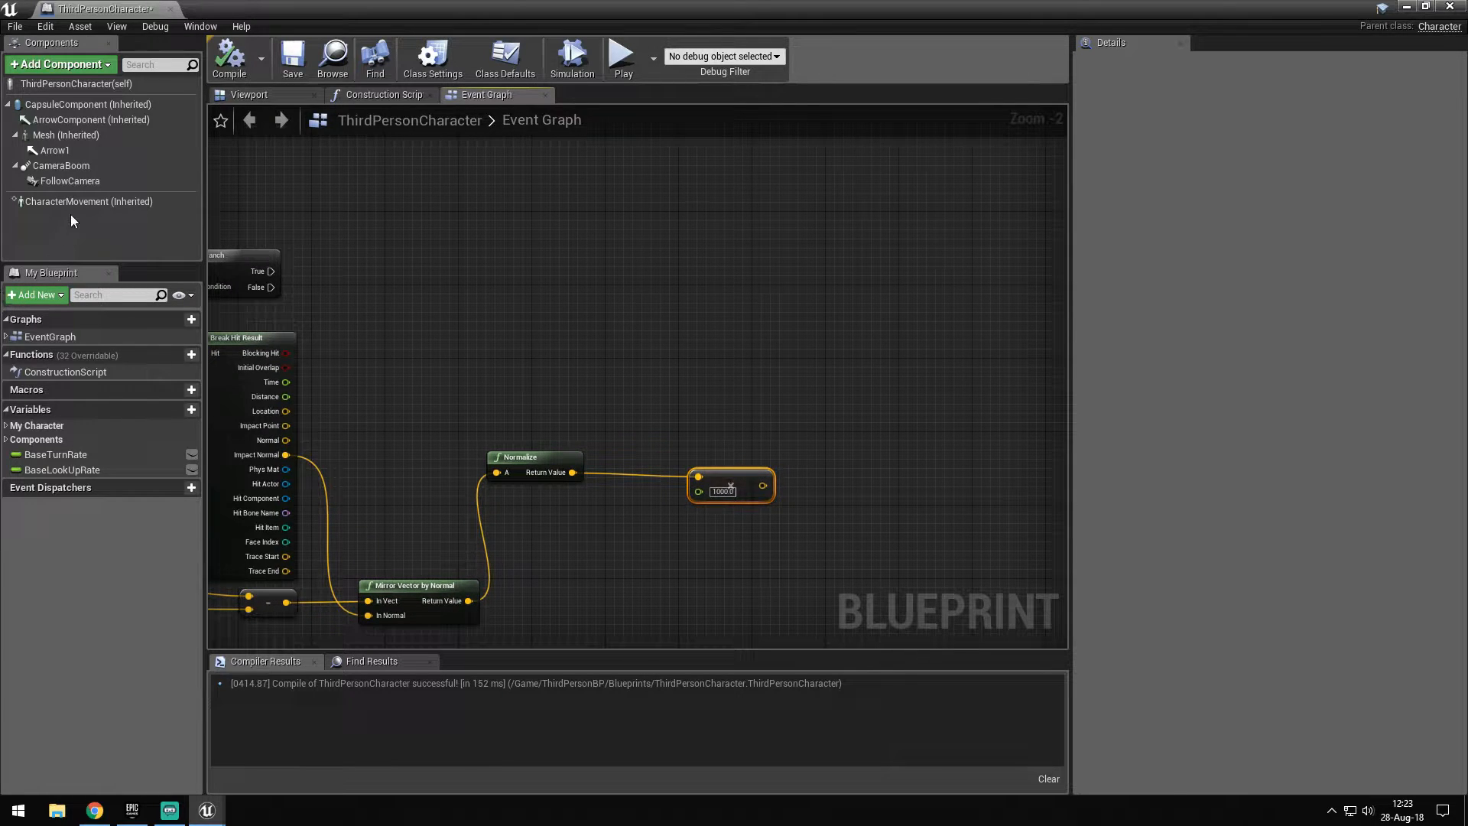
mouse_move(71, 202)
mouse_down()
mouse_move(708, 587)
mouse_move(922, 394)
mouse_up()
text(set veloc)
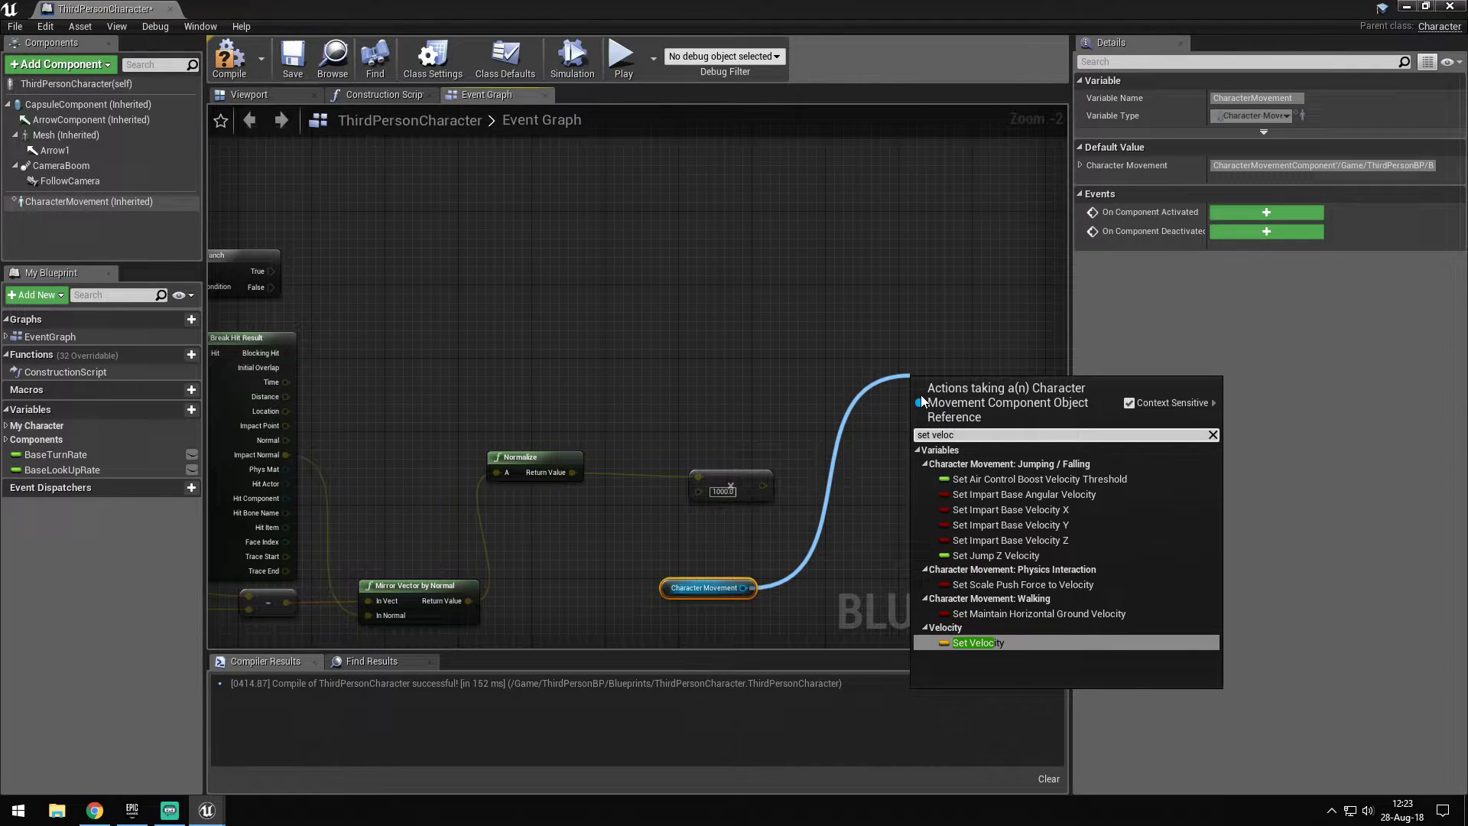
Add Set Velocity on Character Movement and a vector + vector node after the 1000-scaled vector
key(Return)
right_drag(734, 459, 642, 416)
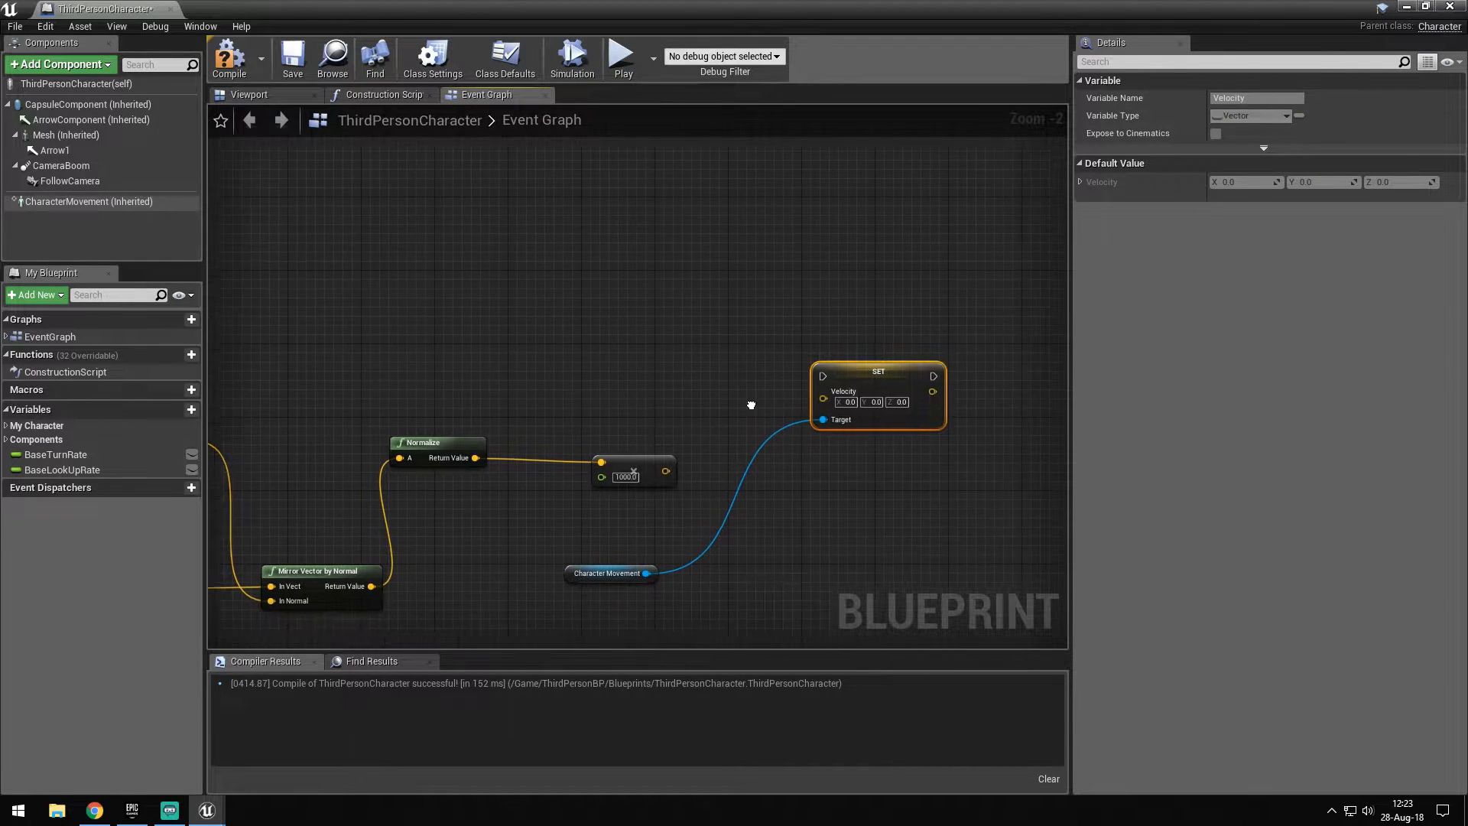
scroll(641, 415, up, 3)
click(417, 445)
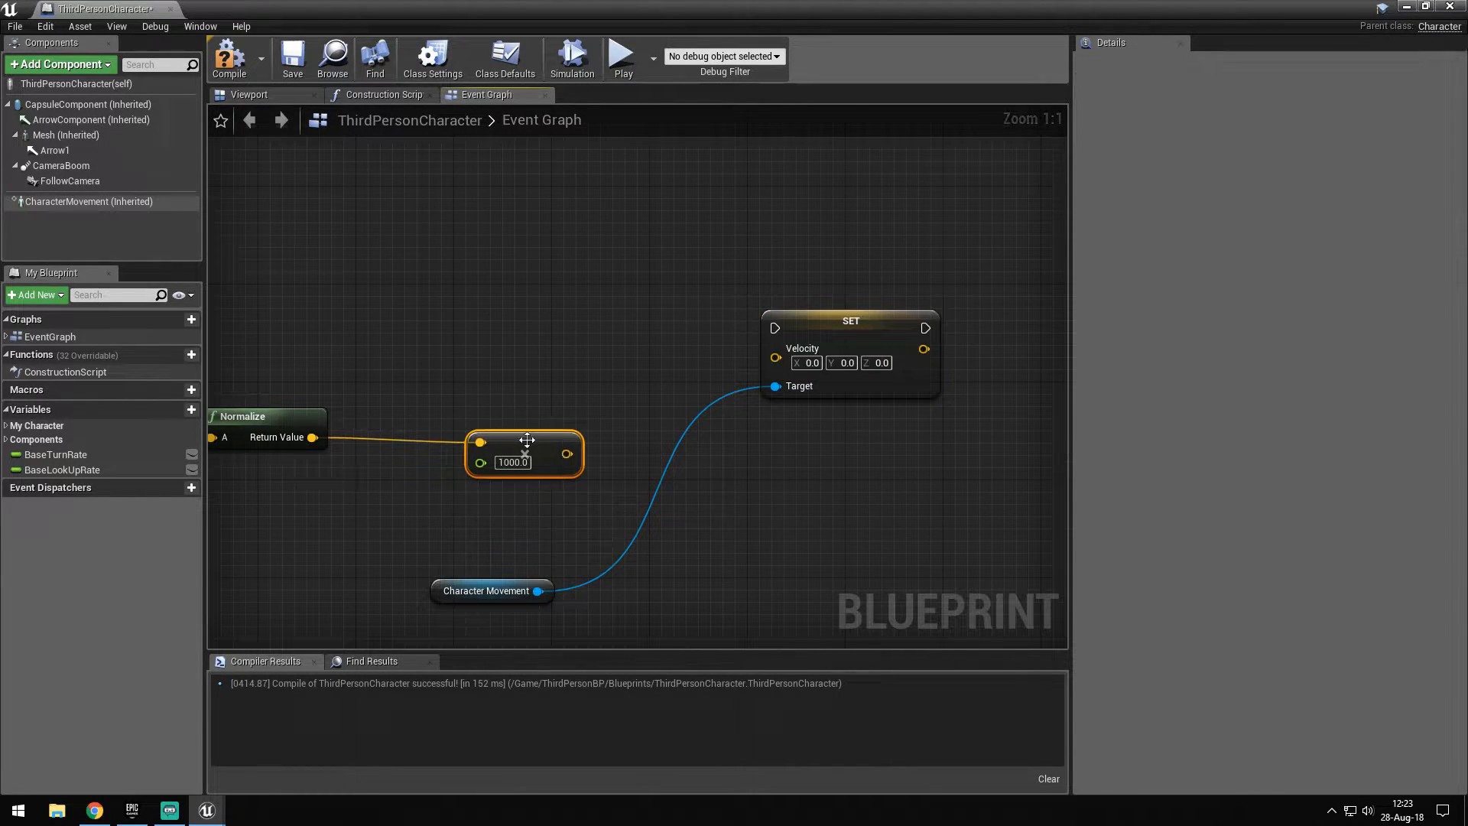
mouse_move(417, 446)
mouse_down()
mouse_move(391, 446)
mouse_move(505, 413)
mouse_up()
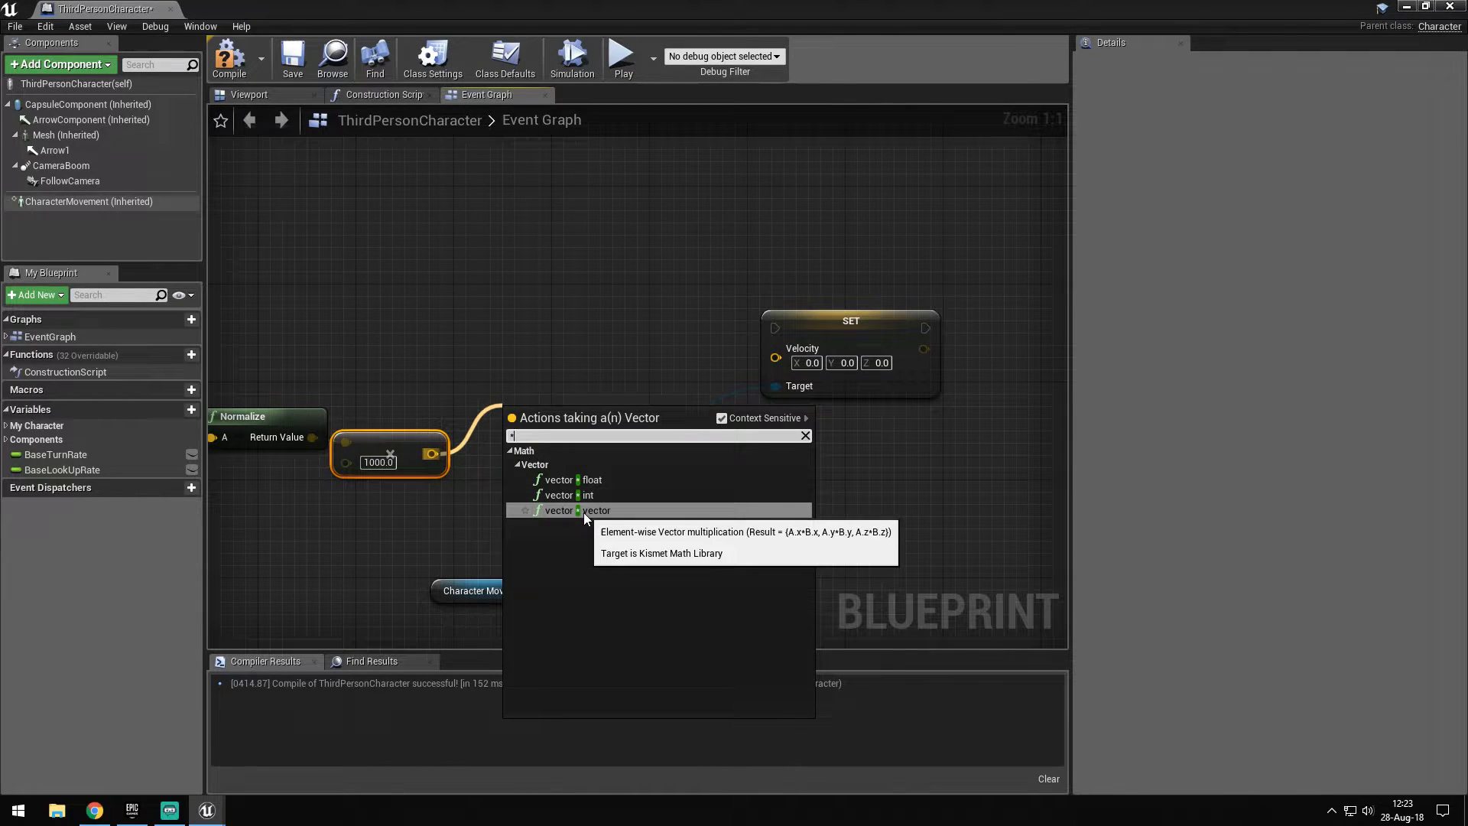
key(BackSpace)
text(+)
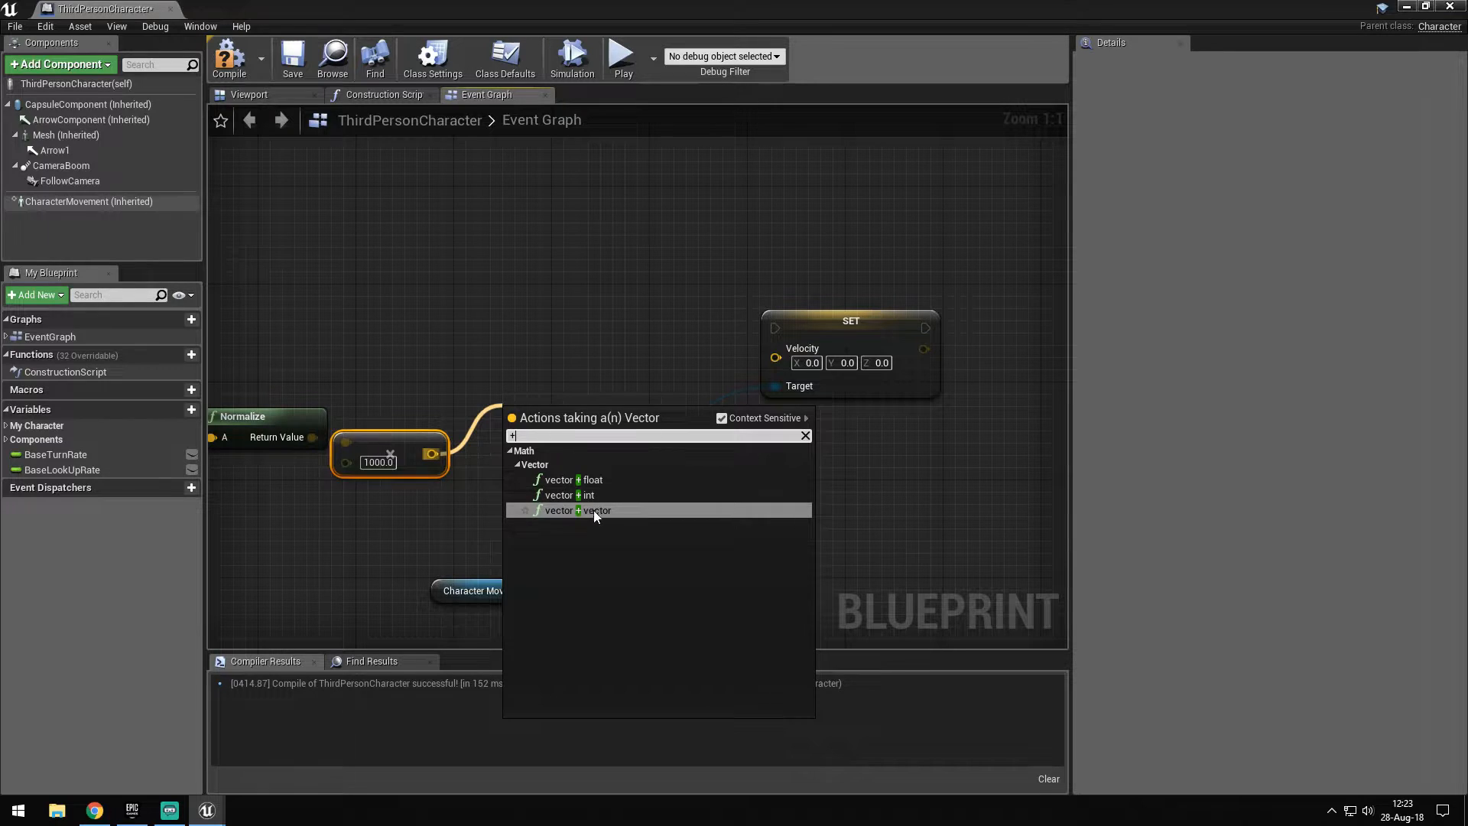
click(594, 511)
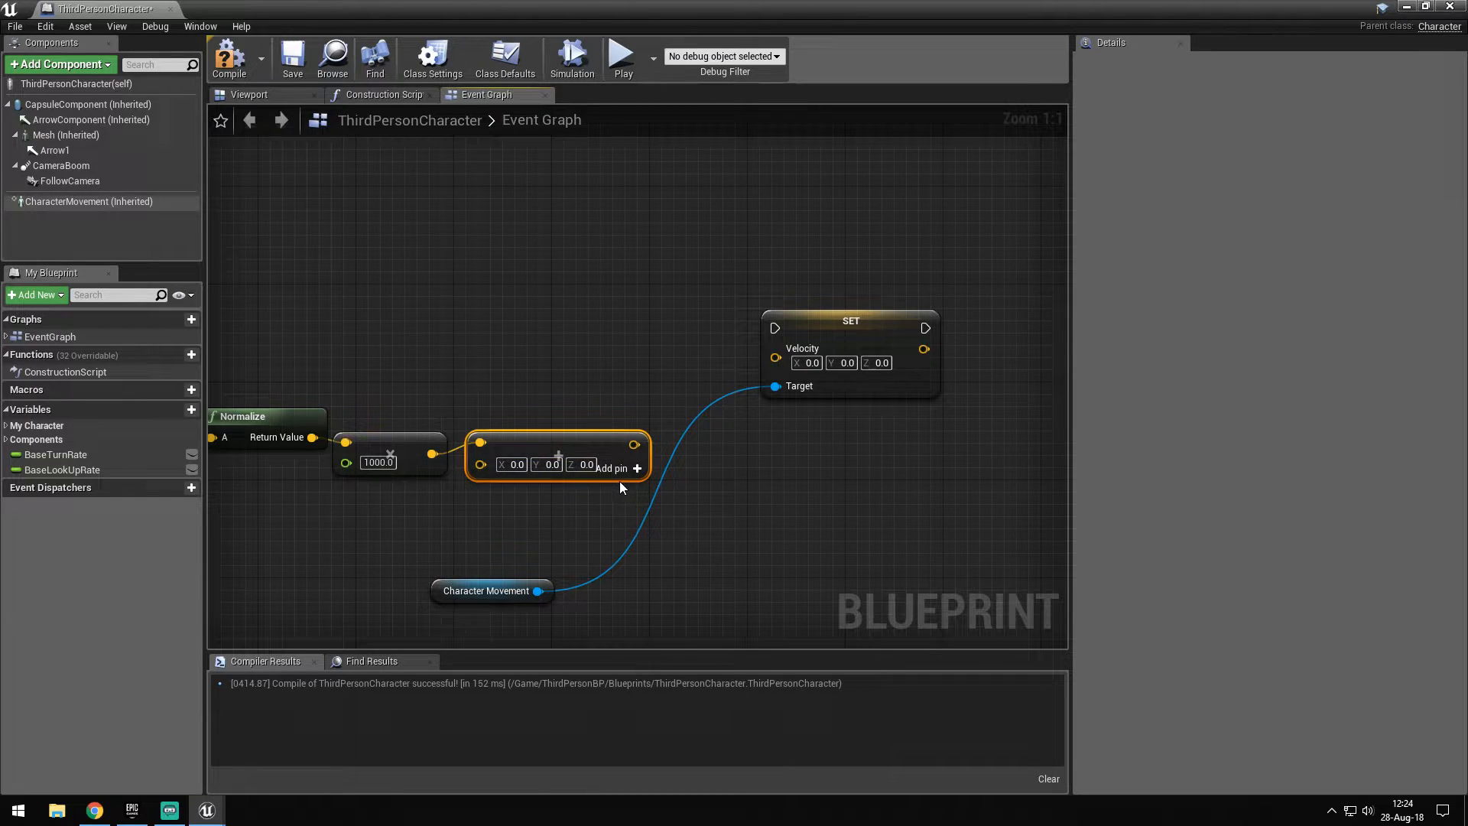
Lower the Arrow1 component to height 97 in the viewport and recompile
click(248, 95)
click(55, 151)
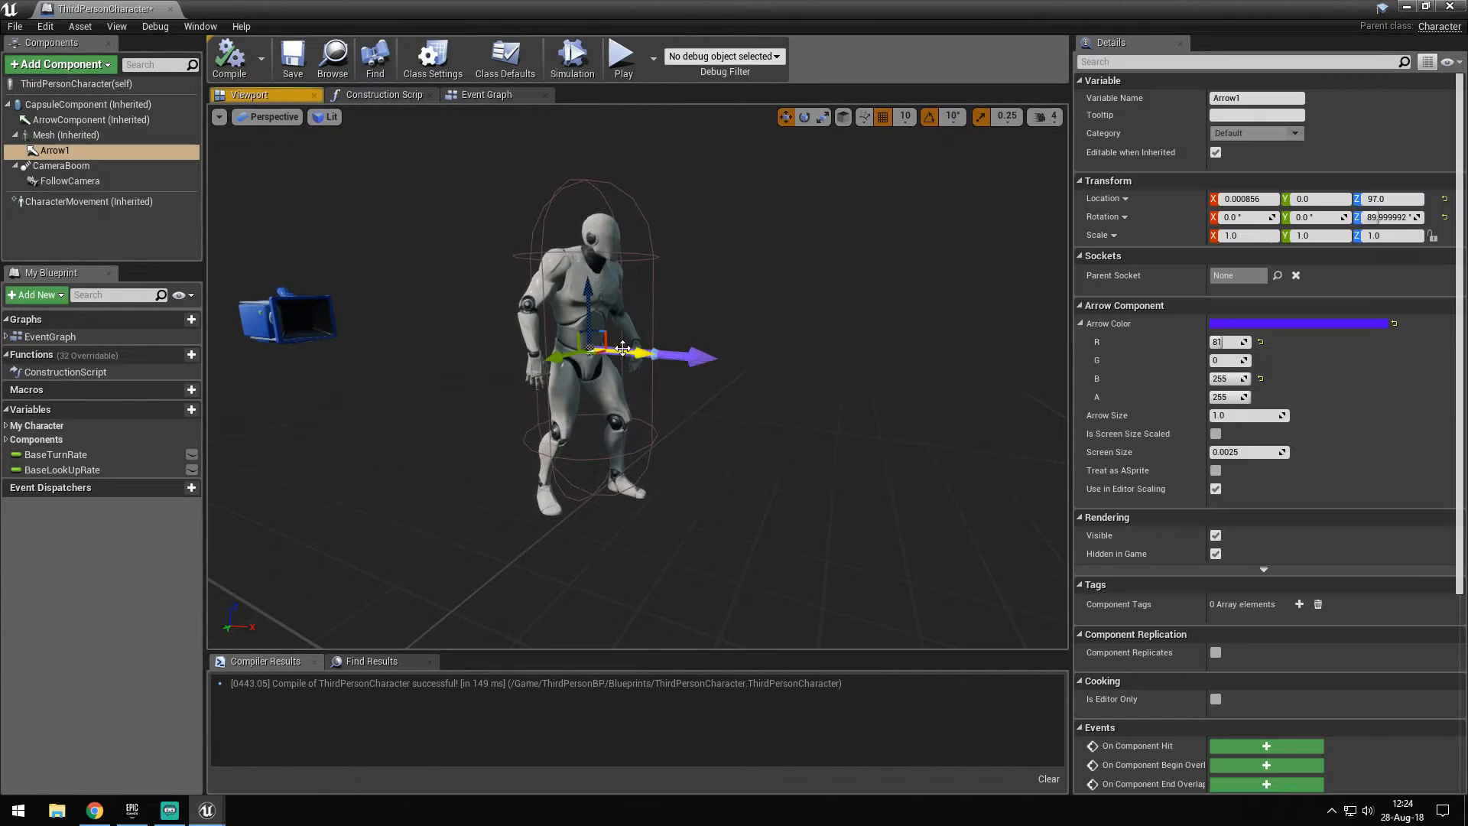
drag(589, 289, 589, 300)
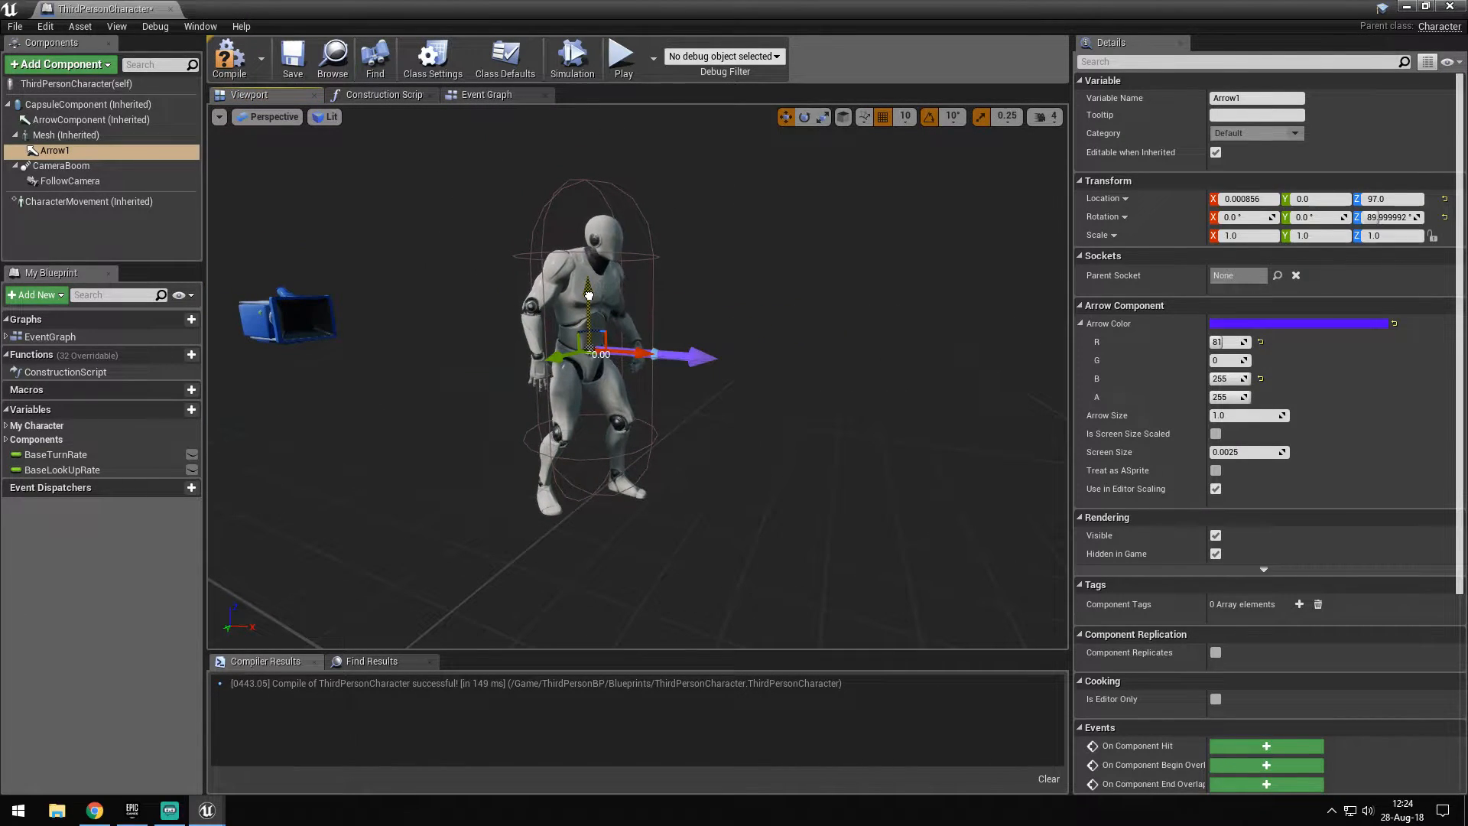
click(229, 64)
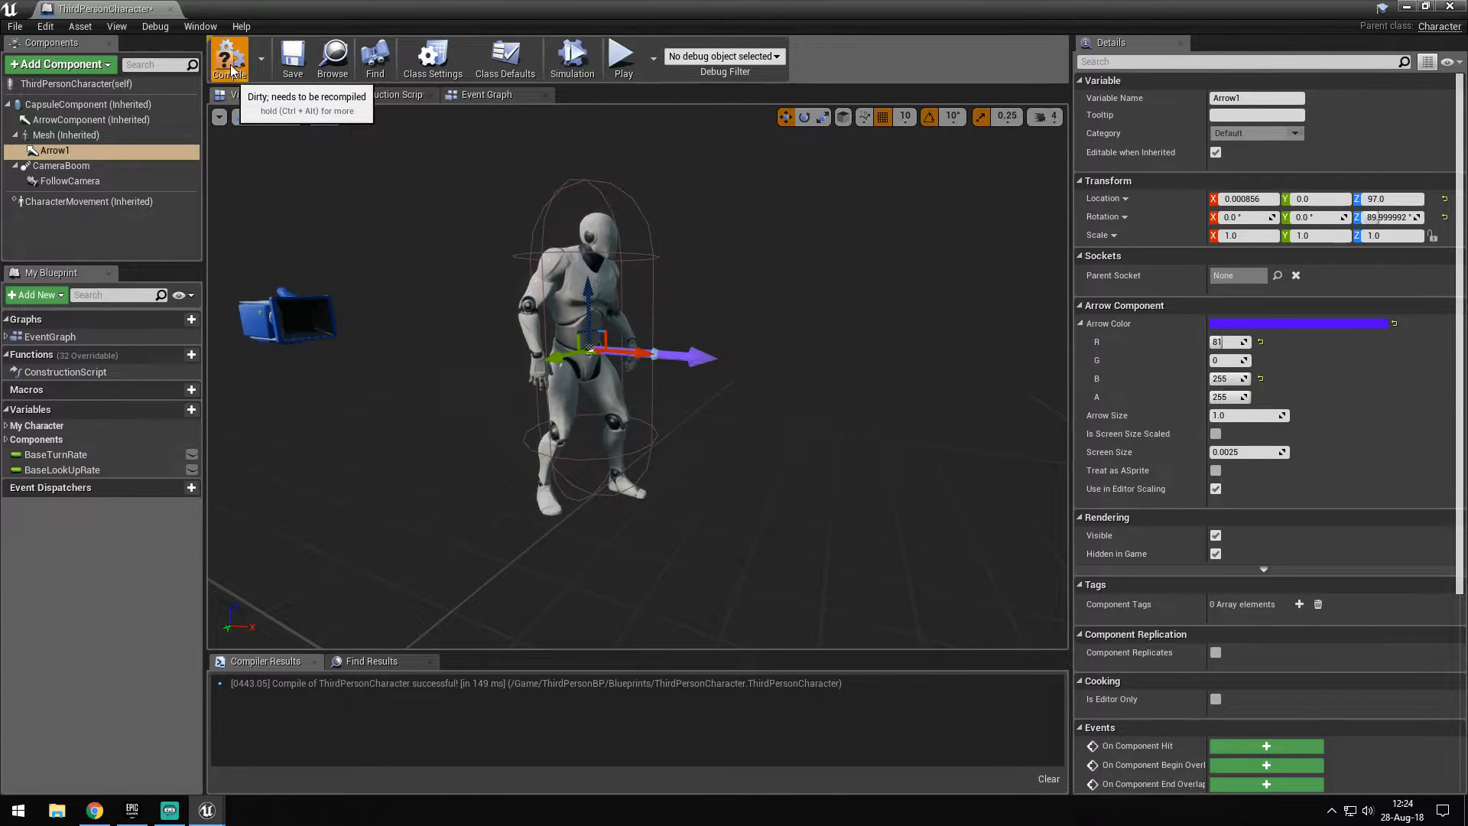
click(487, 94)
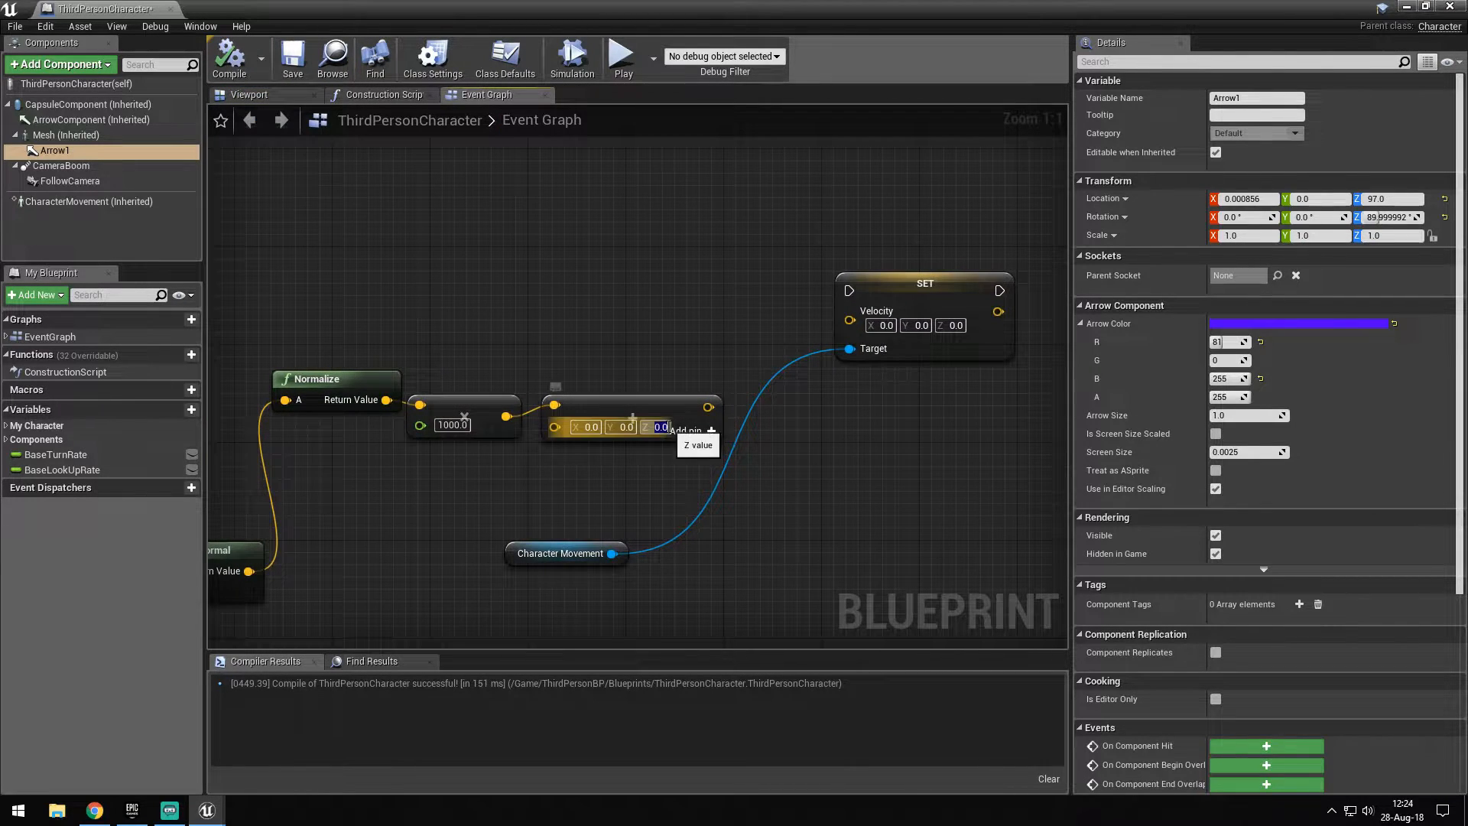
text(50)
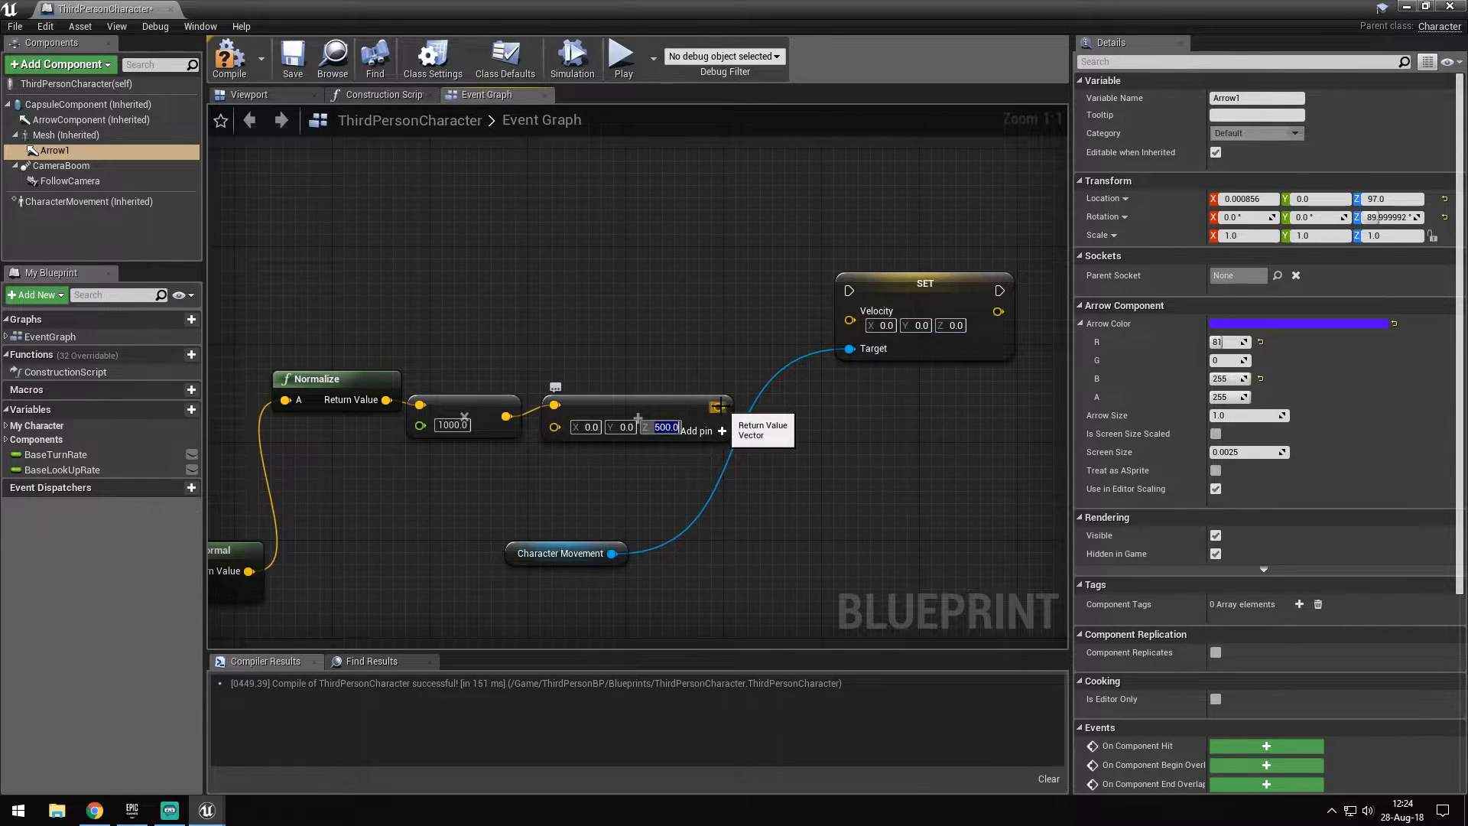
Wire the hit Branch's execution output into Set Velocity and line the node up with it
right_drag(854, 320, 910, 325)
click(989, 312)
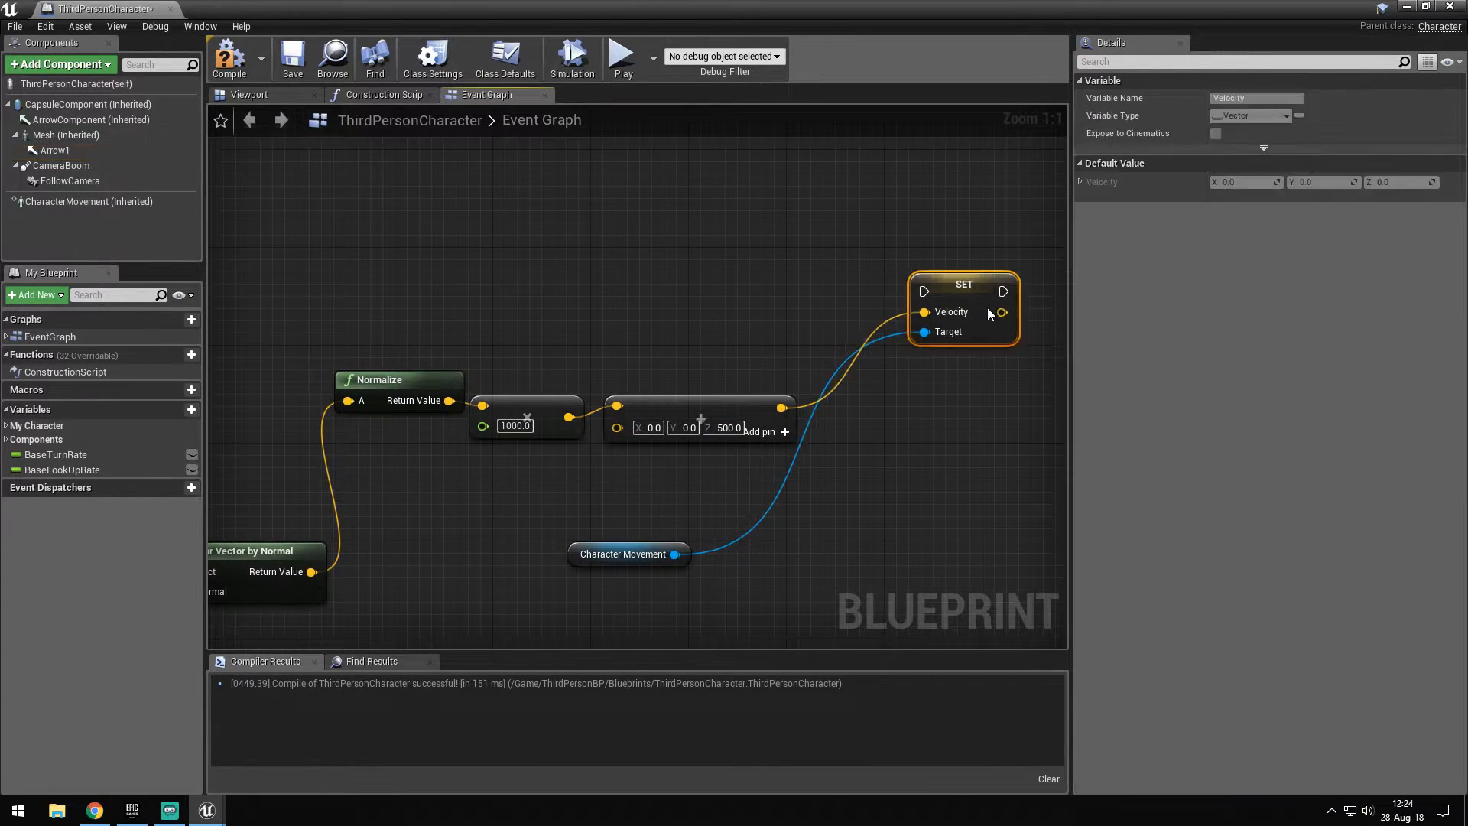
drag(924, 289, 432, 153)
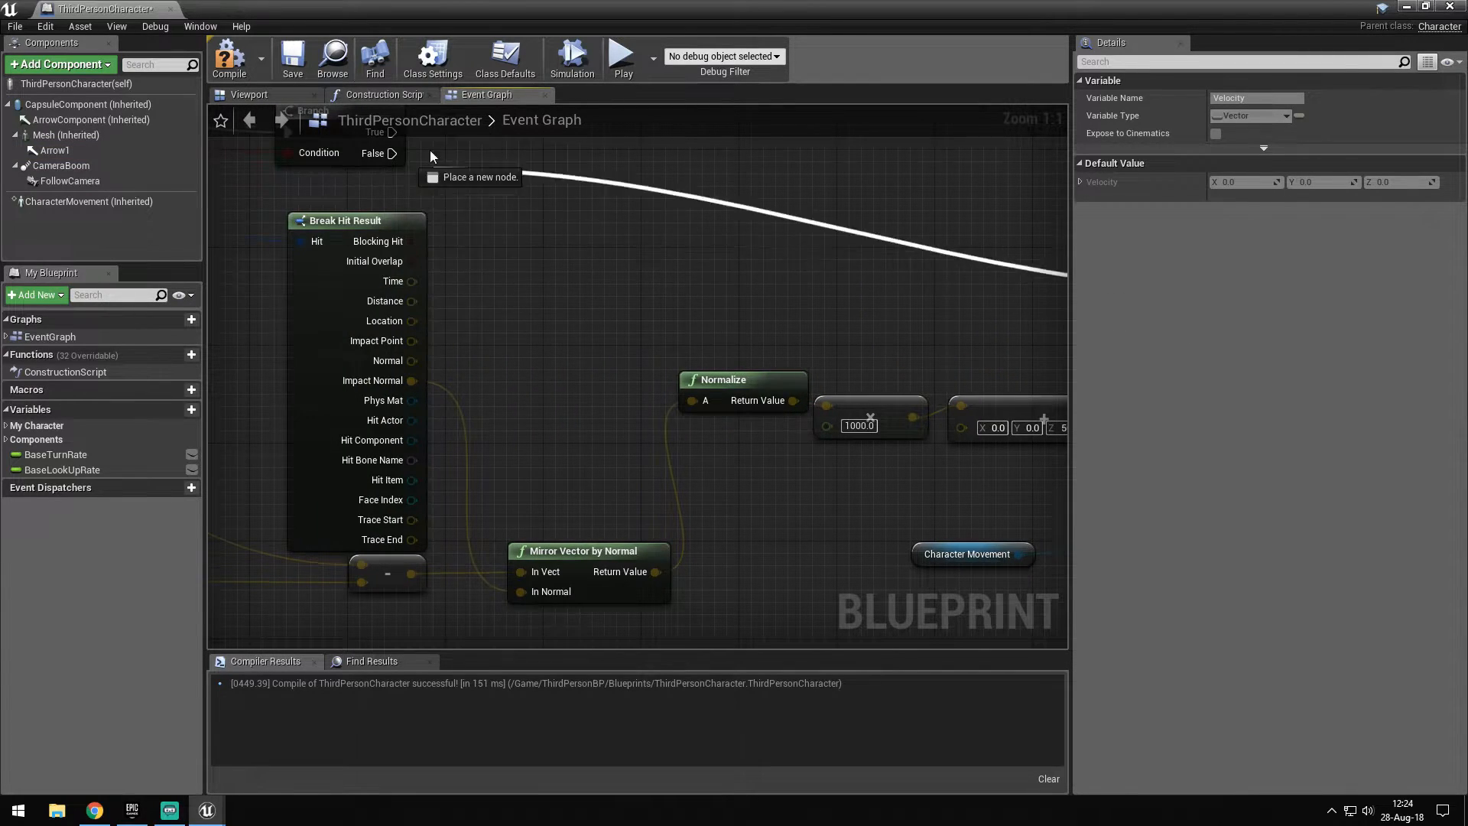
click(392, 134)
right_drag(803, 425, 655, 517)
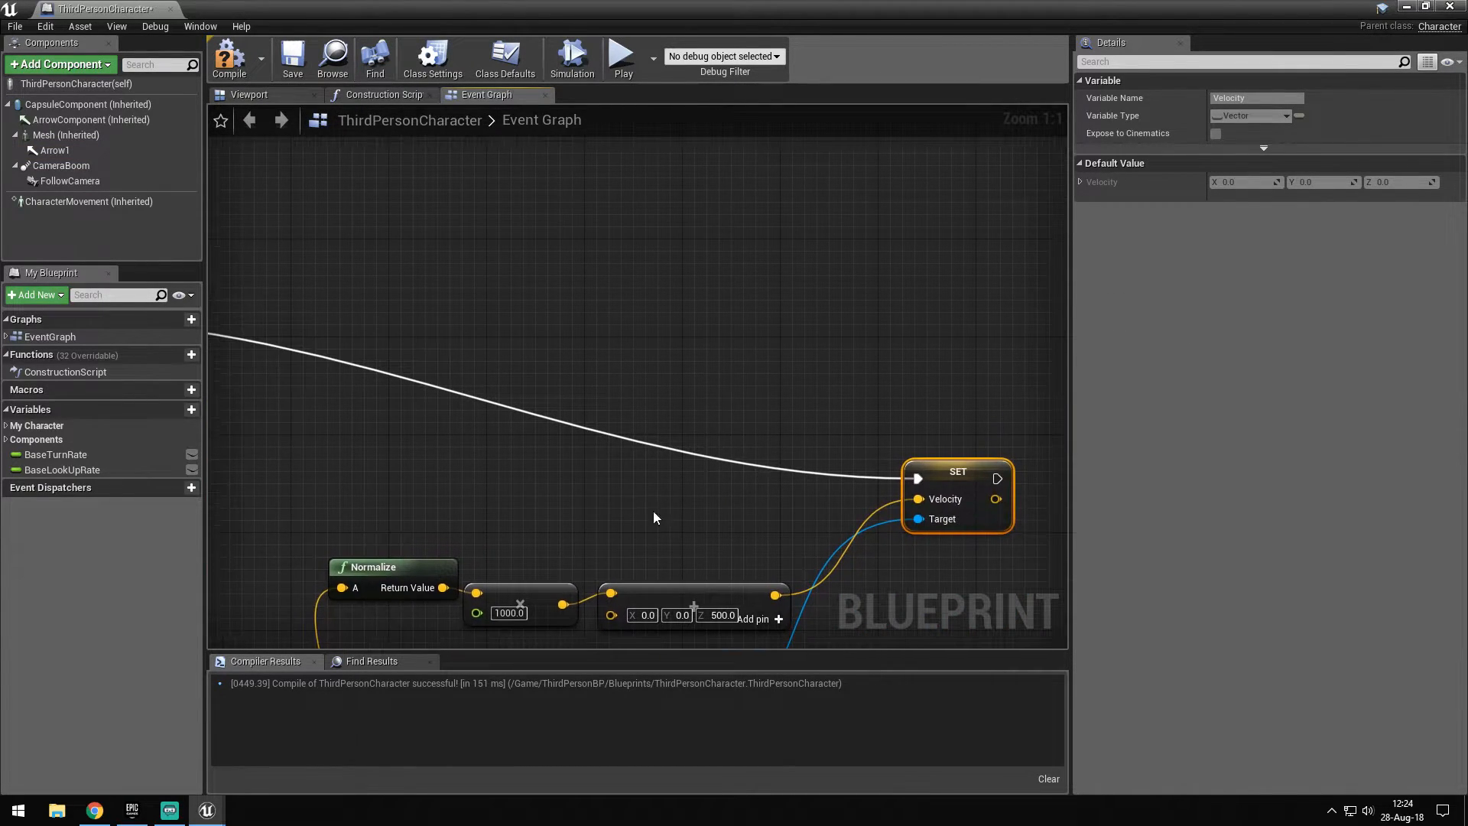
drag(938, 482, 1005, 311)
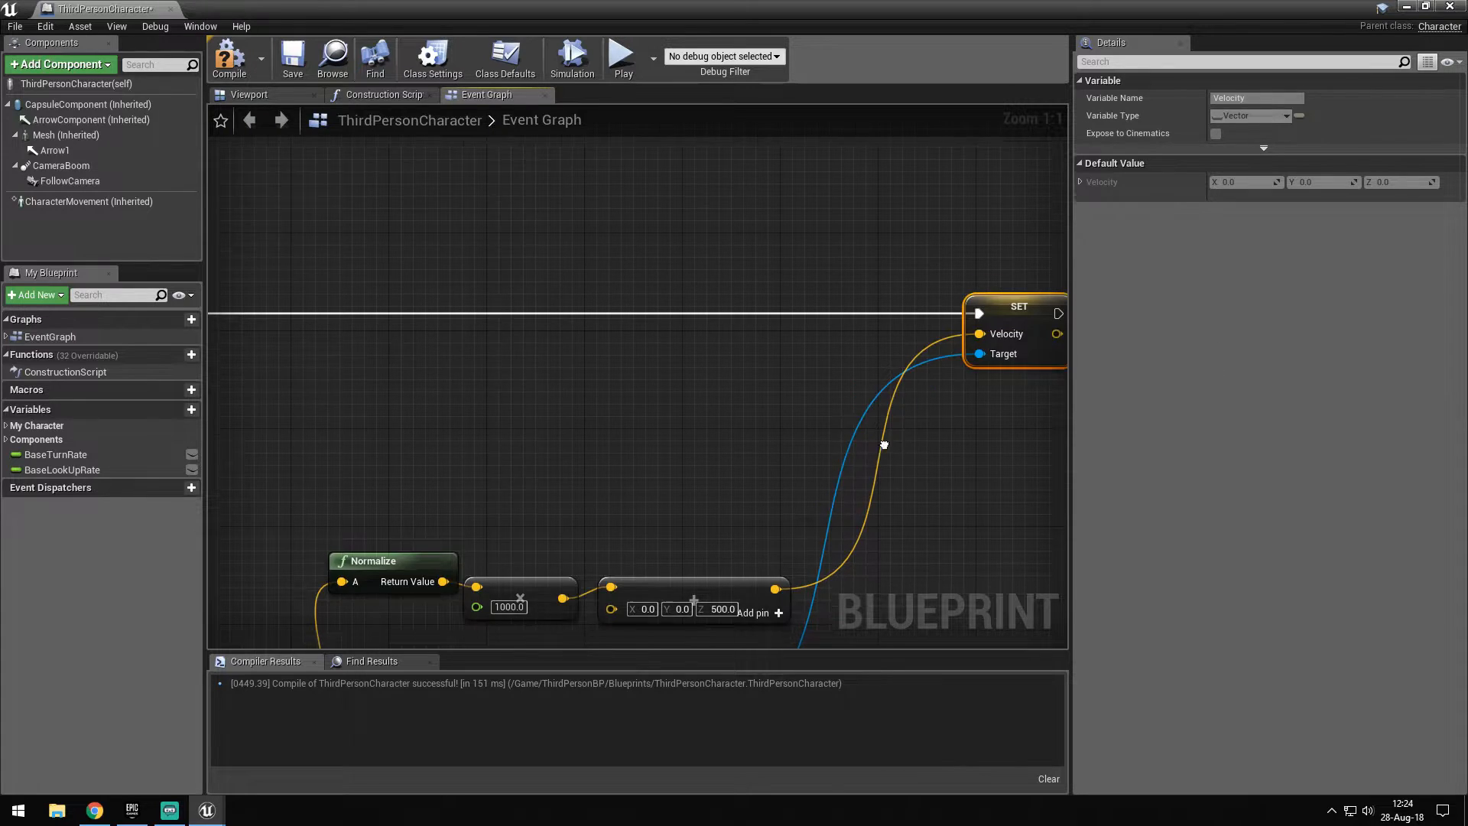
scroll(804, 436, down, 3)
Move the Normalize, multiply, Make Vector and Character Movement nodes up to straighten the wires
drag(454, 373, 452, 369)
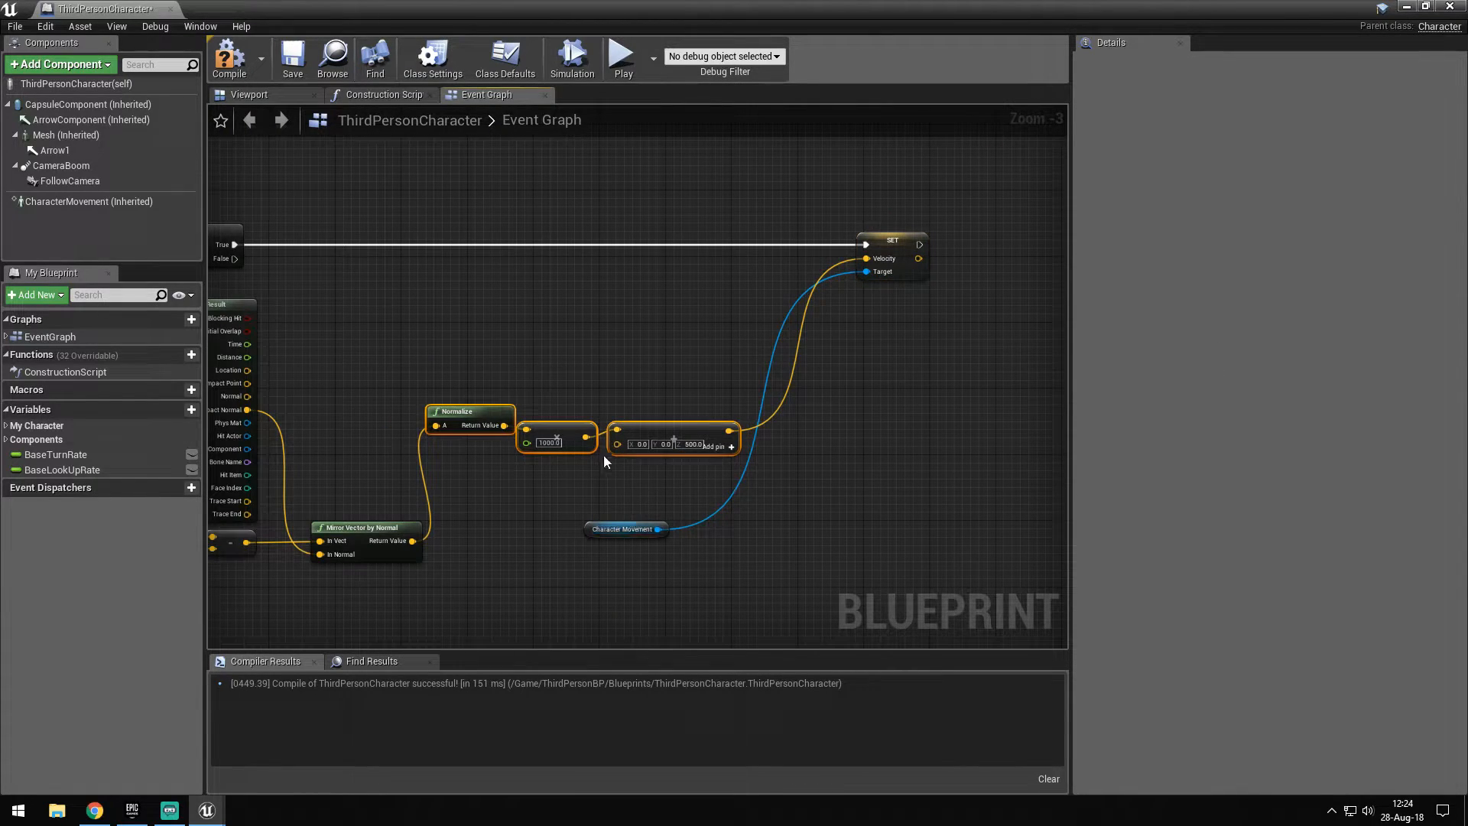
drag(643, 434, 660, 287)
click(611, 518)
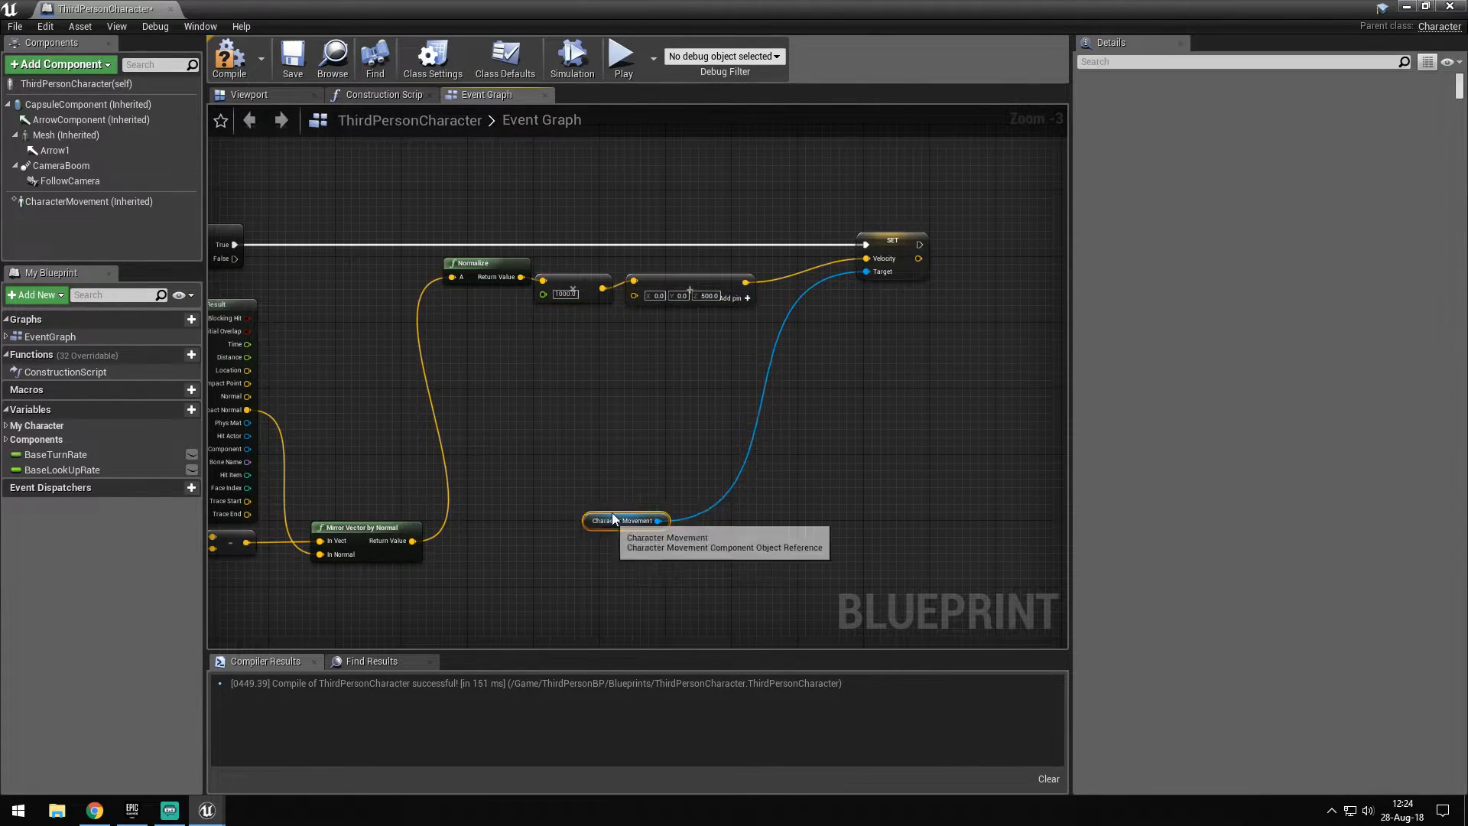
drag(611, 518, 692, 330)
Return to the level and select Wall7, Wall9, Wall10 and Wall11 together
drag(429, 7, 708, 298)
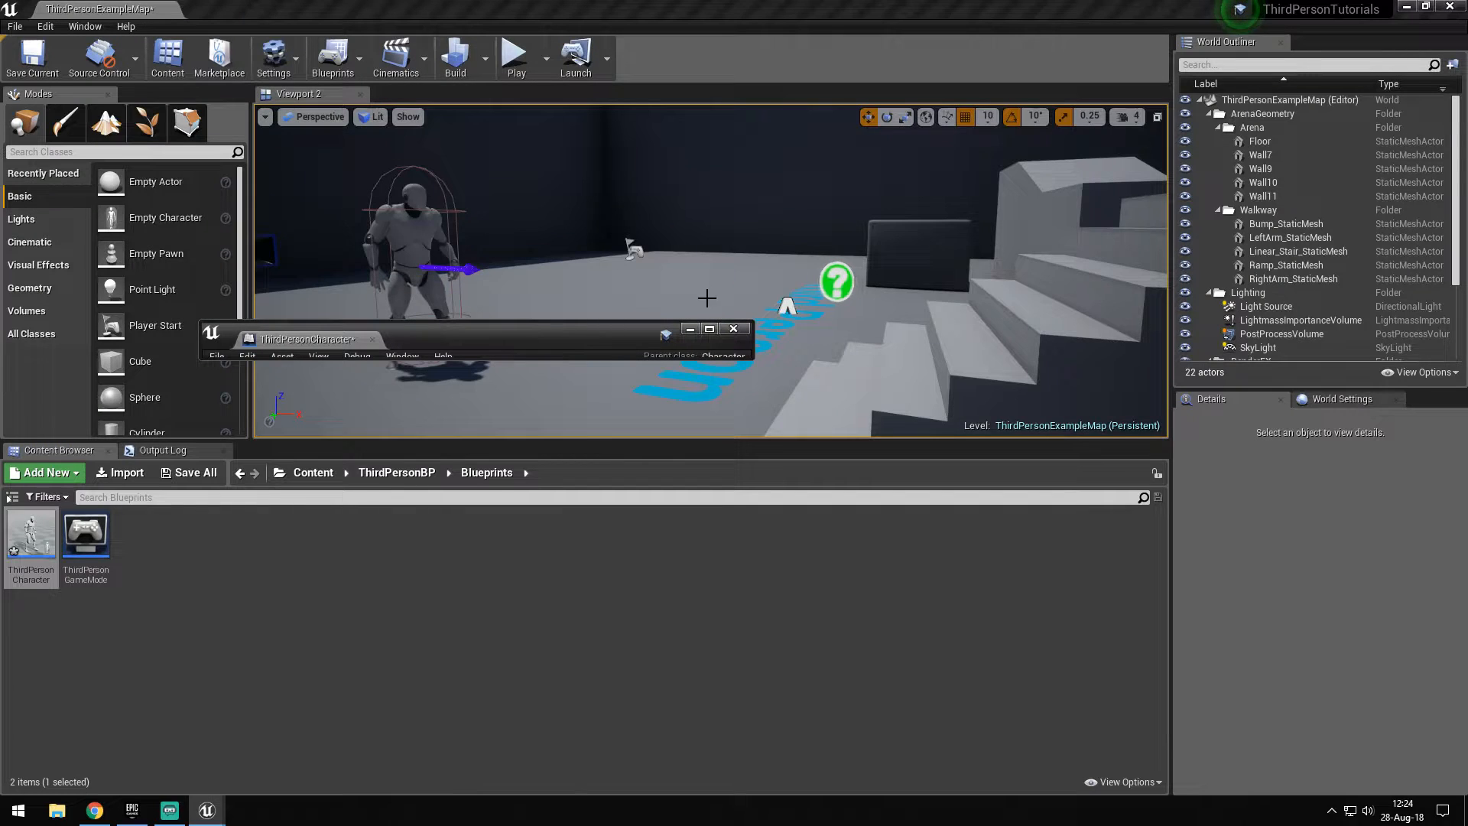
click(698, 332)
mouse_move(689, 287)
right_down()
mouse_move(574, 229)
mouse_move(643, 289)
right_up()
click(574, 254)
ctrl+click(599, 256)
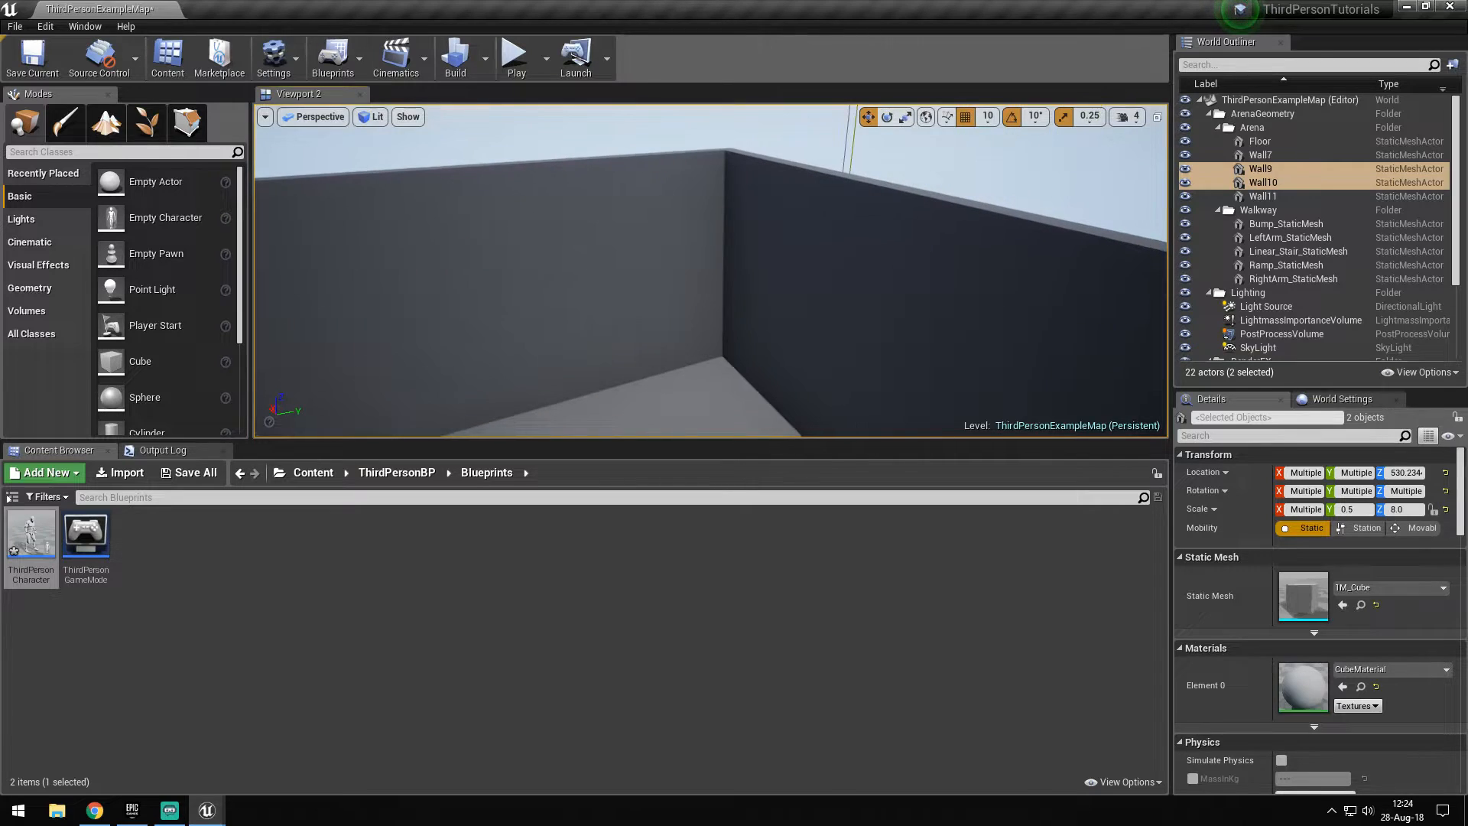
ctrl+click(592, 299)
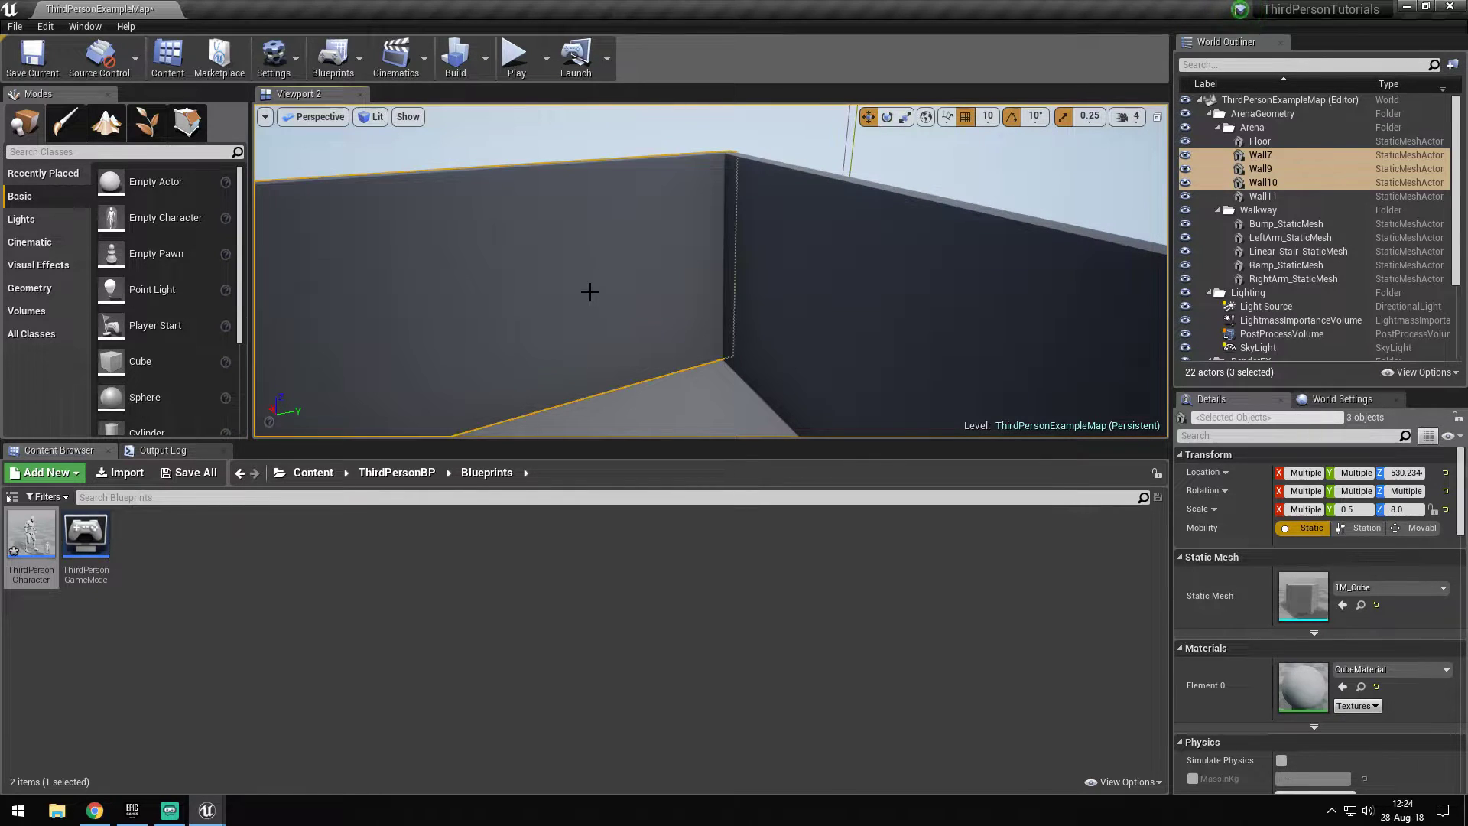
ctrl+click(800, 262)
right_drag(800, 262, 712, 322)
scroll(1360, 671, down, 10)
scroll(1342, 666, down, 5)
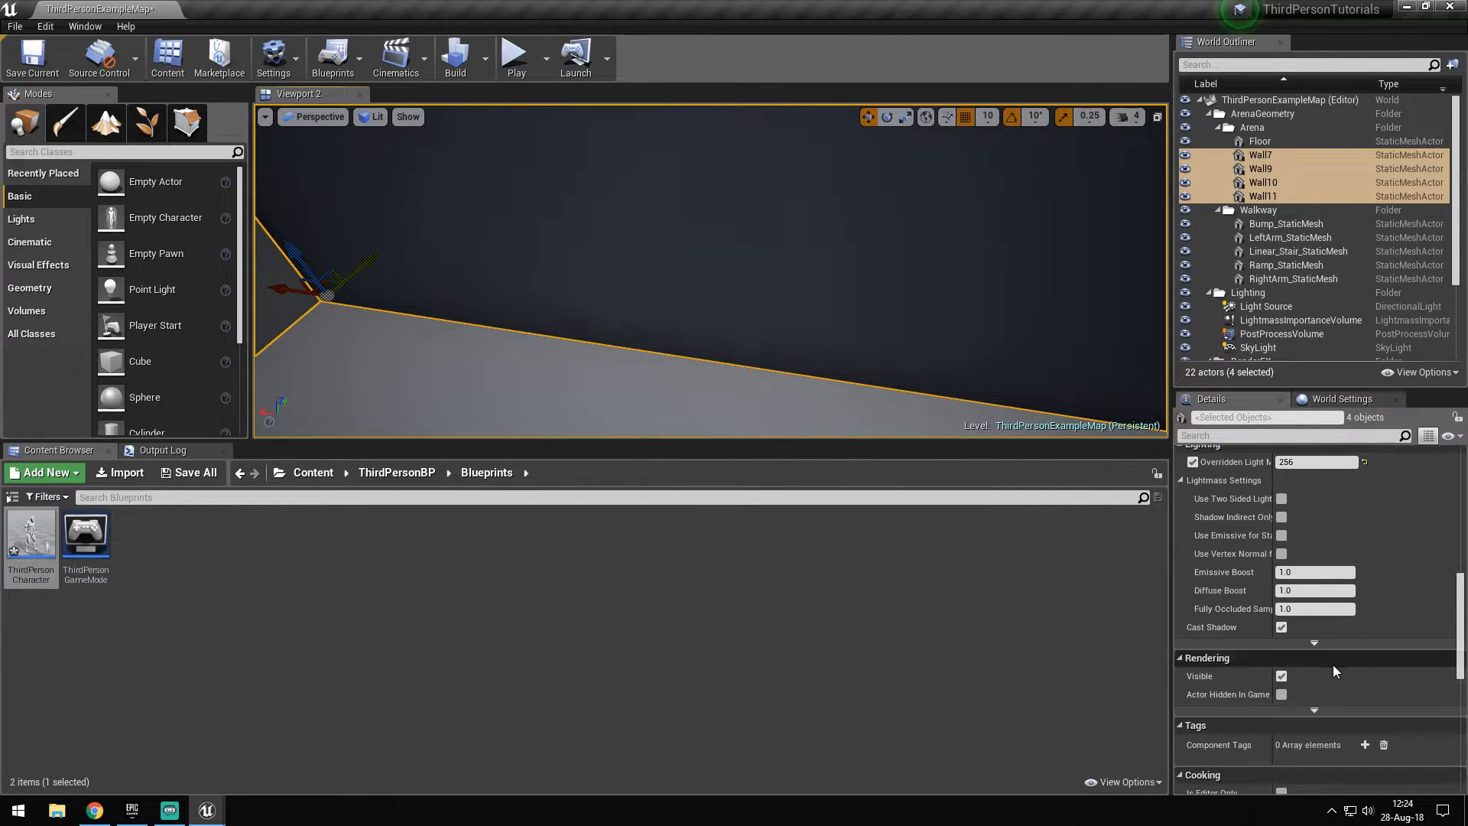
scroll(1334, 660, down, 5)
scroll(1335, 660, down, 5)
scroll(1317, 666, down, 5)
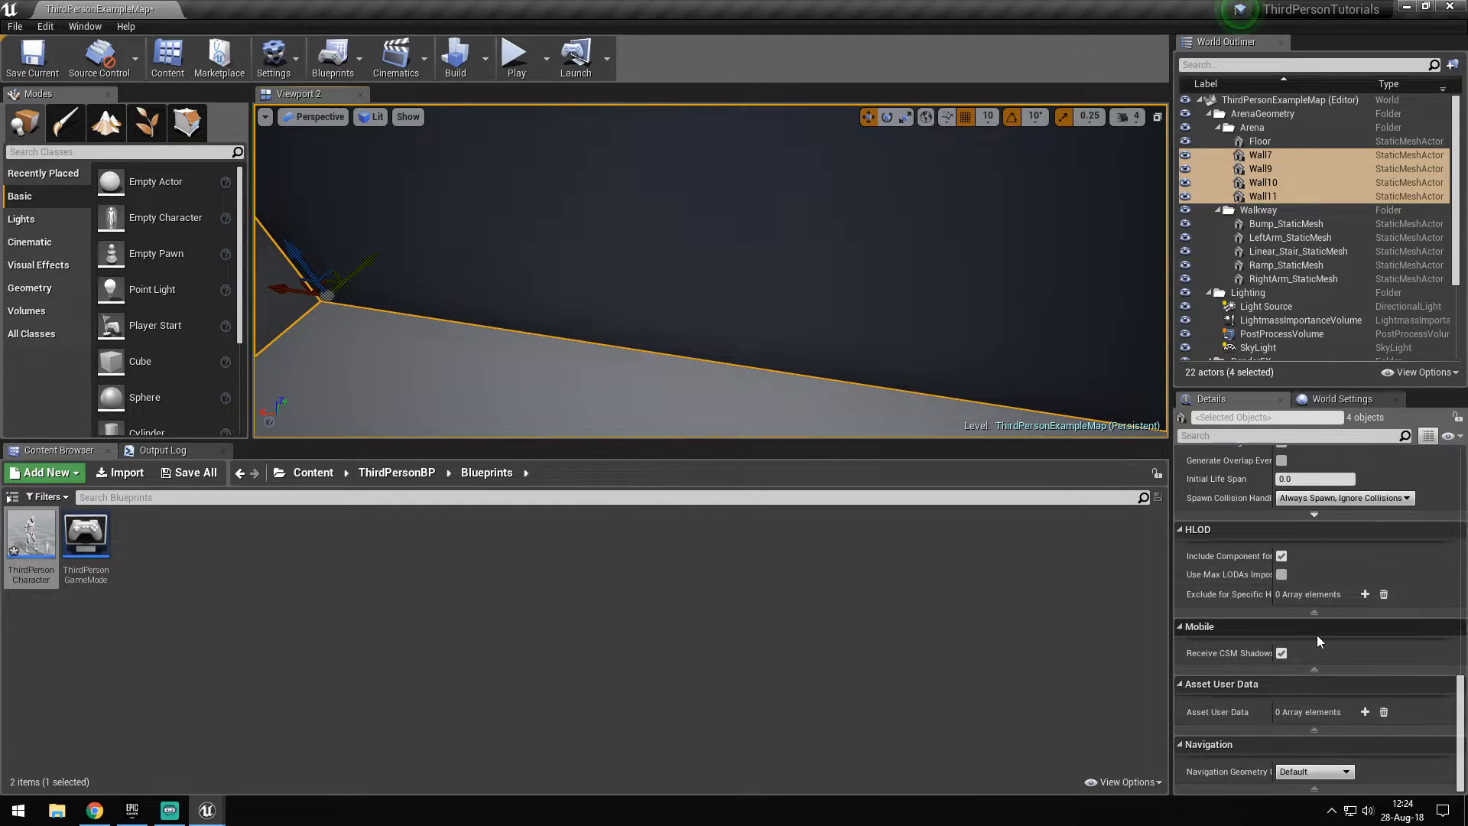
scroll(1371, 582, up, 4)
scroll(1365, 625, up, 4)
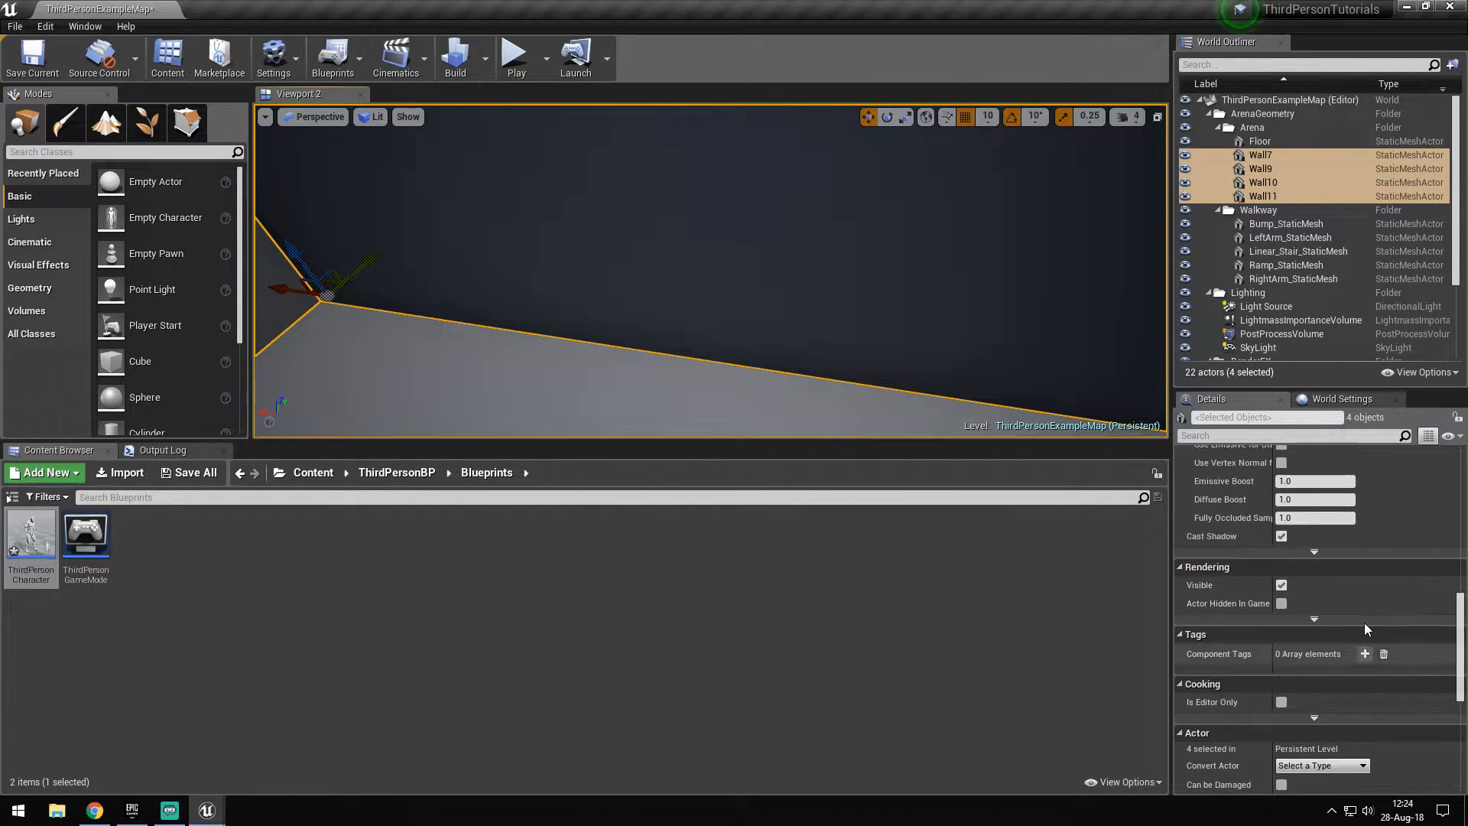
scroll(1365, 623, up, 2)
scroll(1365, 623, up, 4)
scroll(1364, 623, up, 3)
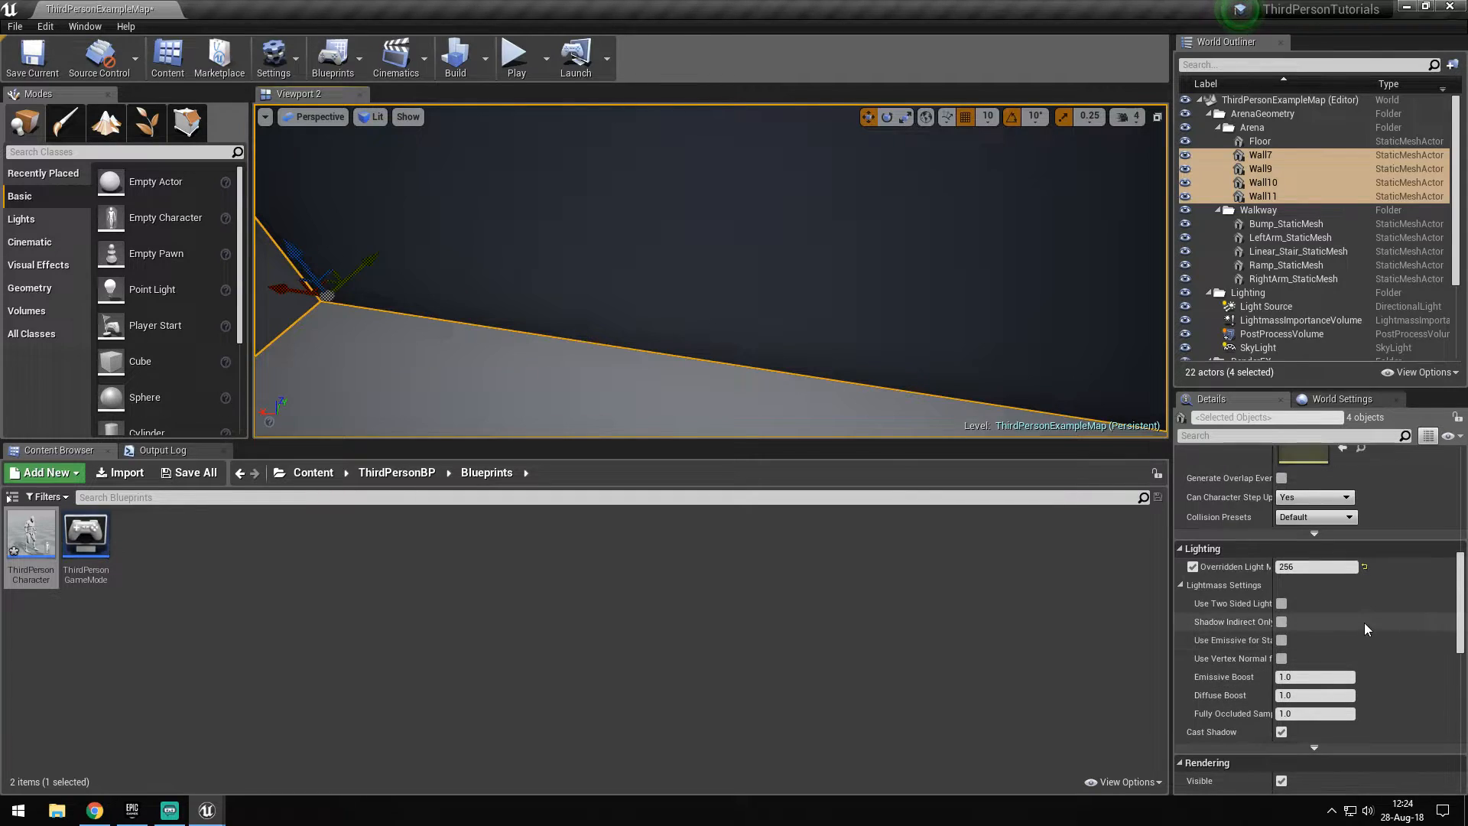
scroll(1363, 623, up, 3)
Set the walls' collision preset to Custom blocking Walljump, save the map and start a play test
click(1314, 615)
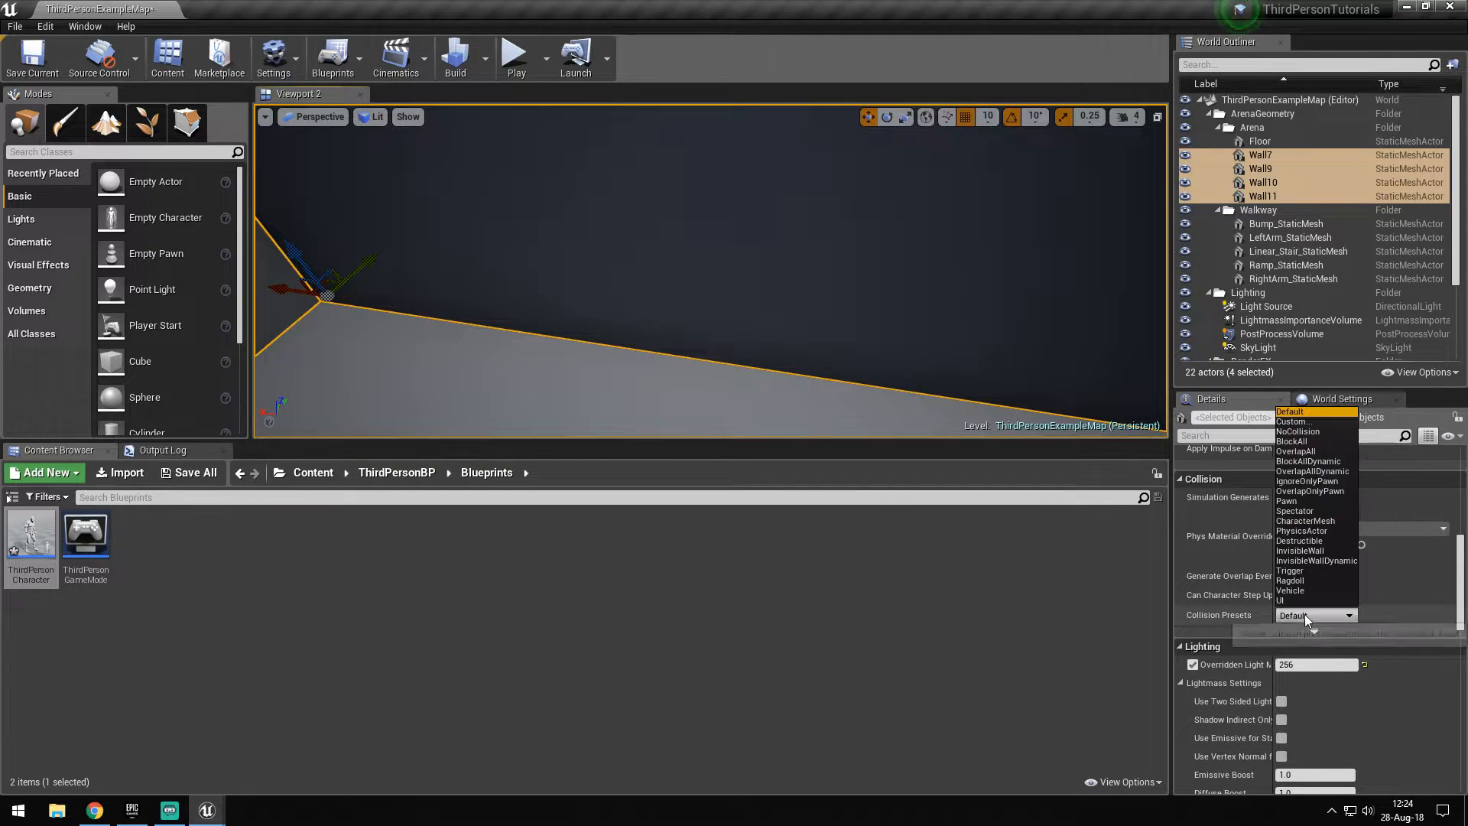
click(1319, 420)
scroll(1396, 607, down, 2)
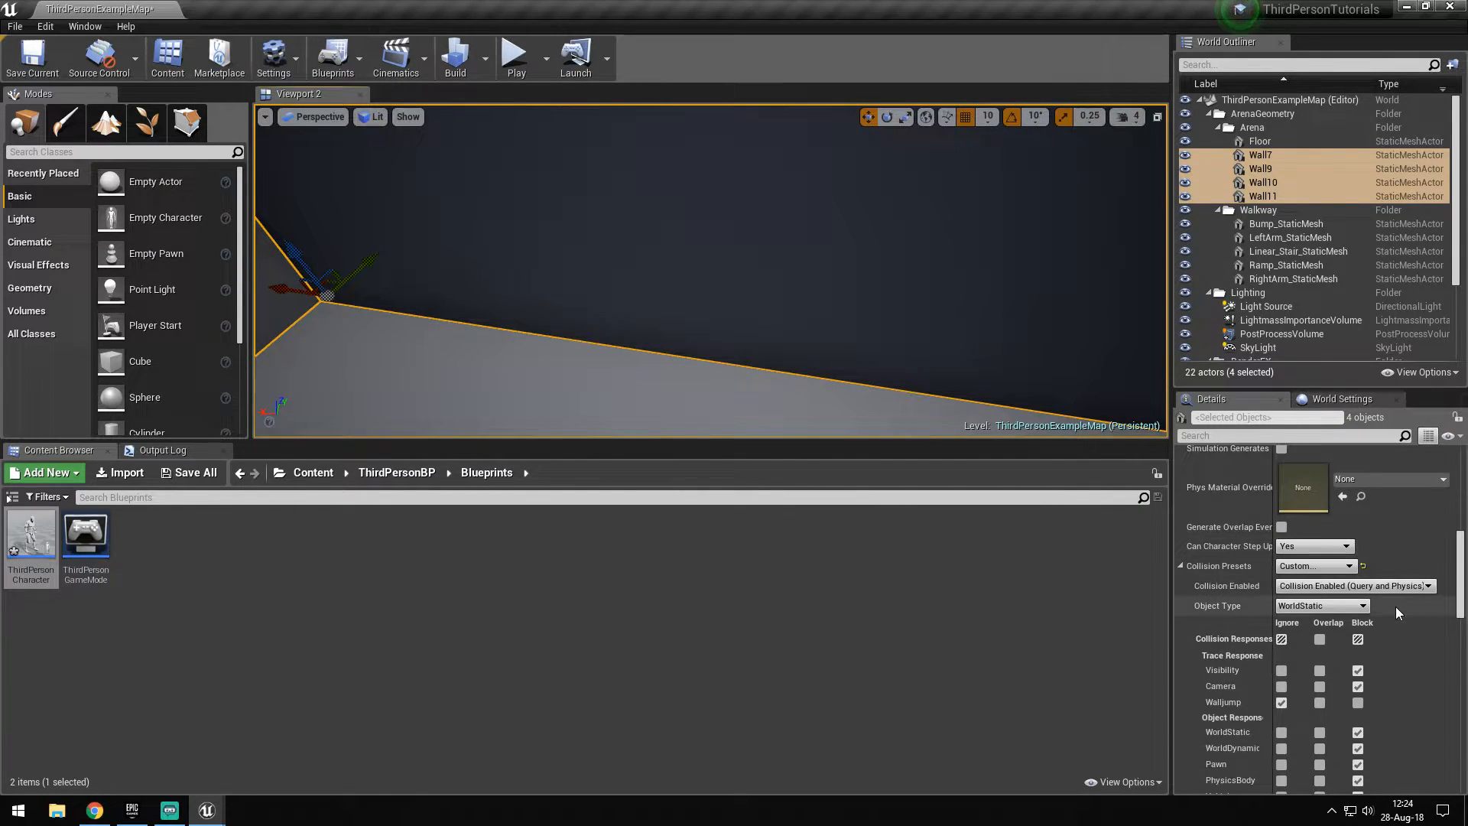
scroll(1361, 619, down, 2)
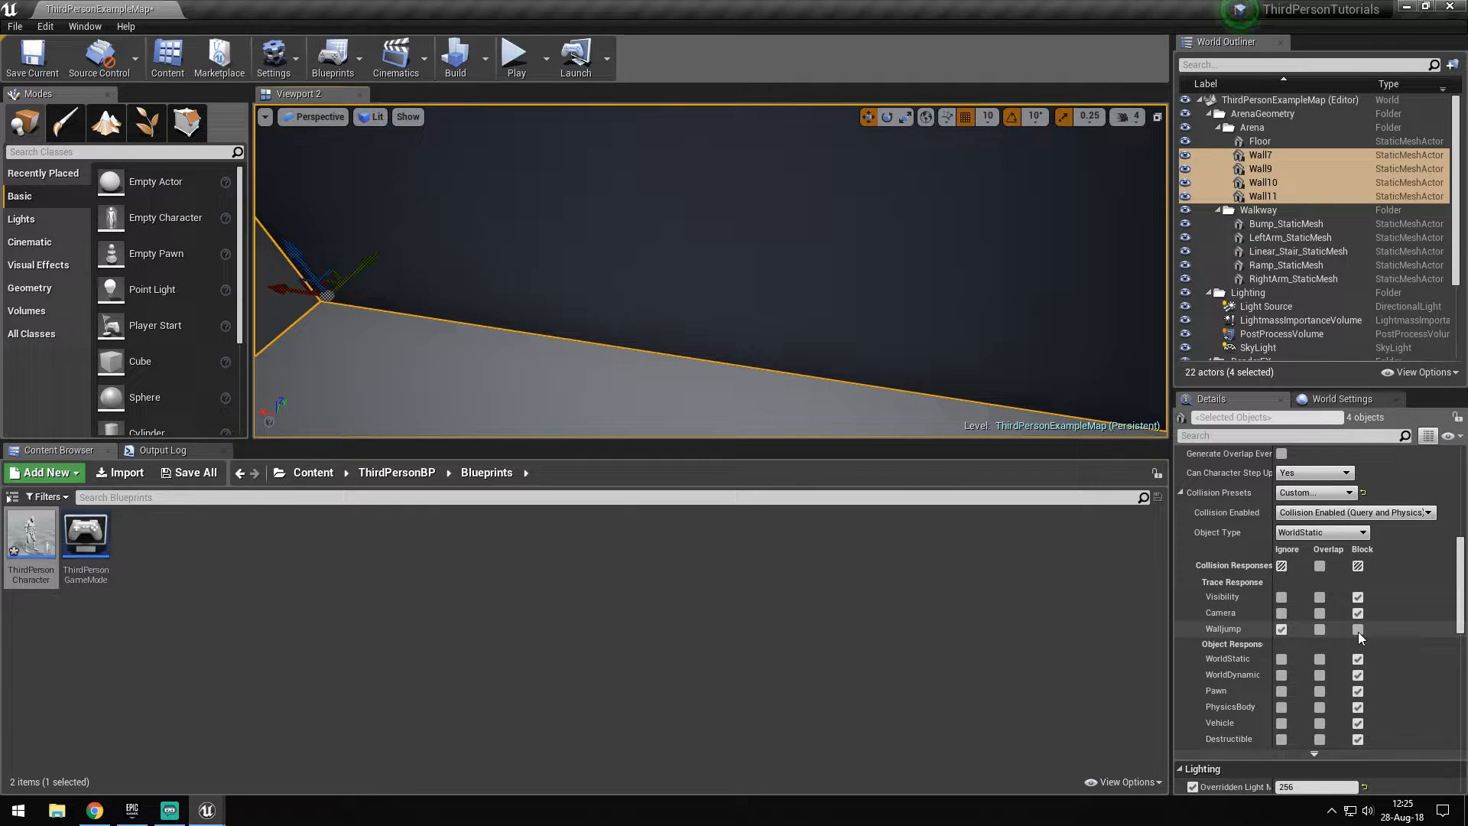
click(1358, 631)
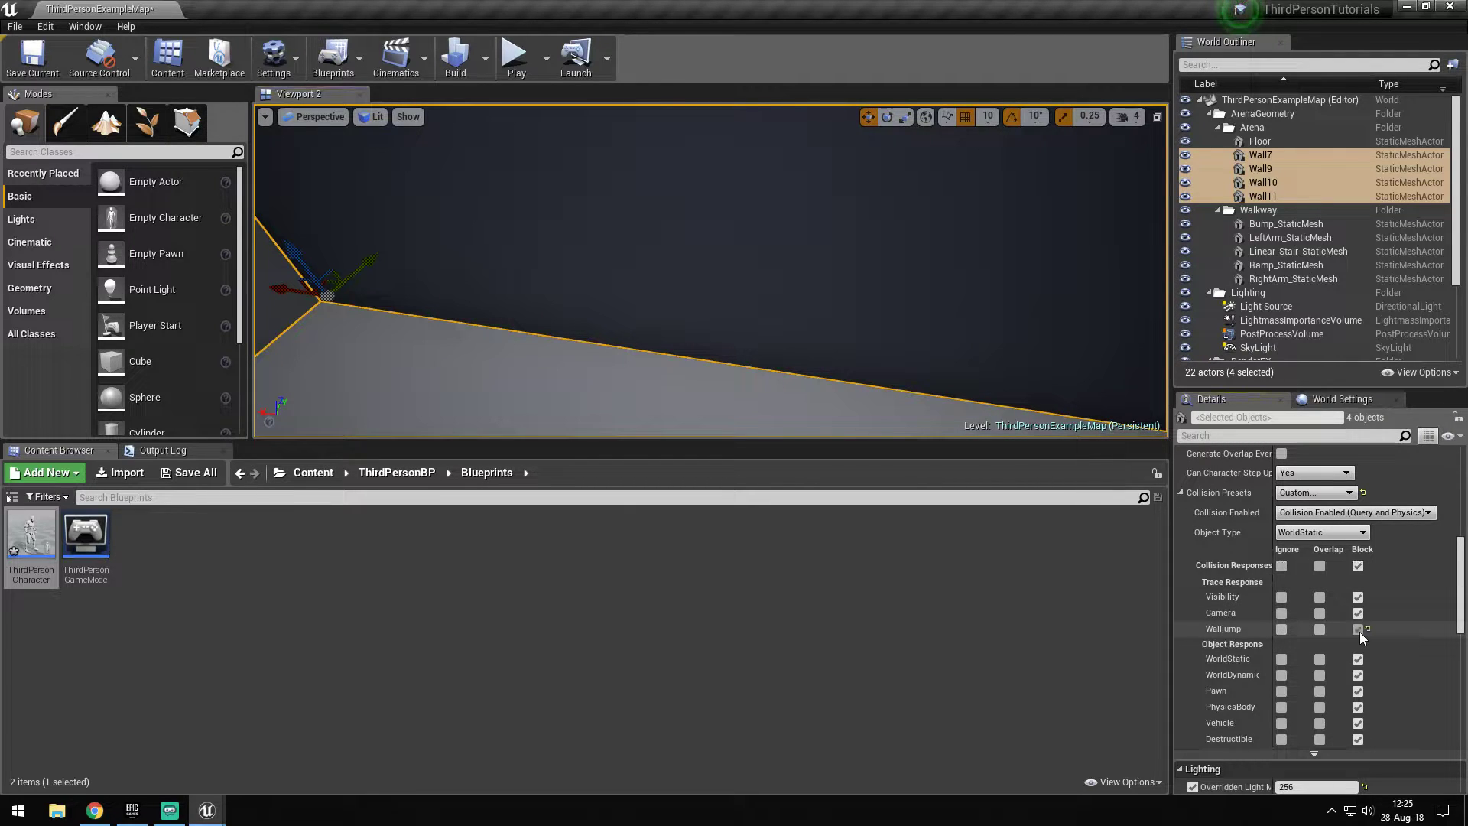
click(33, 59)
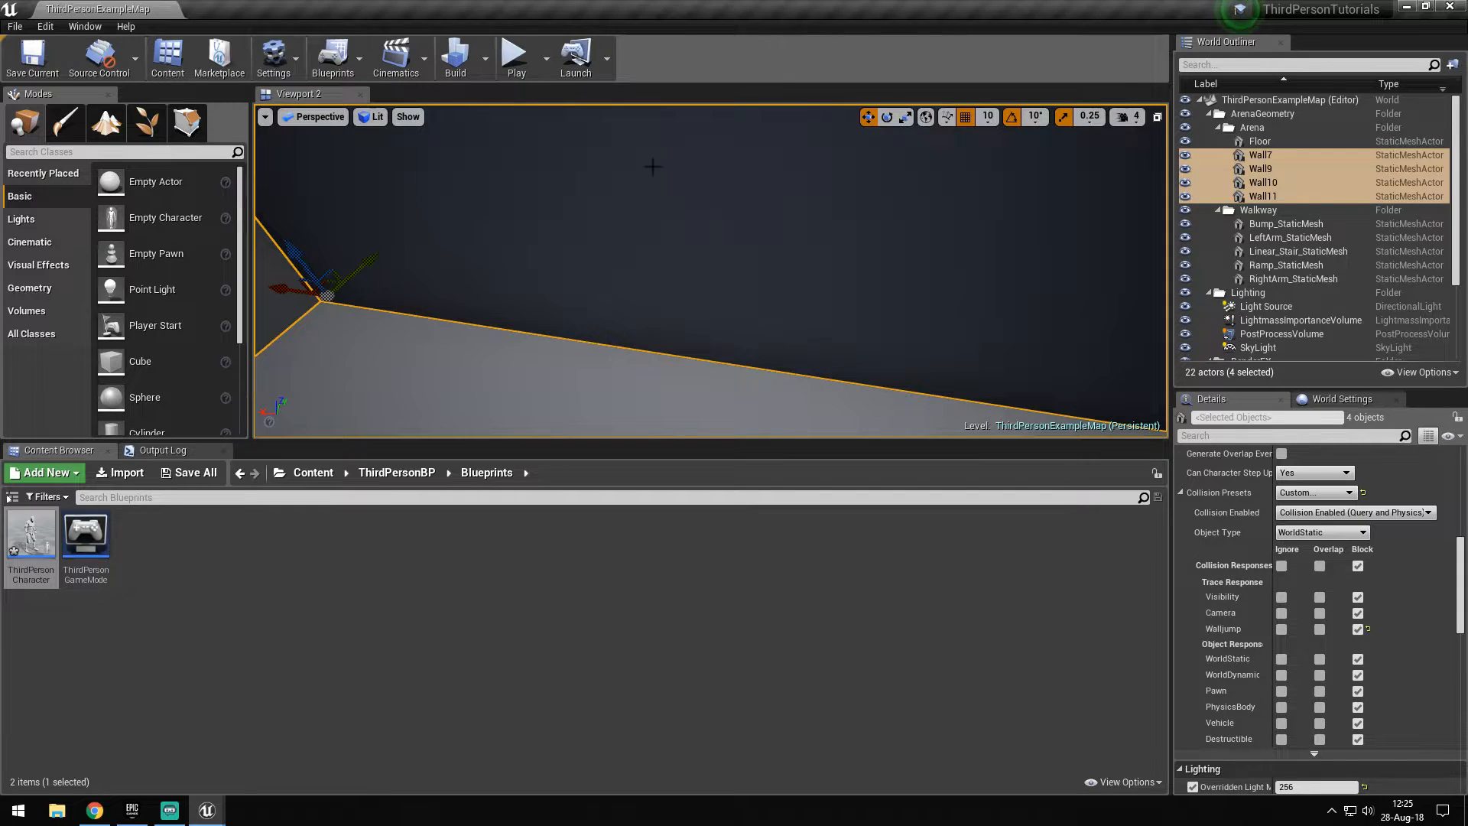
click(516, 58)
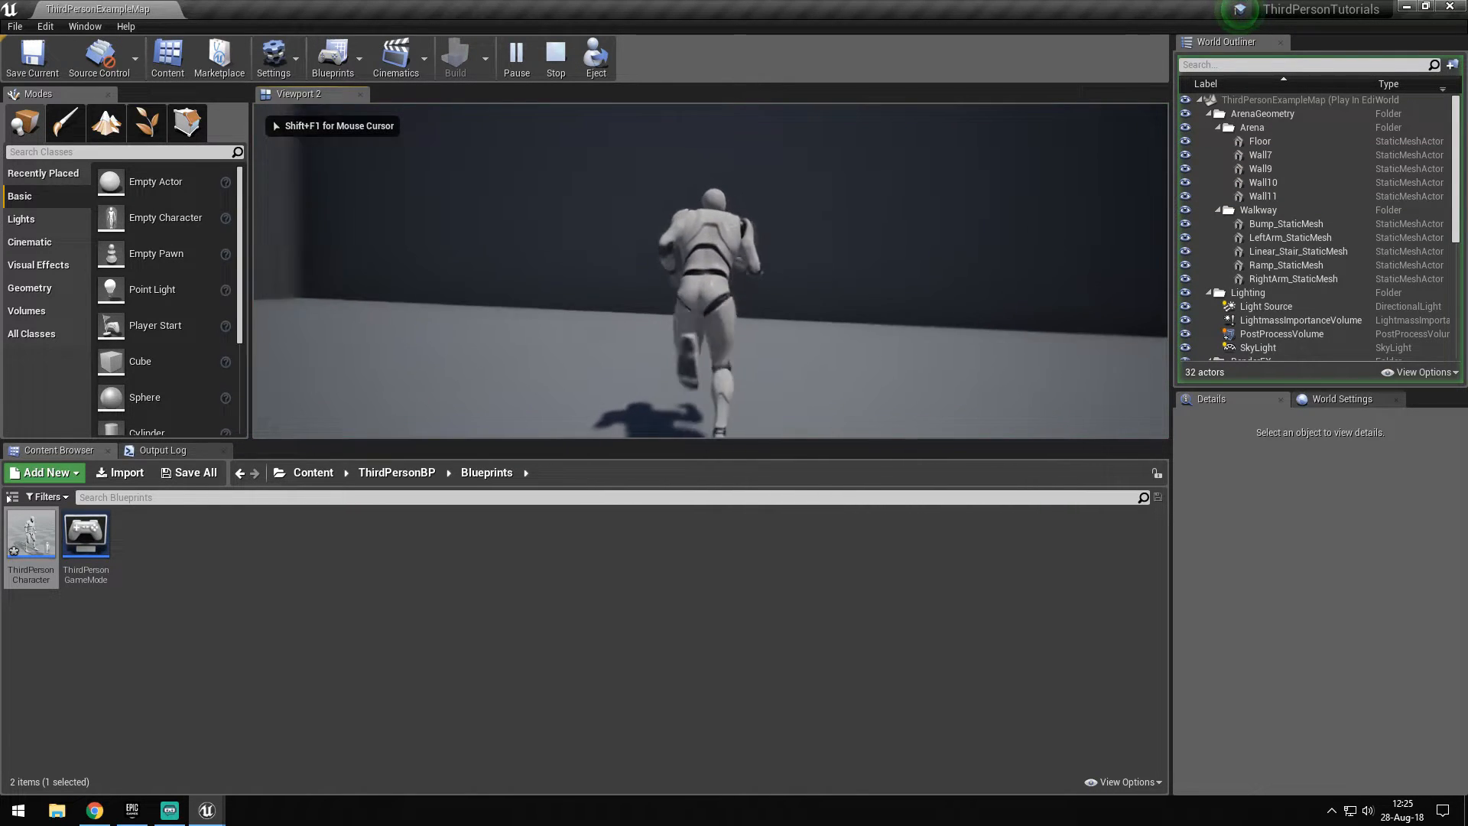
Run and wall-jump the character between the arena walls with W and Space, then stop the session
key(space)
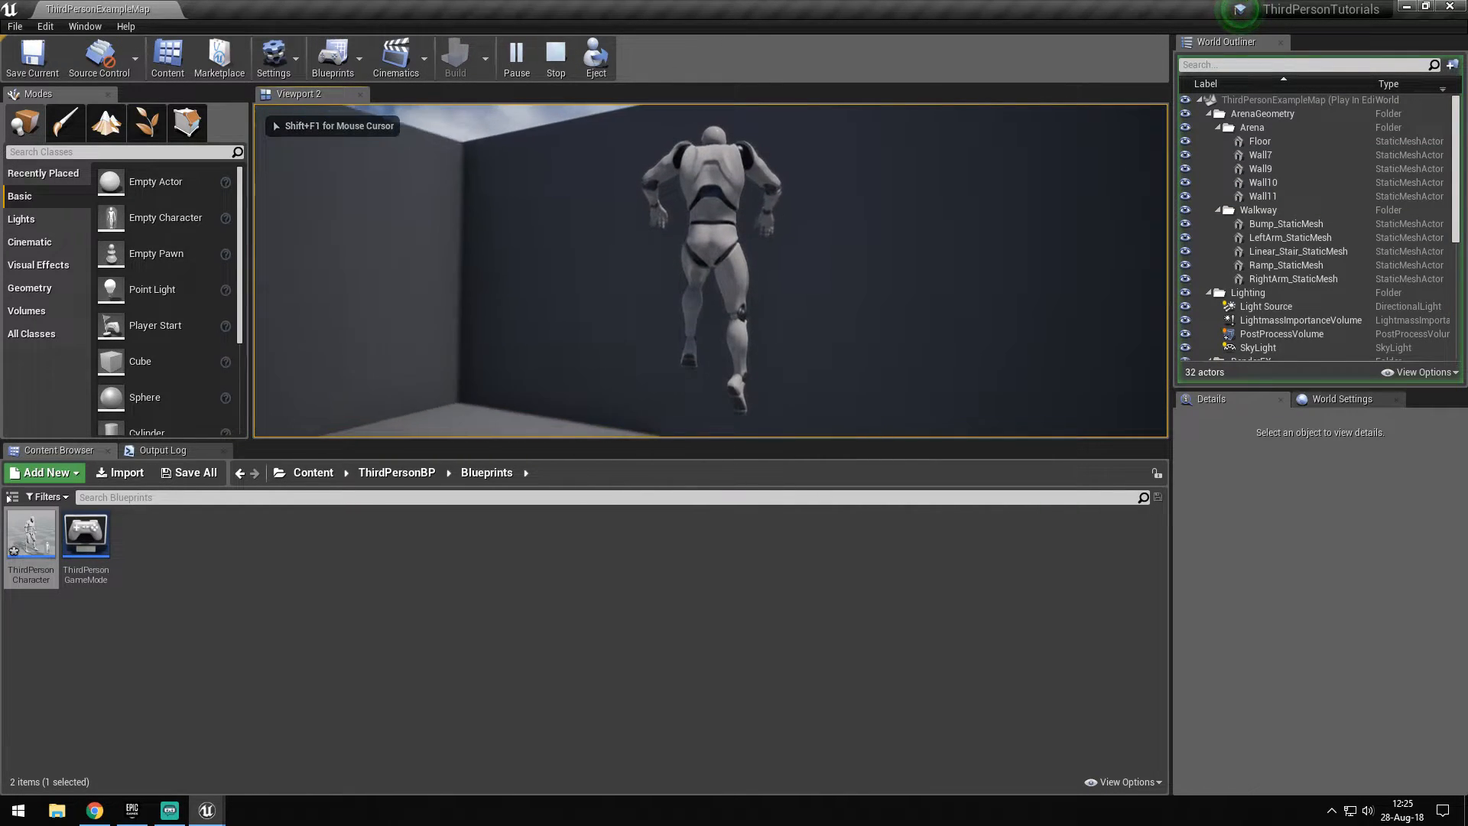
key(w)
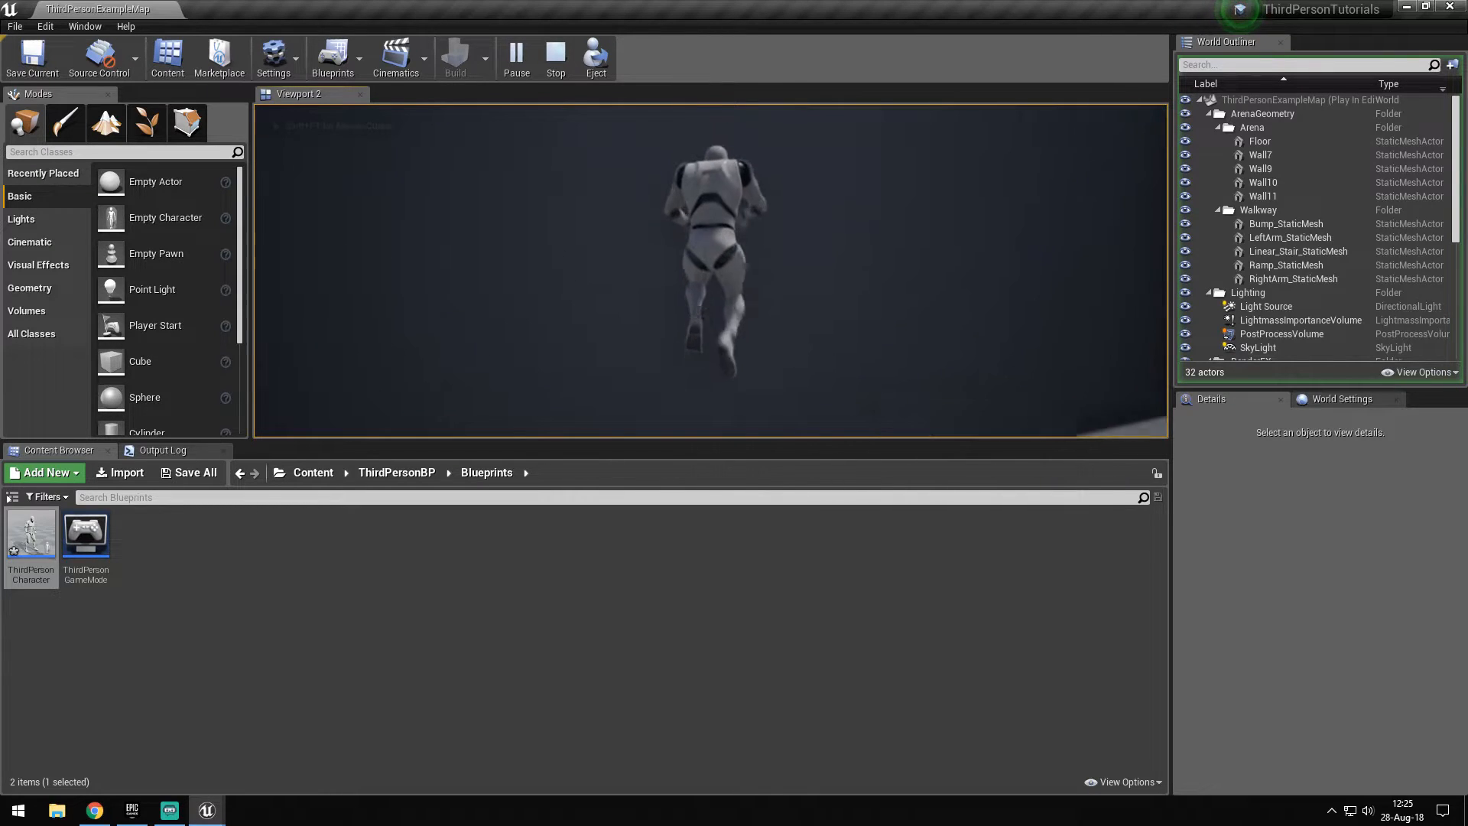
key(w)
key(space)
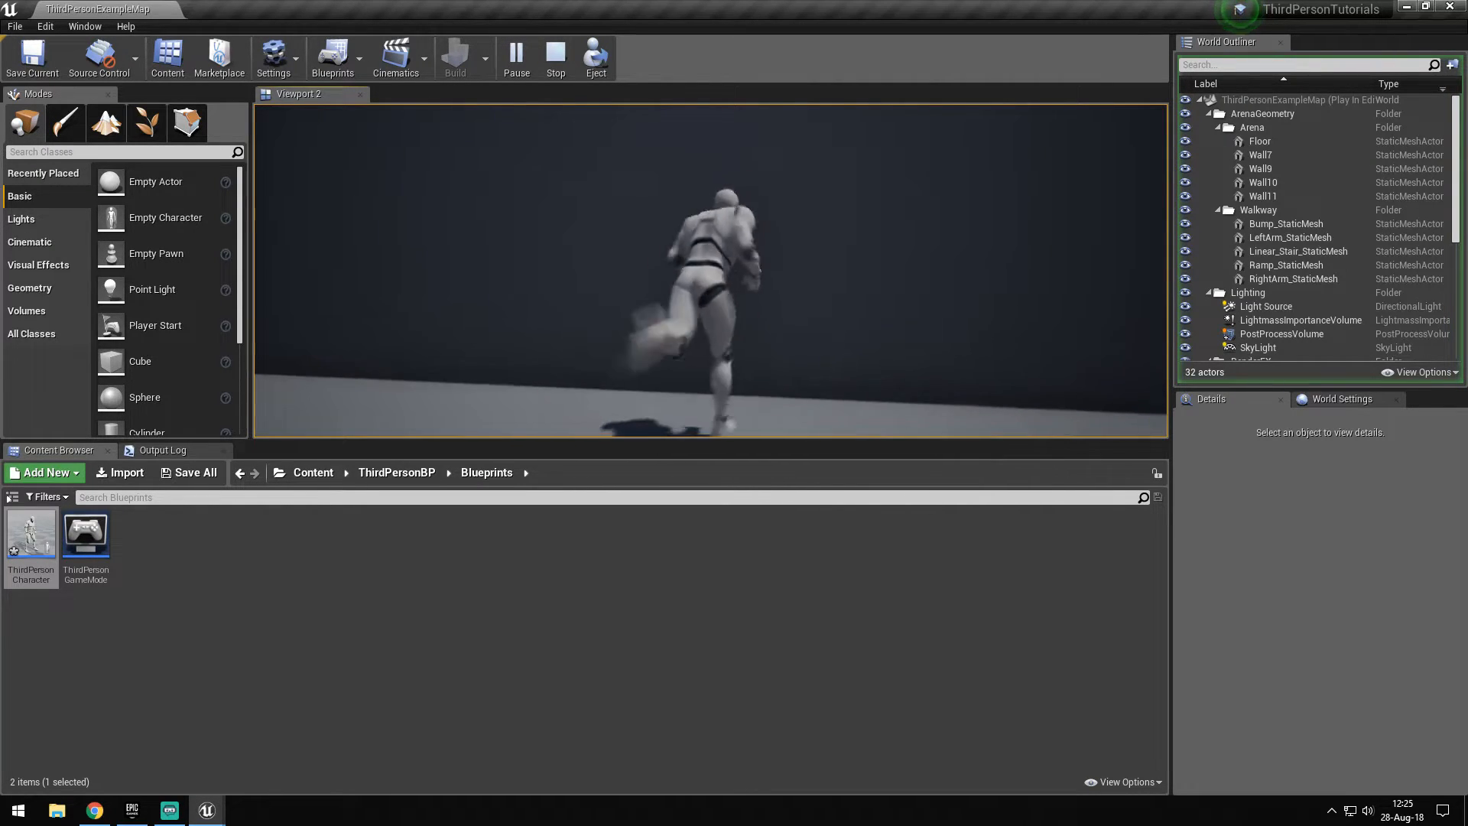
key(w)
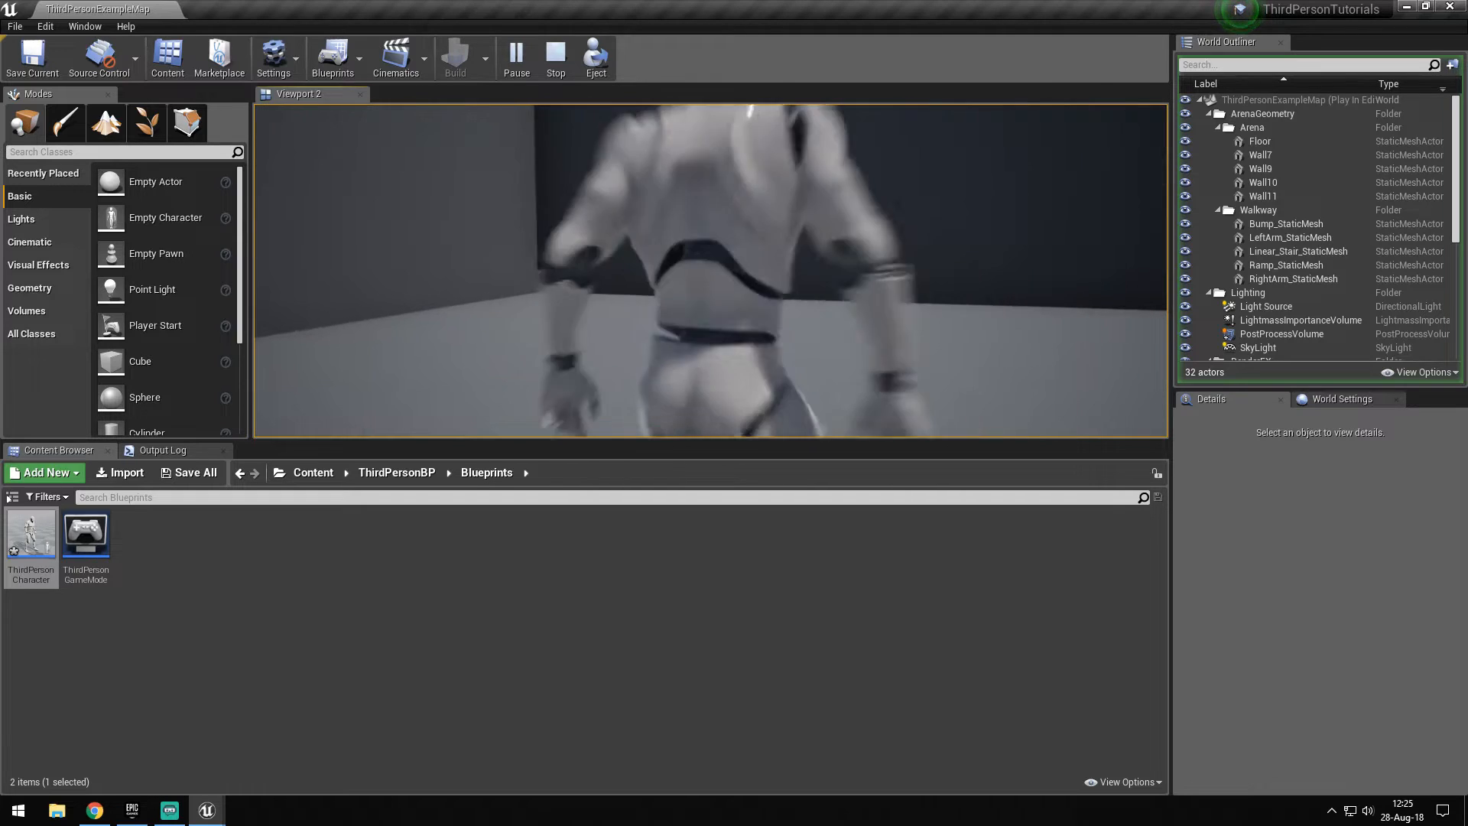
key(w)
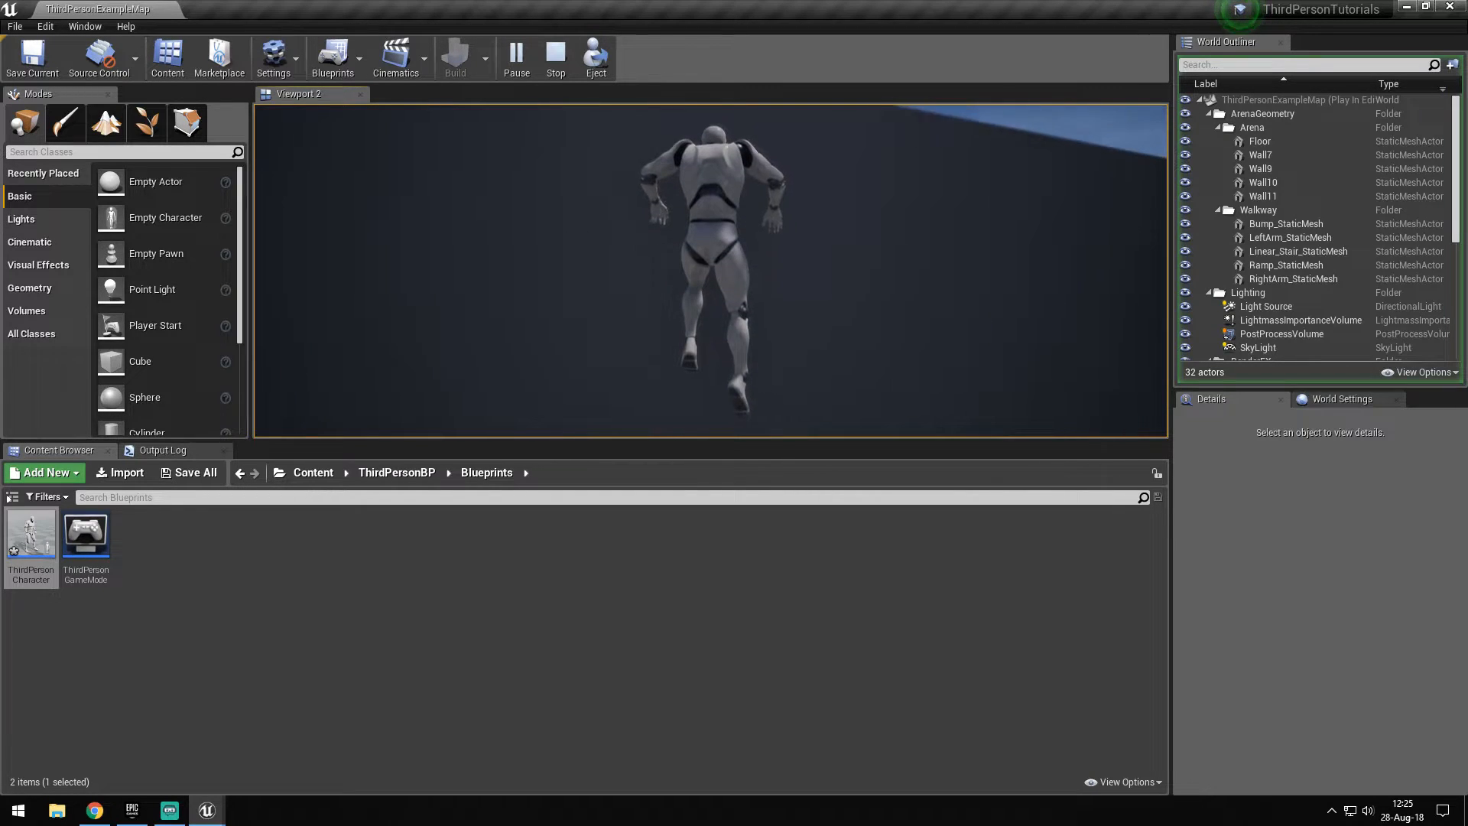
key(space)
key(w)
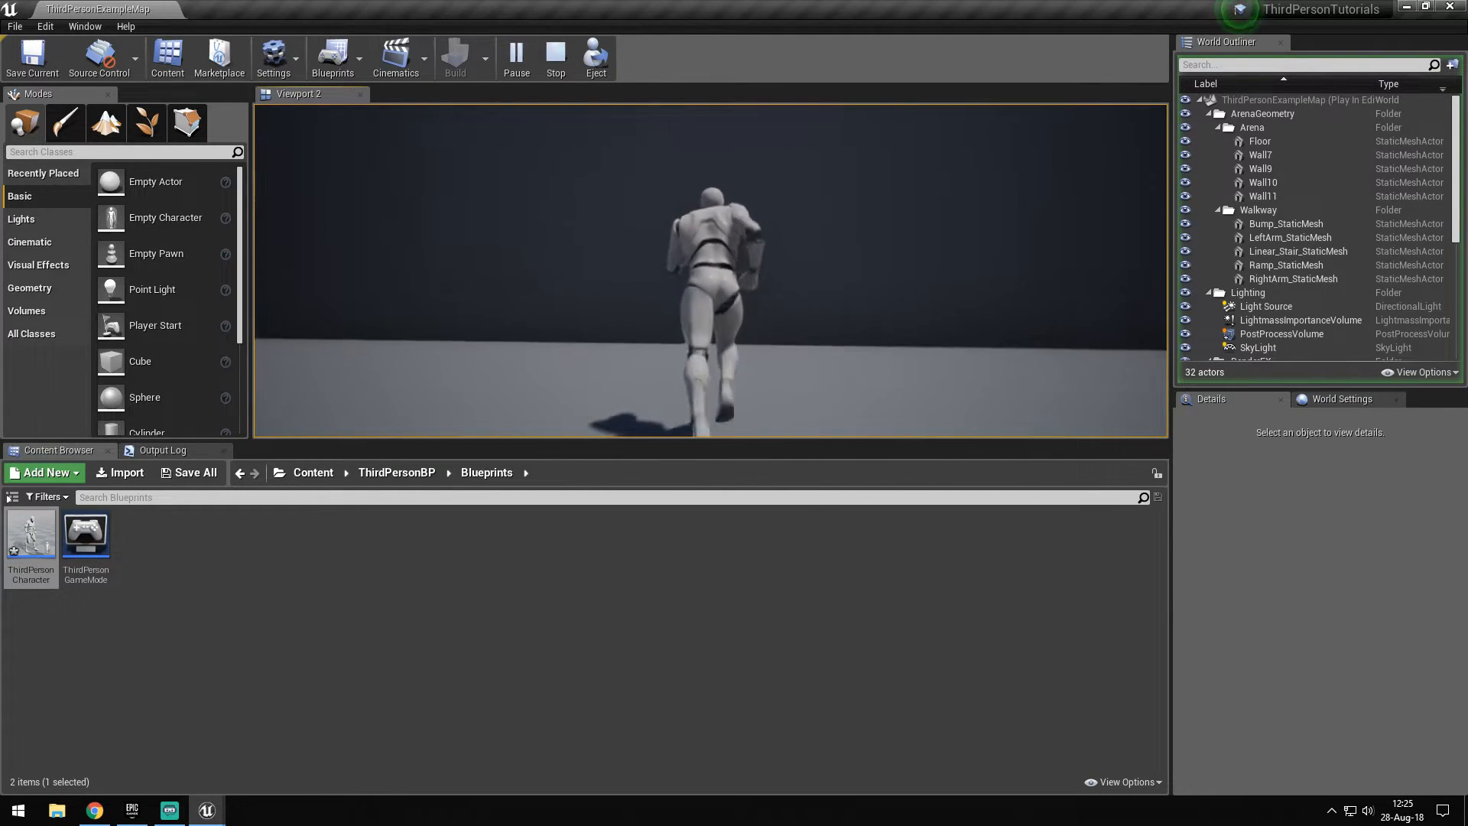
key(space)
key(w)
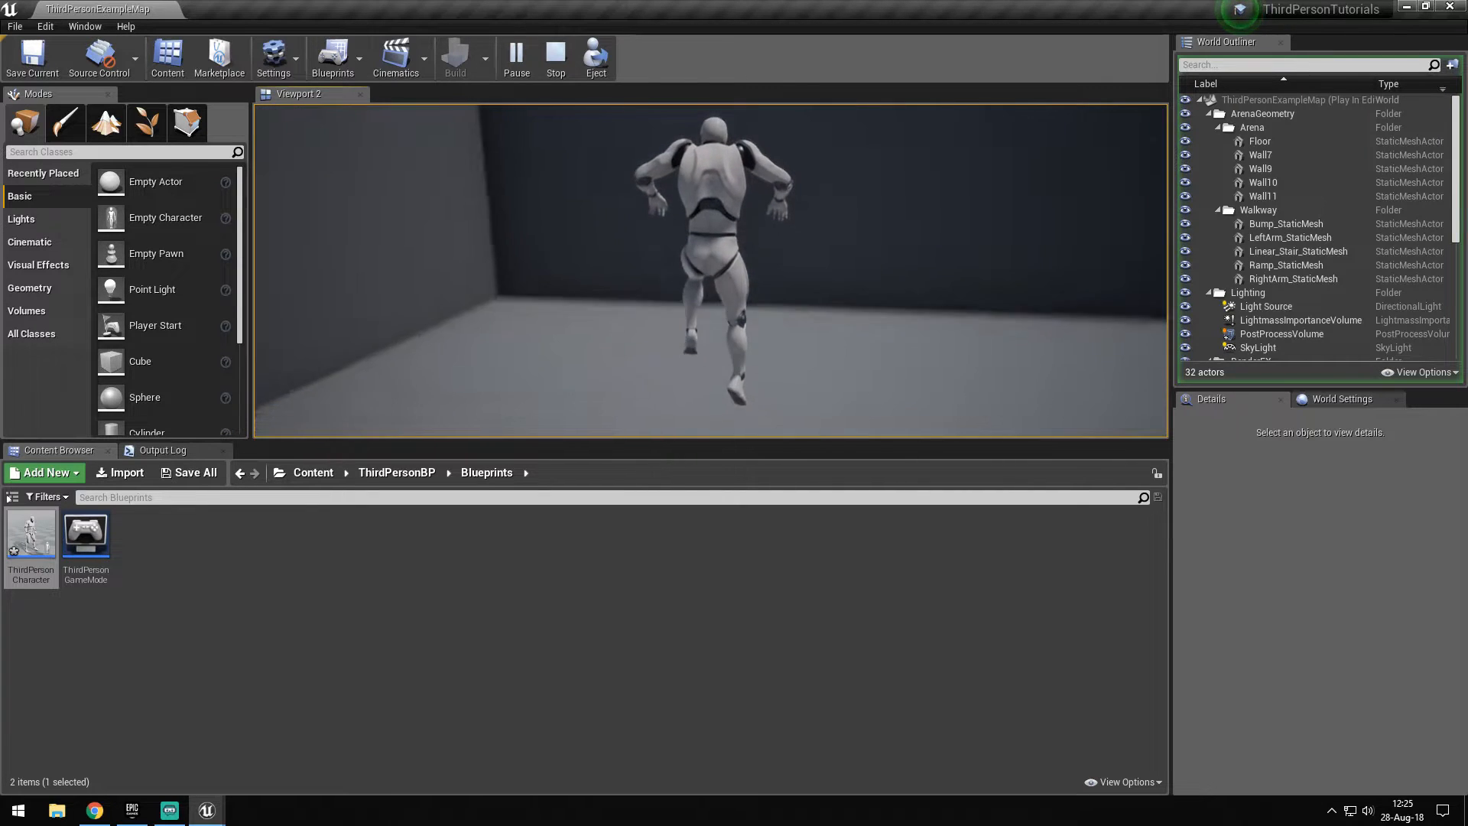
key(w)
key(space)
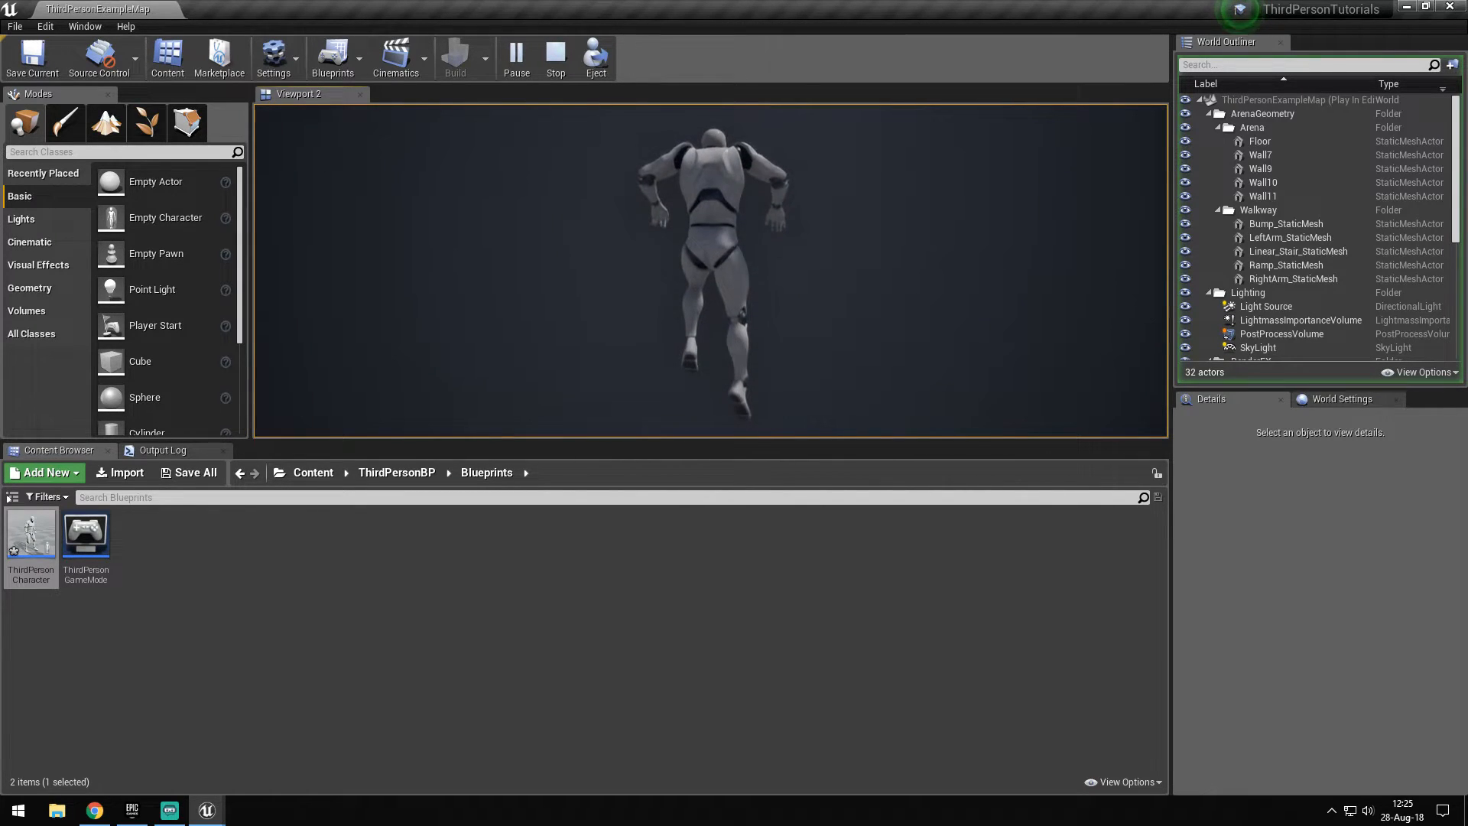
key(w)
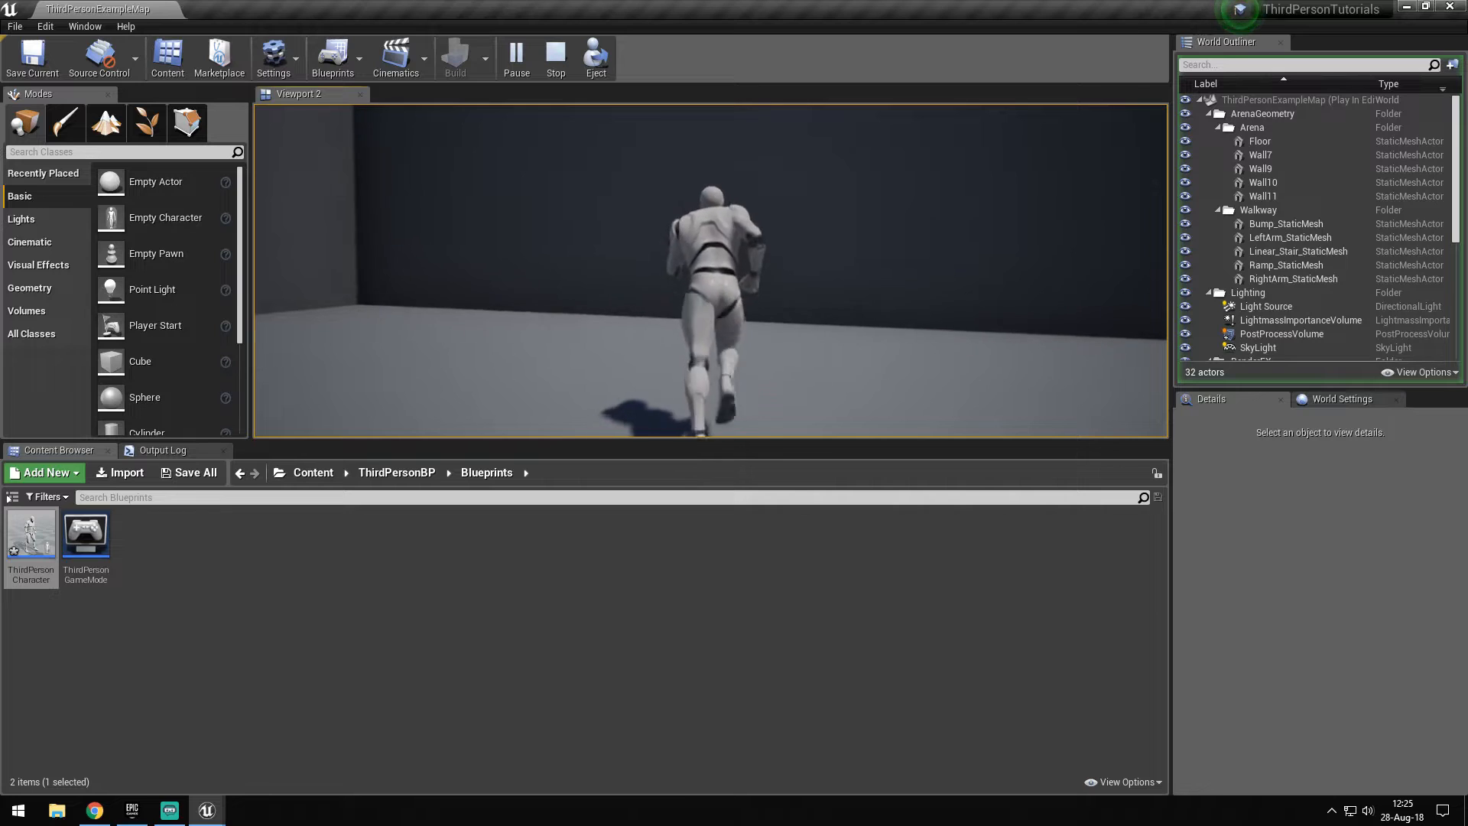
key(space)
key(w)
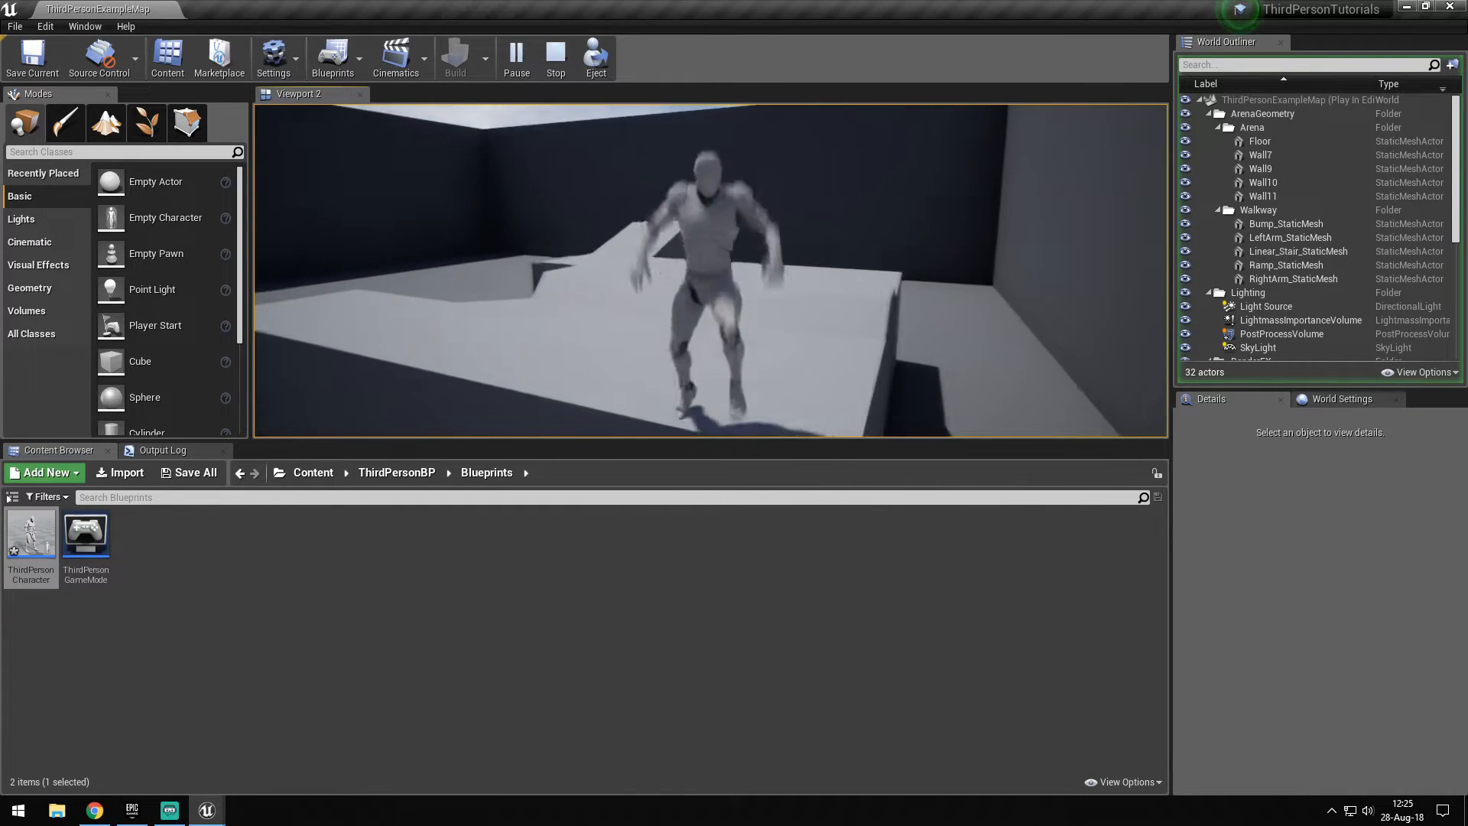
key(w)
key(space)
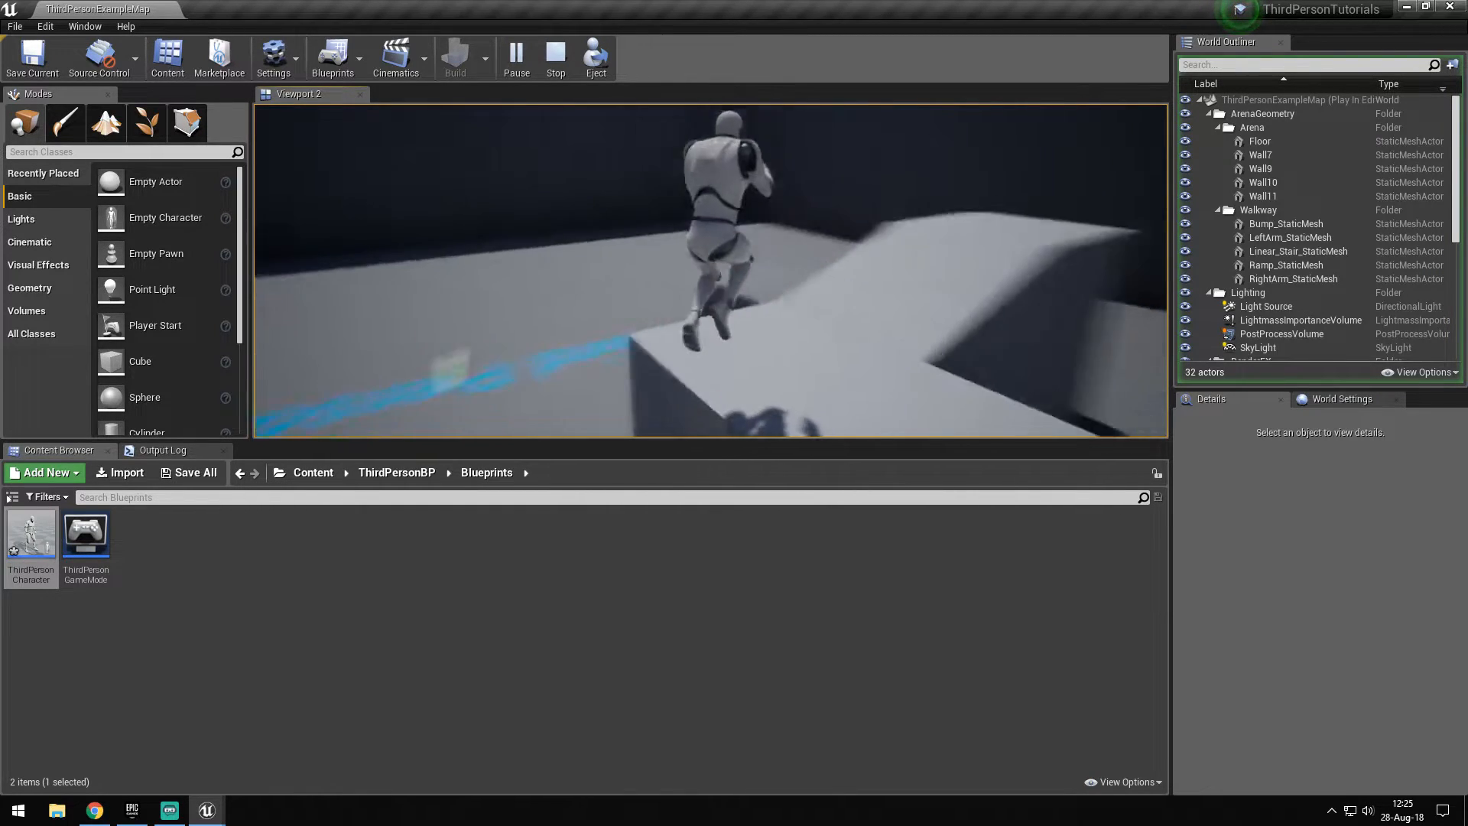
key(Escape)
Close Project Settings and bring the ThirdPersonCharacter Blueprint back full screen
click(207, 811)
click(92, 735)
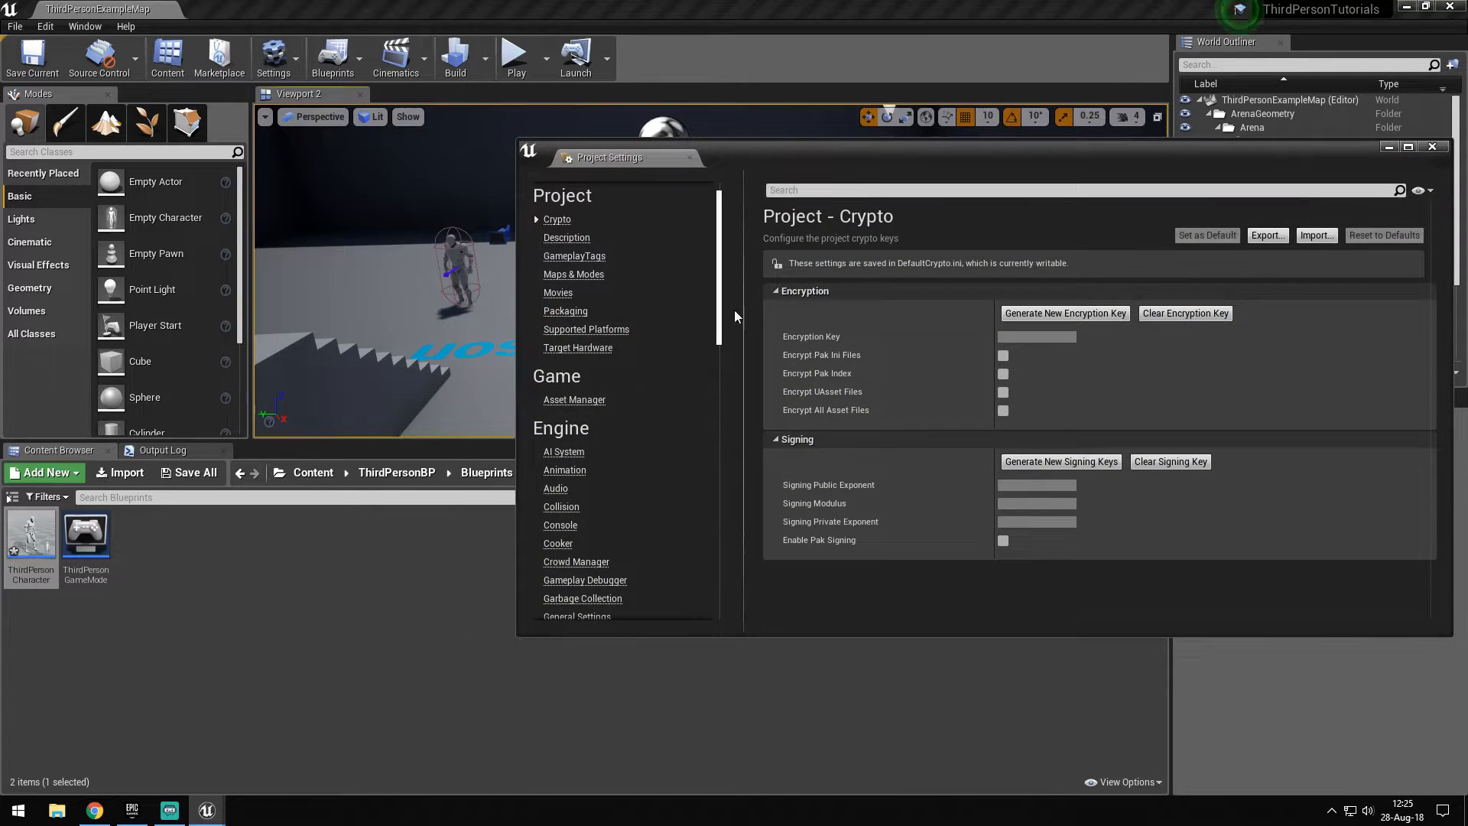
click(1436, 149)
click(206, 810)
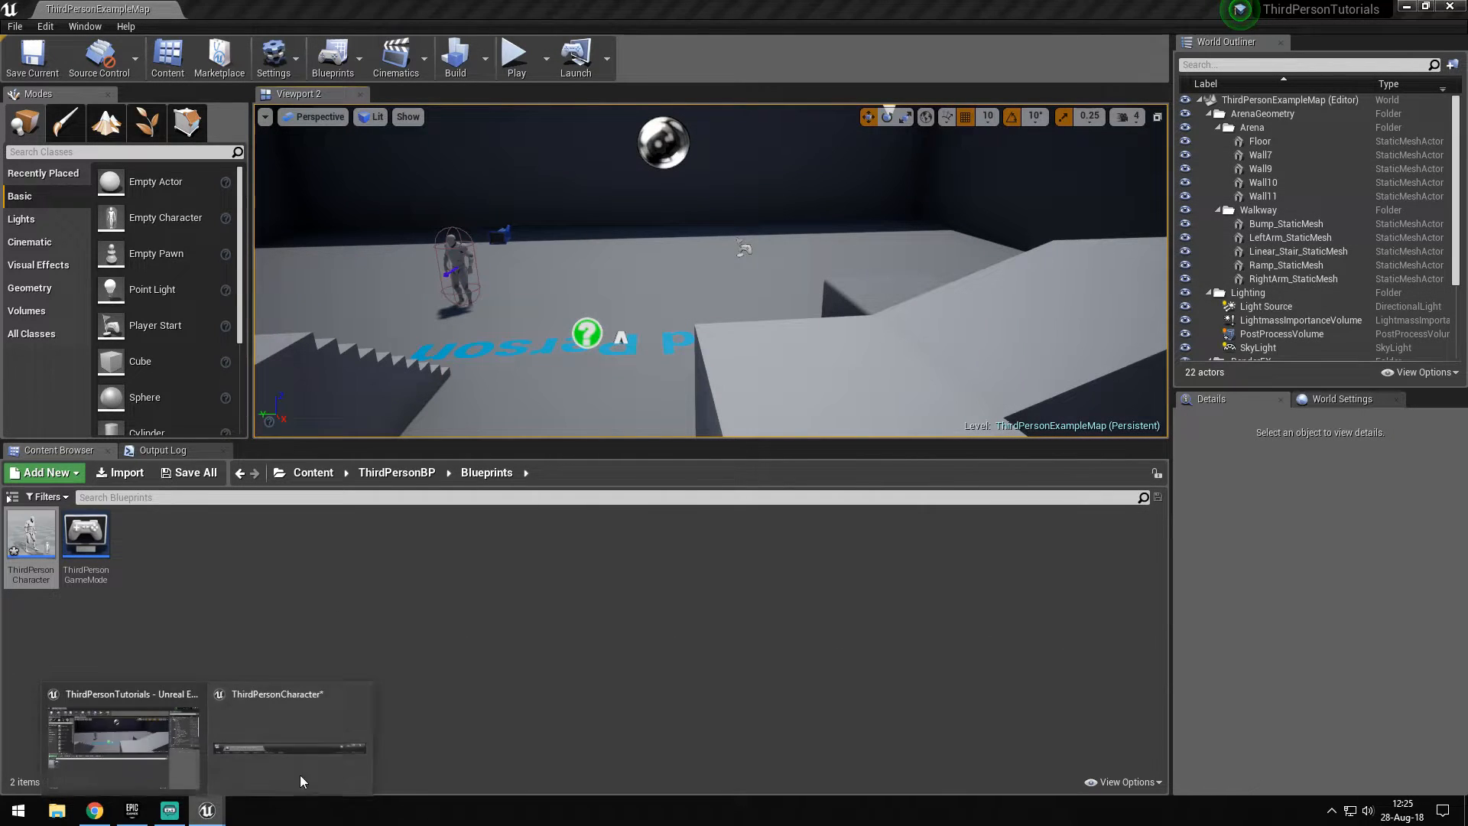
click(115, 734)
double_click(580, 333)
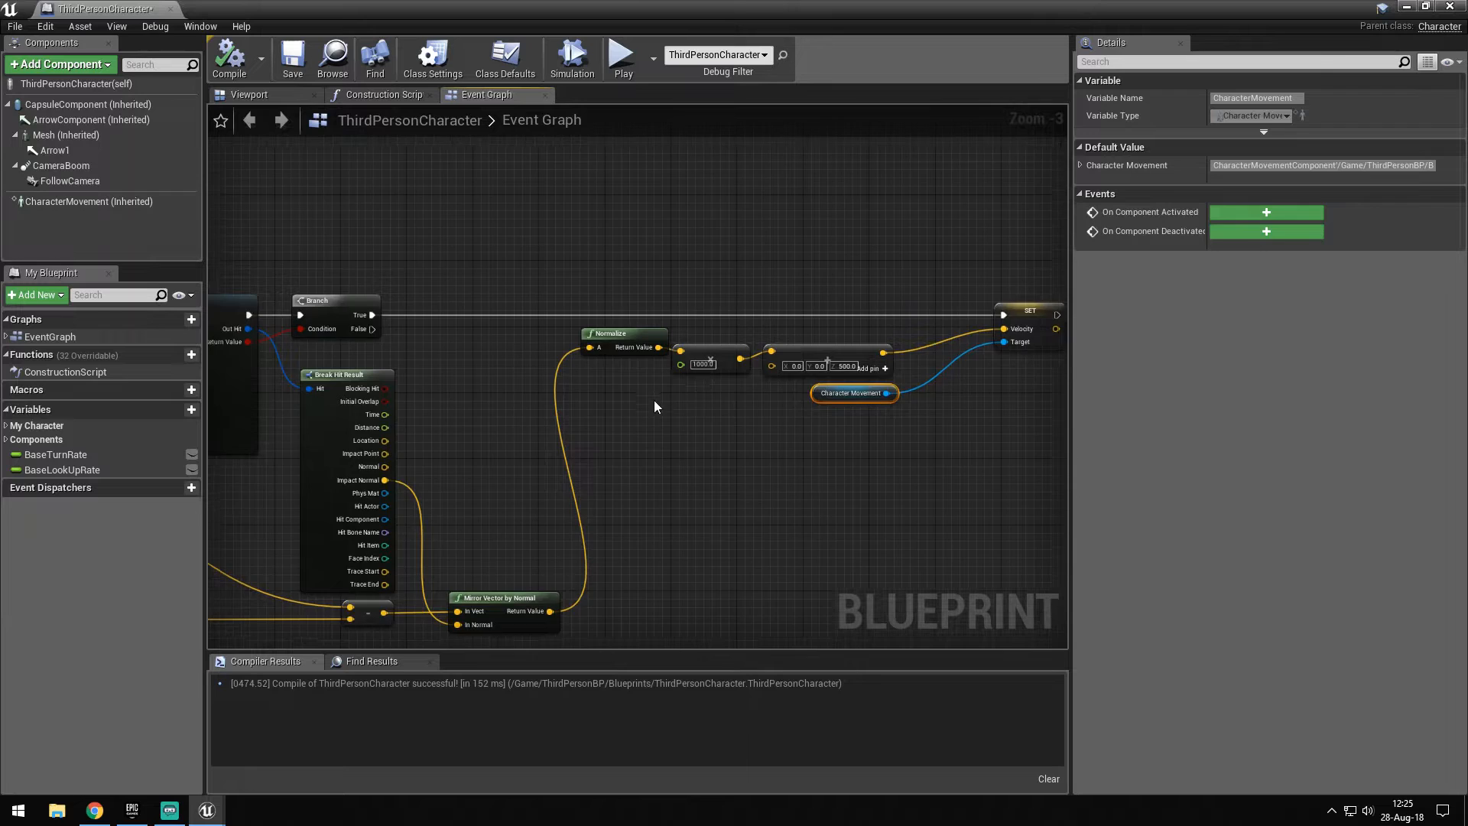
scroll(688, 390, up, 3)
Confirm the 500.0 value, play-test running and jumping into the arena, then return to the Blueprint window
click(758, 463)
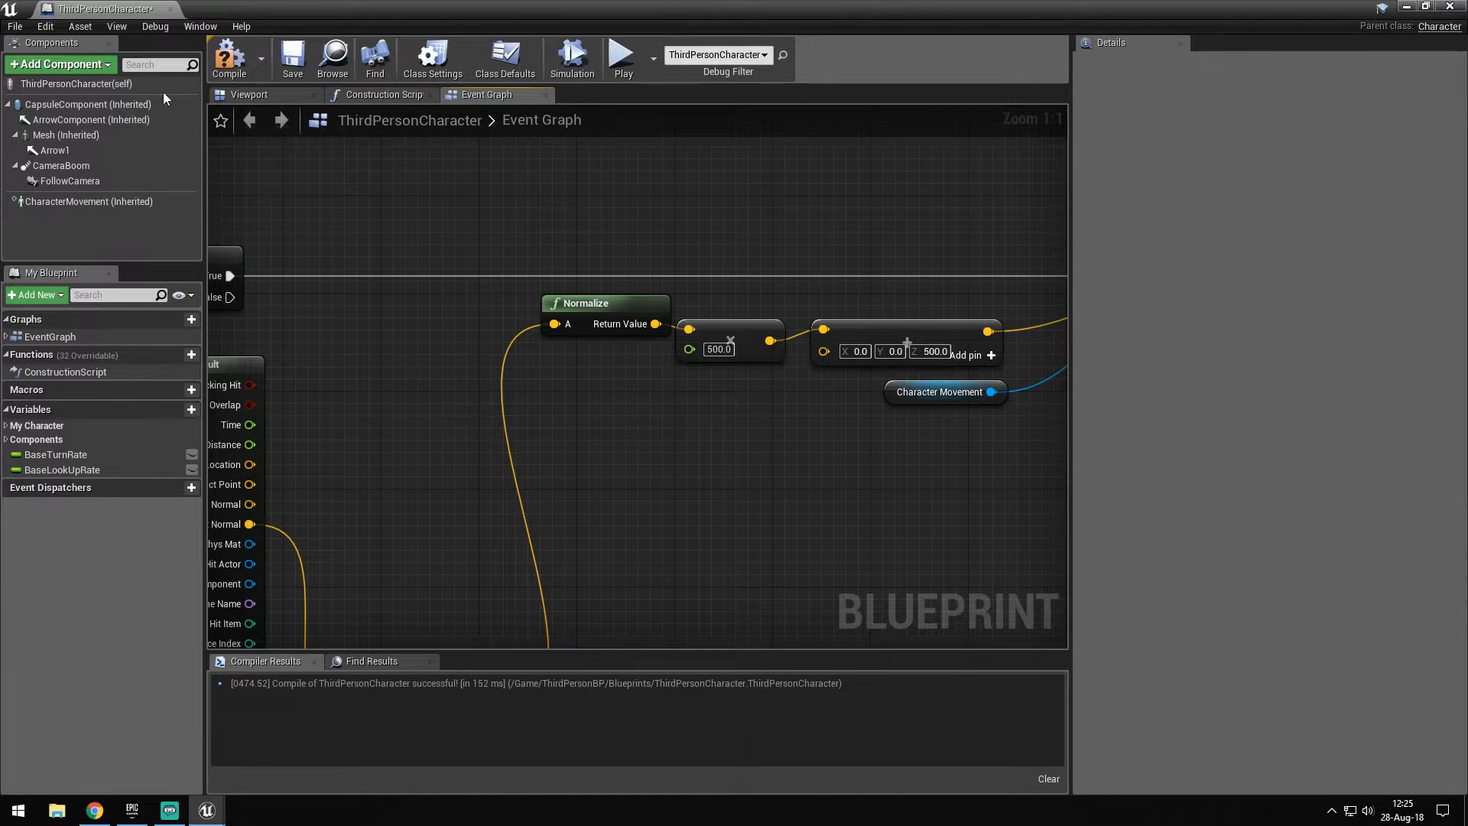
key(alt+Tab)
click(510, 54)
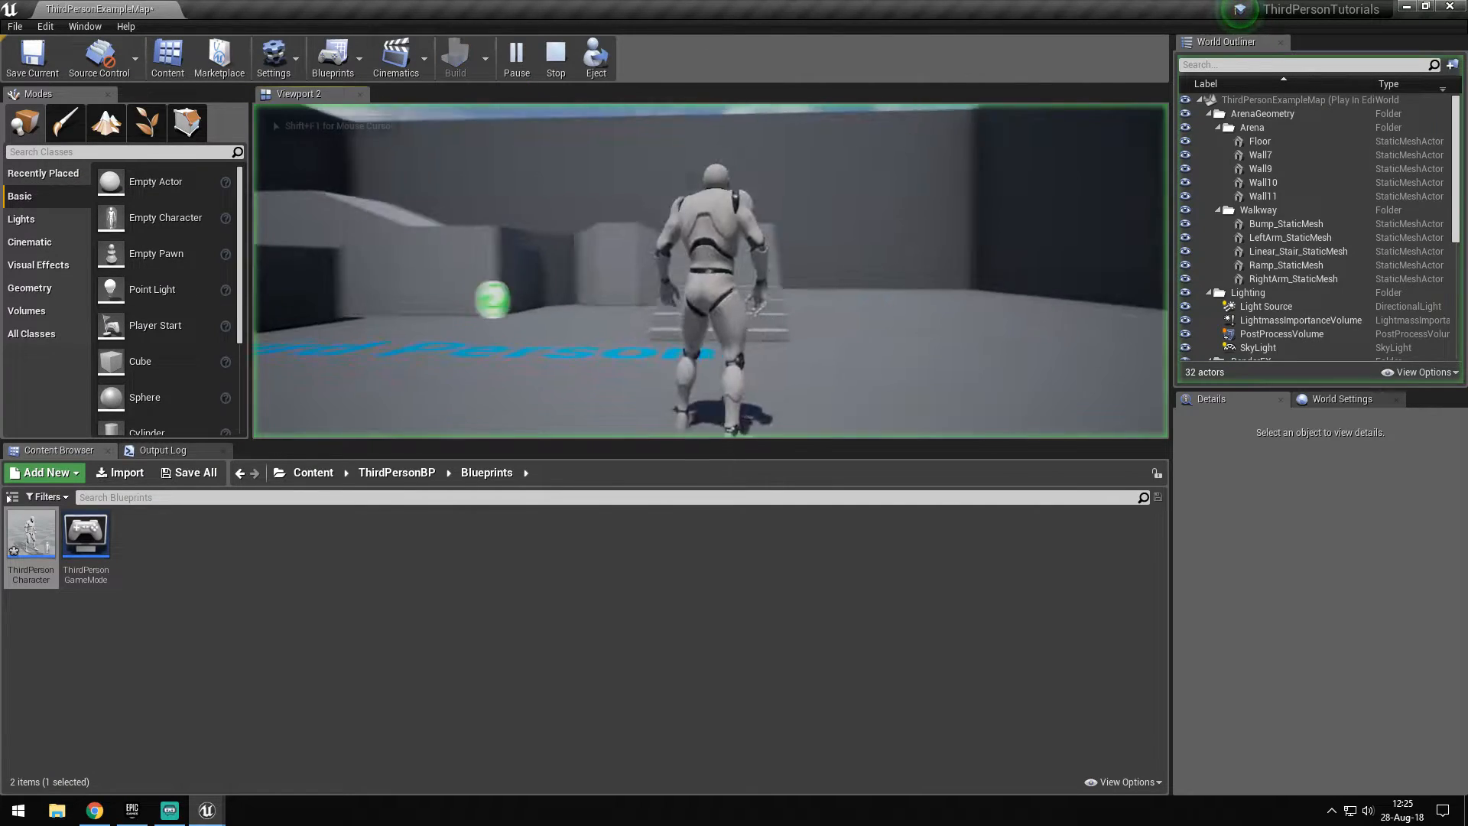
key(w)
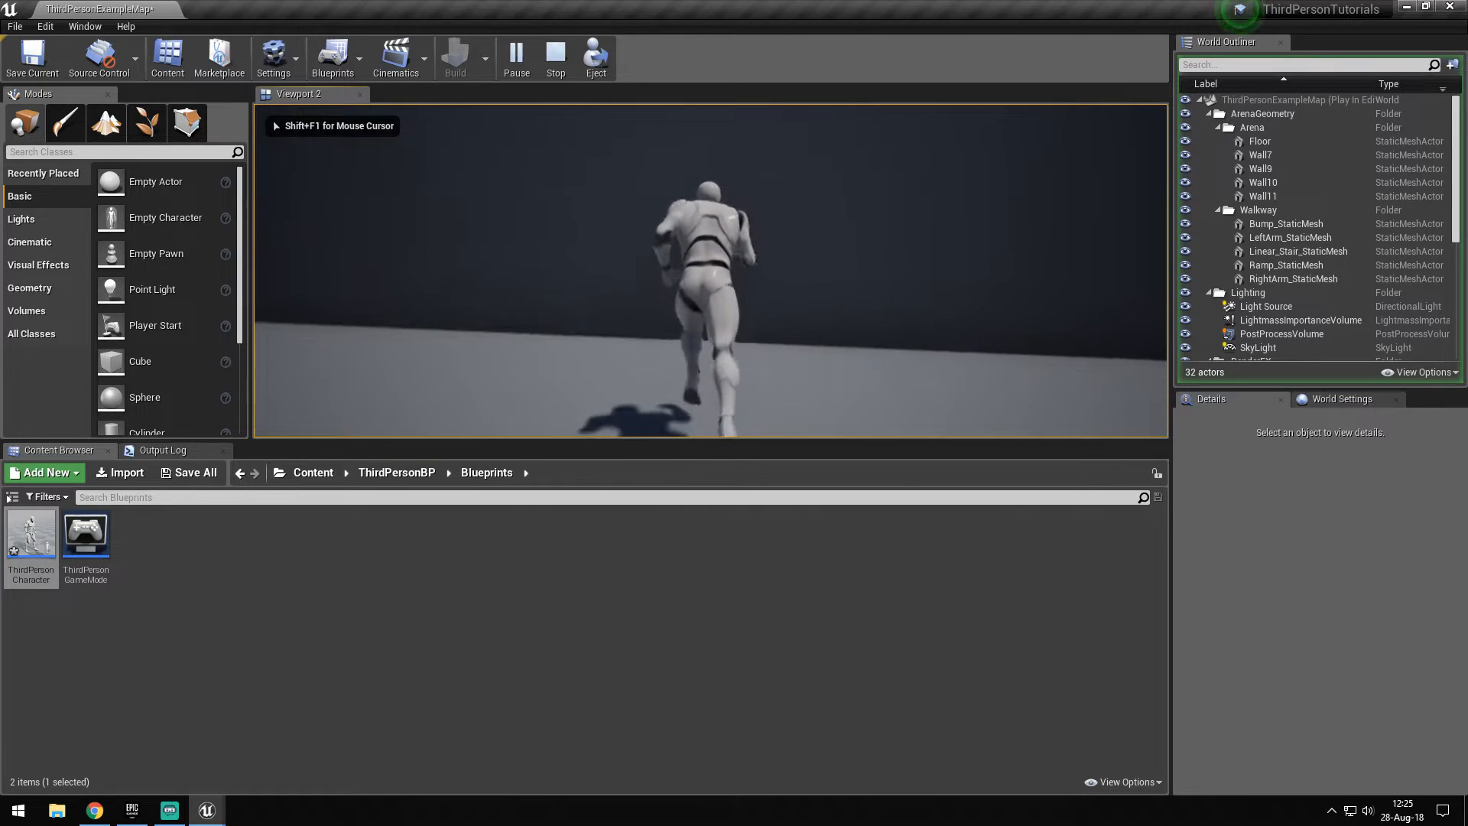
key(space)
key(w)
key(space)
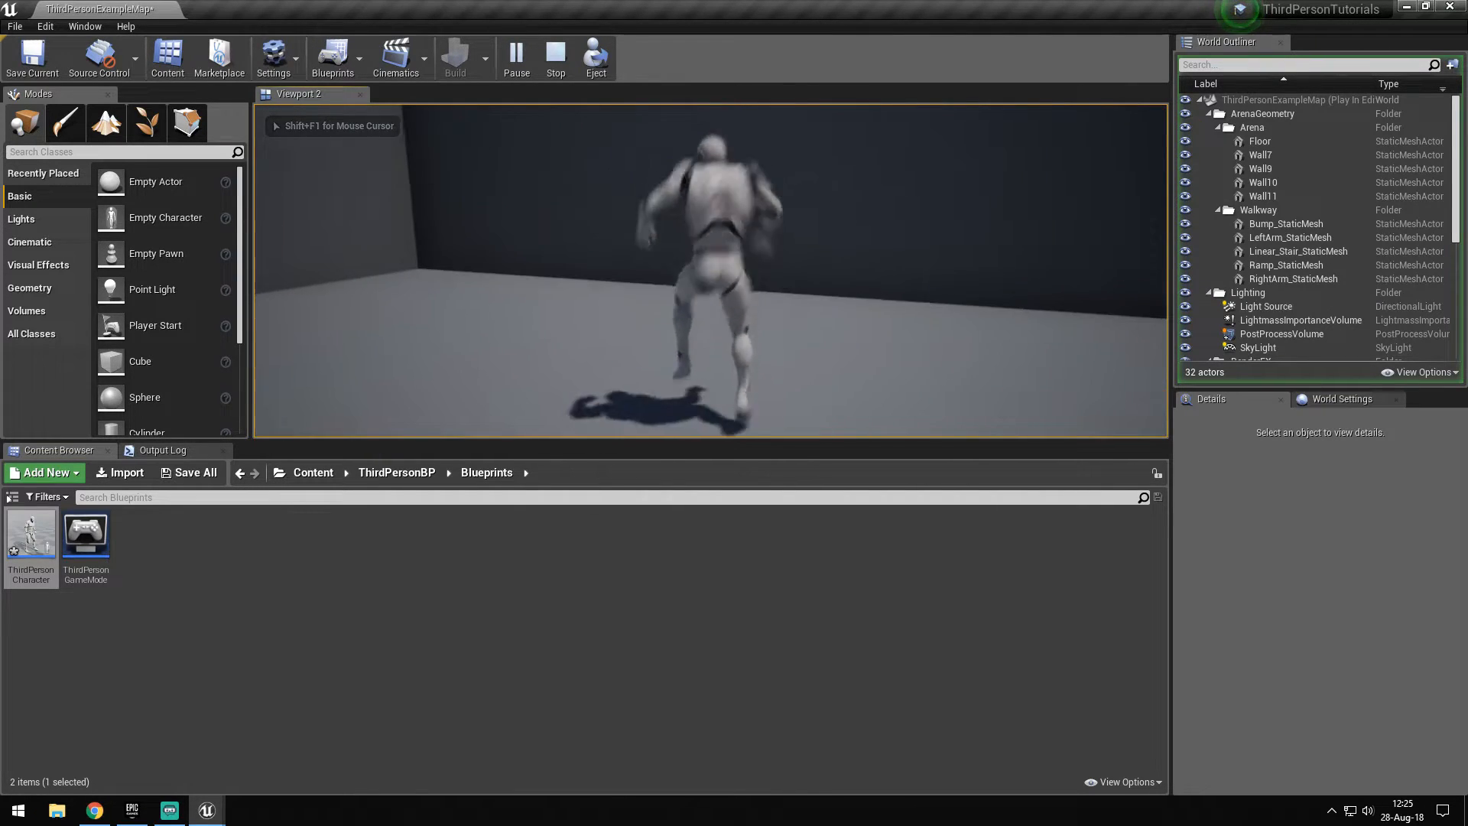
key(w)
key(space)
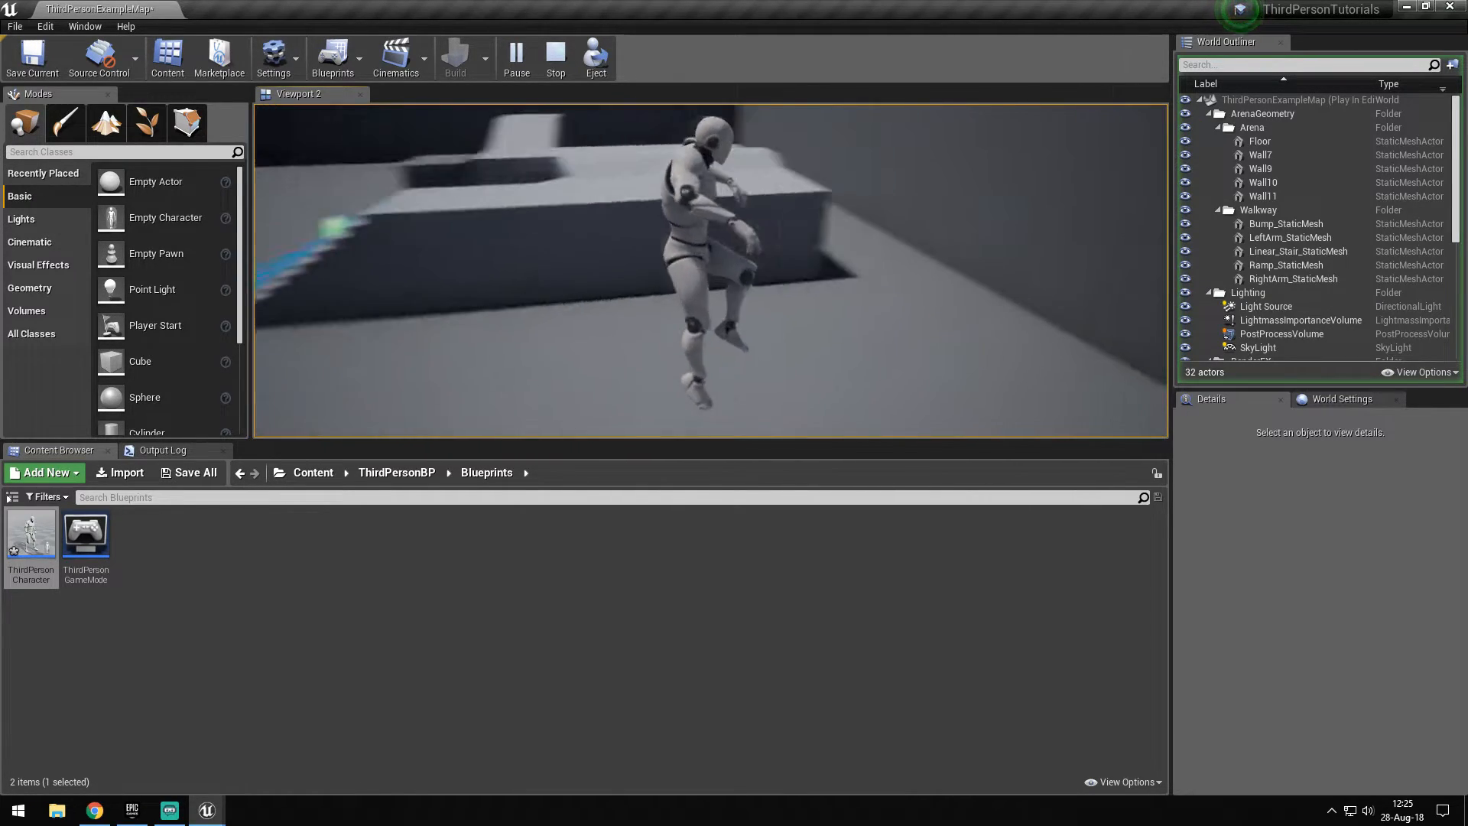
key(Escape)
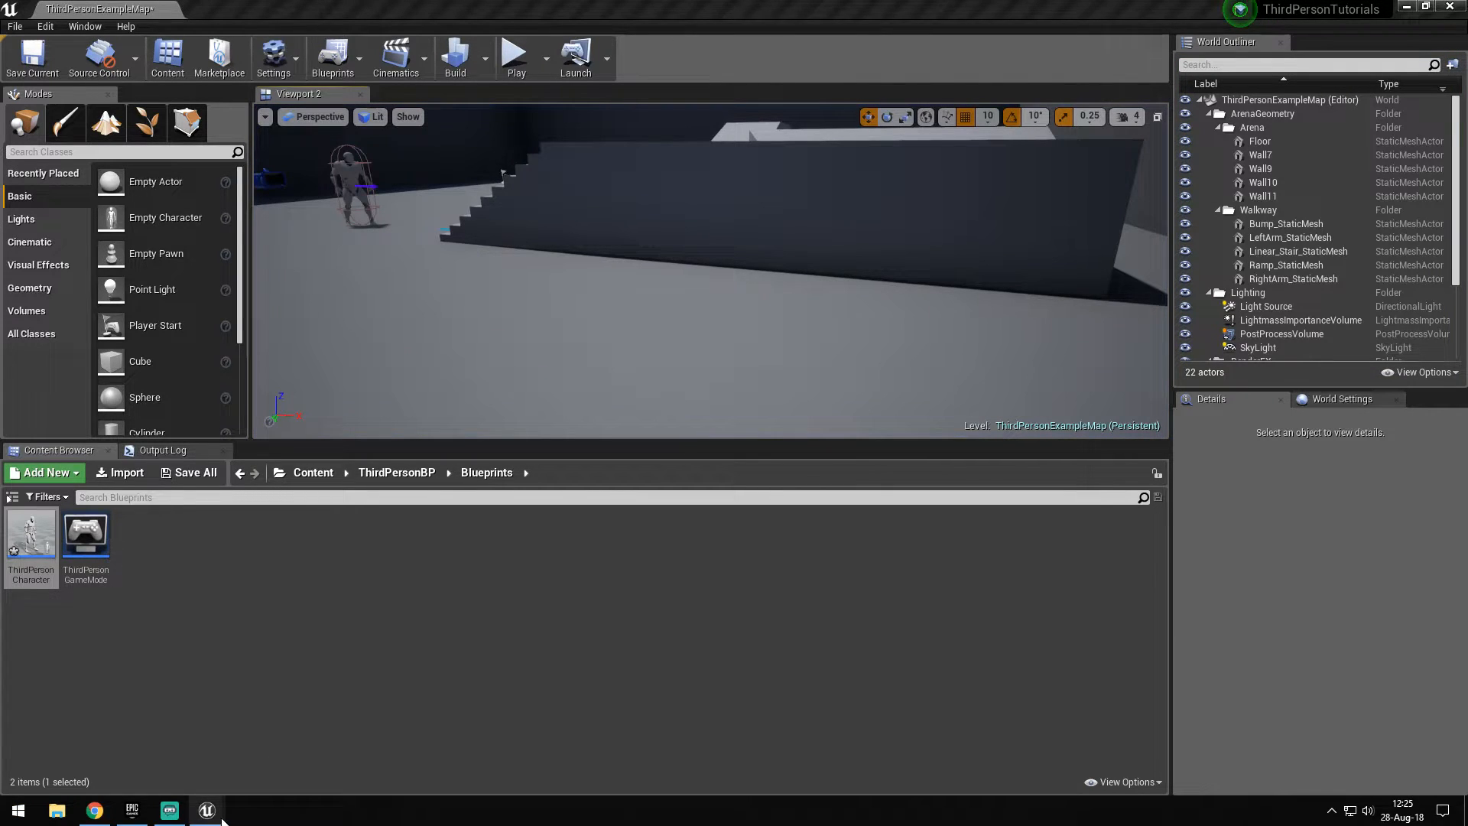
click(206, 812)
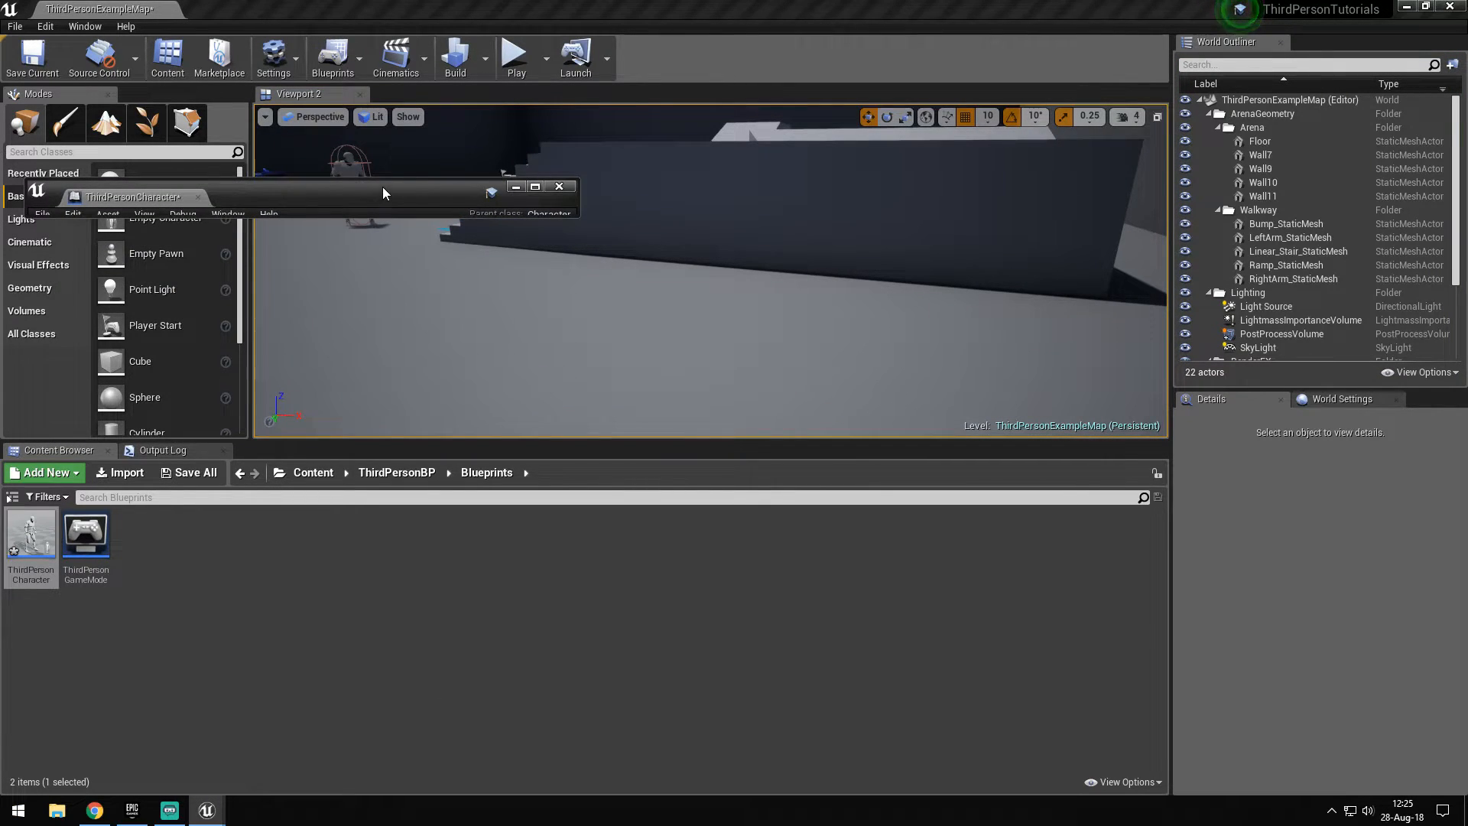
Maximize the Blueprint and add Make Rot from XY fed by the Set Velocity result
drag(382, 187, 465, 198)
double_click(454, 196)
right_drag(464, 198, 70, 270)
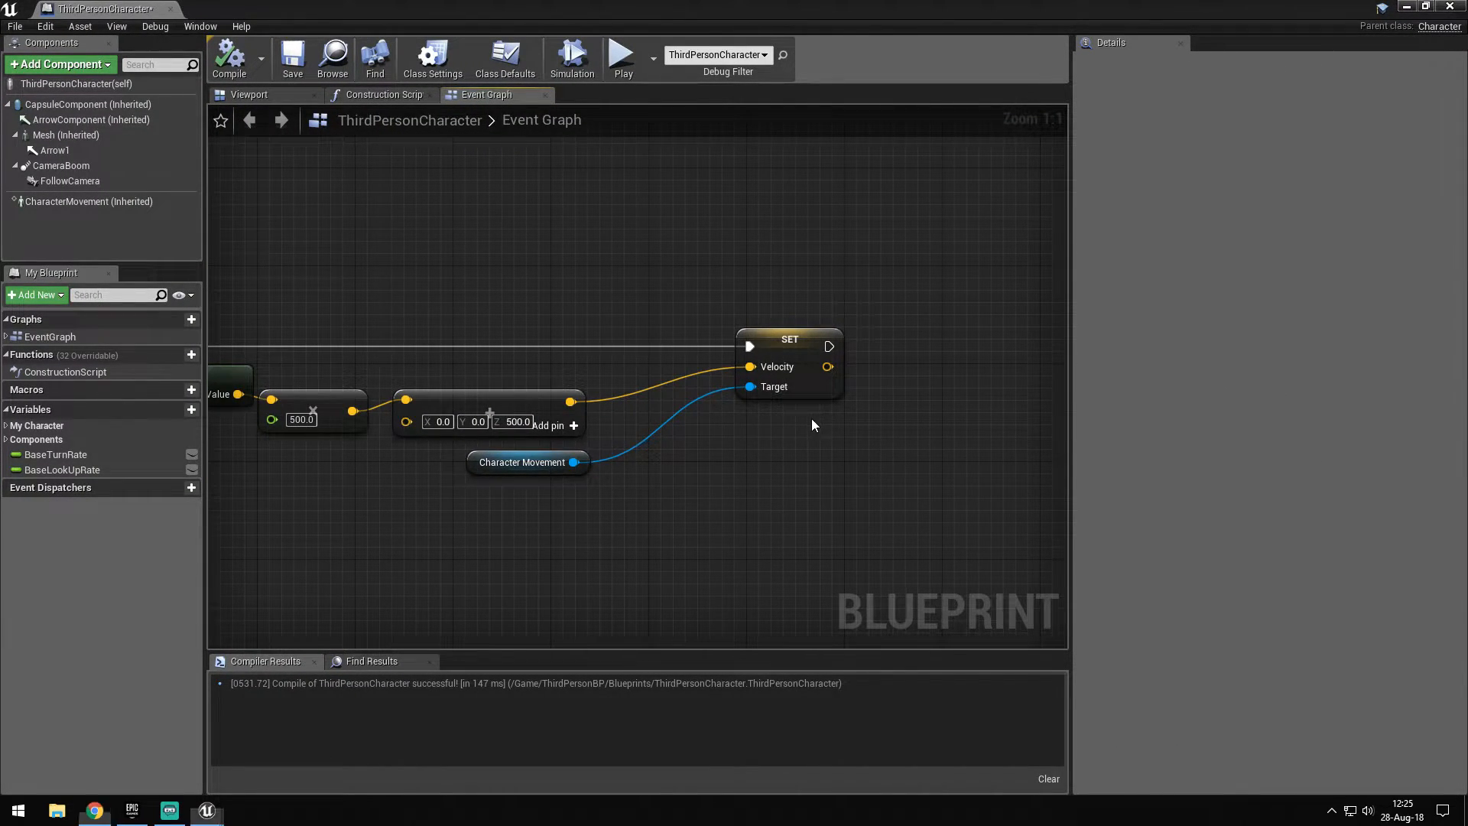
right_drag(811, 418, 546, 406)
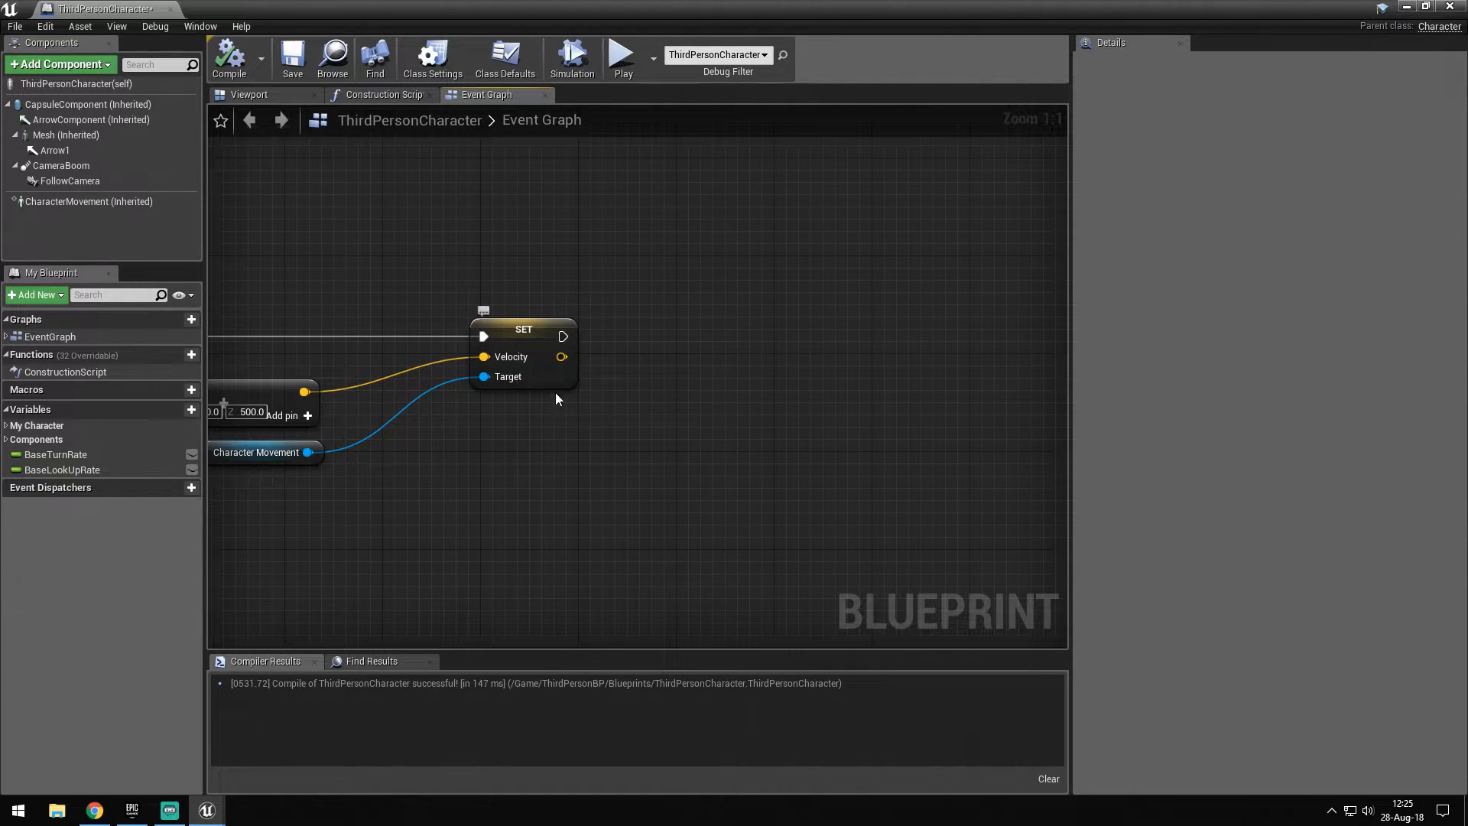
drag(563, 357, 613, 409)
drag(798, 429, 801, 430)
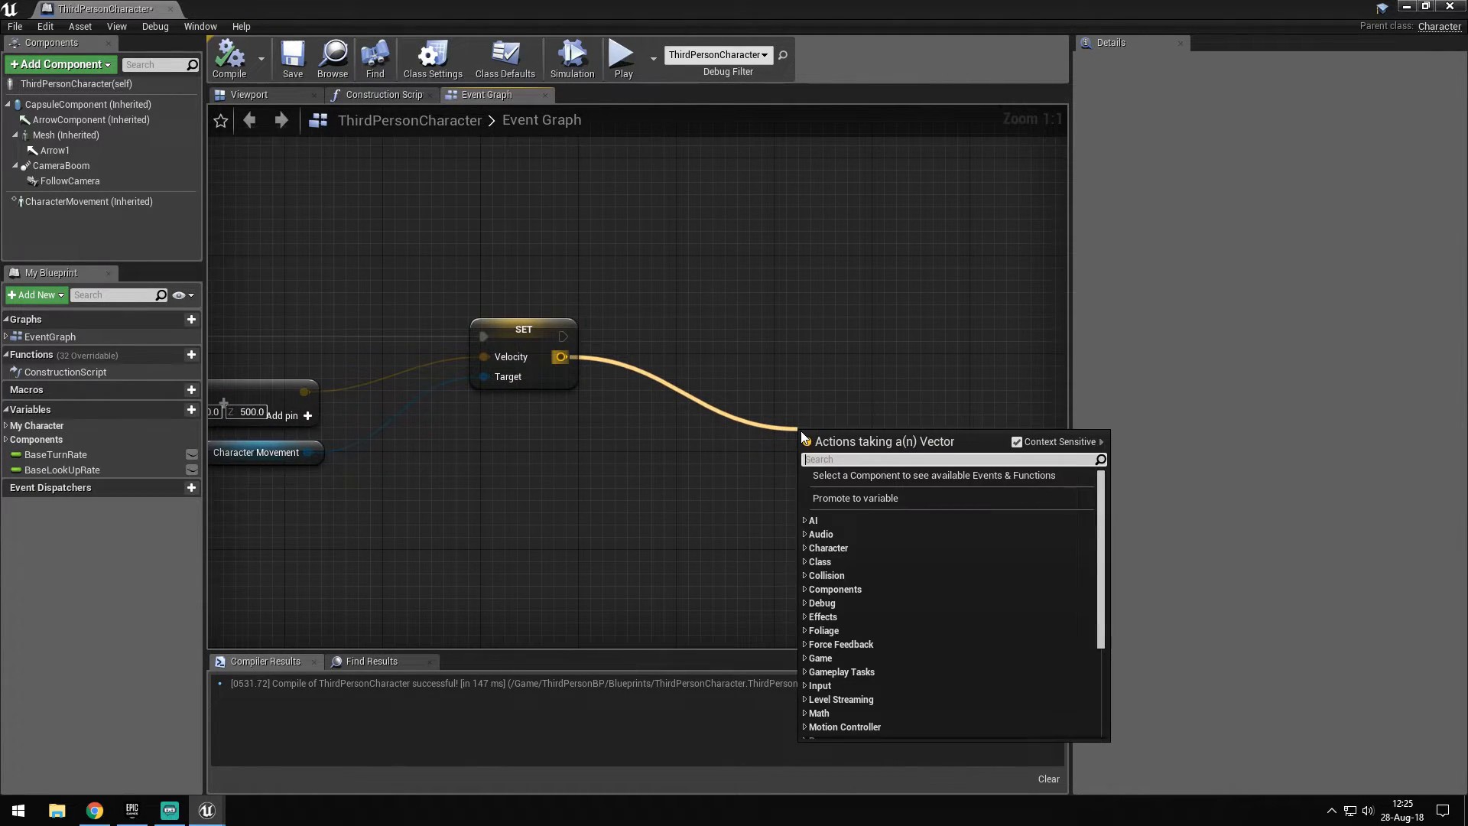
text(make)
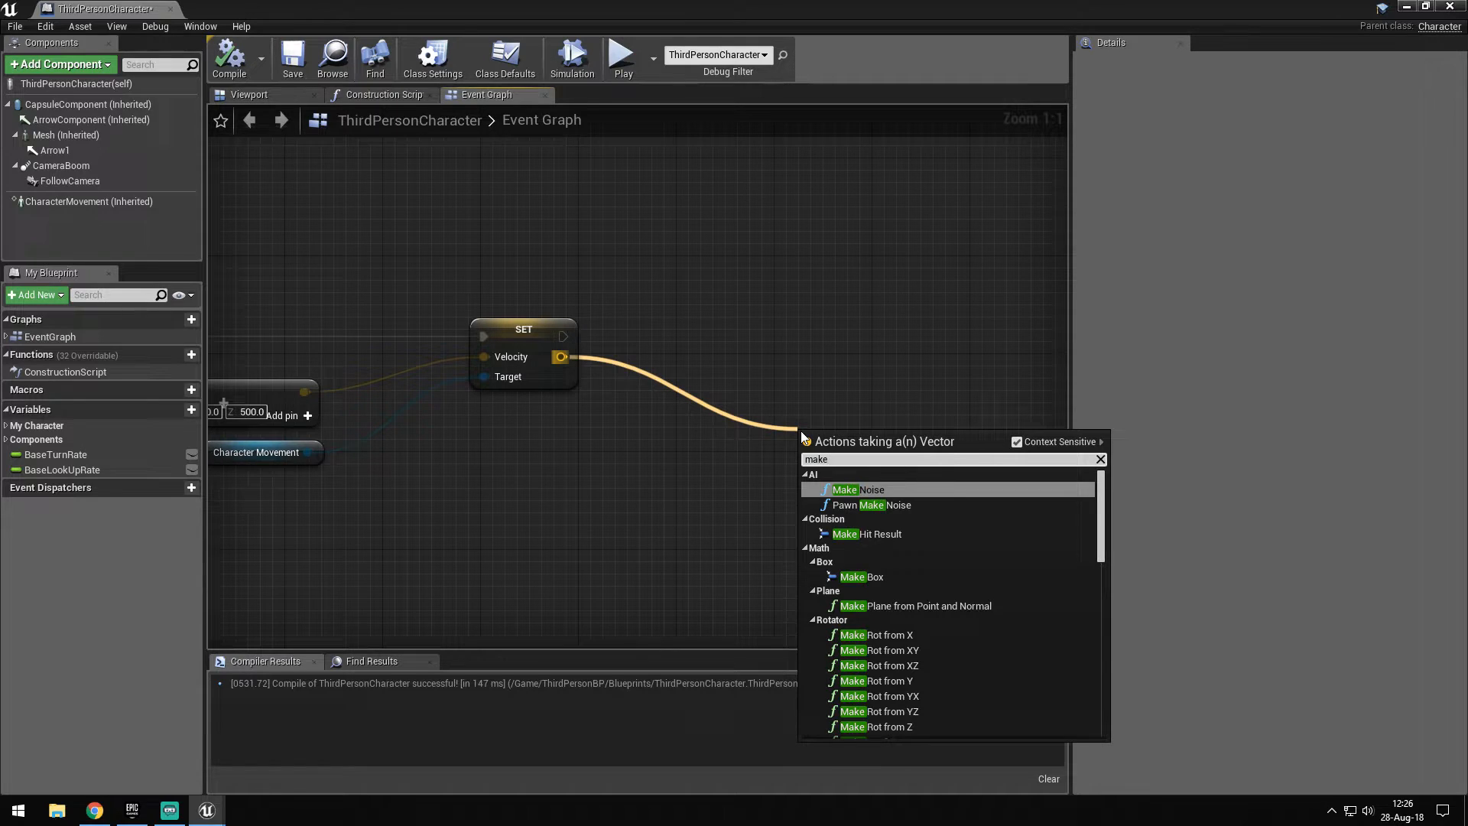
text( rot from)
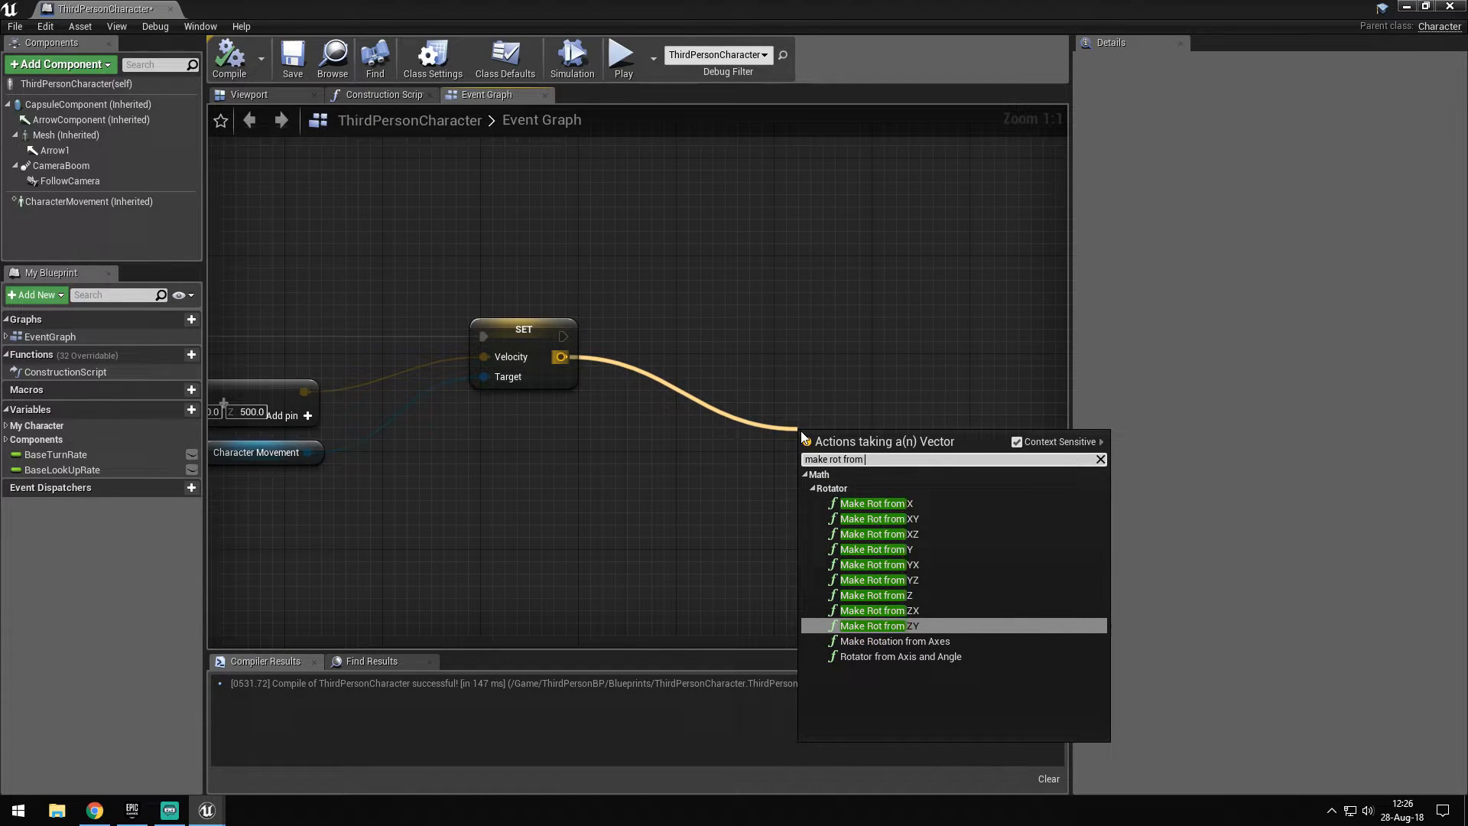
key(Up)
key(Up)
key(Up)
key(Up)
key(Up)
key(Up)
key(Return)
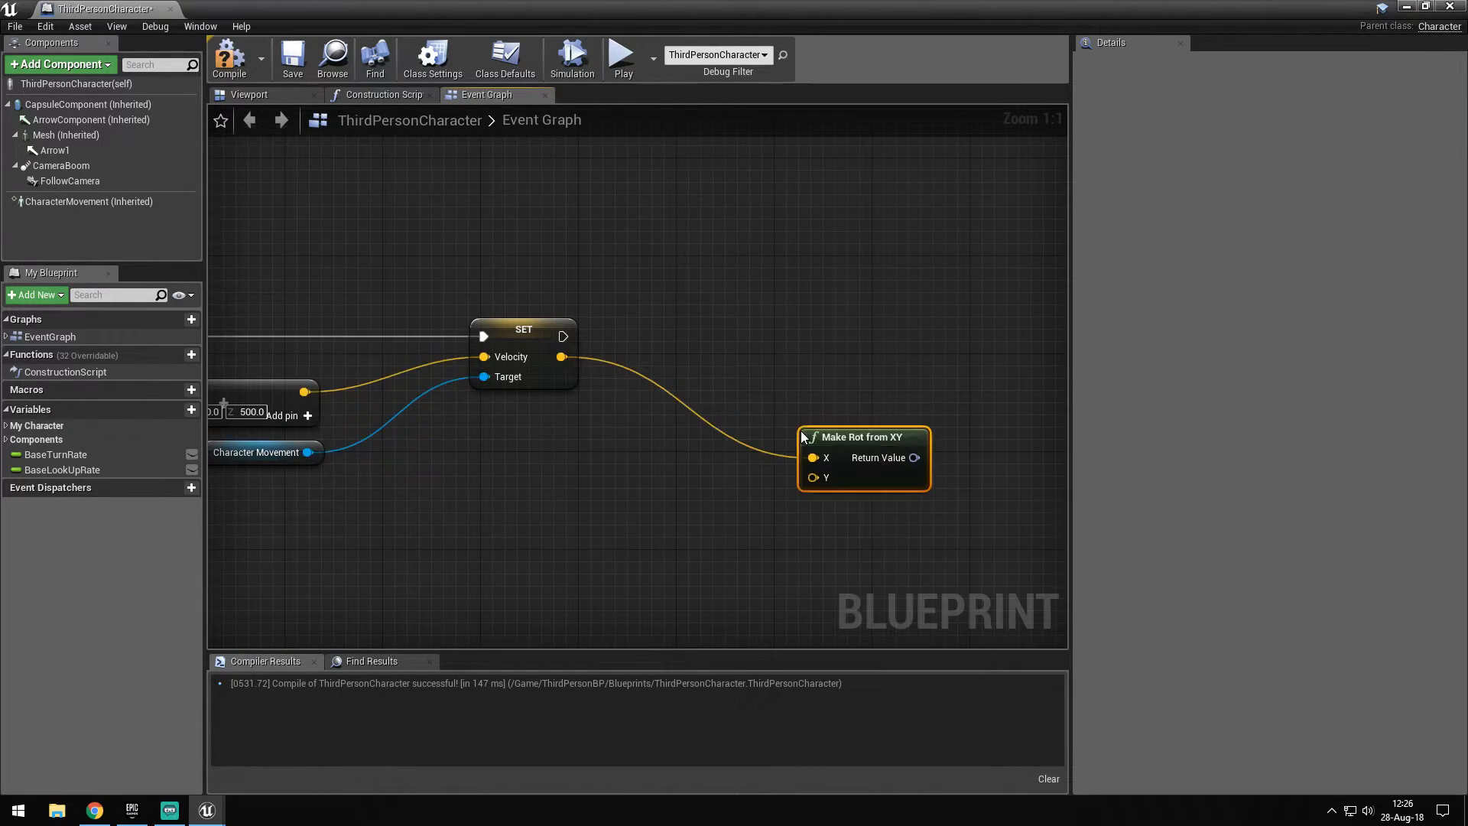
Break the rotation with Break Rotator and wire Velocity into the Y input as well
right_drag(826, 410, 623, 436)
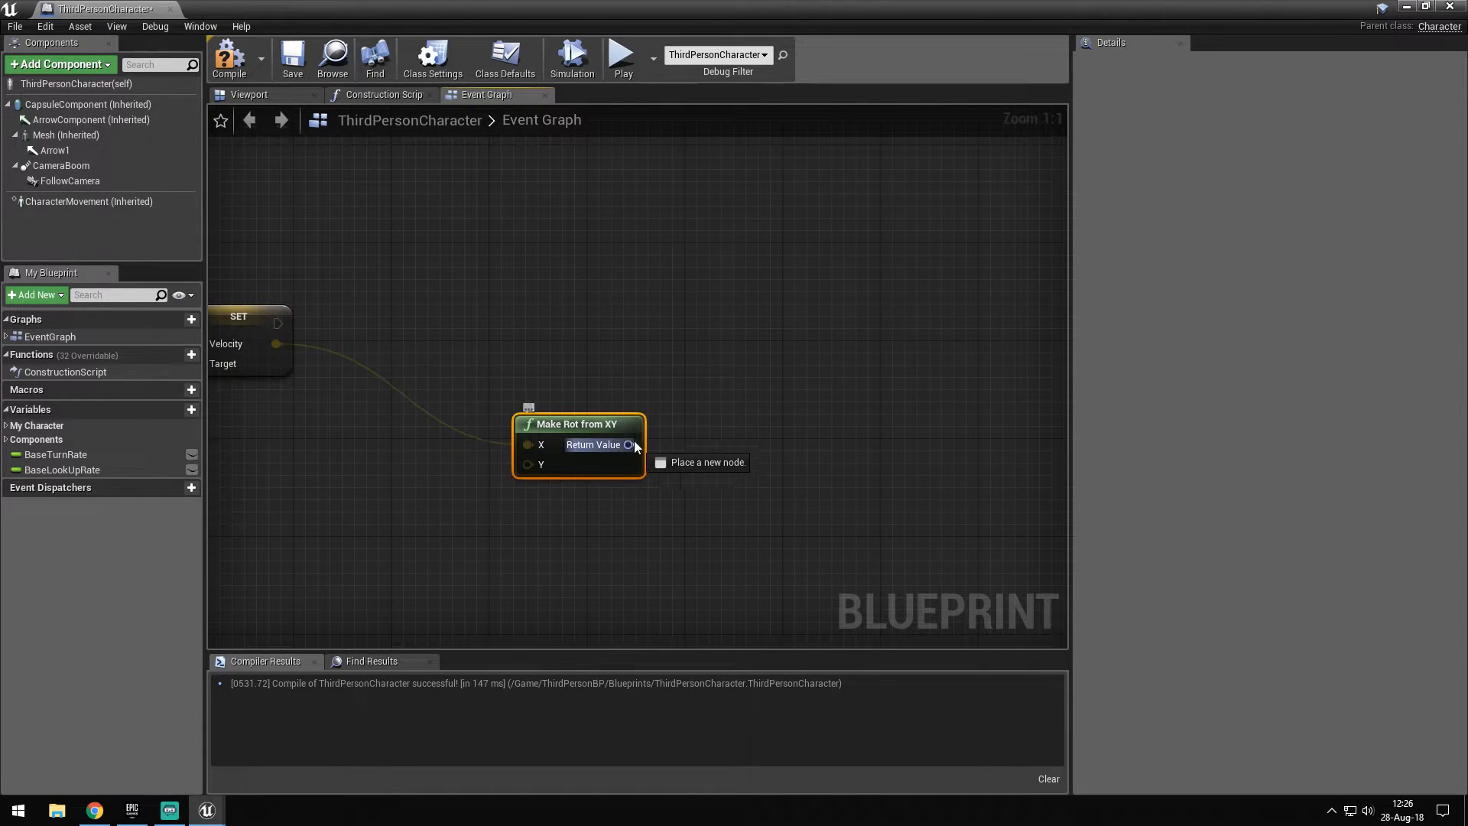
drag(706, 471, 707, 473)
text(break)
key(Return)
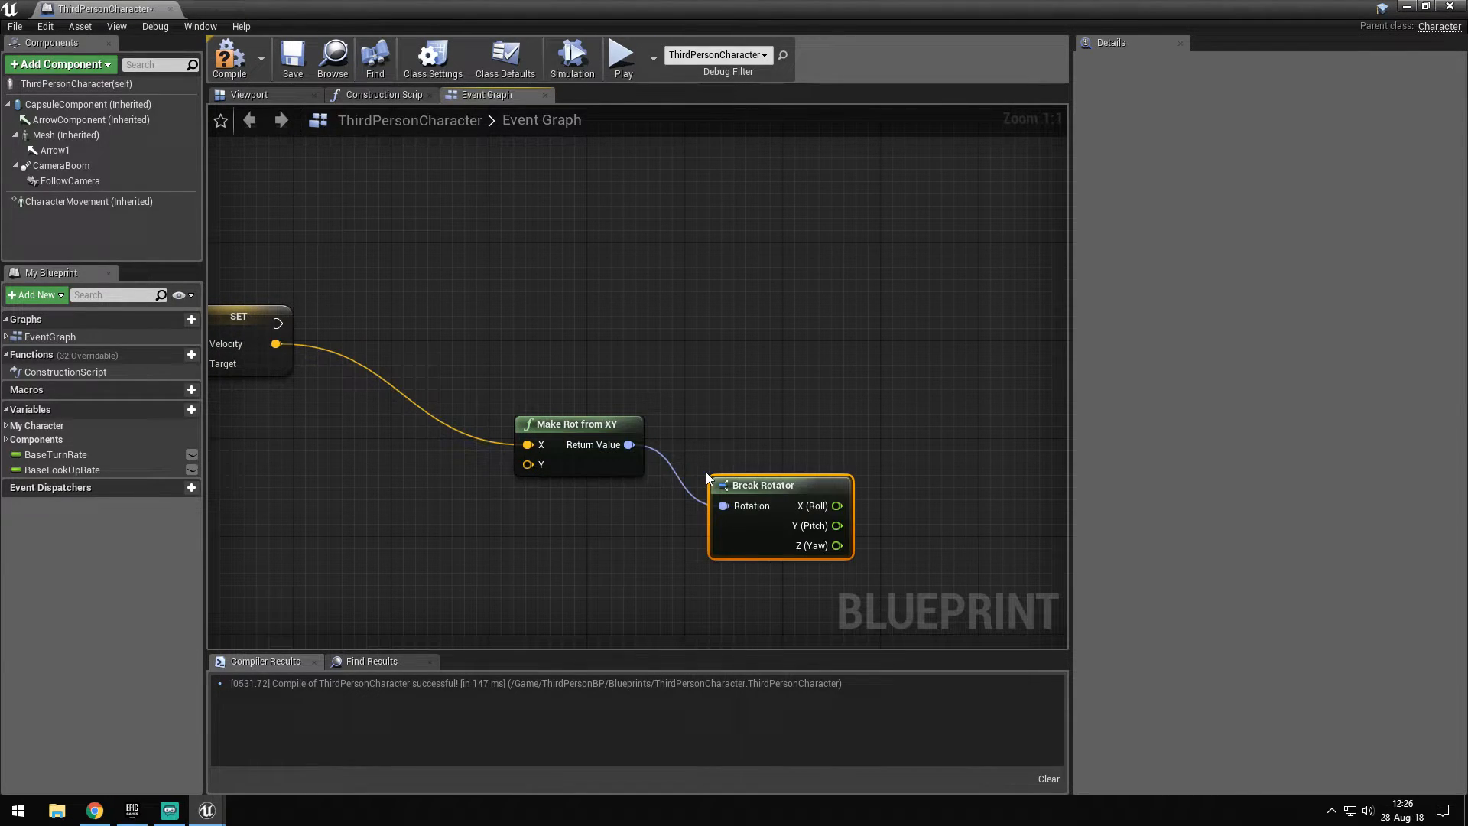
drag(347, 393, 277, 343)
Add a Make Rotator node beside Break Rotator and link its Yaw
right_drag(759, 417, 772, 435)
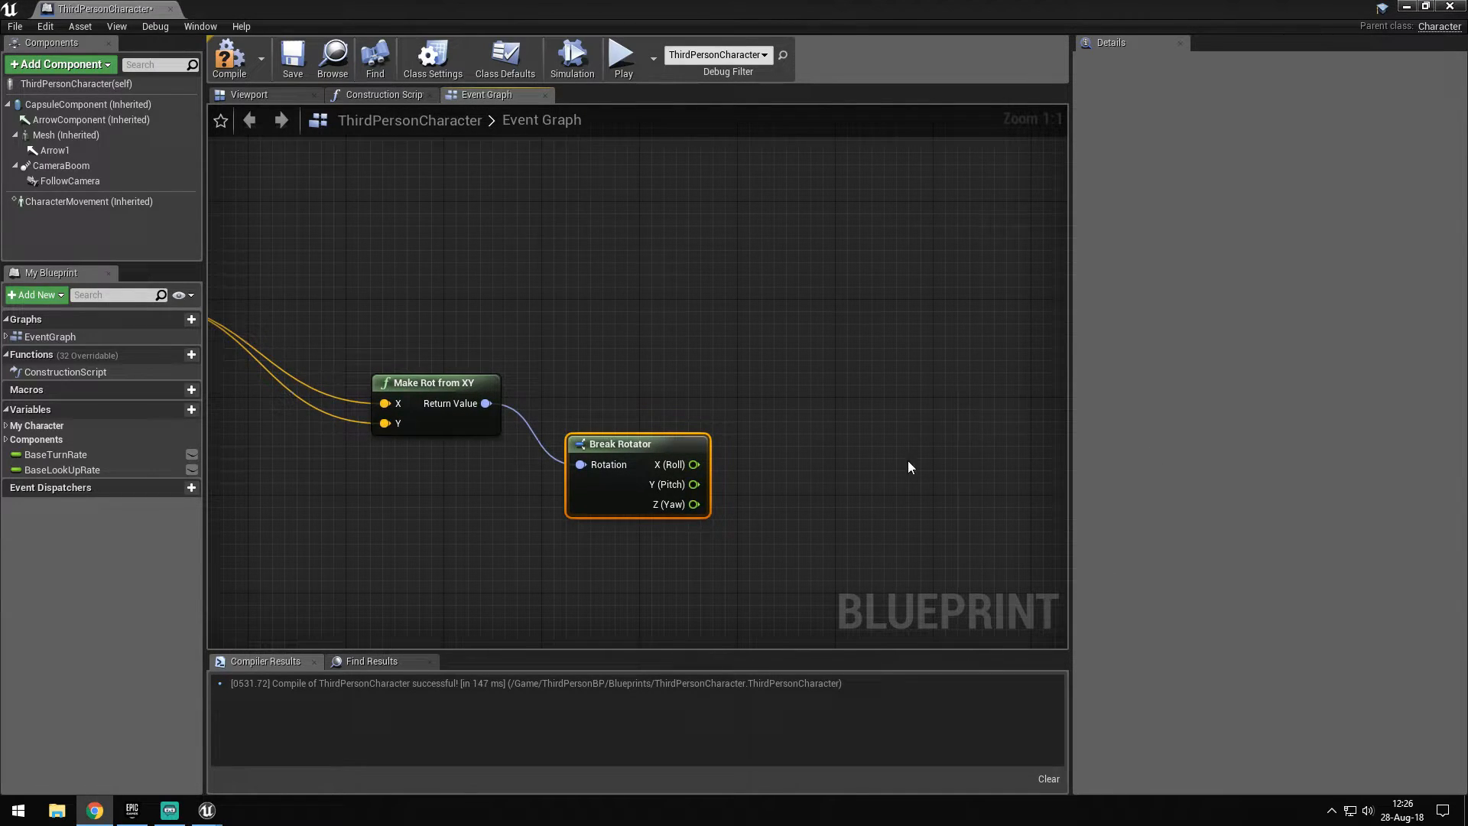
click(842, 425)
right_click(837, 451)
text(make)
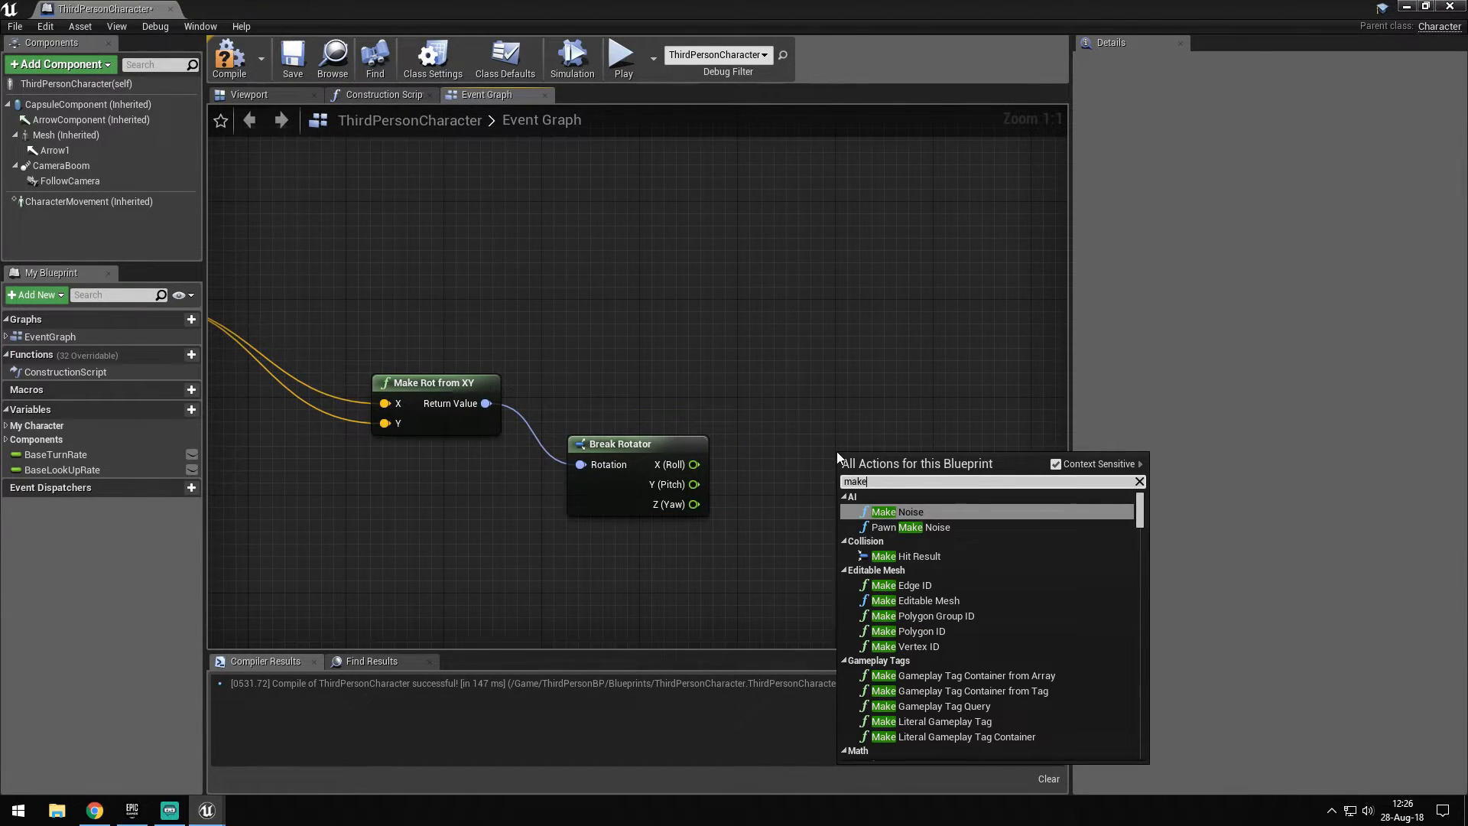
key(Down)
key(Down)
key(Down)
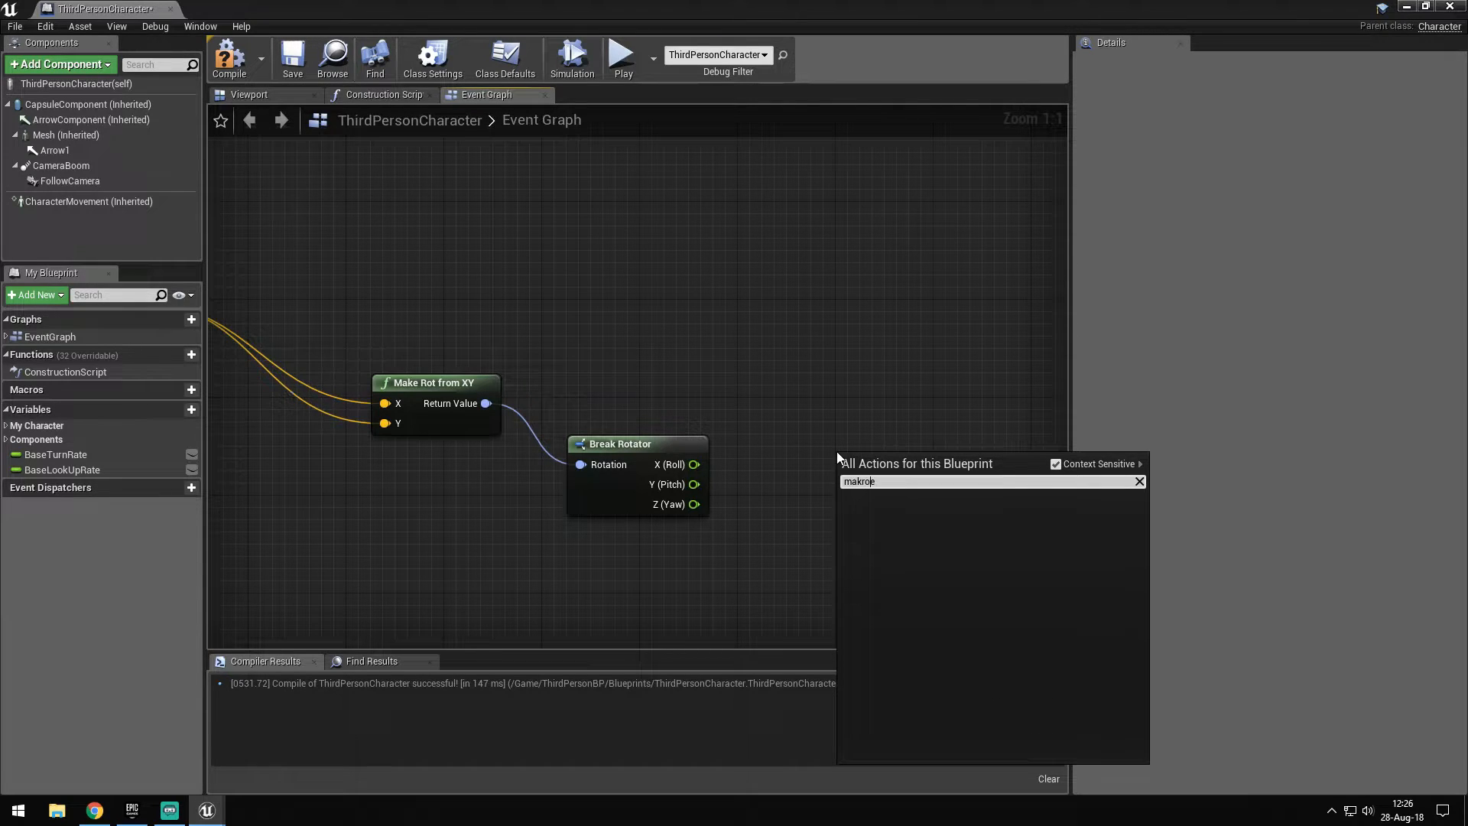
key(BackSpace)
text(rotat)
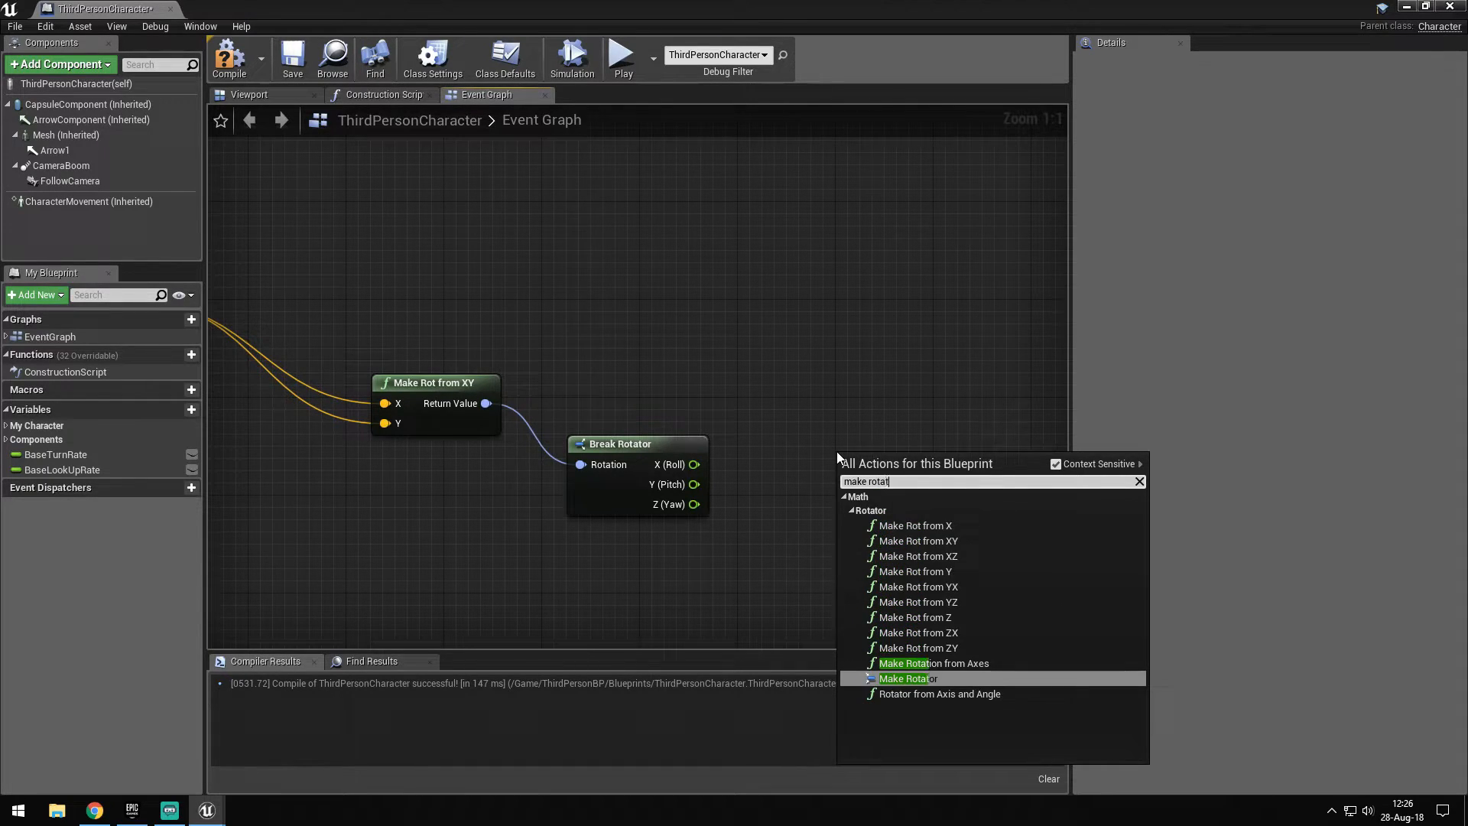
key(Escape)
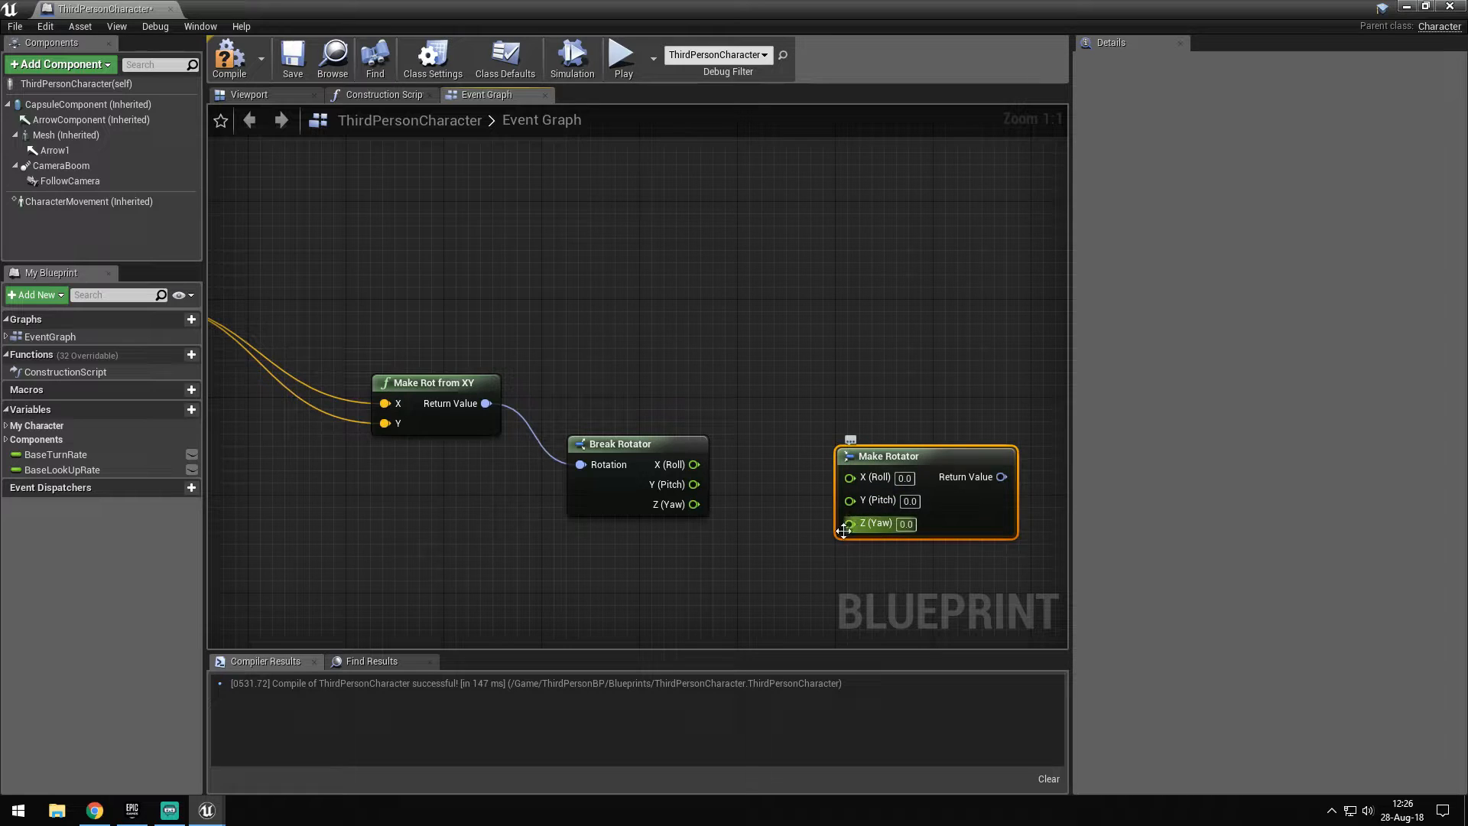
drag(871, 456, 783, 429)
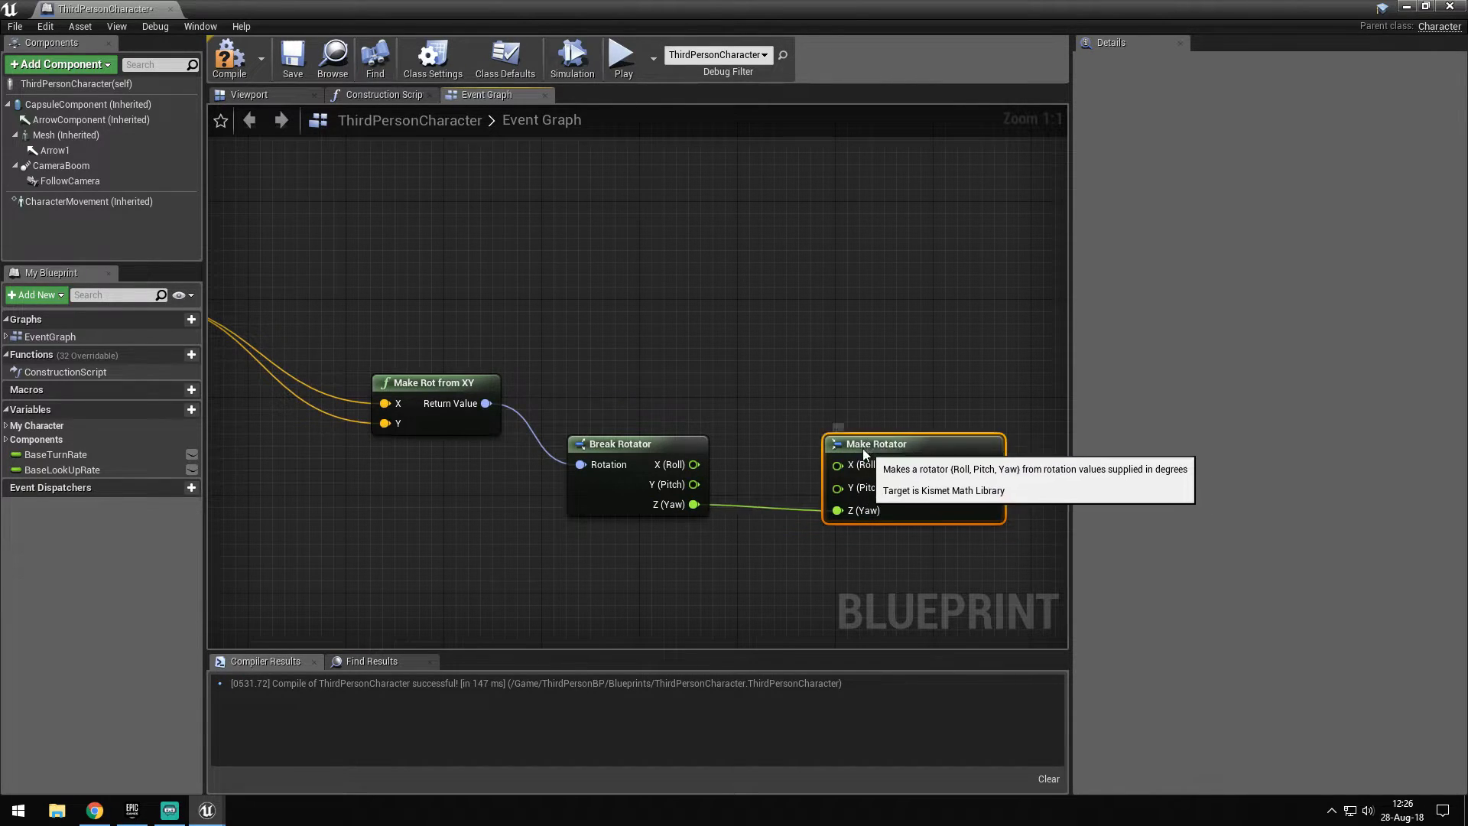
mouse_move(855, 370)
right_down()
mouse_move(674, 455)
mouse_move(823, 437)
right_up()
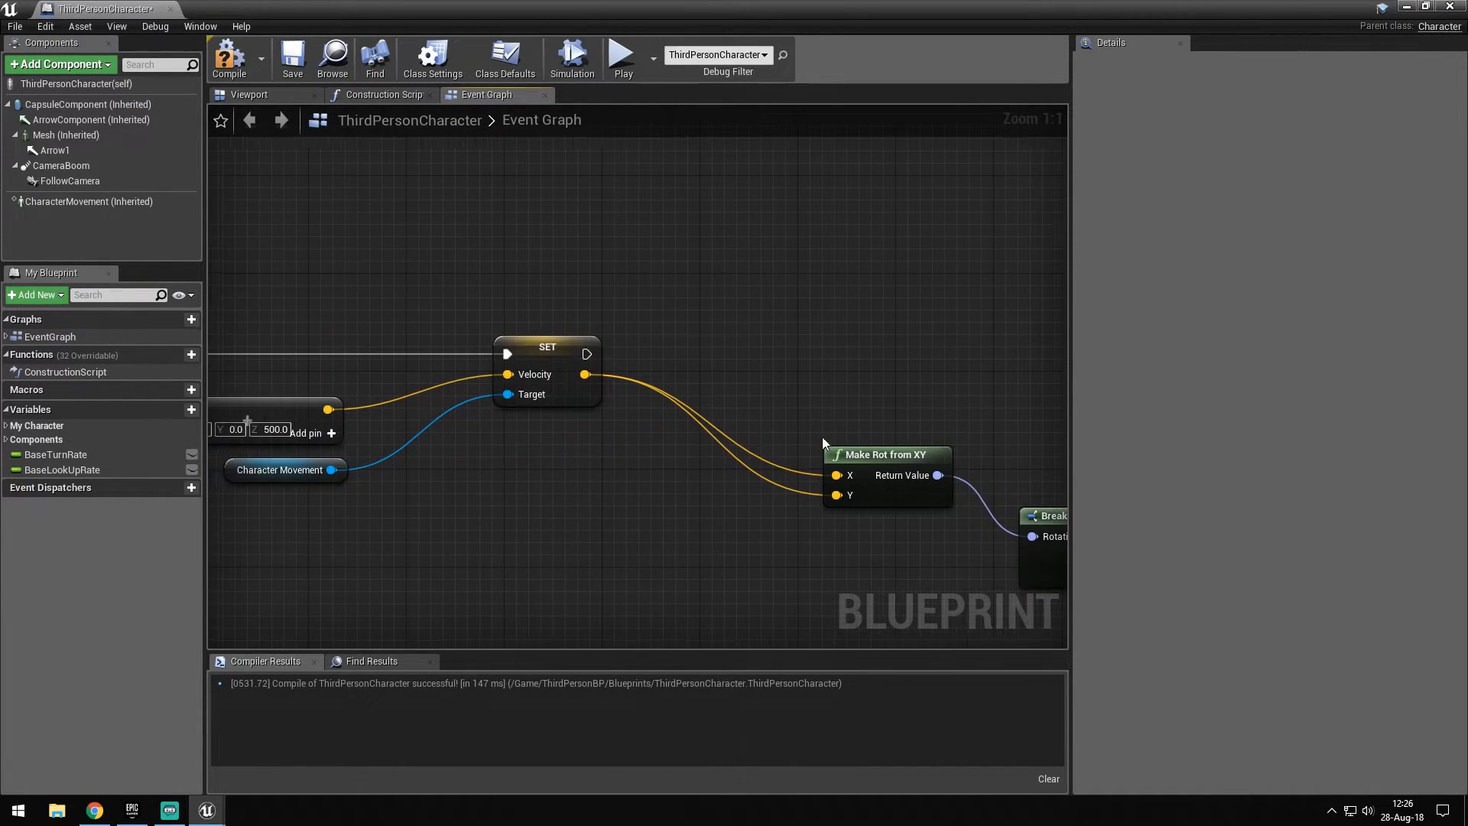
Add SetActorRotation after Set Velocity with New Rotation fed by the Make Rotator result
drag(585, 354, 915, 367)
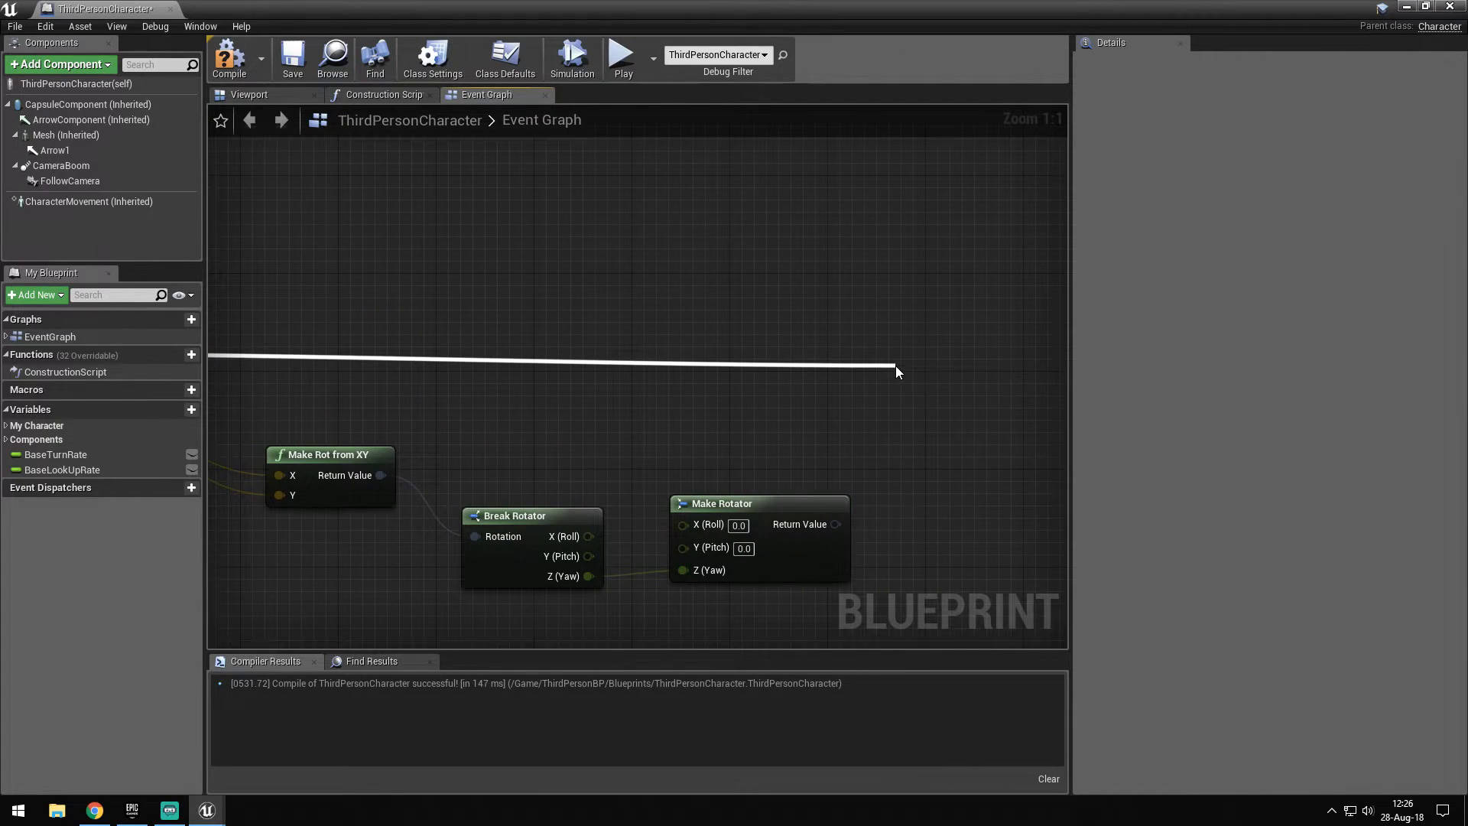
text(set actor)
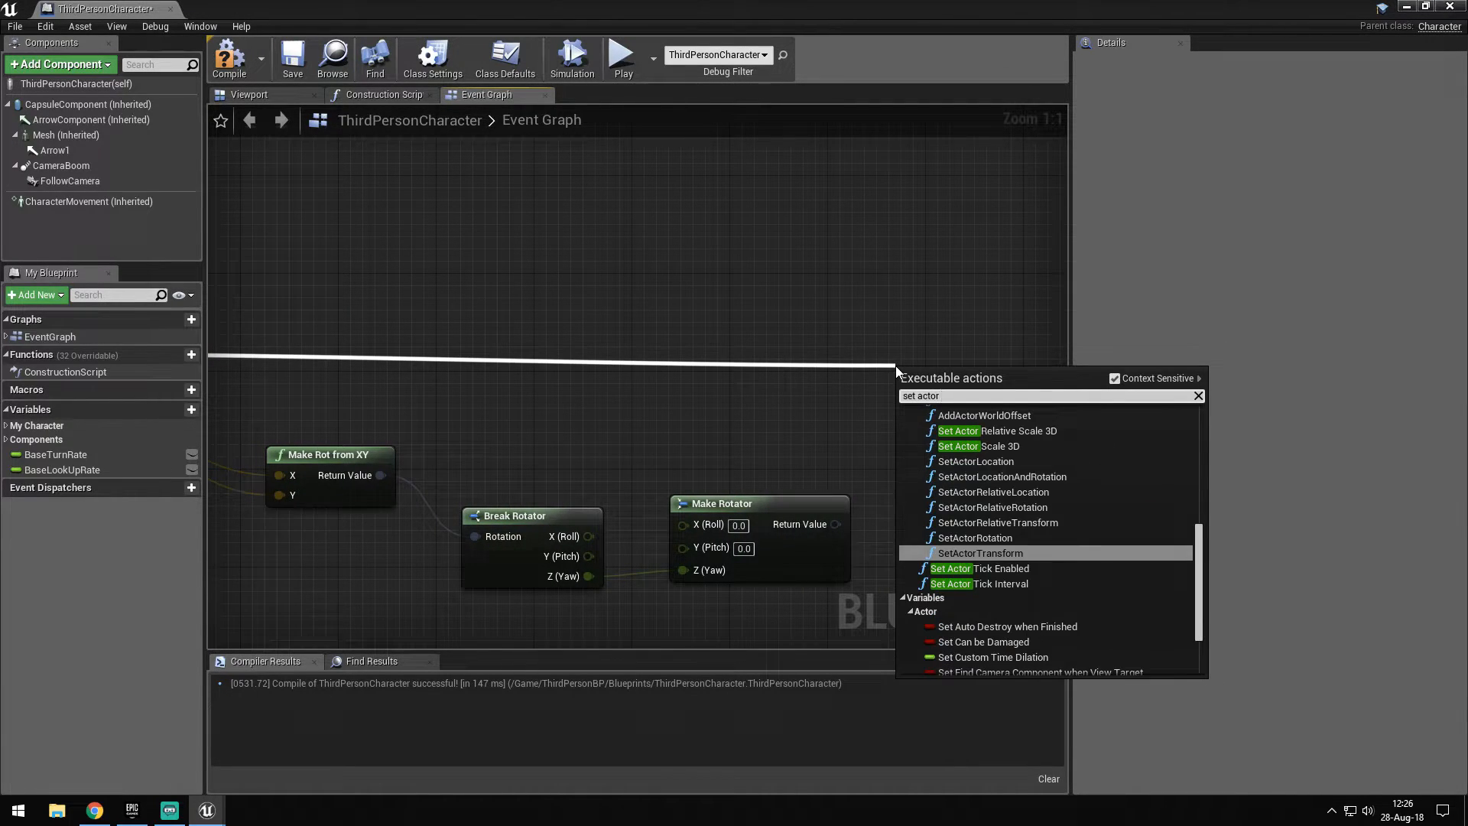
text(rotation)
key(Return)
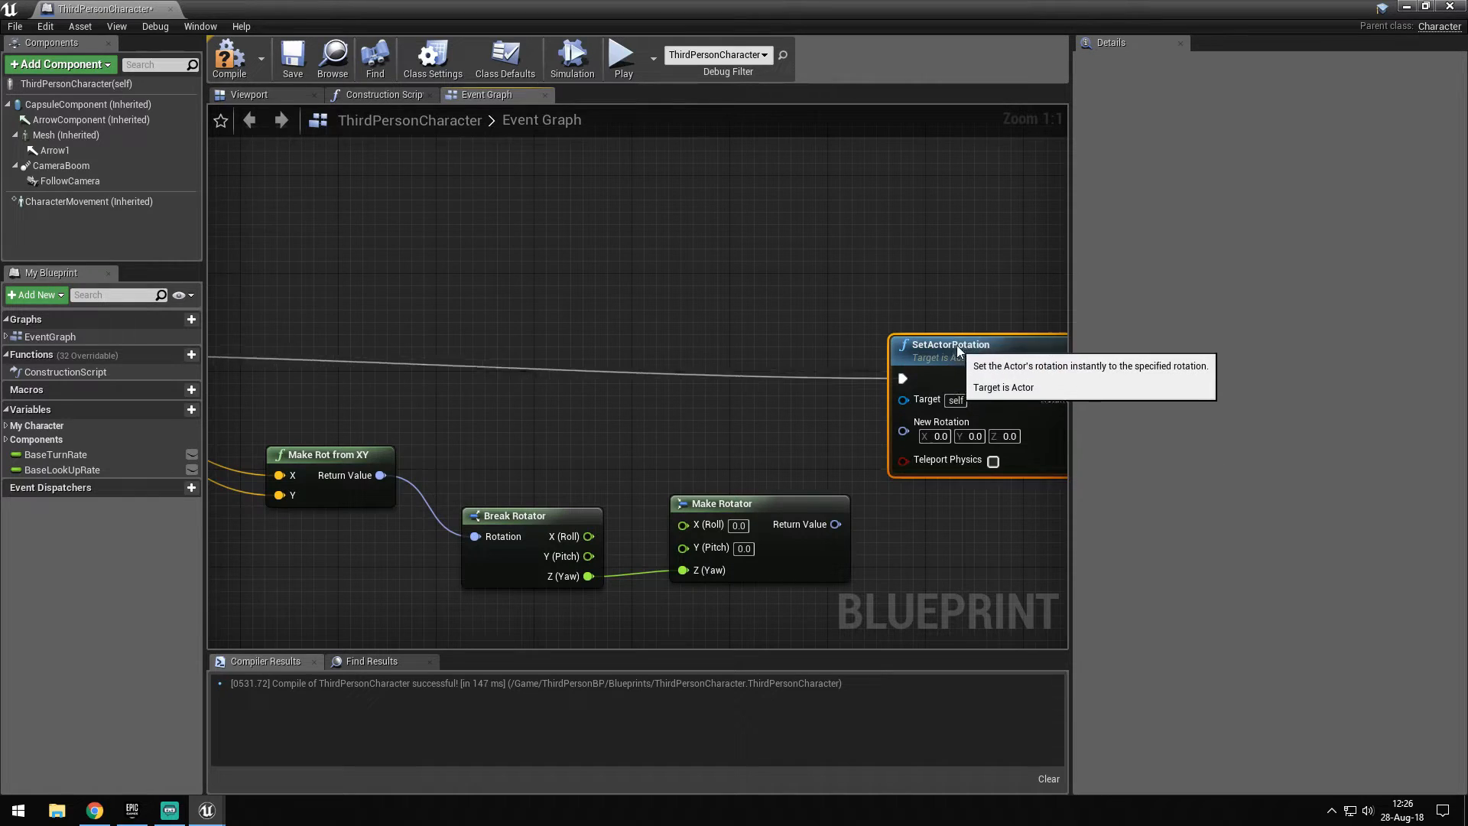
drag(957, 346, 982, 322)
drag(928, 406, 892, 506)
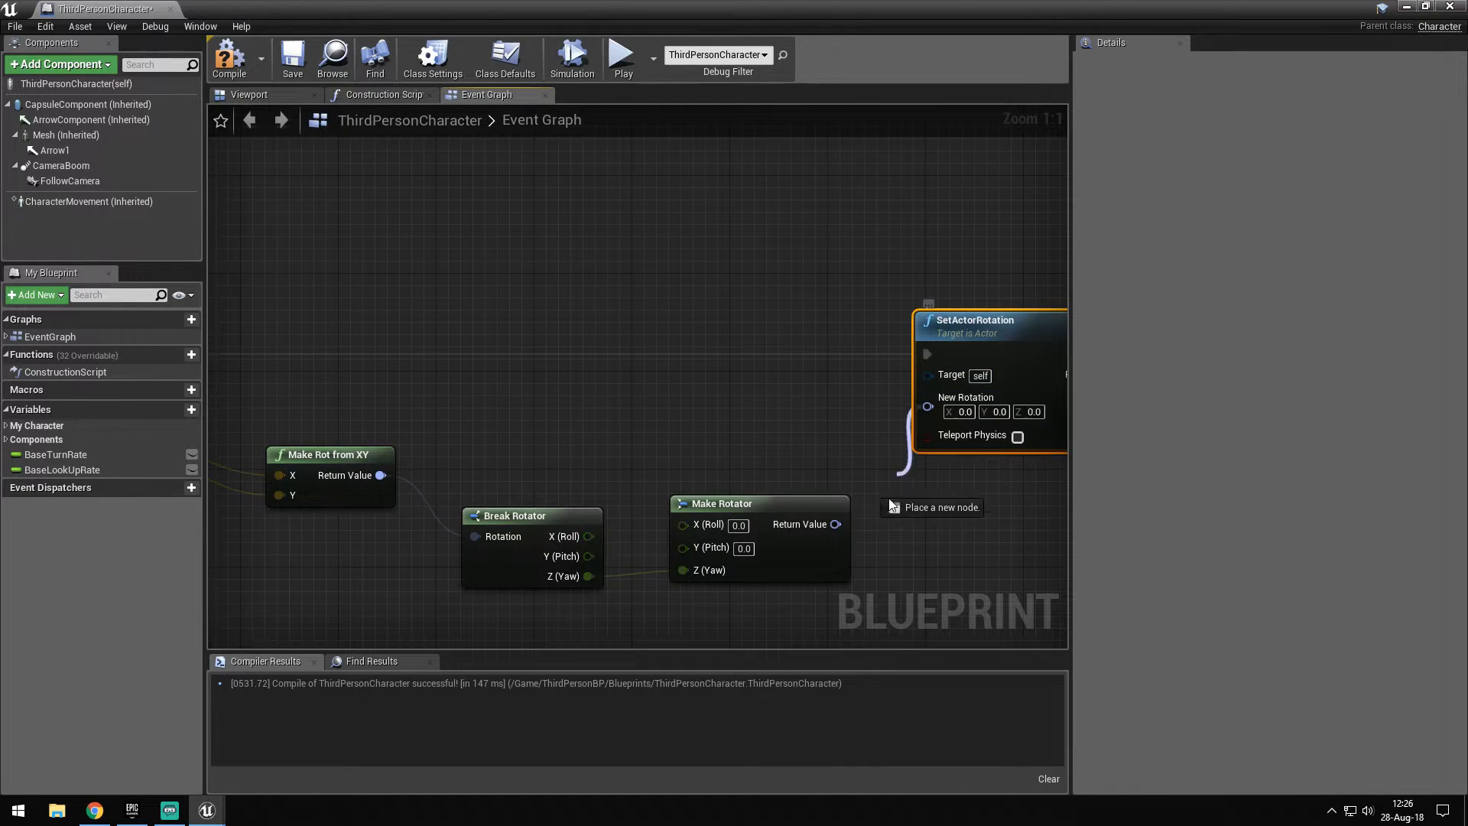
right_drag(430, 417, 975, 407)
Reposition Make Rot from XY to line up with Break Rotator below the SET node
right_drag(230, 402, 438, 390)
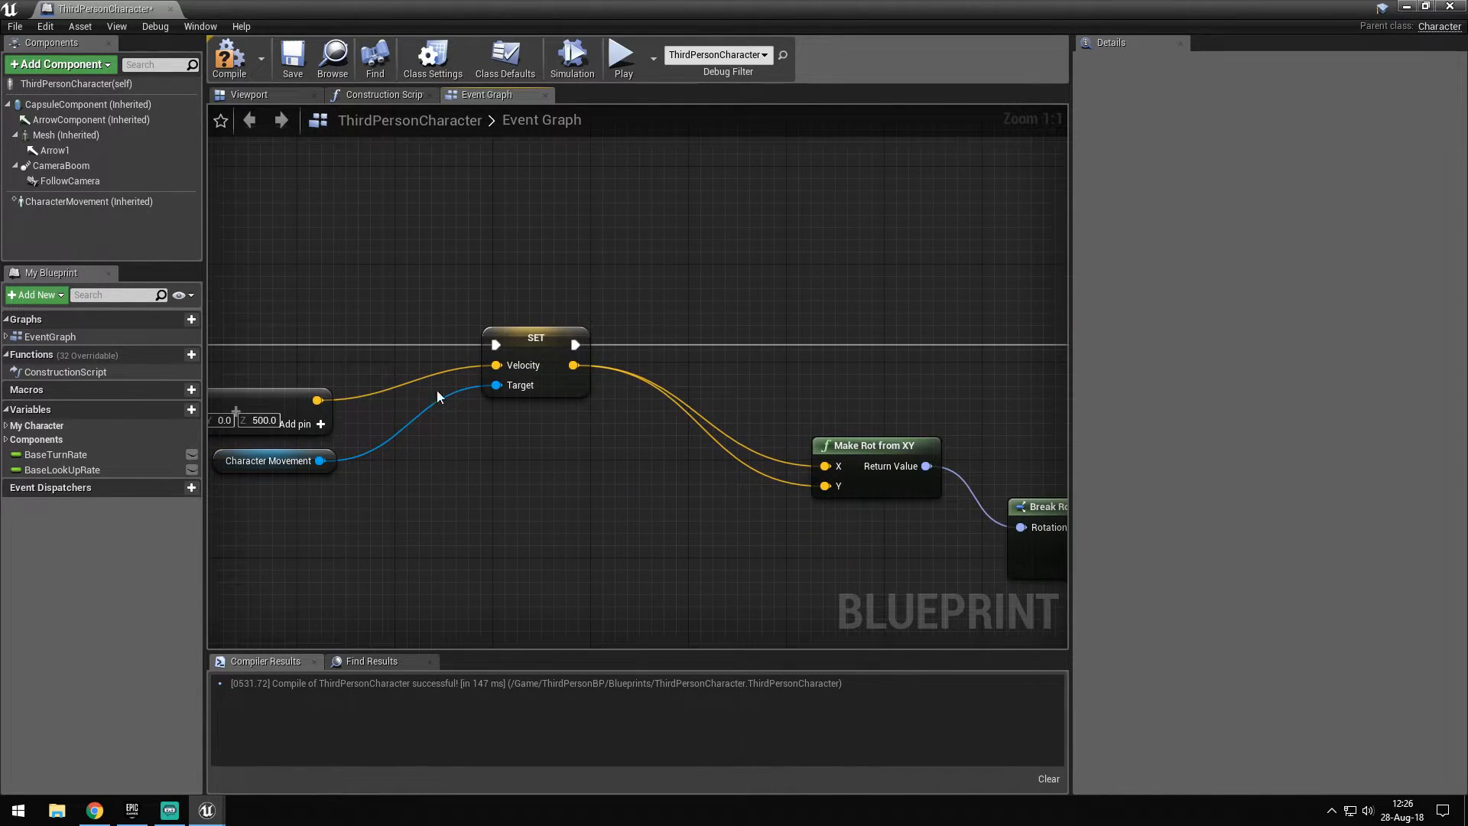
drag(485, 249, 486, 250)
right_drag(766, 497, 577, 428)
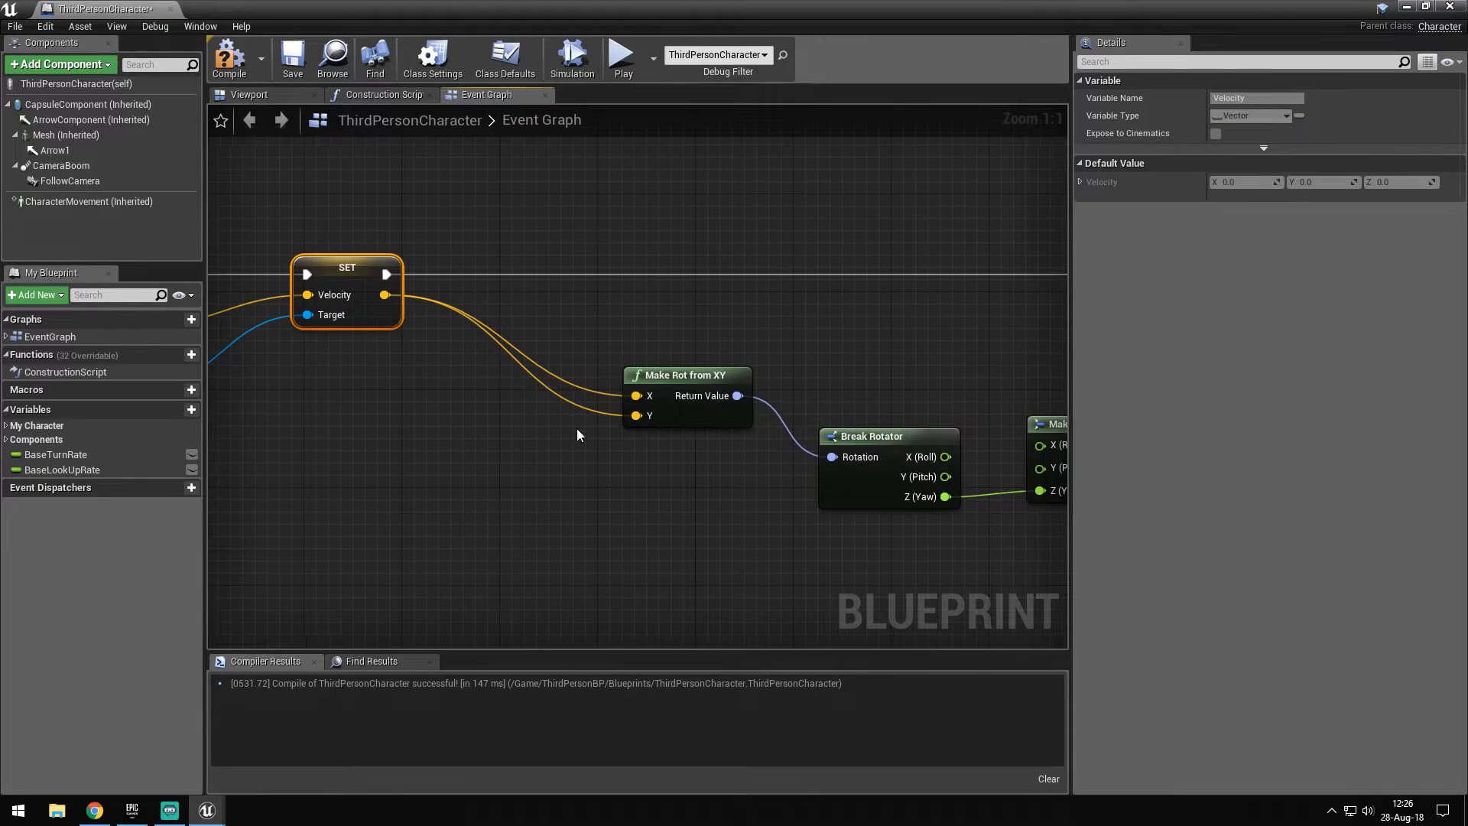
drag(742, 467, 776, 455)
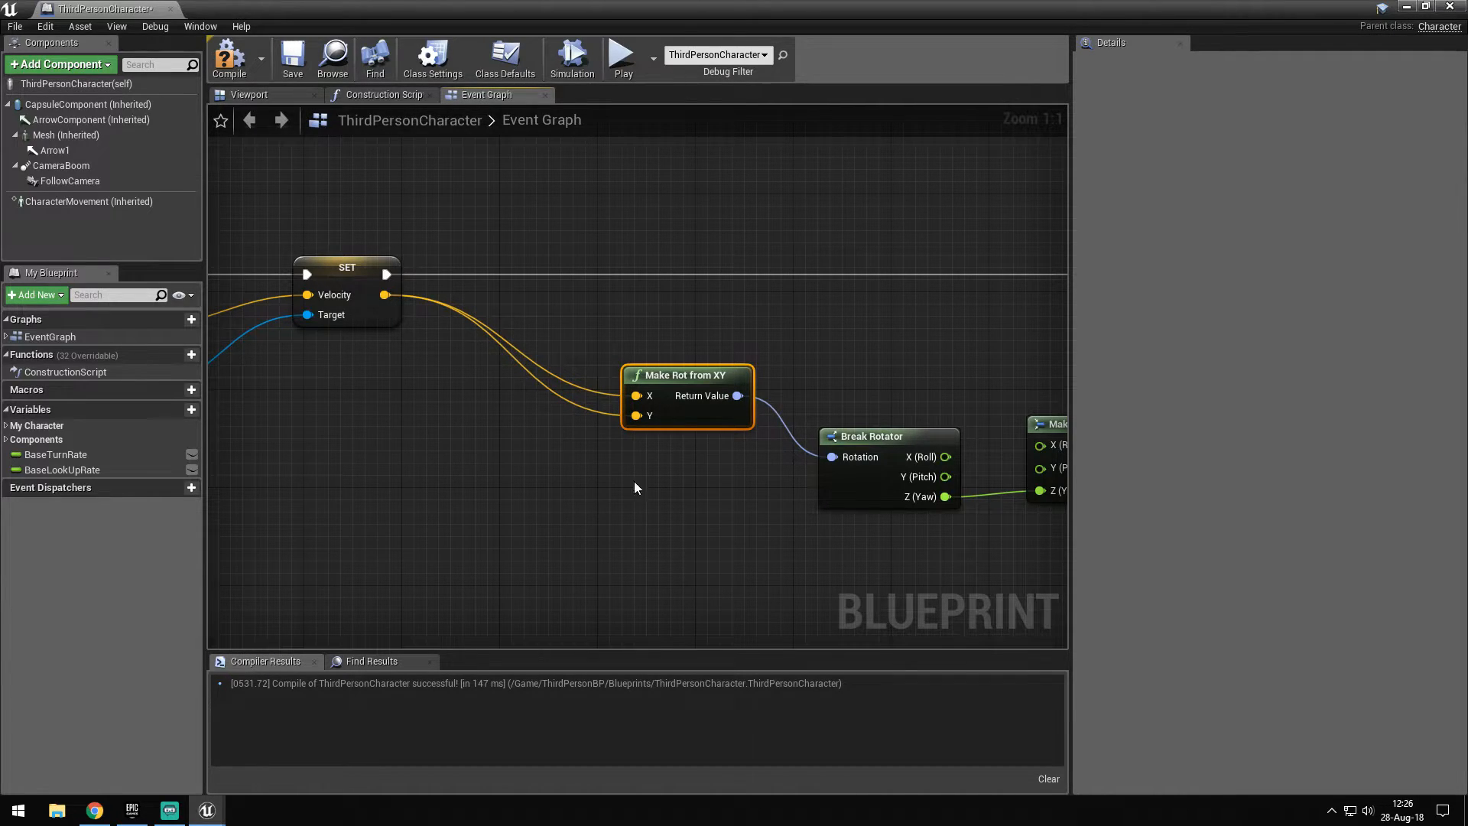
right_drag(635, 480, 572, 455)
drag(627, 399, 557, 458)
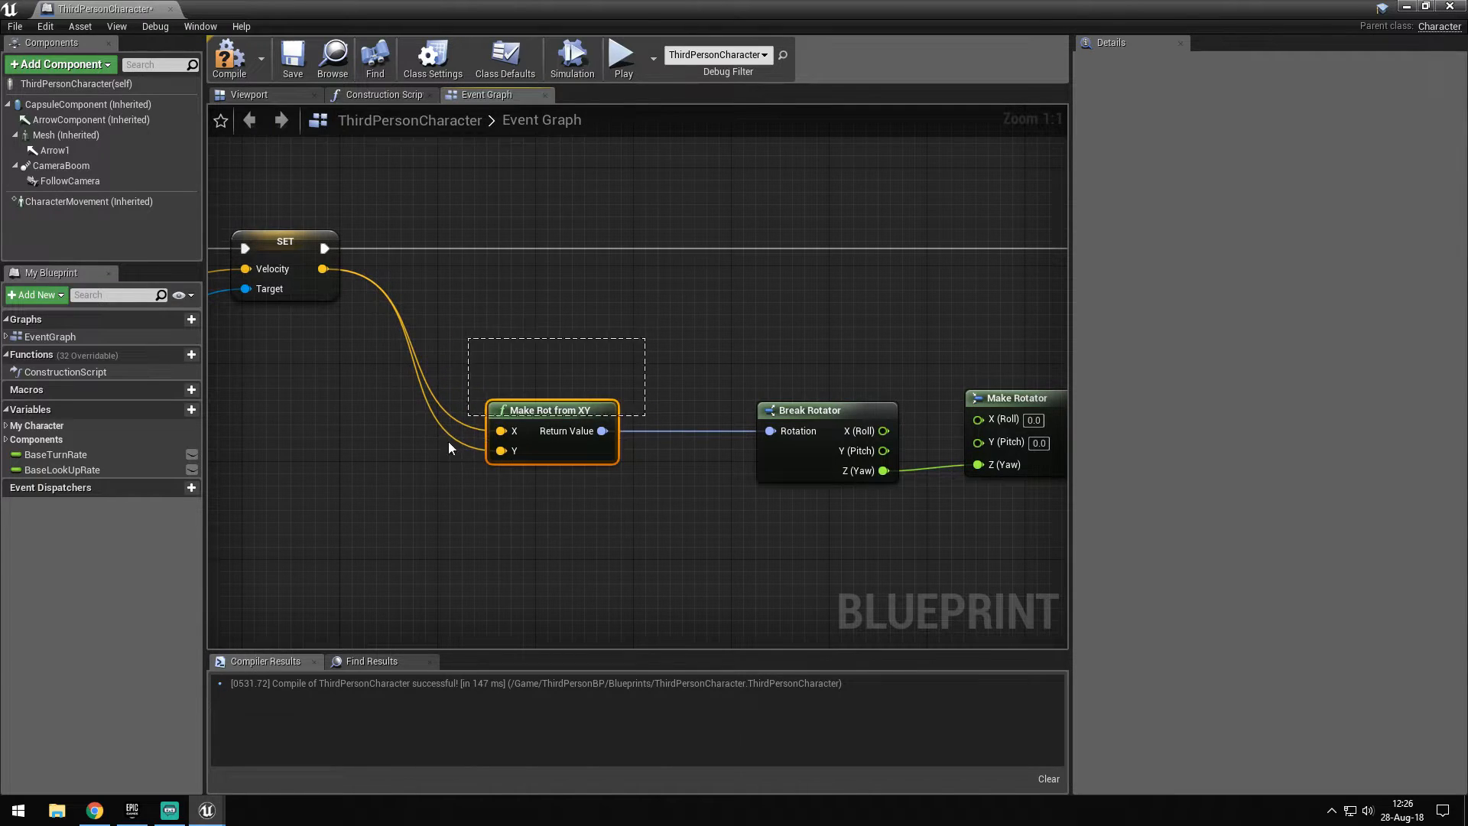
mouse_move(618, 412)
mouse_down()
mouse_move(615, 375)
mouse_move(583, 392)
mouse_up()
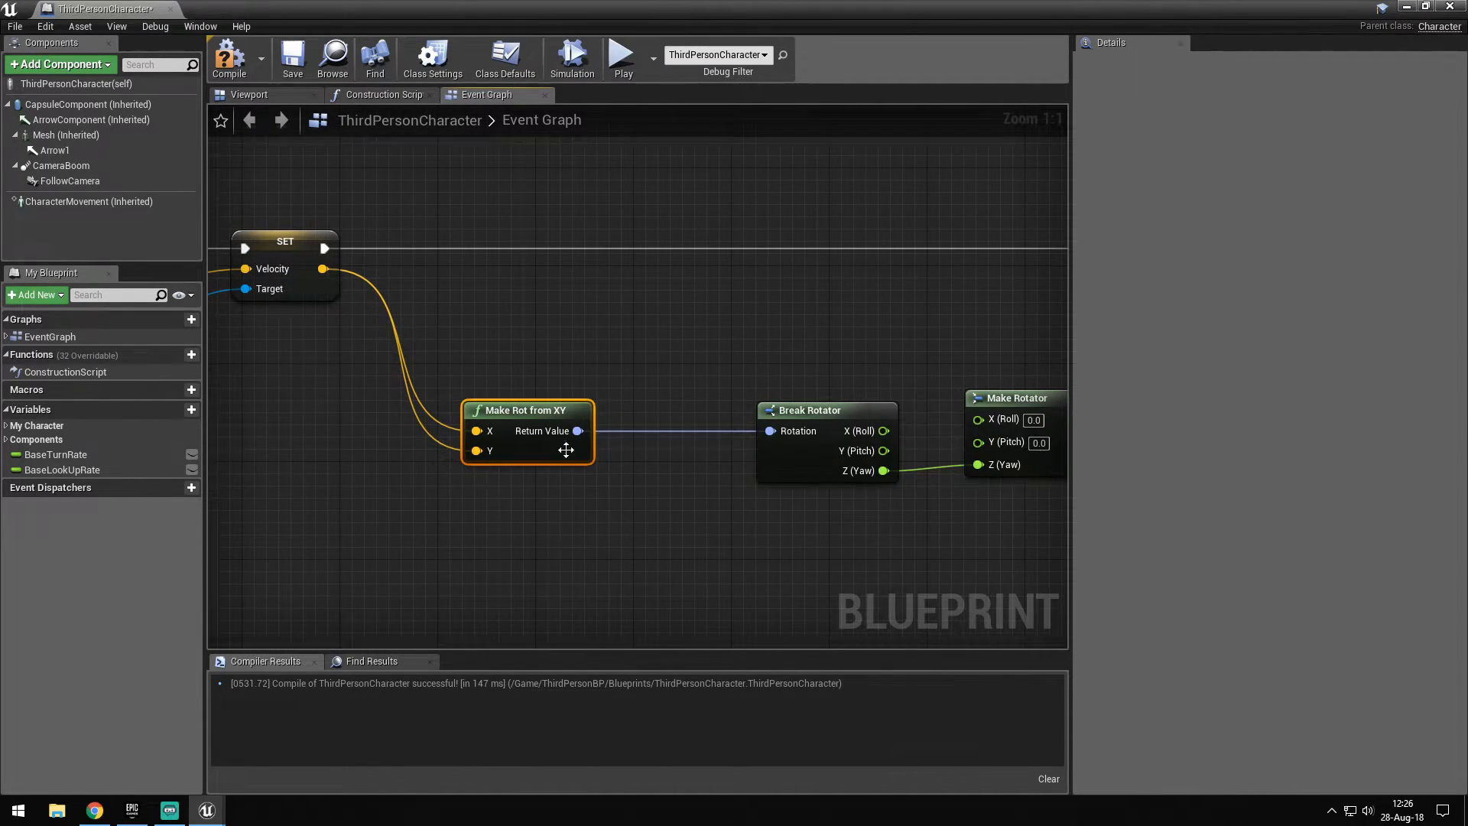
Arrange Break Rotator beside Make Rotator and wire its pitch value across
right_drag(620, 448, 343, 367)
right_drag(629, 569, 462, 562)
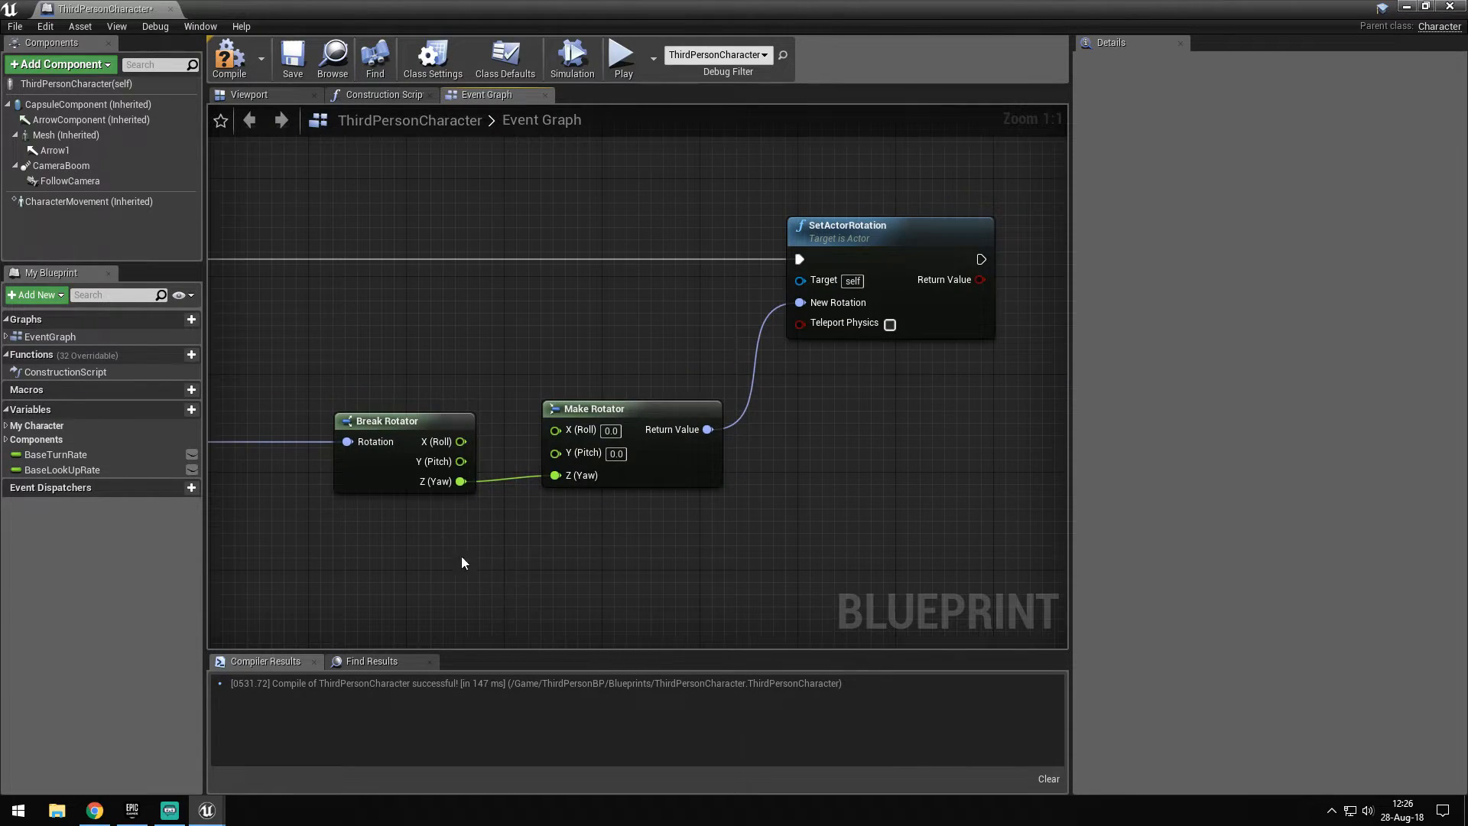
drag(408, 470, 371, 471)
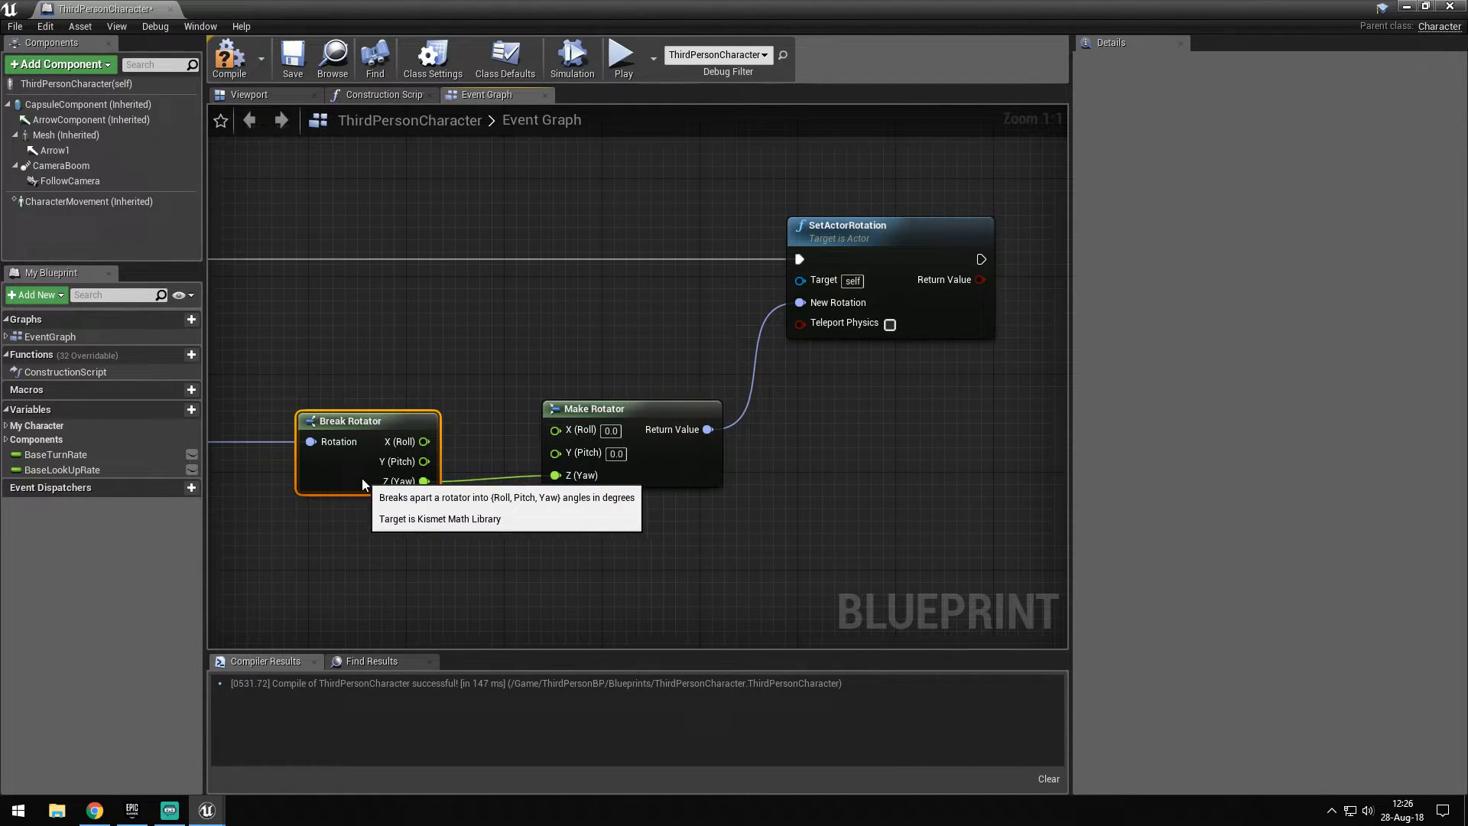
drag(378, 436, 493, 466)
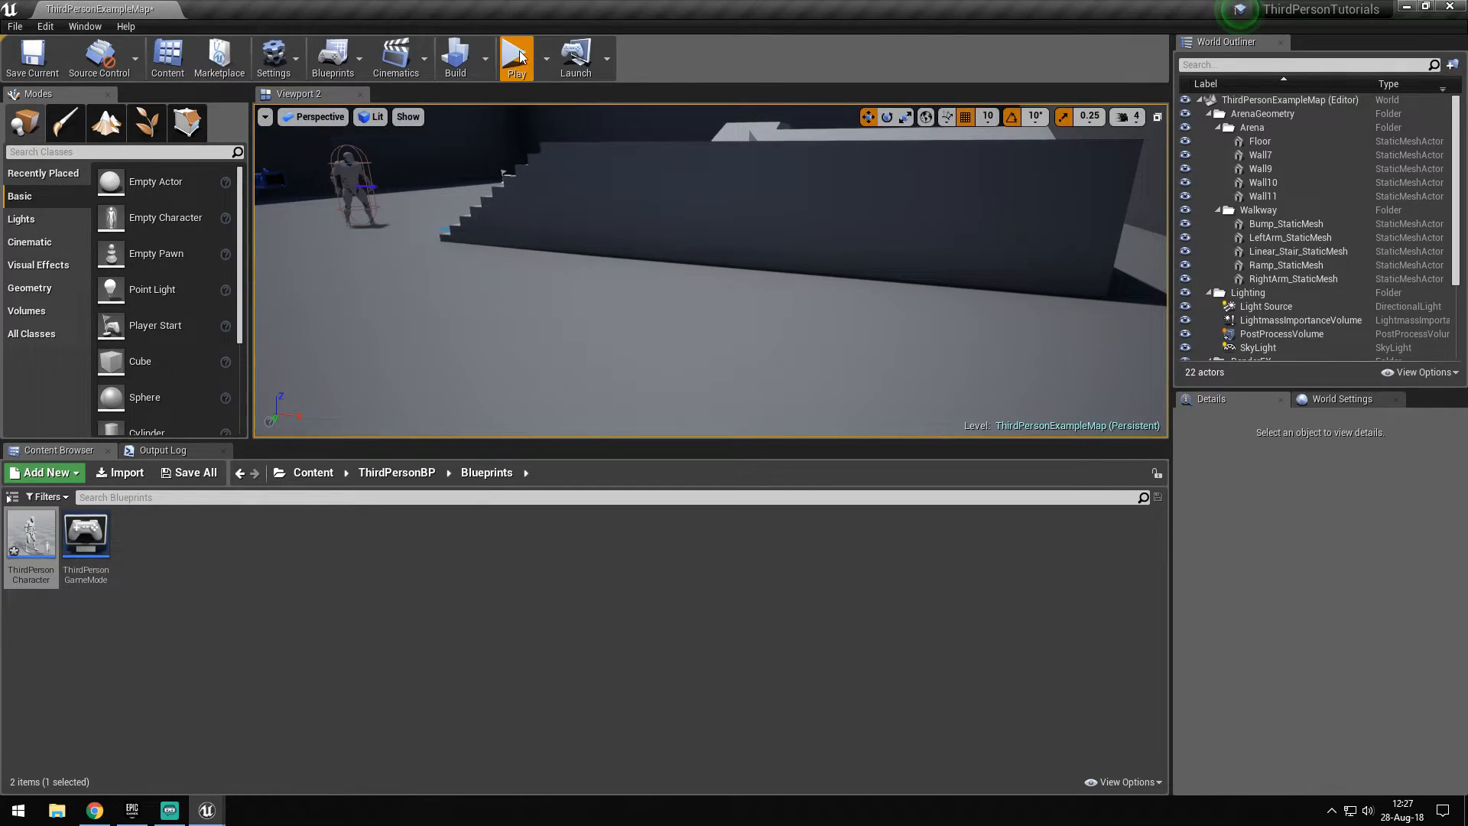
Run a quick play test, stop it, and bring the ThirdPersonCharacter Blueprint back up
key(w)
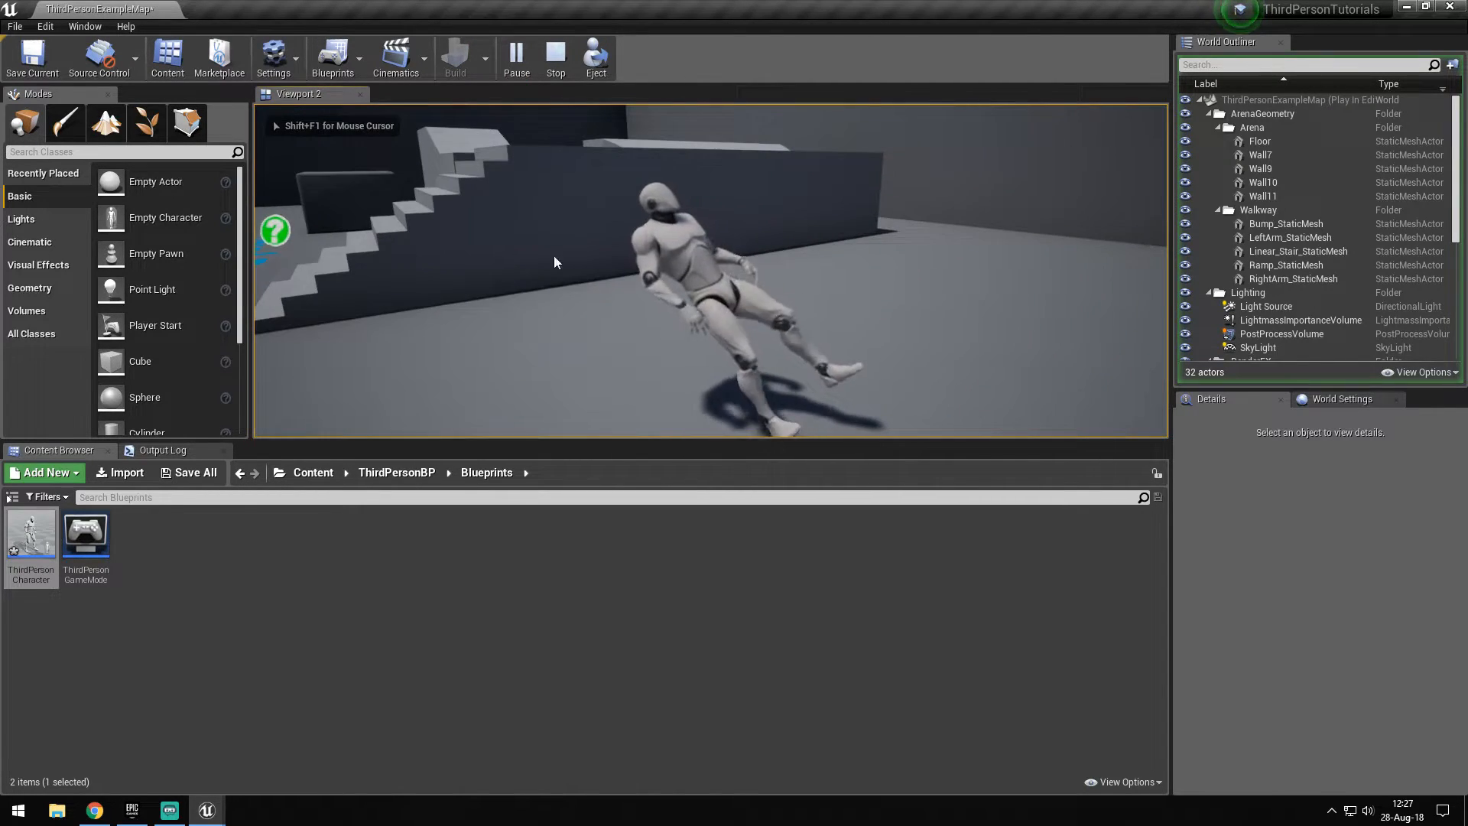
key(Escape)
click(207, 811)
click(287, 734)
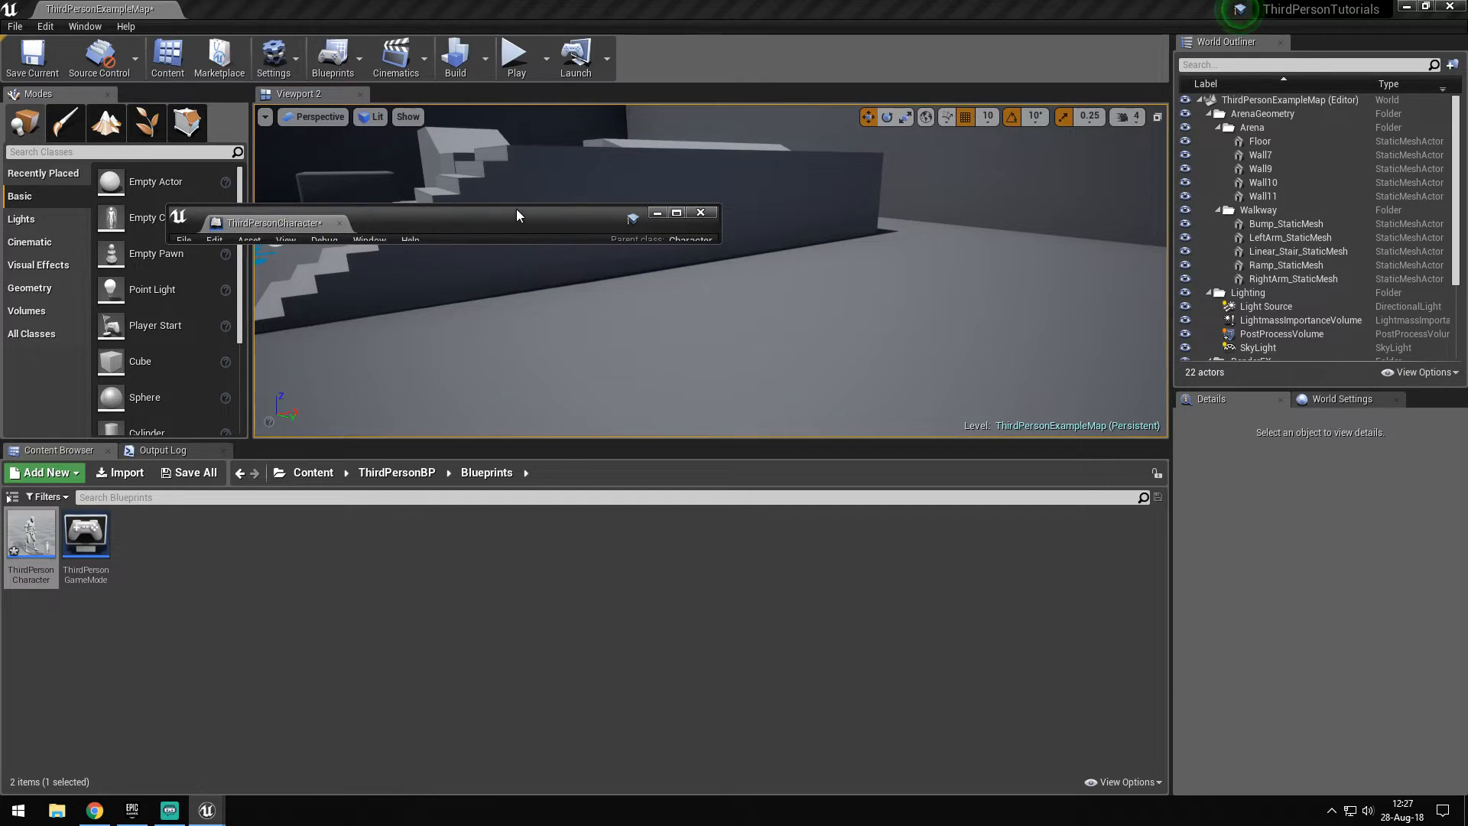
Break the Roll and Pitch links into Make Rotator so only Yaw drives SetActorRotation
alt+click(451, 461)
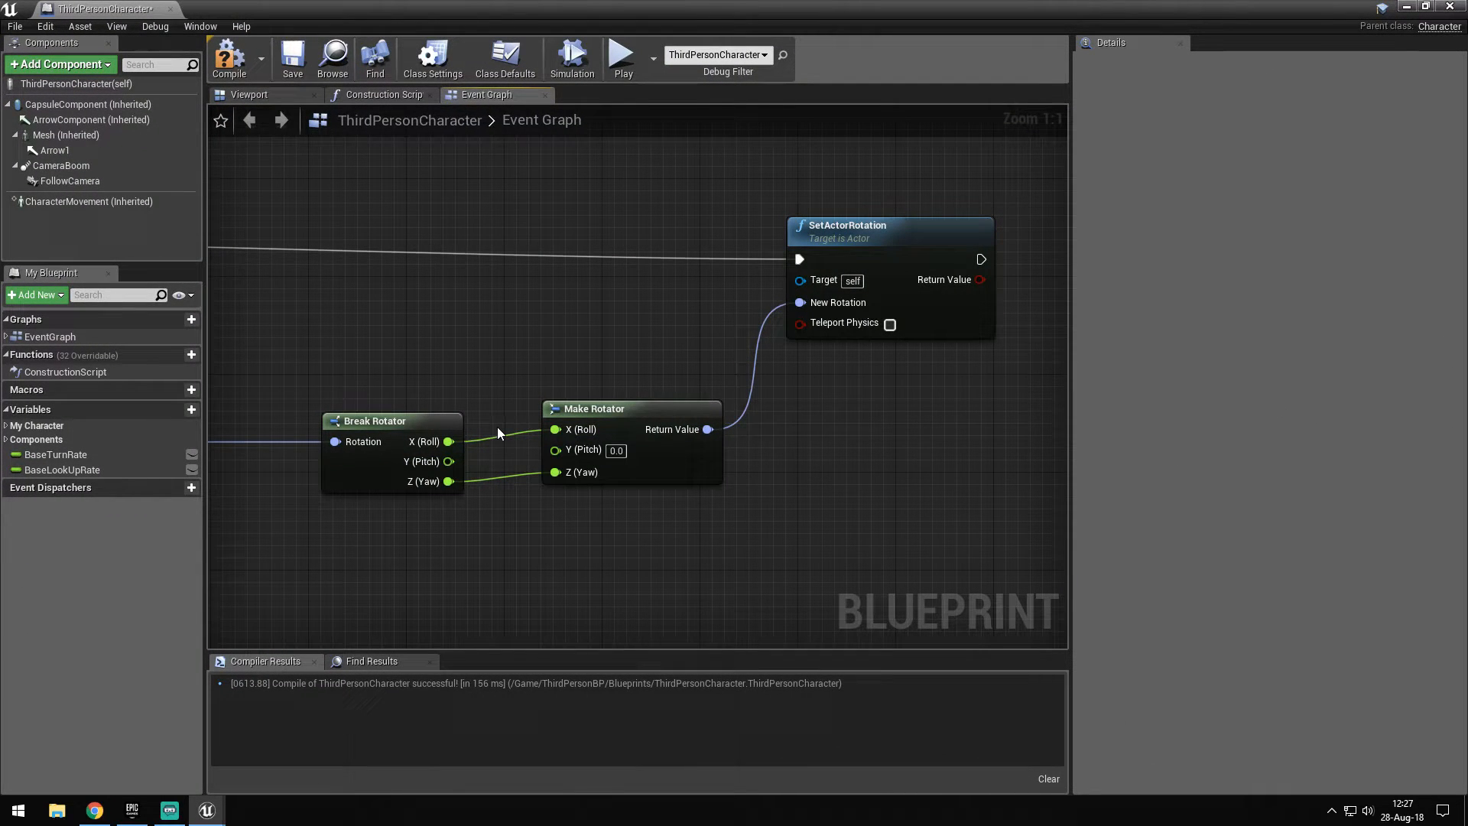
alt+click(505, 439)
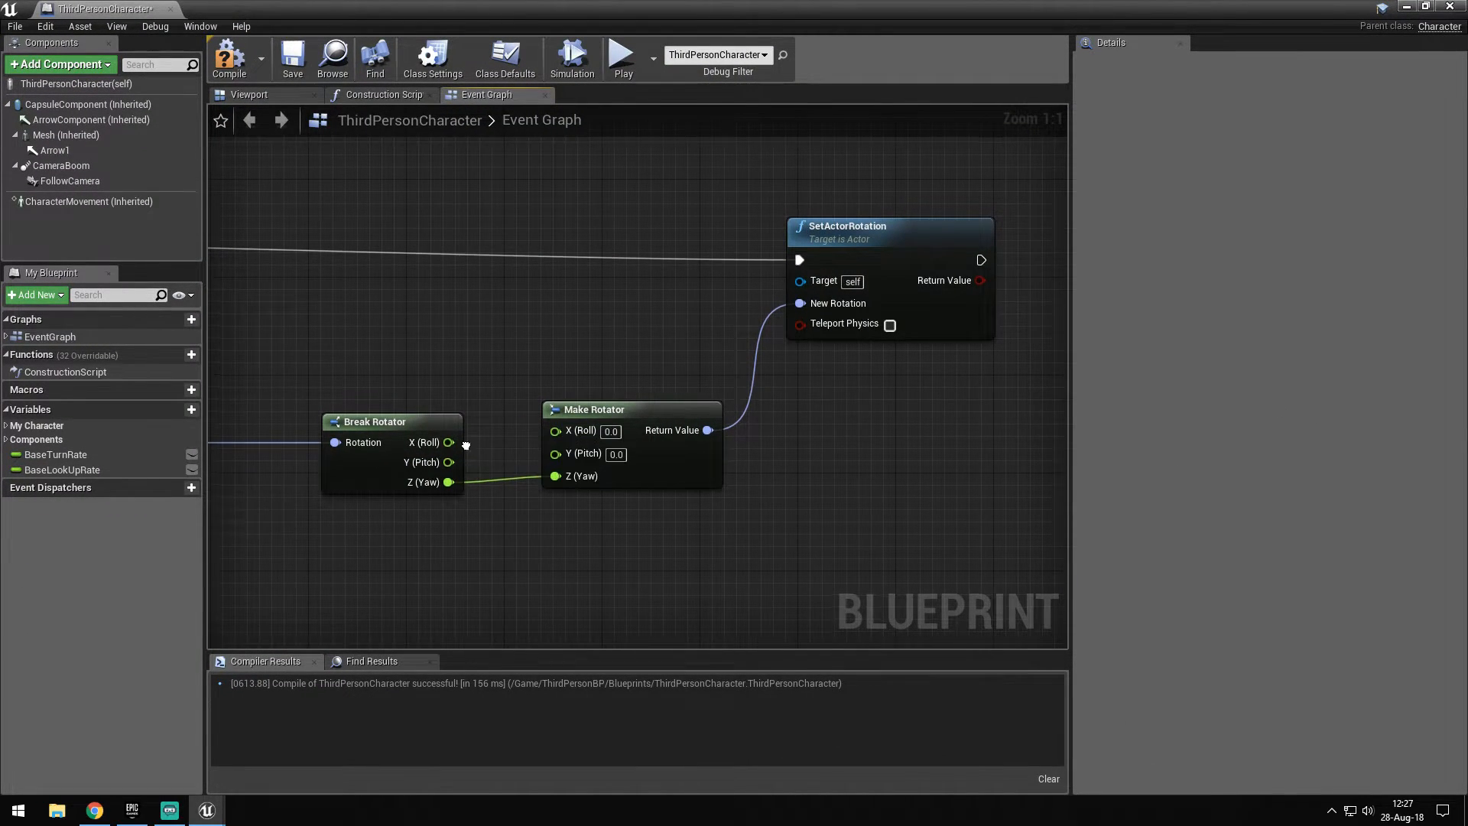
right_drag(531, 390, 923, 326)
right_drag(926, 465, 561, 504)
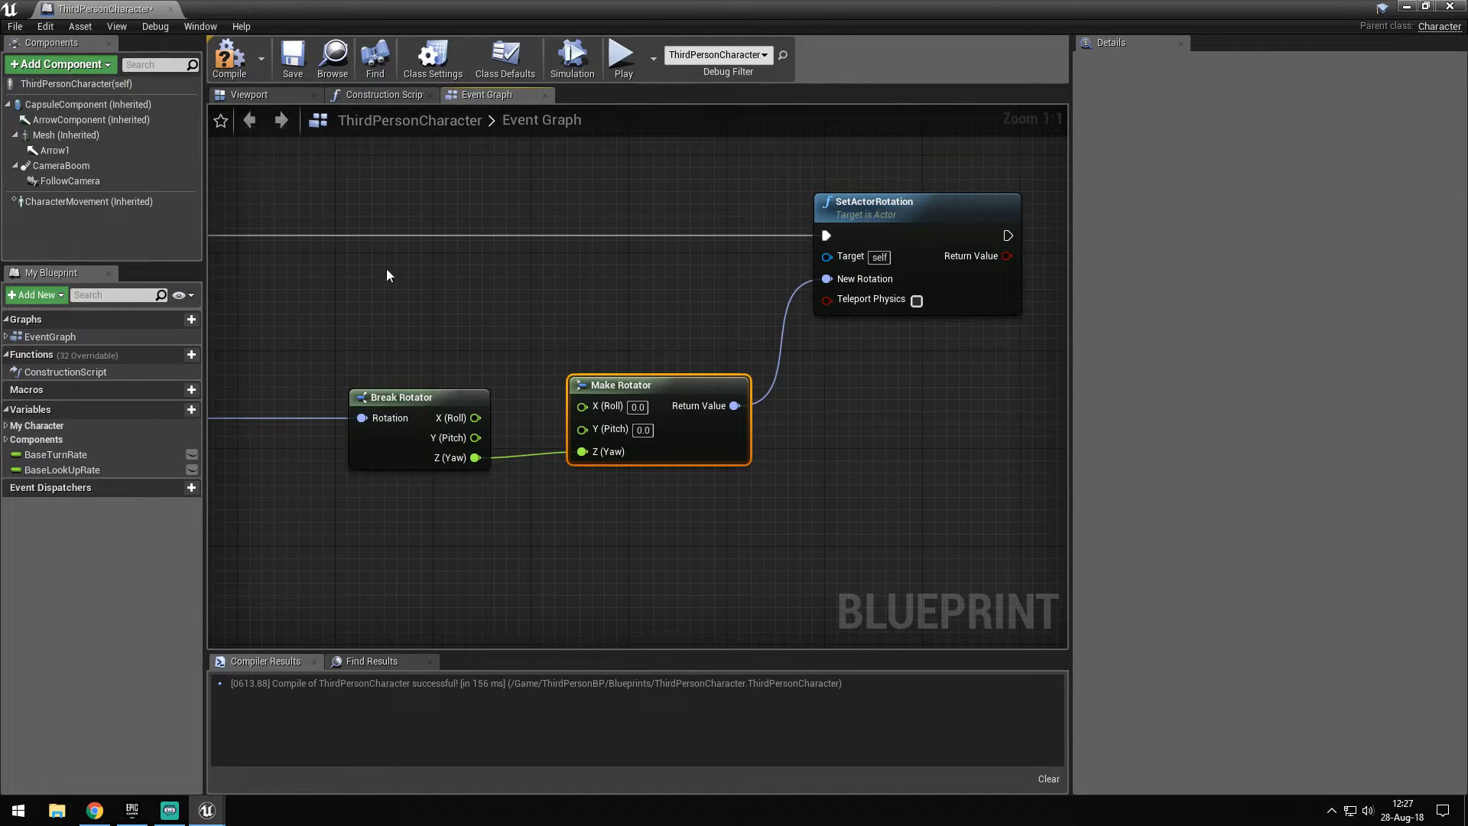
Rotate the character Mesh about its yaw axis in the Viewport preview, then undo the rotation
click(261, 98)
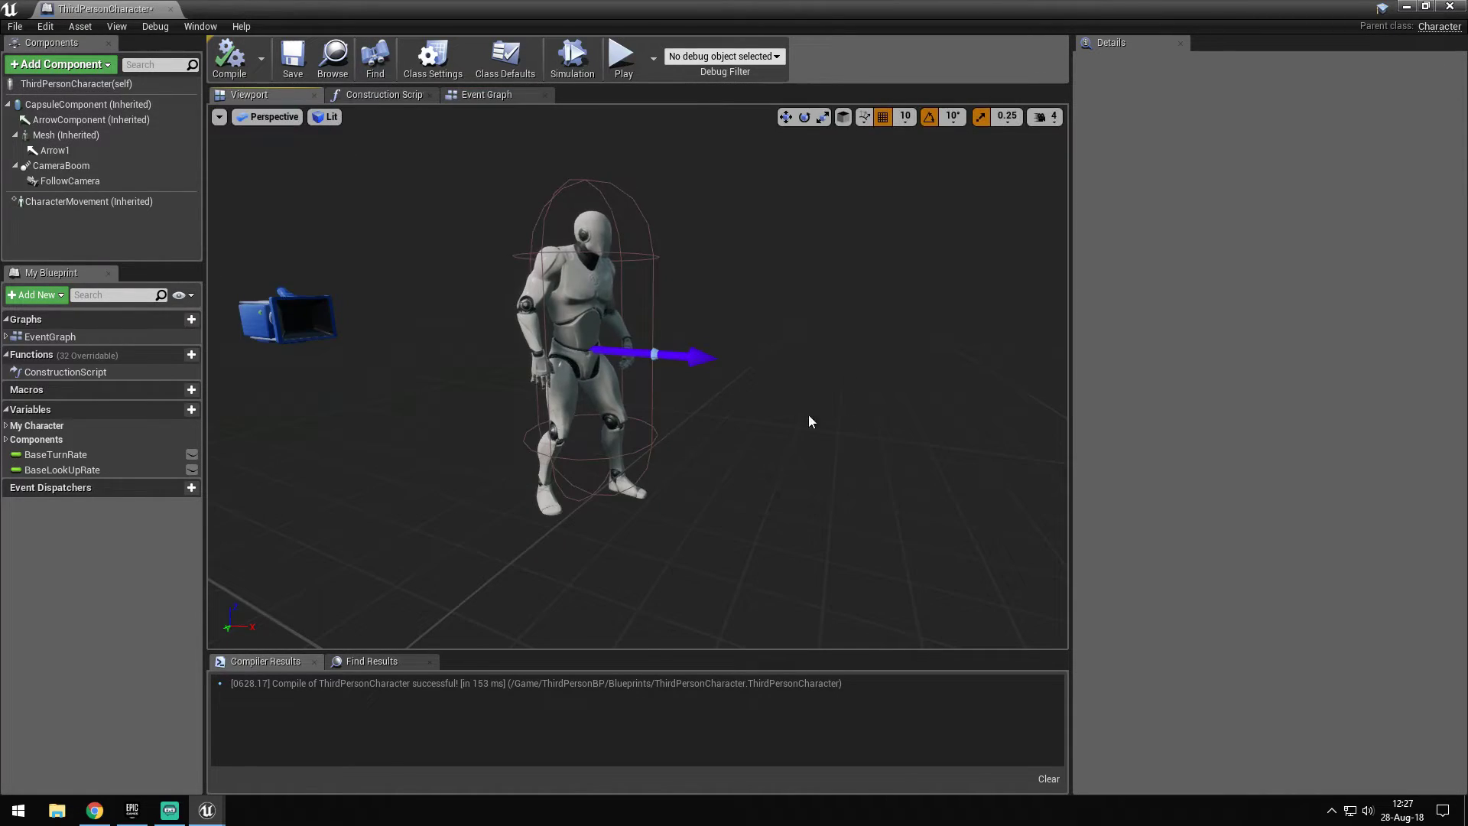
click(608, 482)
drag(620, 533, 657, 511)
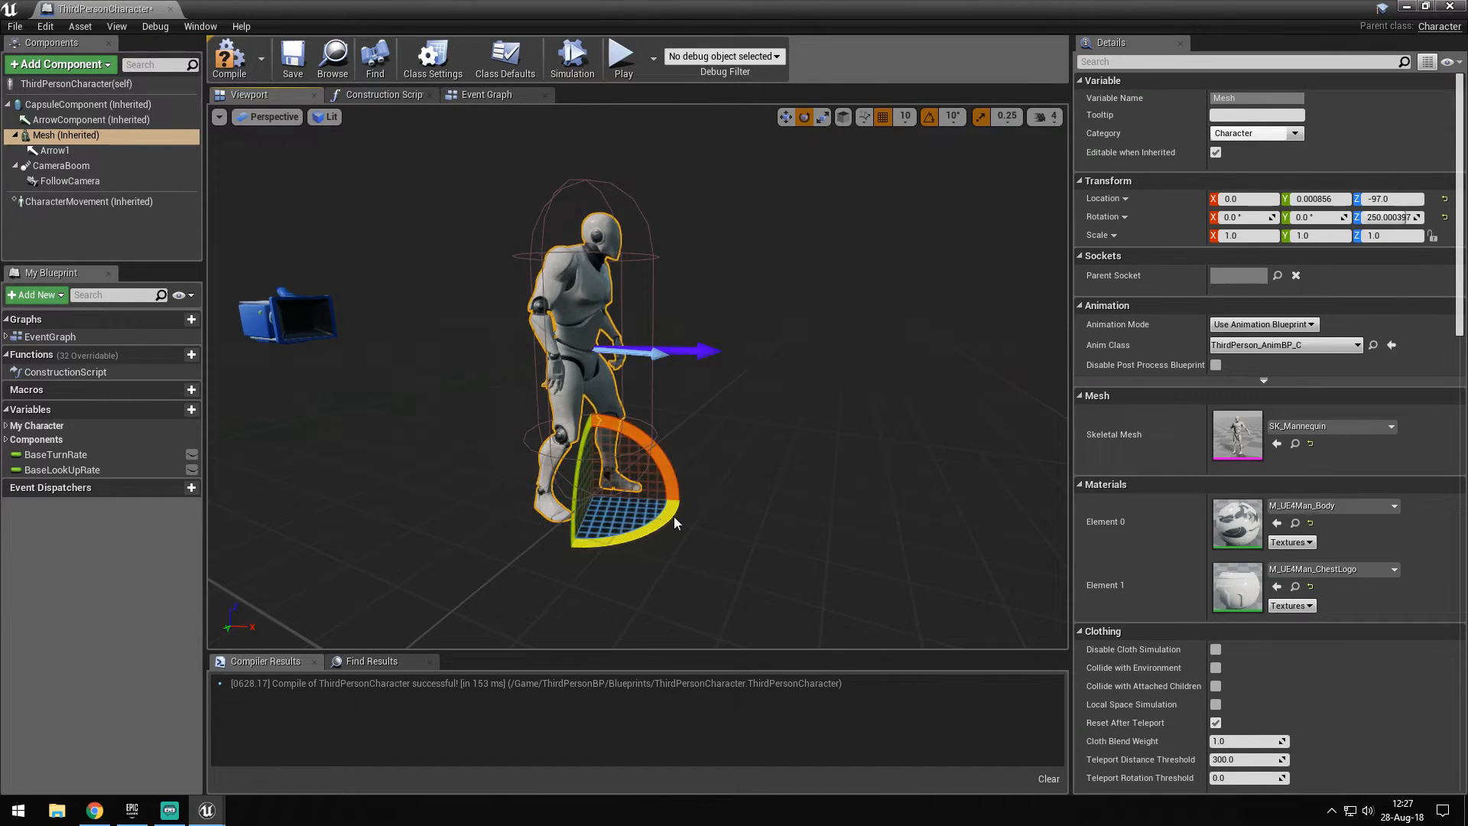
key(ctrl+z)
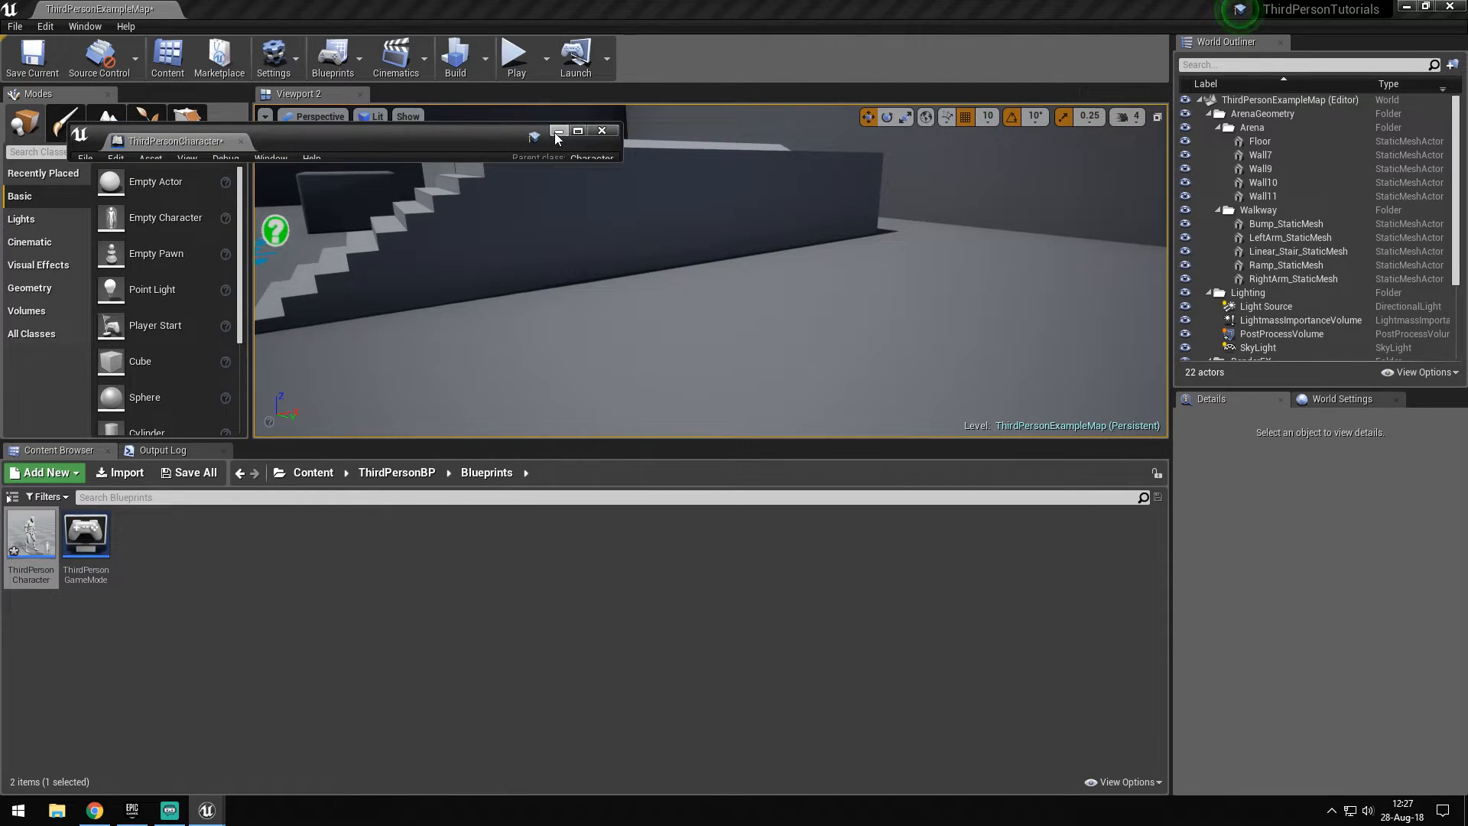
Play the example map, running the character and wall-jumping repeatedly against the walls, then stop
click(556, 135)
click(517, 58)
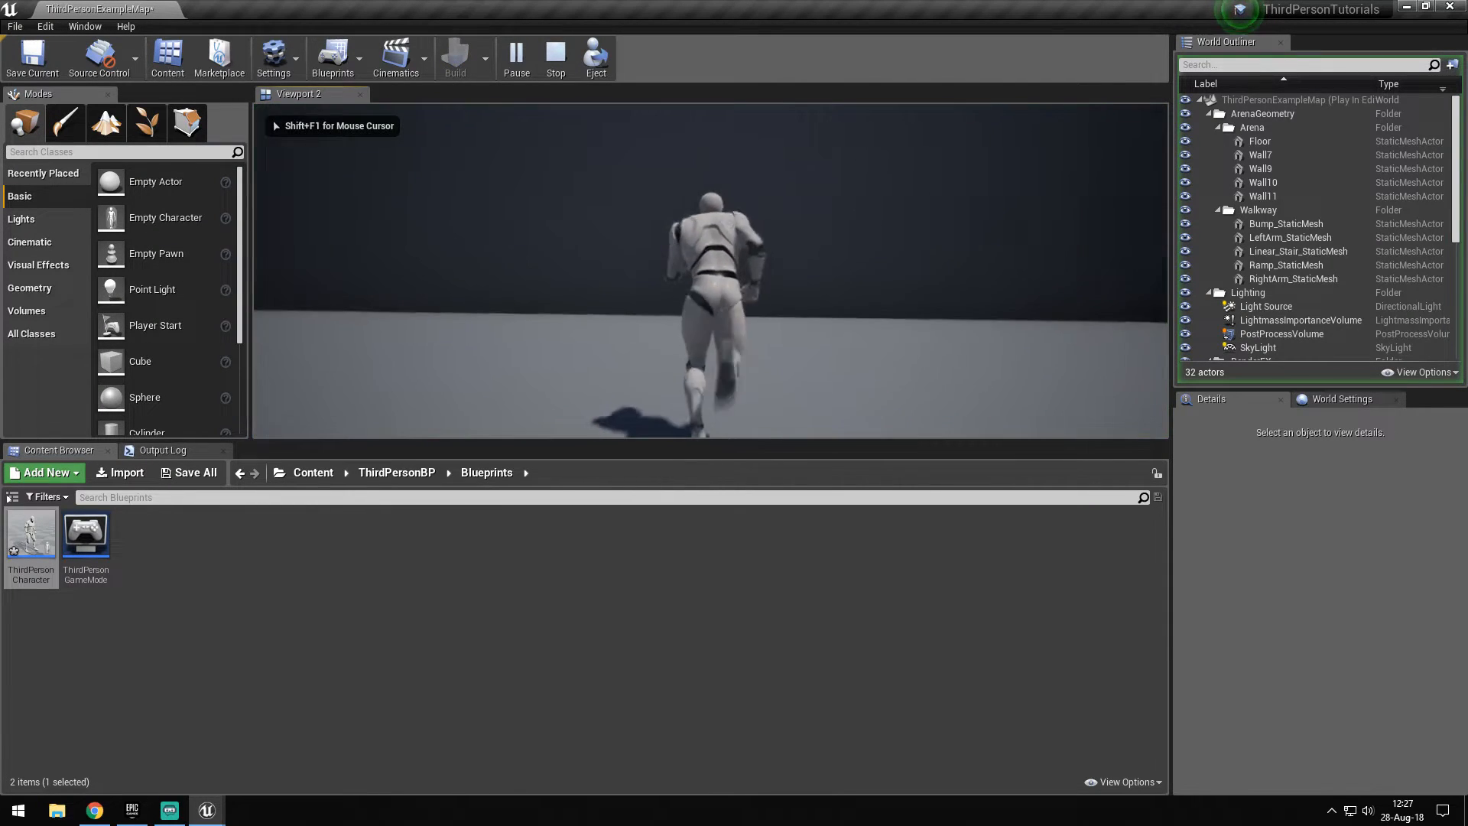
key(w)
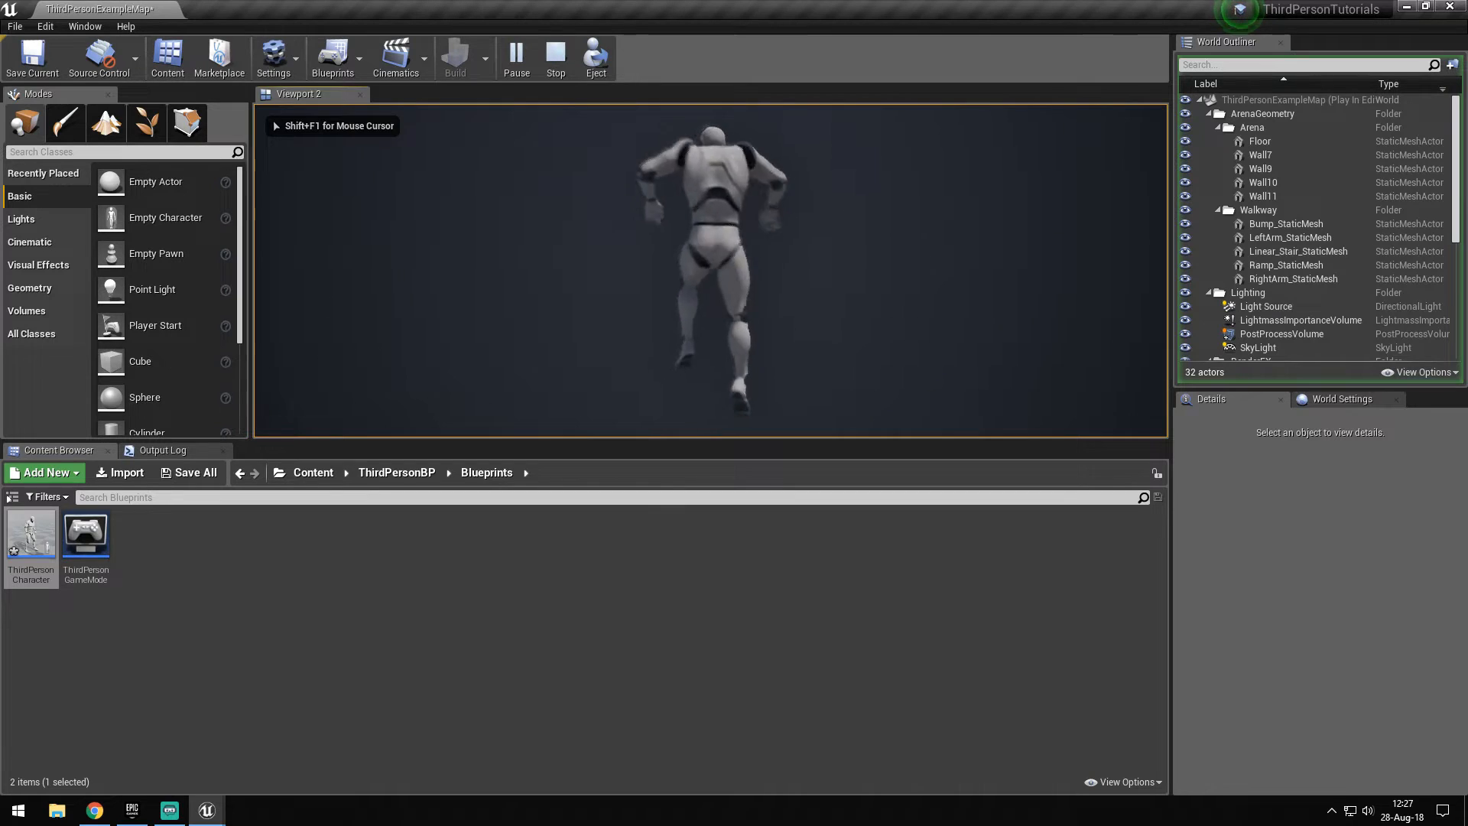
key(w)
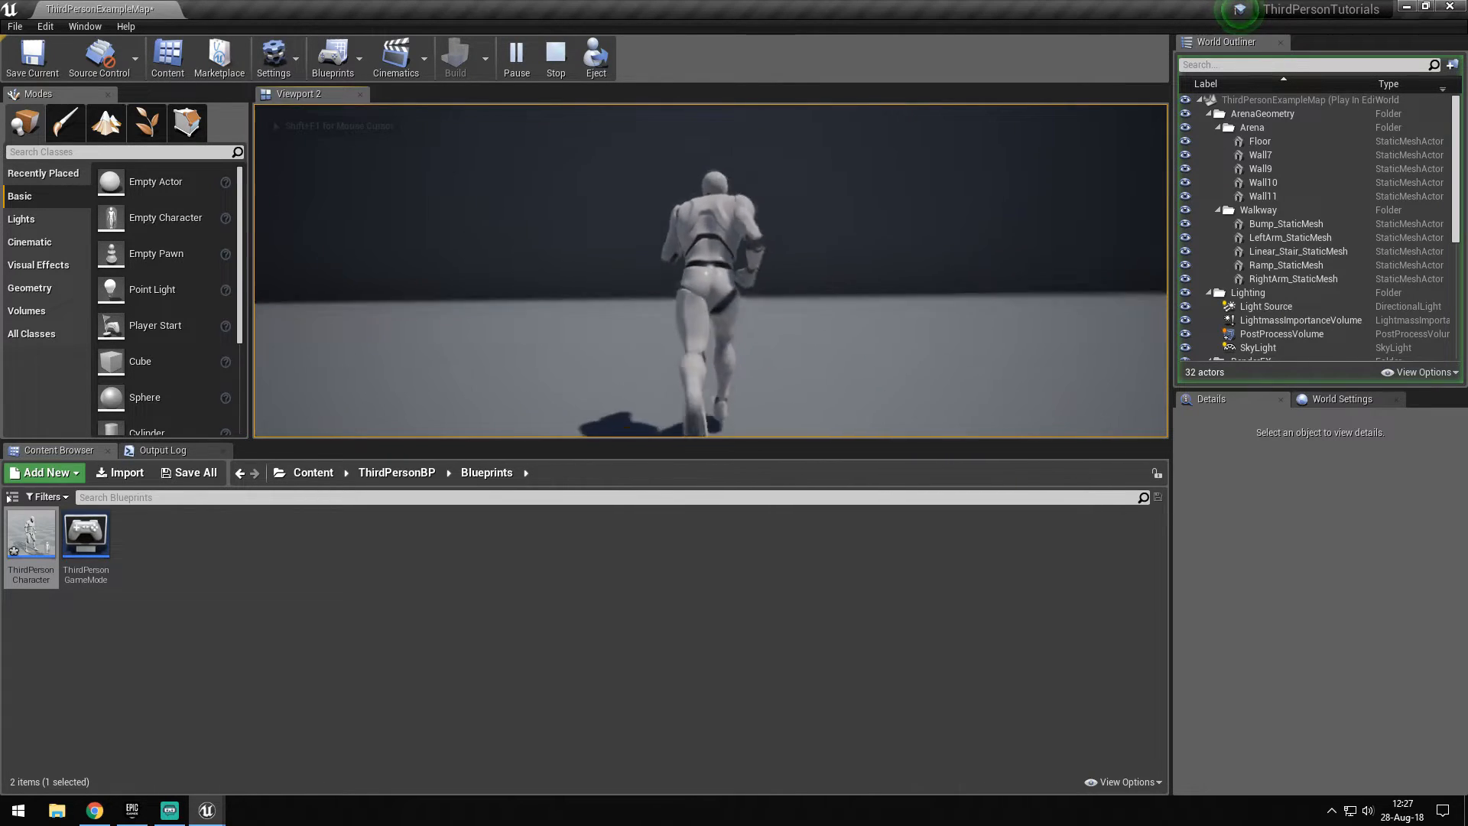
key(w)
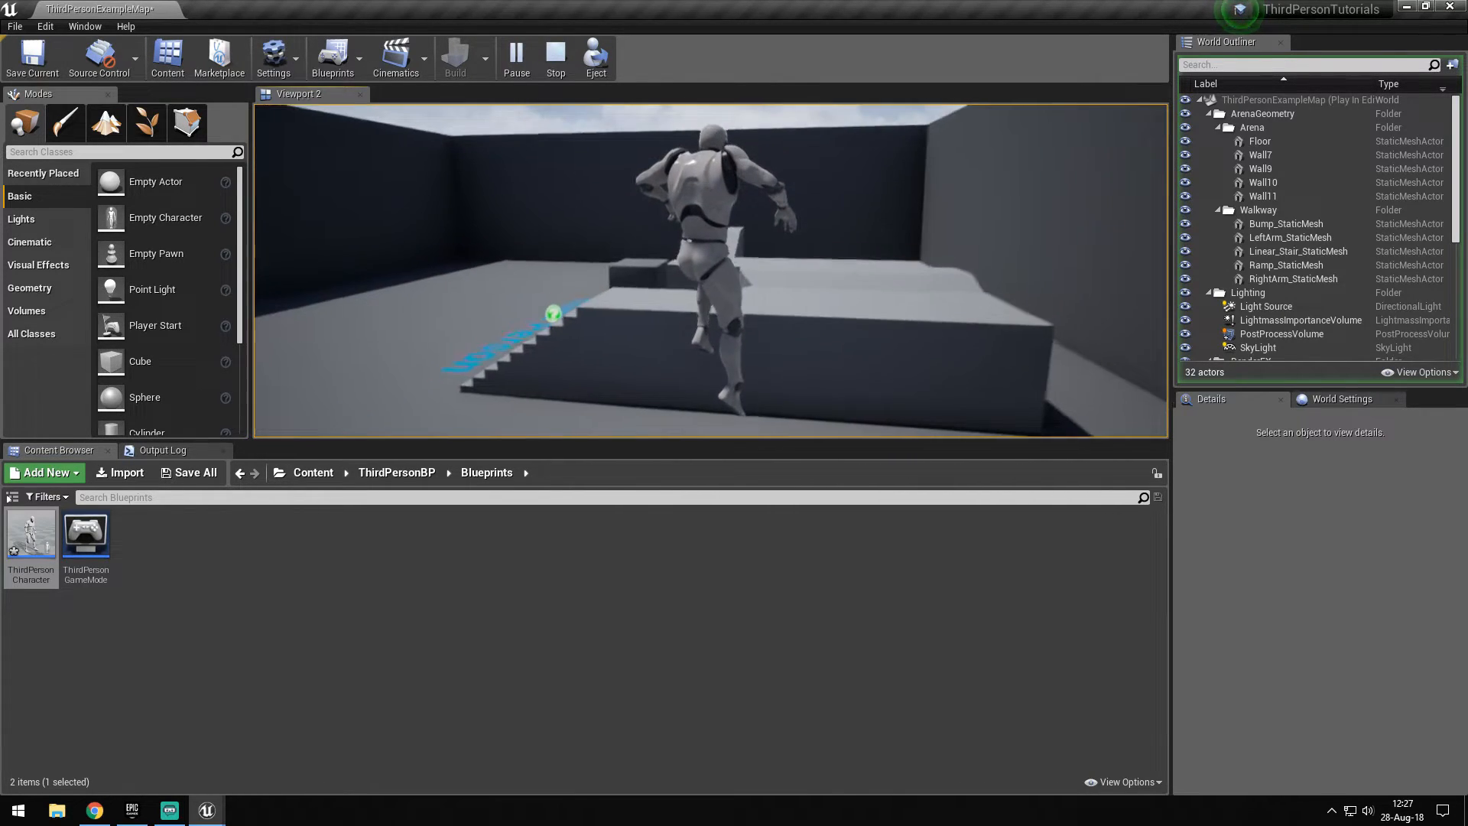
key(w)
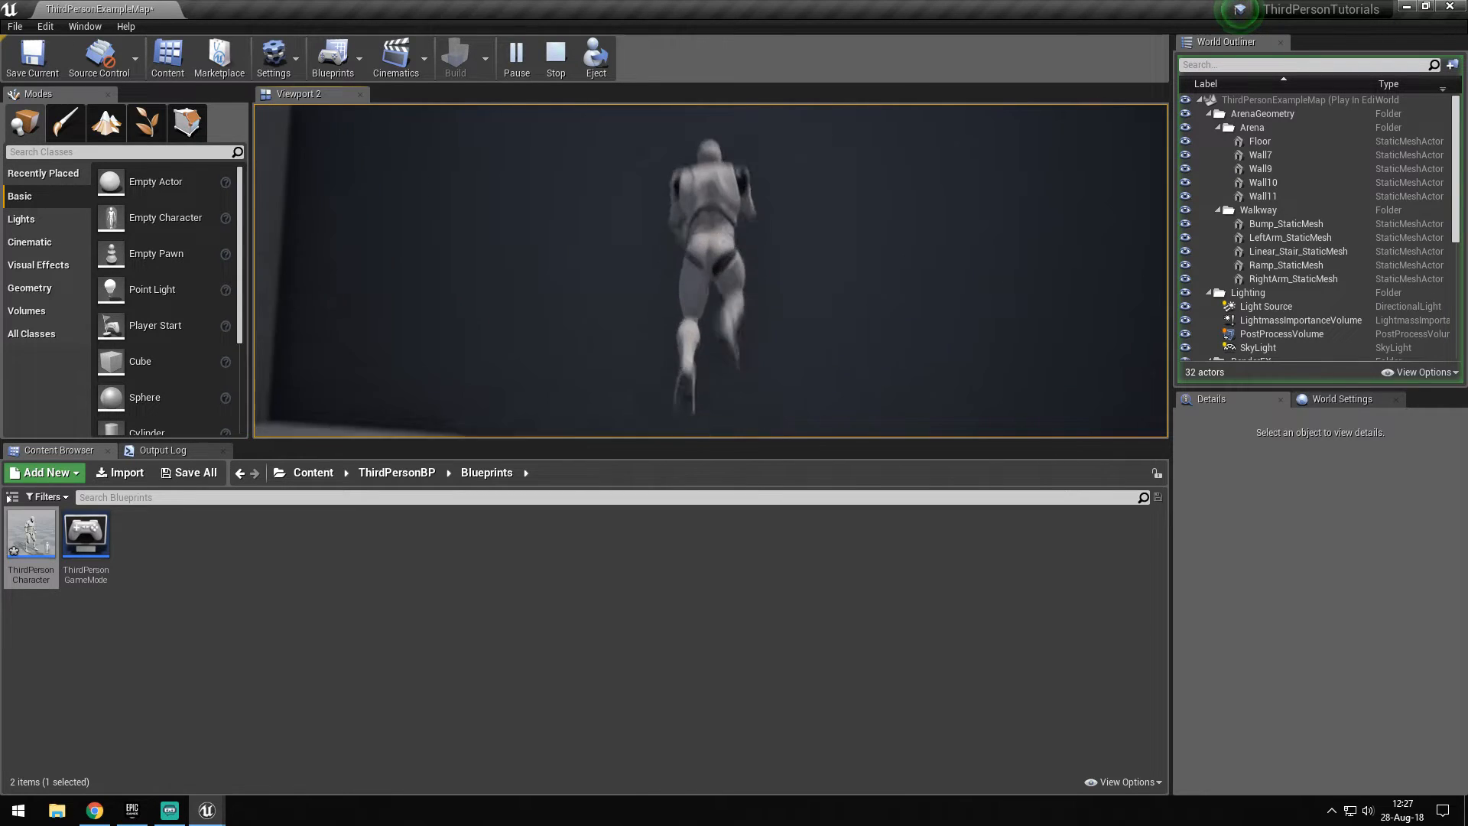
key(w)
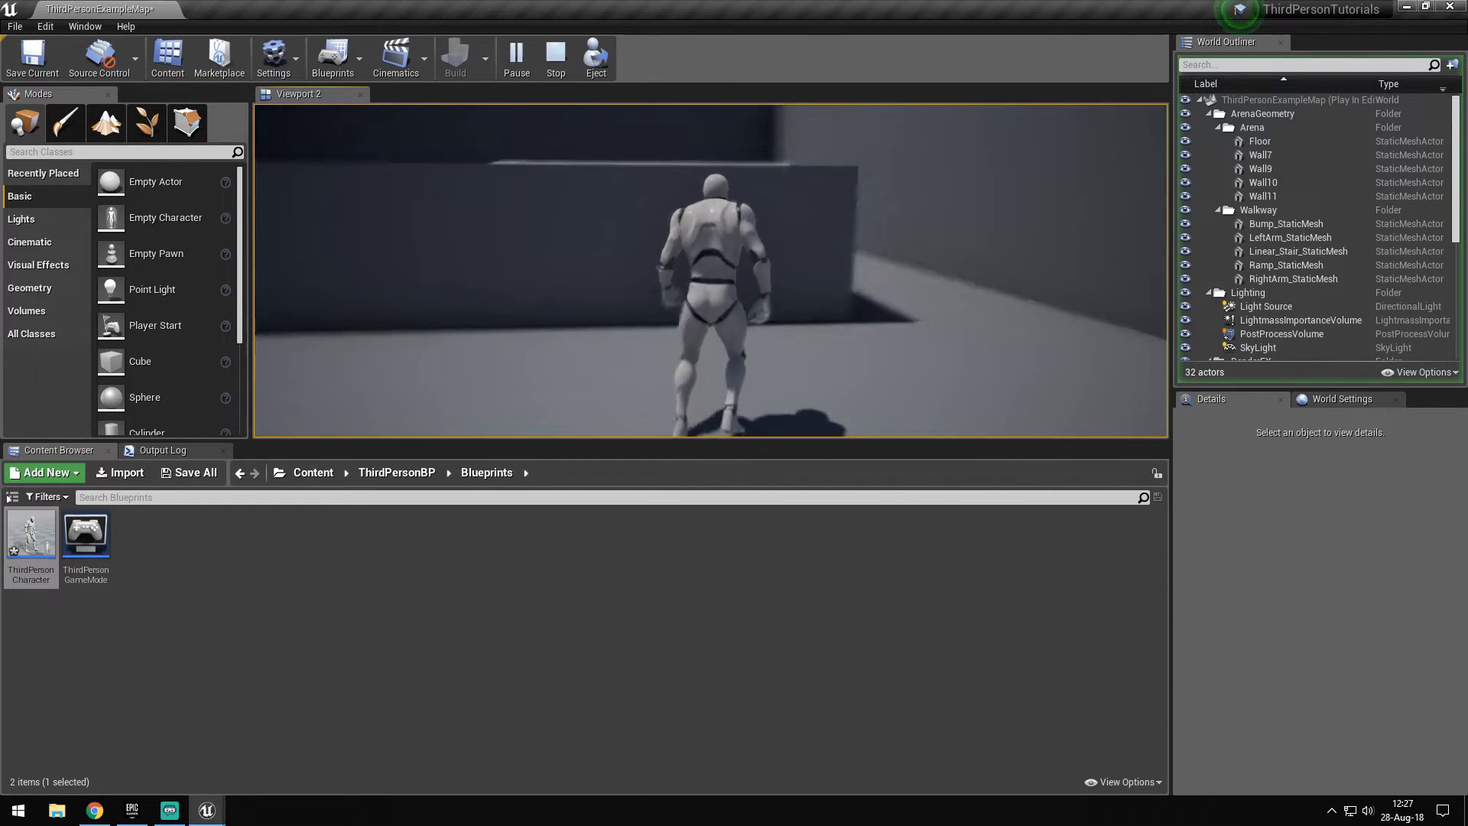
key(w)
key(space)
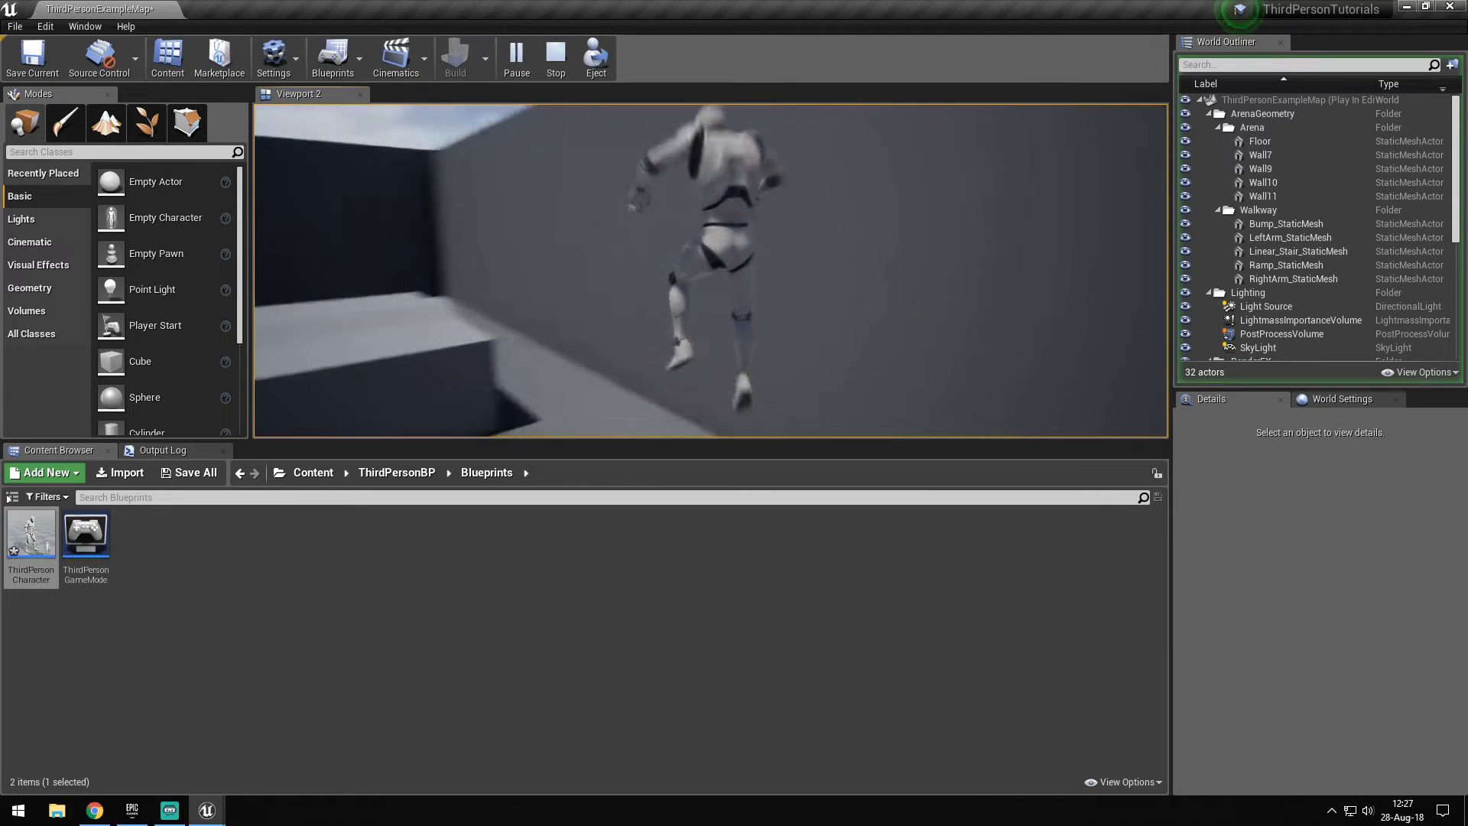
key(w)
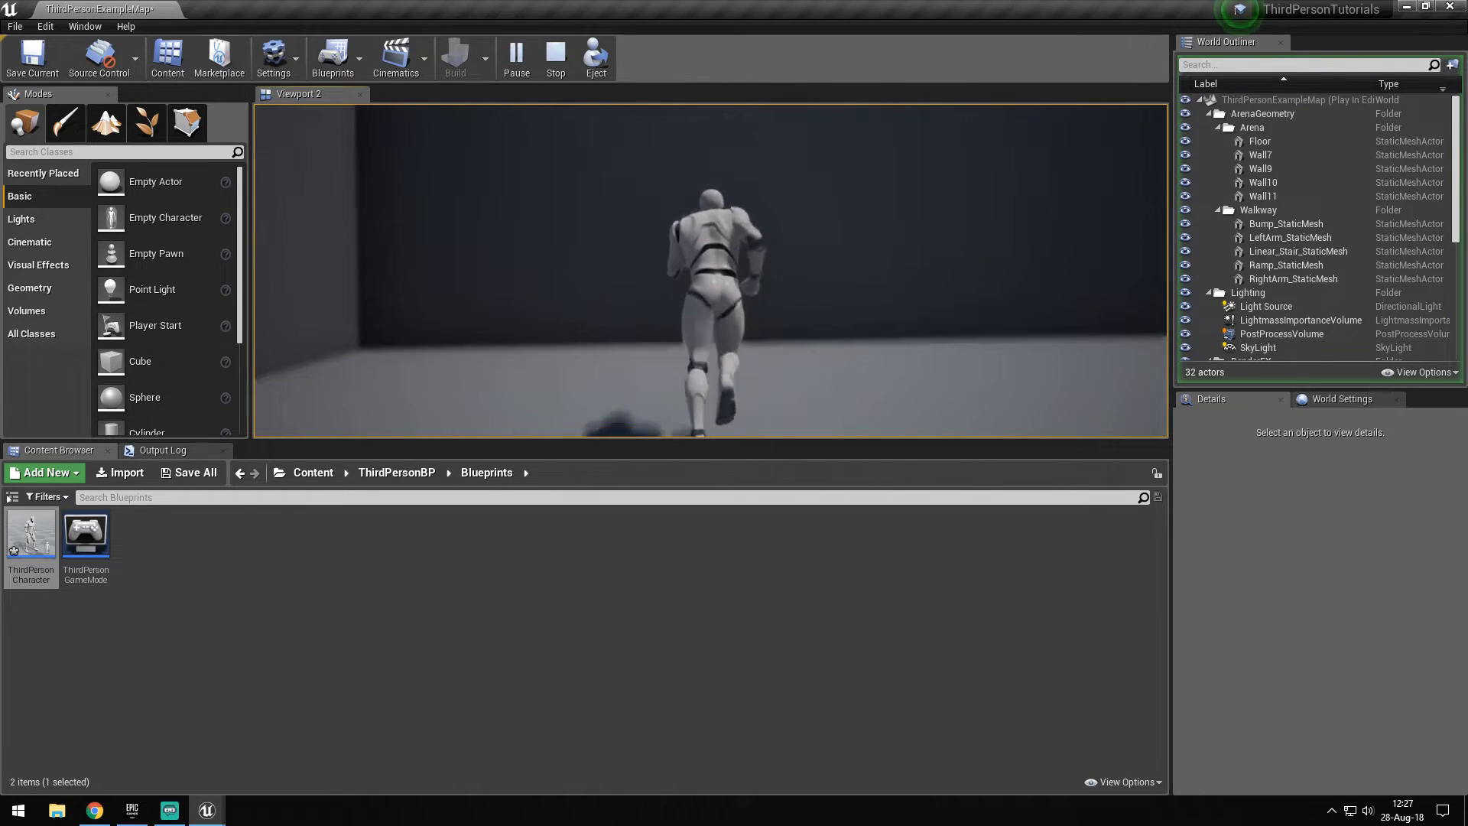
key(w)
key(space)
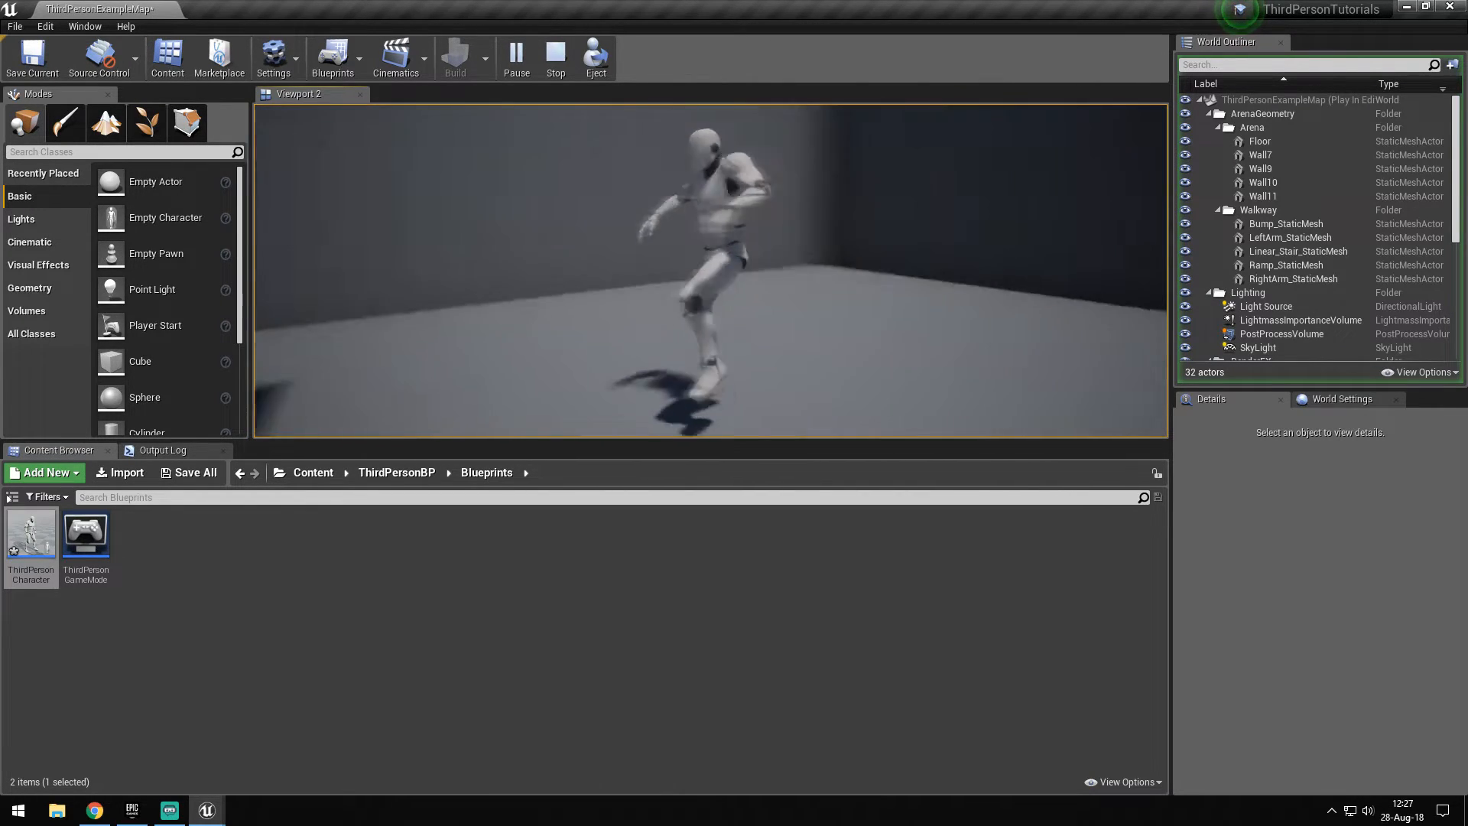
key(w)
key(space)
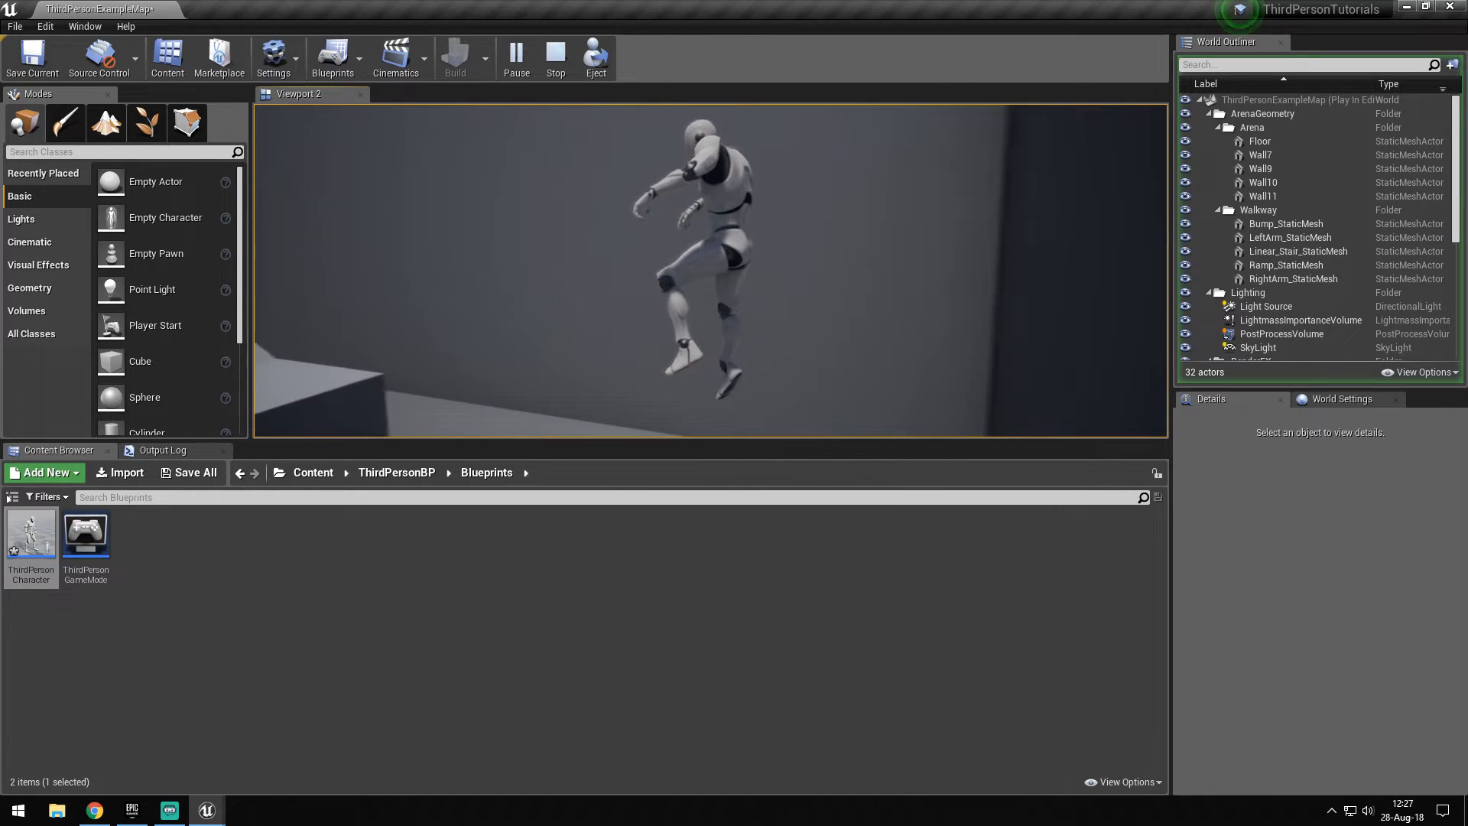
key(w)
key(space)
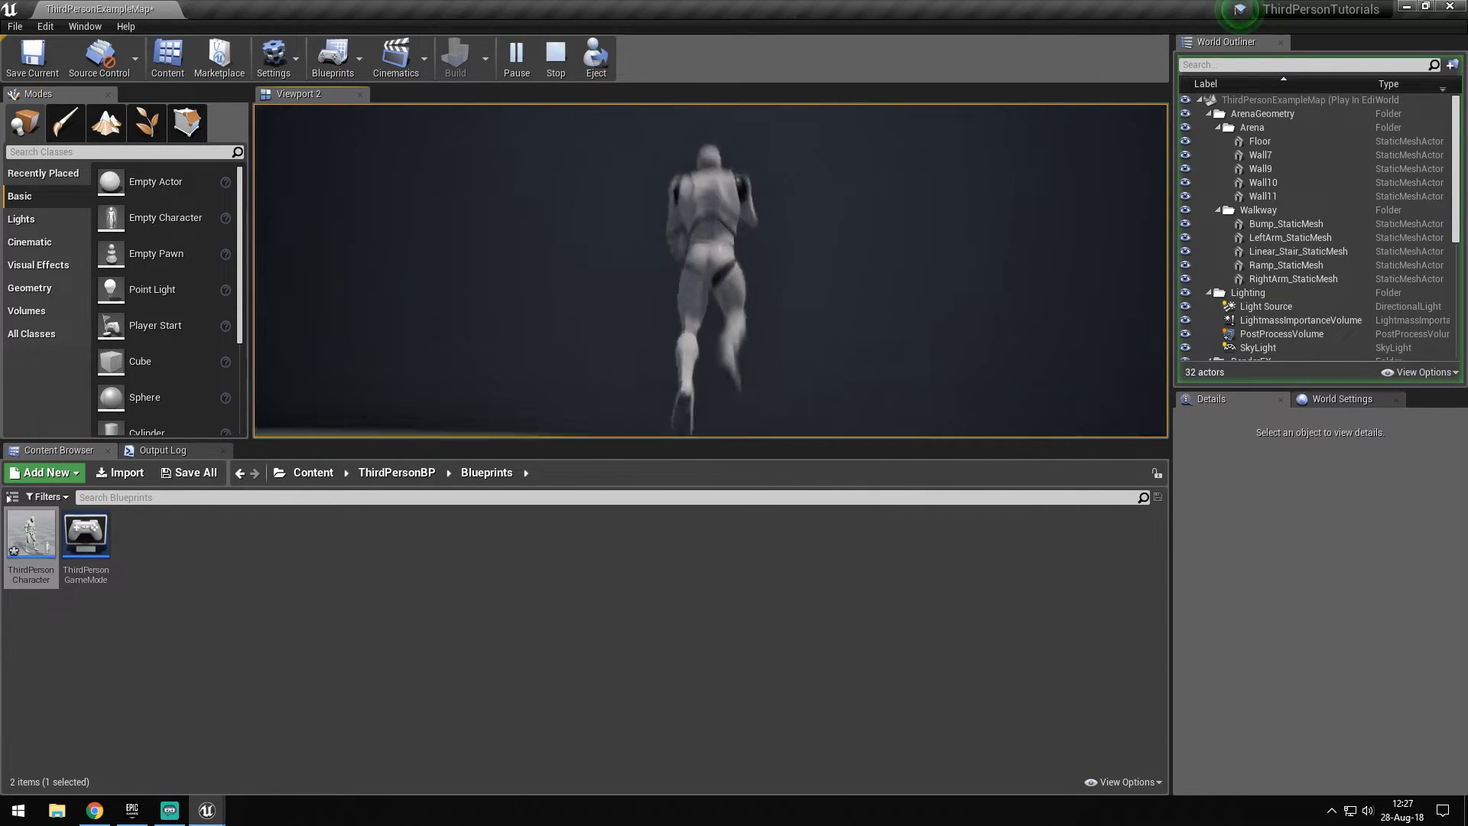
key(w)
key(Escape)
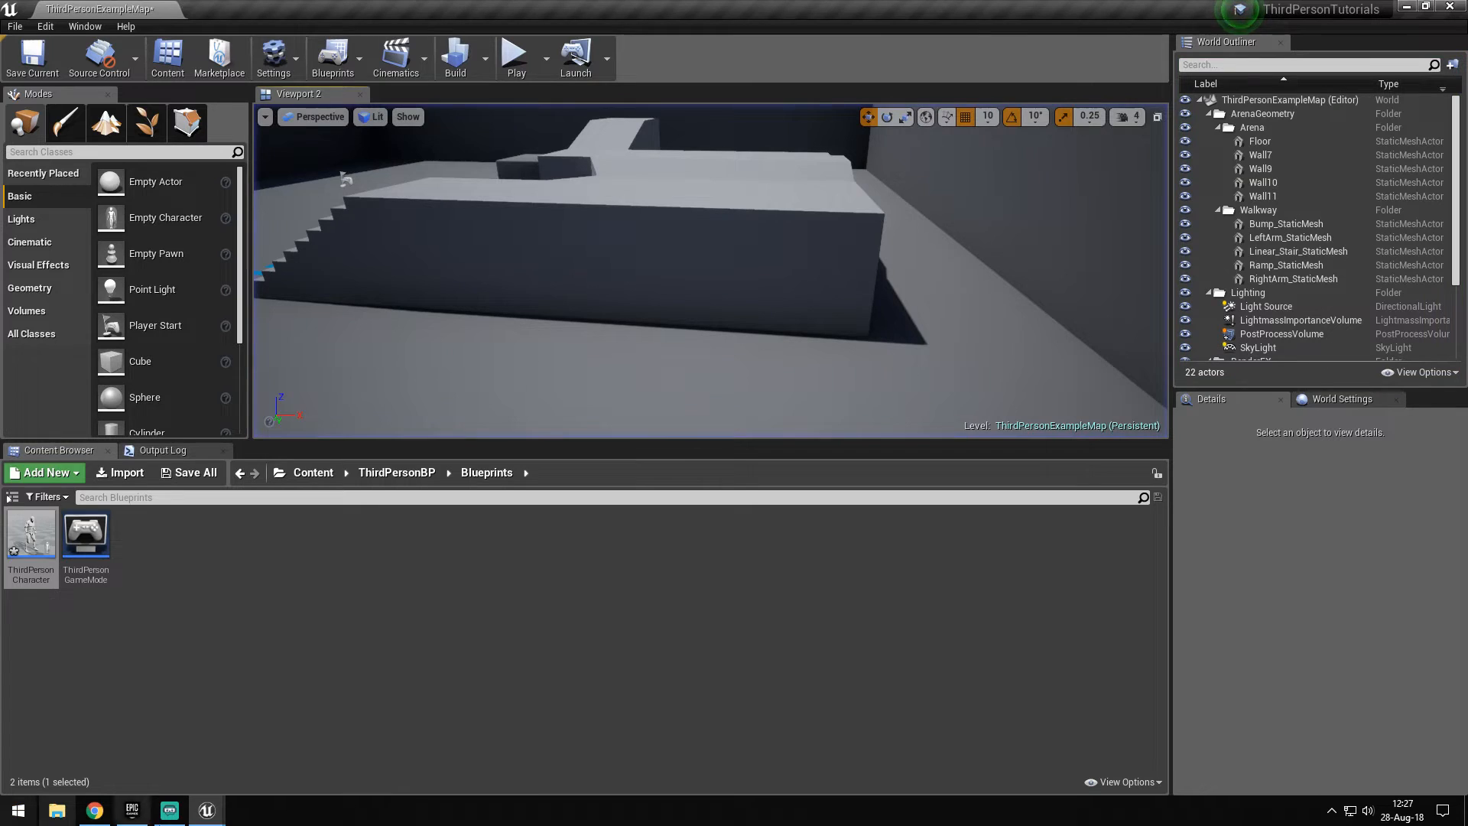
Play again, wall-jumping near the stairs and walls, stop, and reopen the character Blueprint
click(514, 60)
key(w)
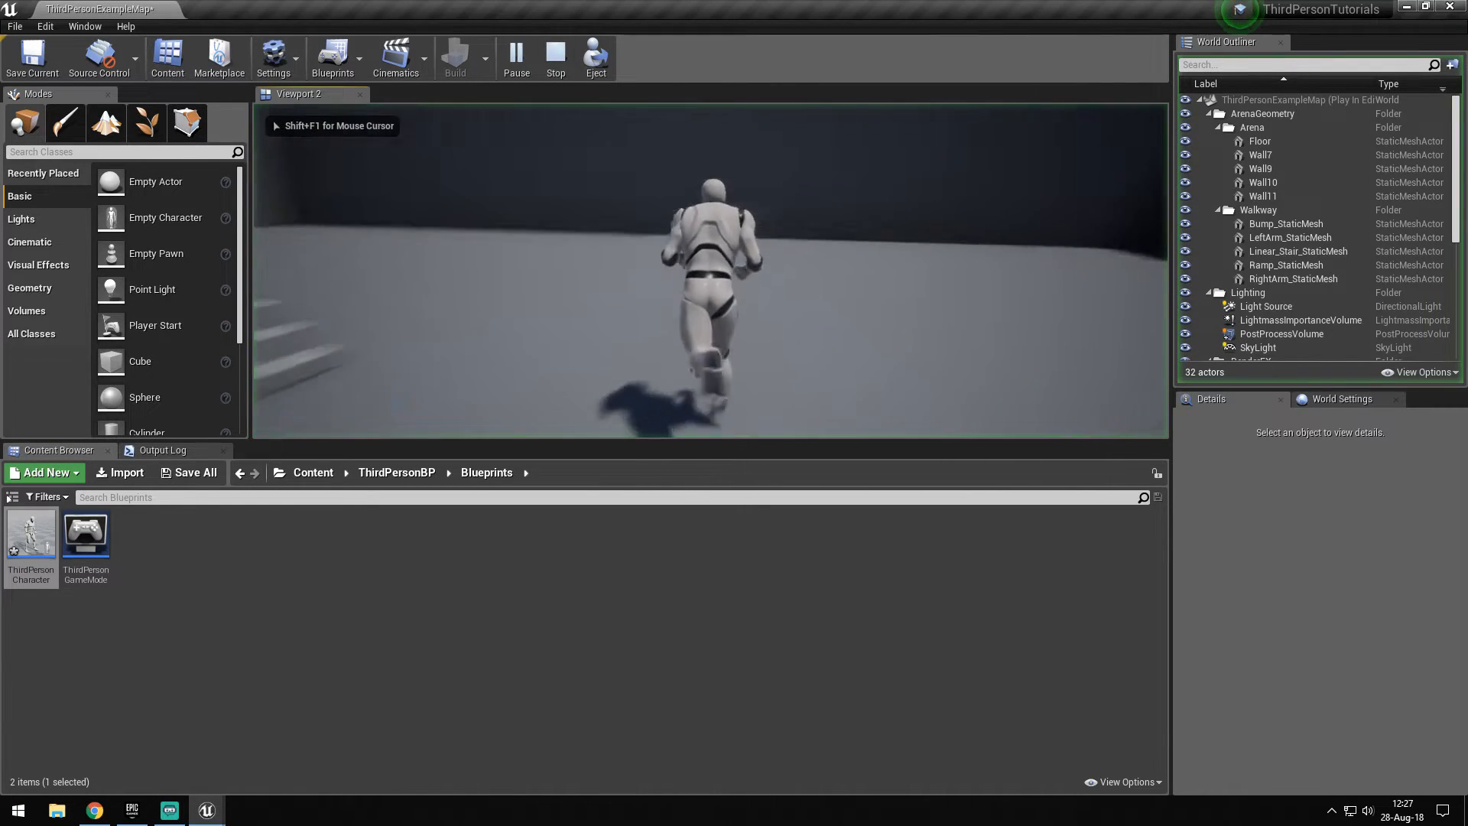
key(w)
key(space)
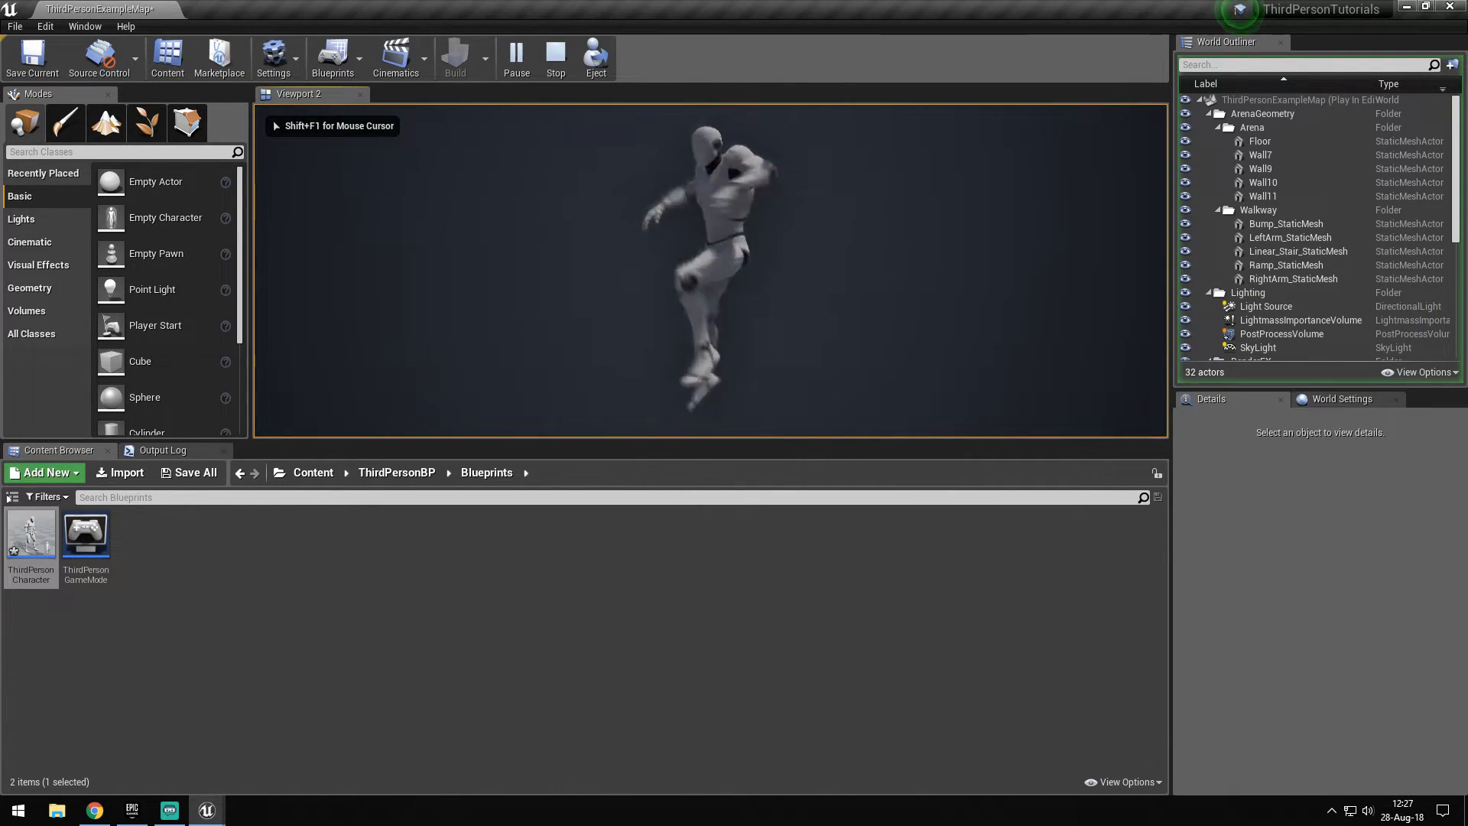
key(a)
key(space)
key(w)
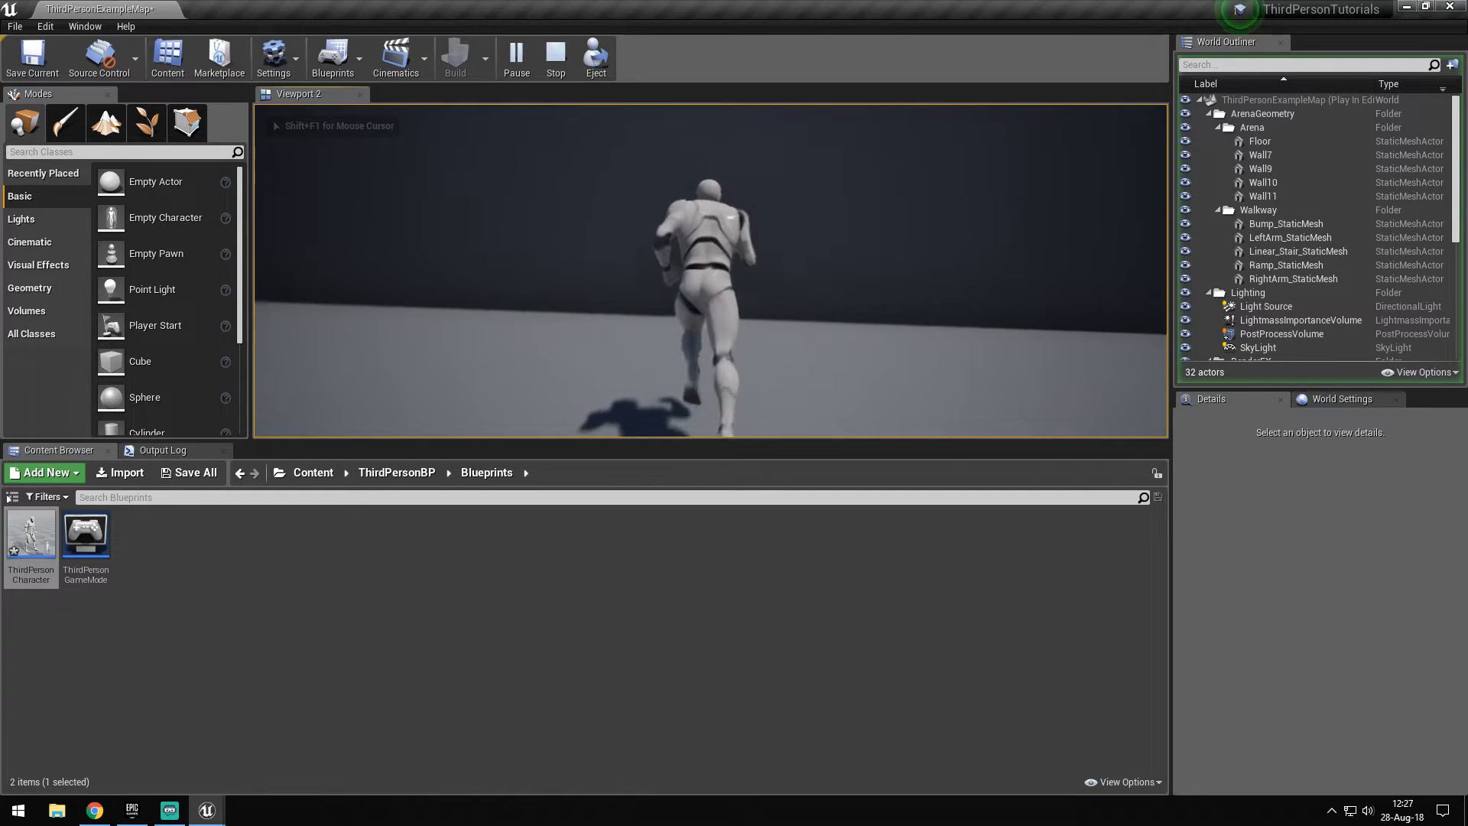
key(space)
key(w)
key(d)
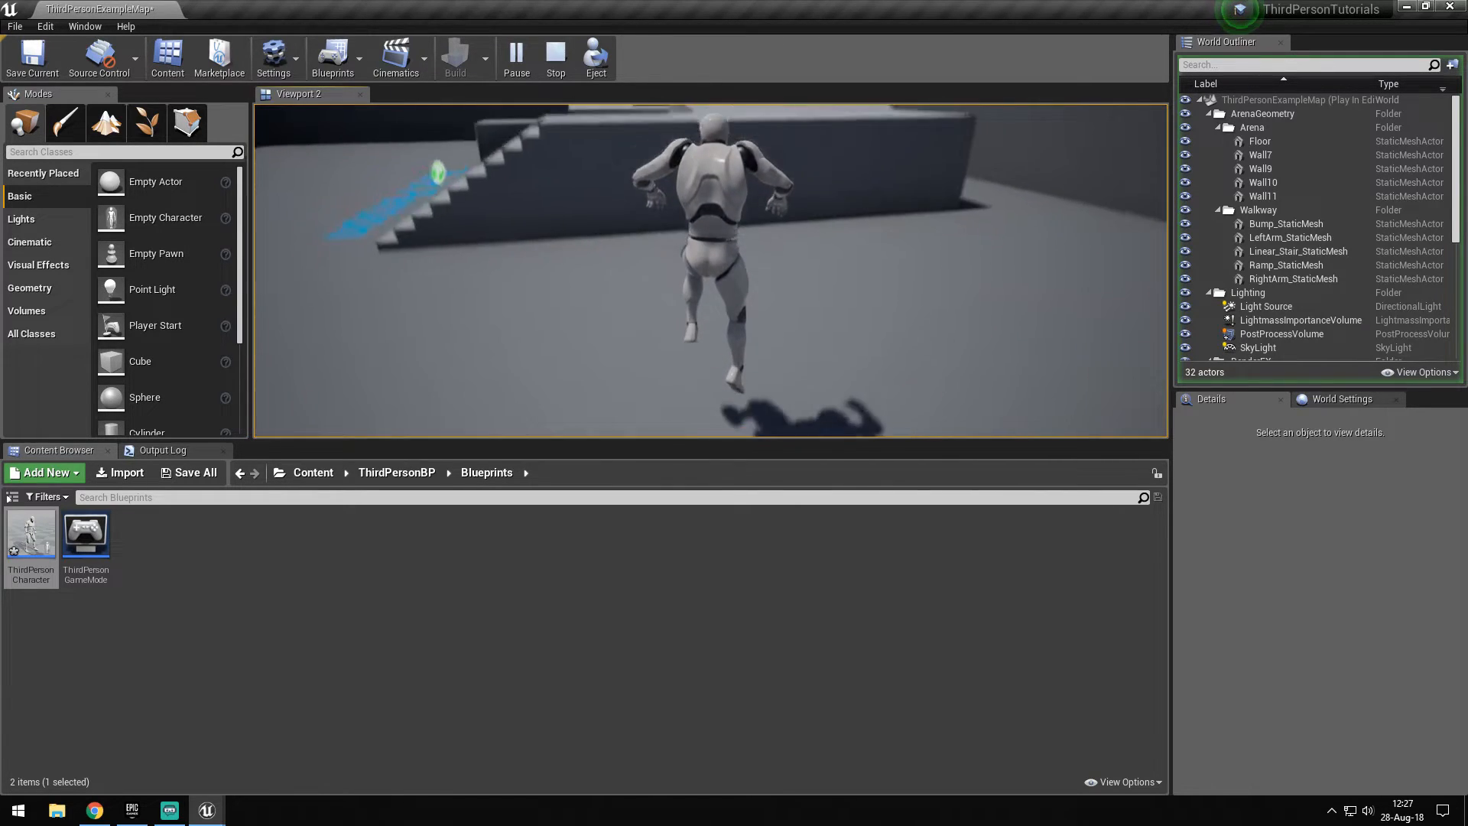
key(space)
key(w)
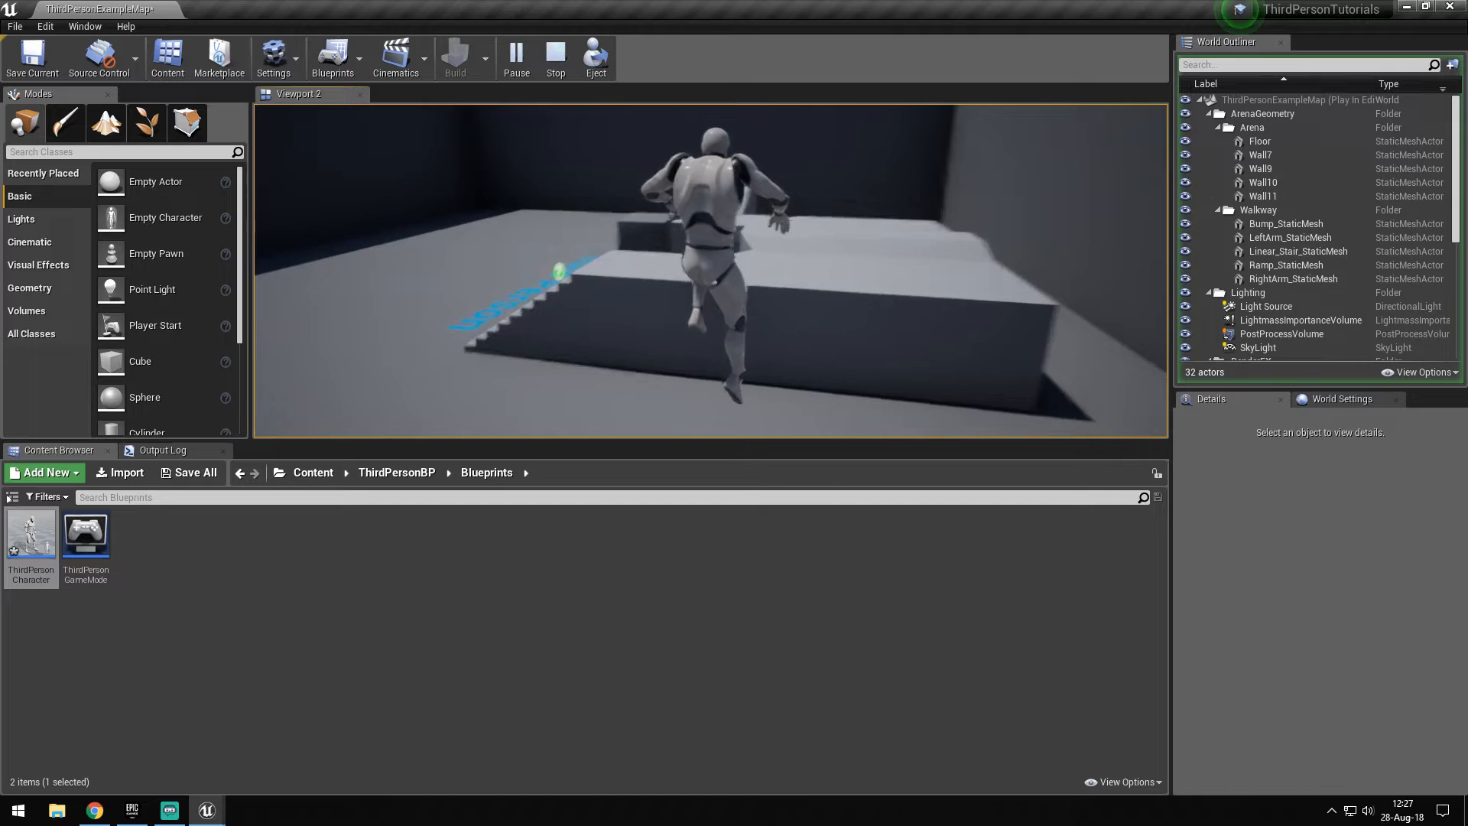
key(Escape)
click(281, 745)
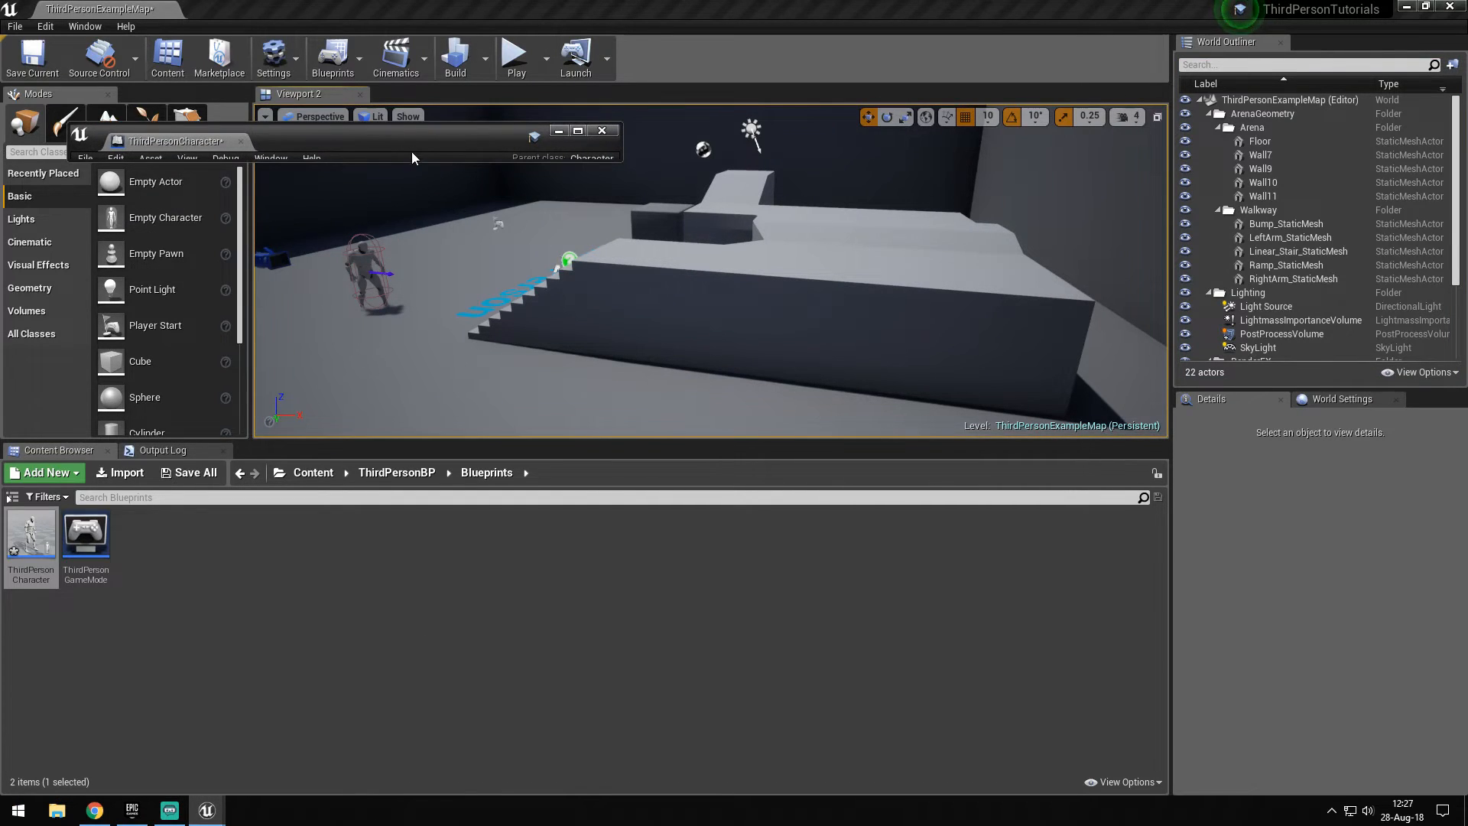
In the event graph, abandon an action search and pan to empty space near Event Tick
click(487, 94)
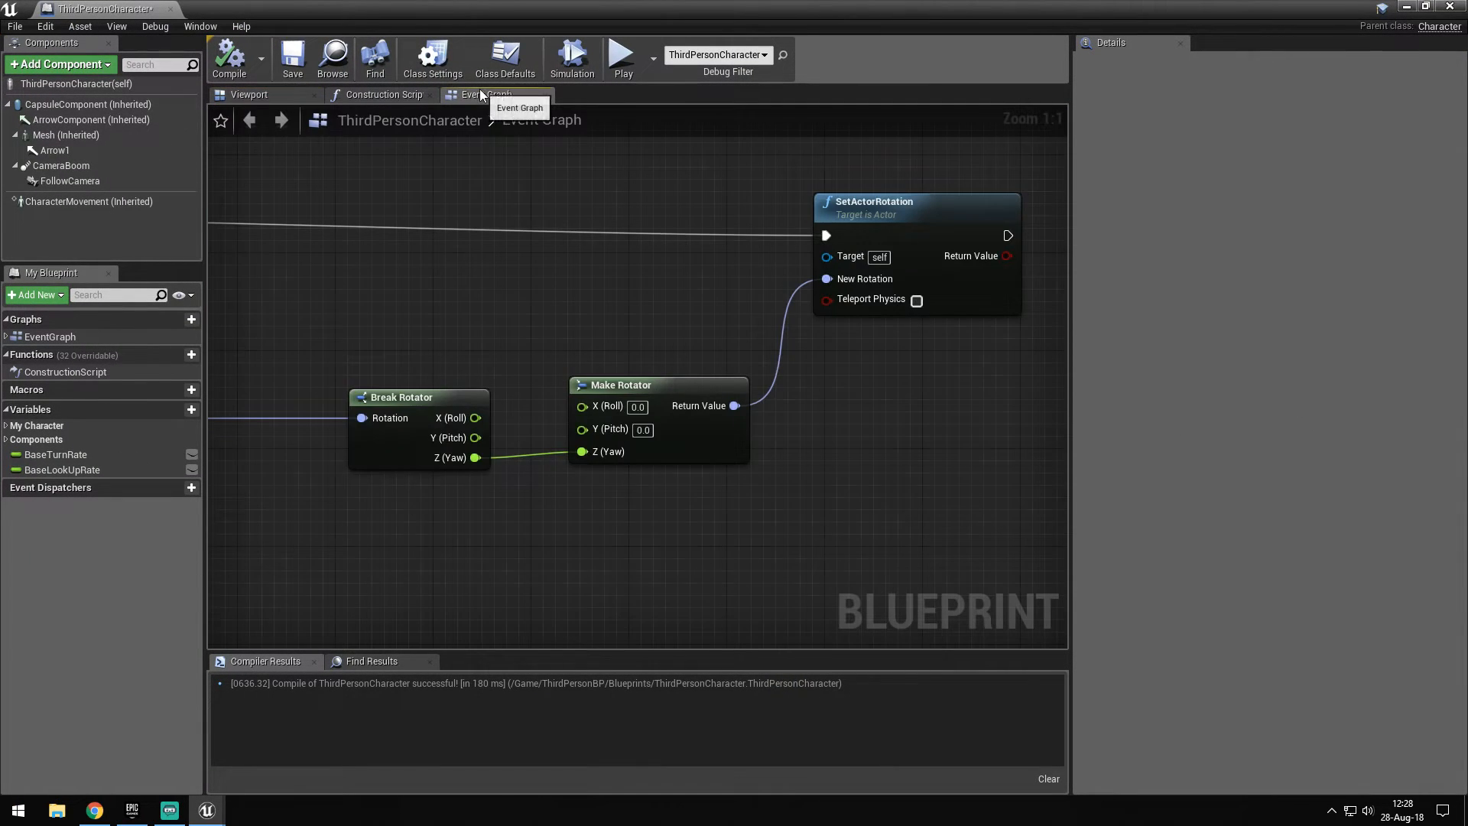
scroll(685, 451, down, 3)
scroll(685, 451, down, 1)
scroll(685, 452, up, 3)
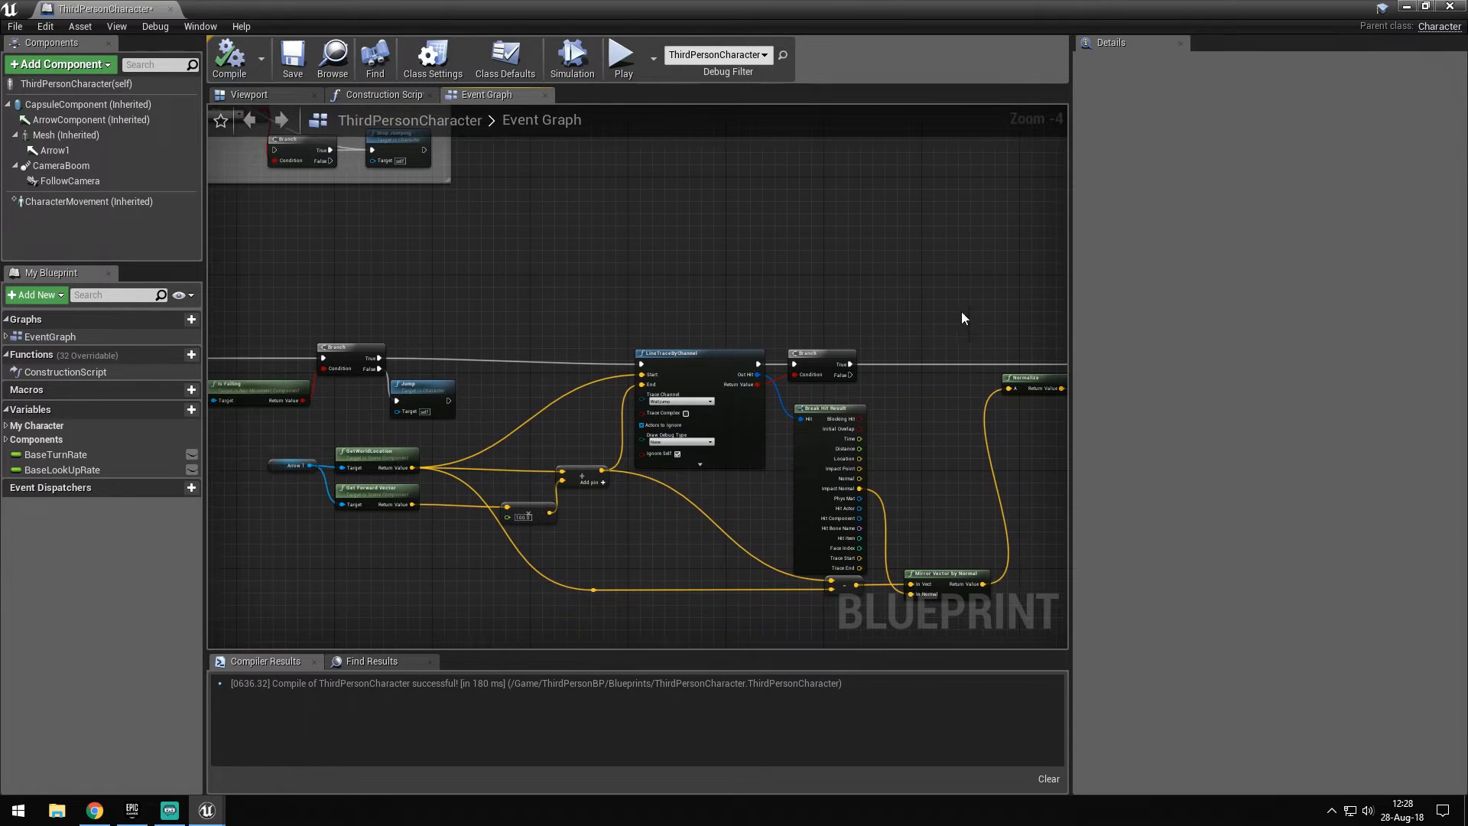
right_drag(962, 311, 895, 326)
right_click(654, 274)
text(ev)
key(BackSpace)
key(BackSpace)
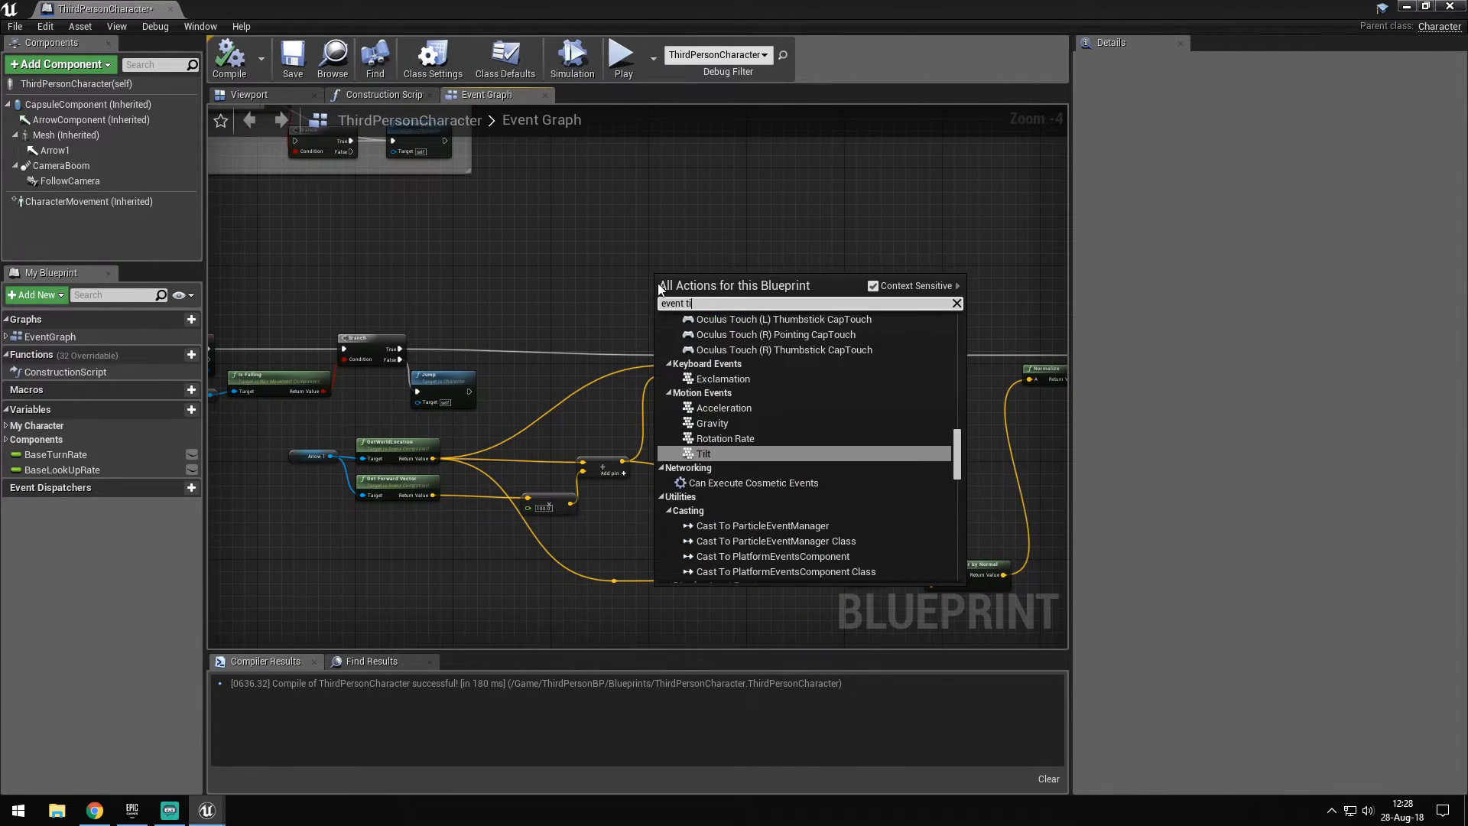
key(Escape)
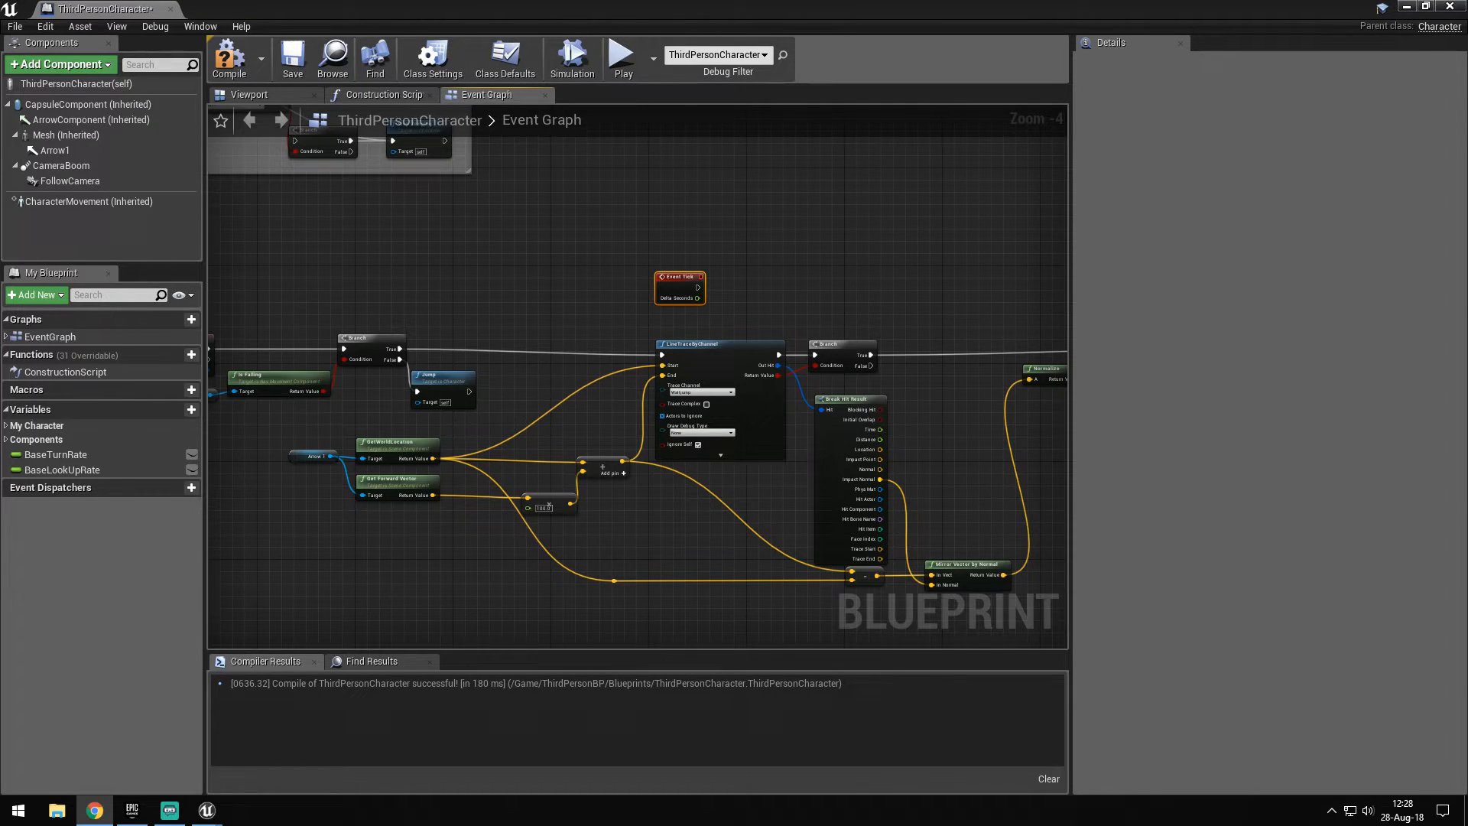
mouse_move(653, 269)
right_down()
mouse_move(643, 362)
mouse_move(516, 361)
right_up()
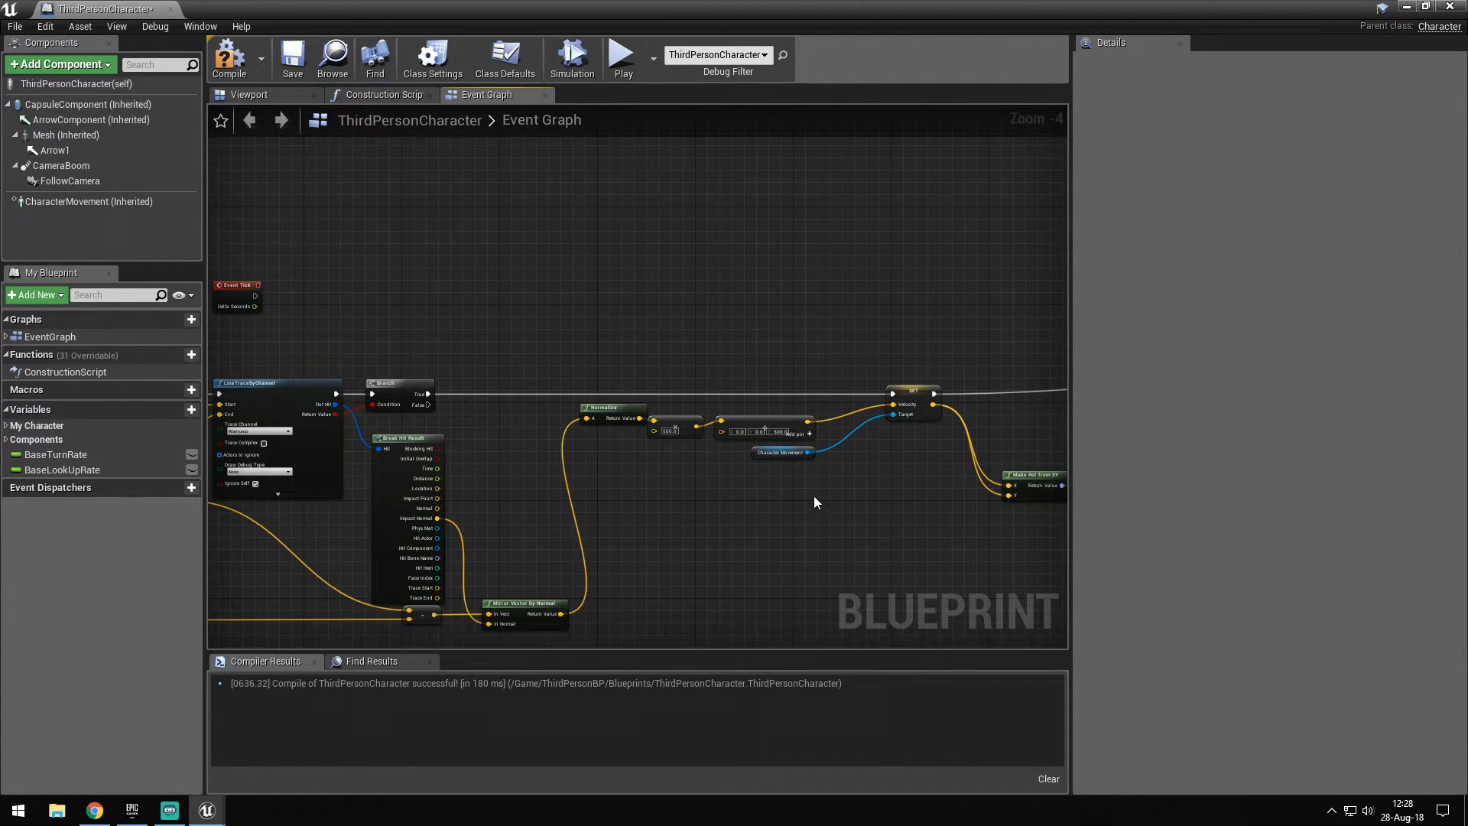
Paste a Character Movement reference and add an Is Falling node from it
click(783, 451)
scroll(745, 451, up, 1)
mouse_move(688, 451)
right_down()
mouse_move(514, 432)
mouse_move(606, 443)
right_up()
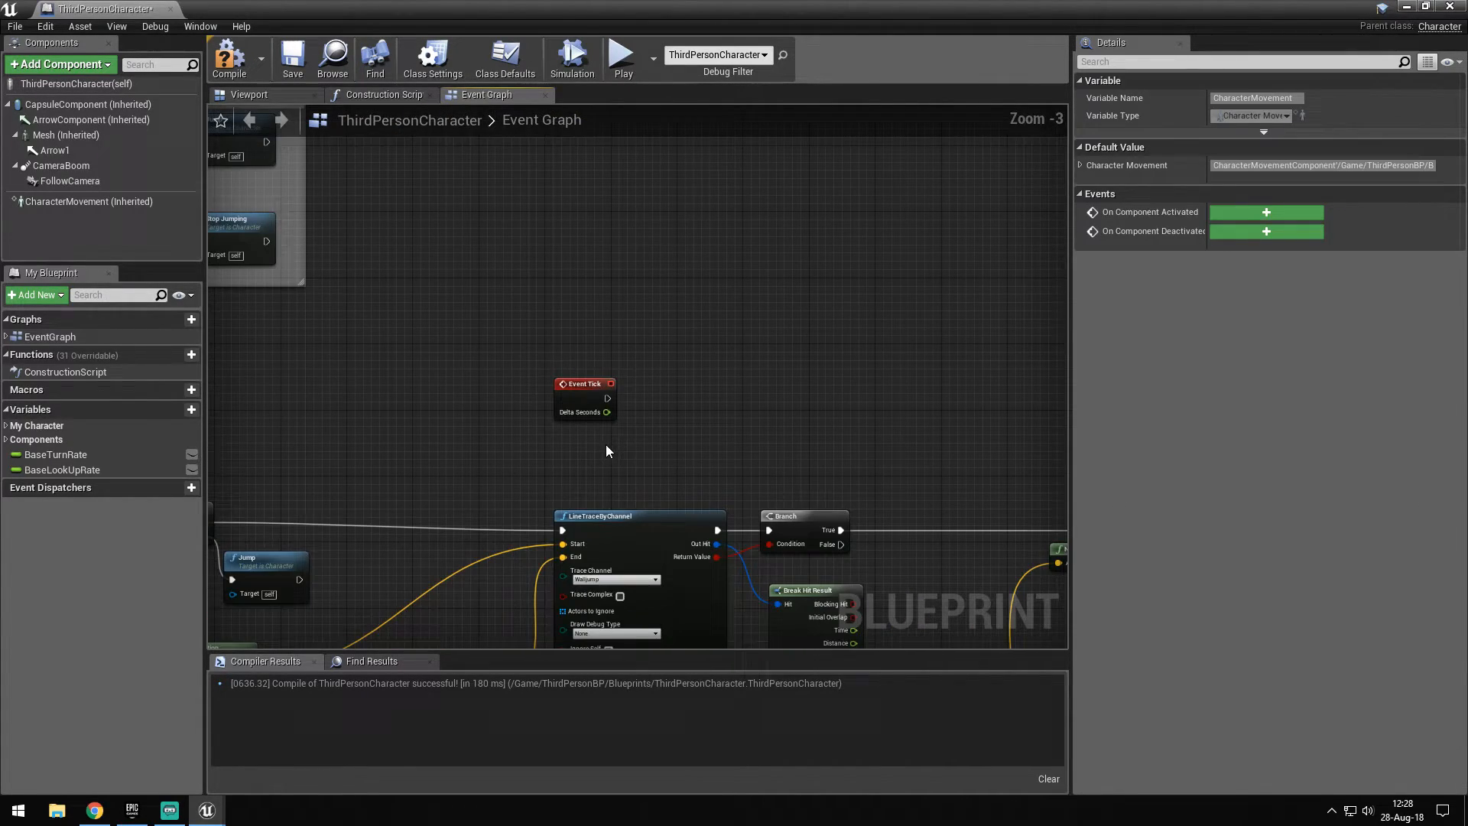
key(ctrl+v)
drag(664, 428, 663, 427)
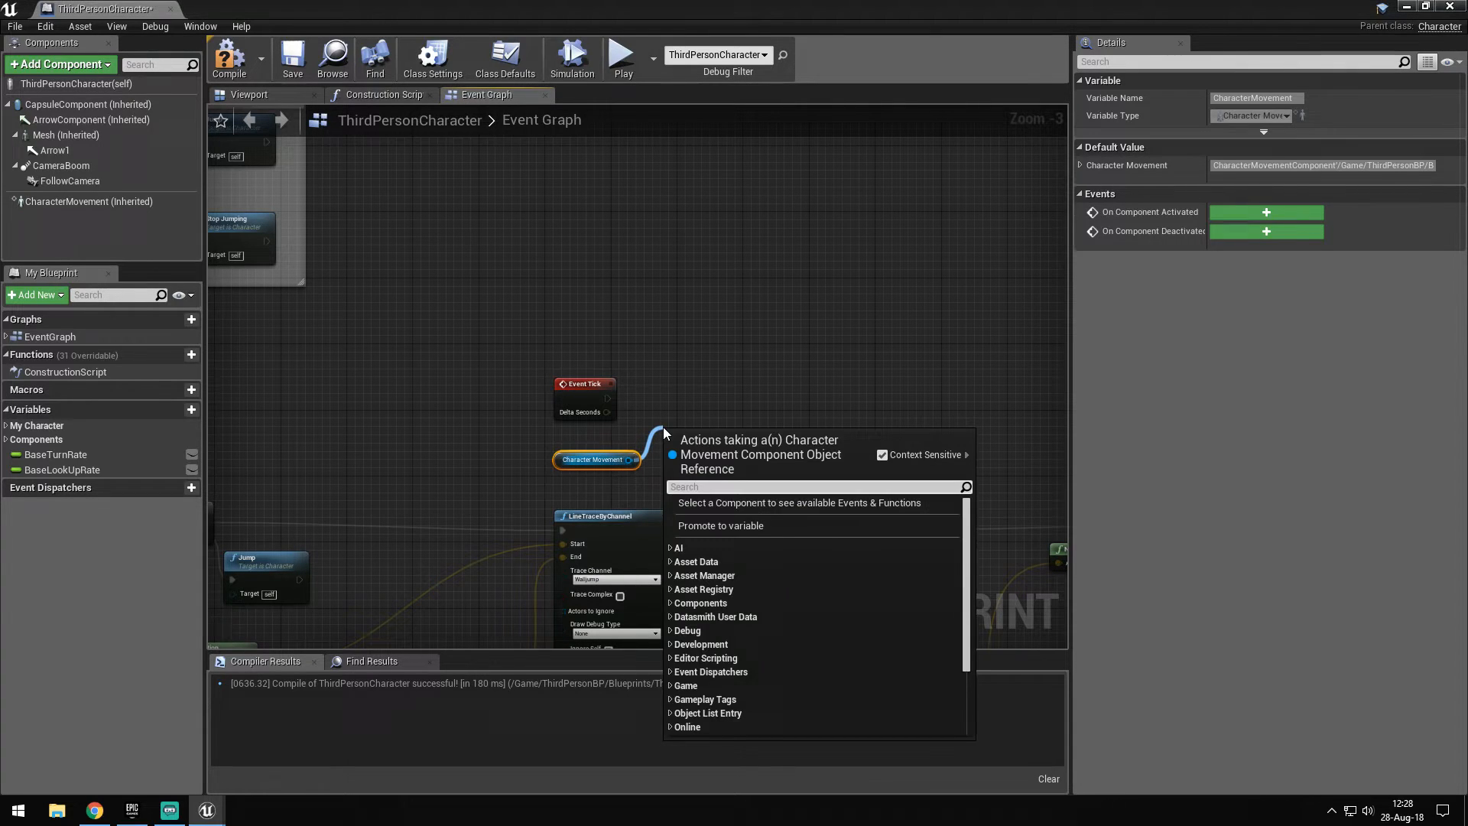
text(is f)
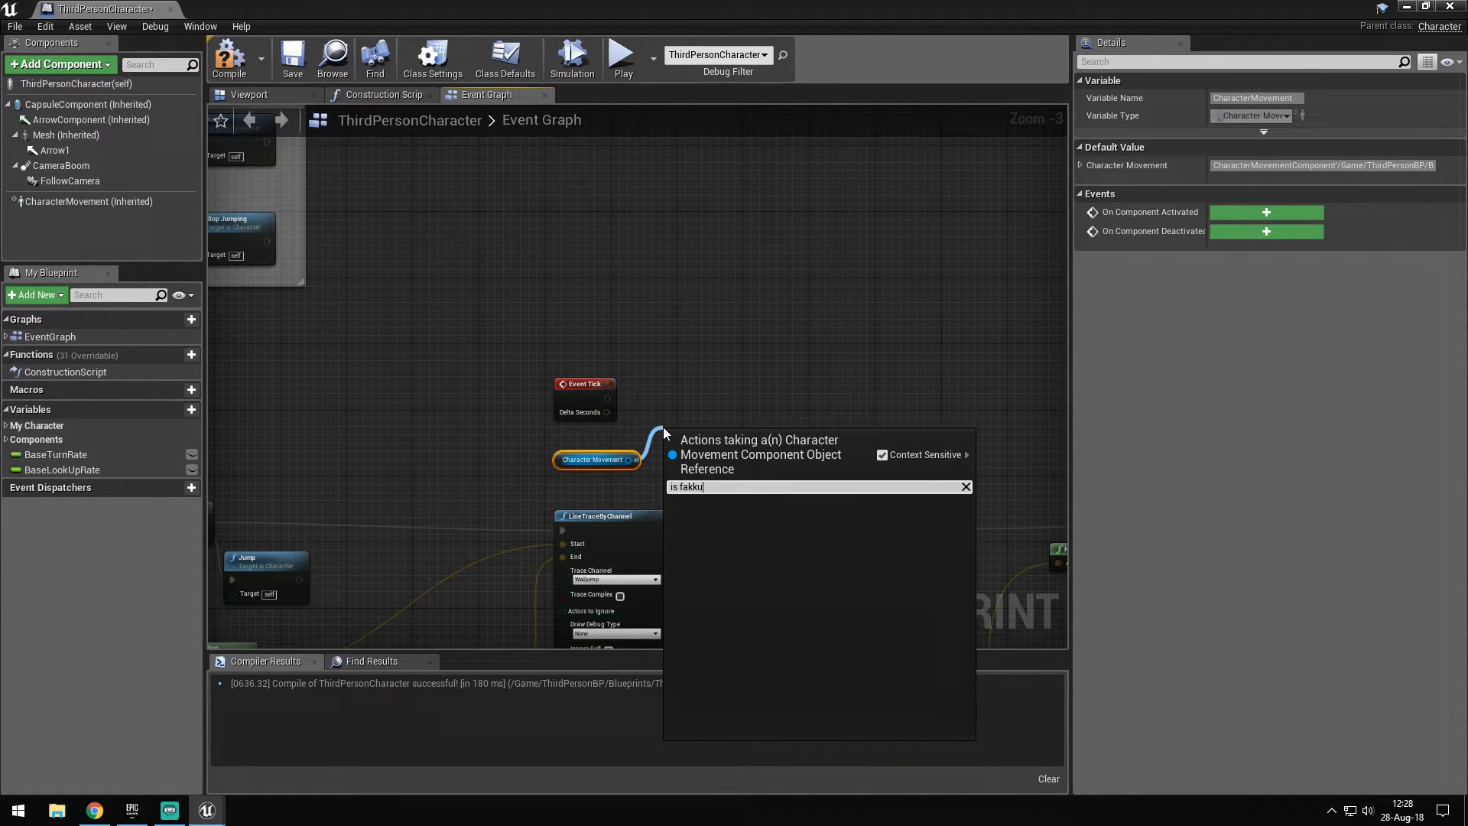
text(allin)
key(Return)
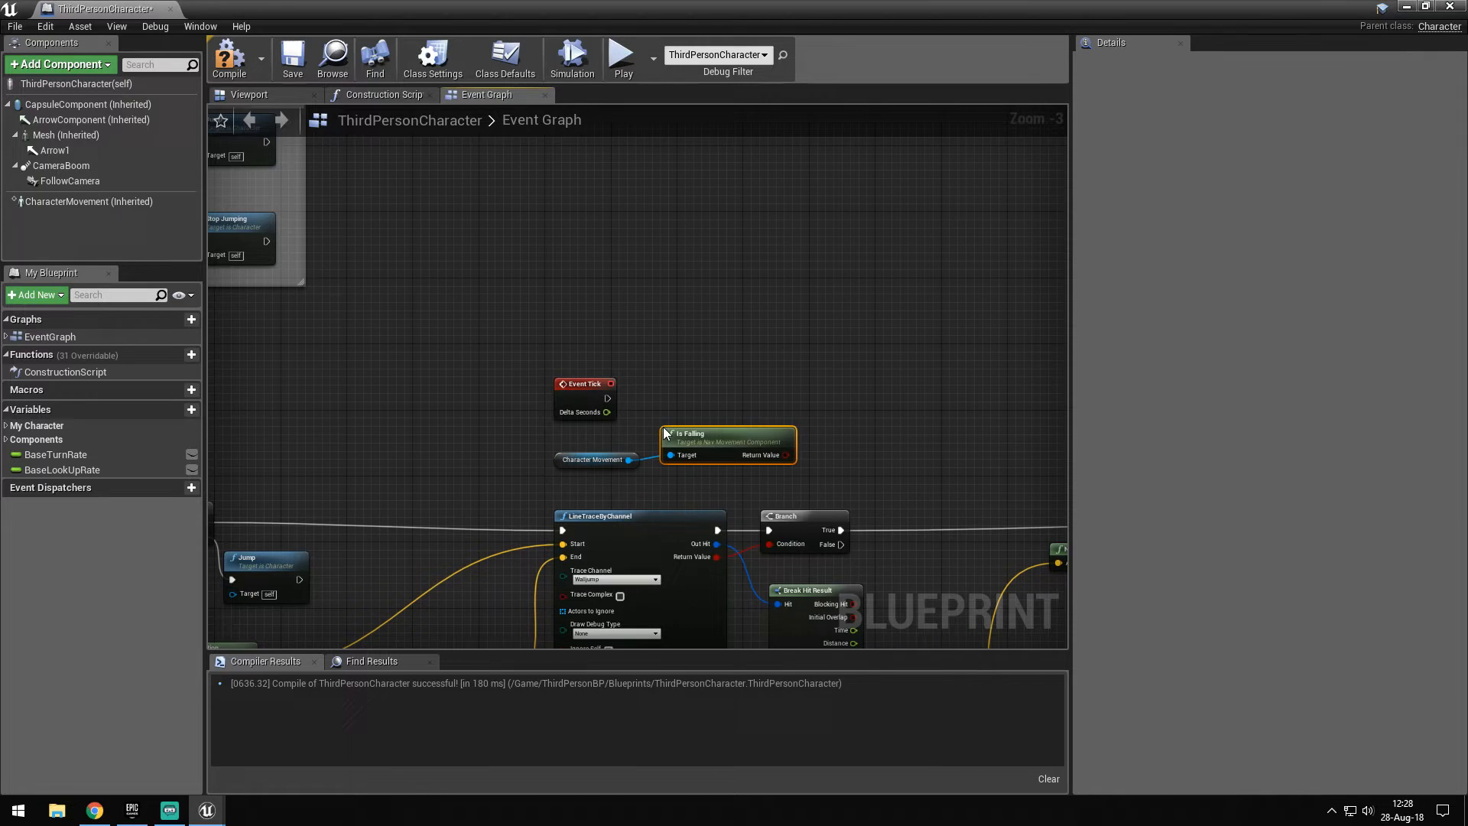
scroll(676, 397, down, 1)
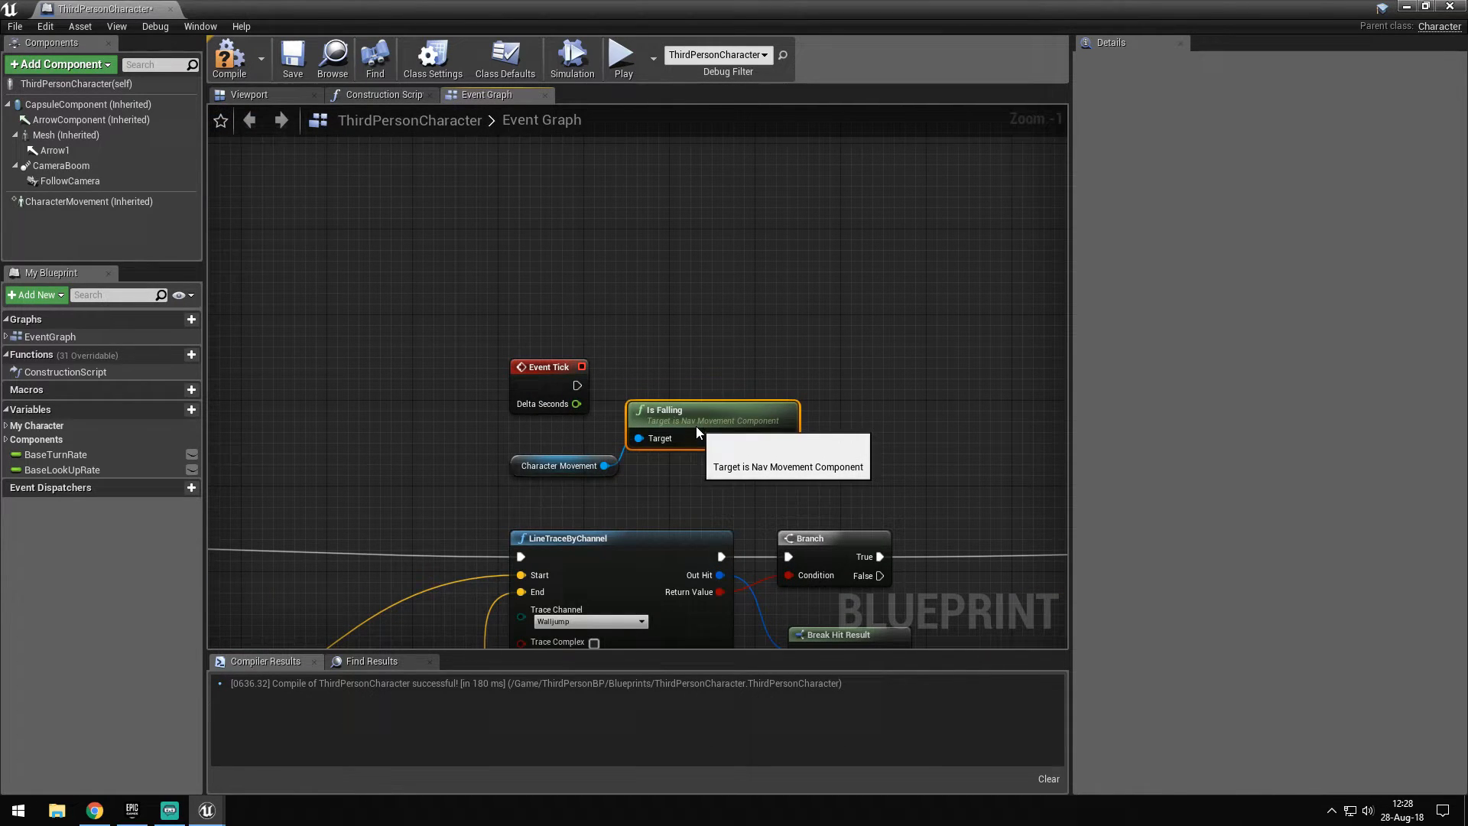
click(673, 373)
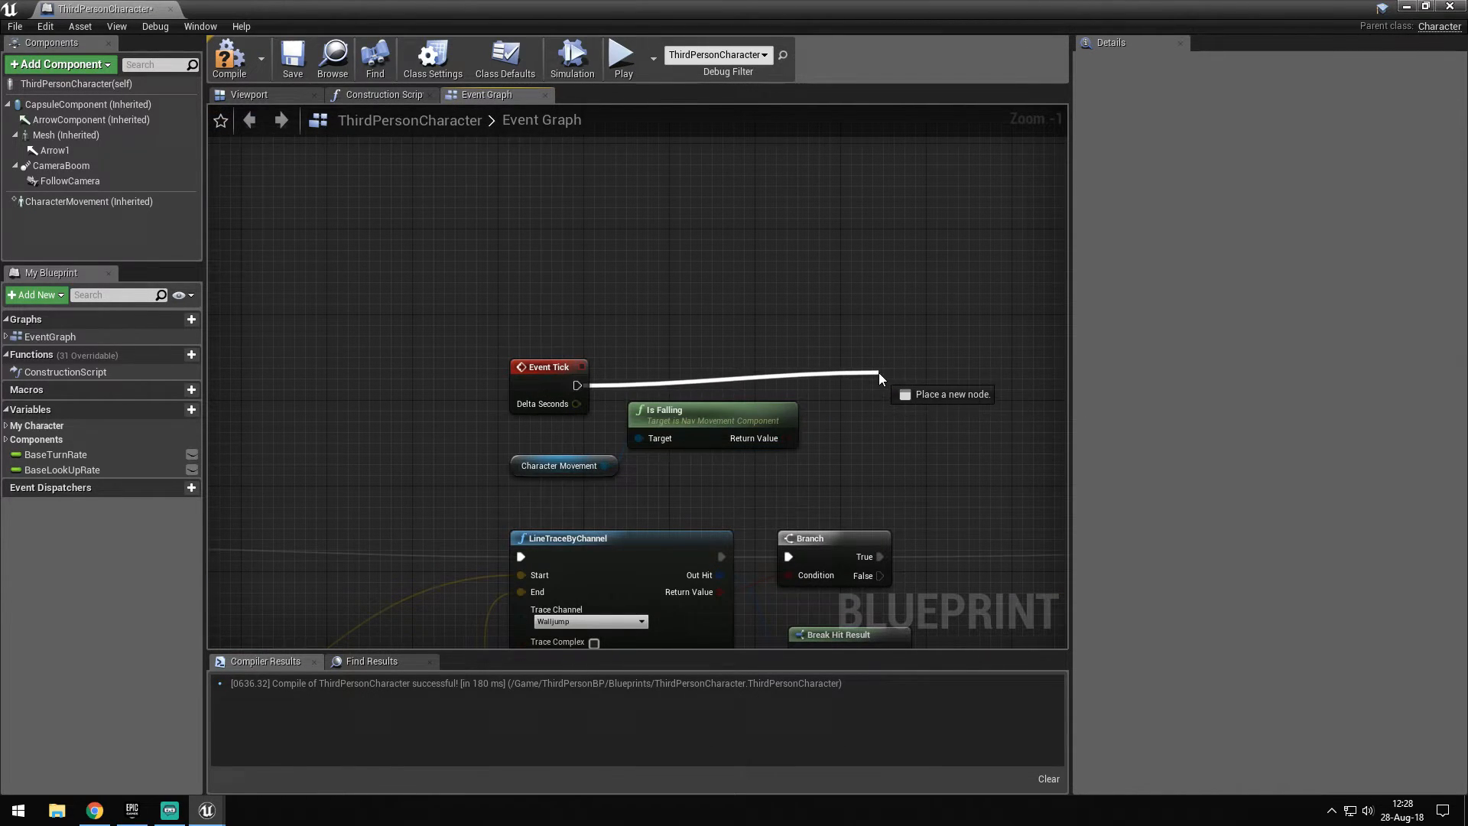
Add a Branch driven by Event Tick with Is Falling as its condition
drag(879, 373, 903, 359)
text(branch)
key(Return)
right_drag(896, 452, 335, 488)
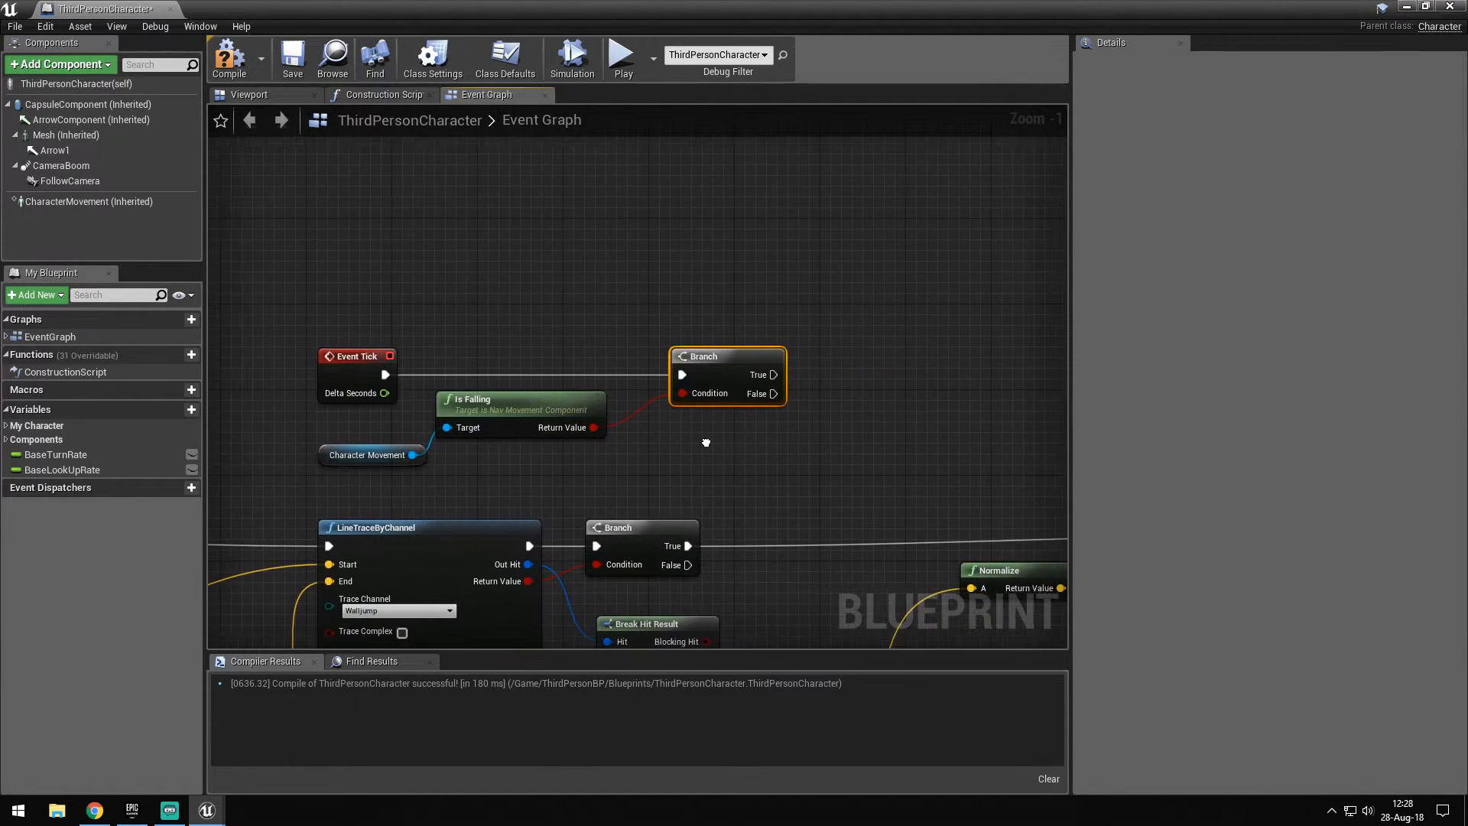
Add Set Orient Rotation to Movement setters: unchecked on True, checked on False
drag(408, 460, 799, 423)
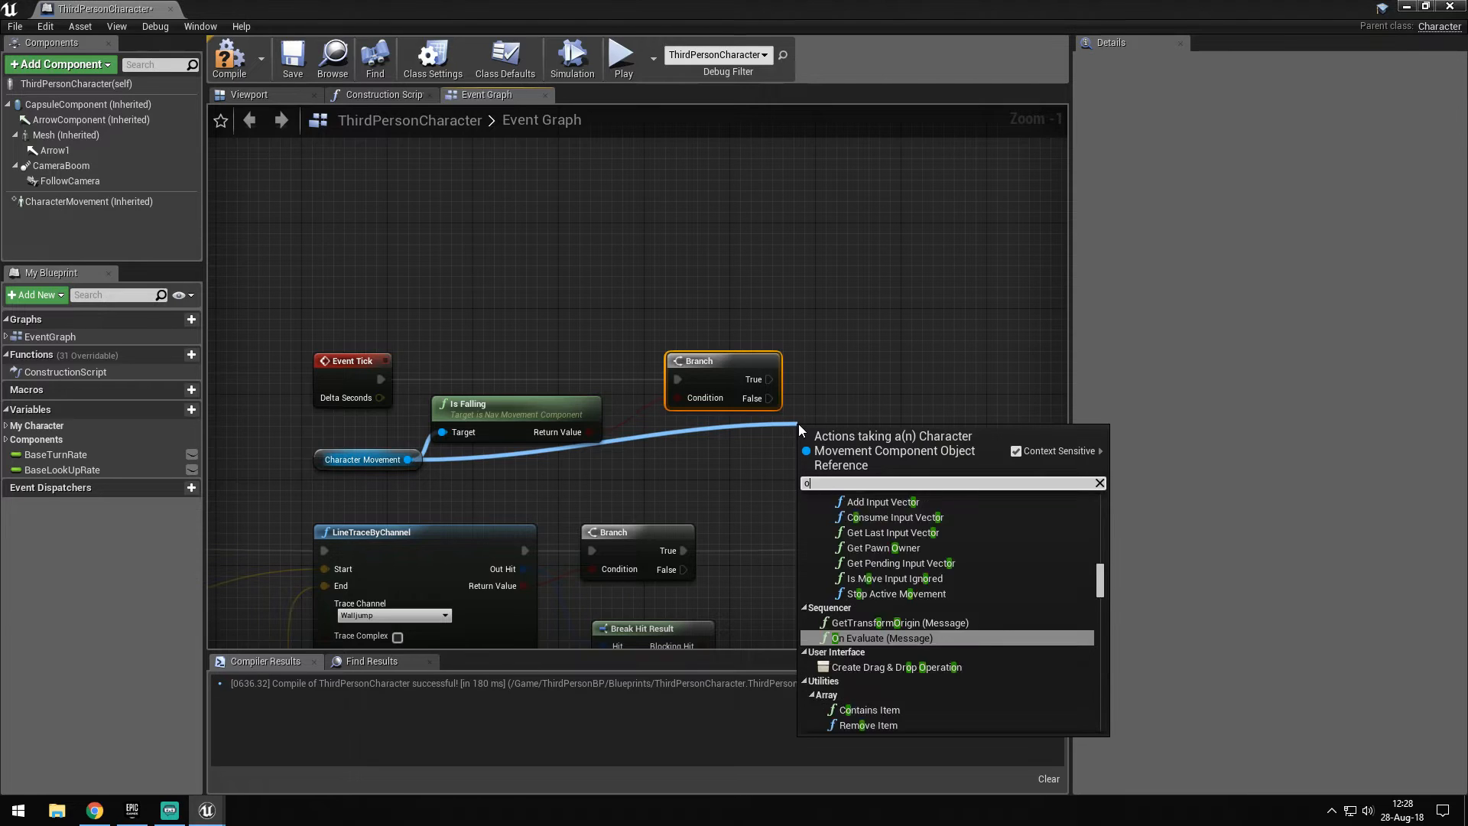
text(orient)
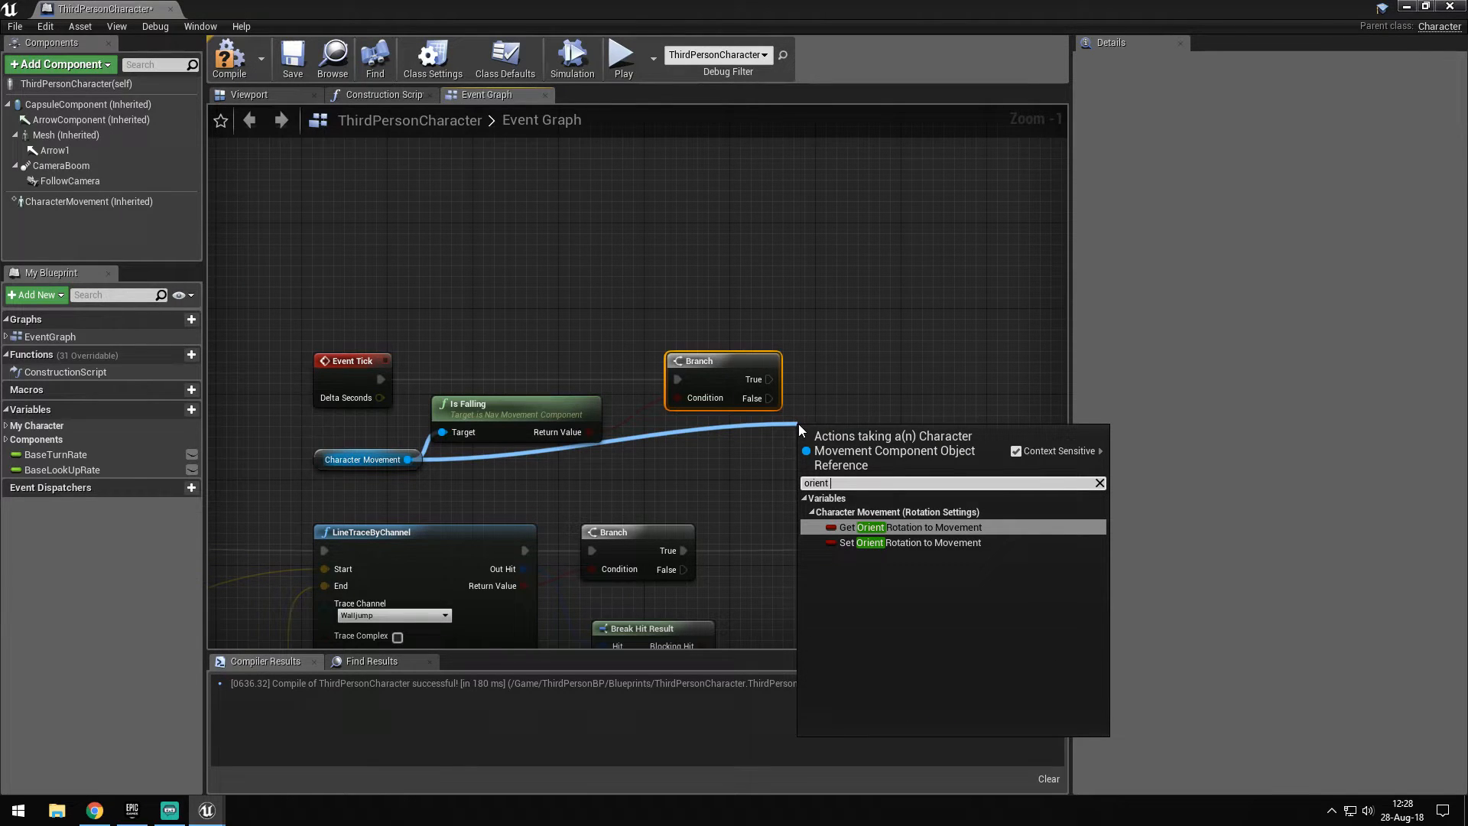
text(rotat)
key(Down)
key(Return)
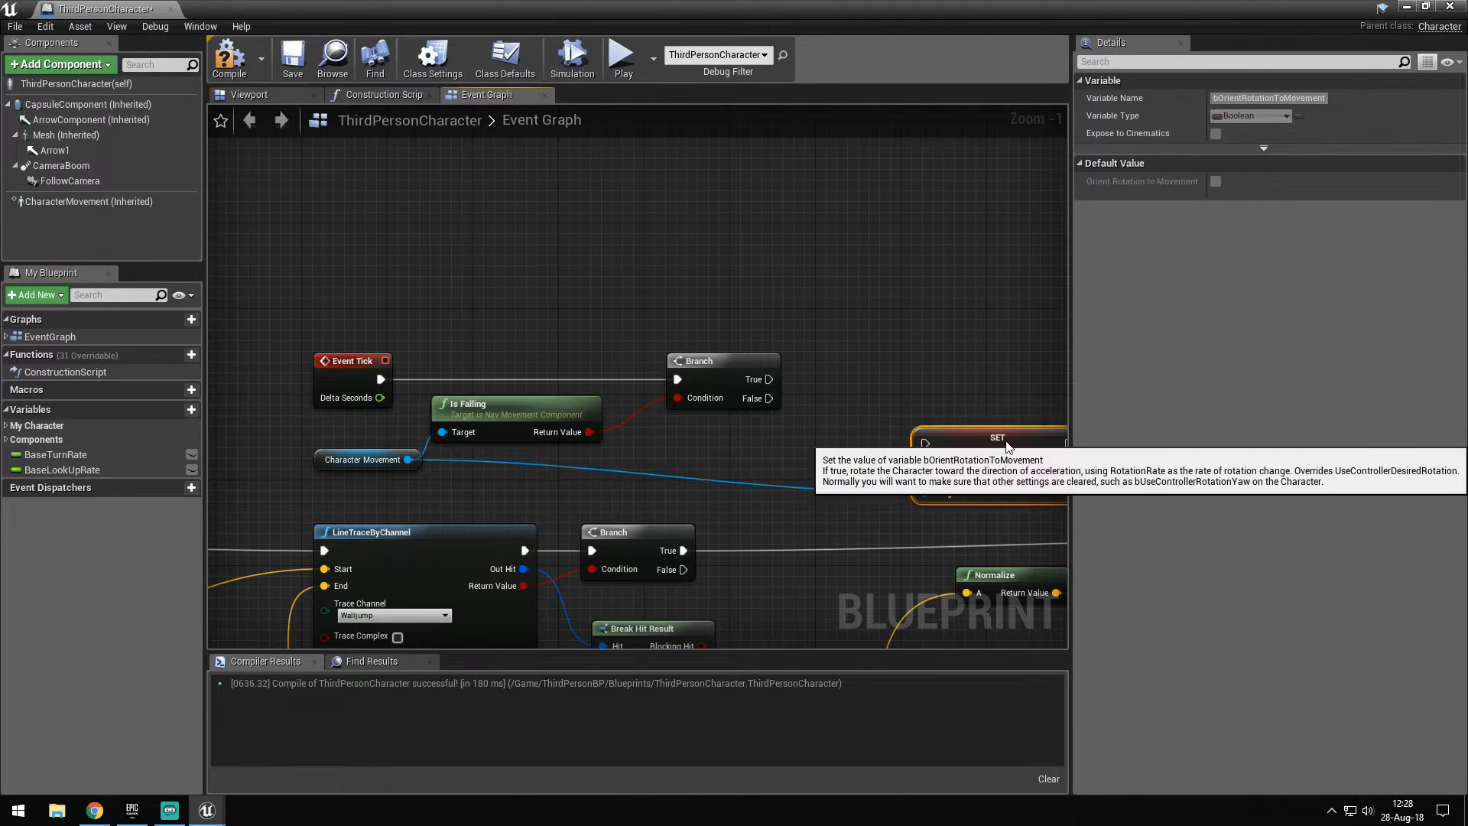
drag(757, 399, 766, 398)
right_drag(950, 474, 781, 483)
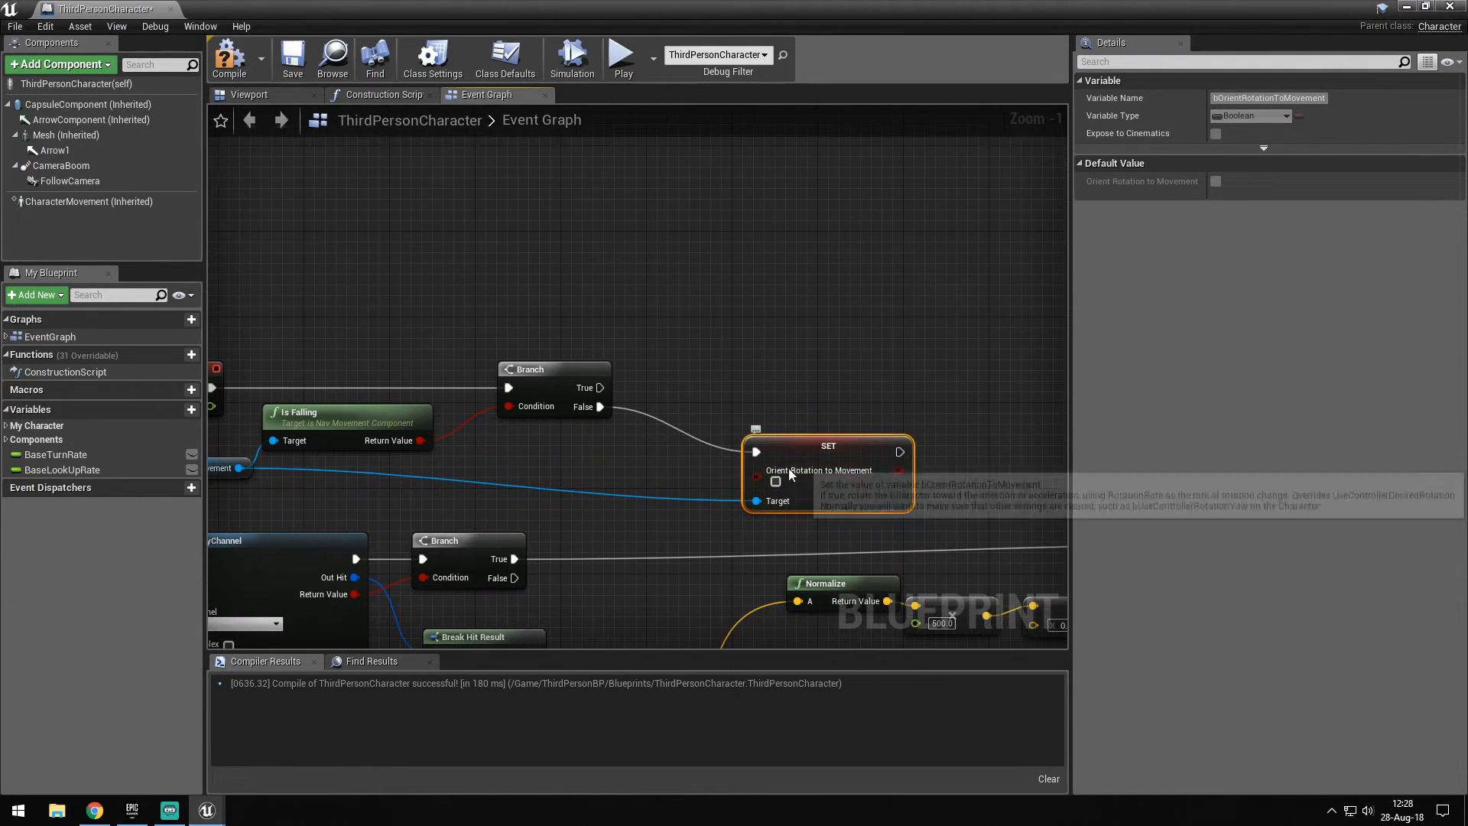
drag(981, 391, 943, 377)
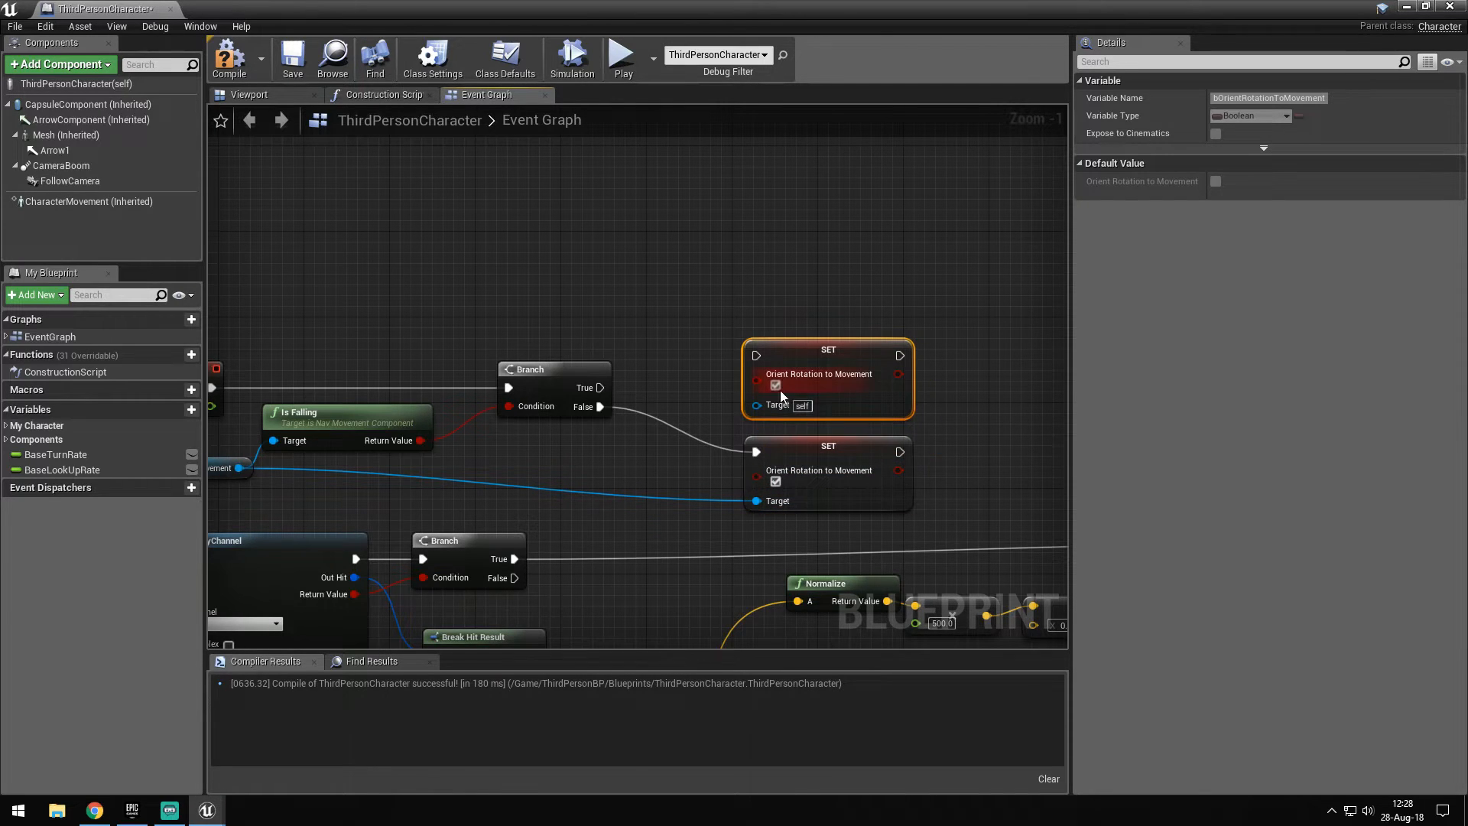
right_drag(608, 408, 834, 359)
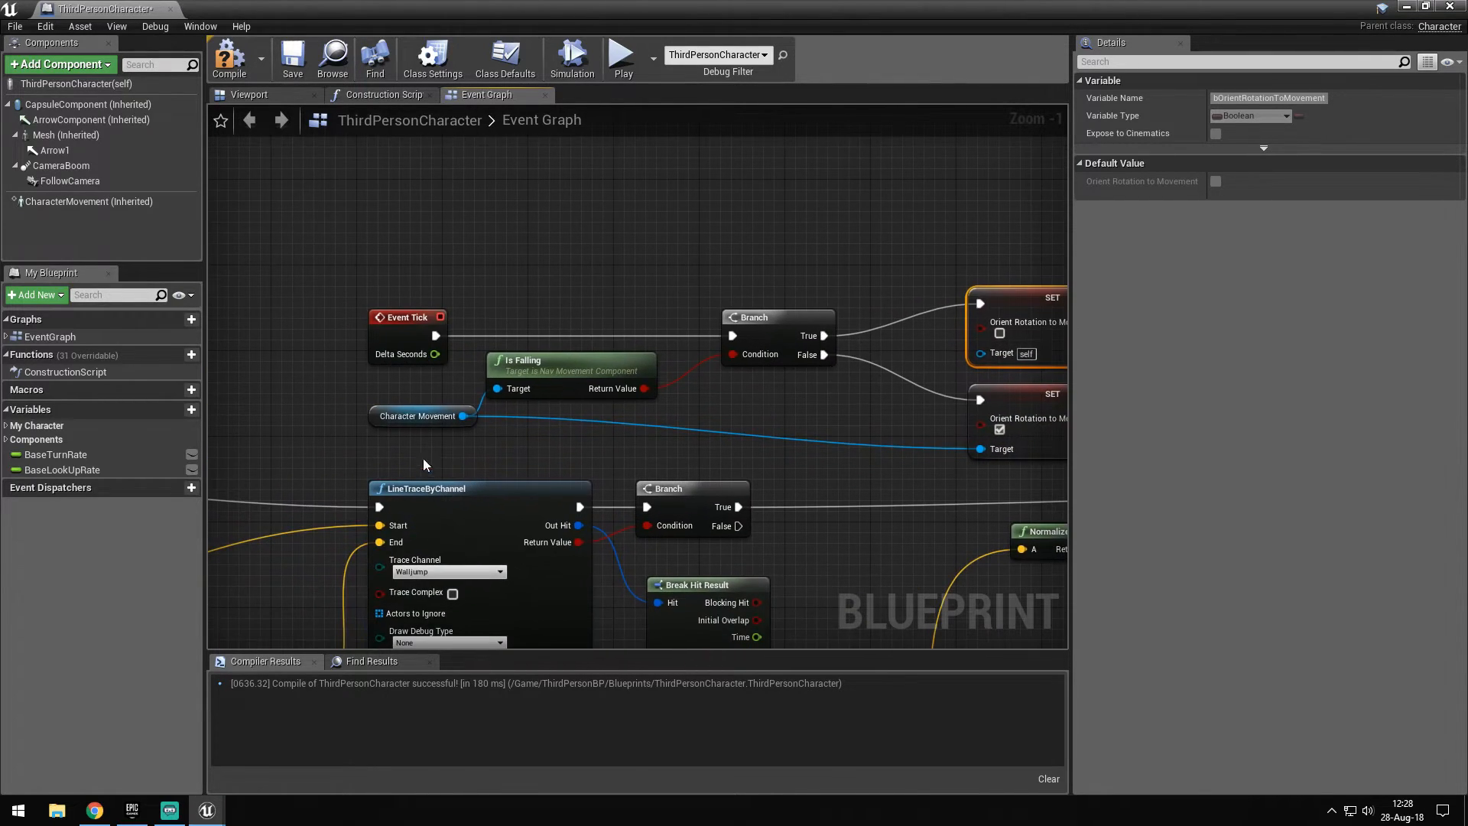
click(935, 288)
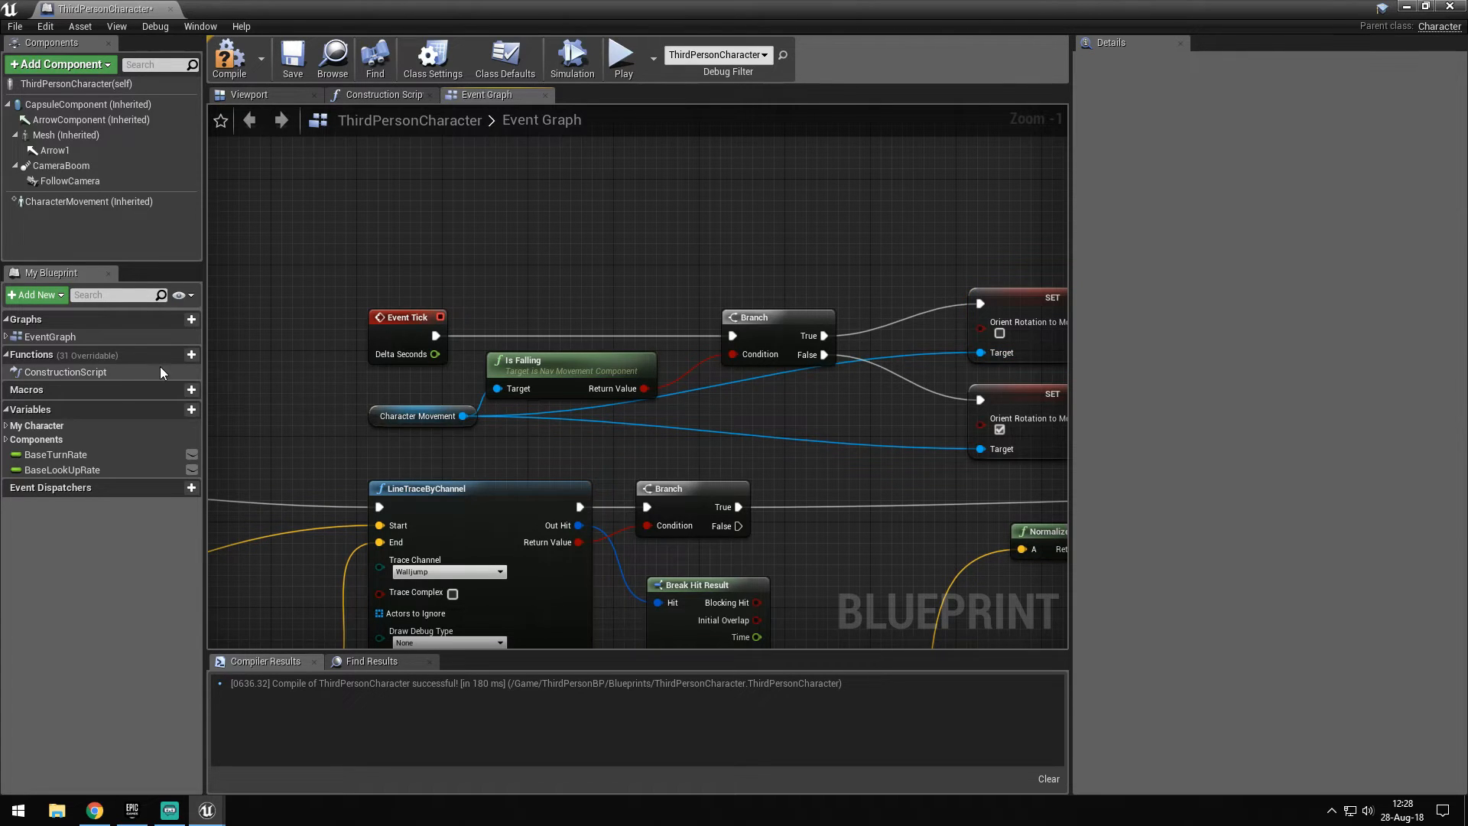
Set the CameraBoom Target Arm Length from 300 to 600 and minimize the Blueprint window
click(249, 95)
click(60, 166)
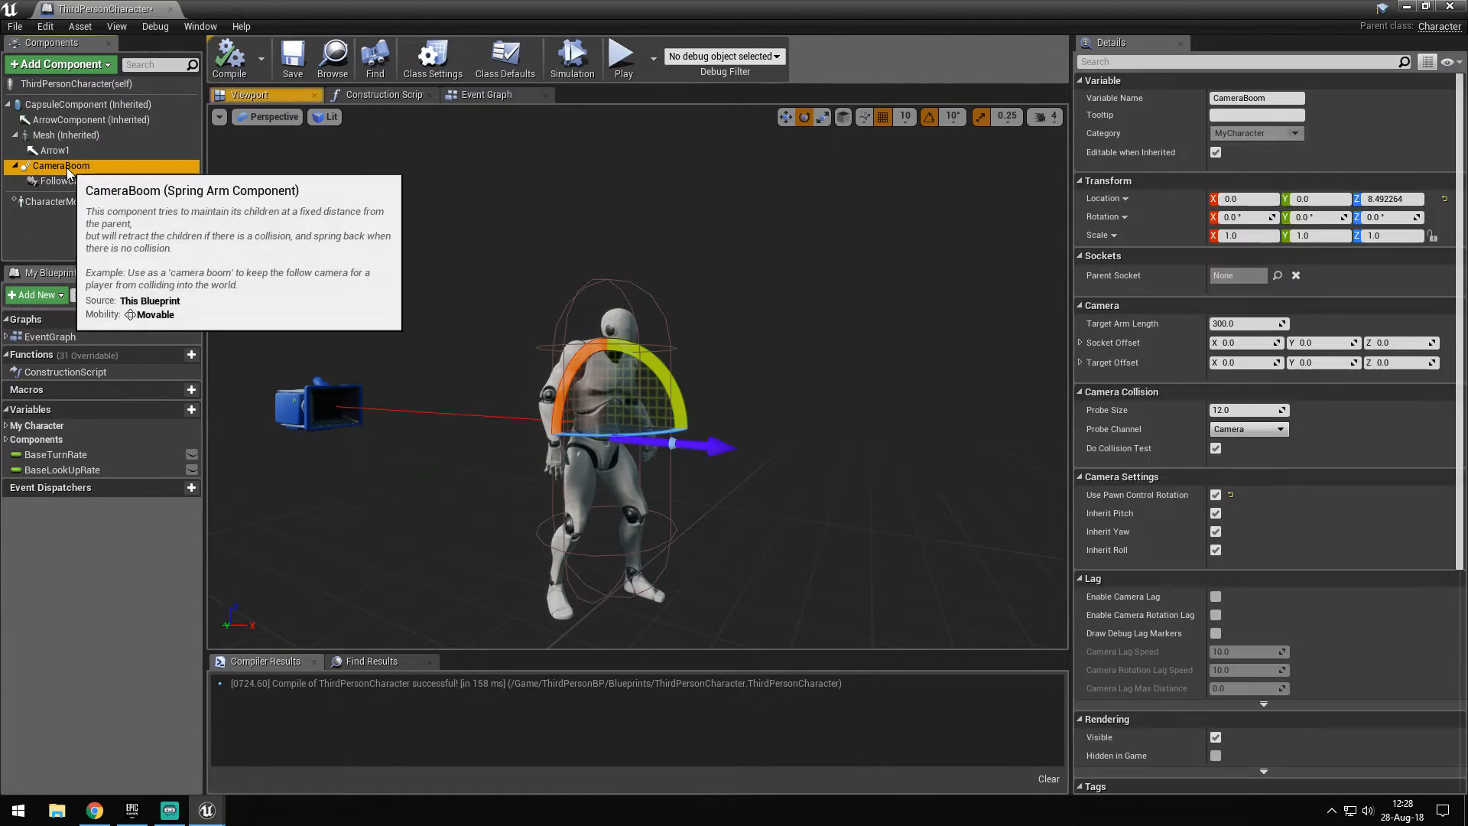
right_drag(574, 402, 711, 368)
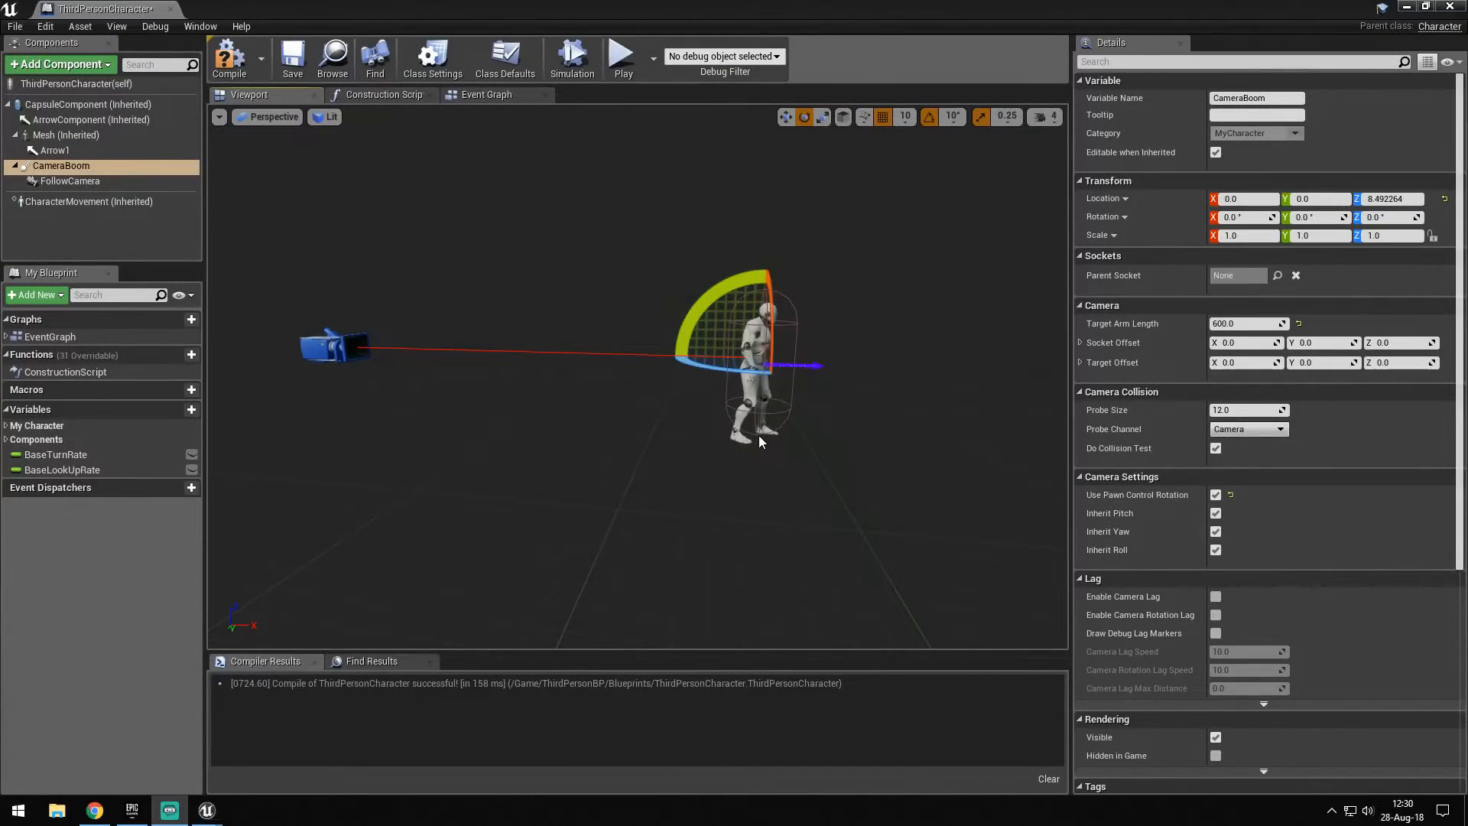
right_drag(760, 442, 596, 390)
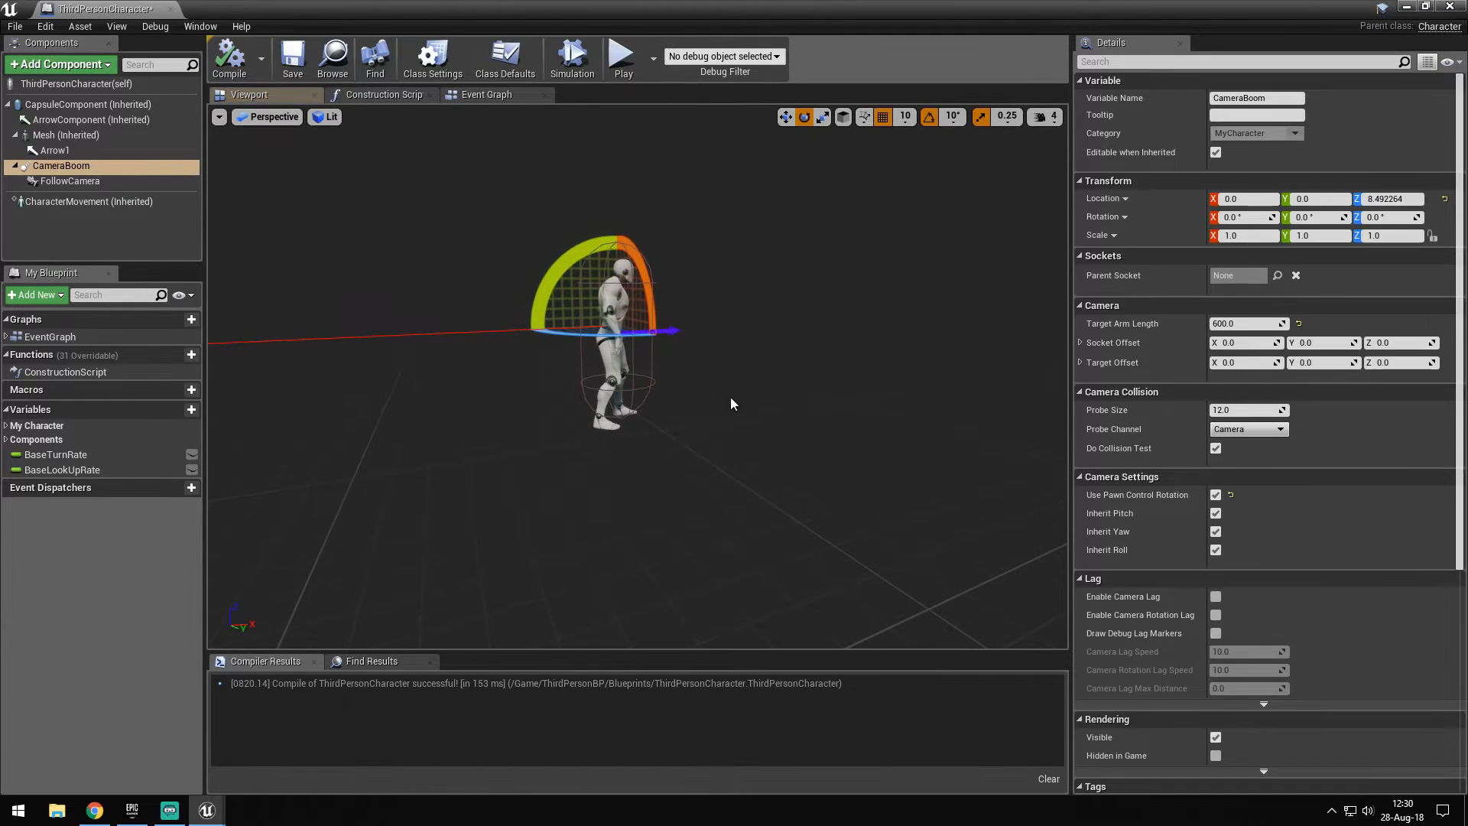
right_drag(732, 403, 597, 344)
click(1408, 8)
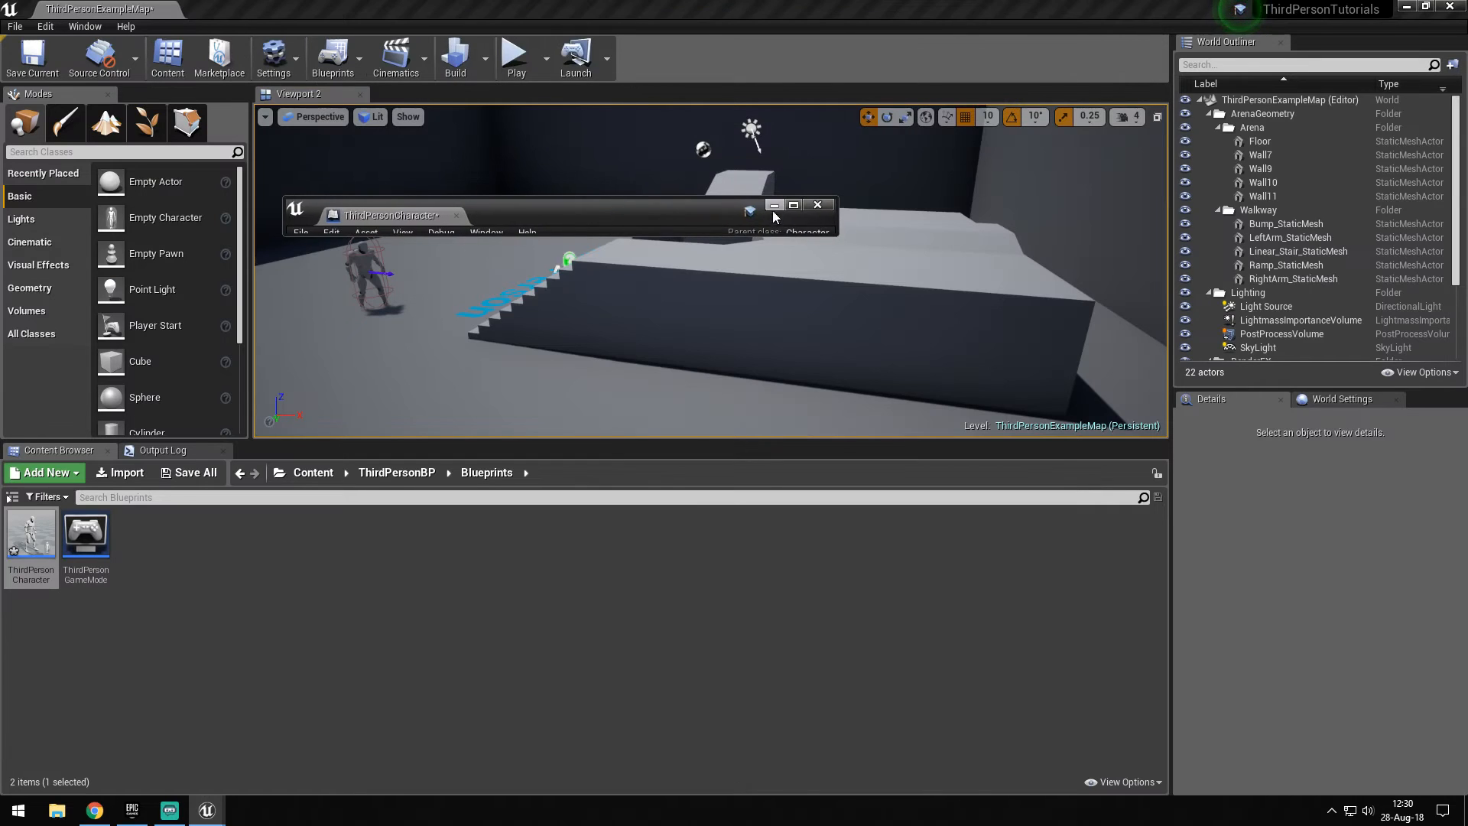
Play the level, jump the character at a wall, and stop the session
click(774, 207)
key(alt+p)
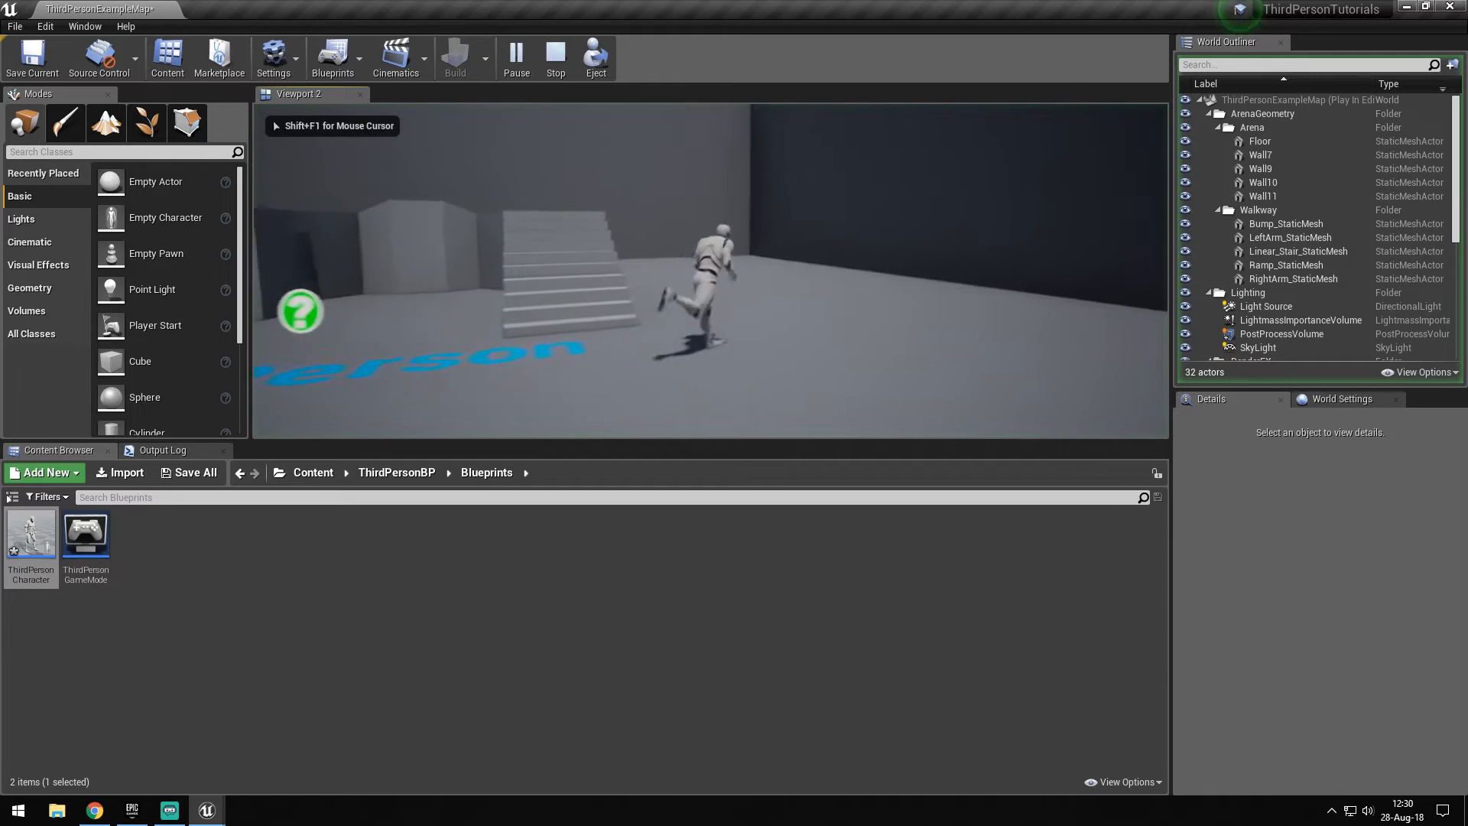
key(w)
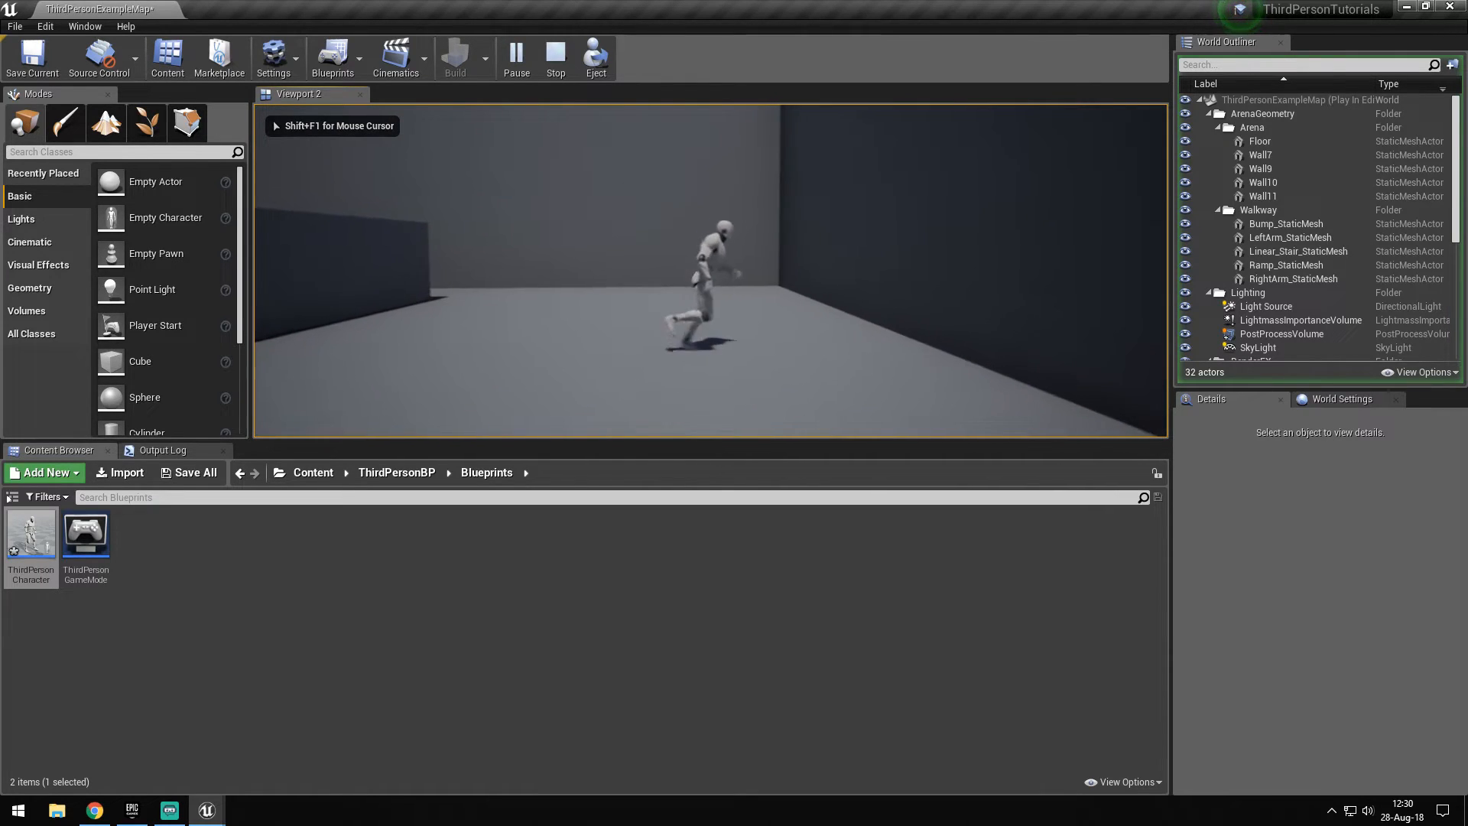
key(space)
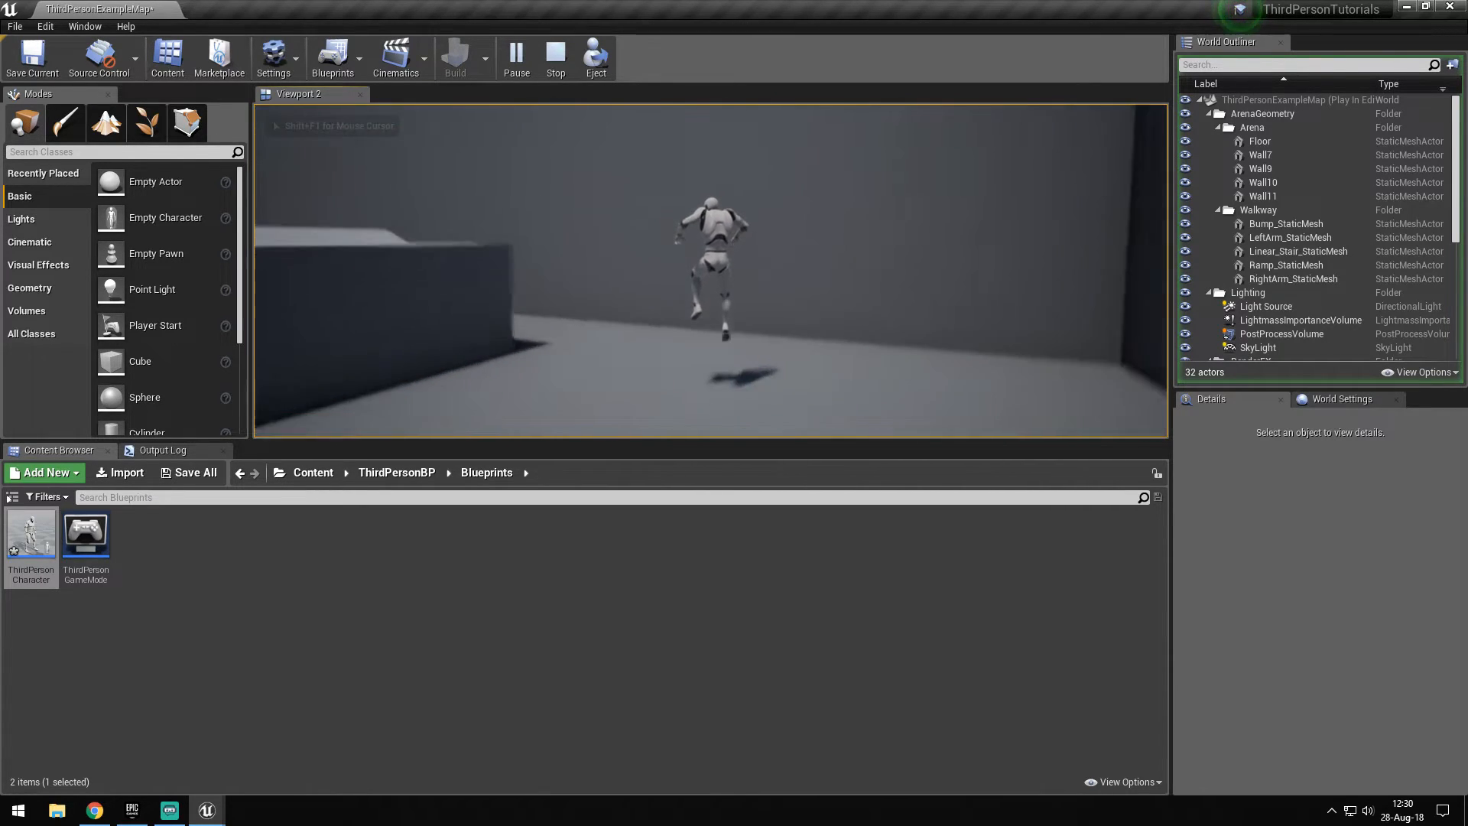
key(Escape)
In the event graph, change the wall-jump launch velocity multiplier from 500 to 1000
click(208, 741)
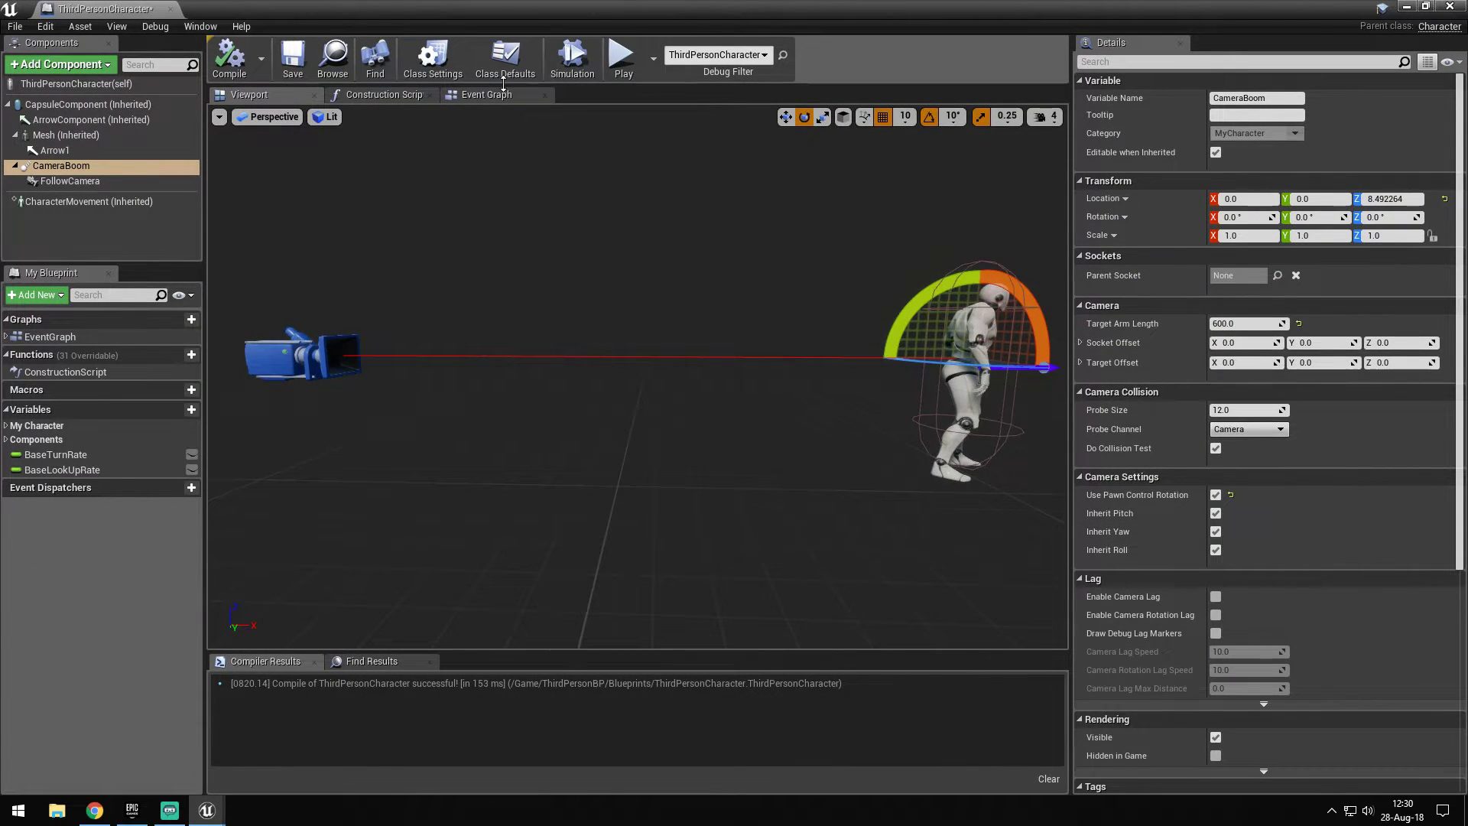
click(486, 95)
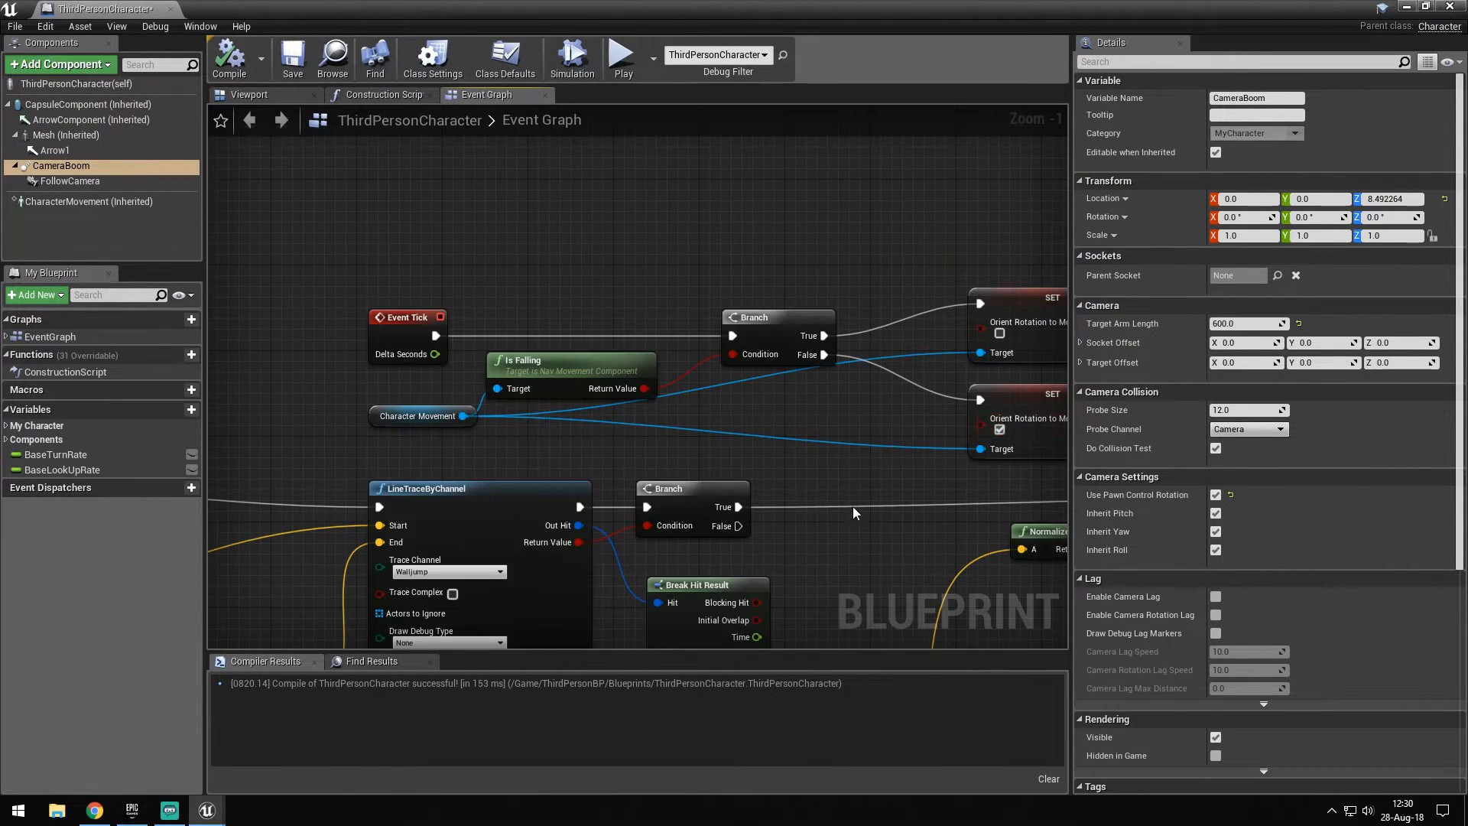
scroll(659, 328, up, 3)
right_drag(803, 401, 660, 328)
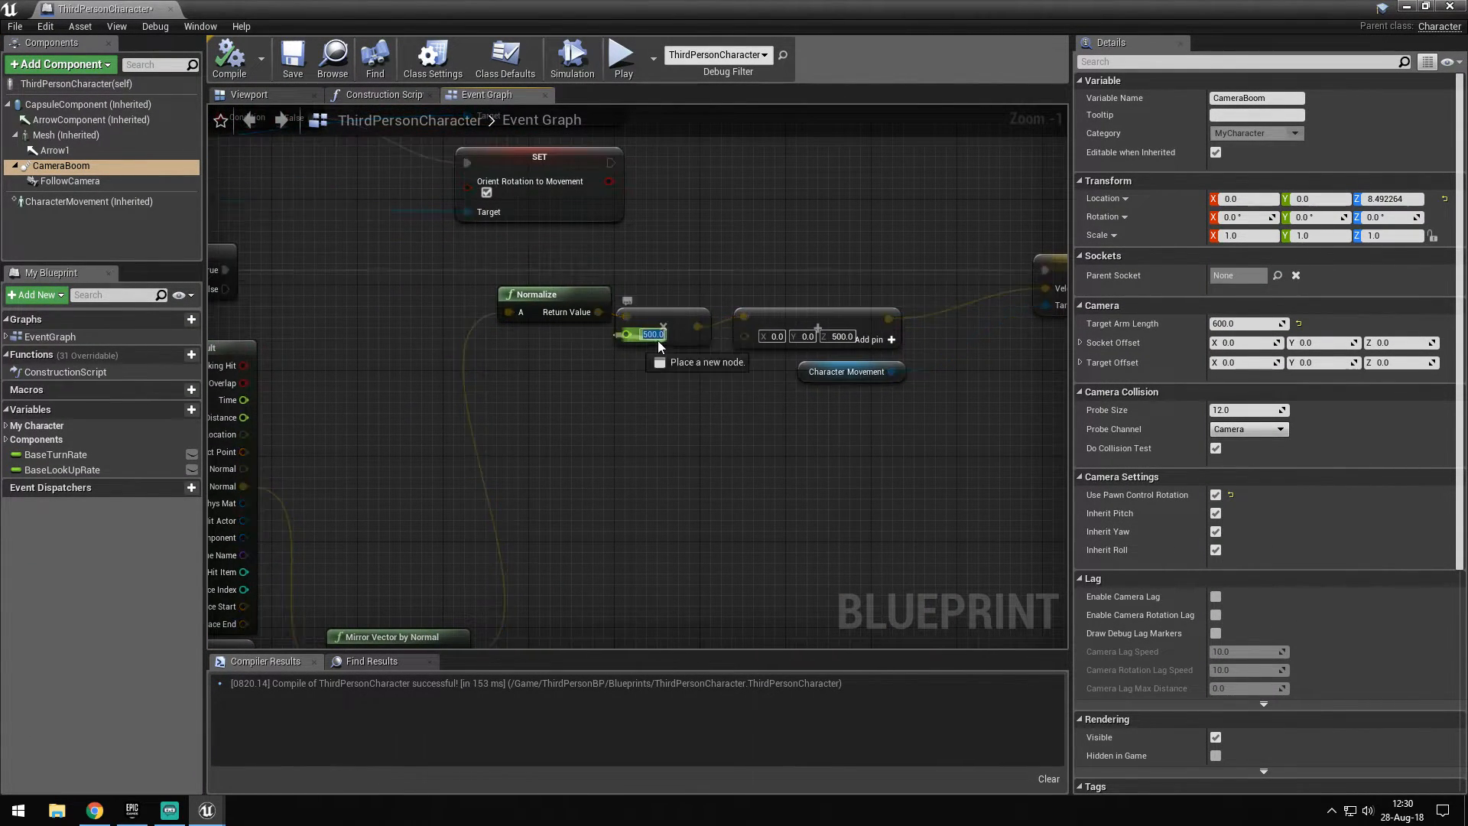
text(1000)
key(Return)
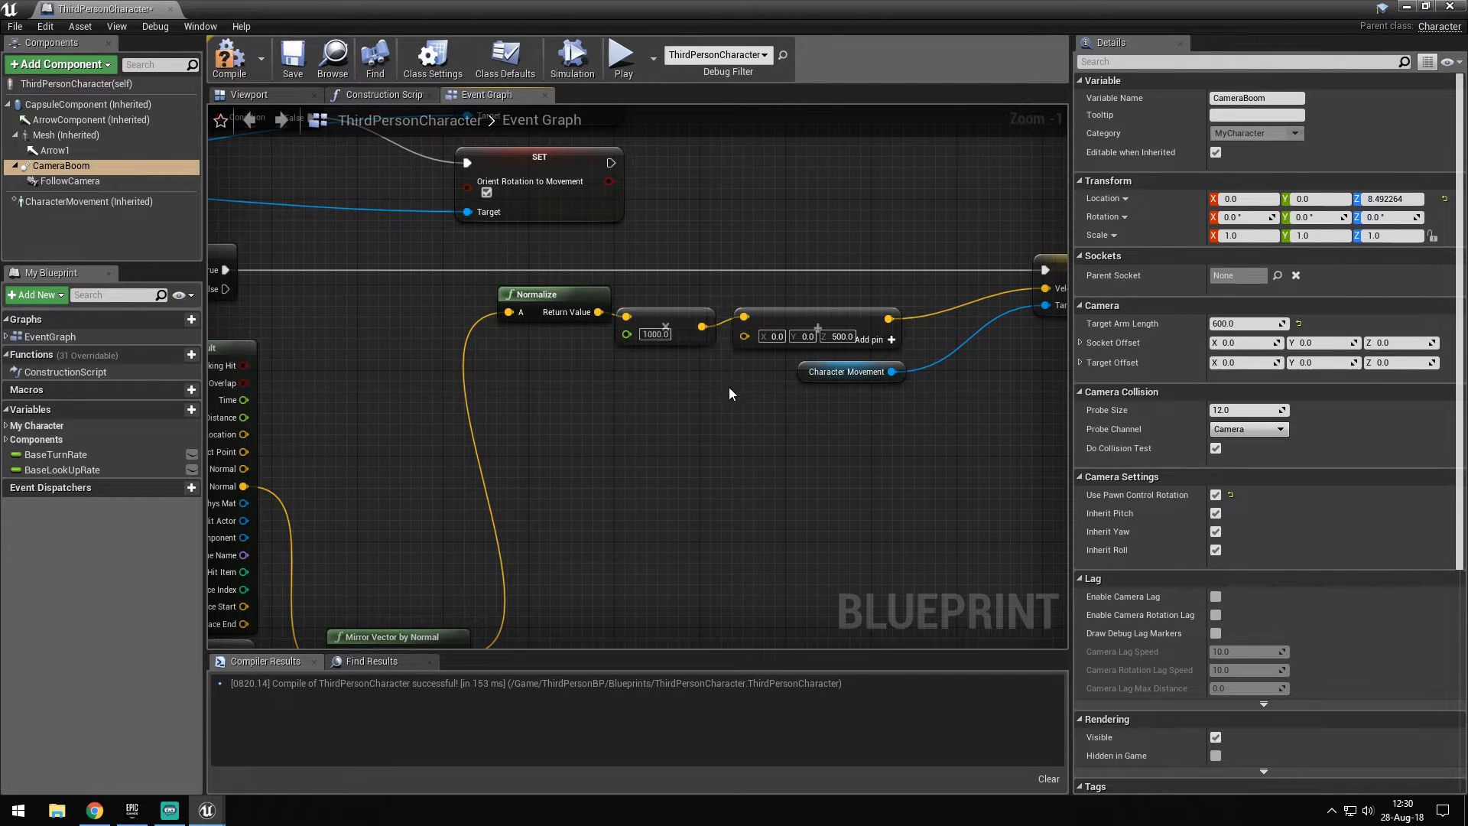
Compile, return to the level, and shift Wall12 along X and rotate it about ninety degrees upright
click(230, 63)
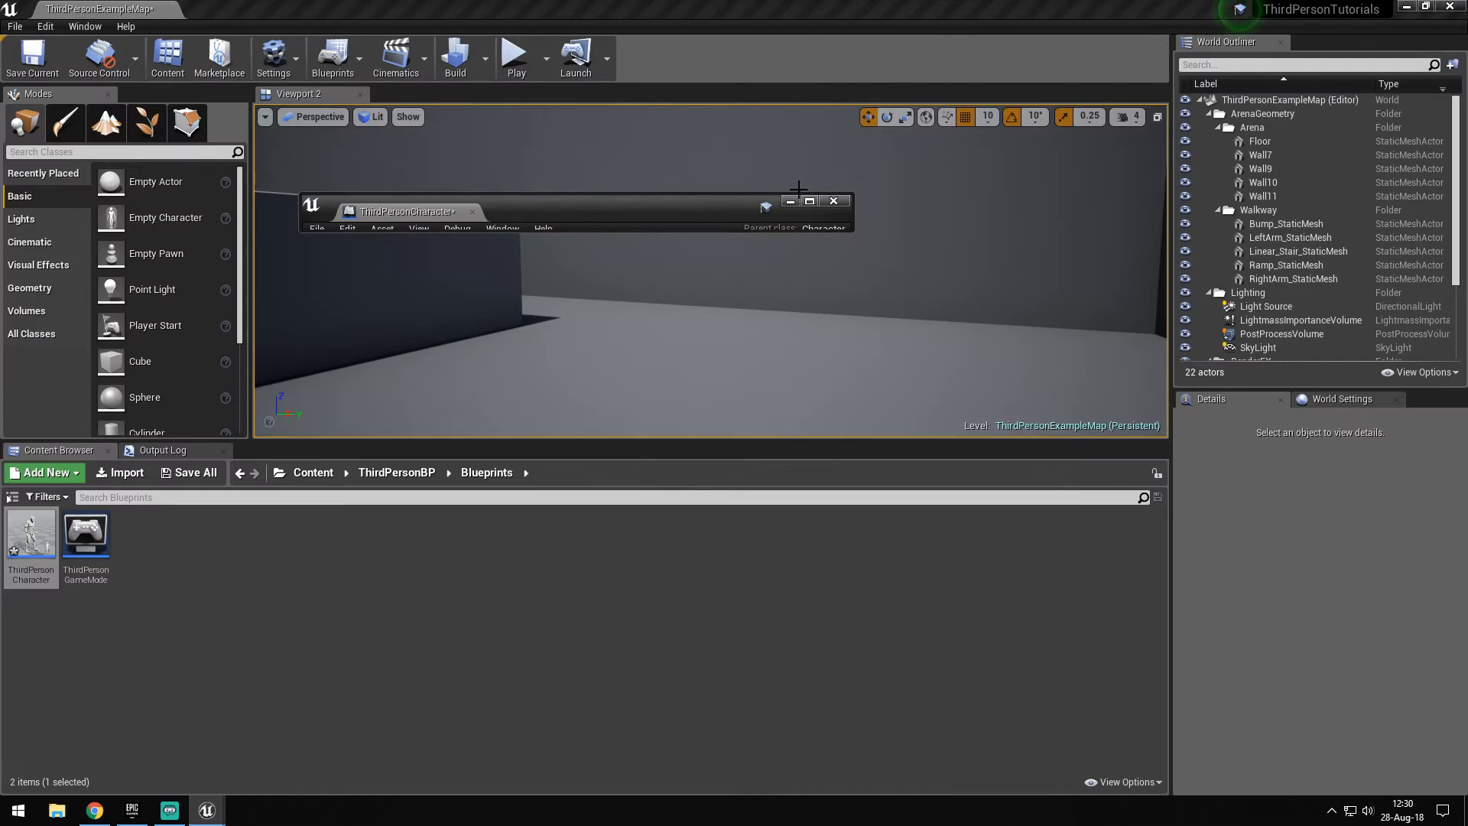
right_drag(689, 275, 574, 231)
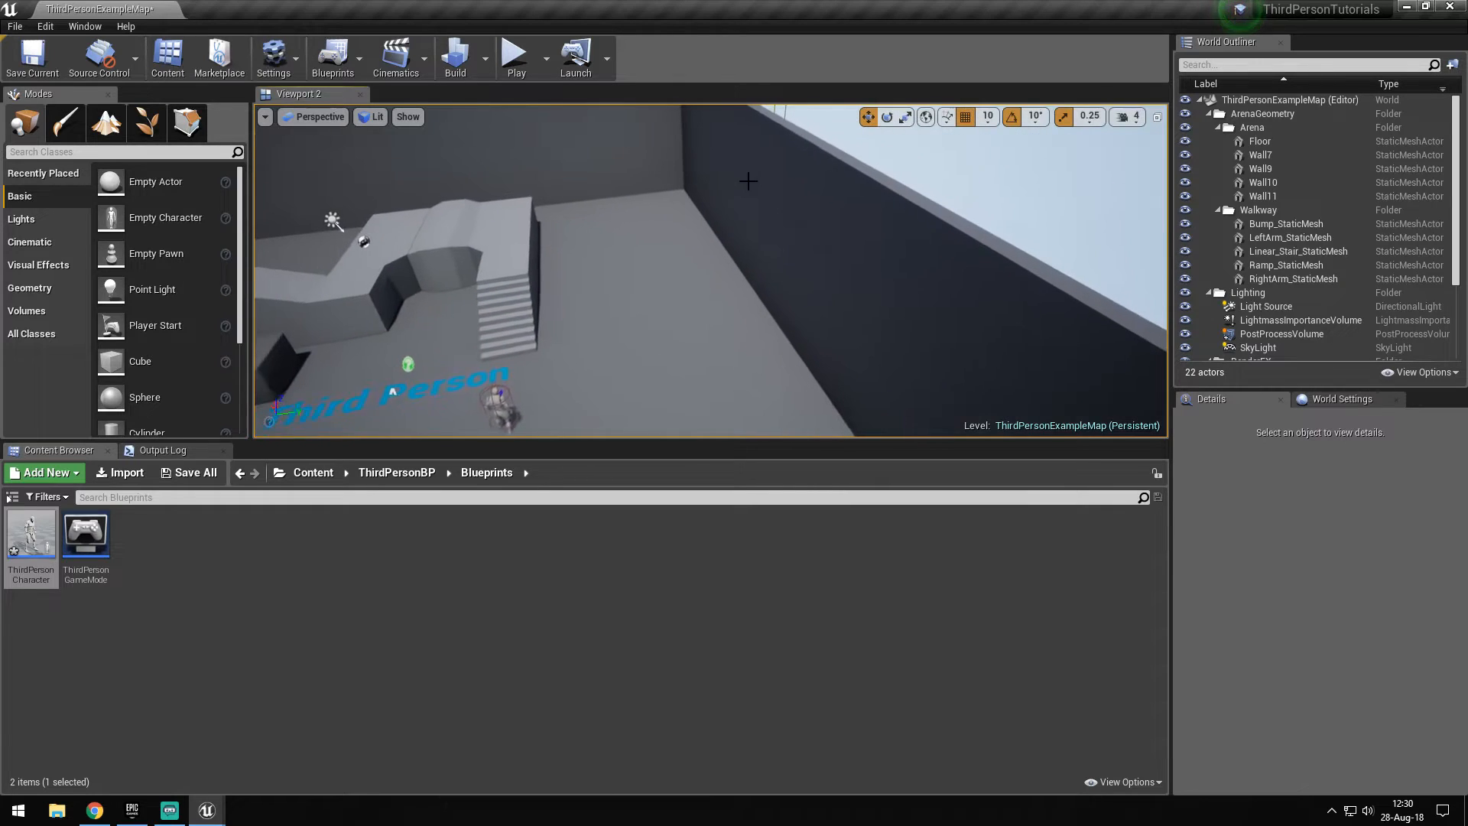
click(803, 230)
drag(654, 193, 596, 204)
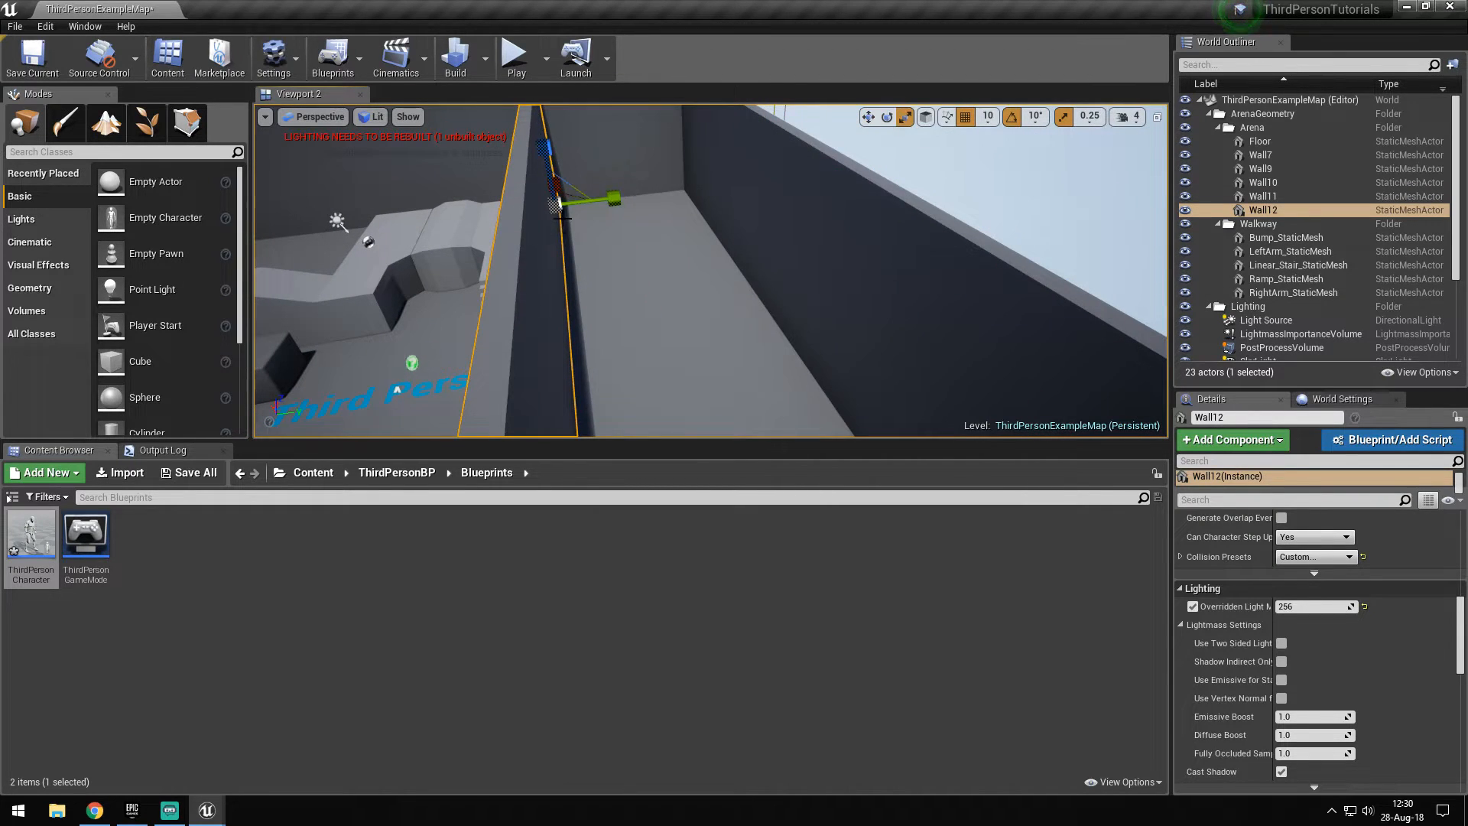
right_drag(555, 206, 874, 247)
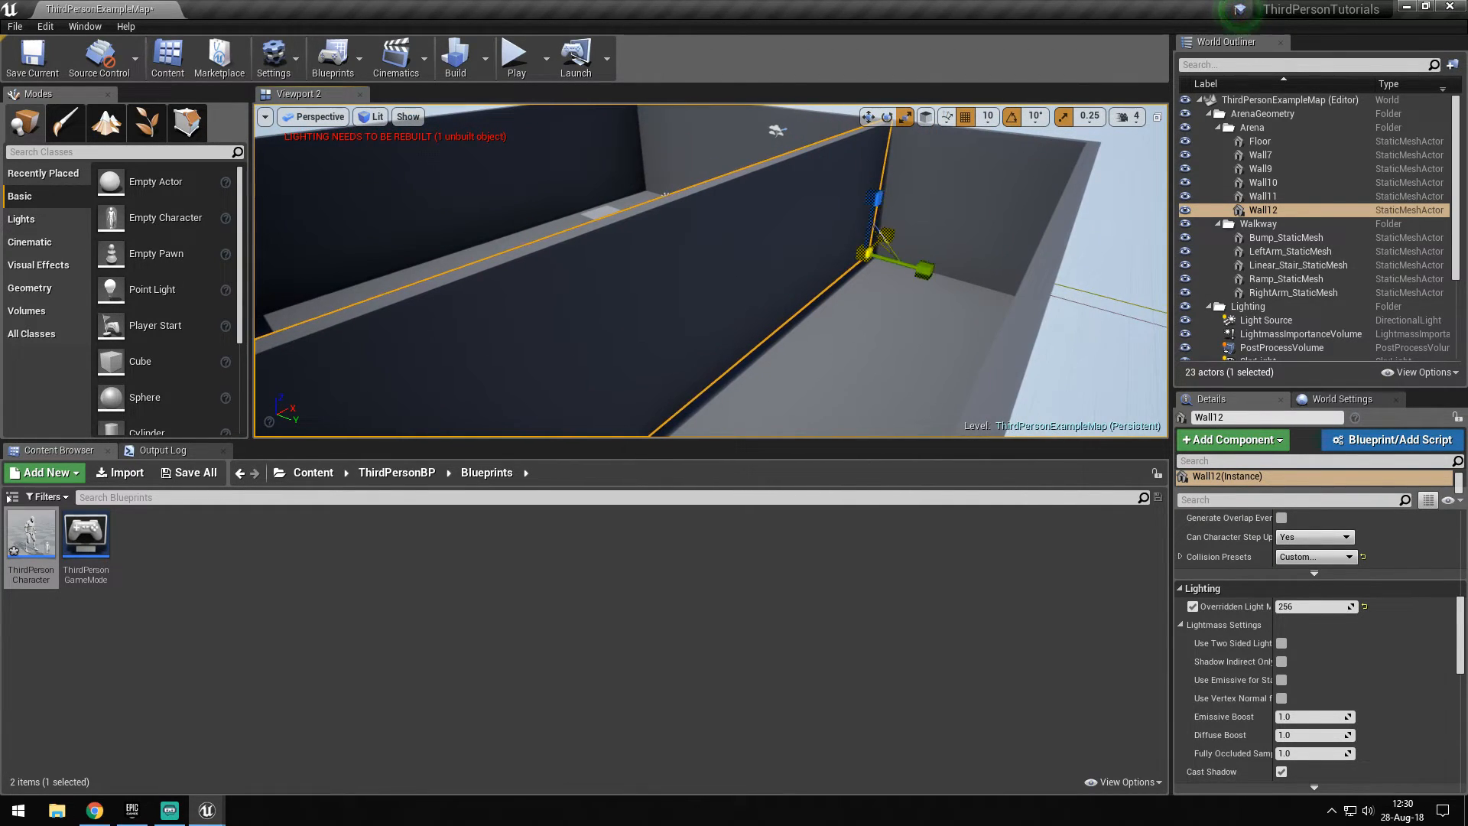
key(ctrl+z)
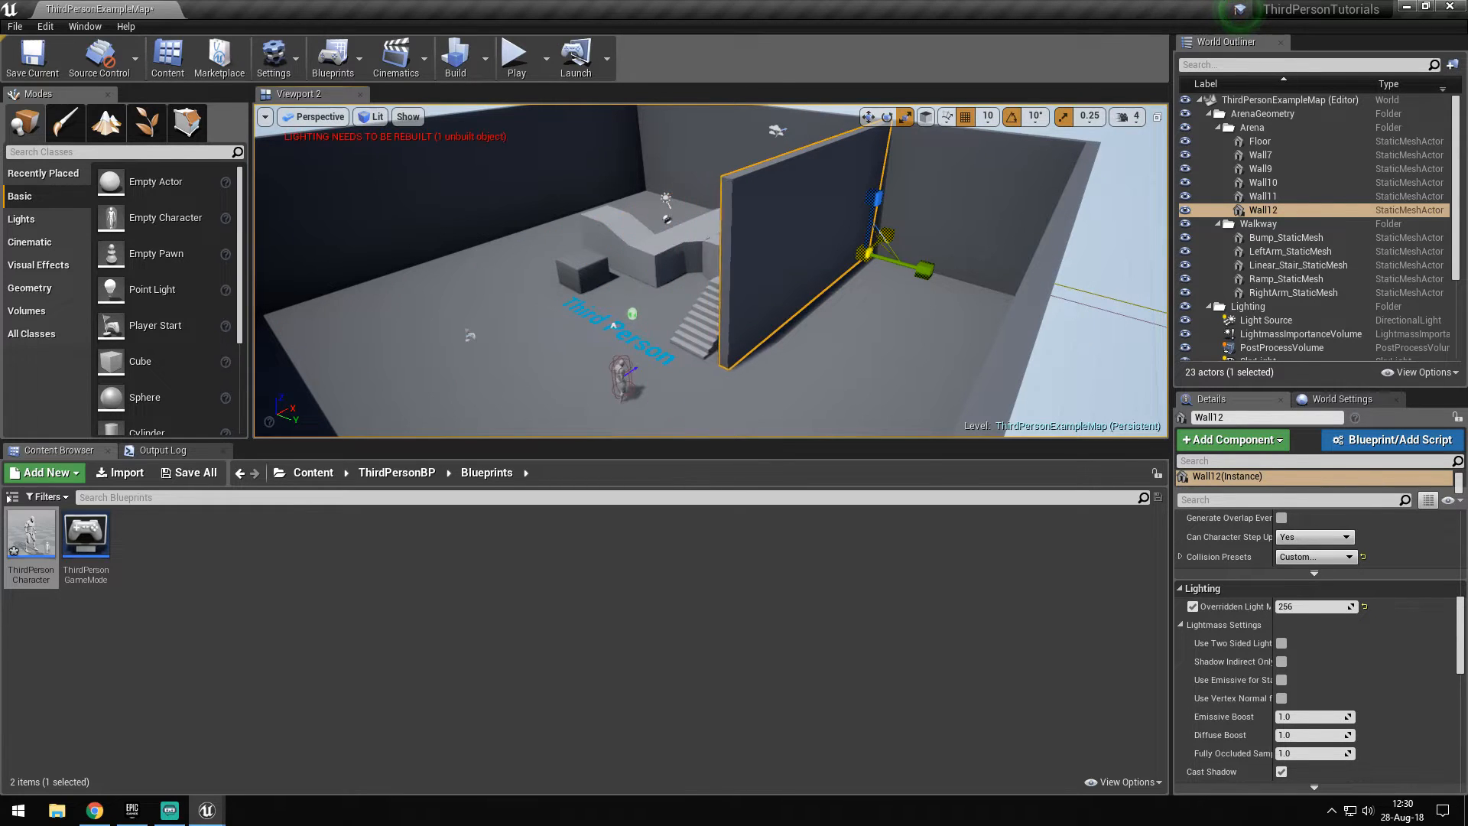
click(517, 55)
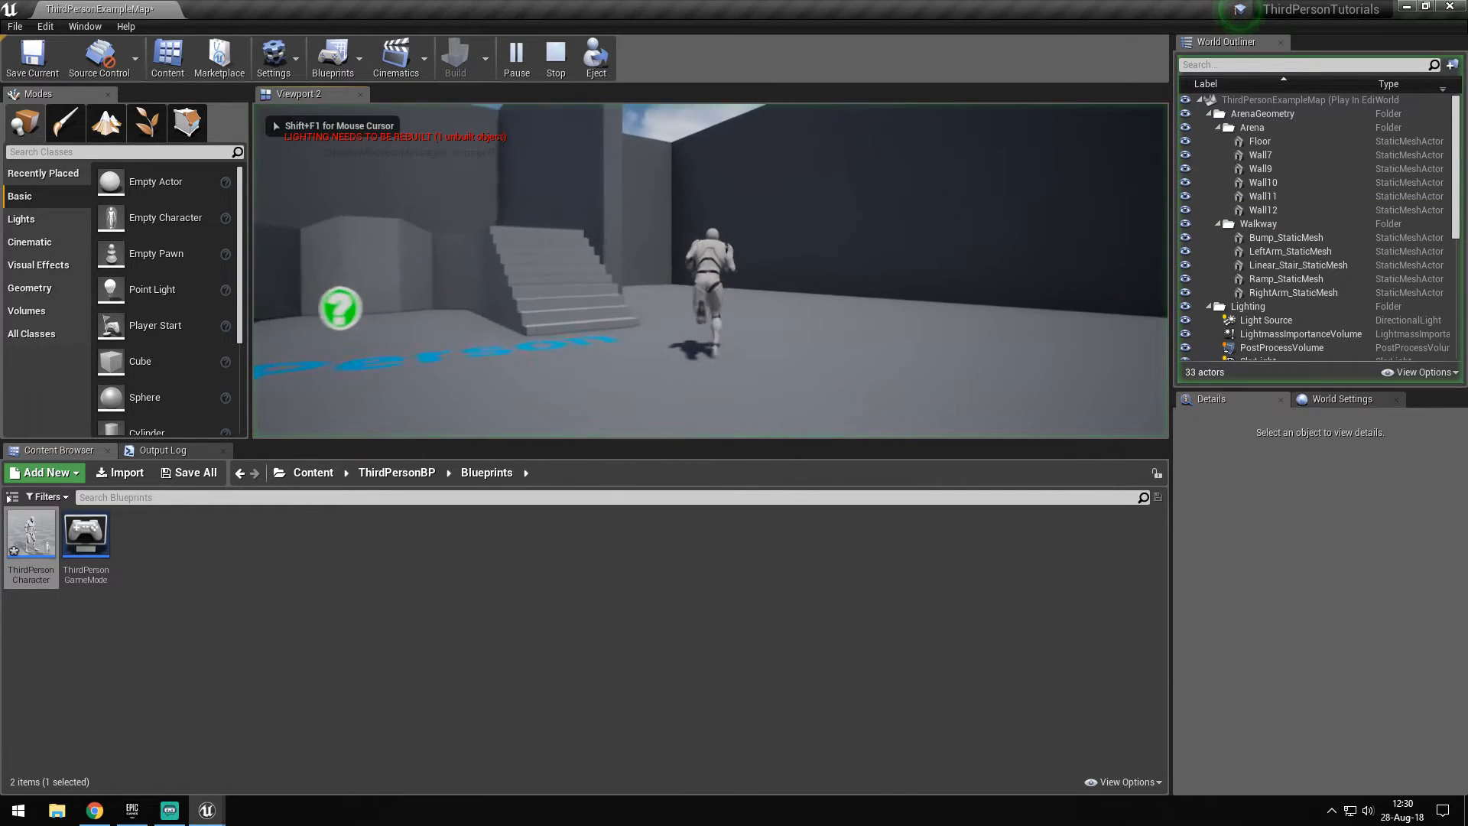
key(space)
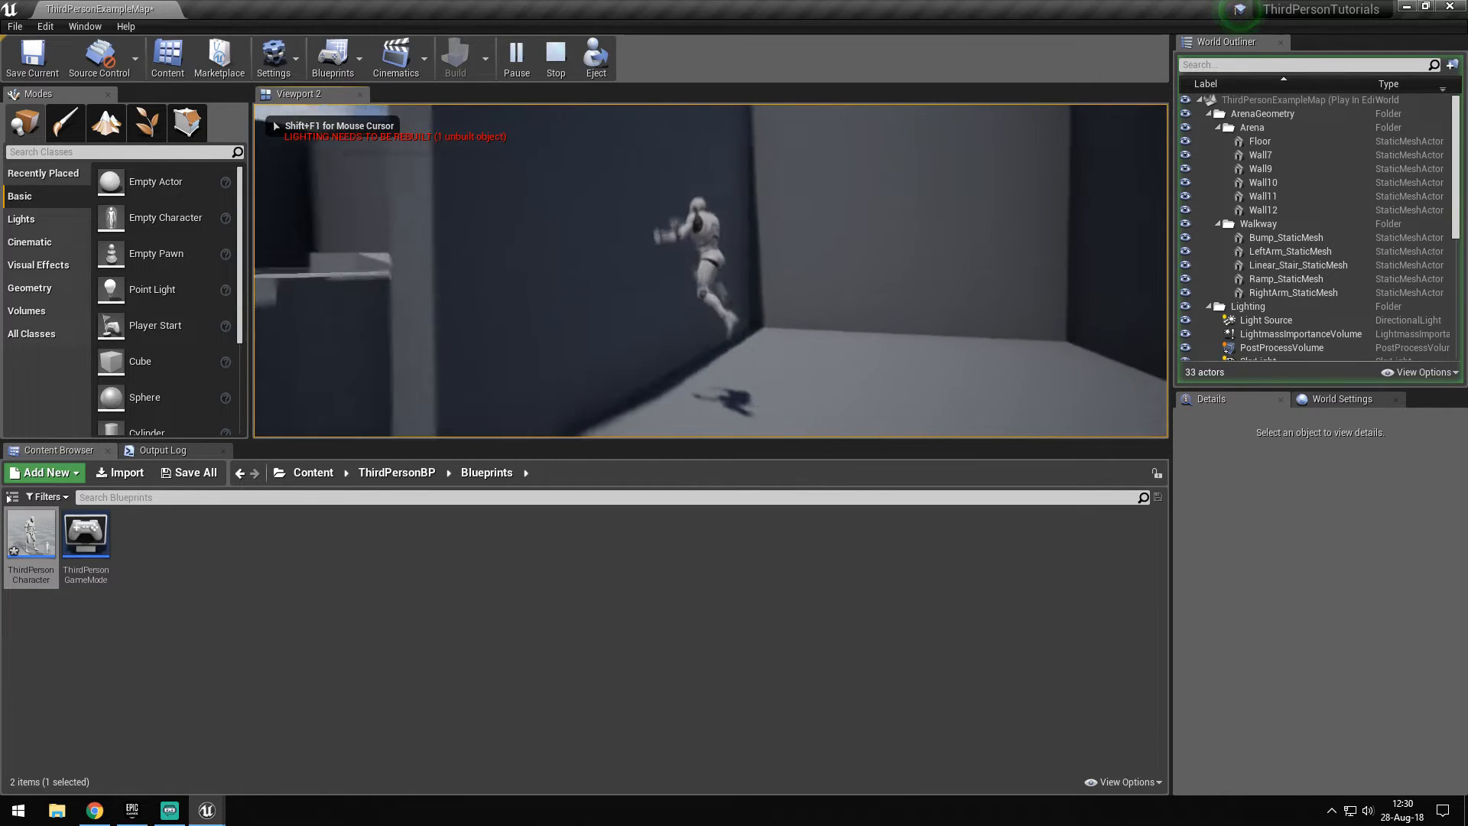
key(space)
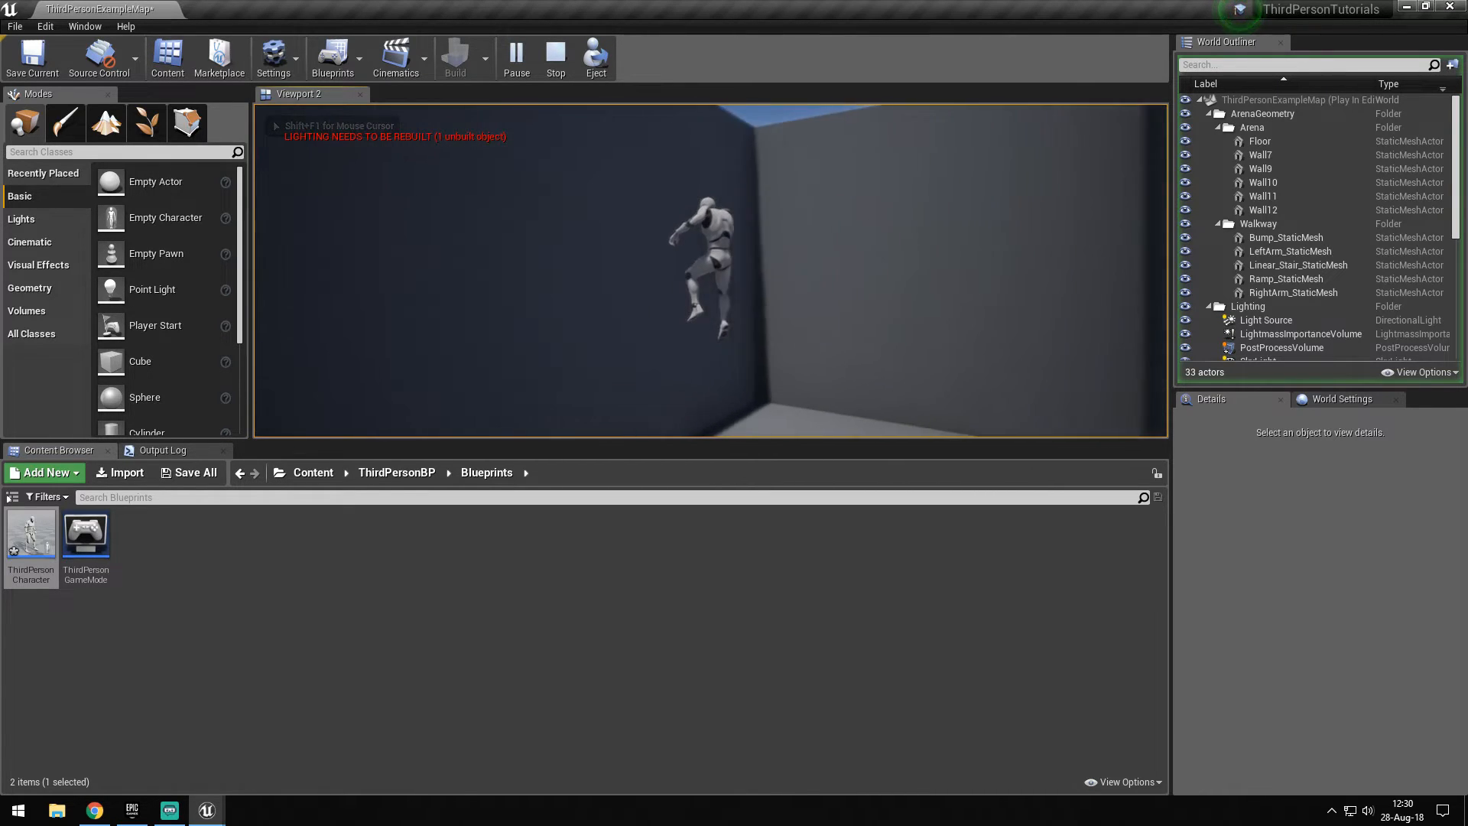
key(space)
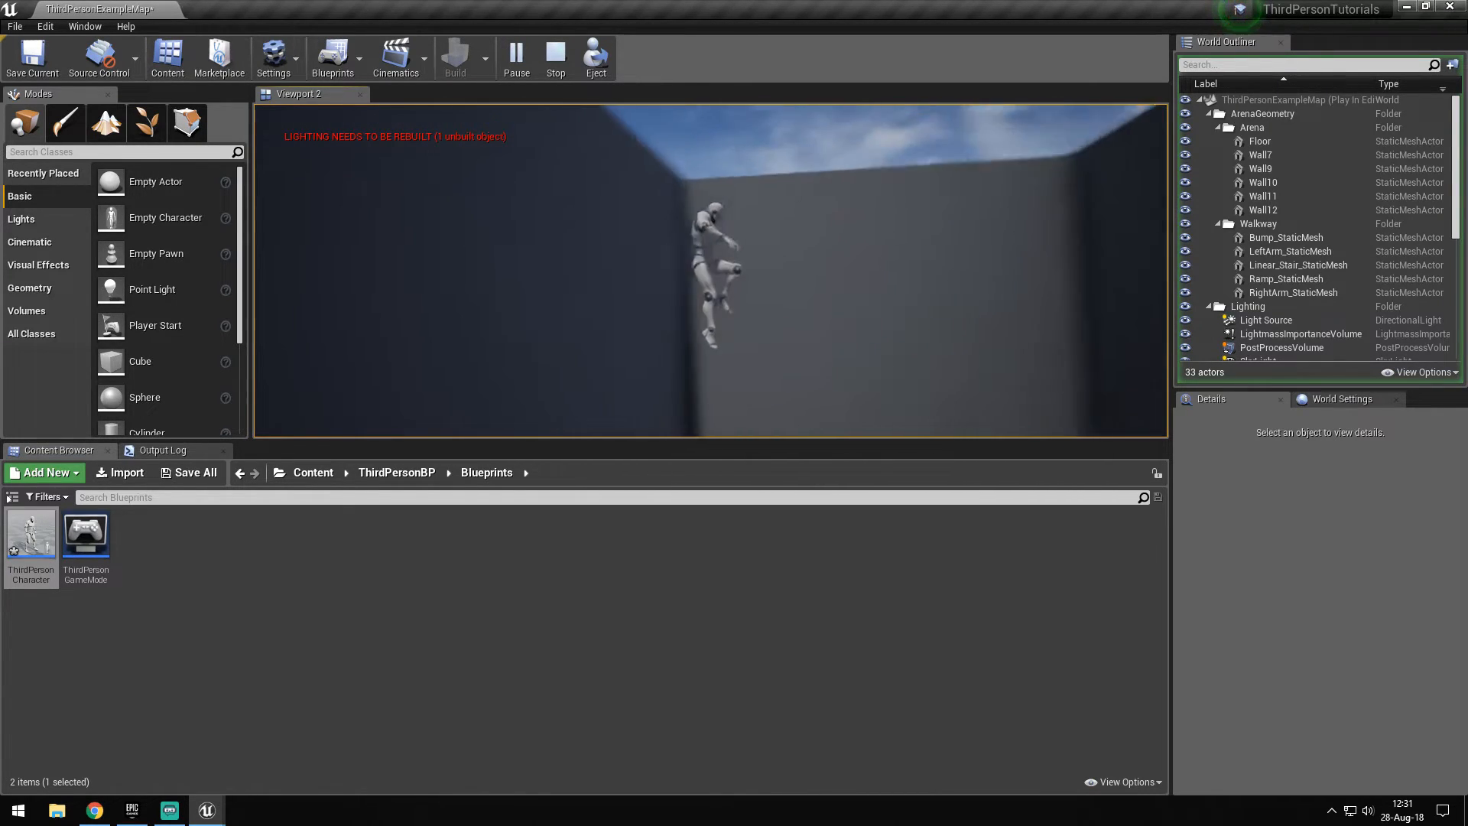
key(space)
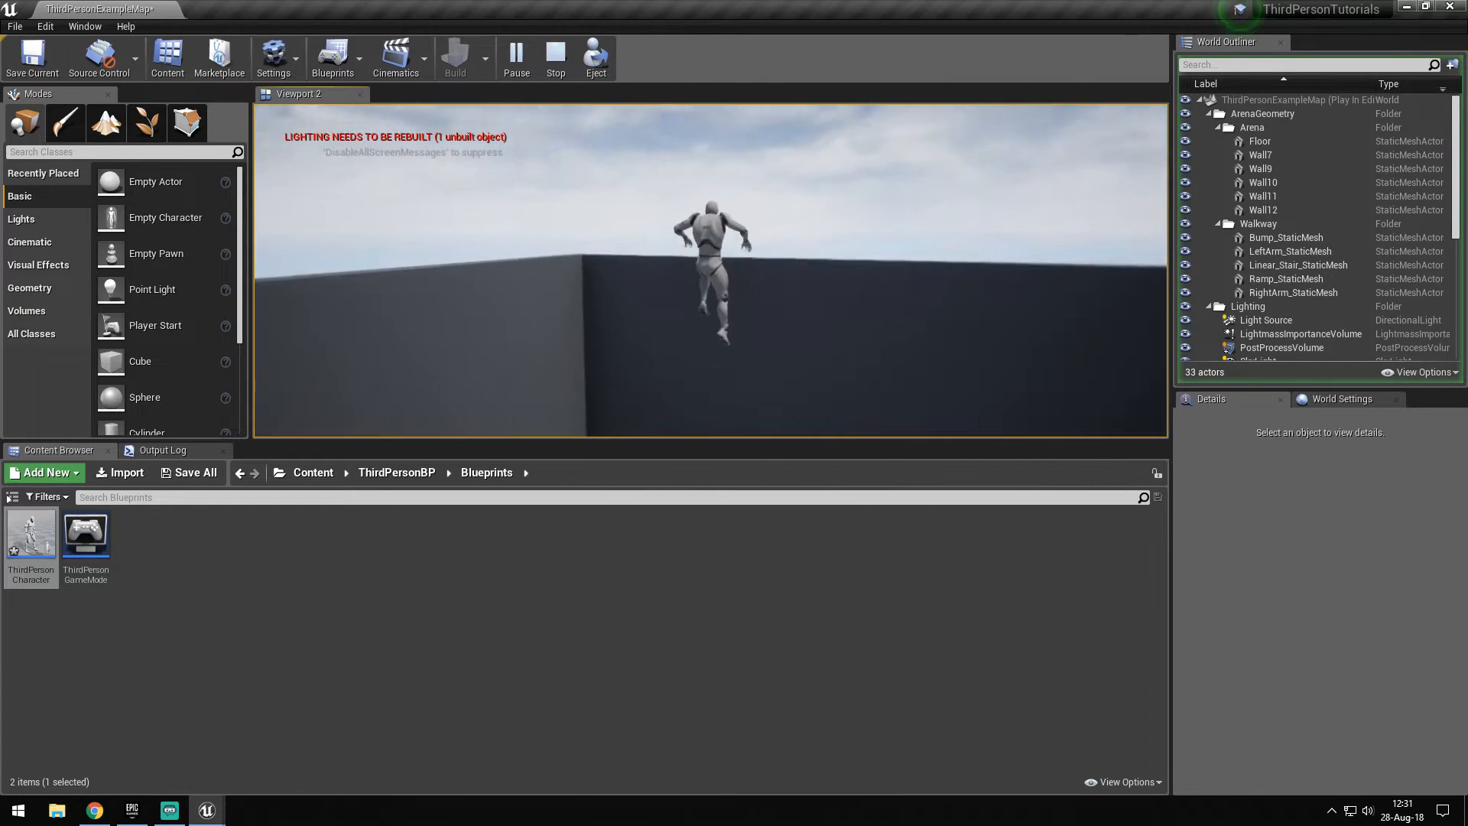
key(space)
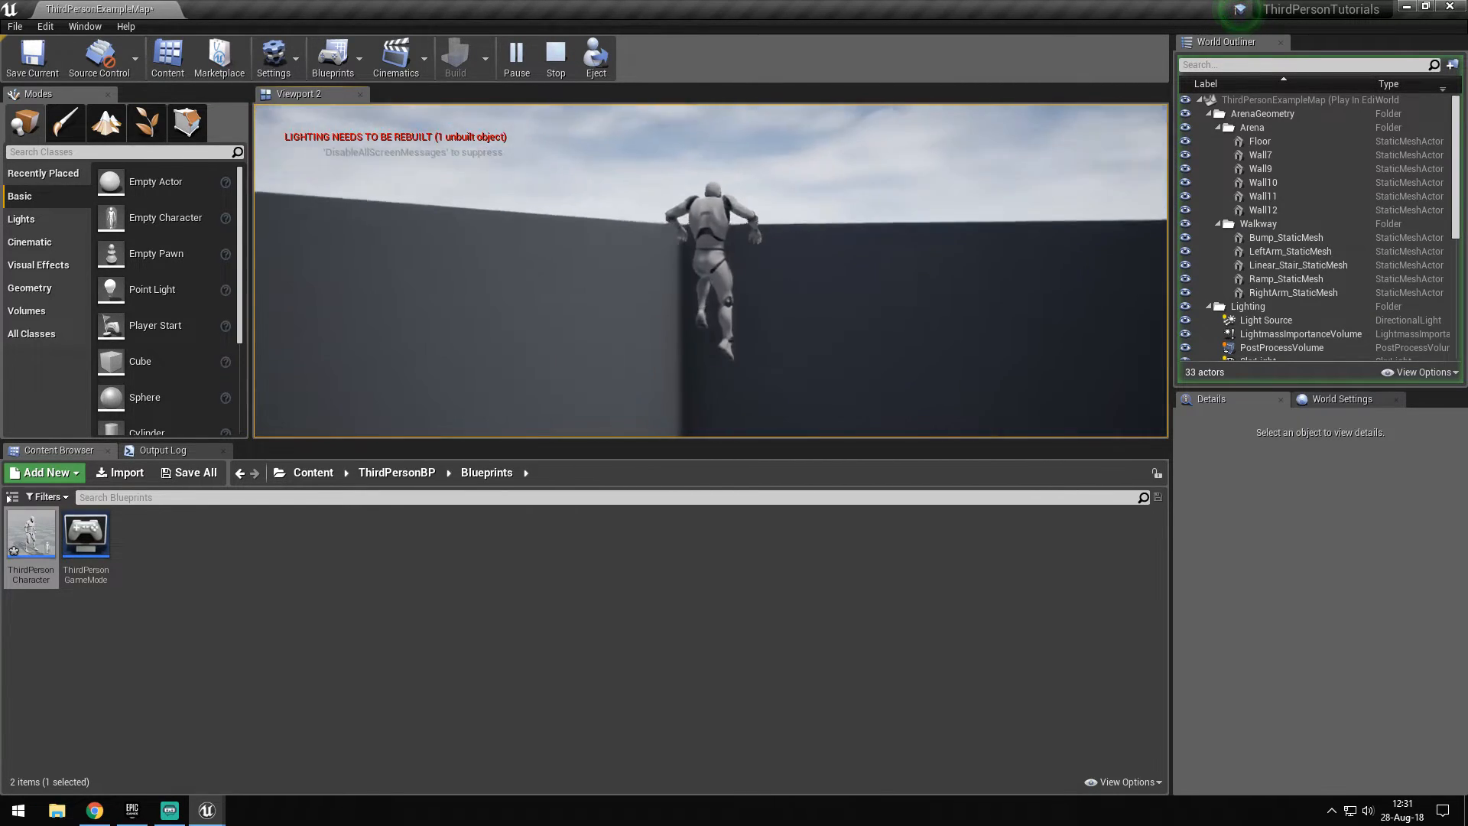
key(space)
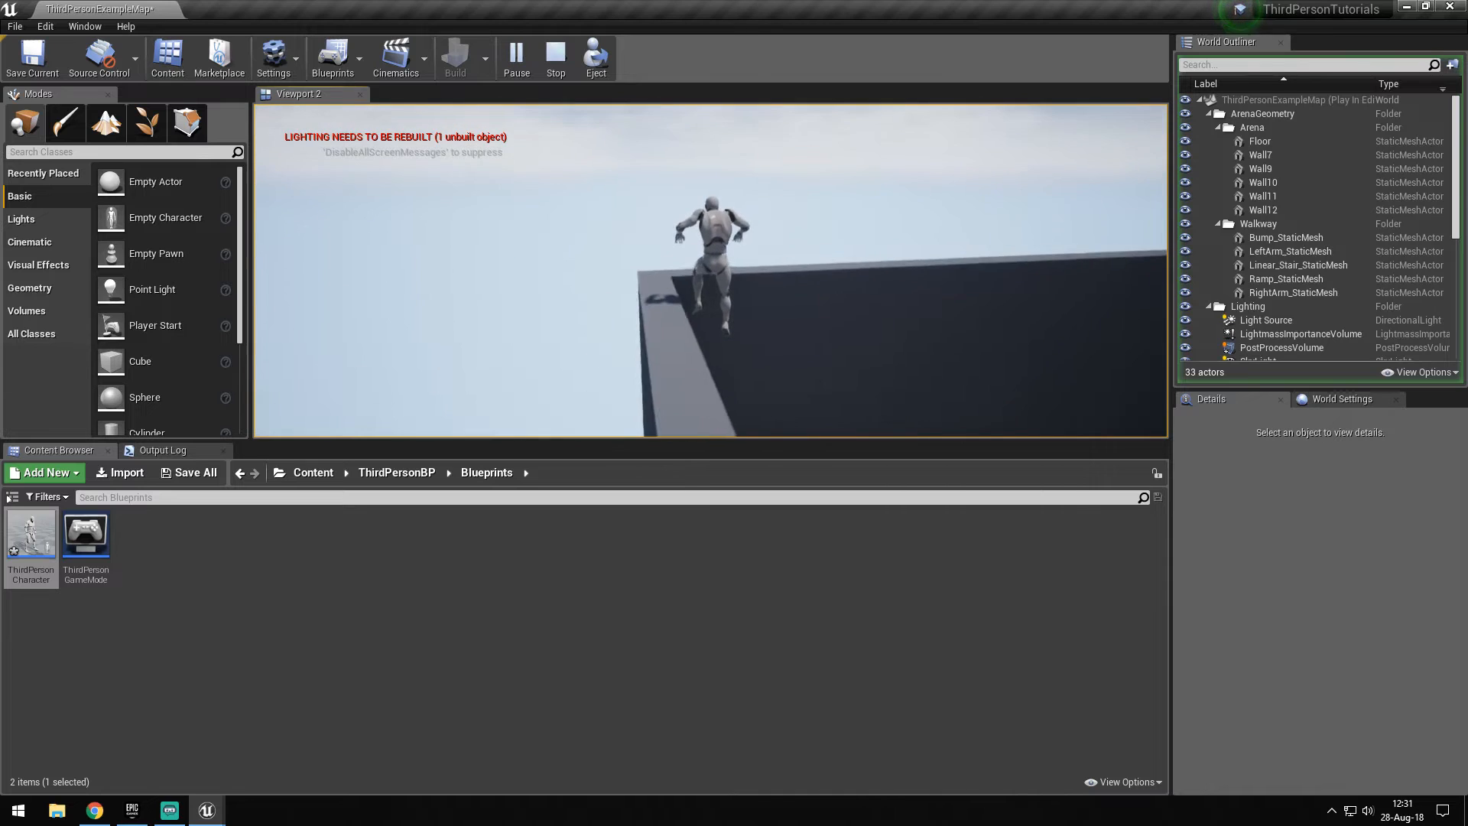
key(space)
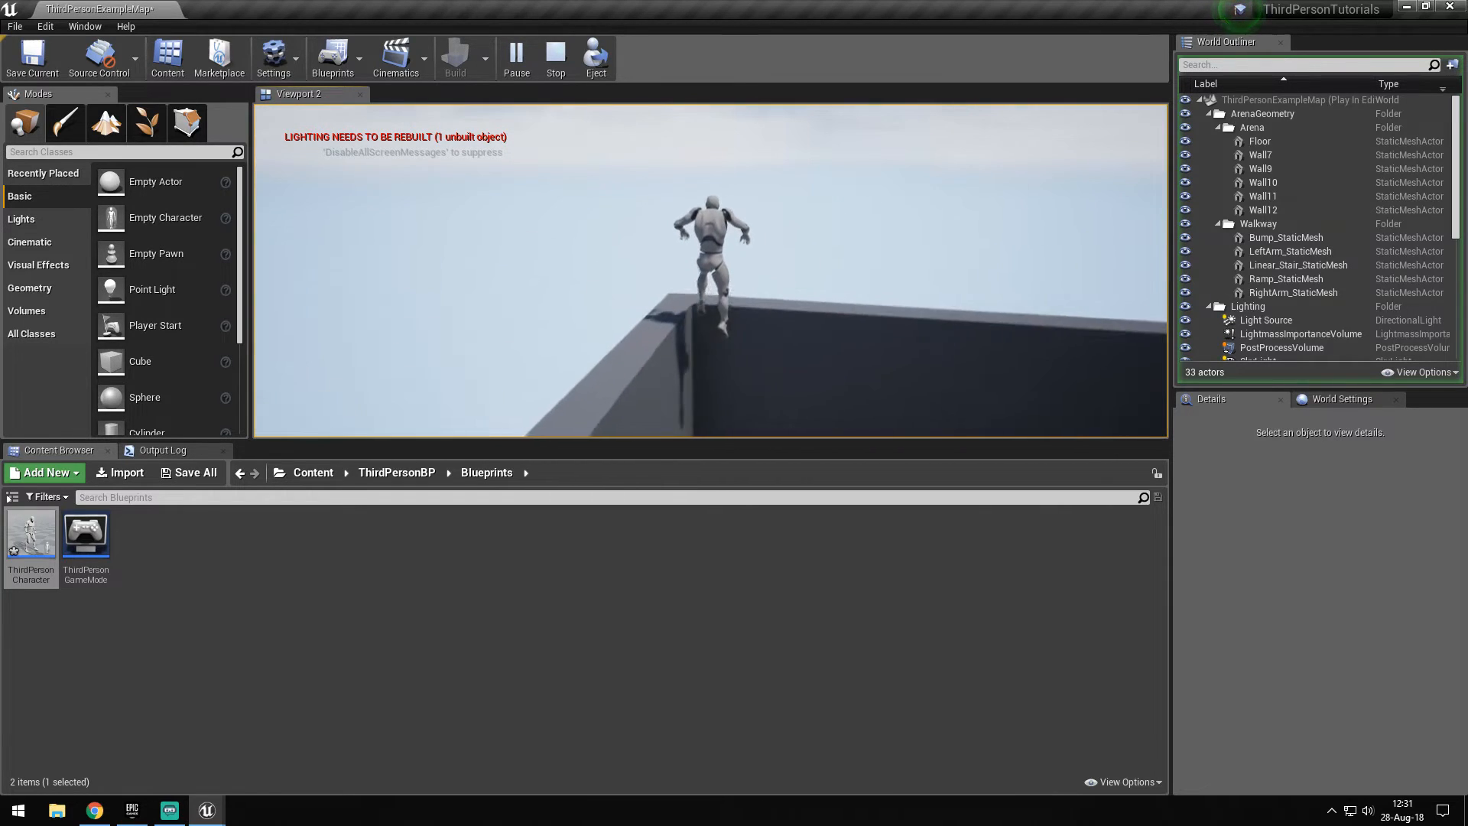
key(space)
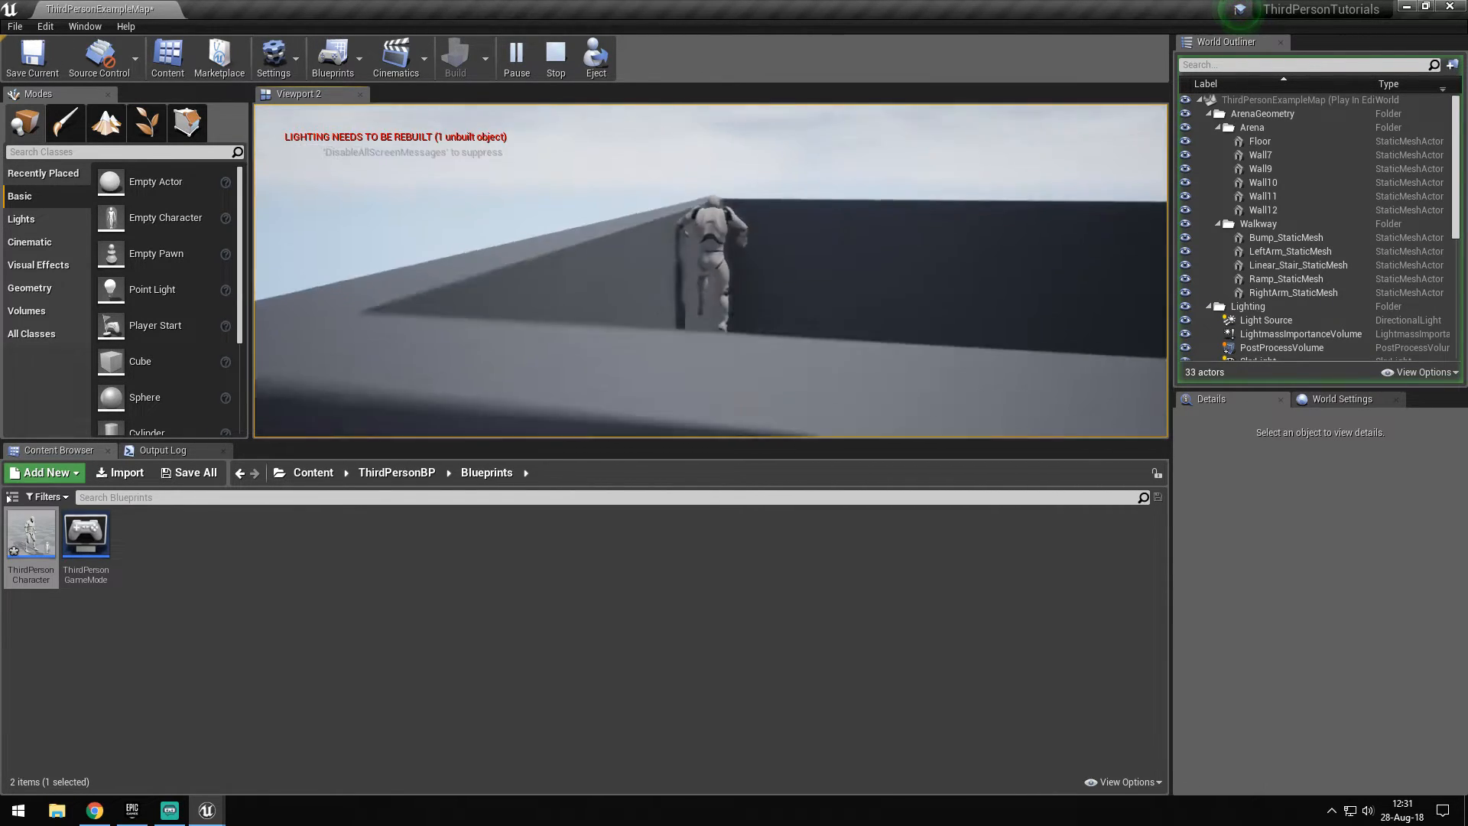
key(space)
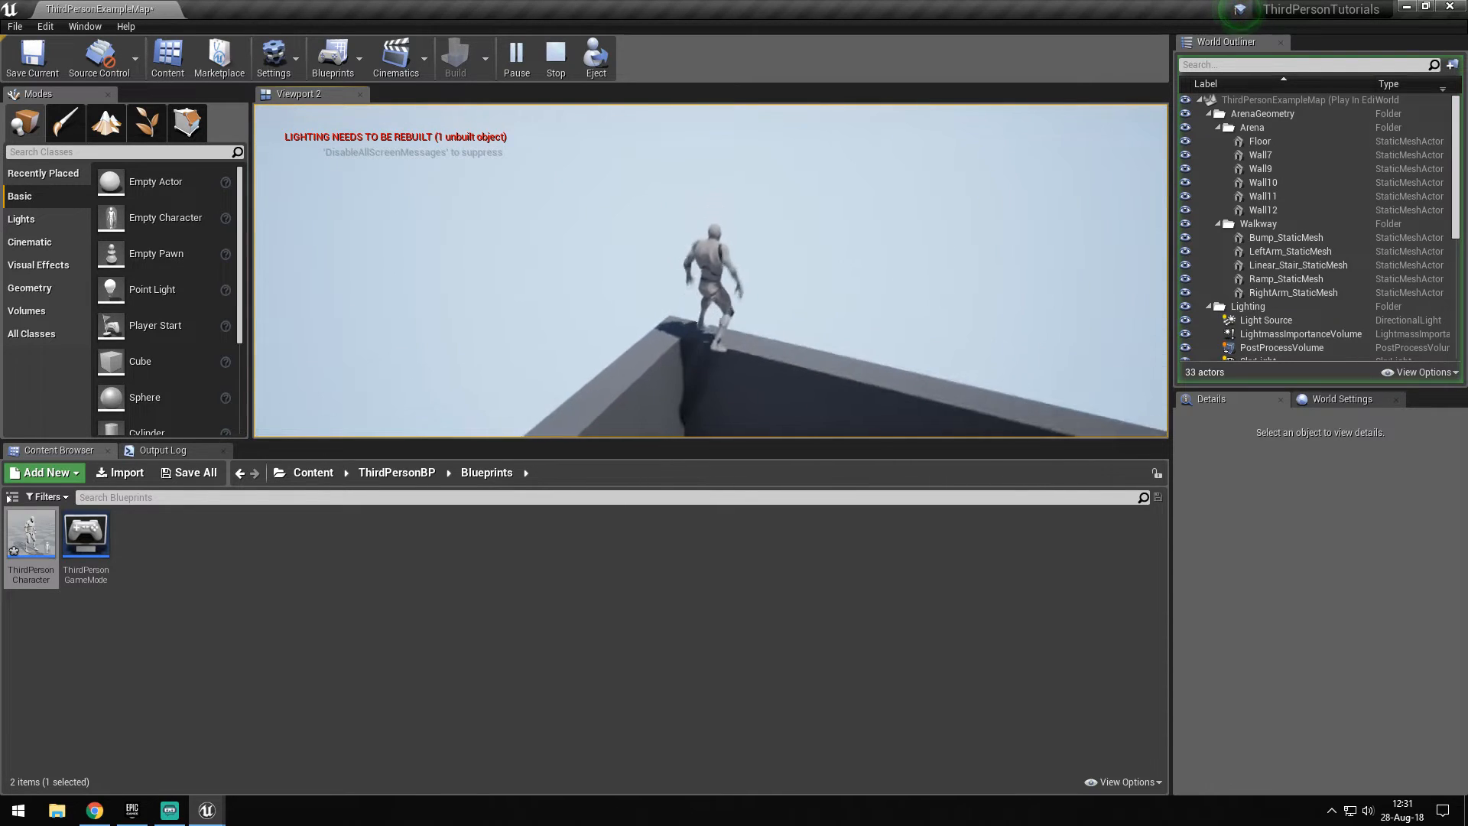
key(w)
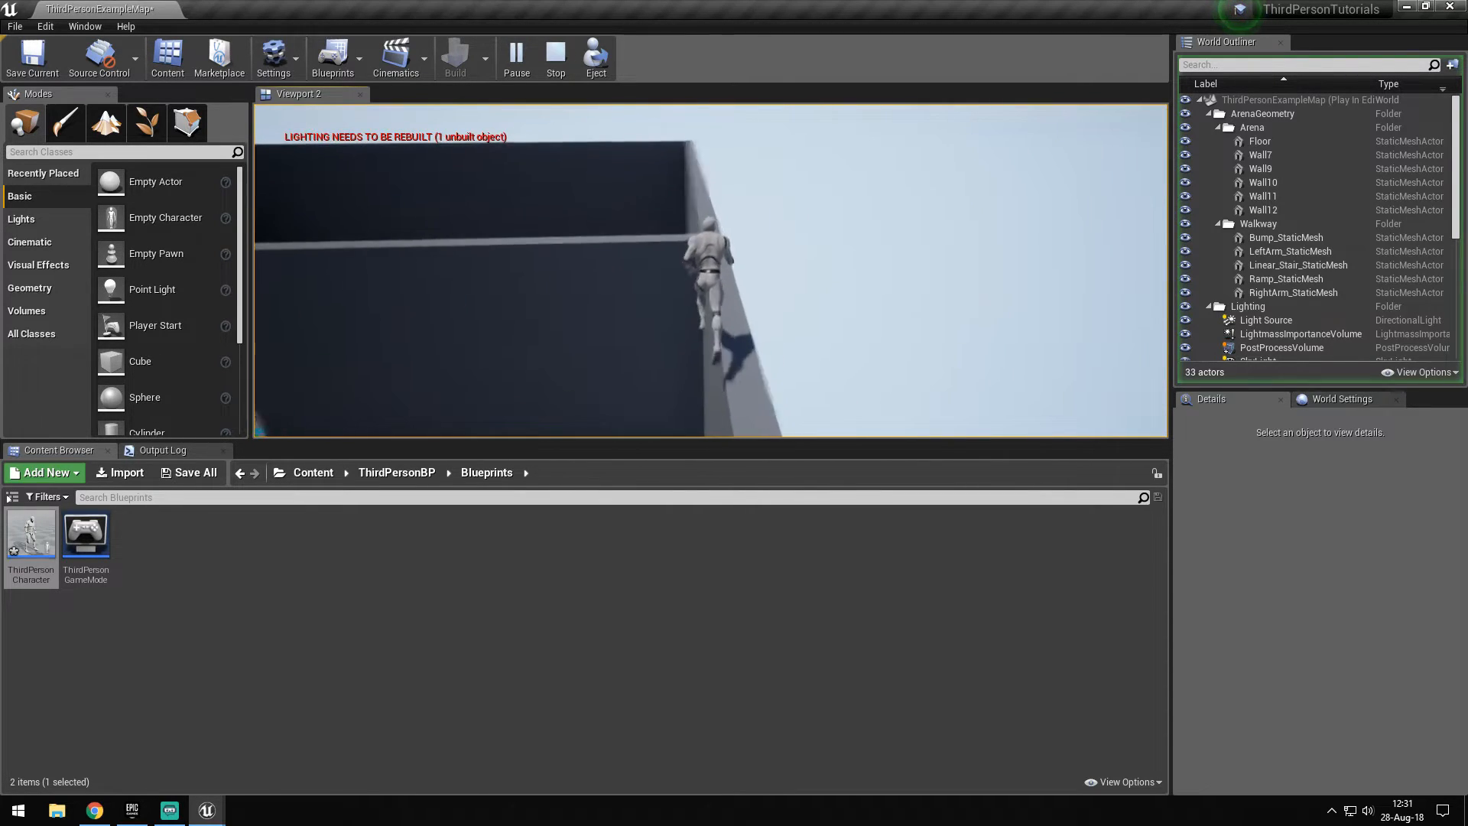
key(space)
key(Escape)
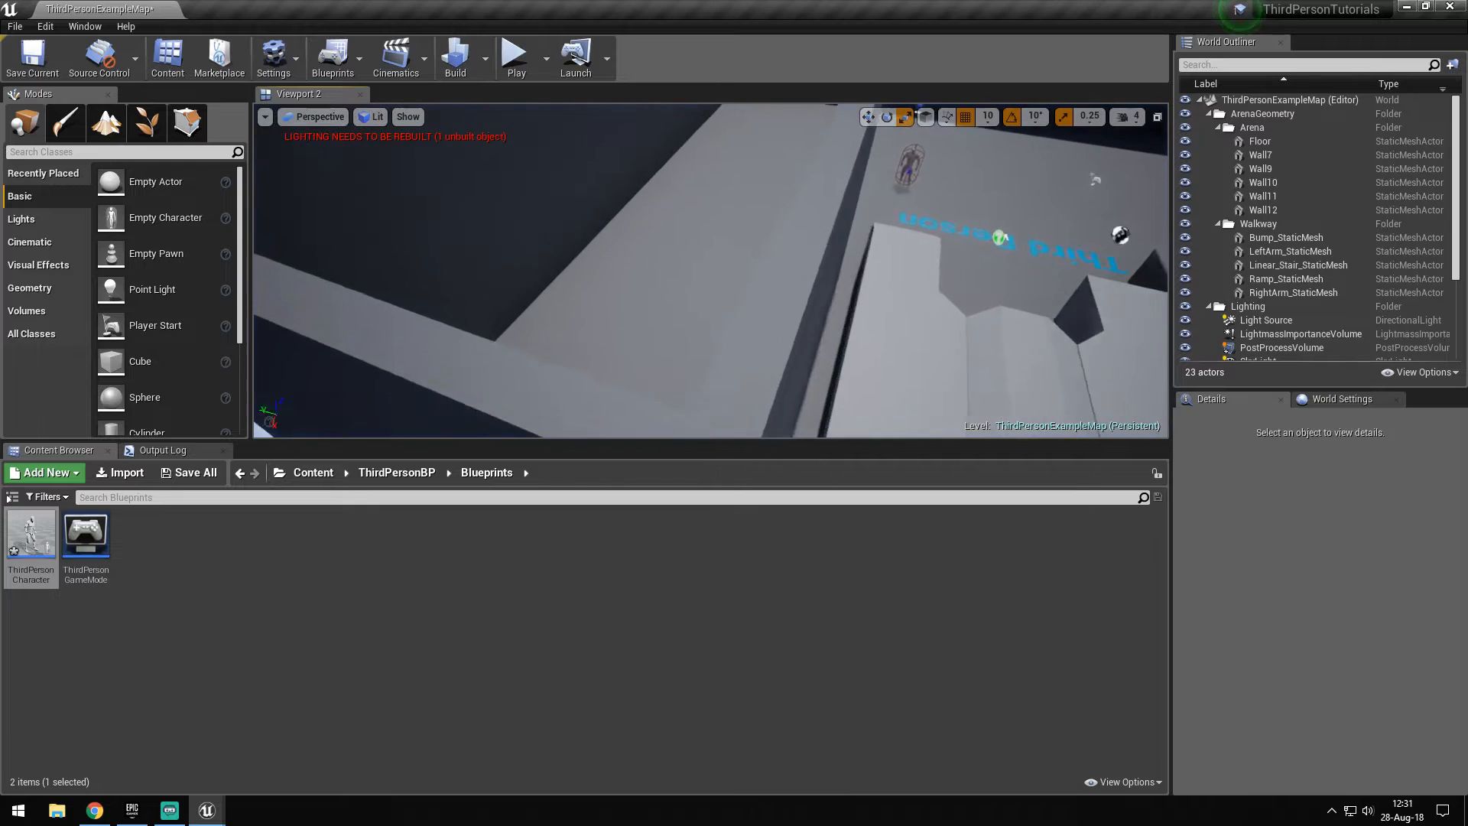
From an overhead view, move Wall12 to a new spot in the arena
click(711, 344)
right_drag(711, 275, 758, 276)
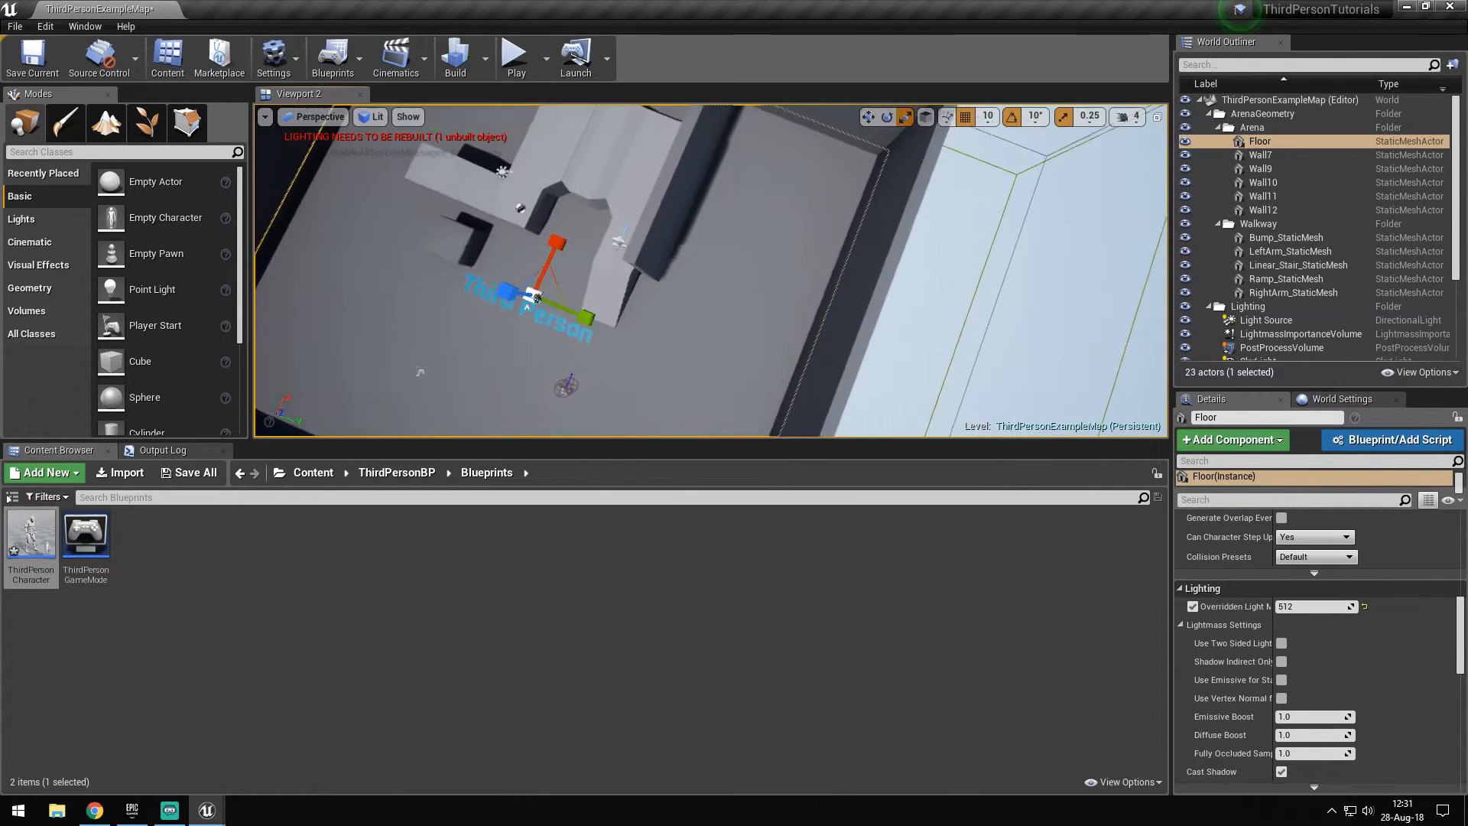
click(797, 276)
right_drag(780, 263, 758, 192)
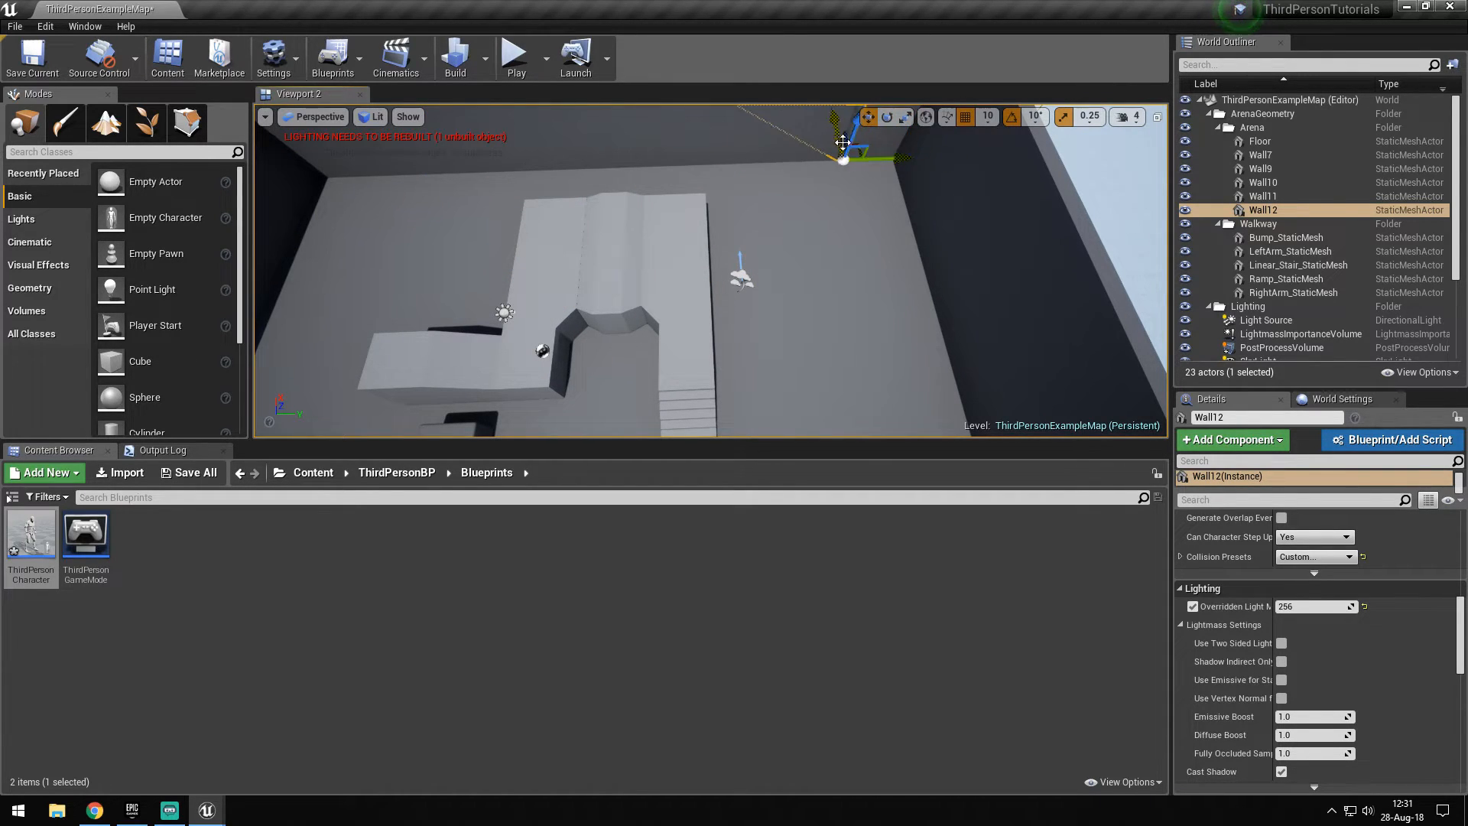
drag(858, 189, 899, 264)
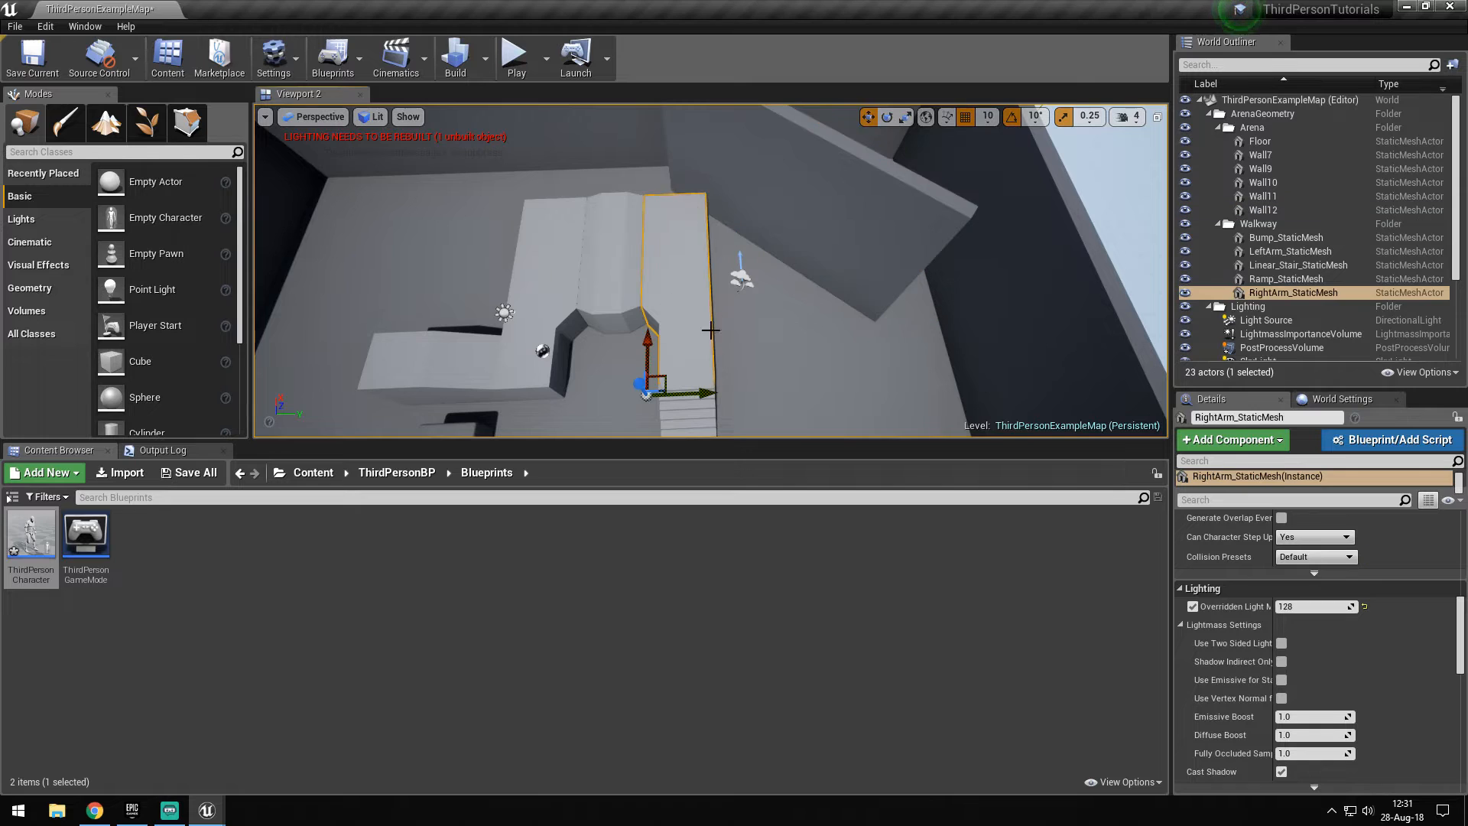
Duplicate the RightArm walkway block as RightArm_StaticMesh2 and start playing the level
right_drag(712, 330, 689, 264)
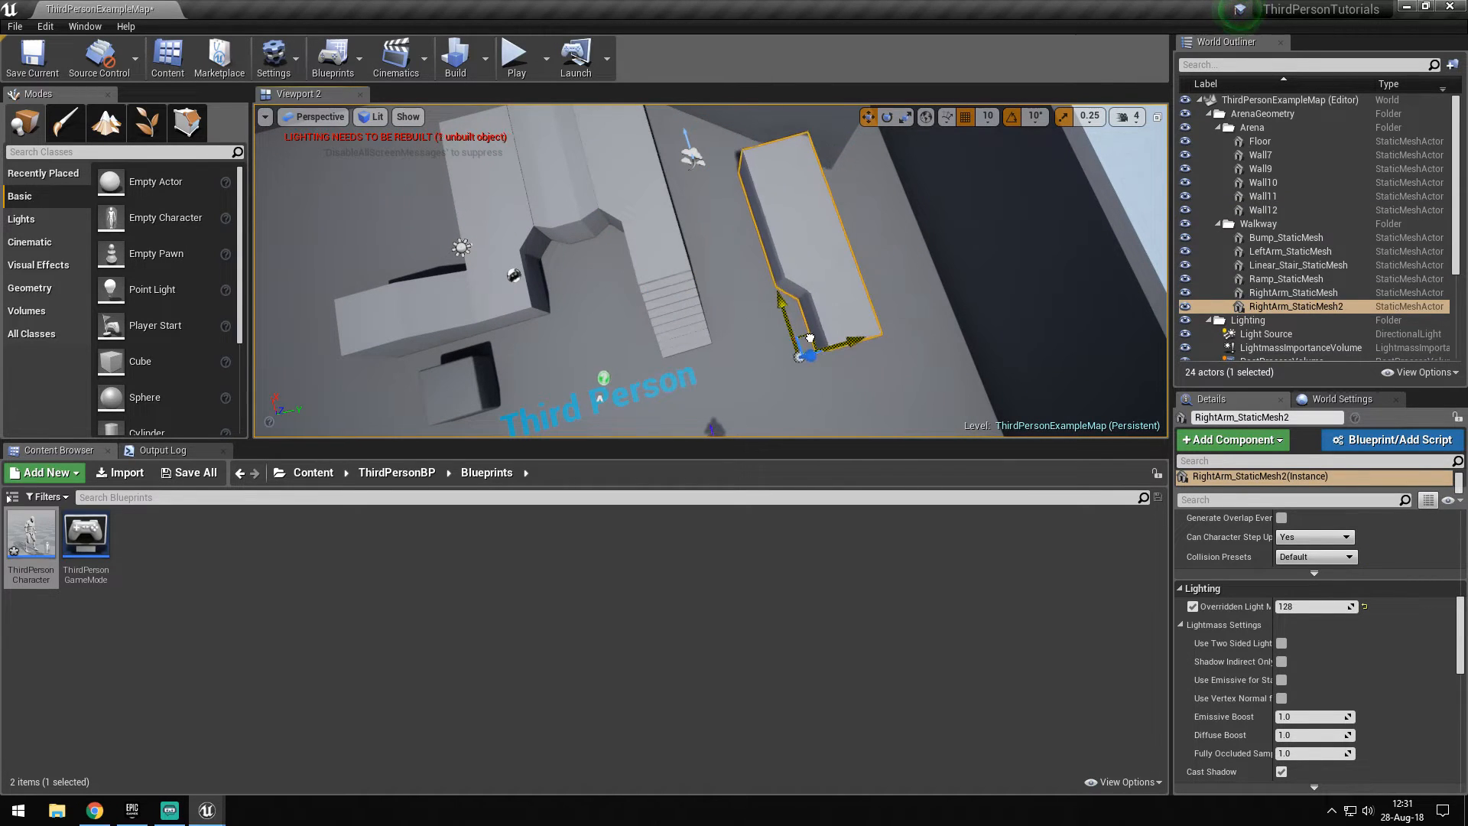
click(516, 55)
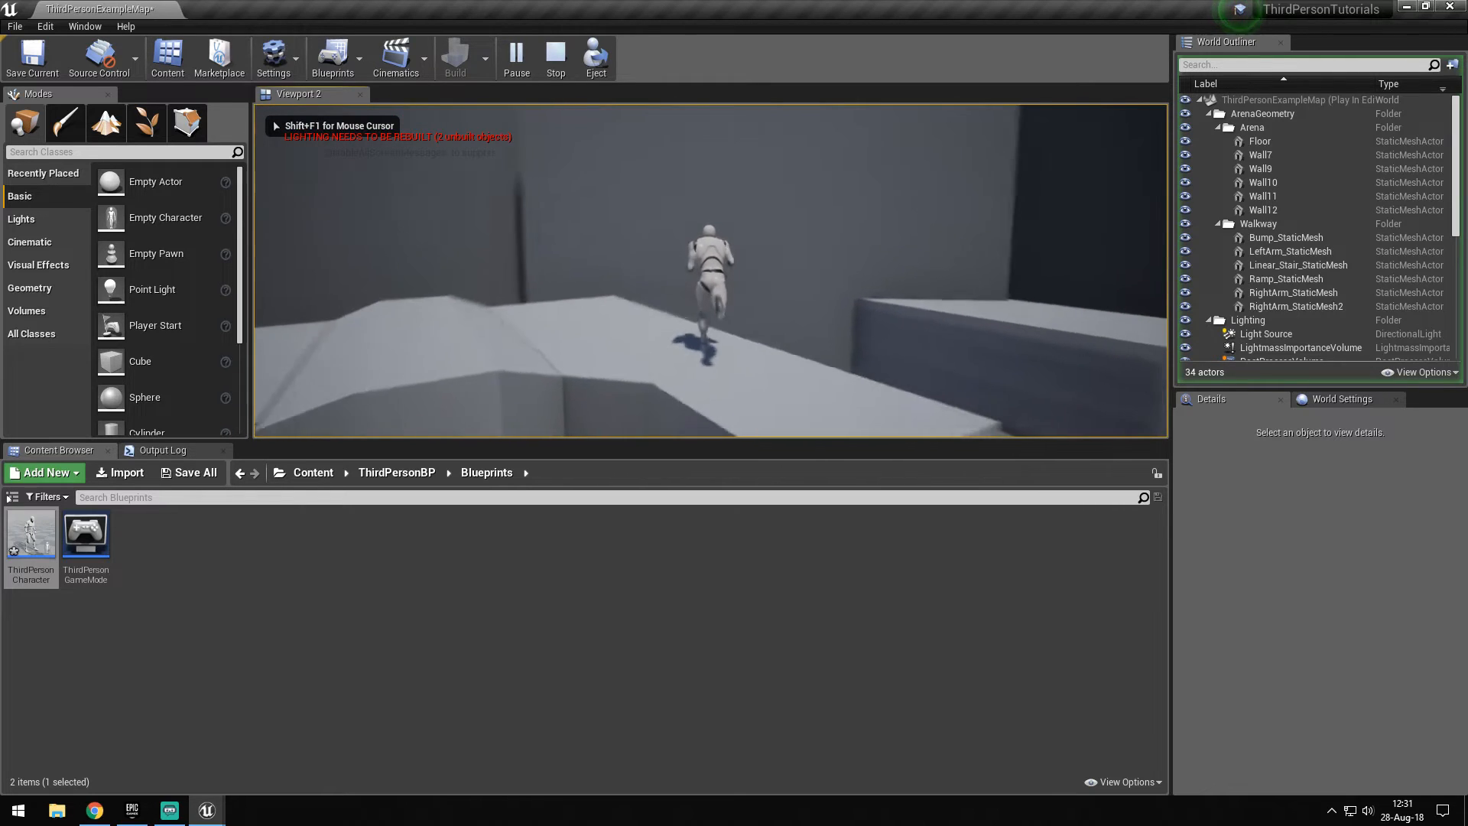
Run up the stairs and wall-jump off the walkway block and wall, then head back to the stairs
key(space)
key(w)
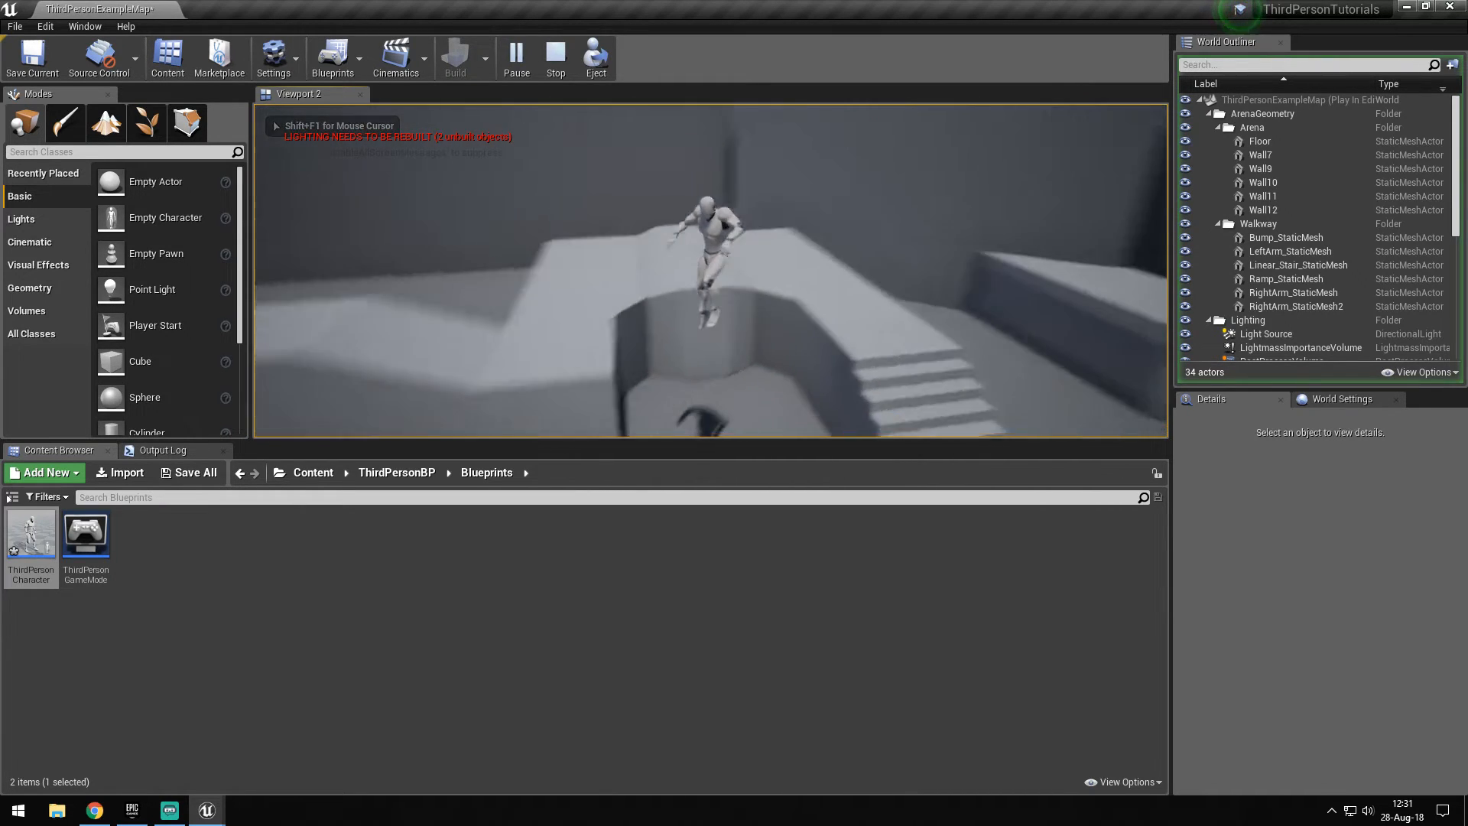
key(w)
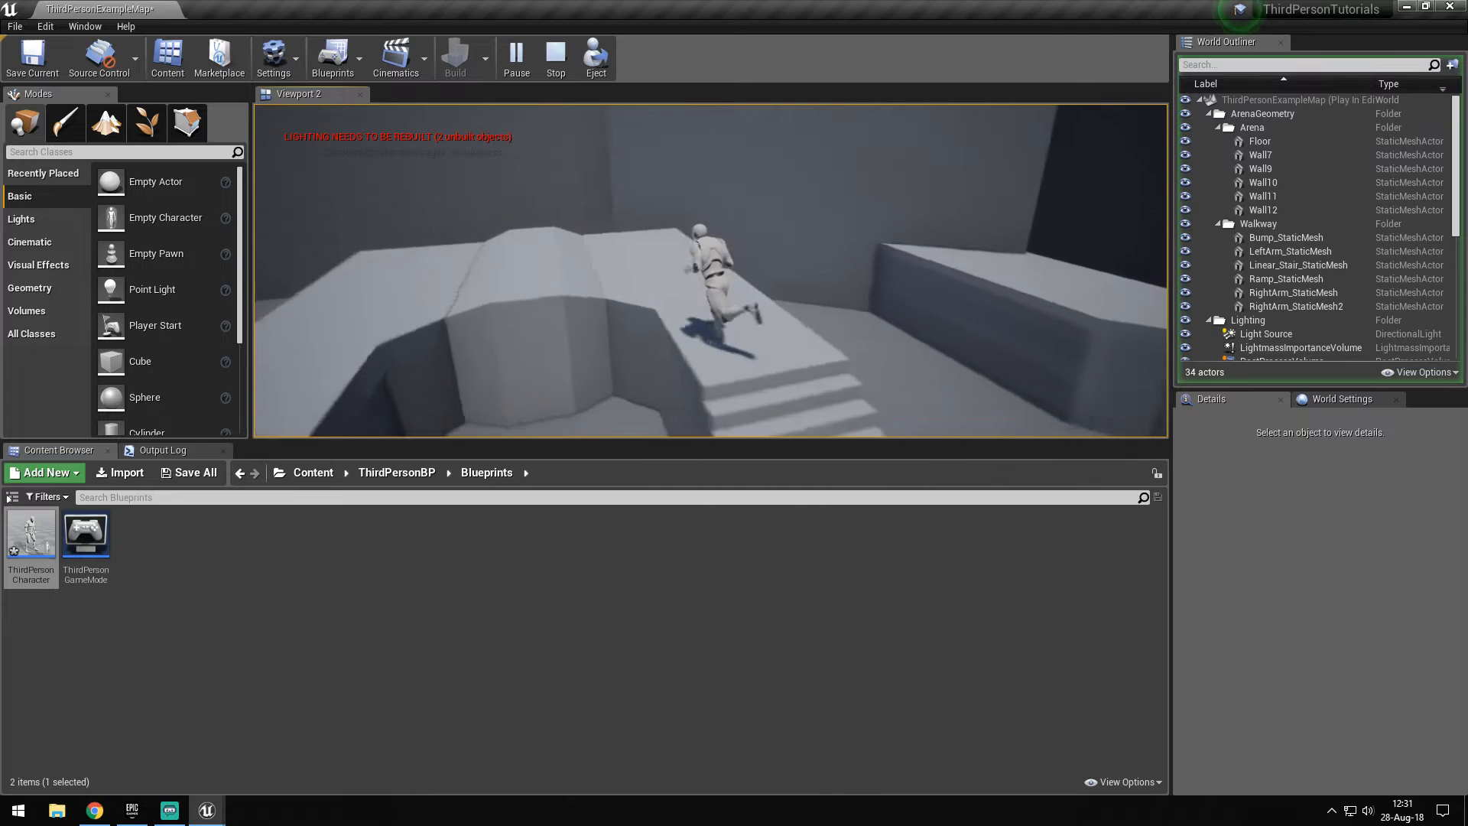
key(space)
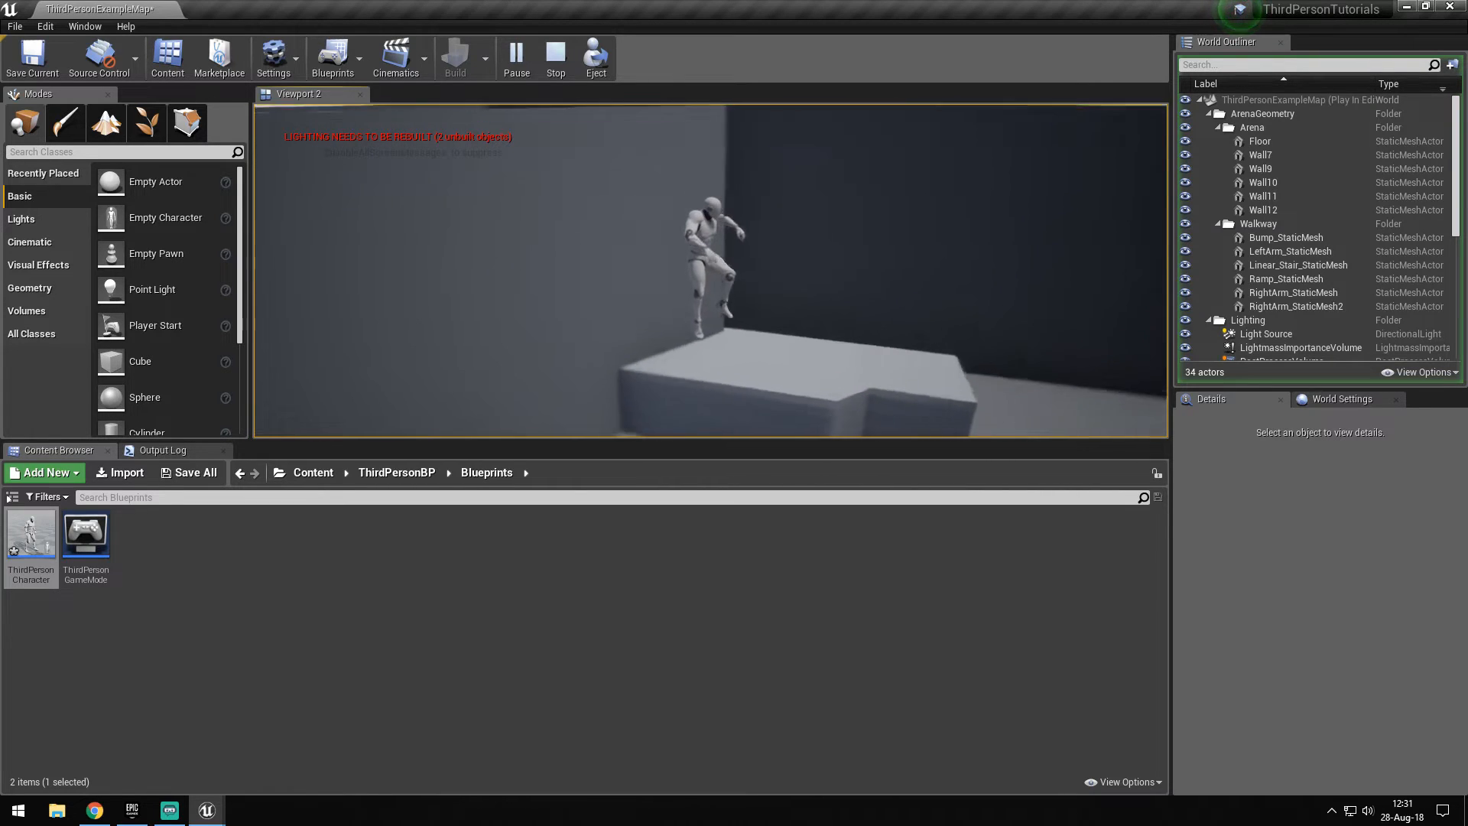
key(w)
key(w)
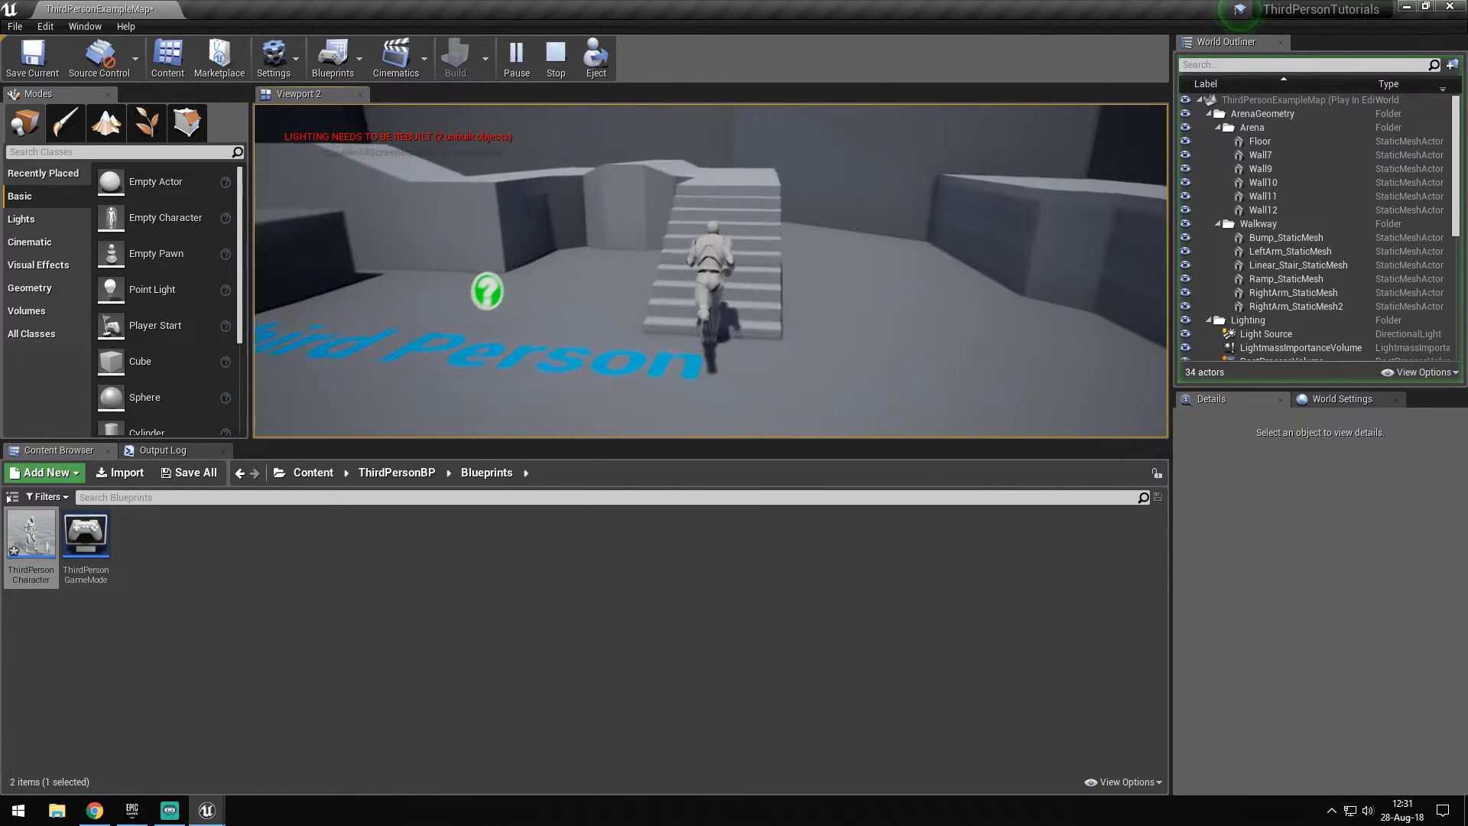
key(space)
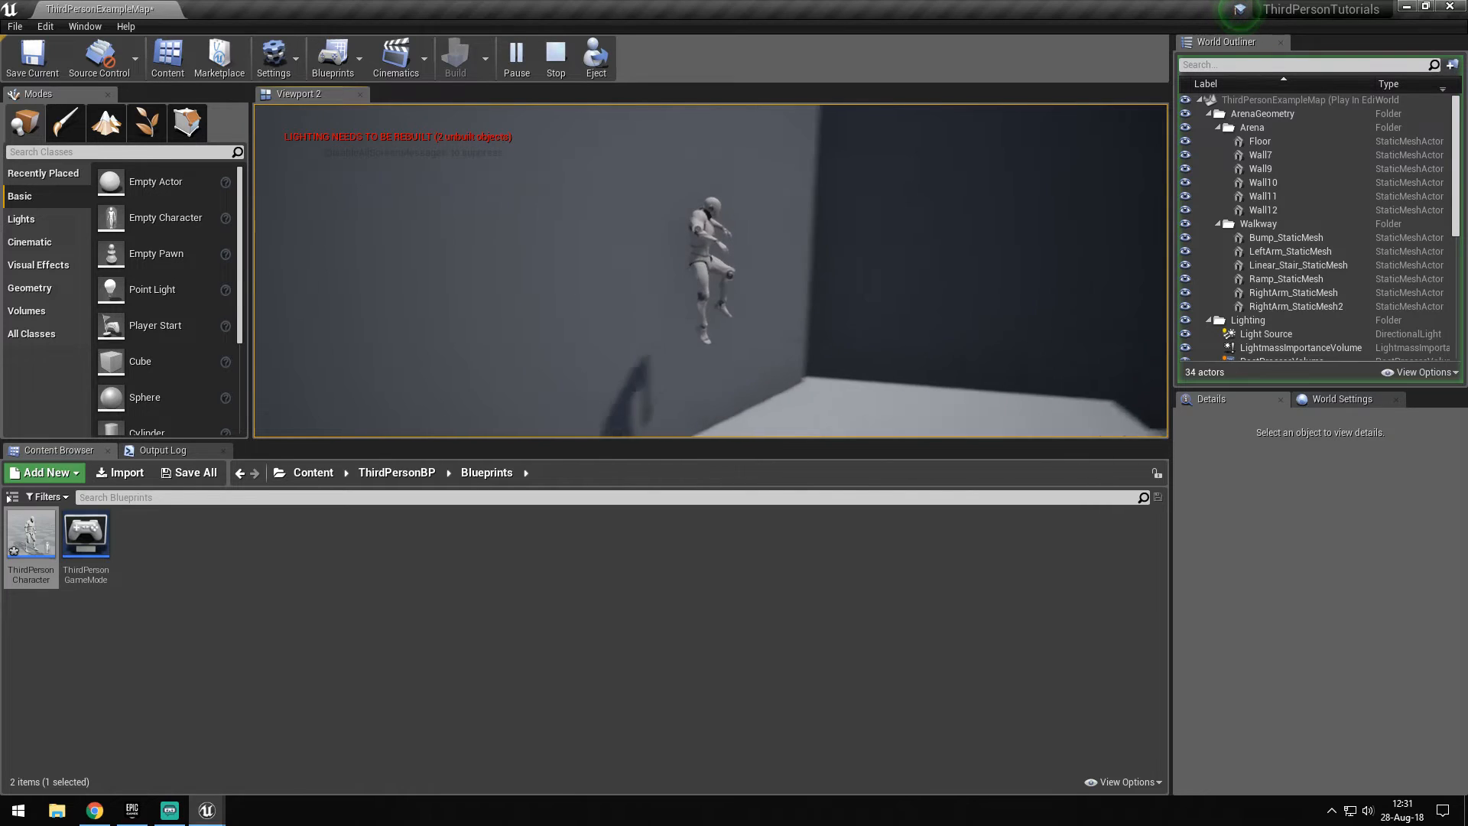
key(w)
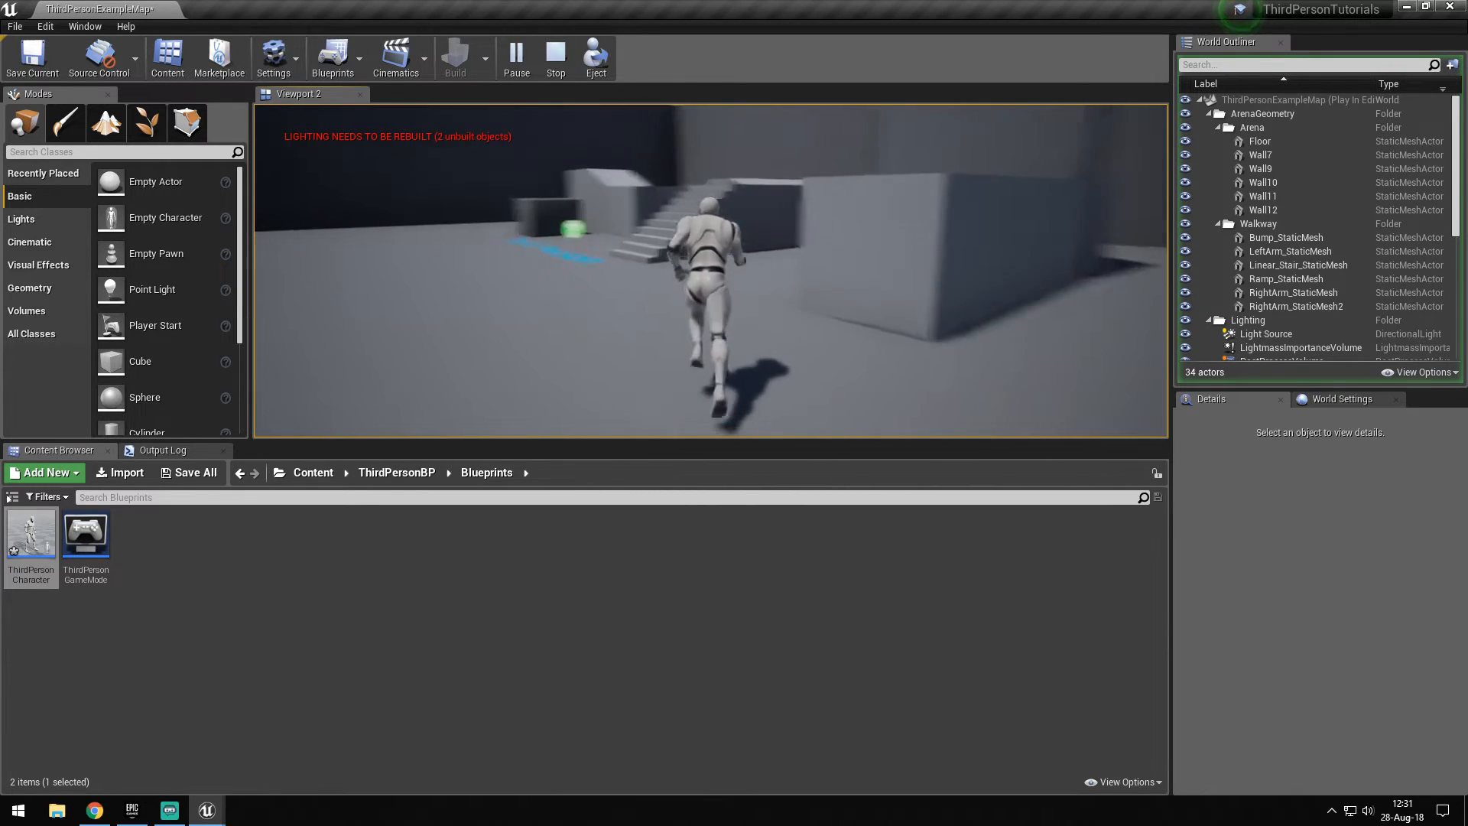
key(w)
key(w)
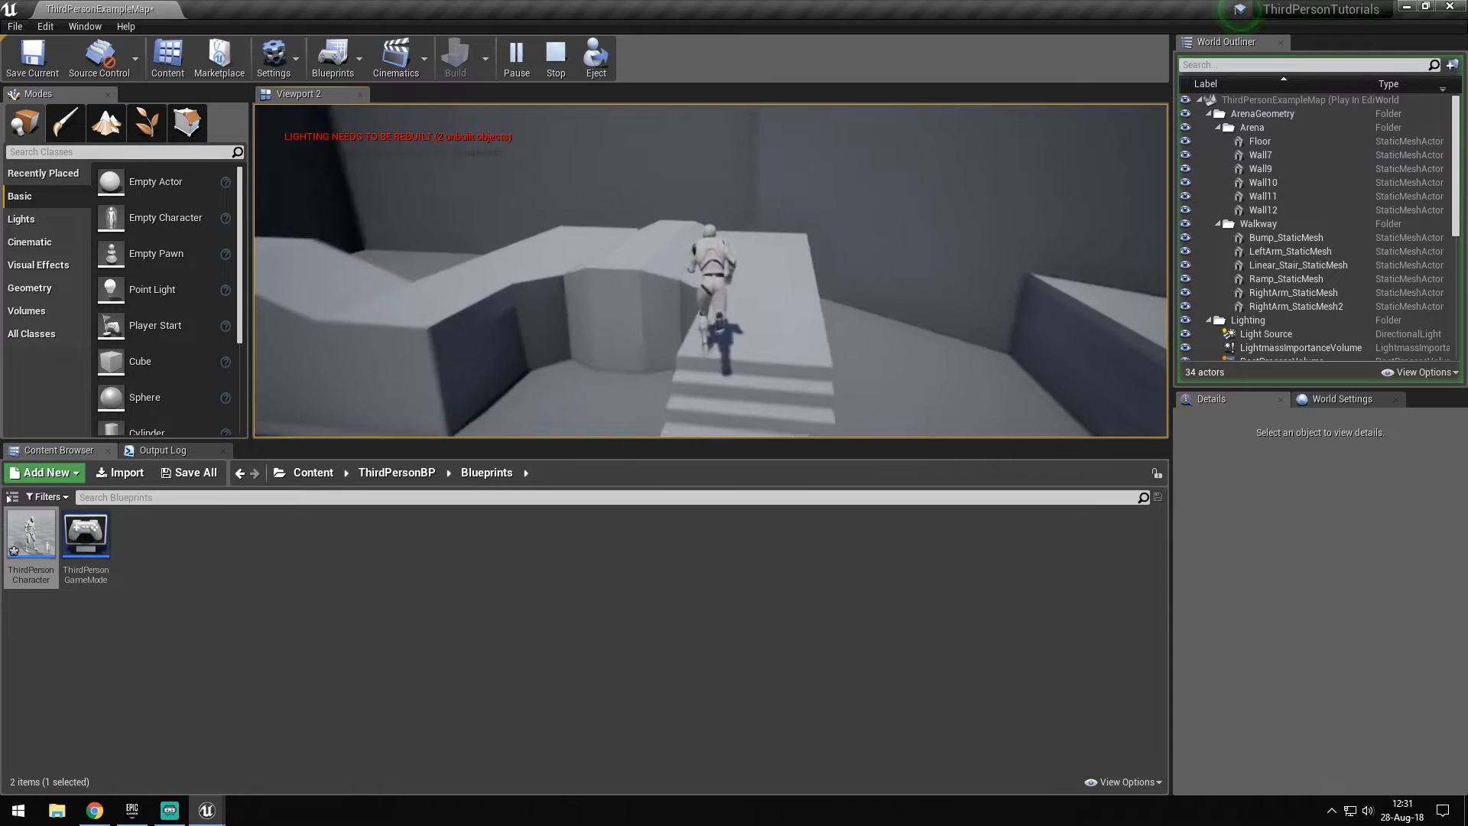
key(w)
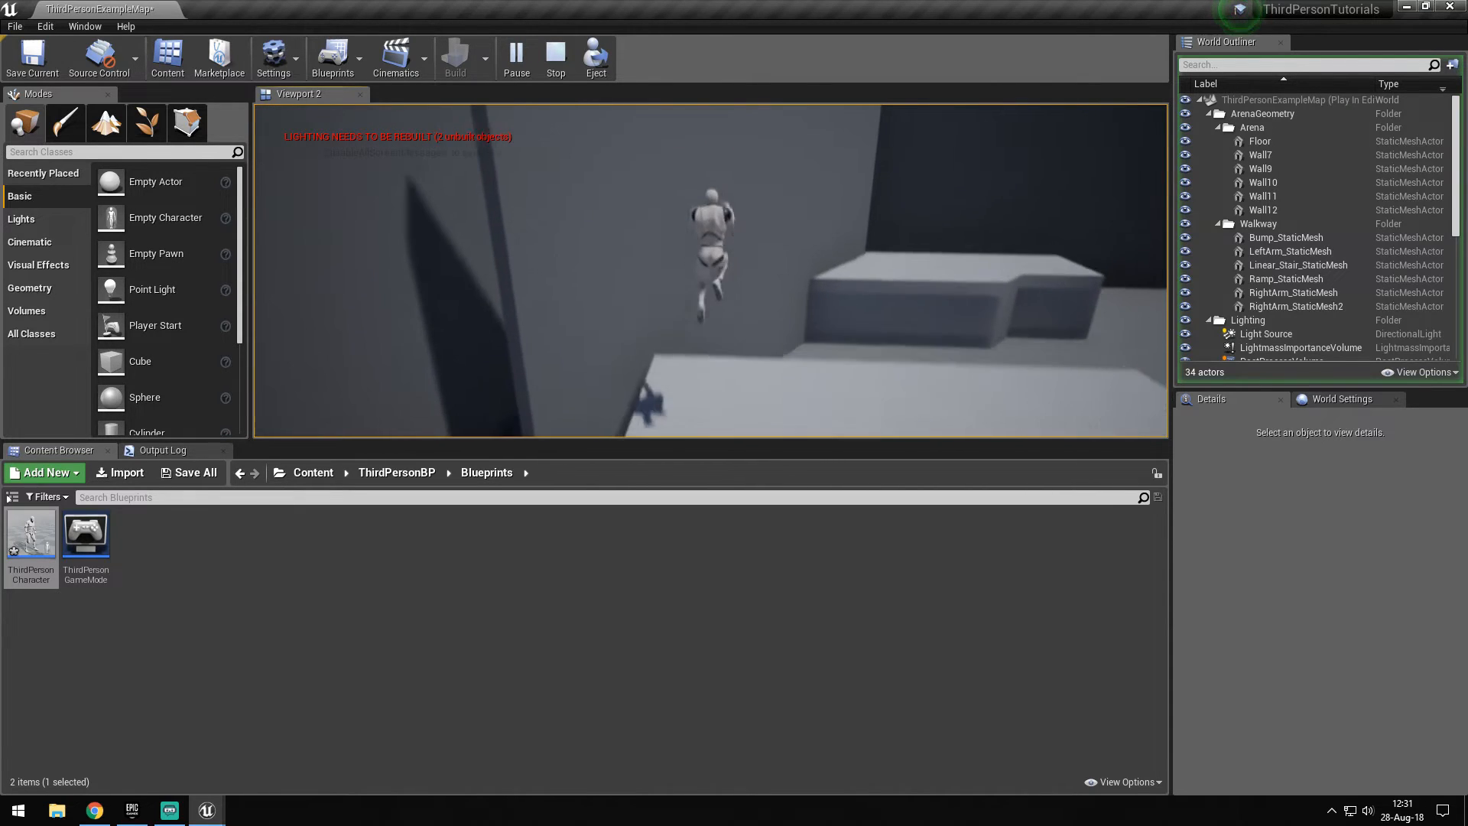
Keep climbing the stairs and jumping off the platform, then swing the camera to face the character
key(w)
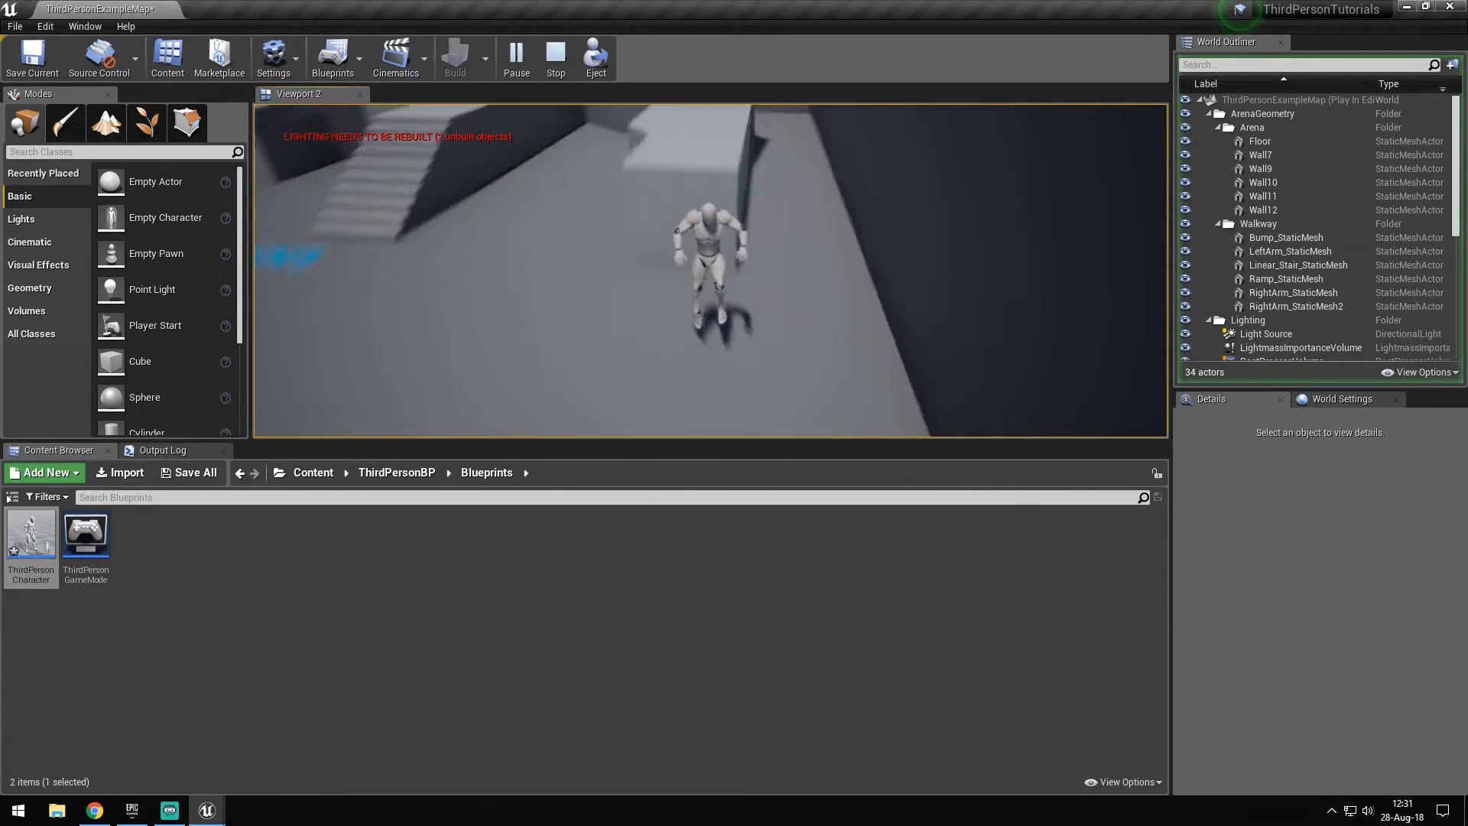
key(w)
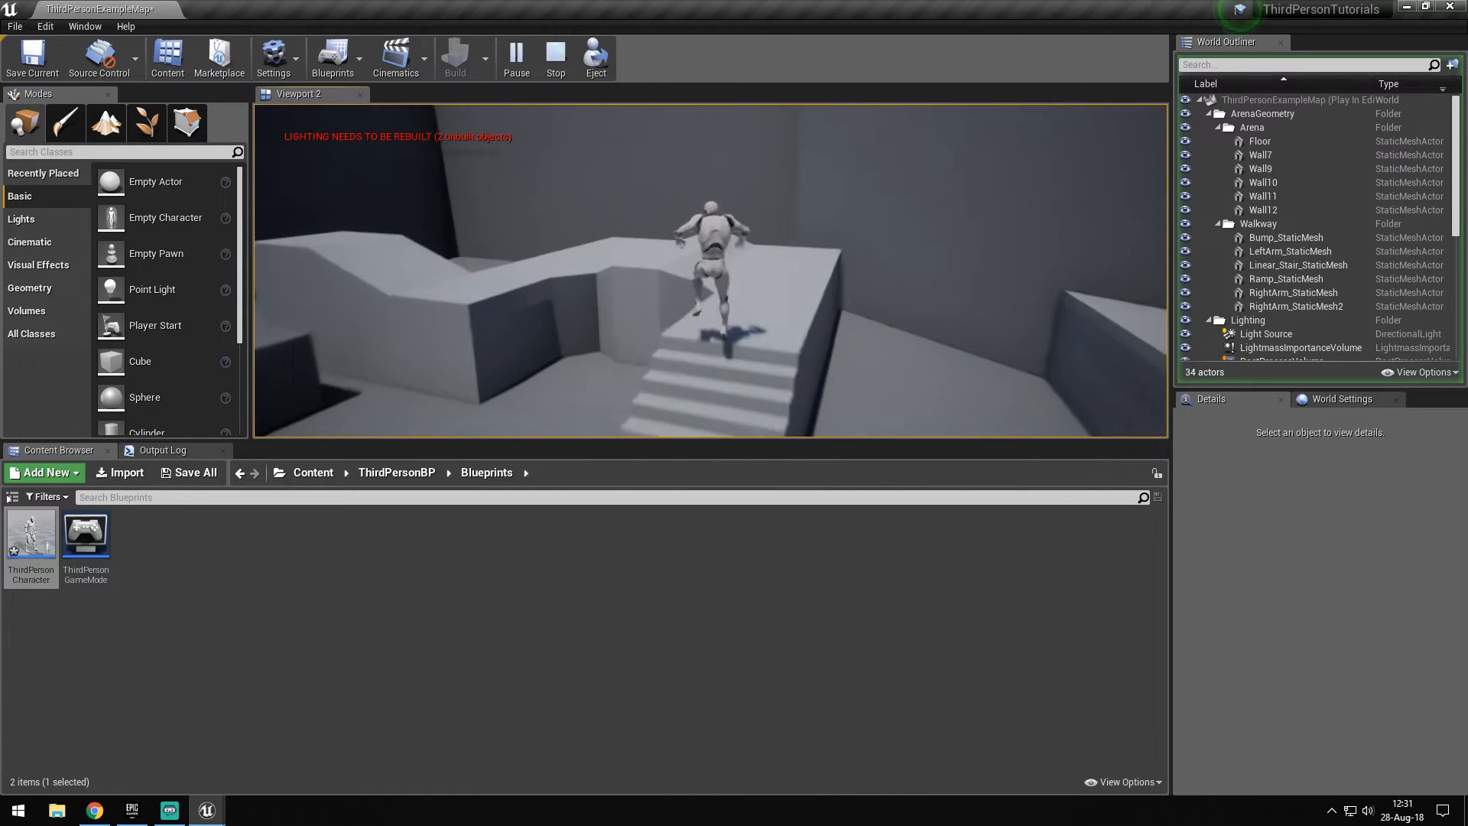
key(w)
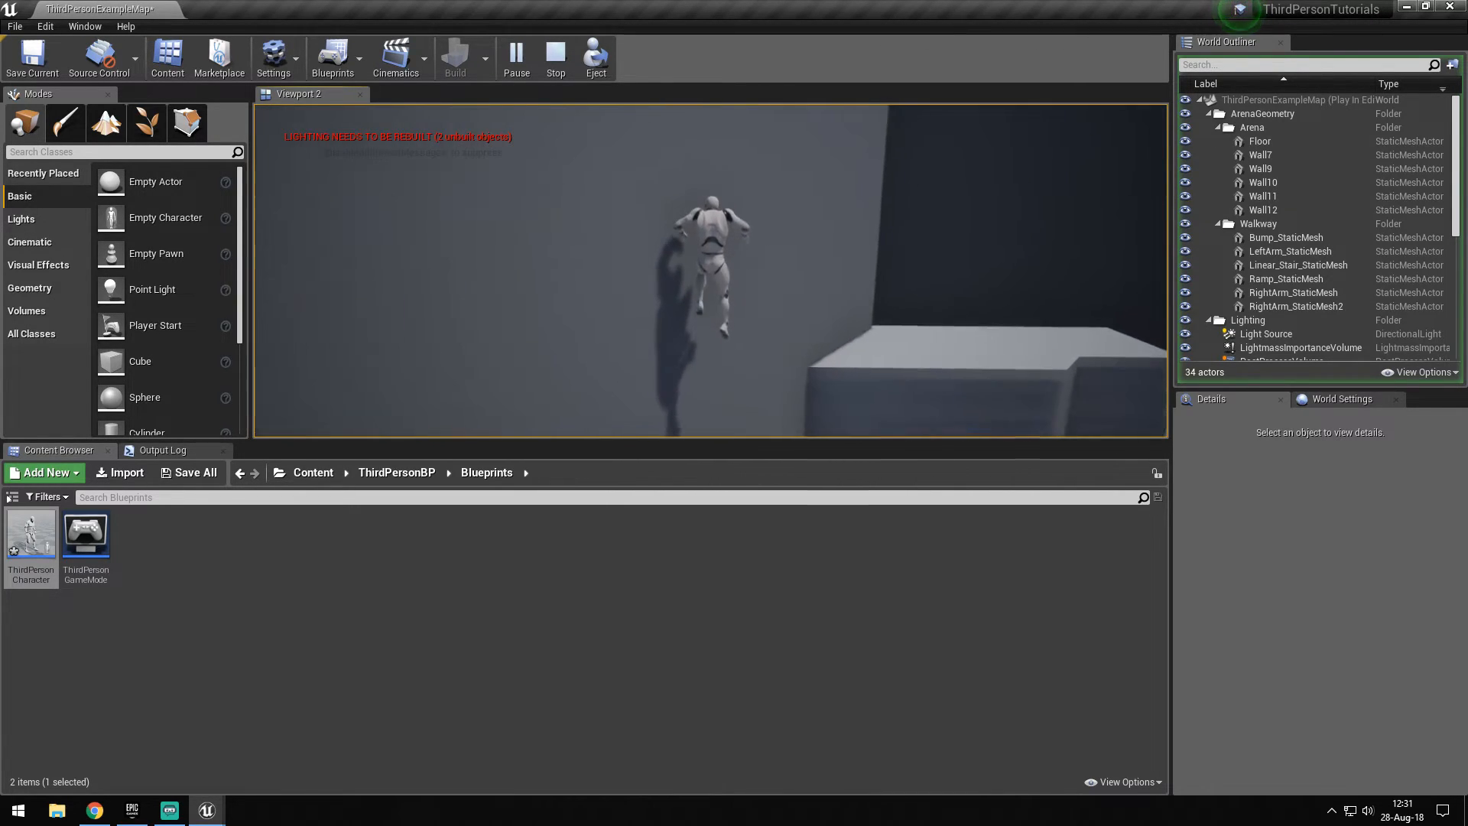
key(w)
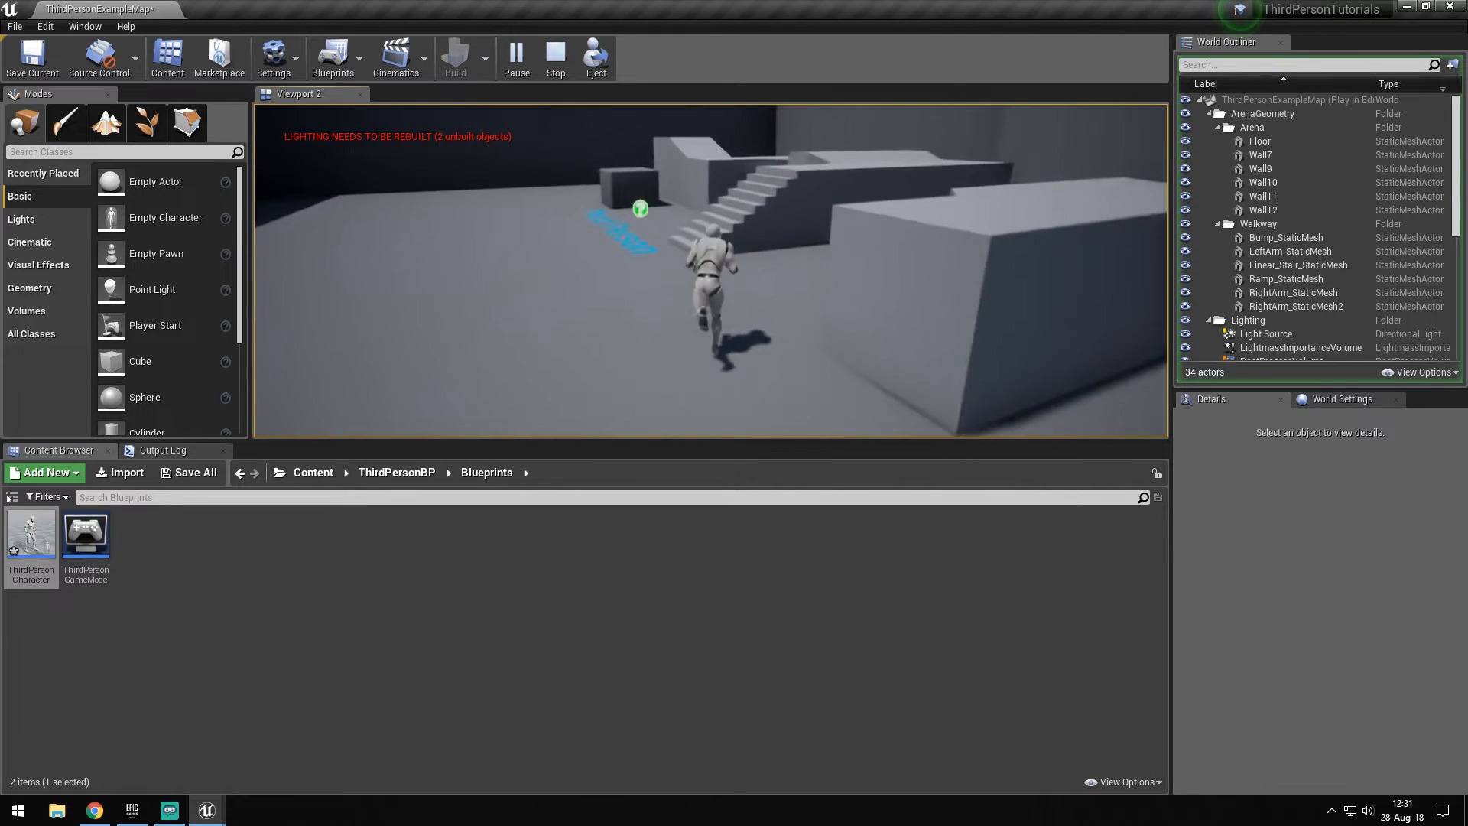
key(w)
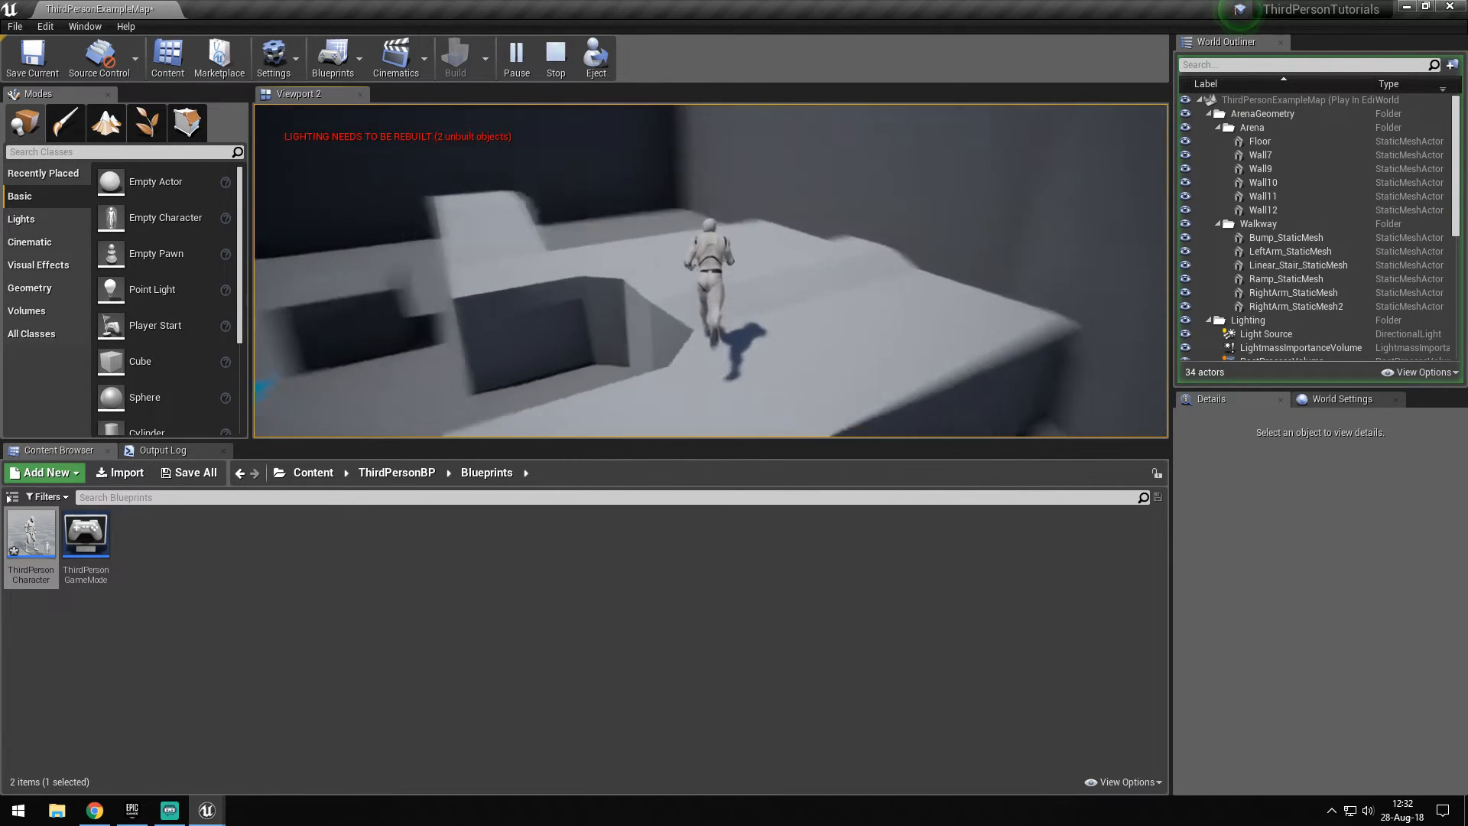
key(w)
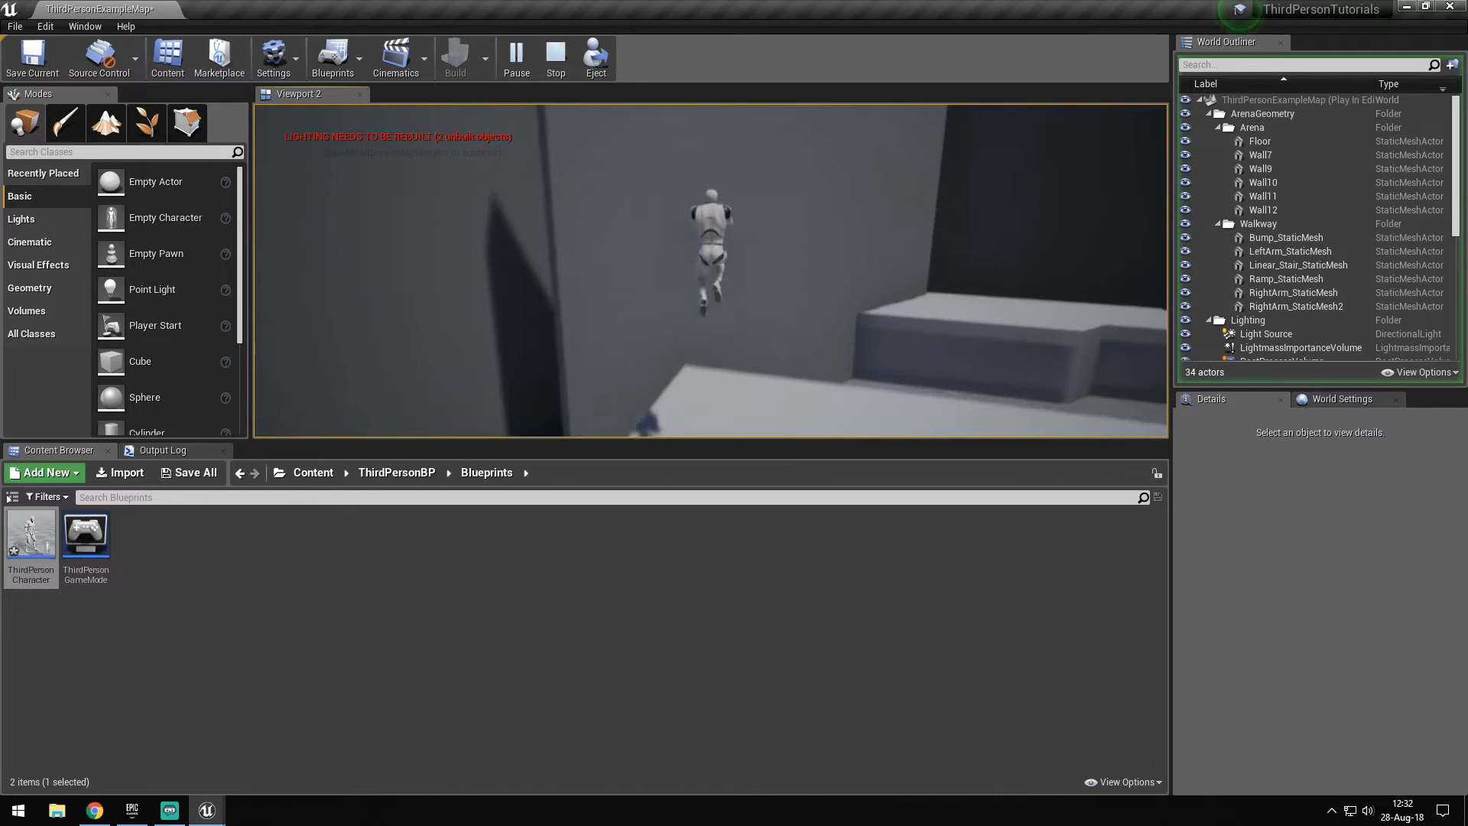
key(w)
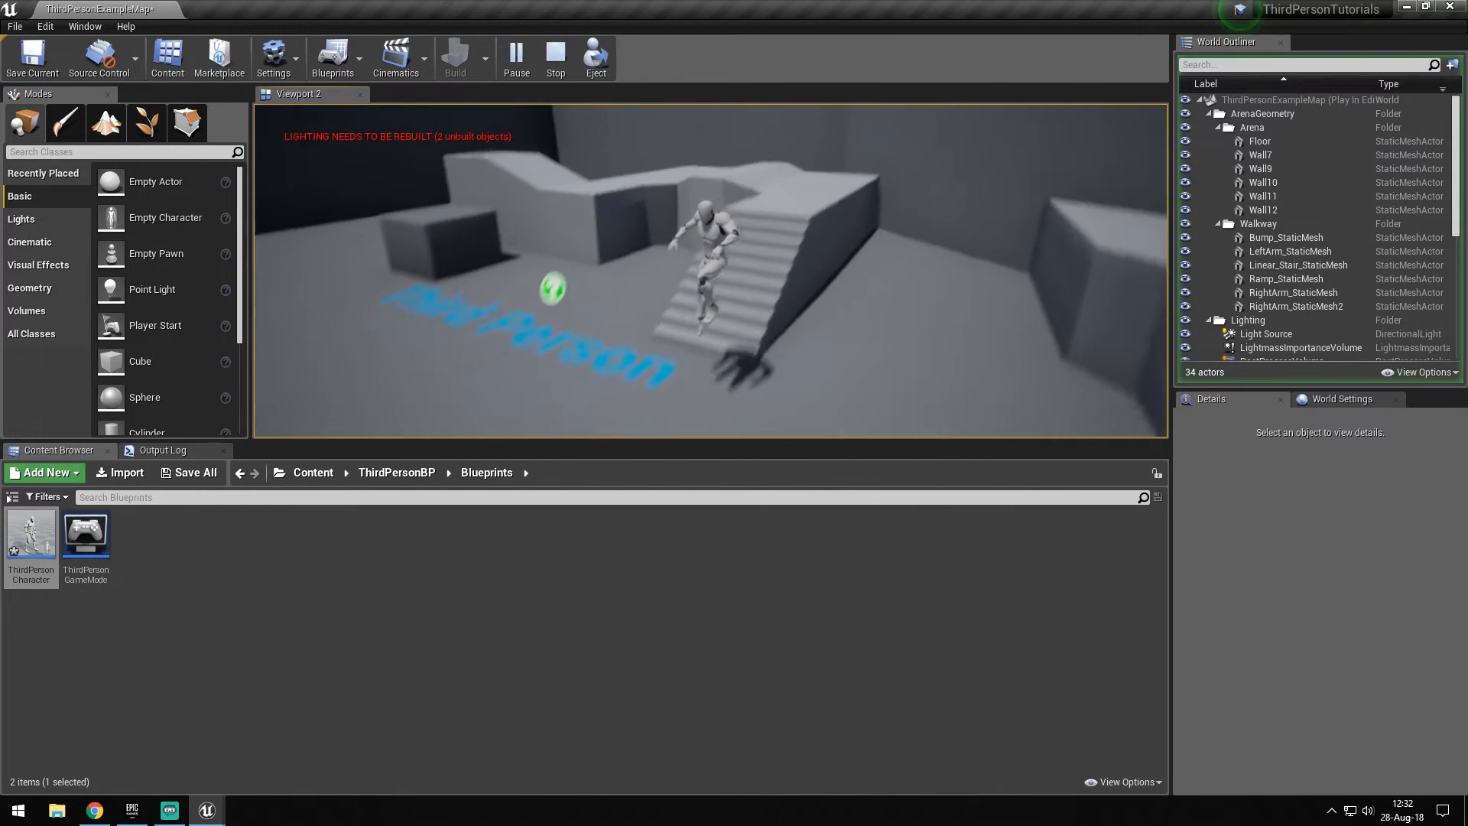
key(w)
key(space)
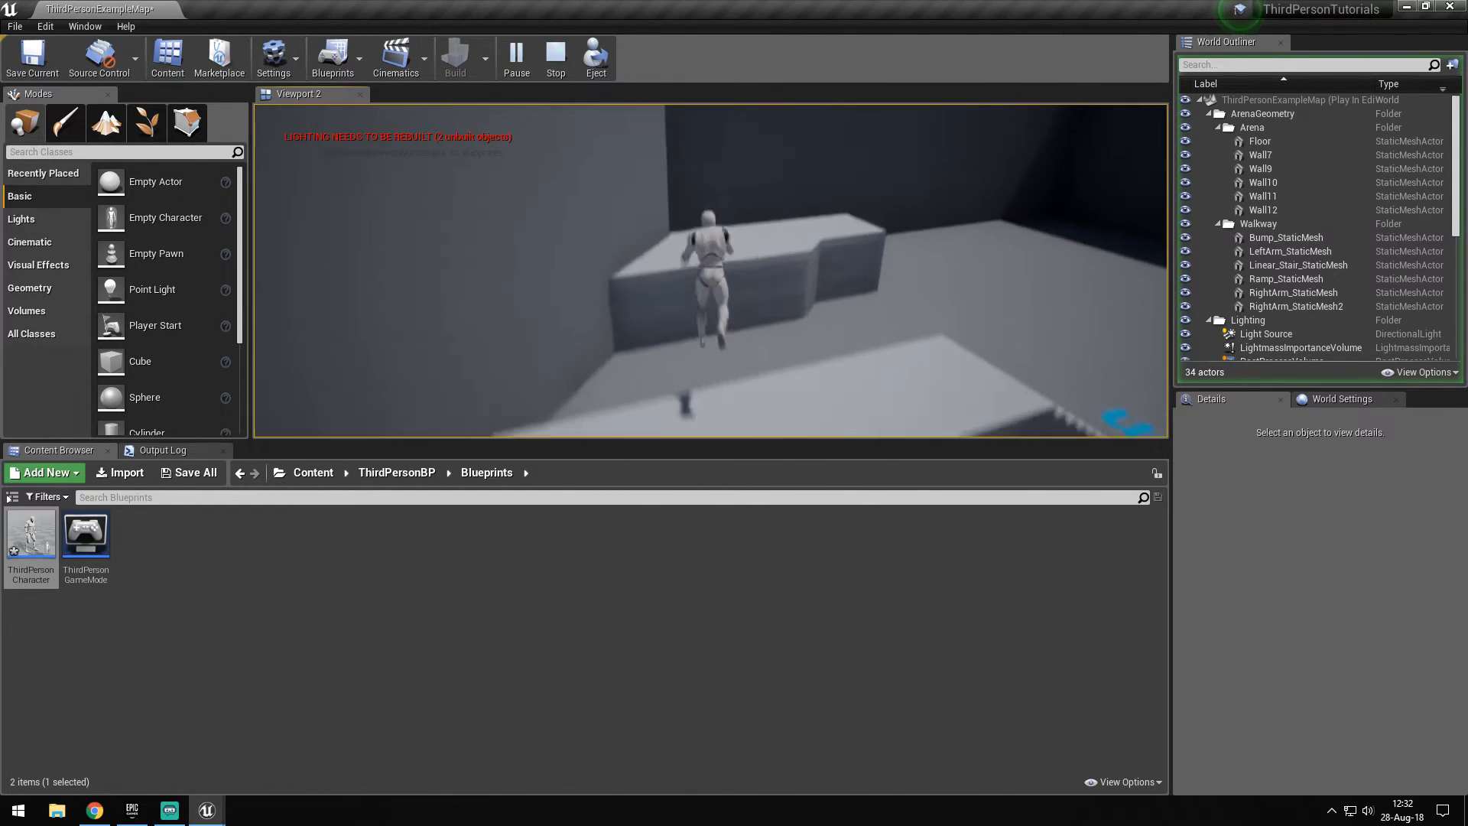
key(w)
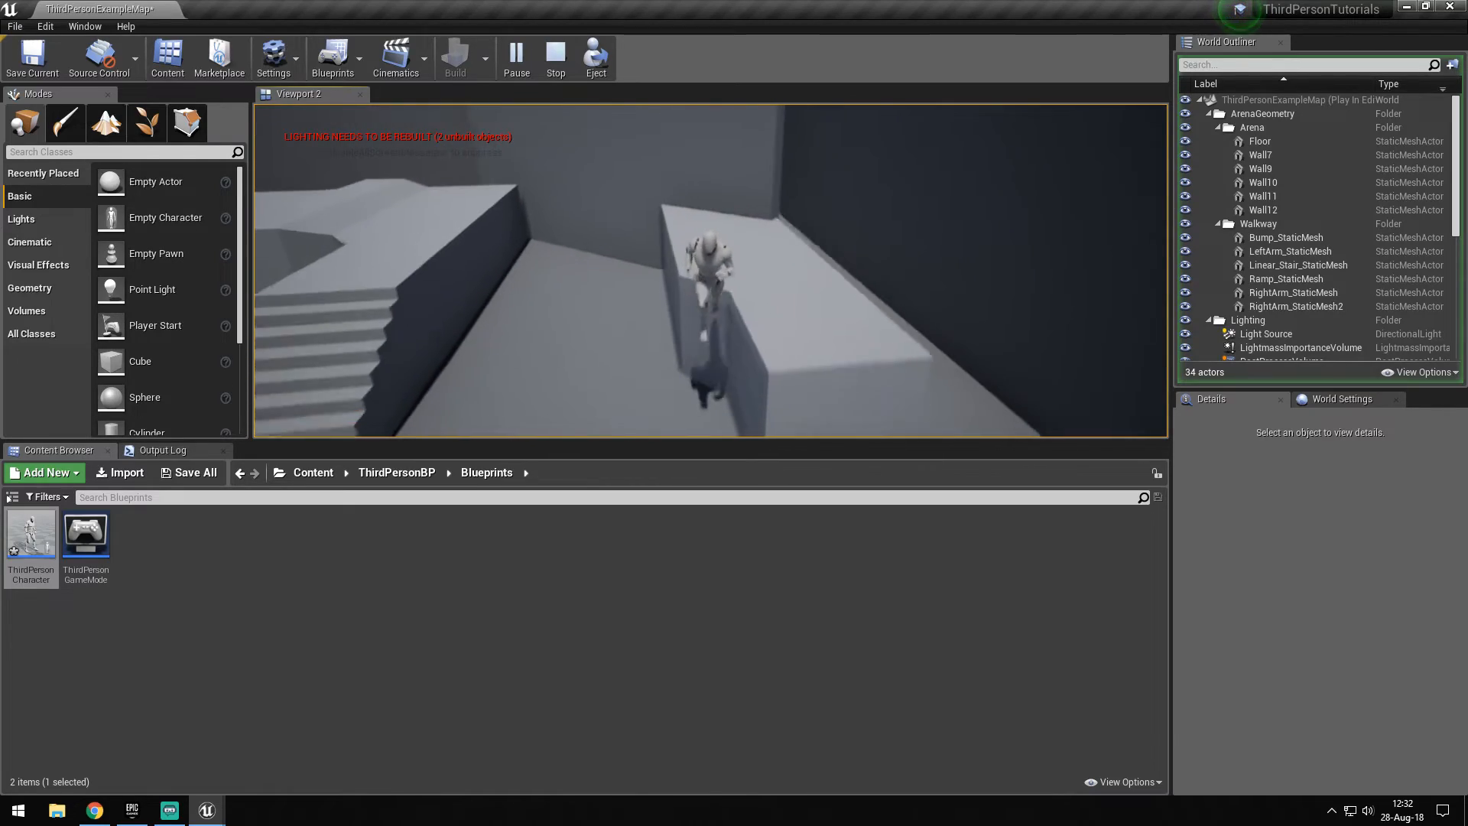
drag(711, 276, 803, 276)
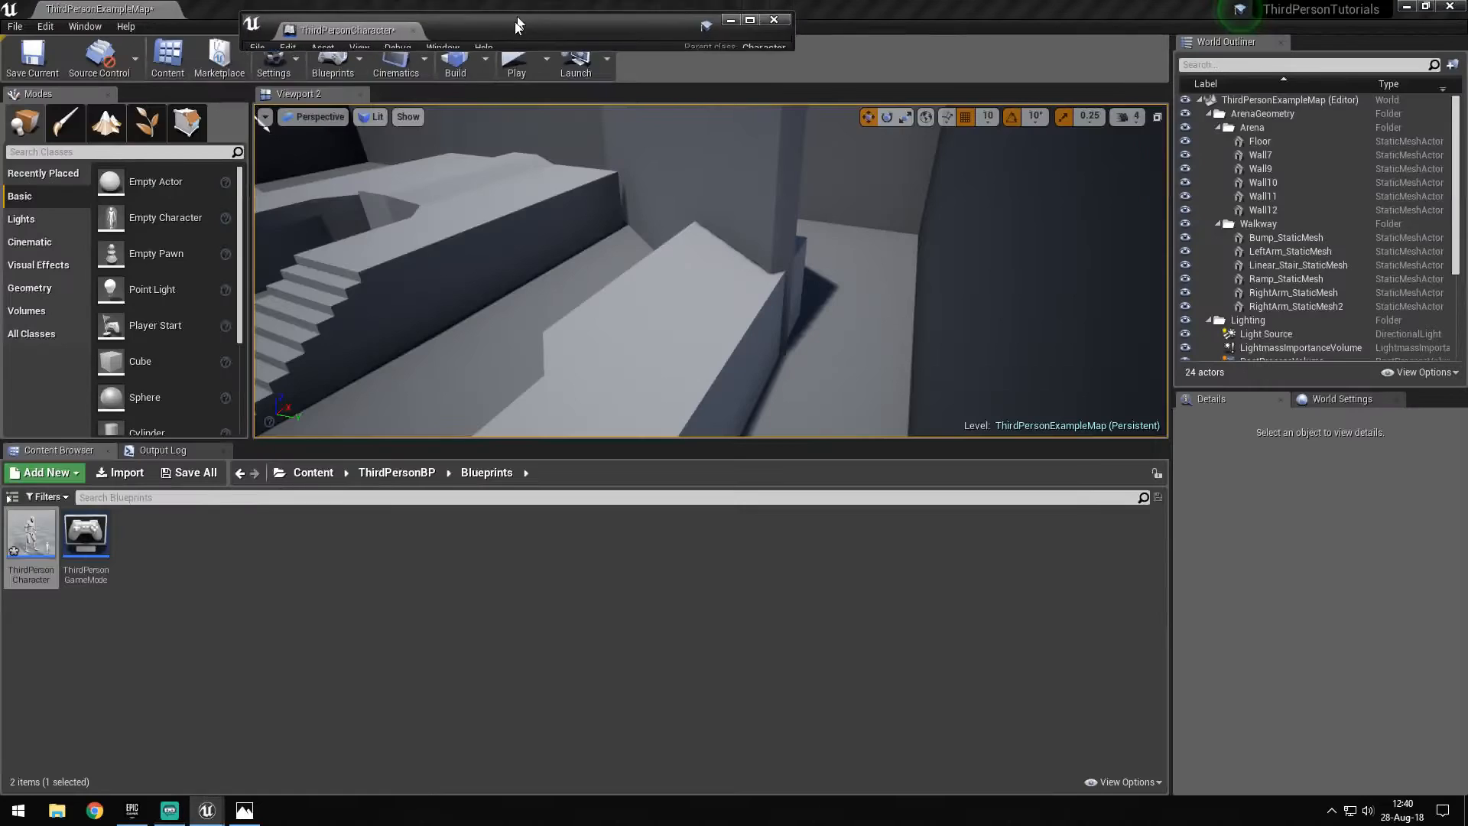
Start Play-in-Editor and run the character up the stairs and across the walkway platforms
drag(518, 25, 436, 225)
click(516, 57)
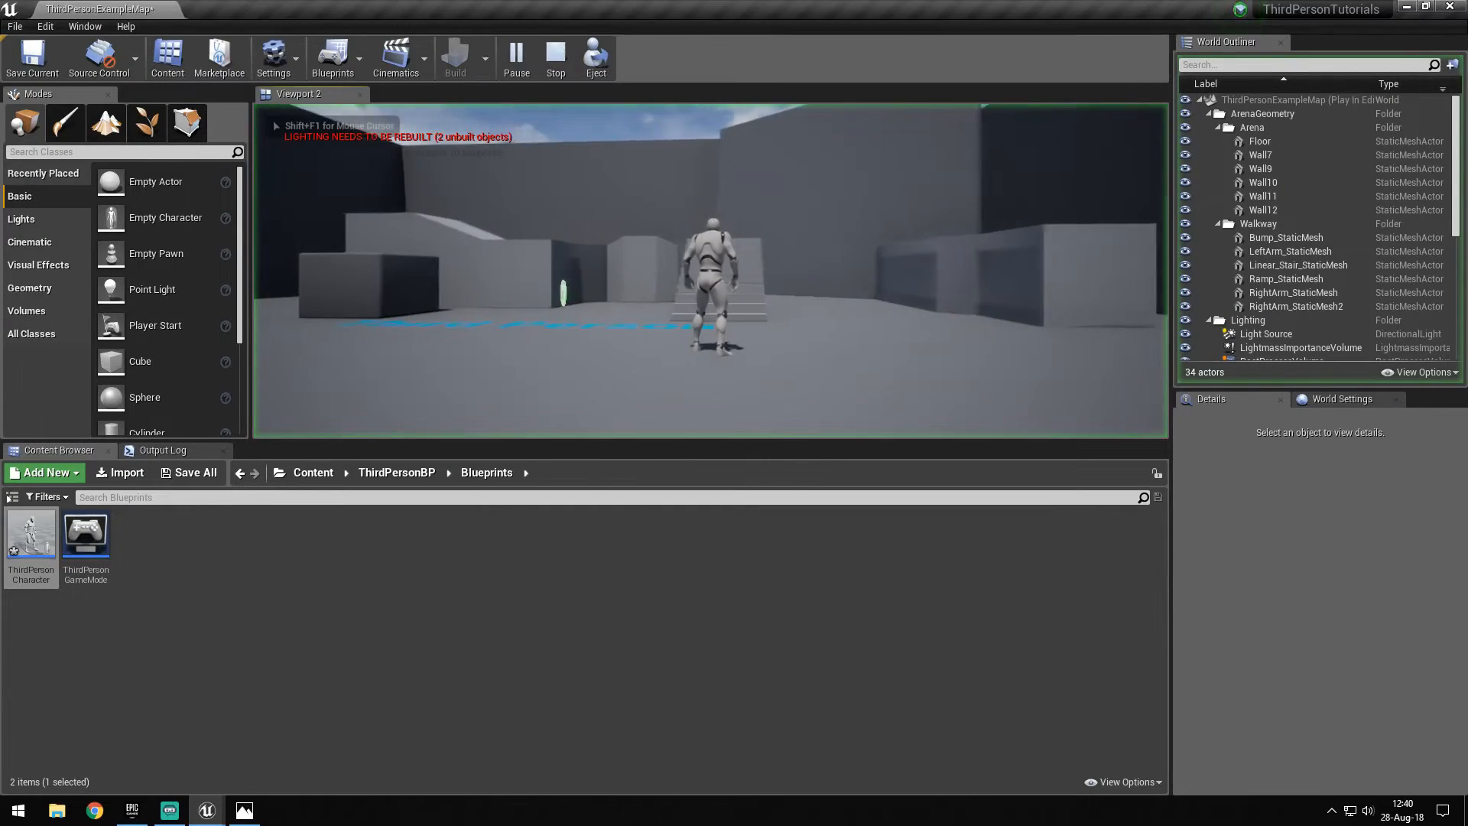
key(w)
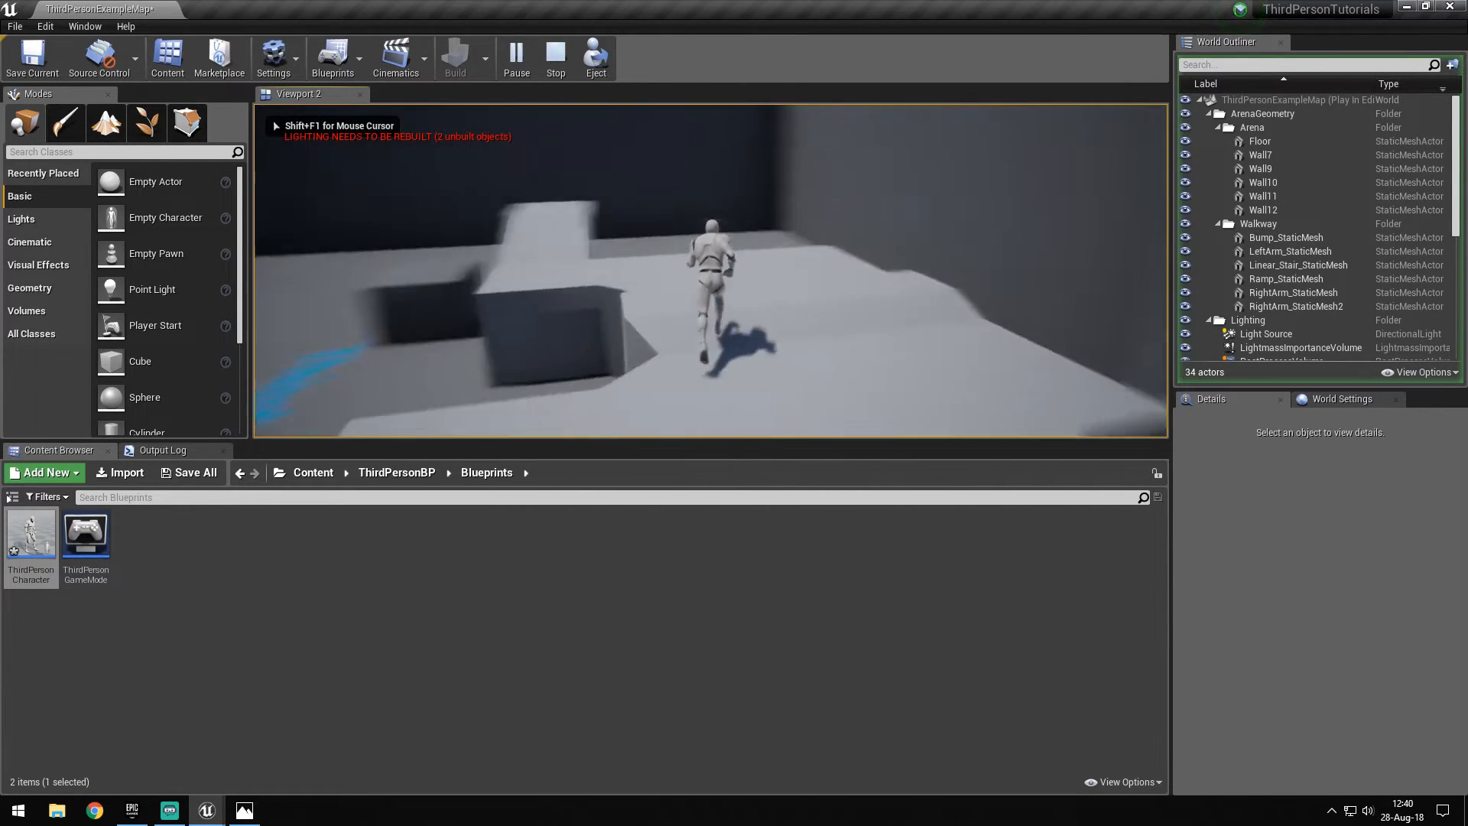
key(w)
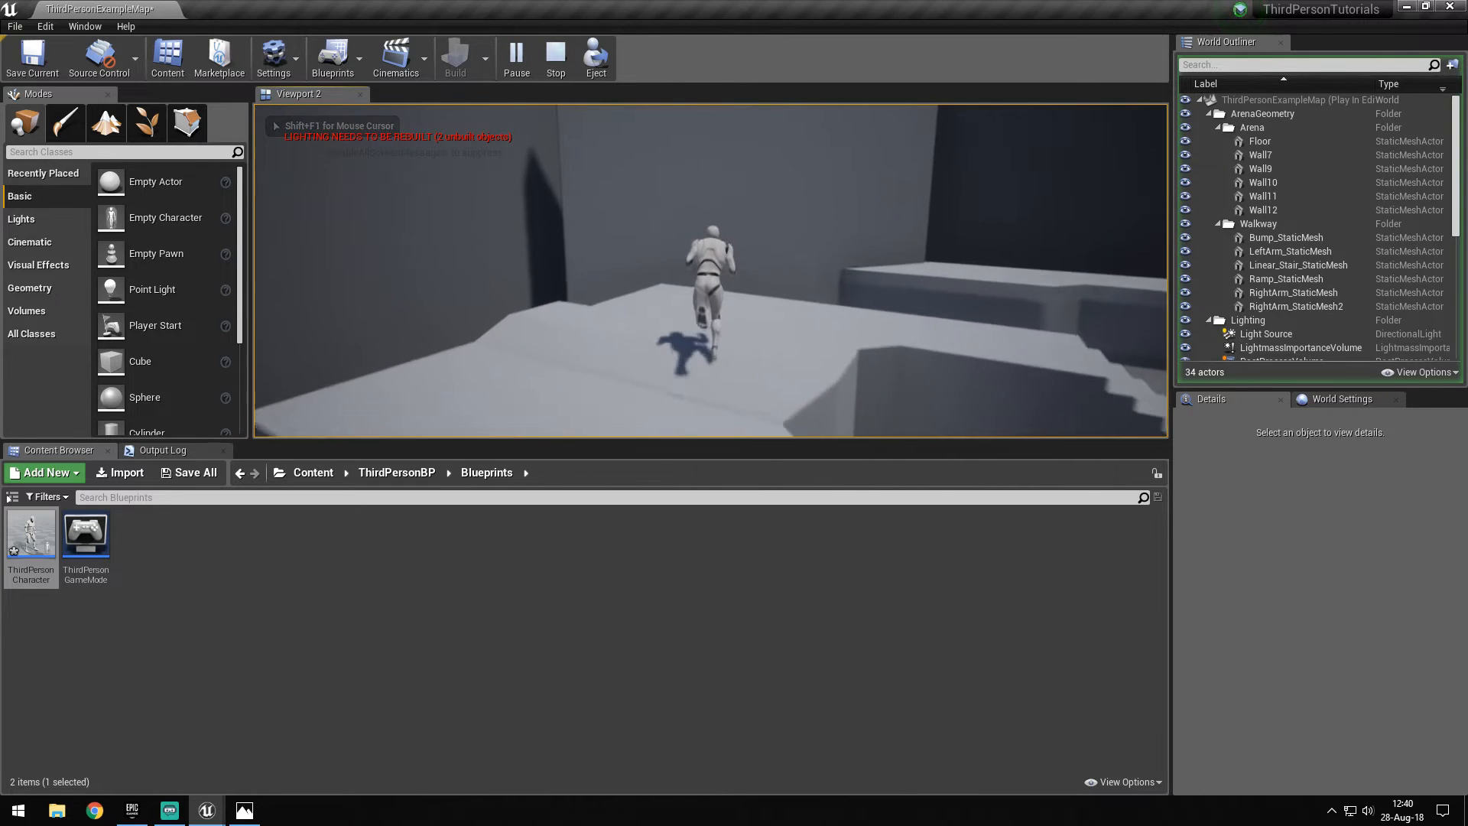
key(w)
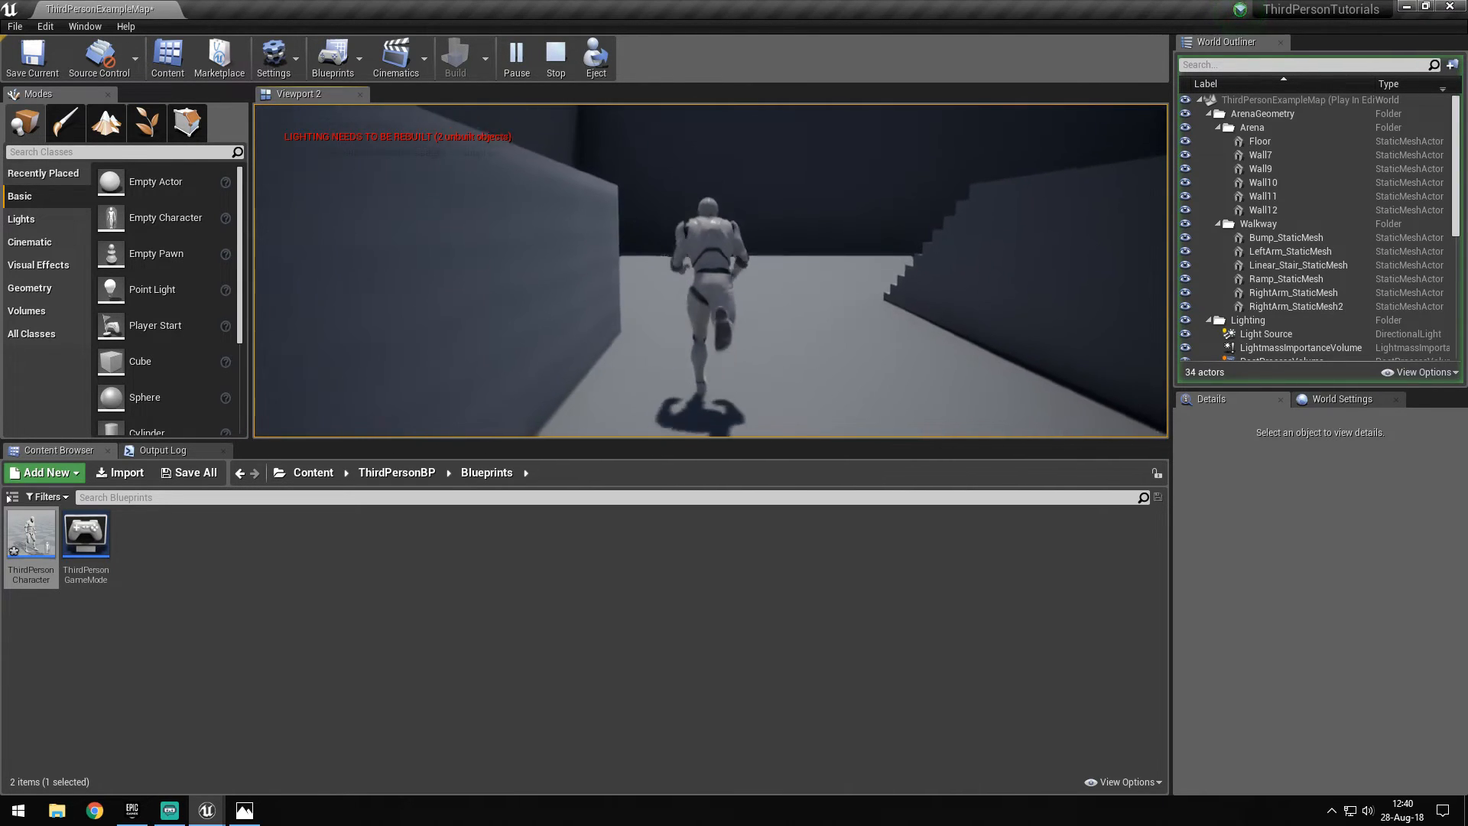
key(w)
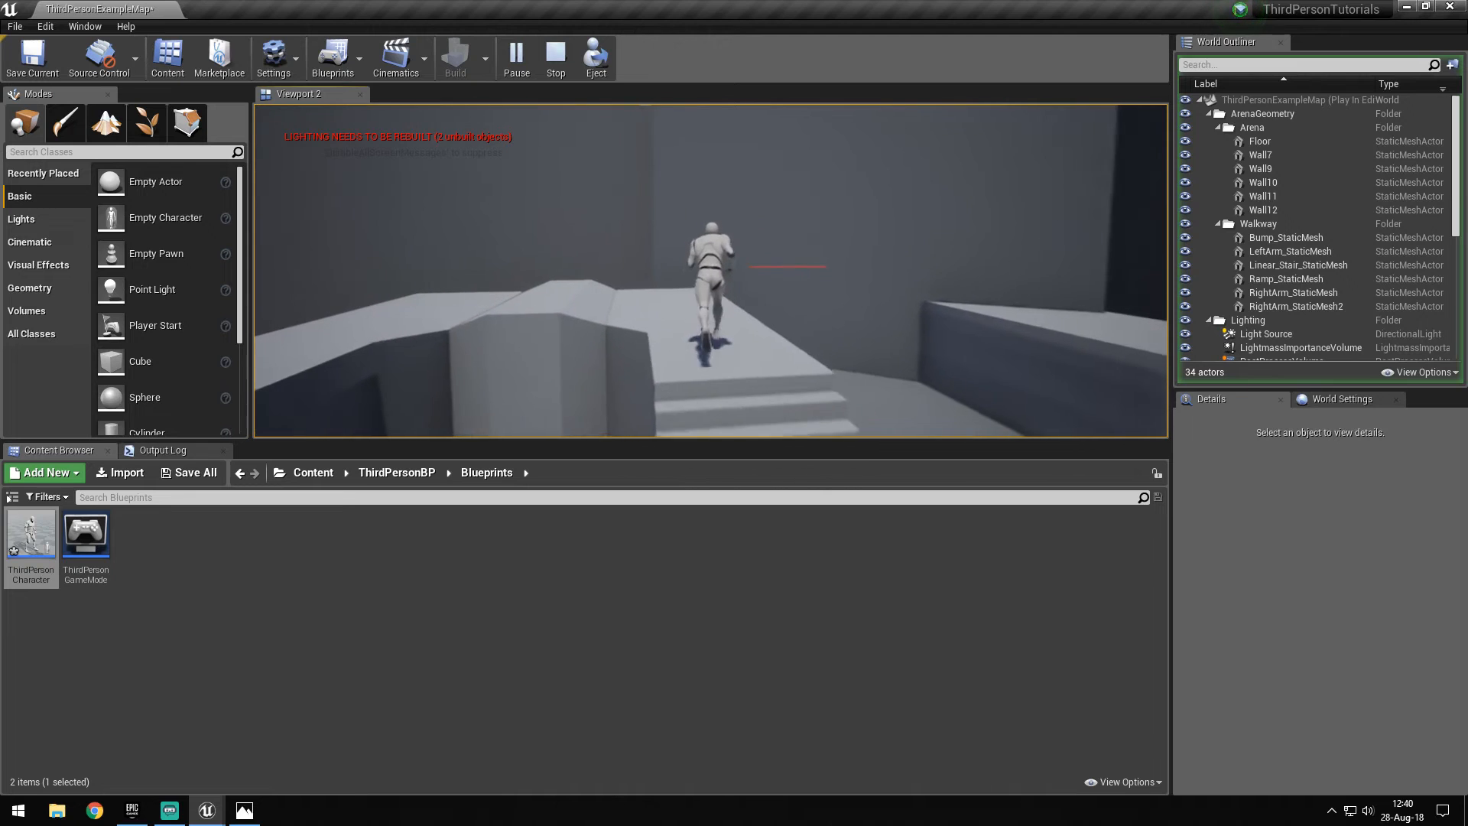
key(w)
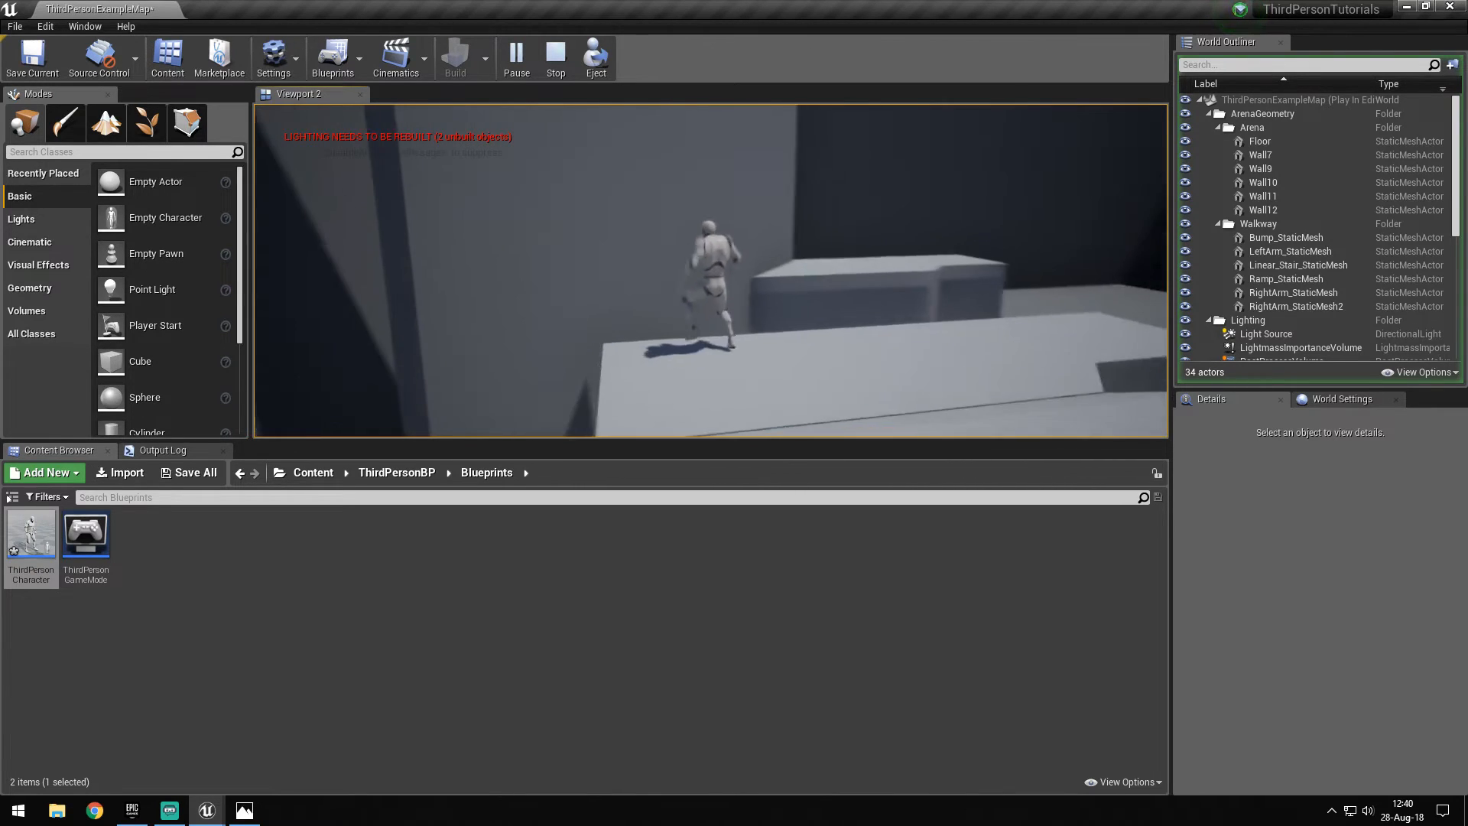
key(space)
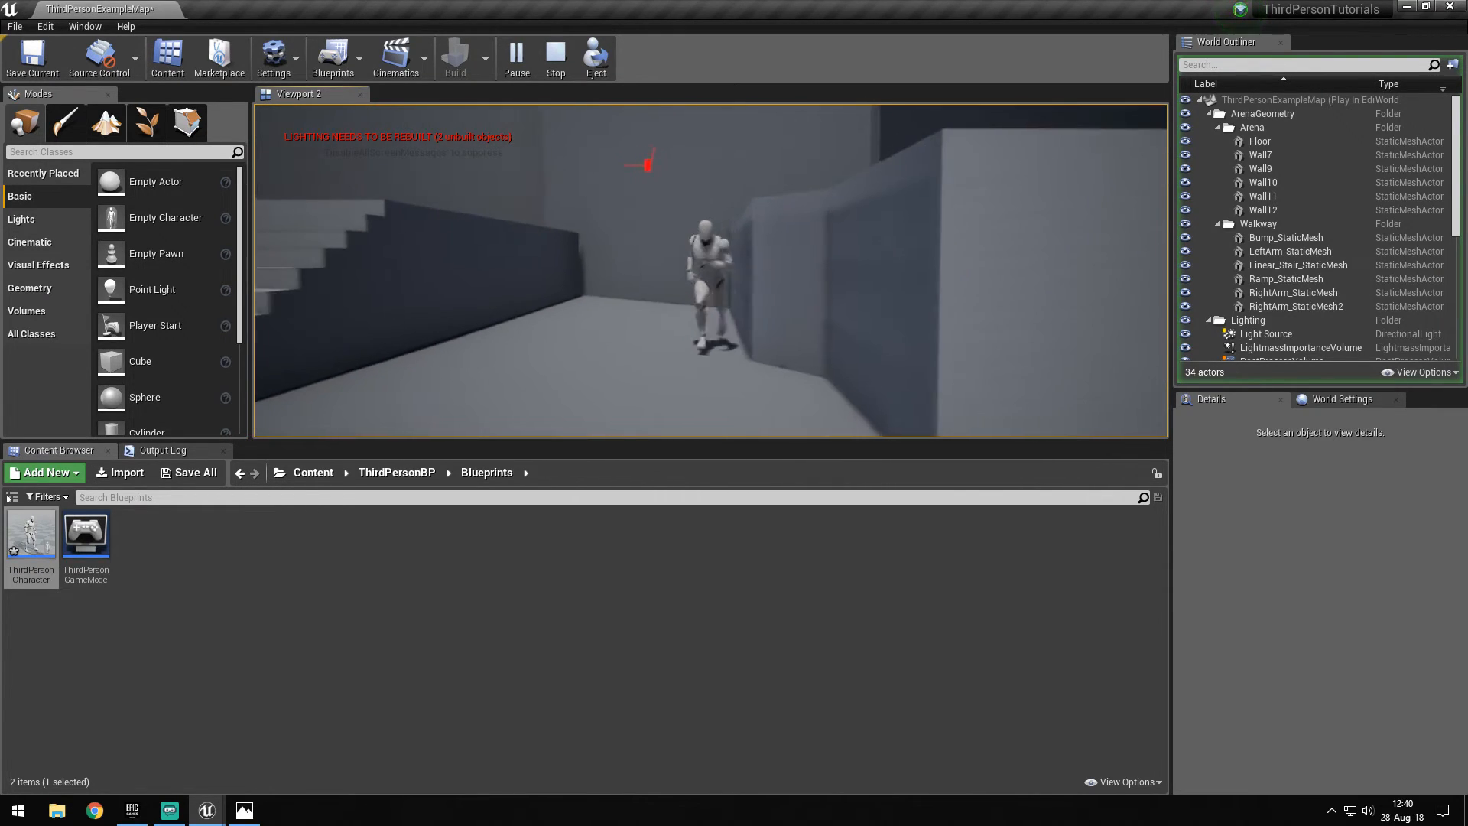
key(w)
key(w)
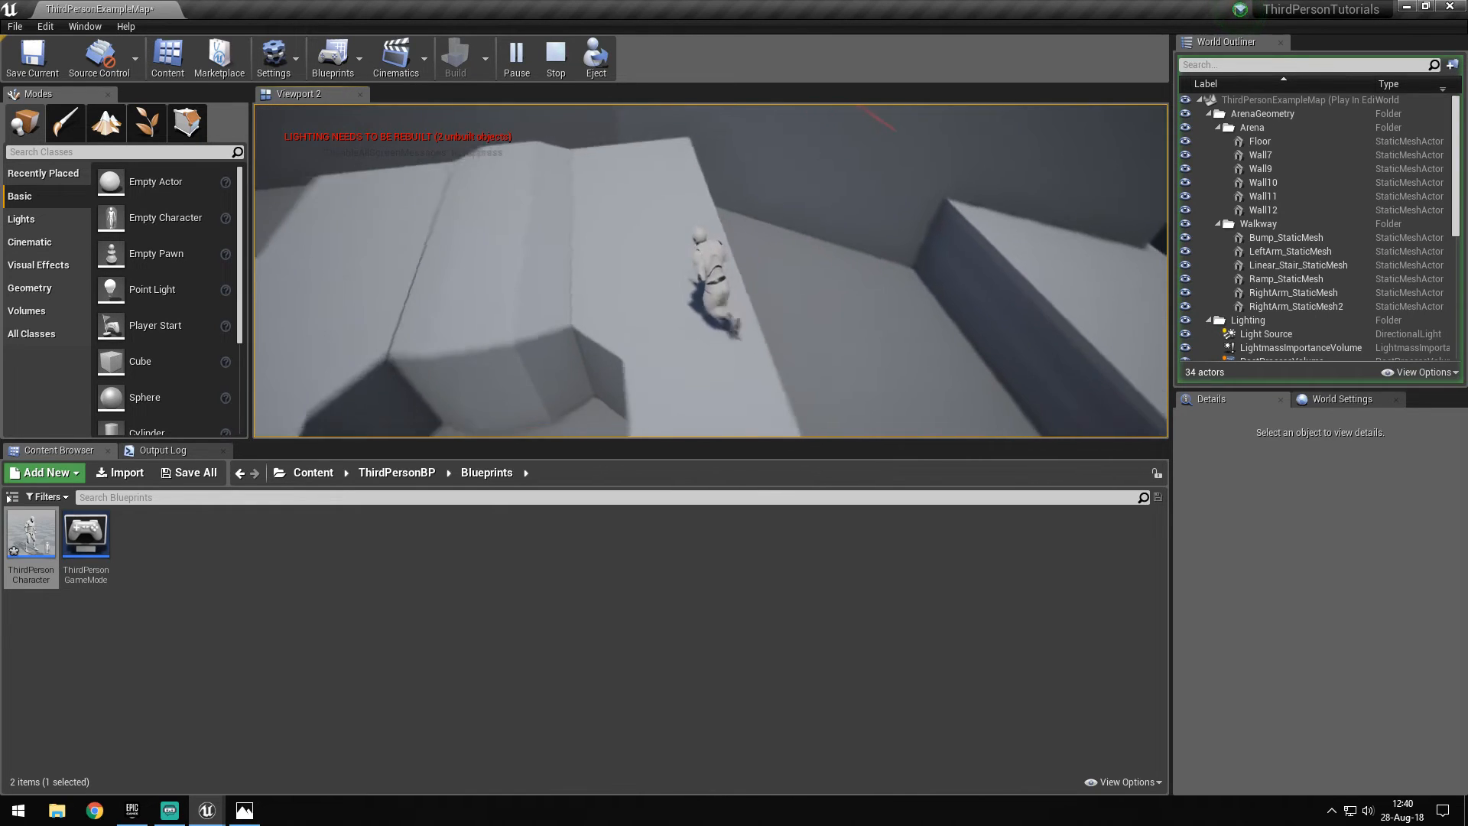
key(space)
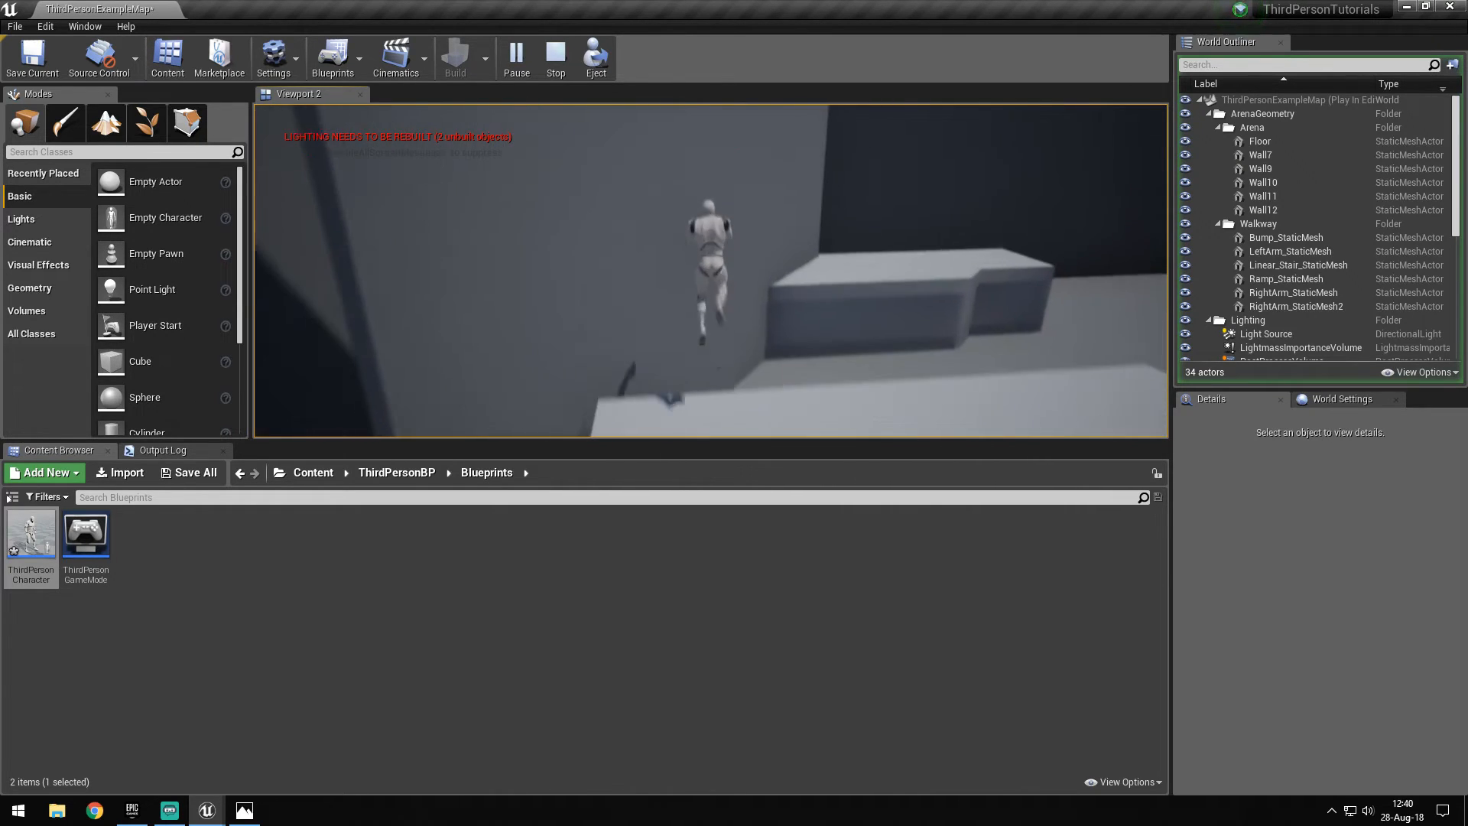
key(w)
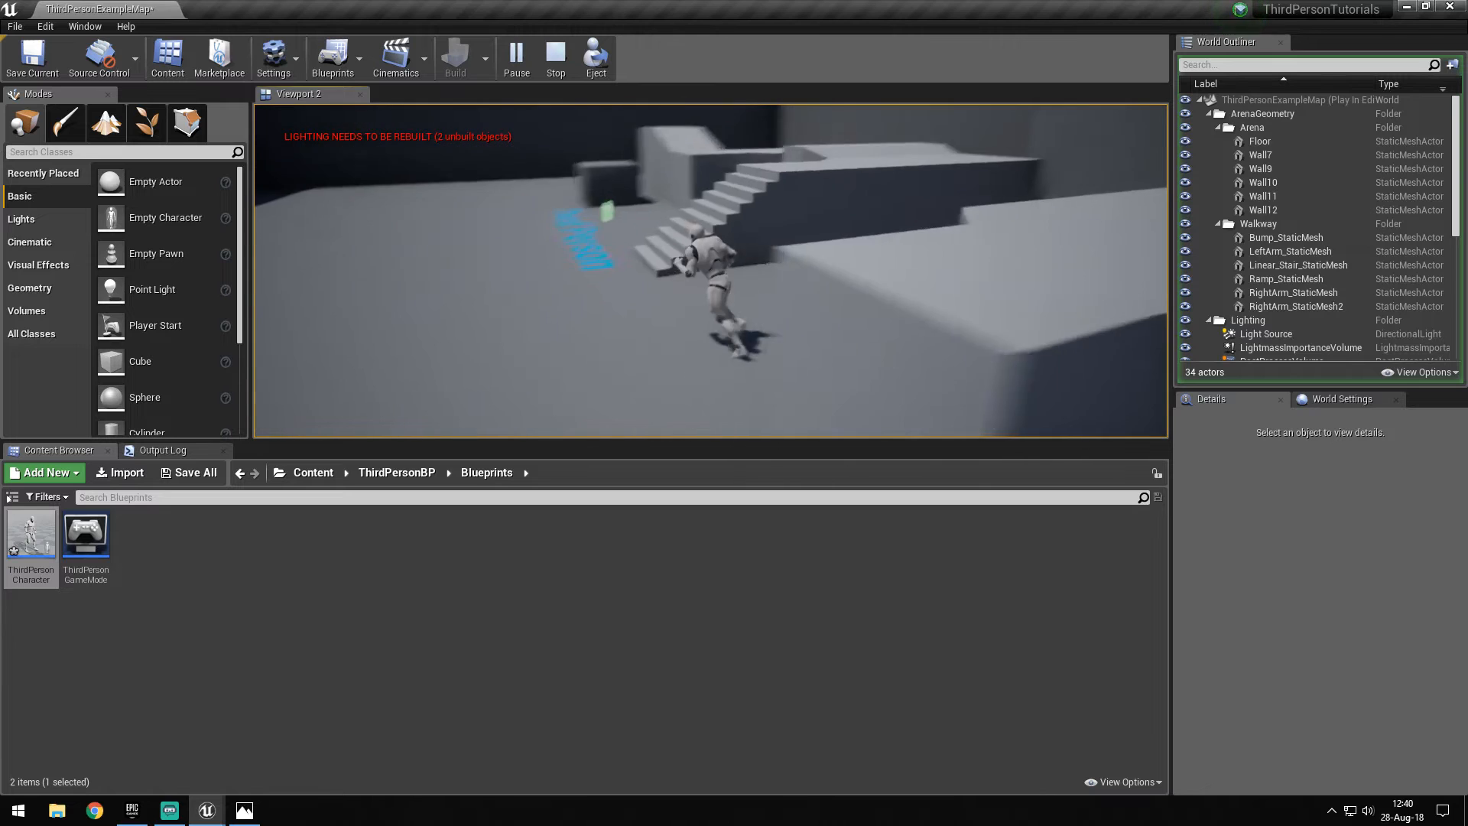
key(w)
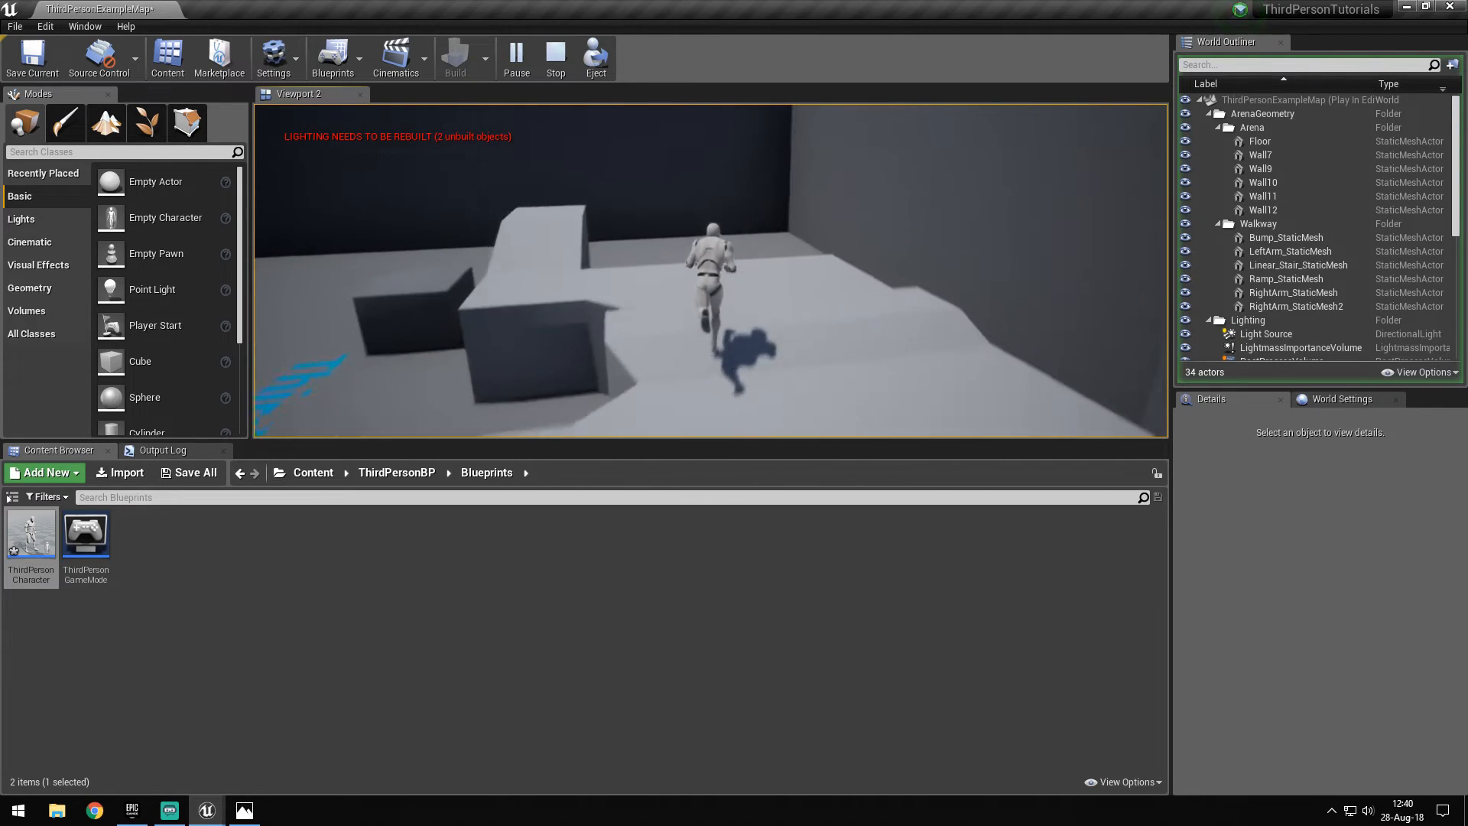
Wall-jump off the wall, then loop back over the stairs and platforms toward the wall again
key(space)
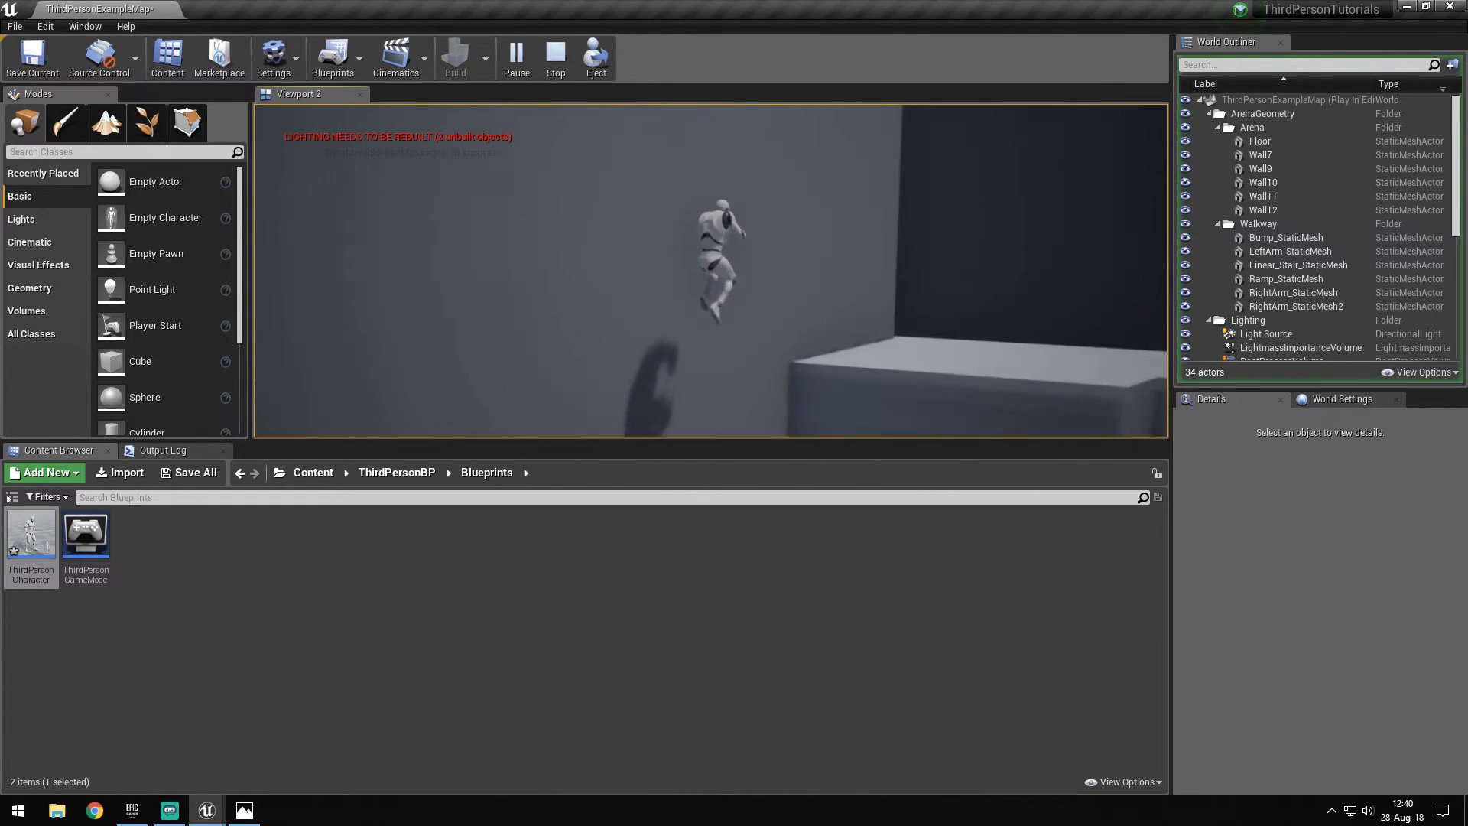
key(w)
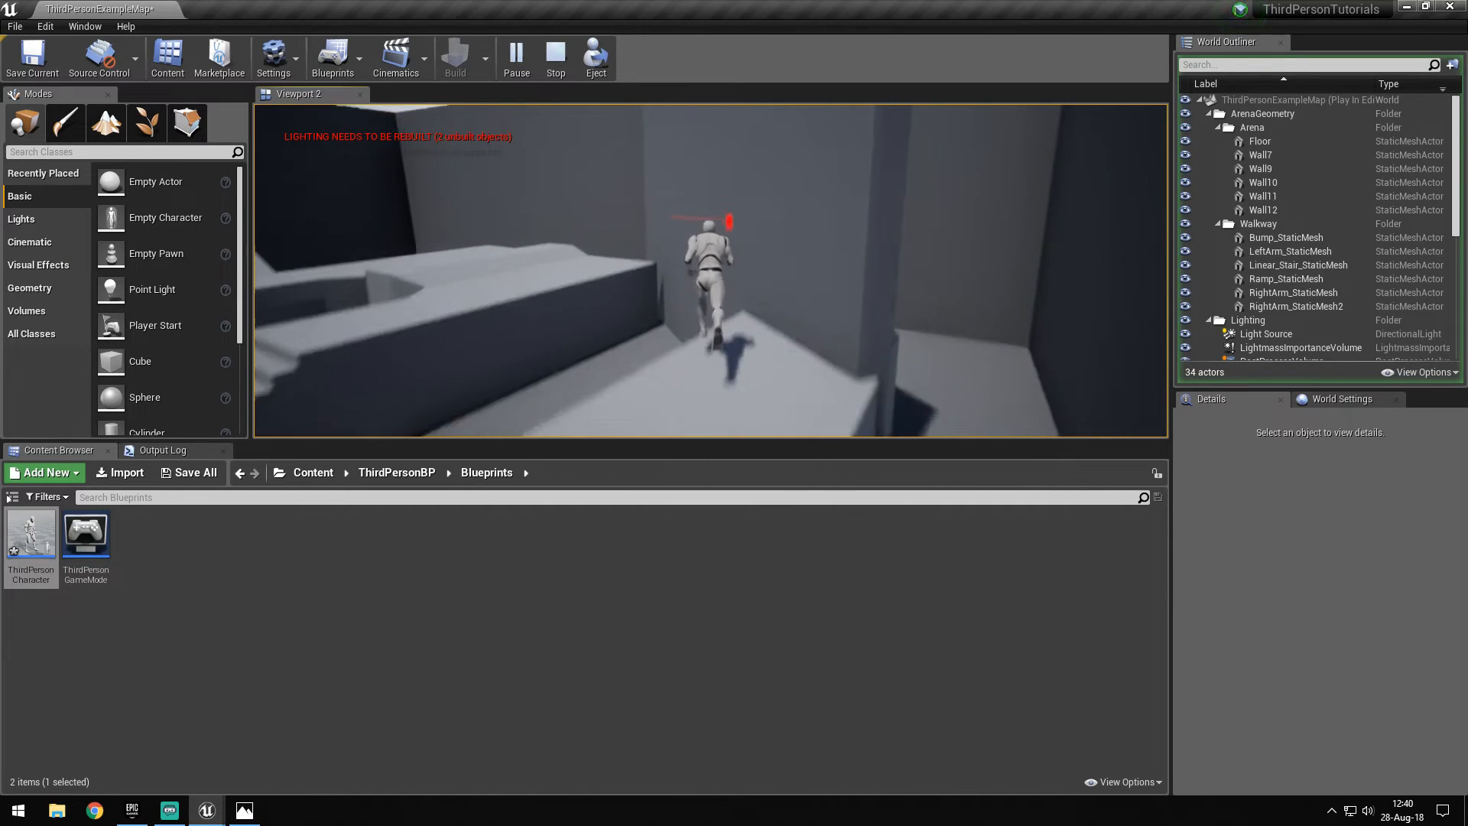
key(space)
key(w)
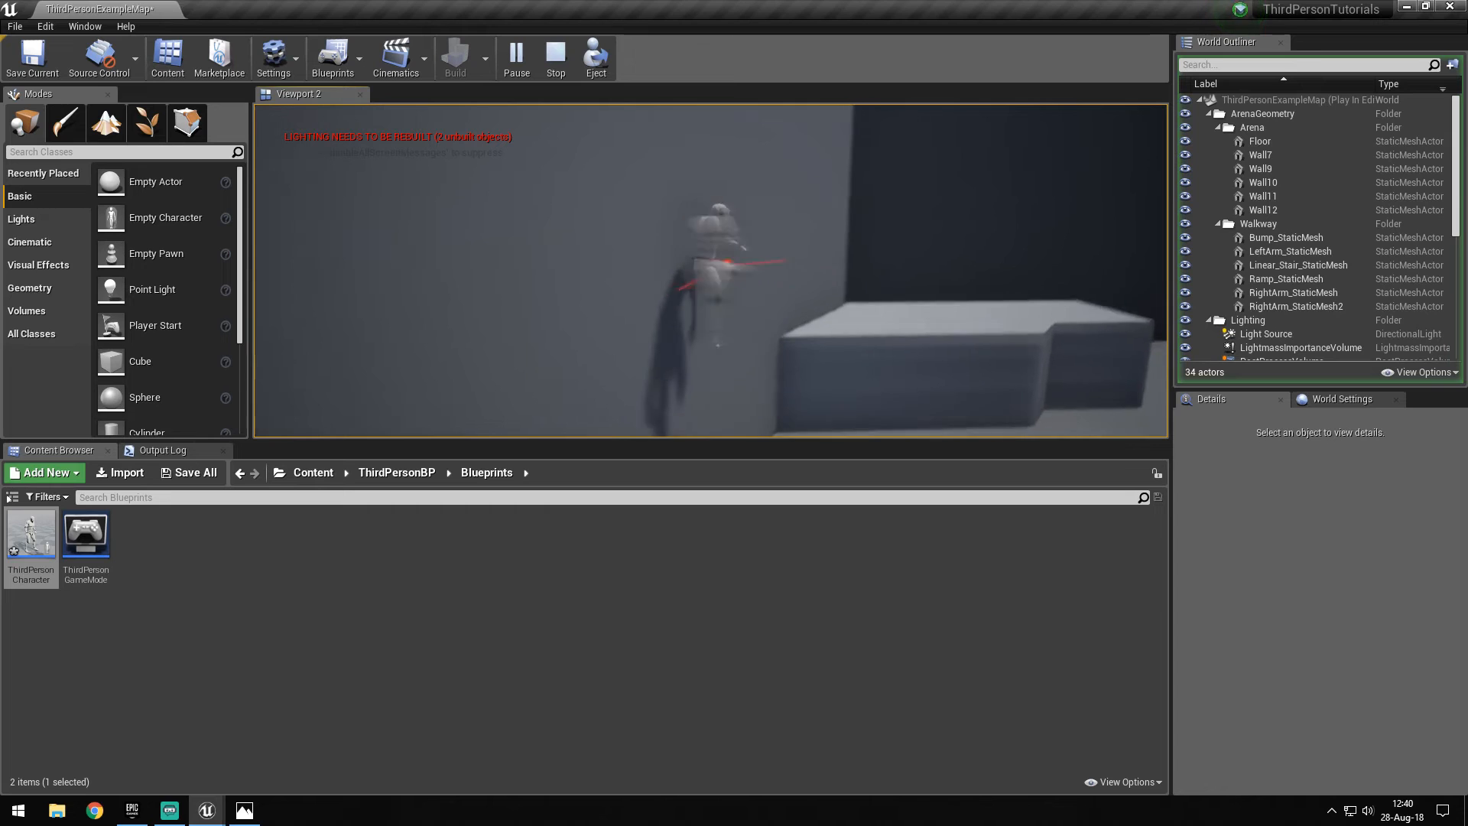
key(w)
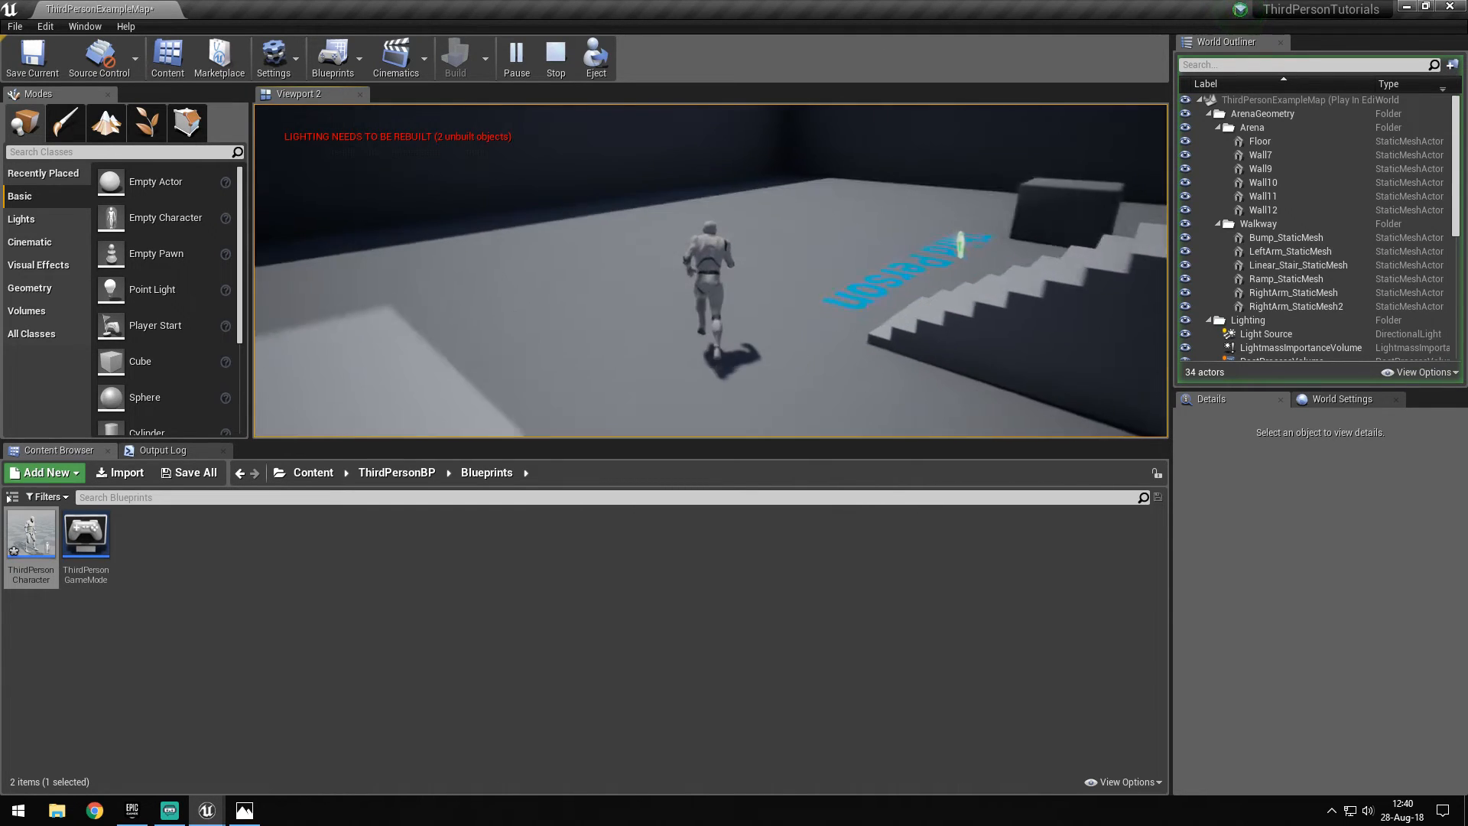
key(w)
key(w)
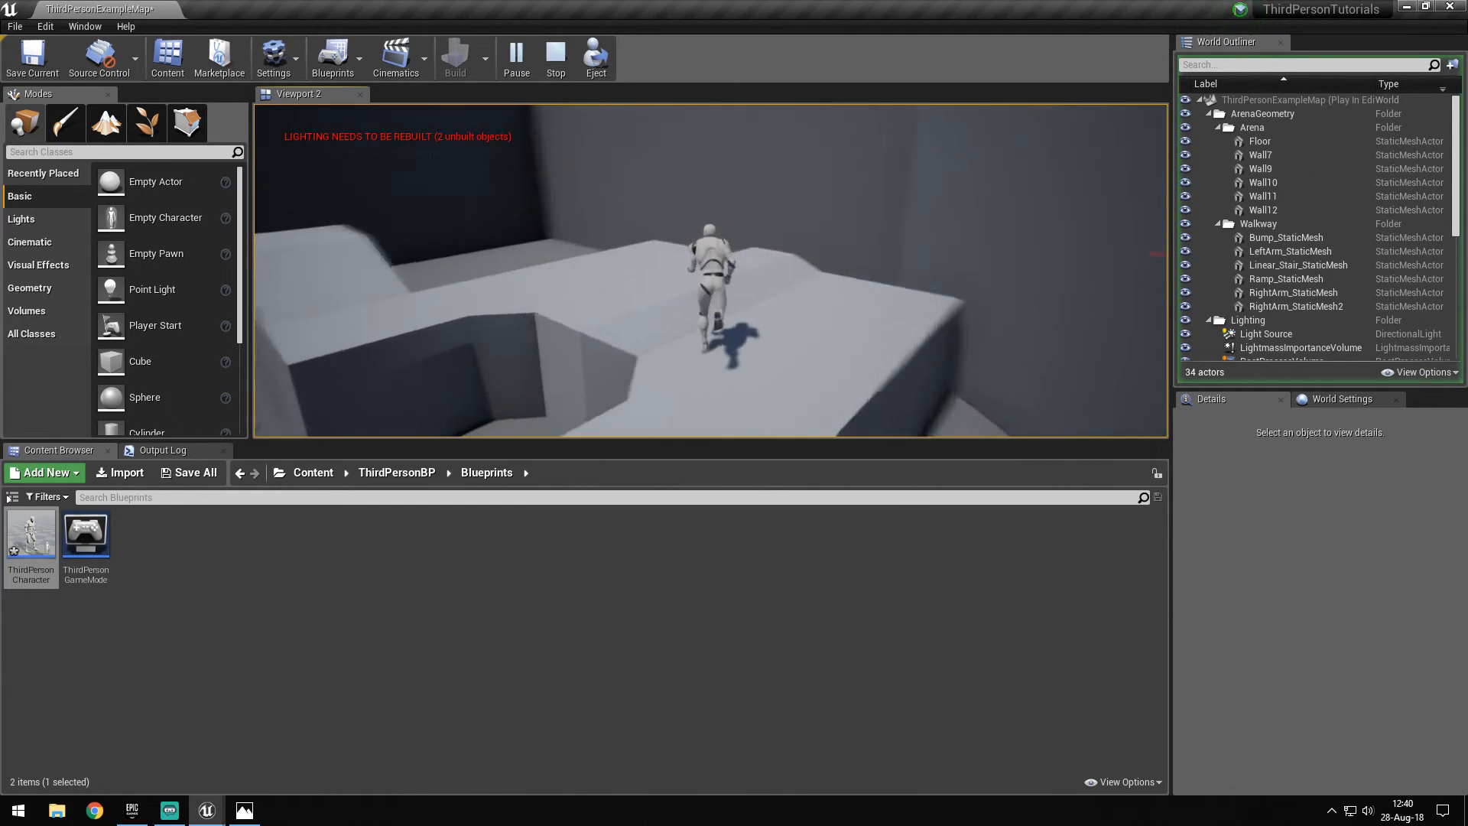
key(w)
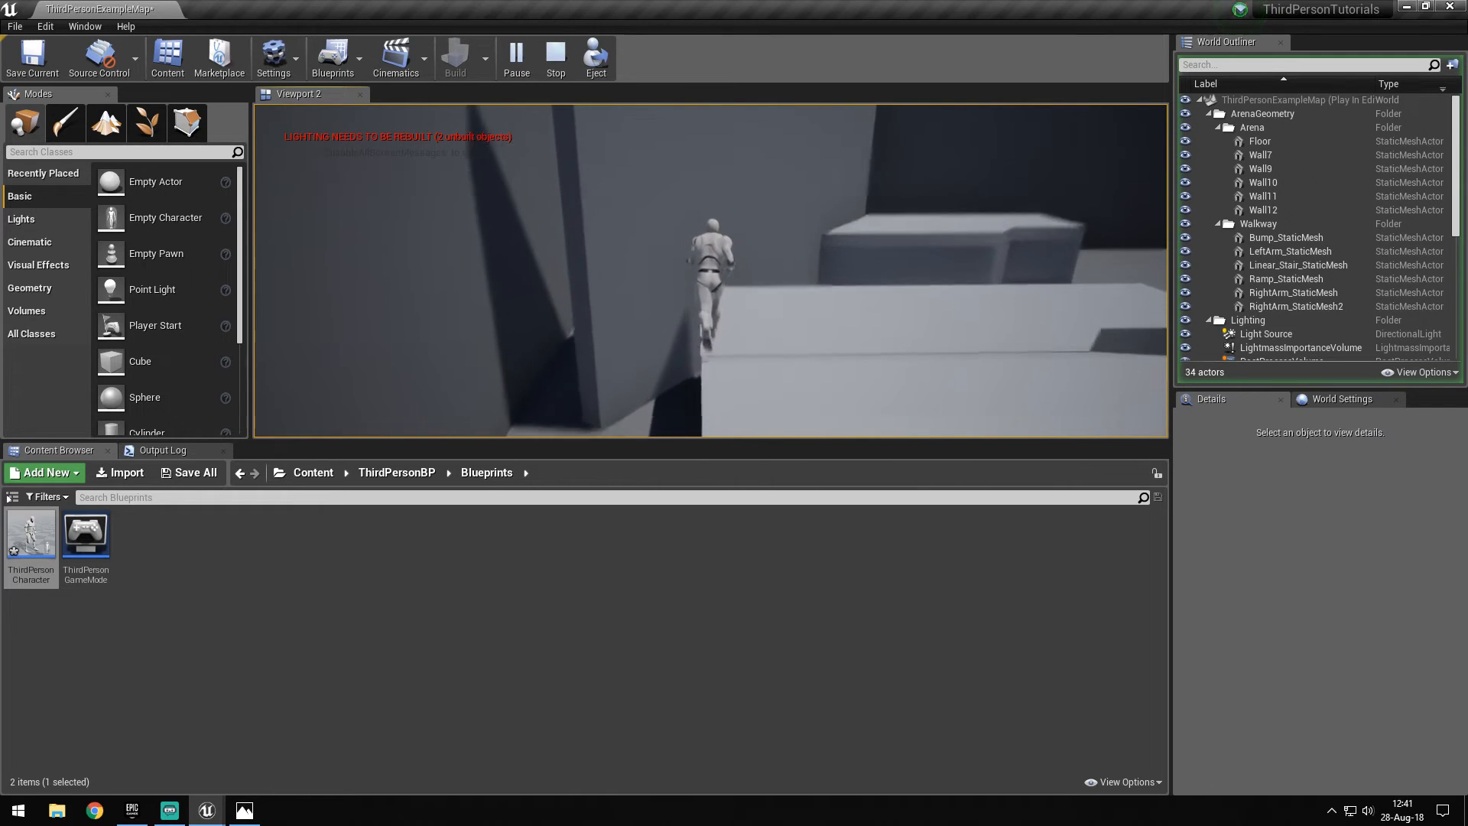
key(space)
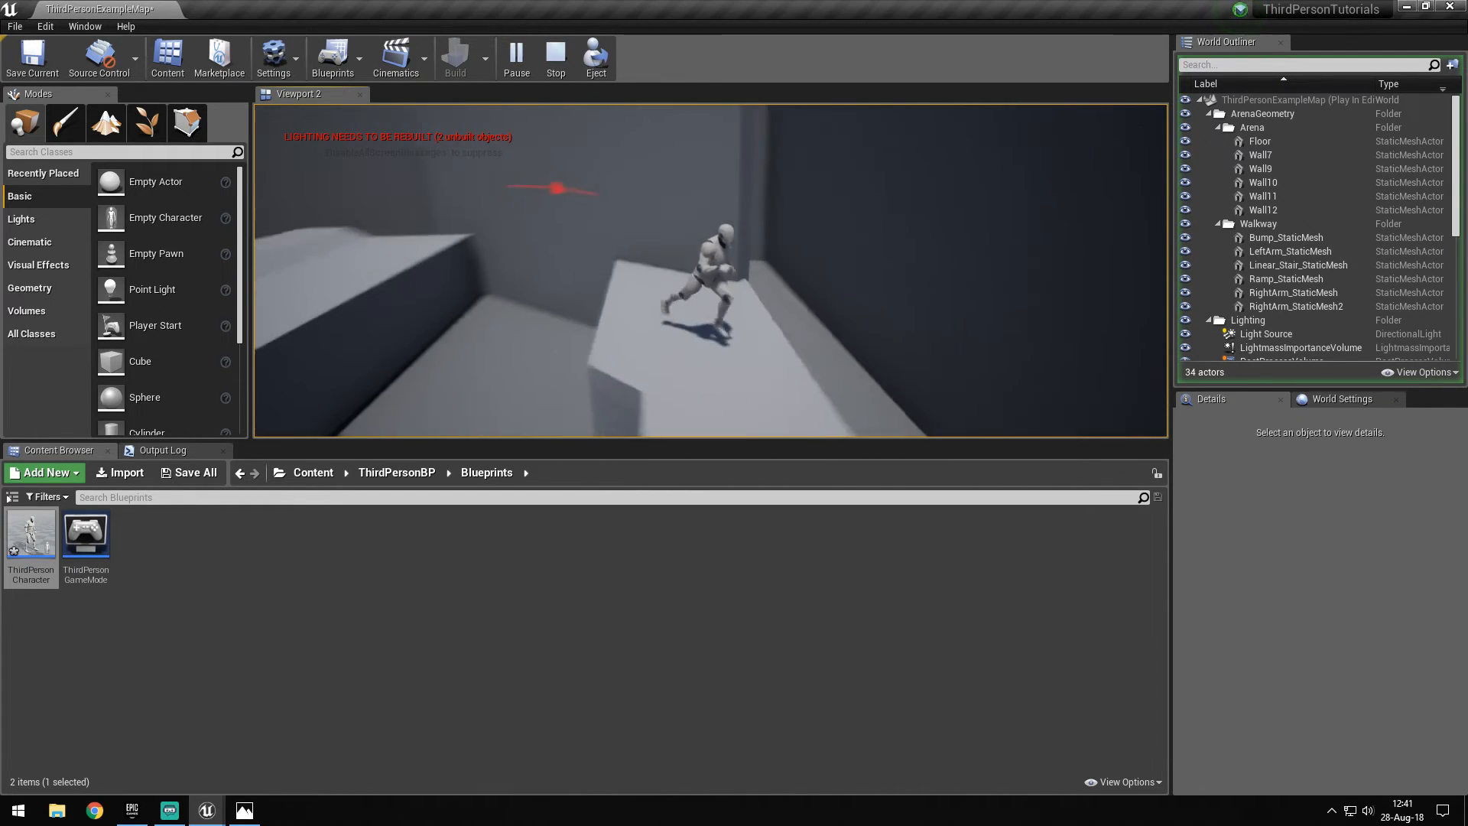
key(w)
key(w)
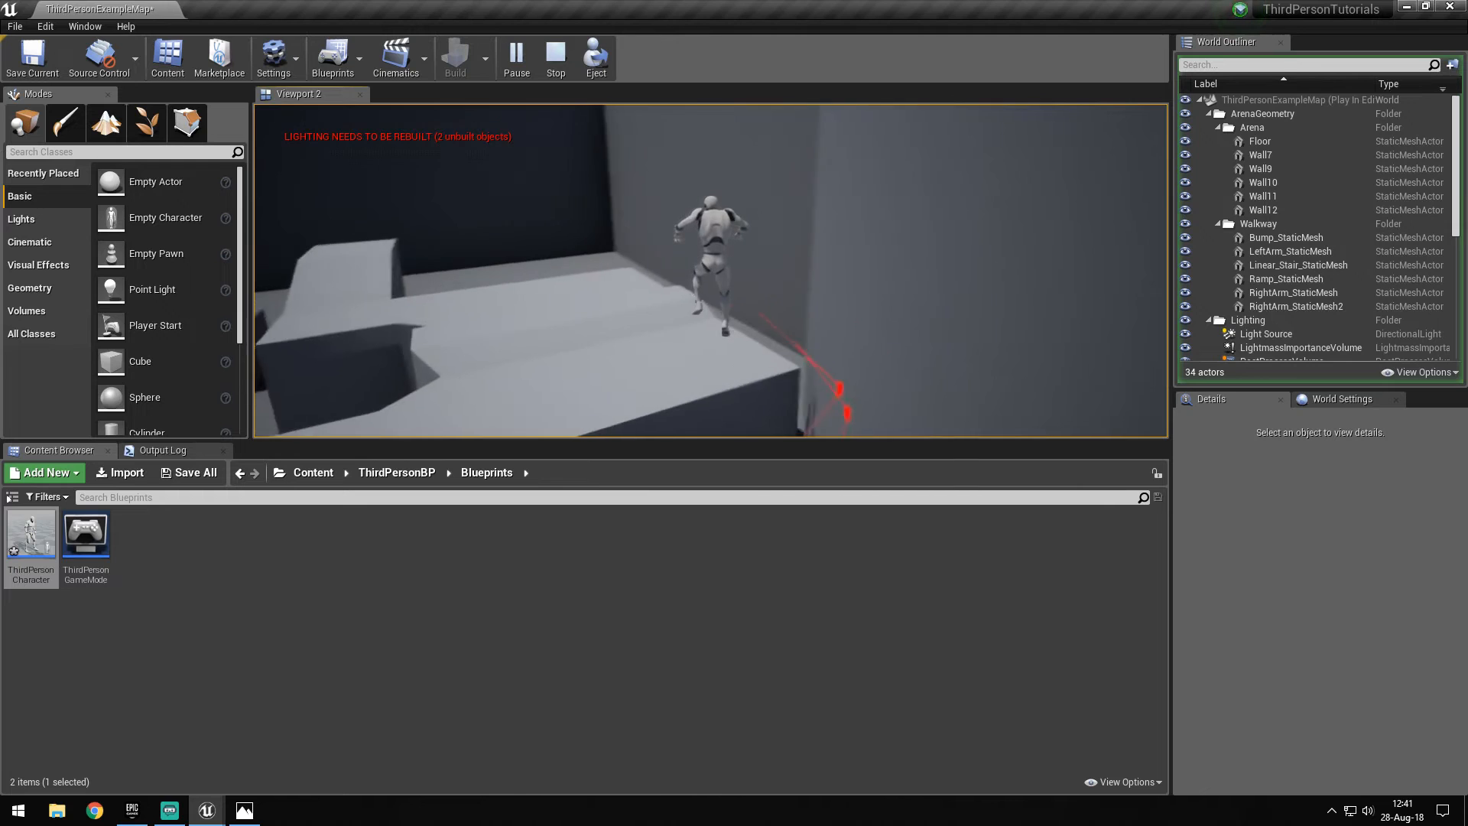
key(space)
key(w)
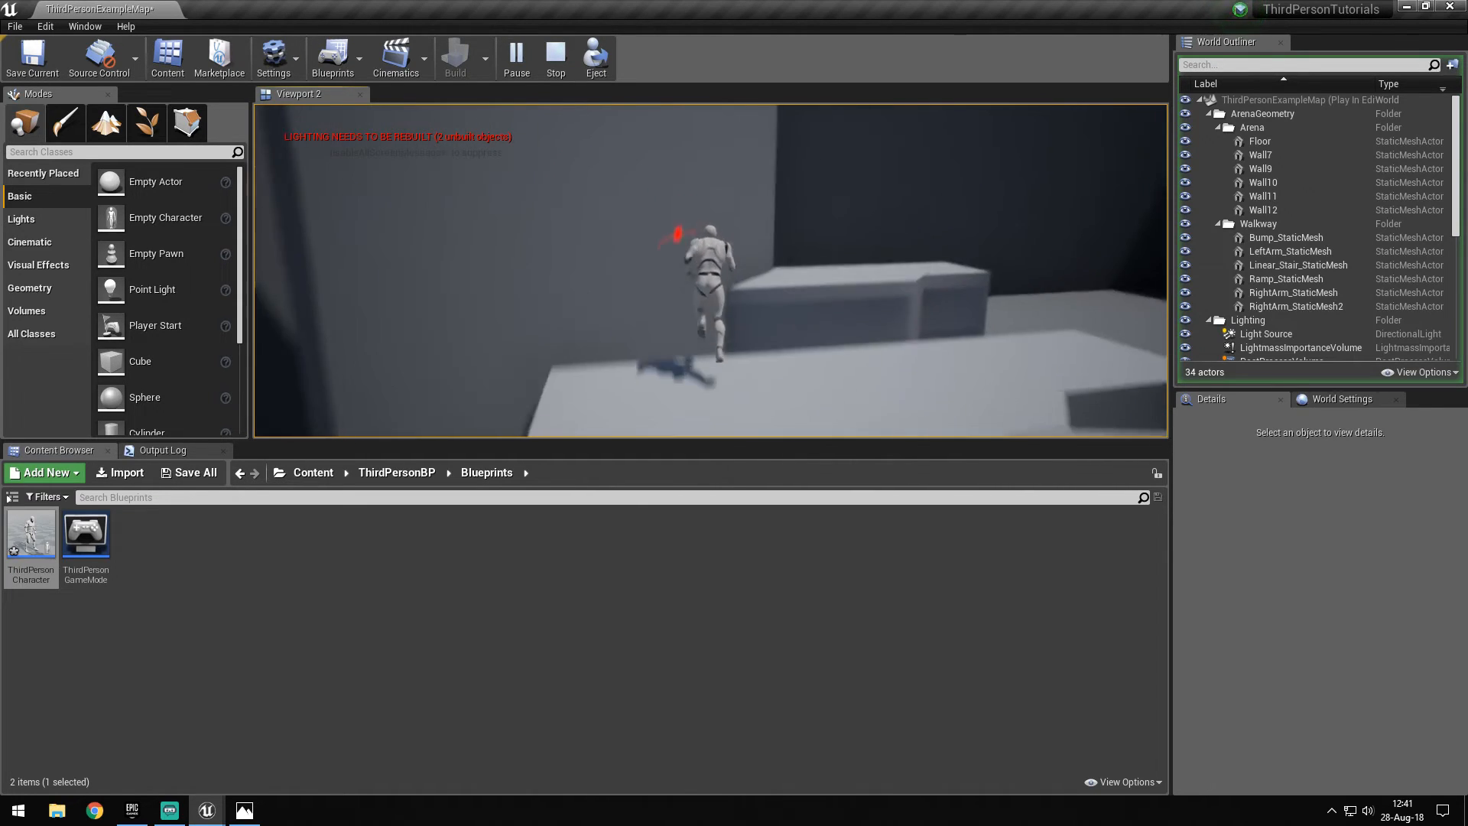
key(w)
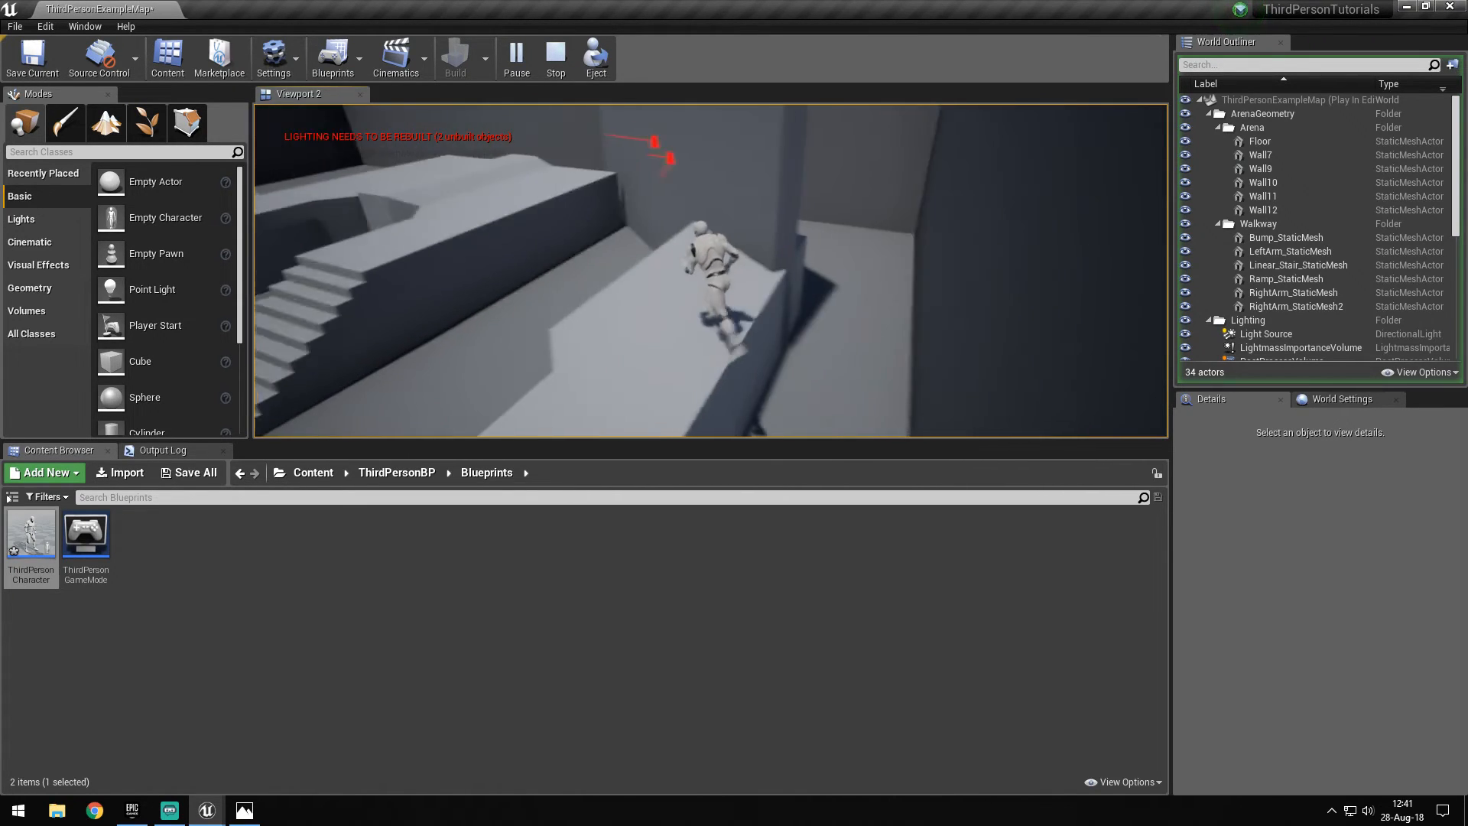
key(w)
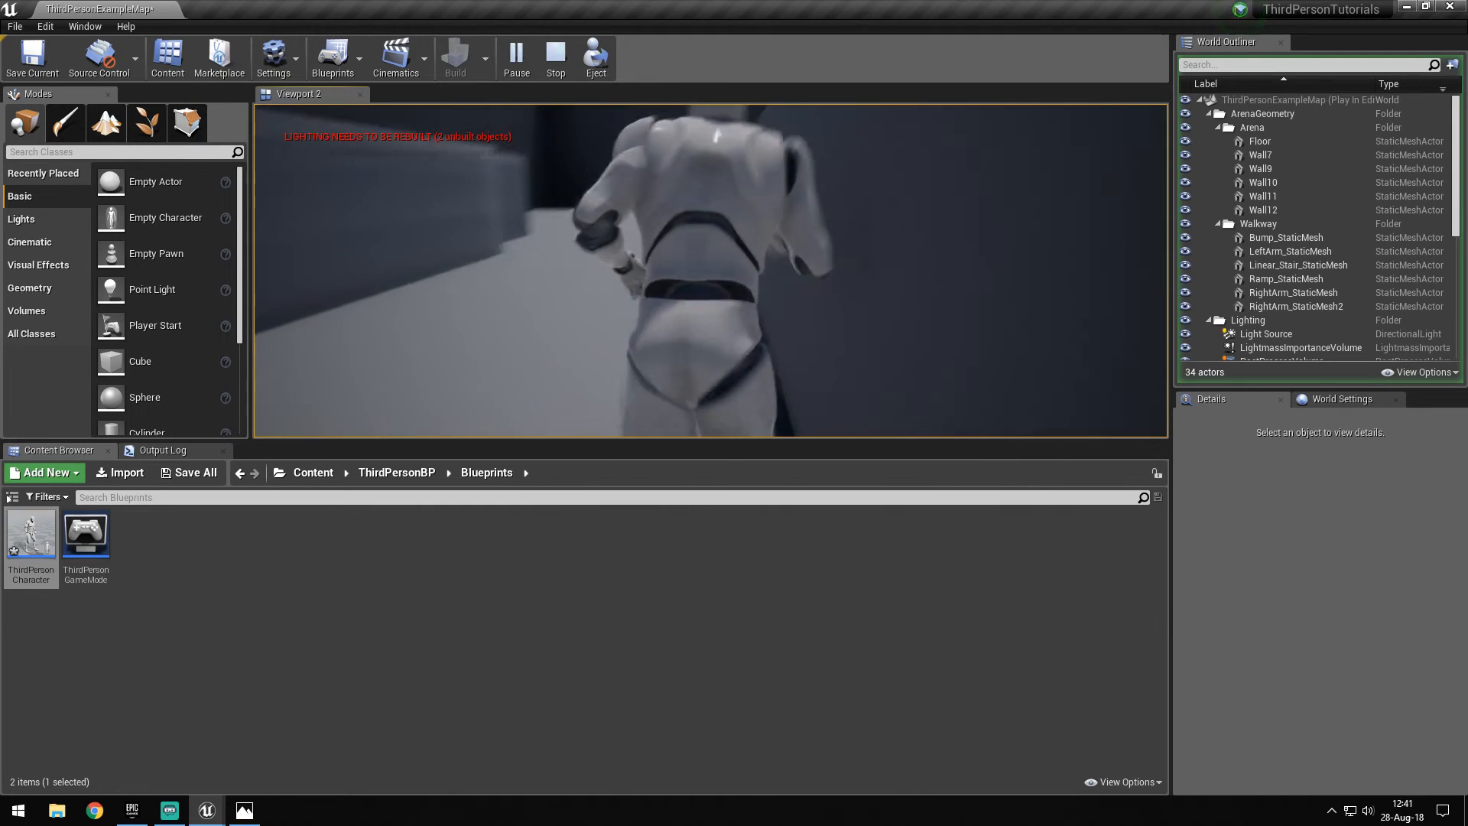
key(w)
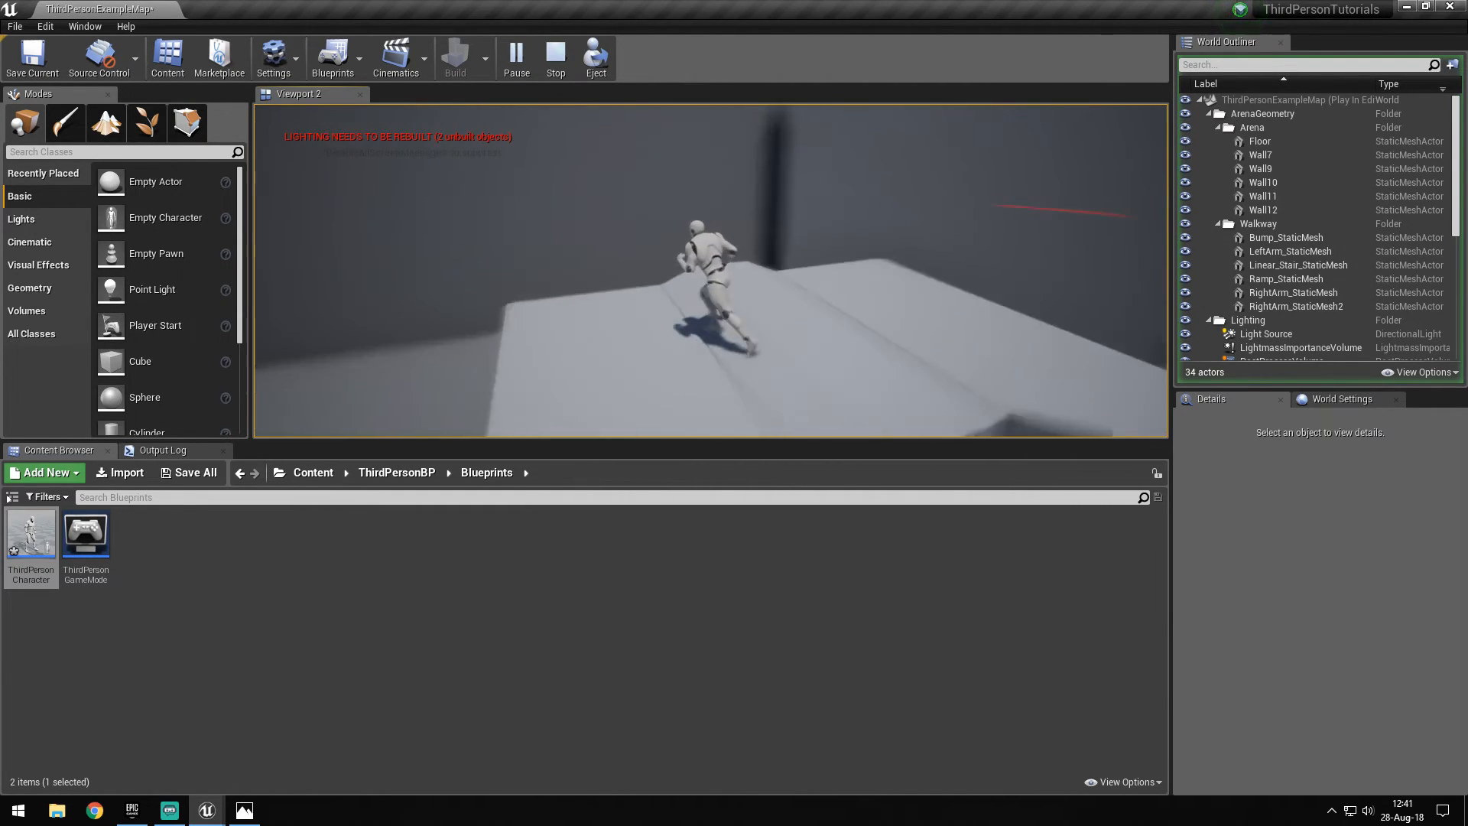
key(w)
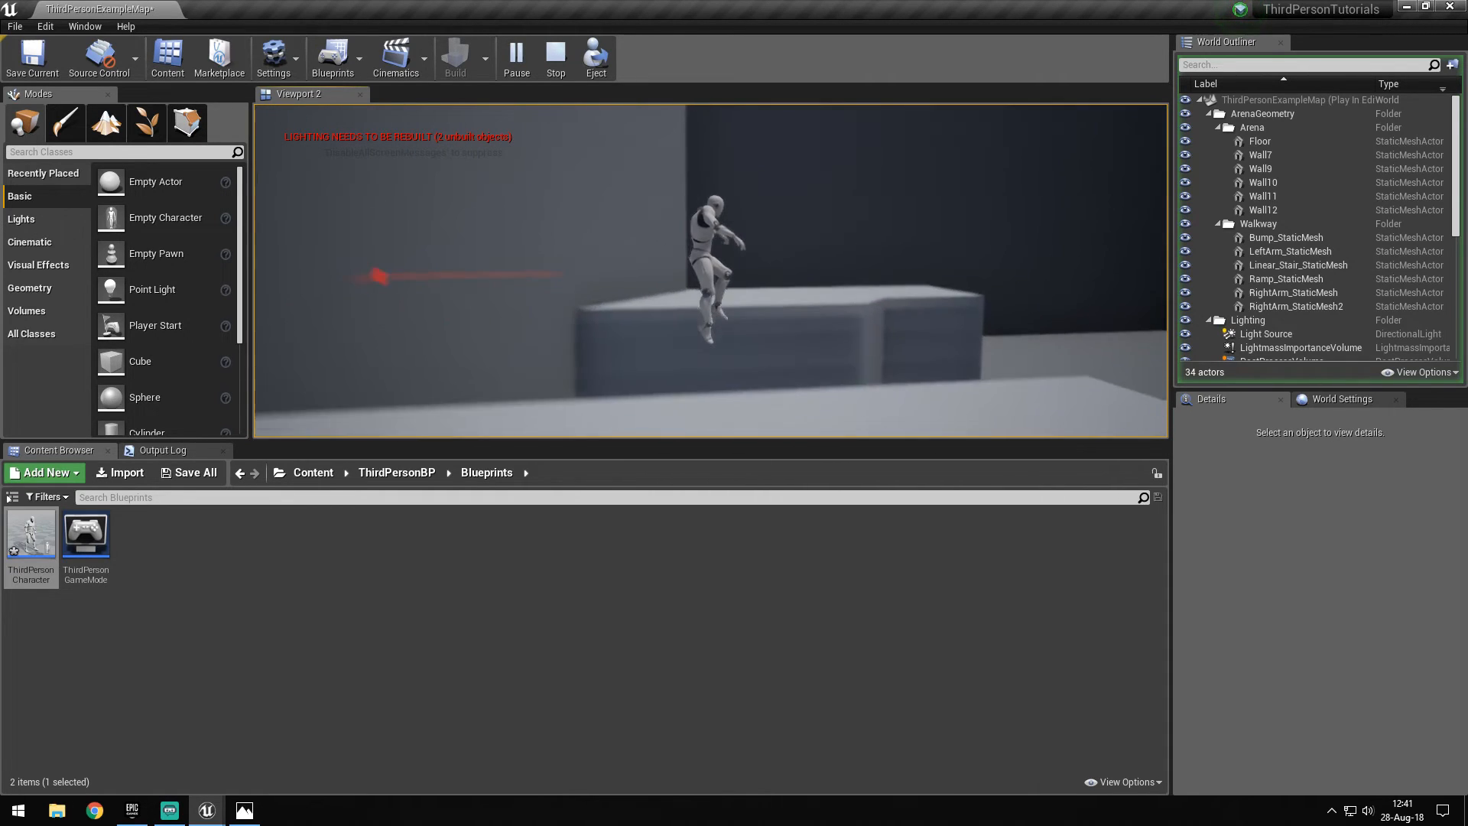
key(w)
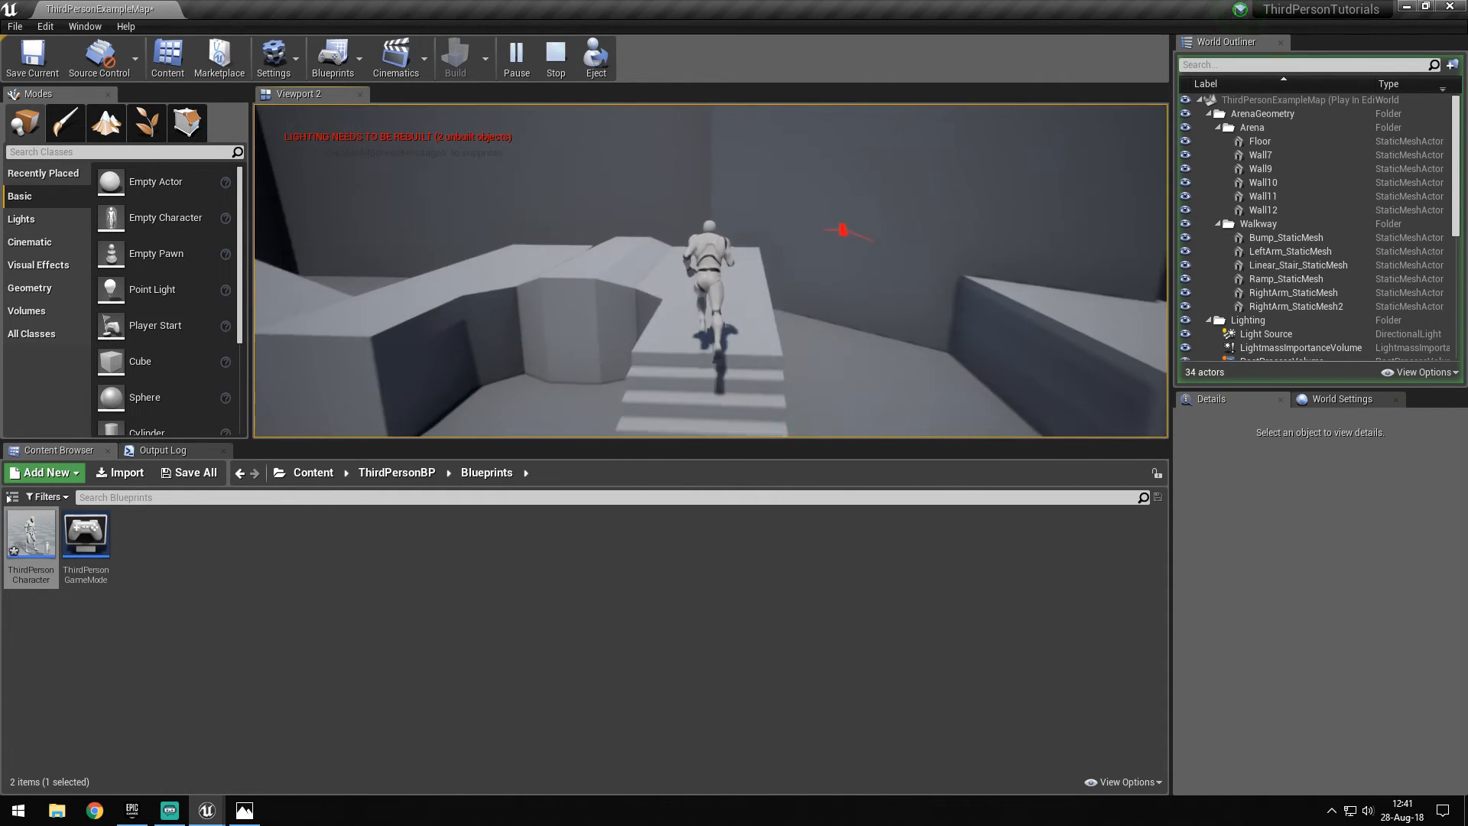
key(w)
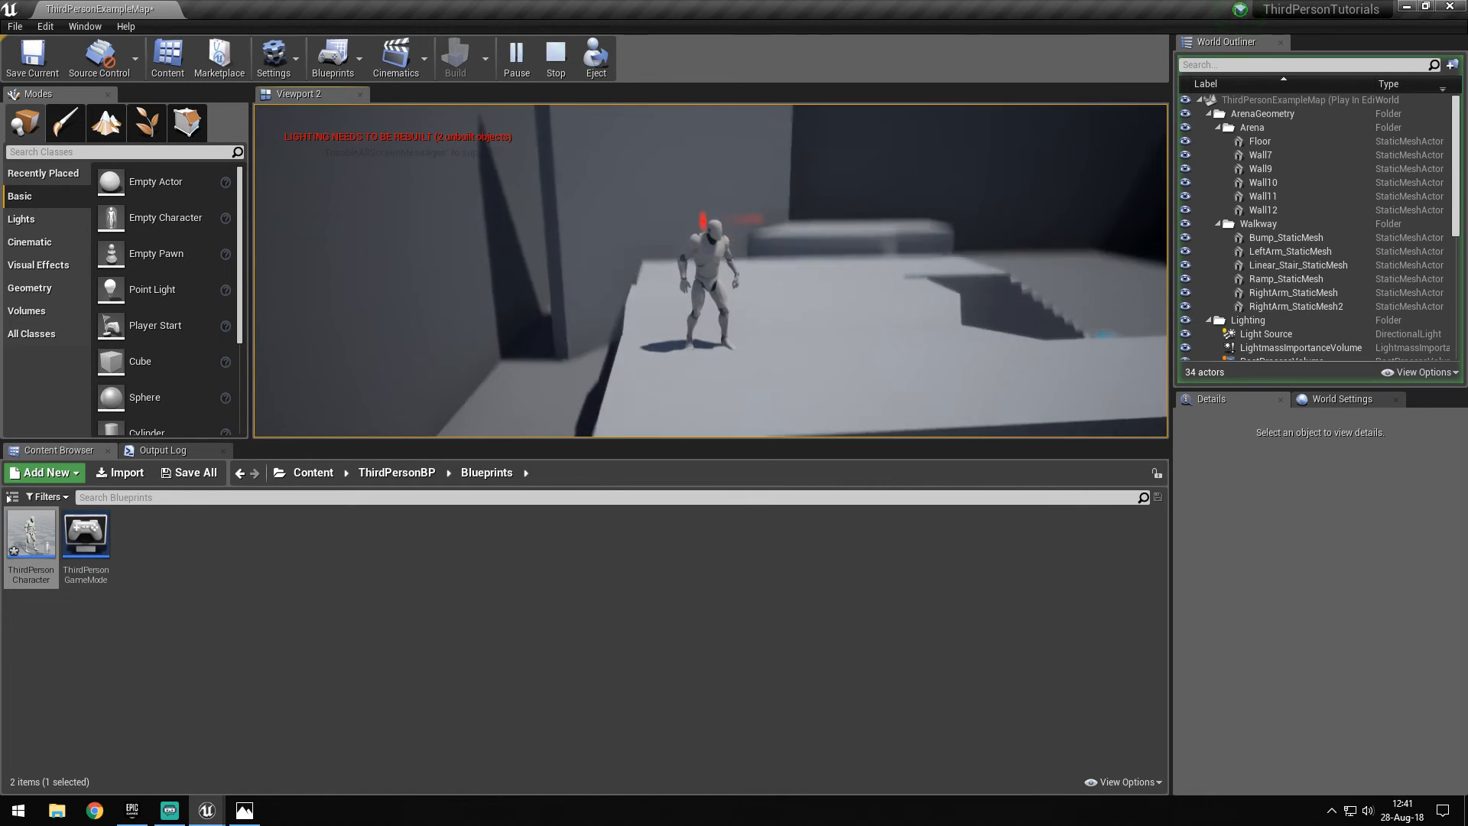
key(w)
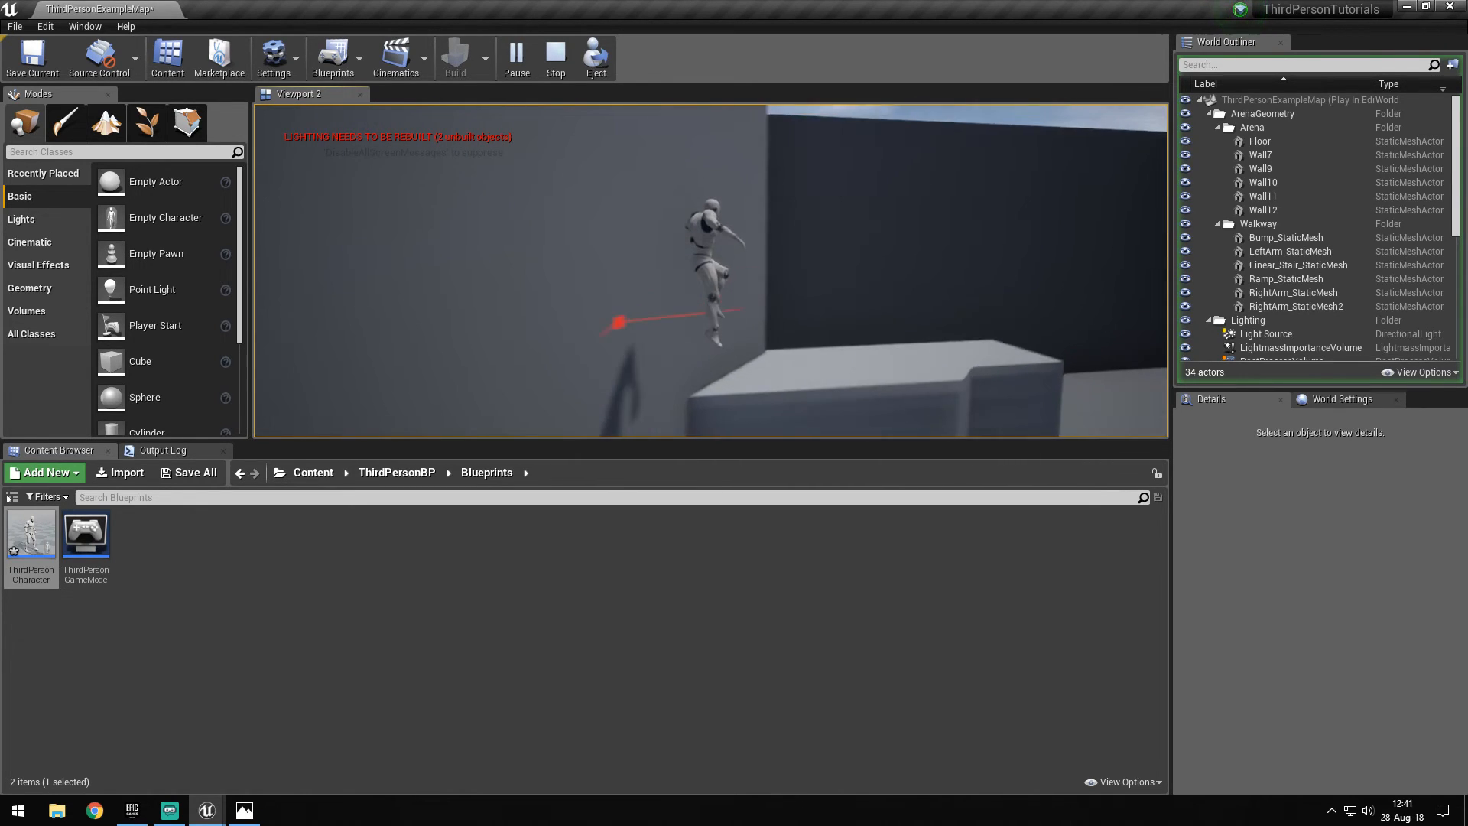
Run another lap, wall-jump beside the platform, then end the play session
key(s)
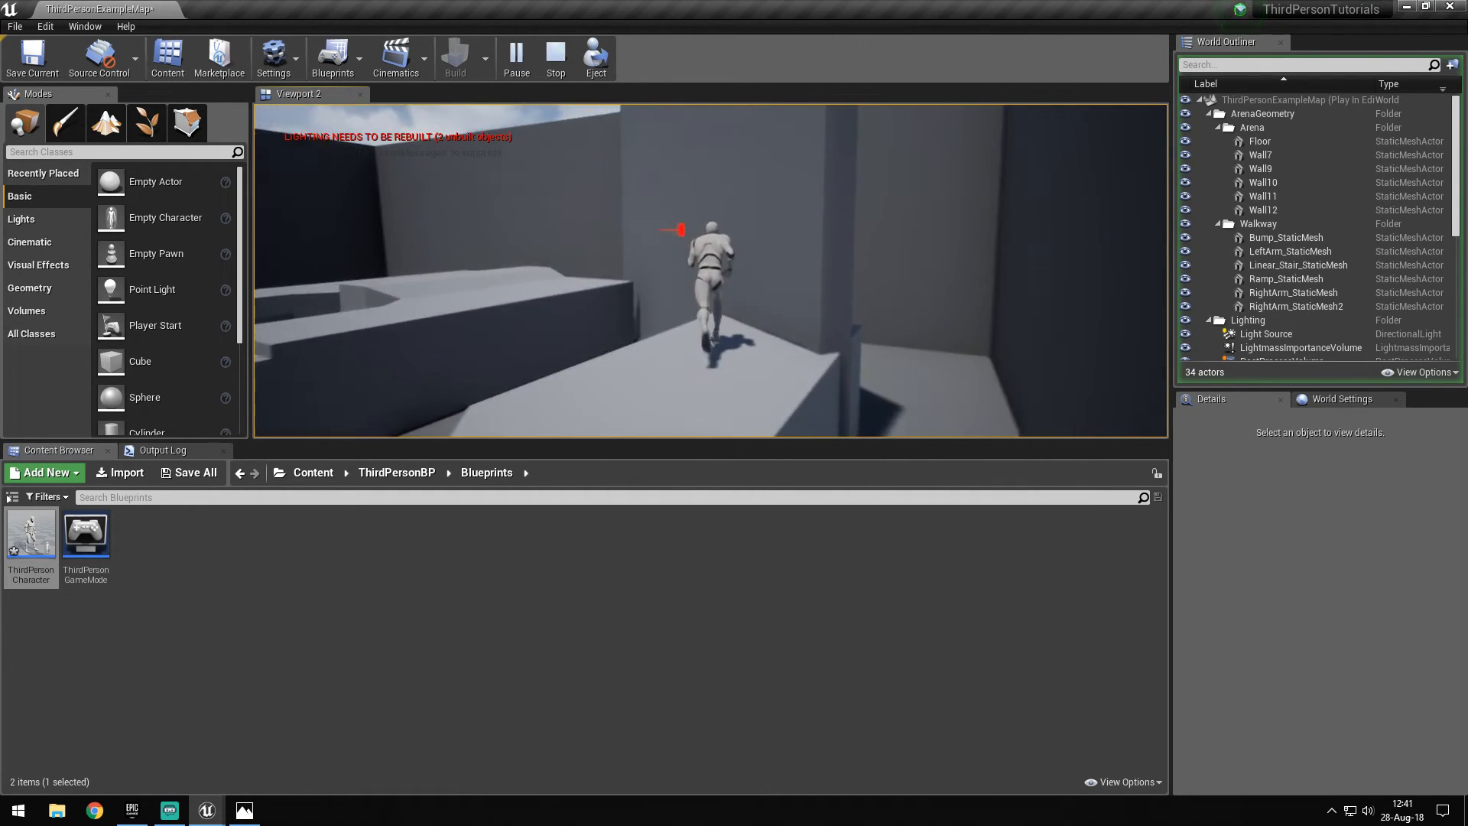
key(w)
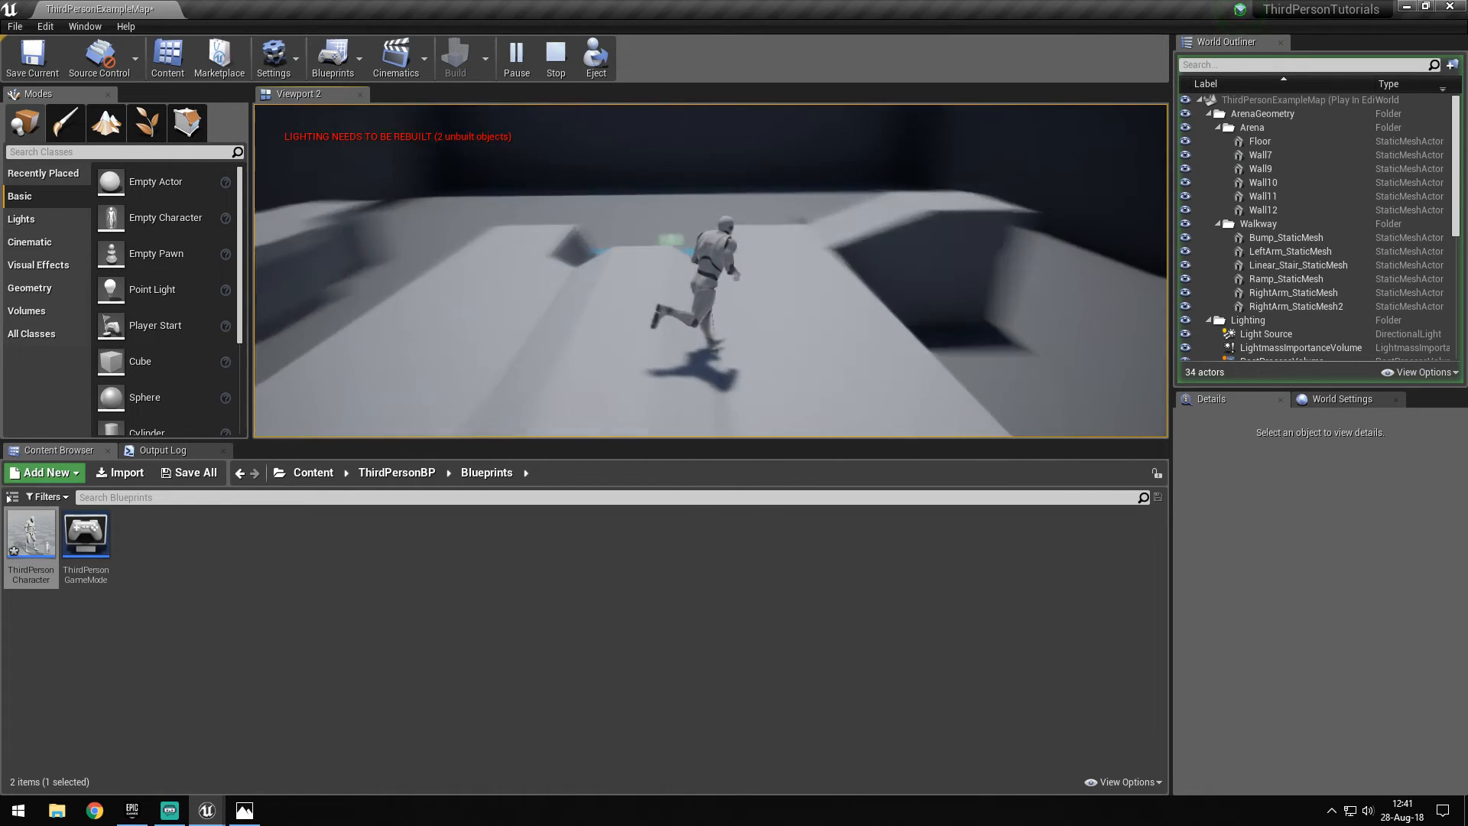
key(w)
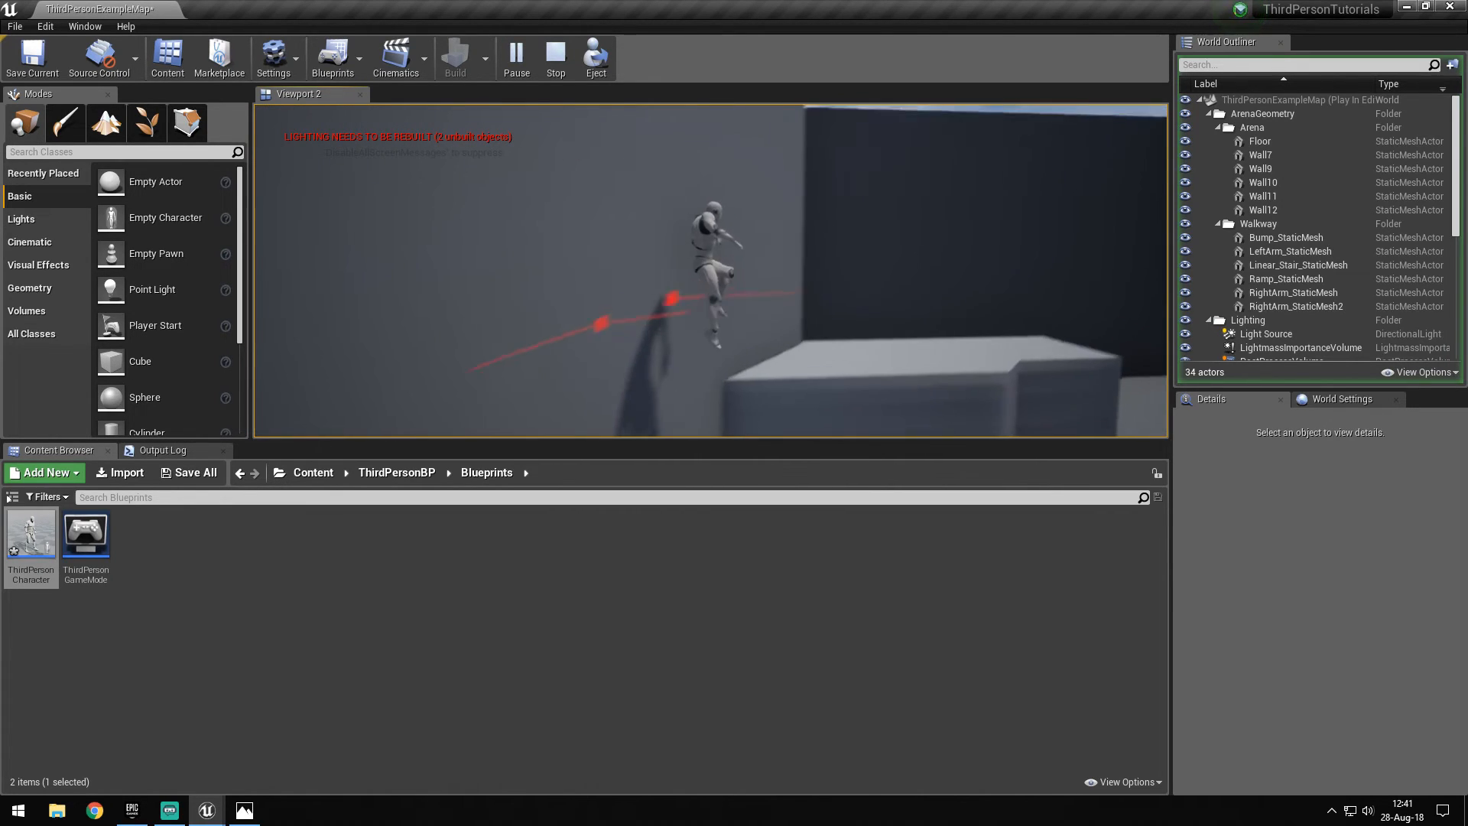
key(w)
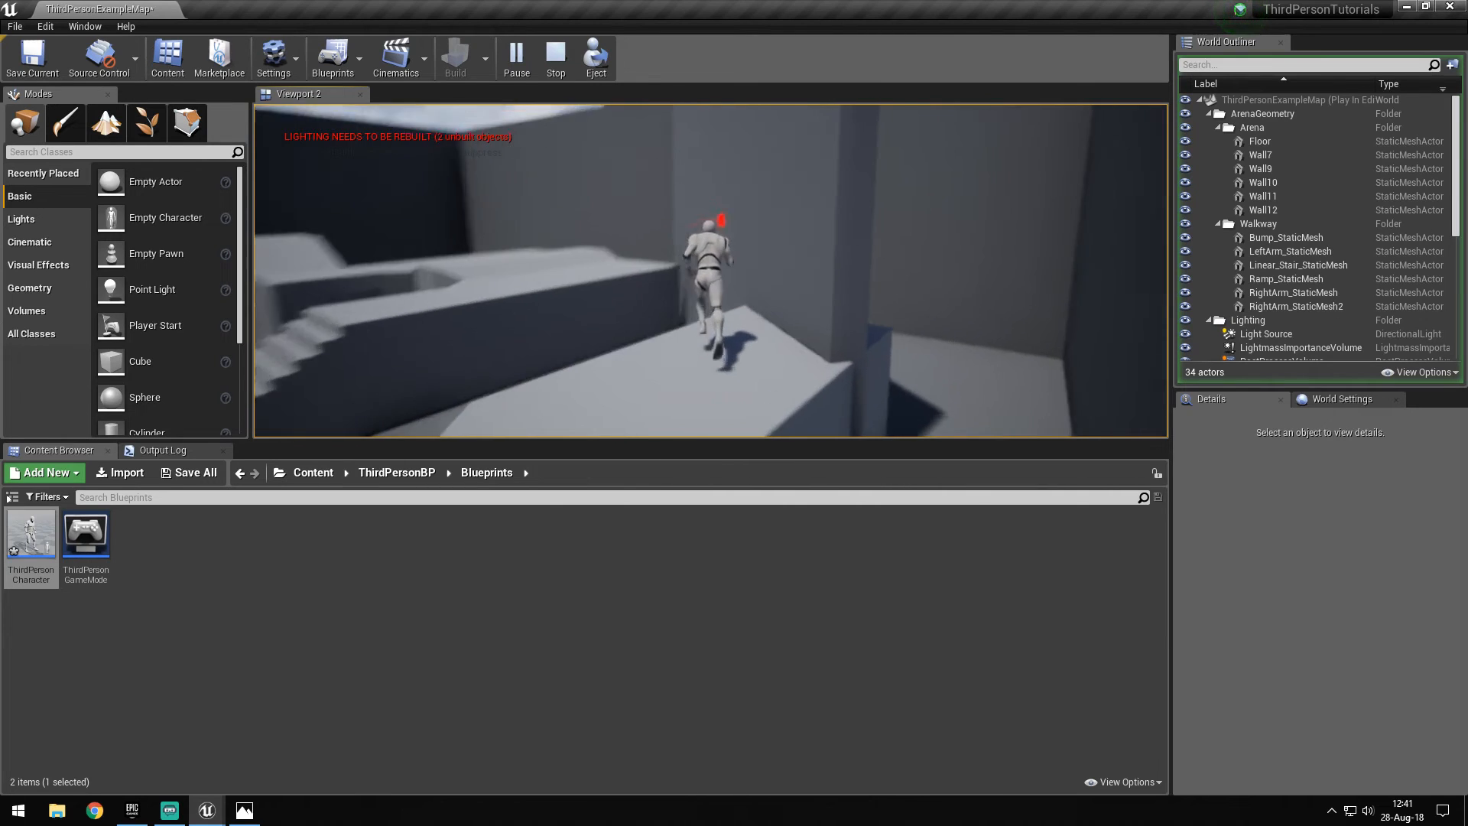
key(w)
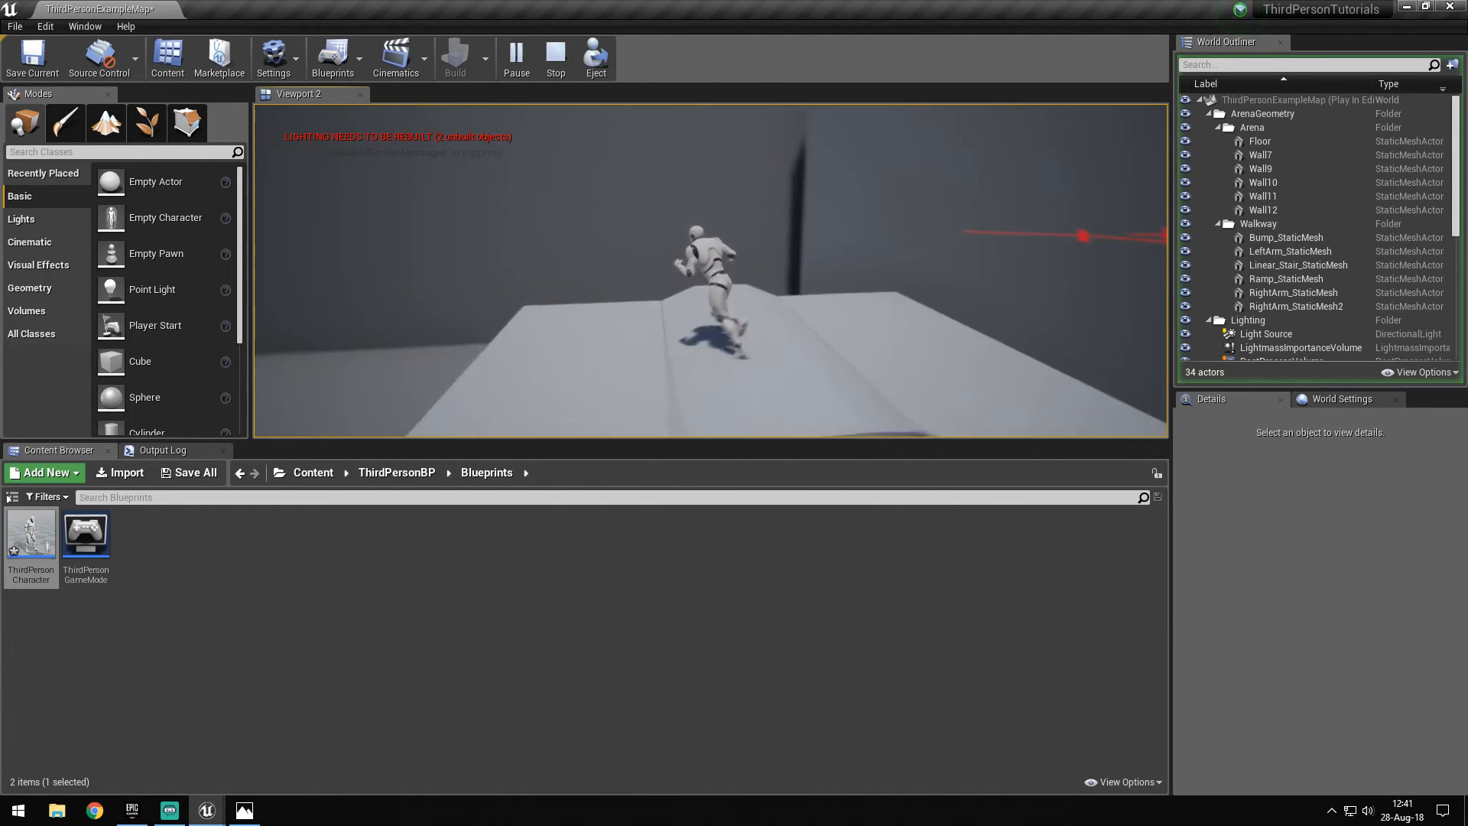
key(space)
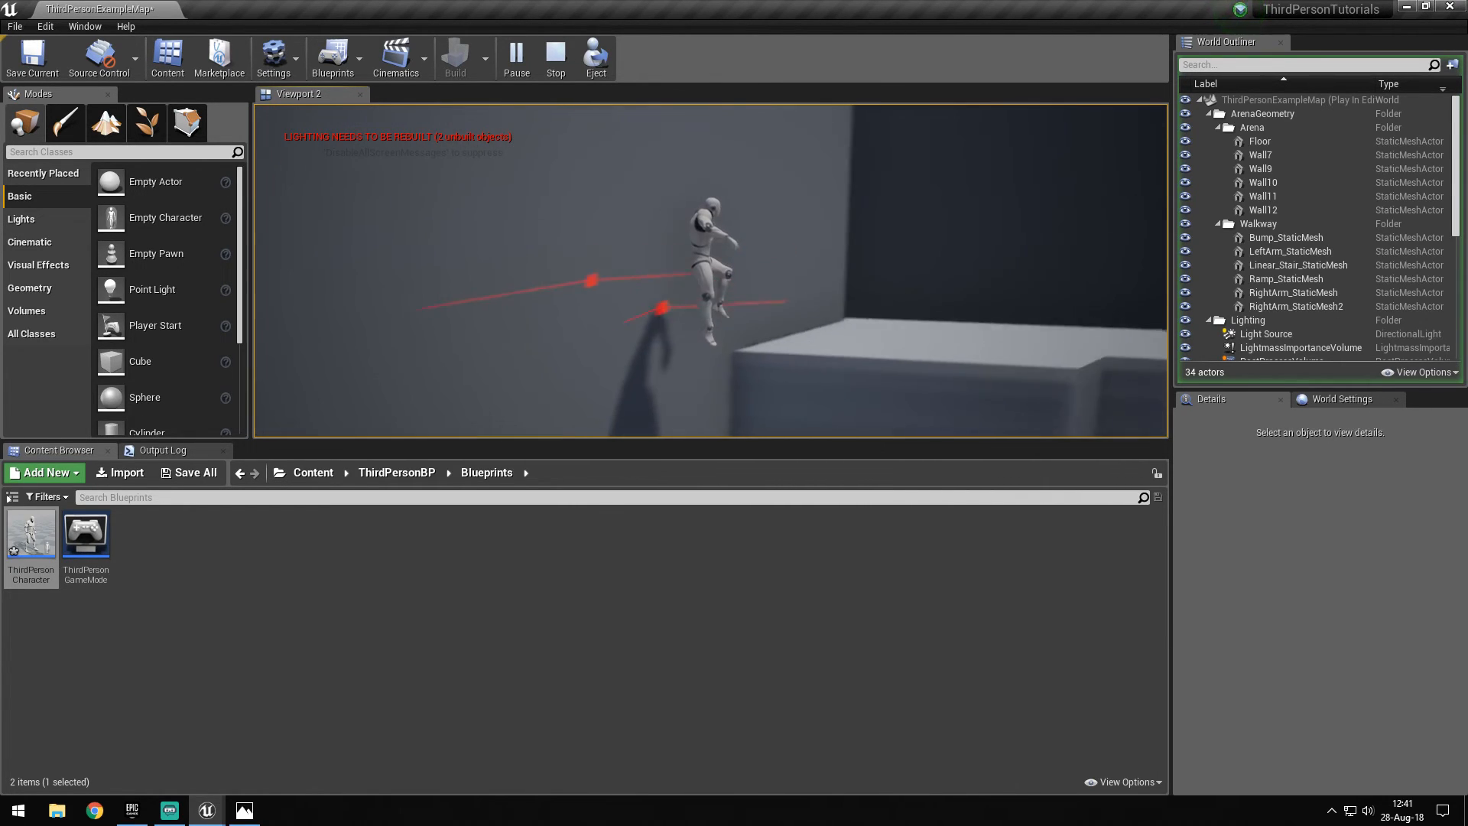
key(w)
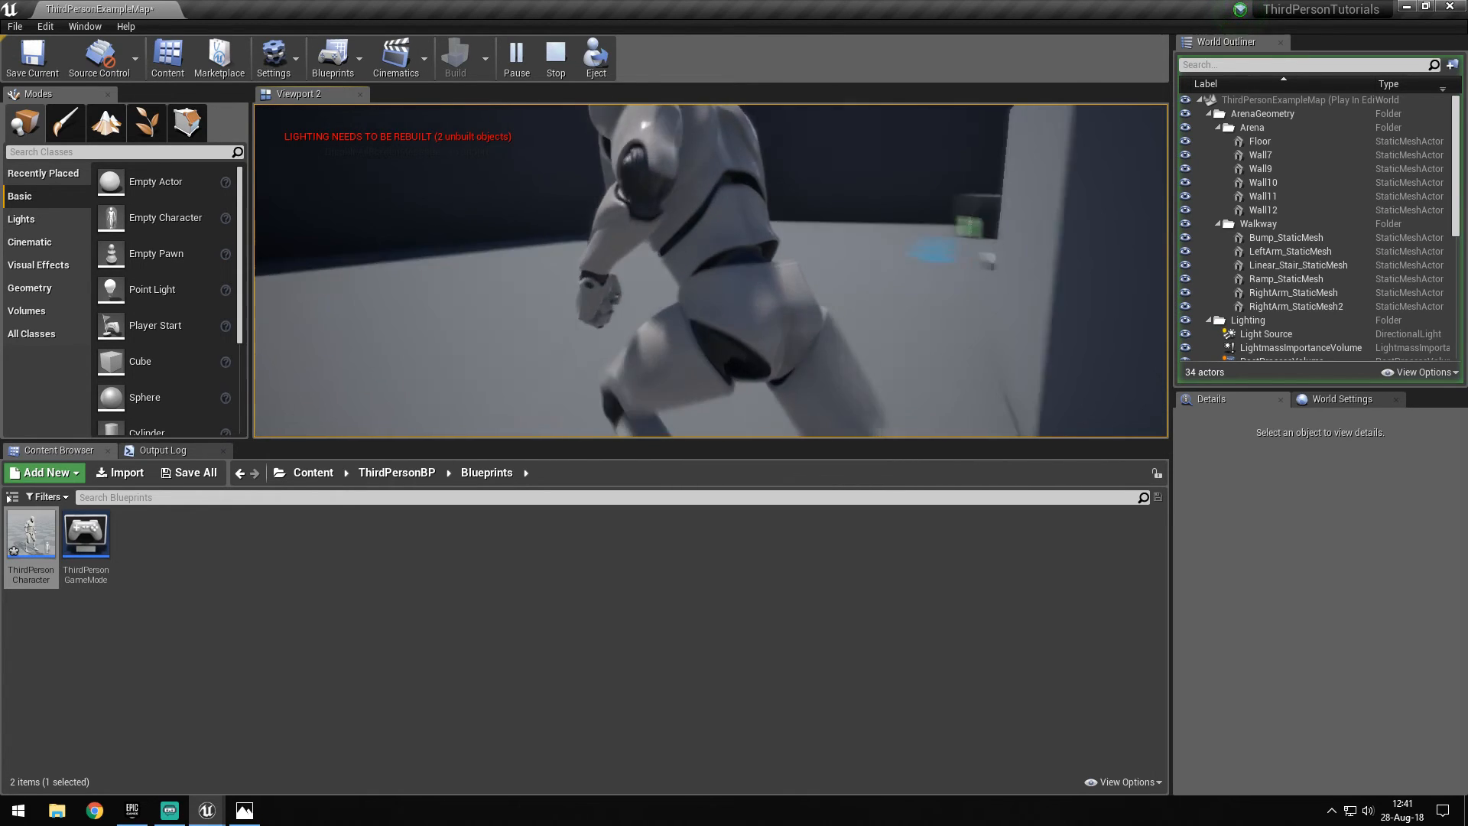
key(w)
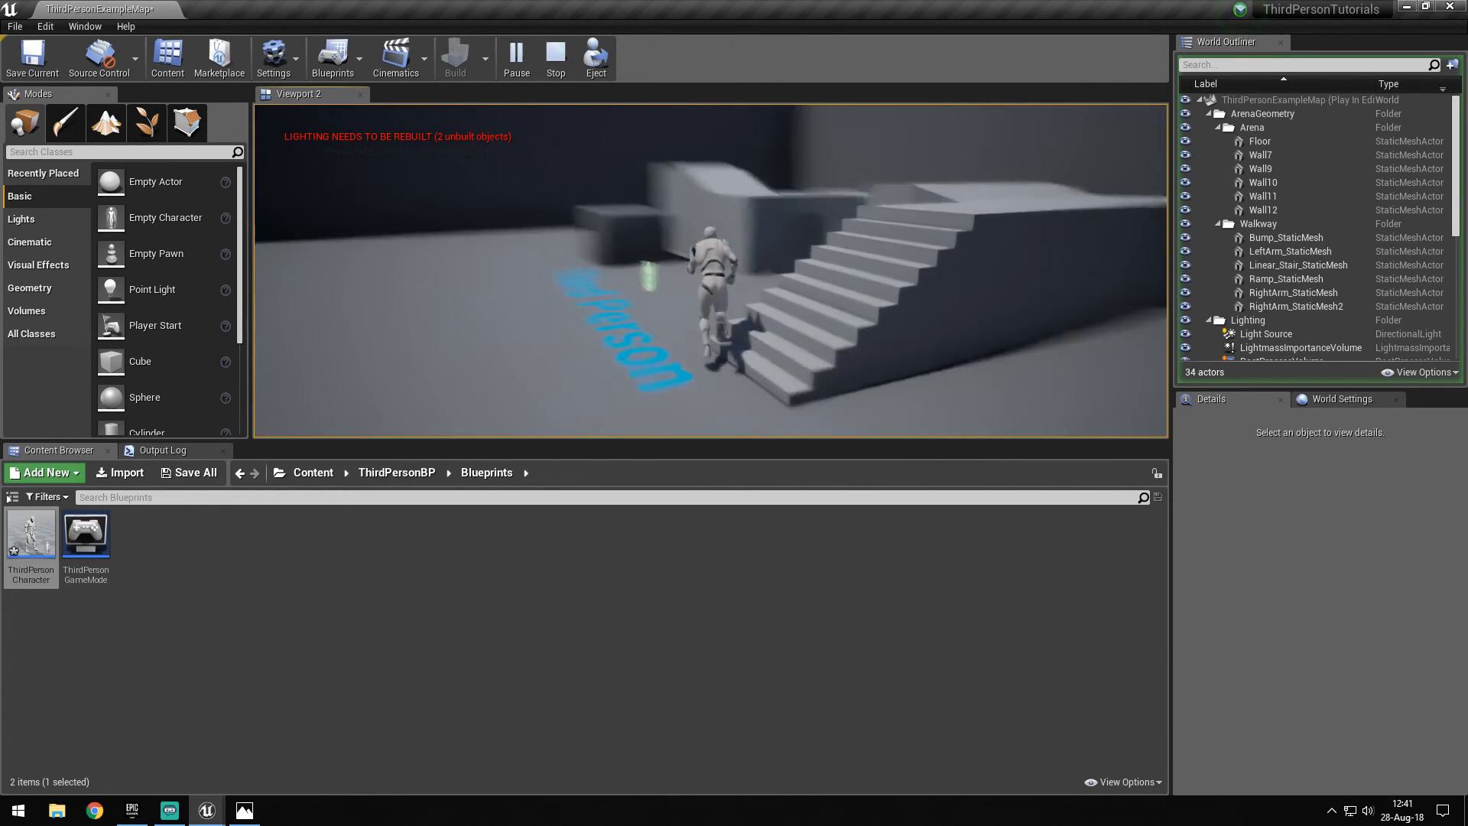
key(w)
key(w)
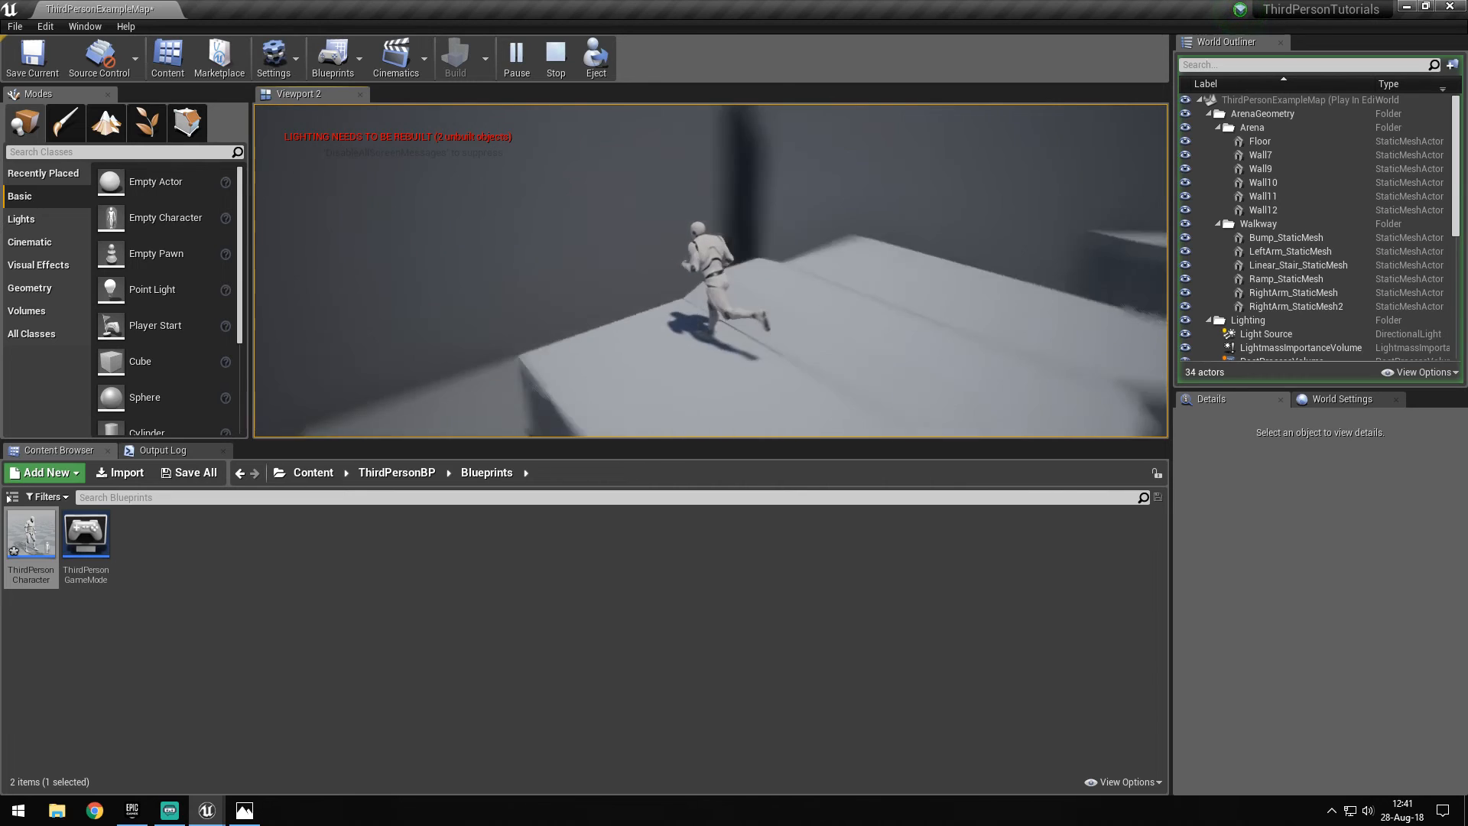
key(space)
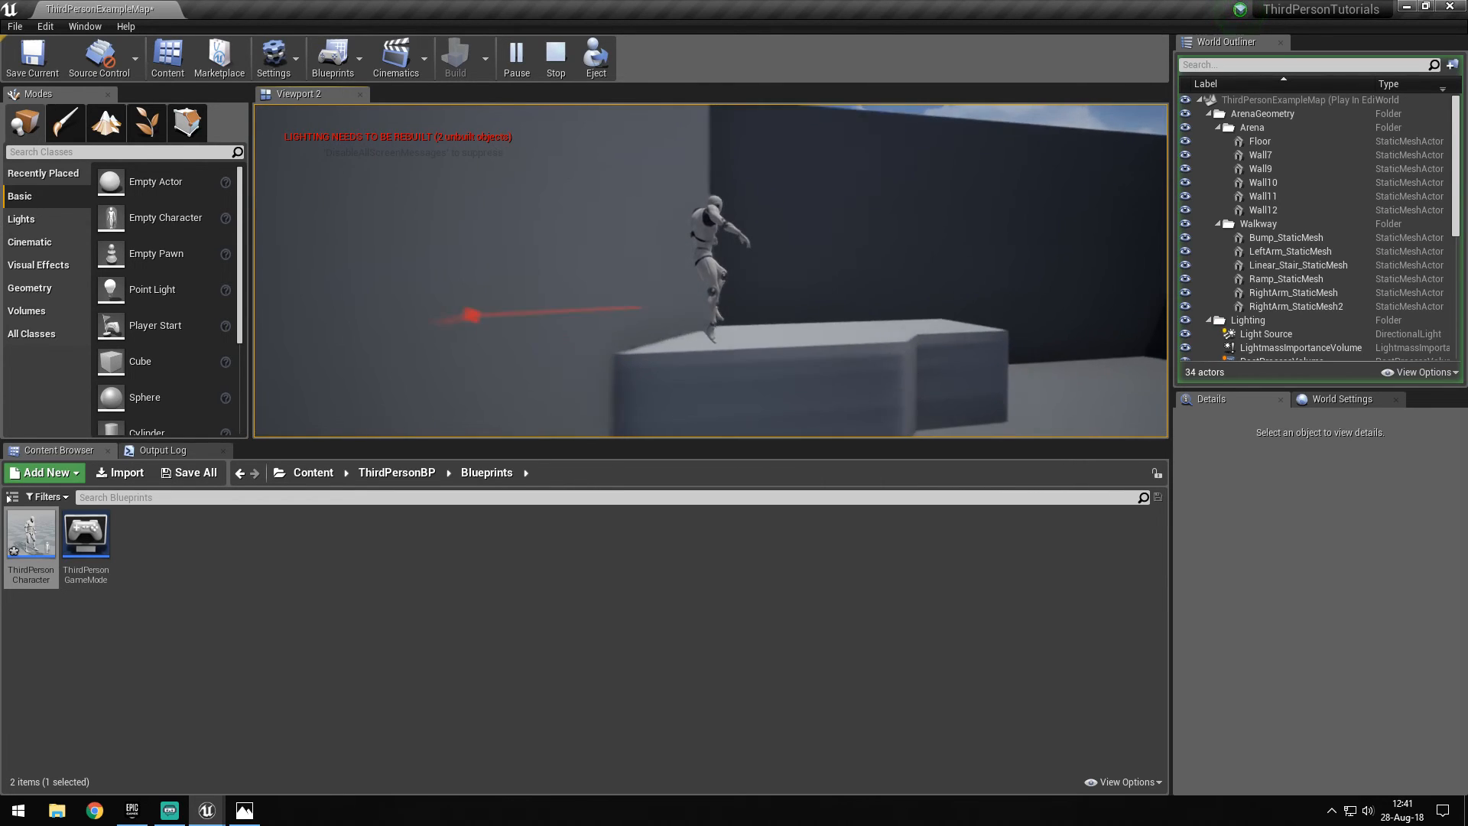
key(w)
key(w)
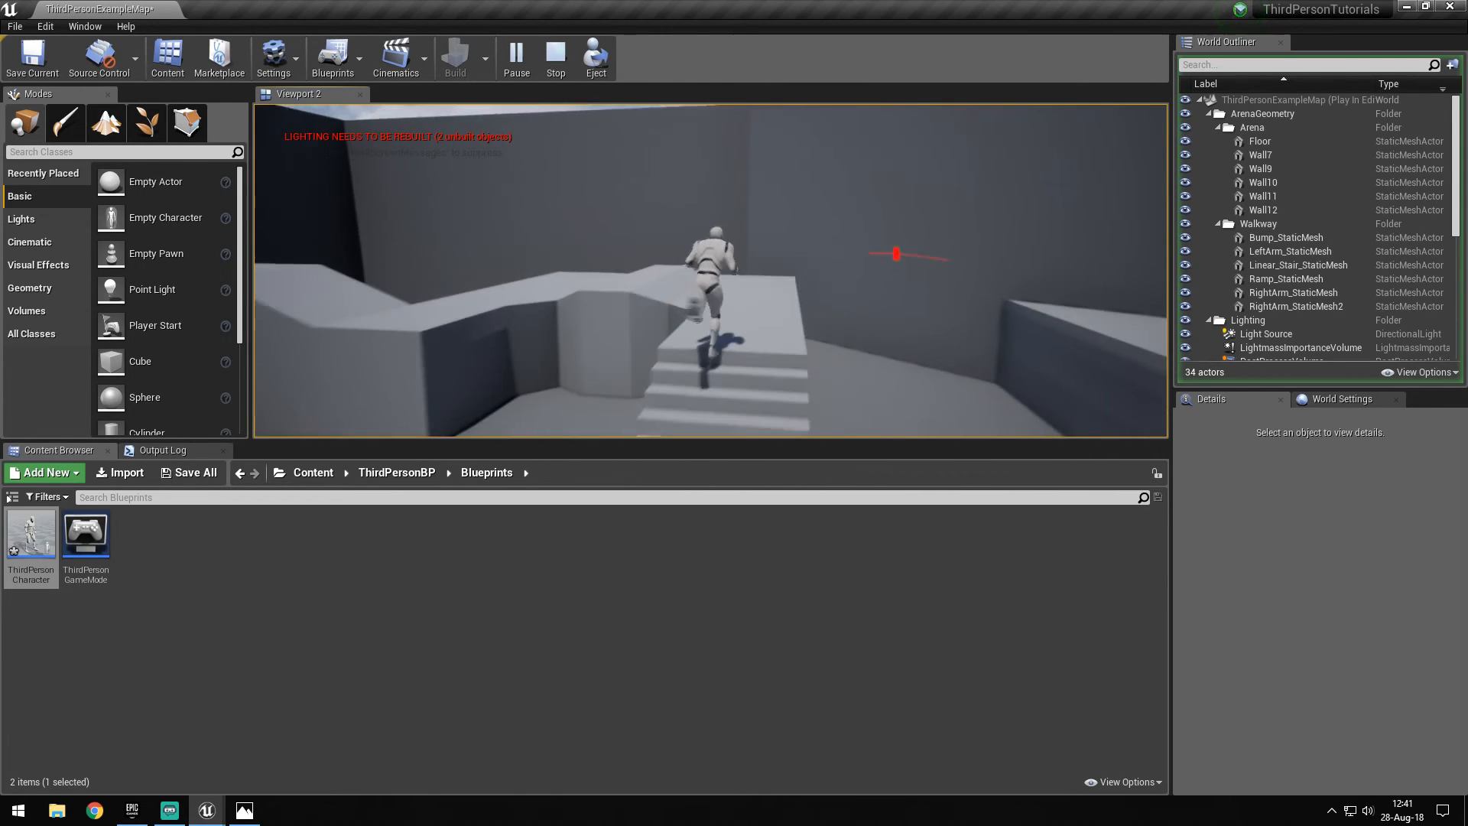
key(w)
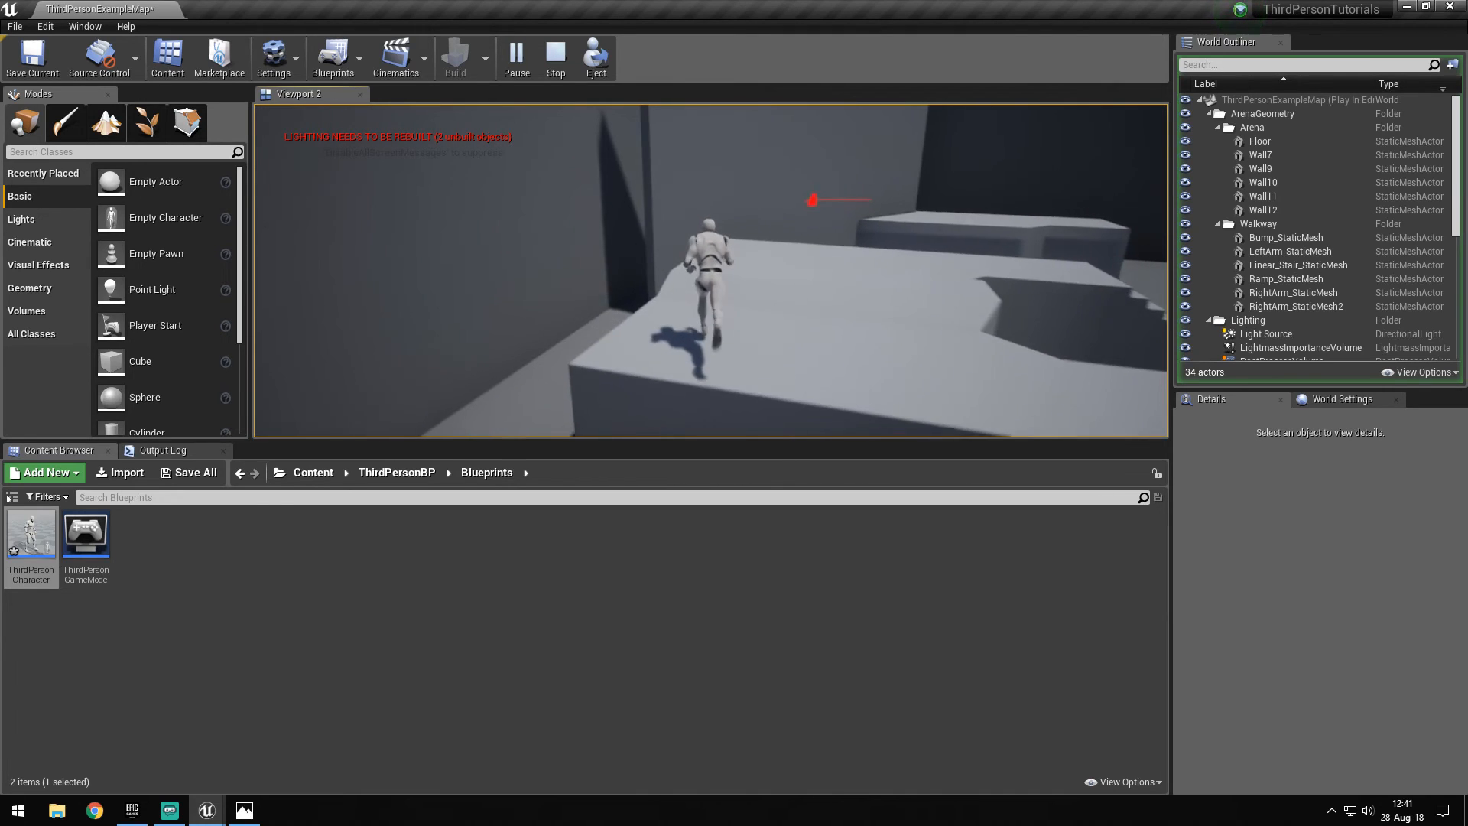
key(space)
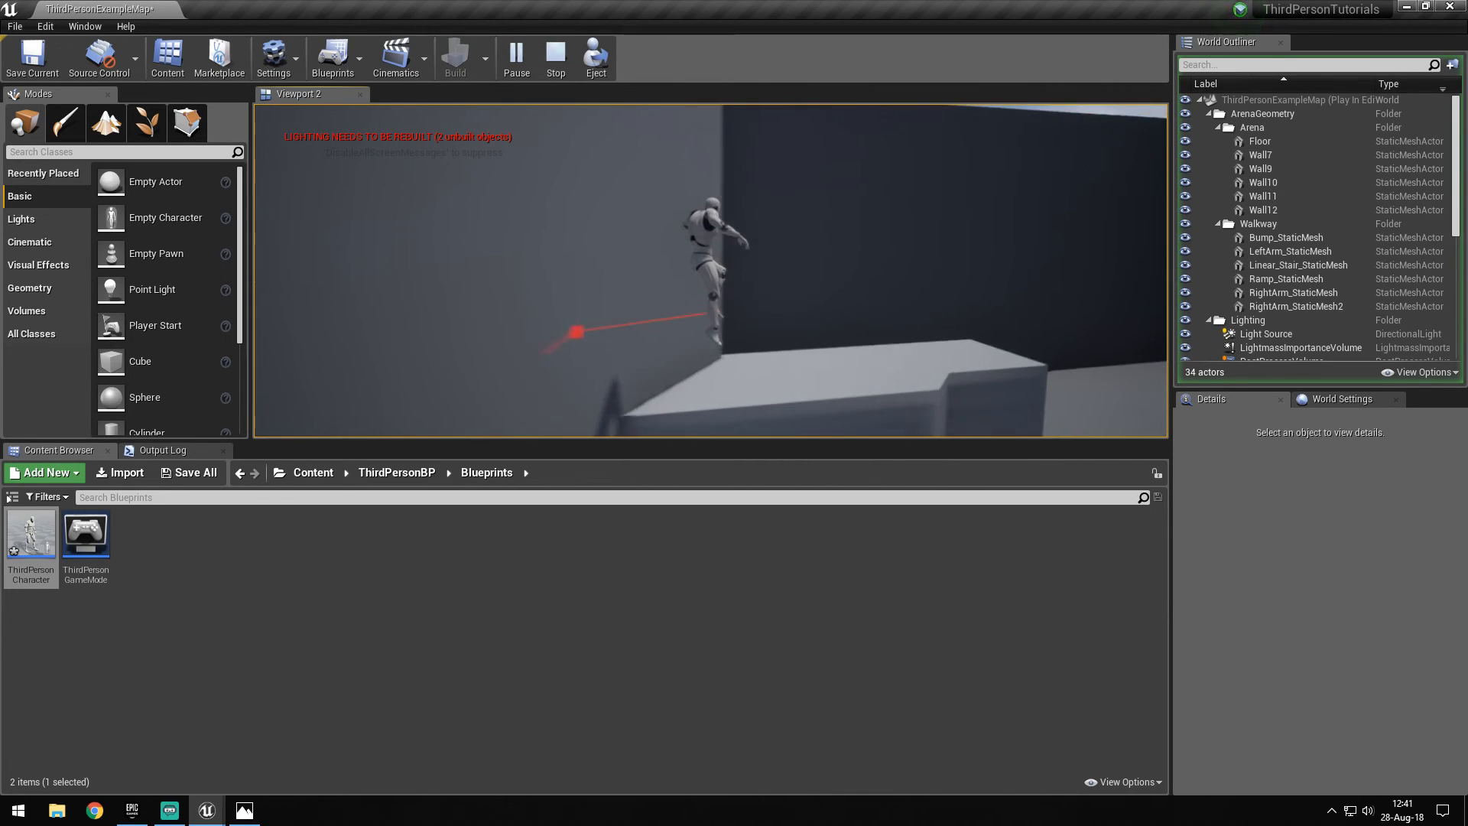
key(Escape)
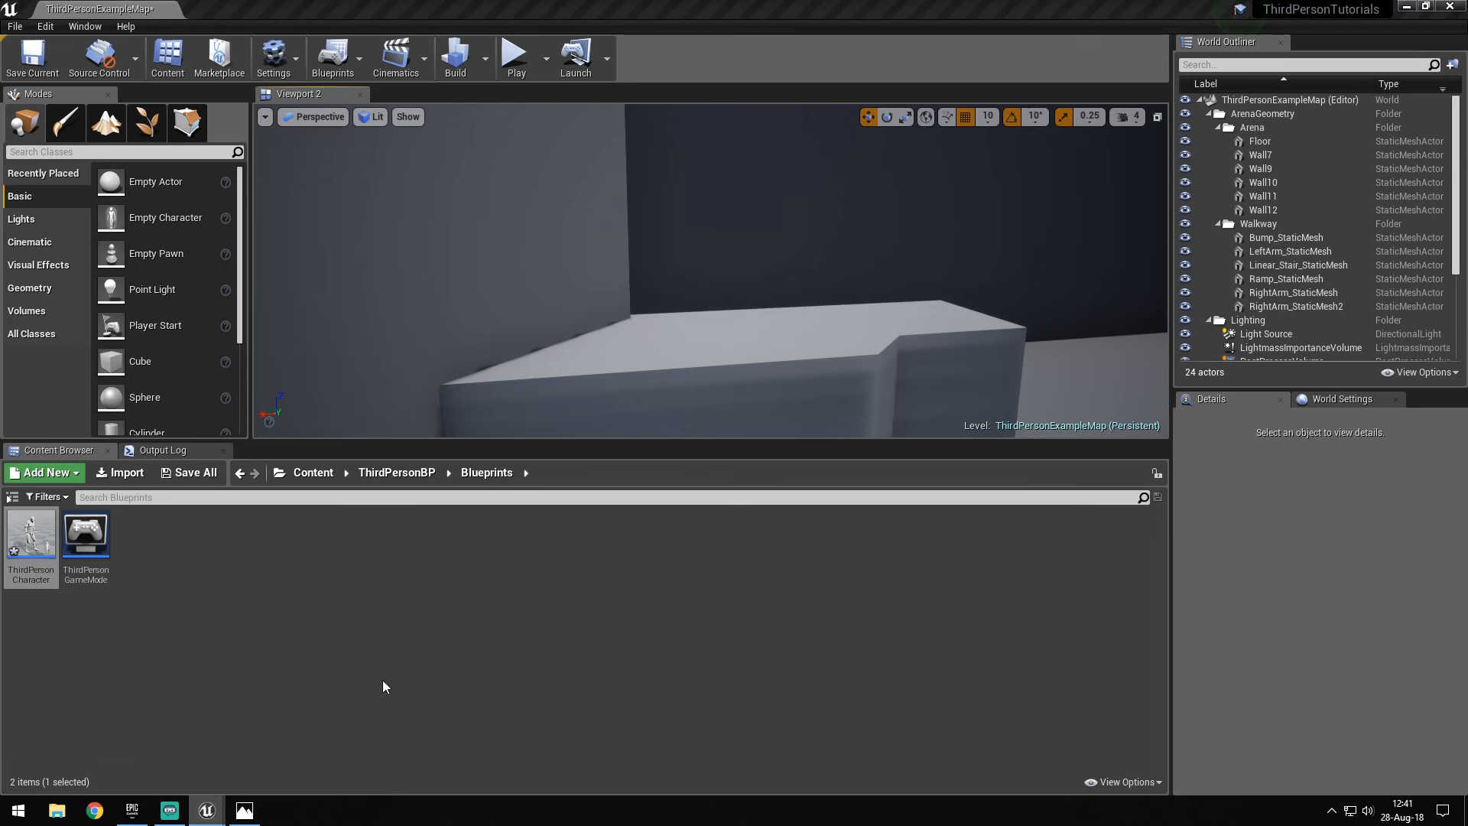
In the ThirdPersonCharacter event graph, delete stray nodes and rewire the Branch execution into the SET node
double_click(431, 229)
mouse_move(103, 75)
right_down()
mouse_move(229, 397)
mouse_move(459, 437)
right_up()
scroll(605, 475, down, 3)
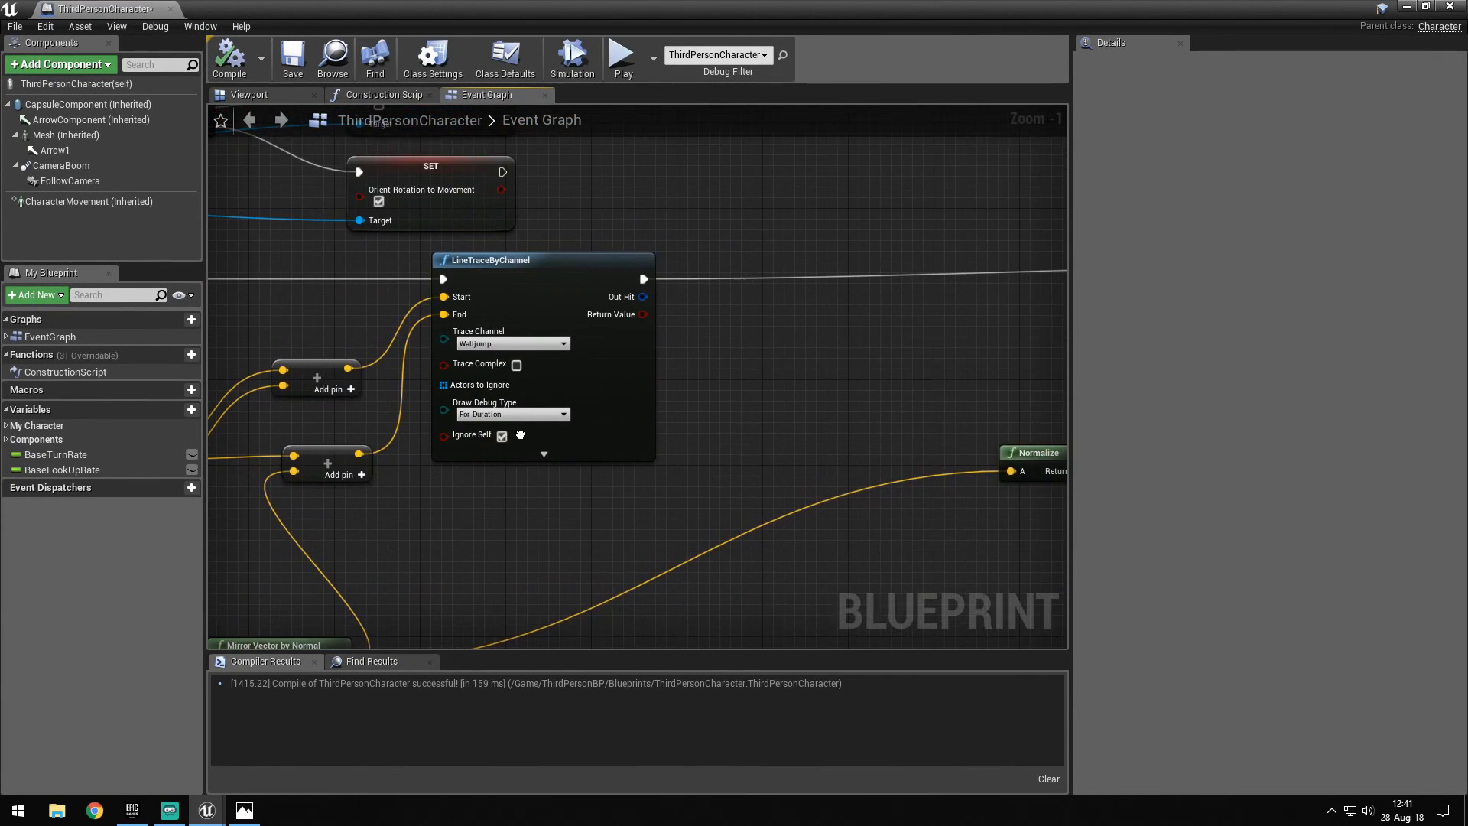
key(Delete)
drag(218, 315, 594, 347)
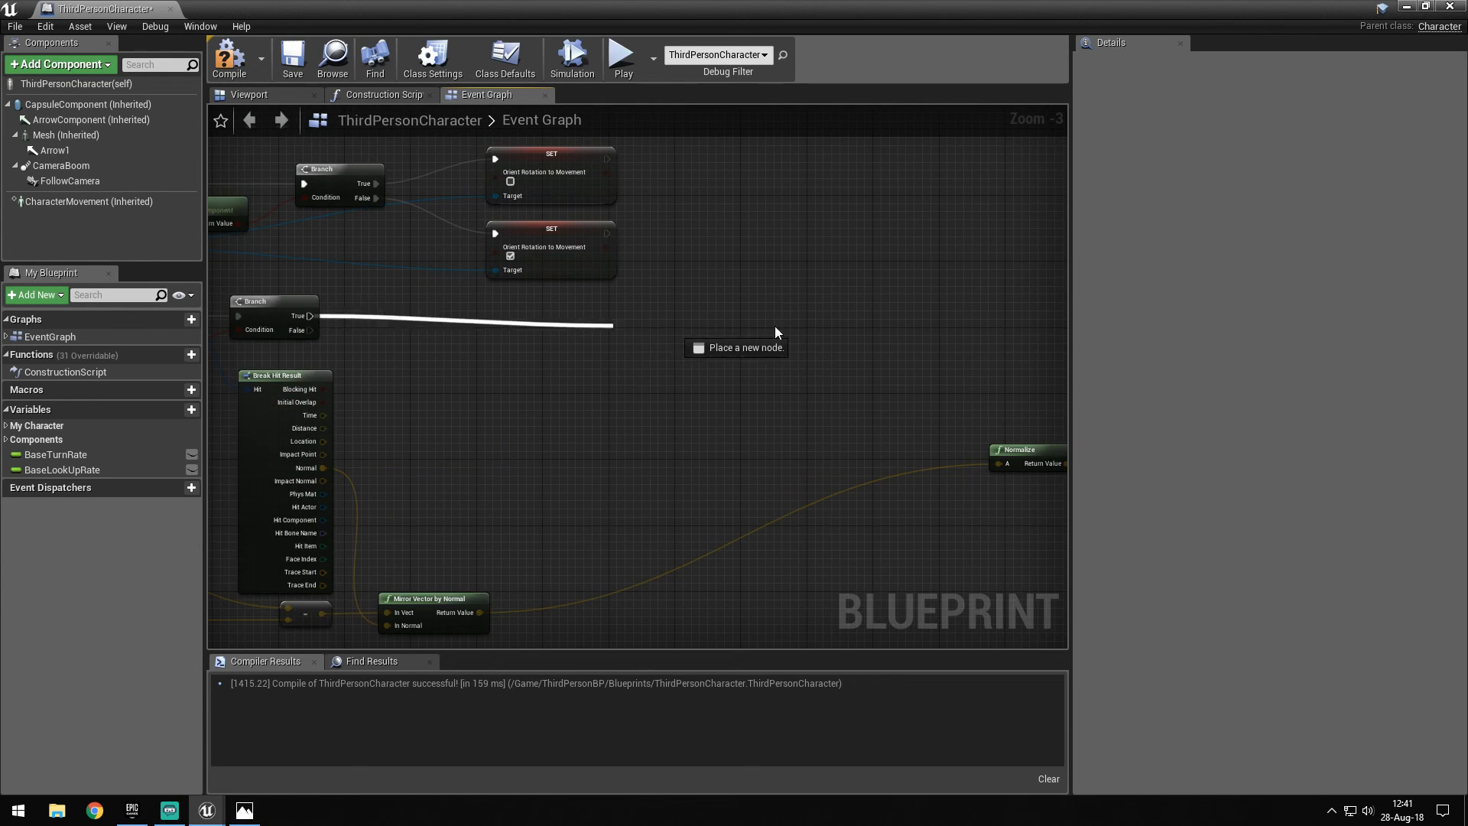
drag(434, 313, 434, 313)
scroll(655, 491, down, 5)
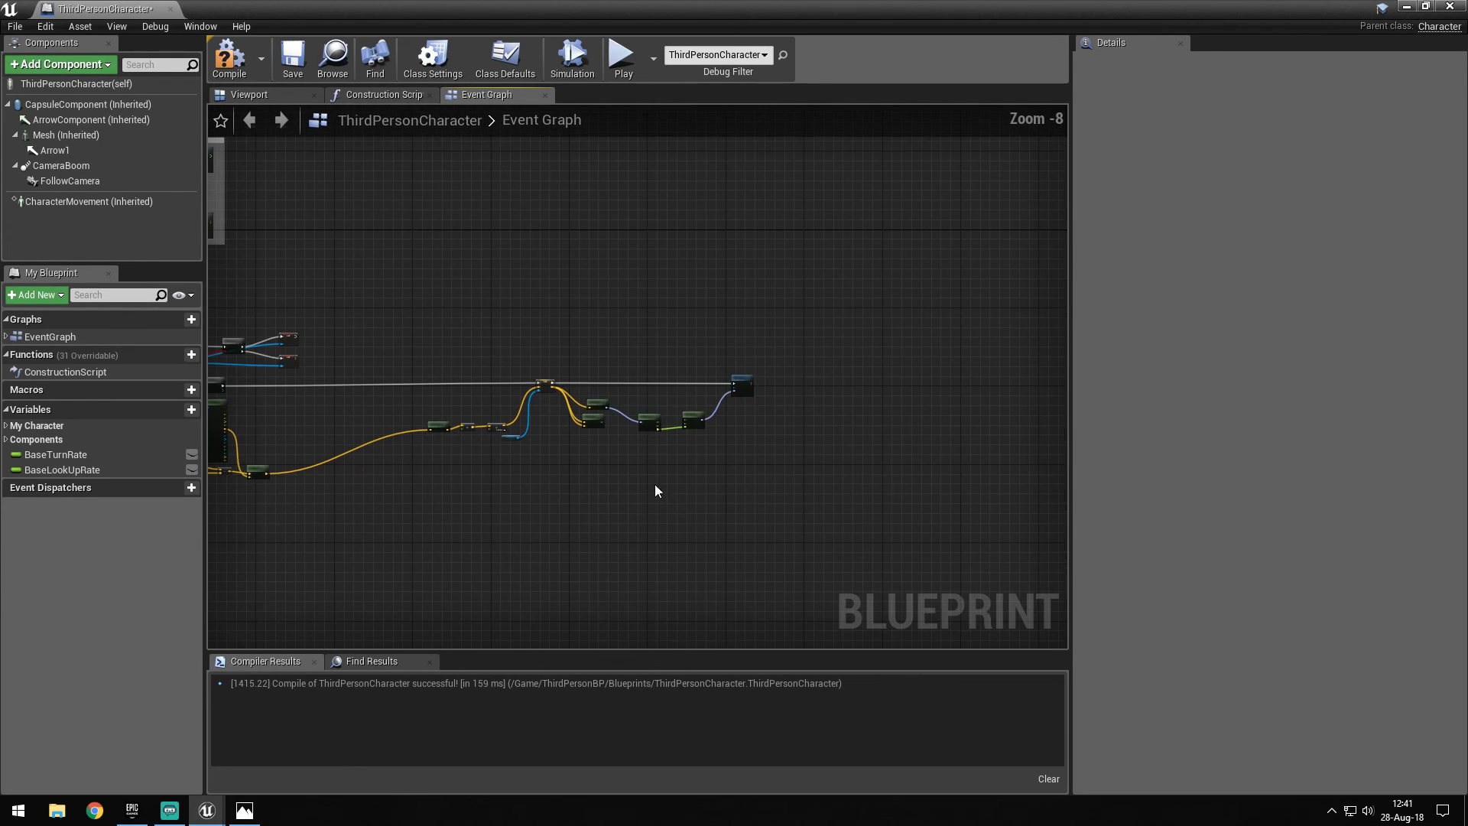
scroll(413, 341, up, 3)
scroll(756, 434, up, 2)
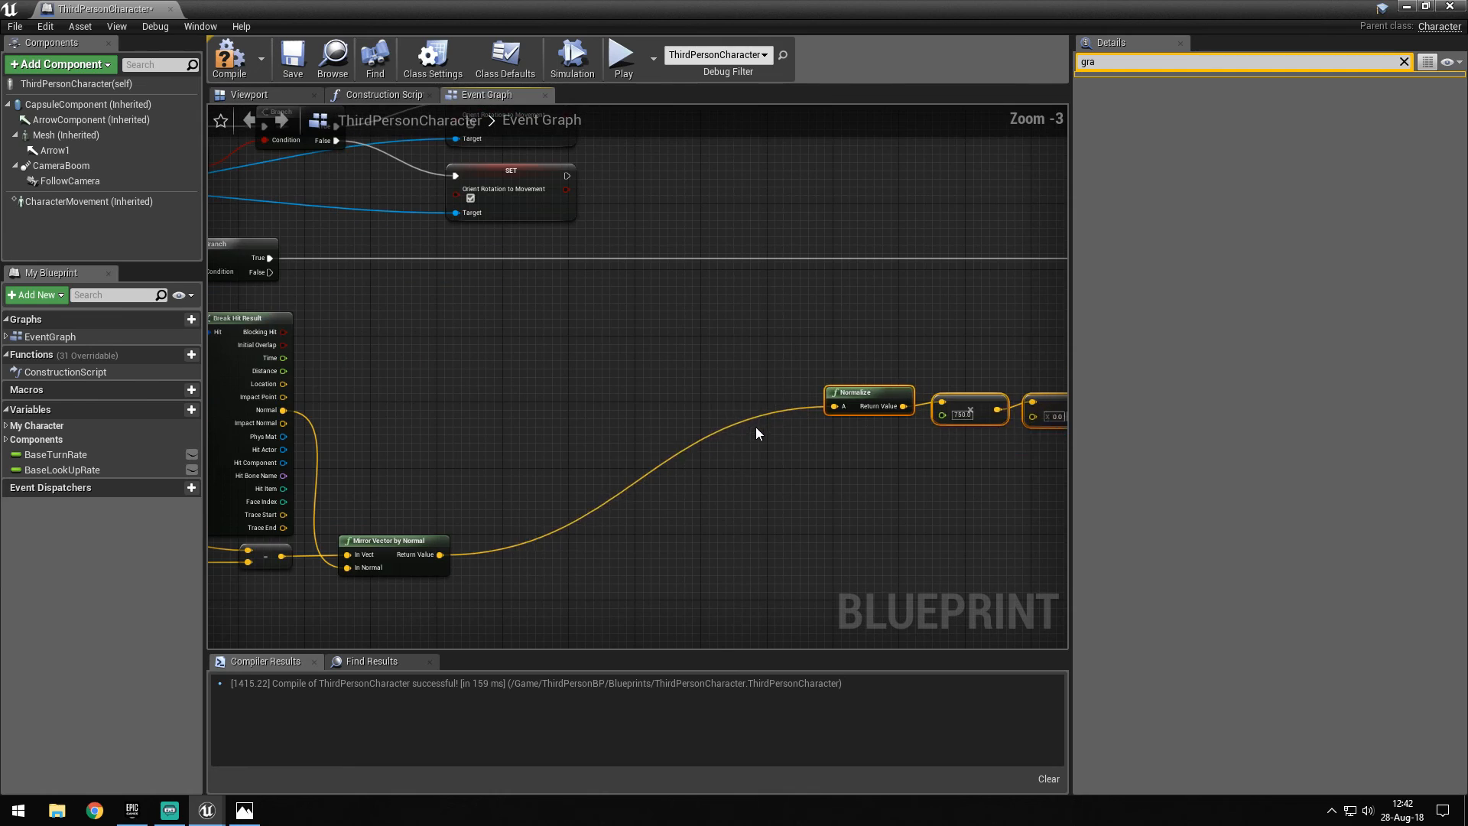
Review the LineTraceByChannel, Break Hit Result and Mirror Vector nodes and the CharacterMovement gravity scale
mouse_move(696, 431)
right_down()
mouse_move(568, 460)
mouse_move(996, 396)
right_up()
scroll(804, 368, up, 2)
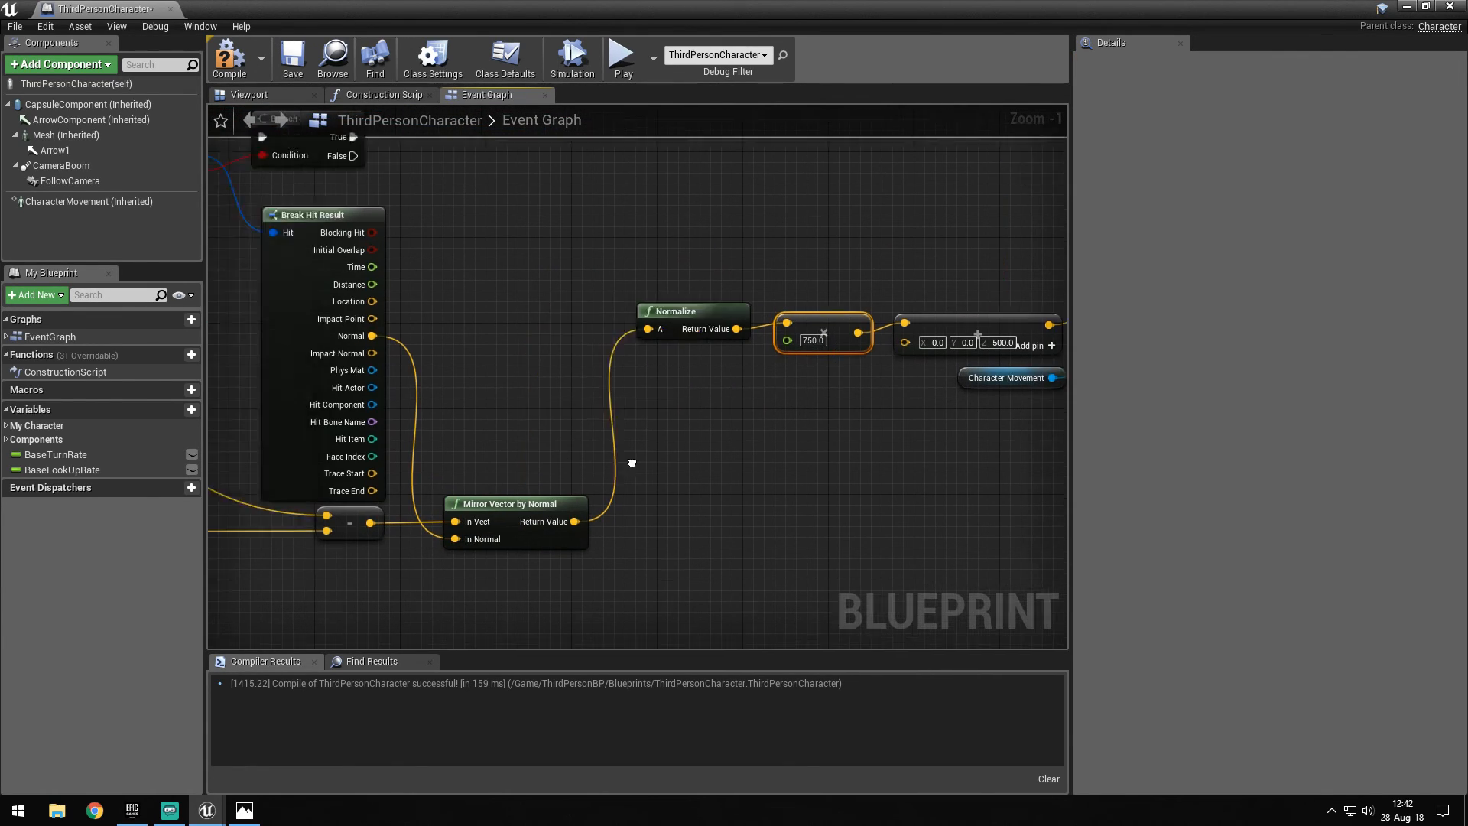
right_drag(700, 318, 804, 344)
mouse_move(516, 456)
right_down()
mouse_move(642, 494)
mouse_move(678, 463)
right_up()
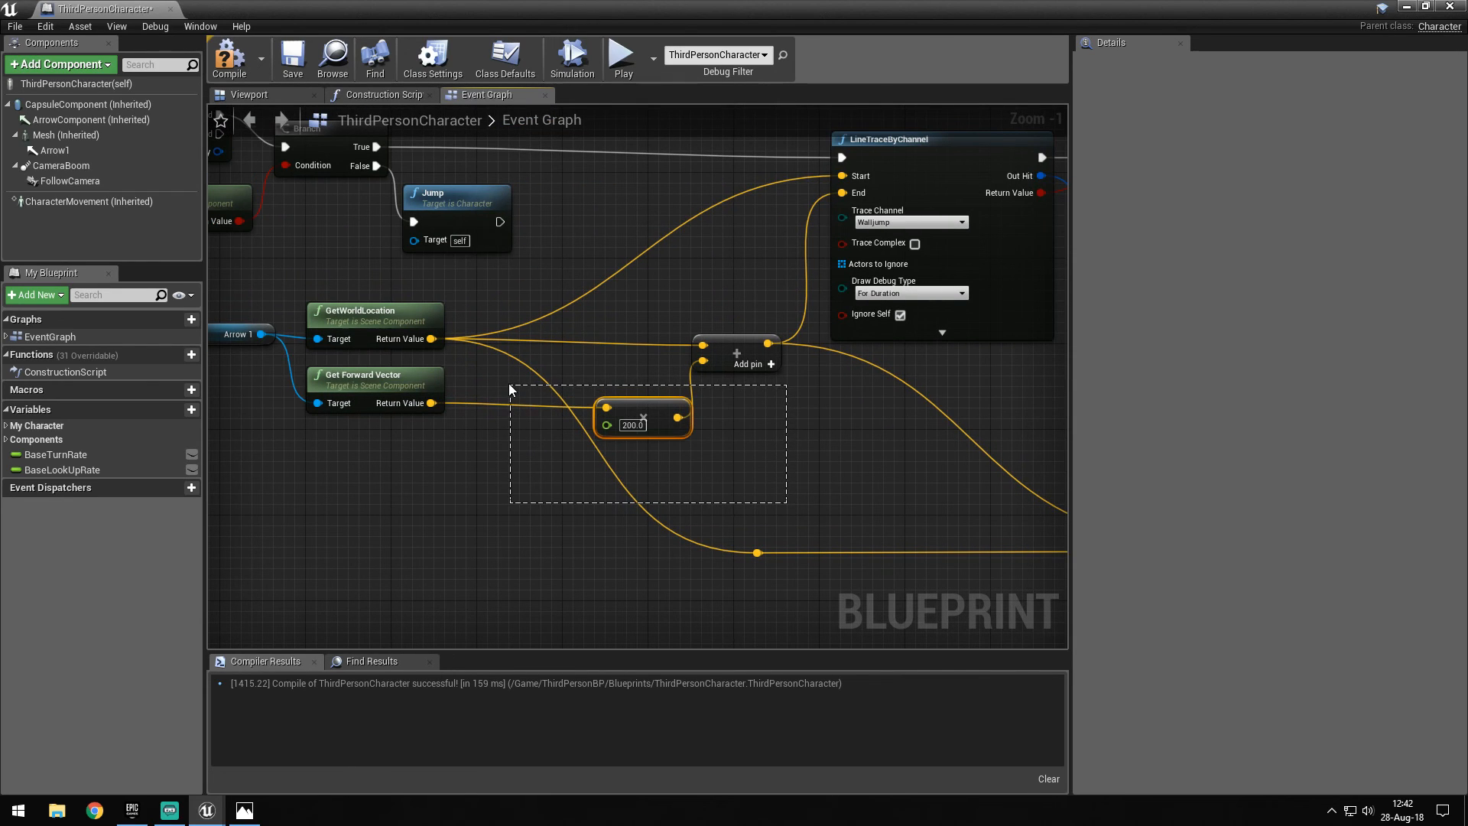
drag(508, 384, 788, 500)
mouse_move(803, 442)
right_down()
mouse_move(630, 436)
mouse_move(345, 379)
right_up()
right_drag(803, 401, 516, 345)
click(88, 200)
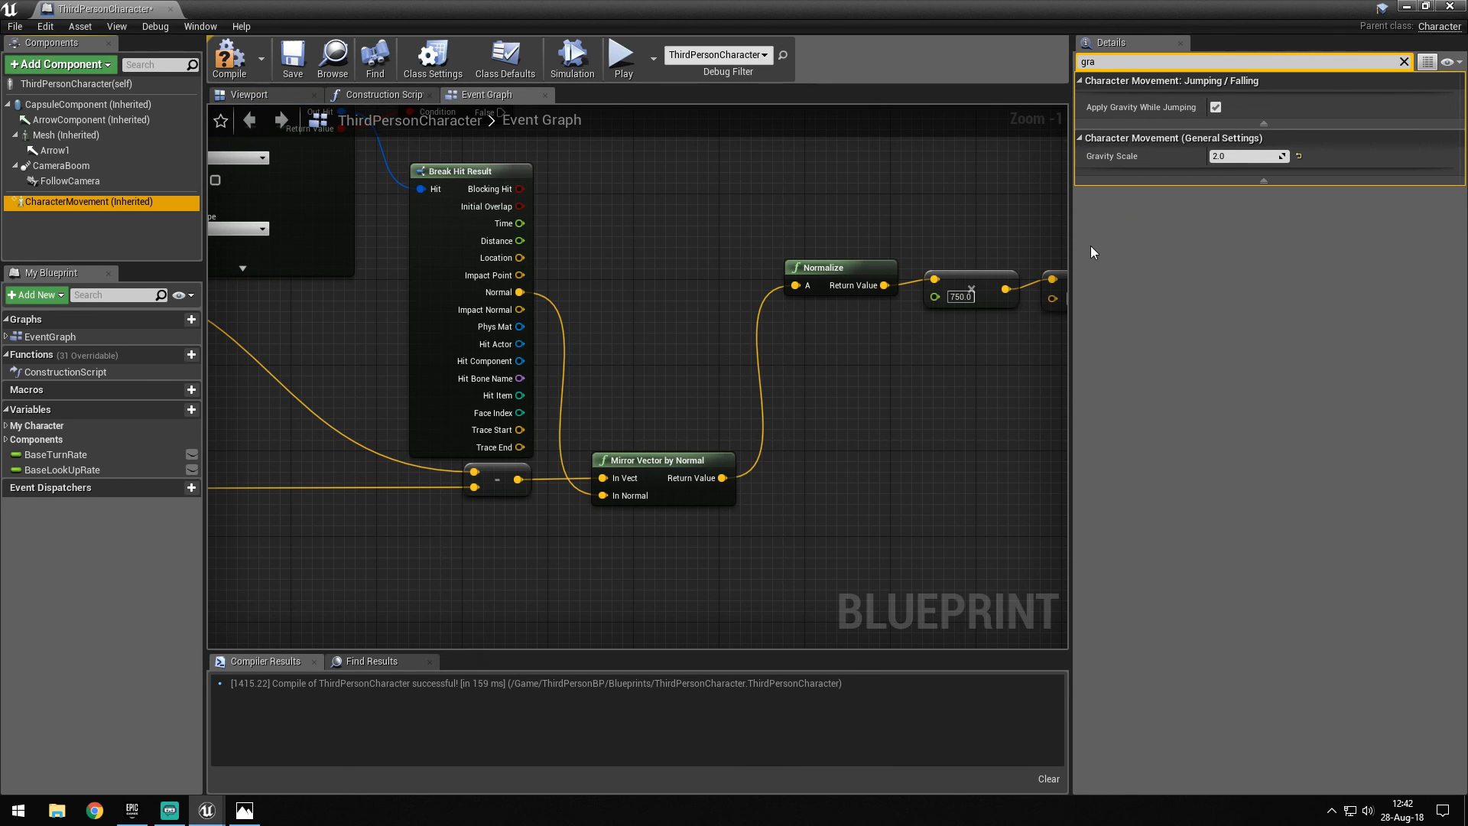
right_drag(465, 362, 803, 494)
right_drag(344, 345, 412, 404)
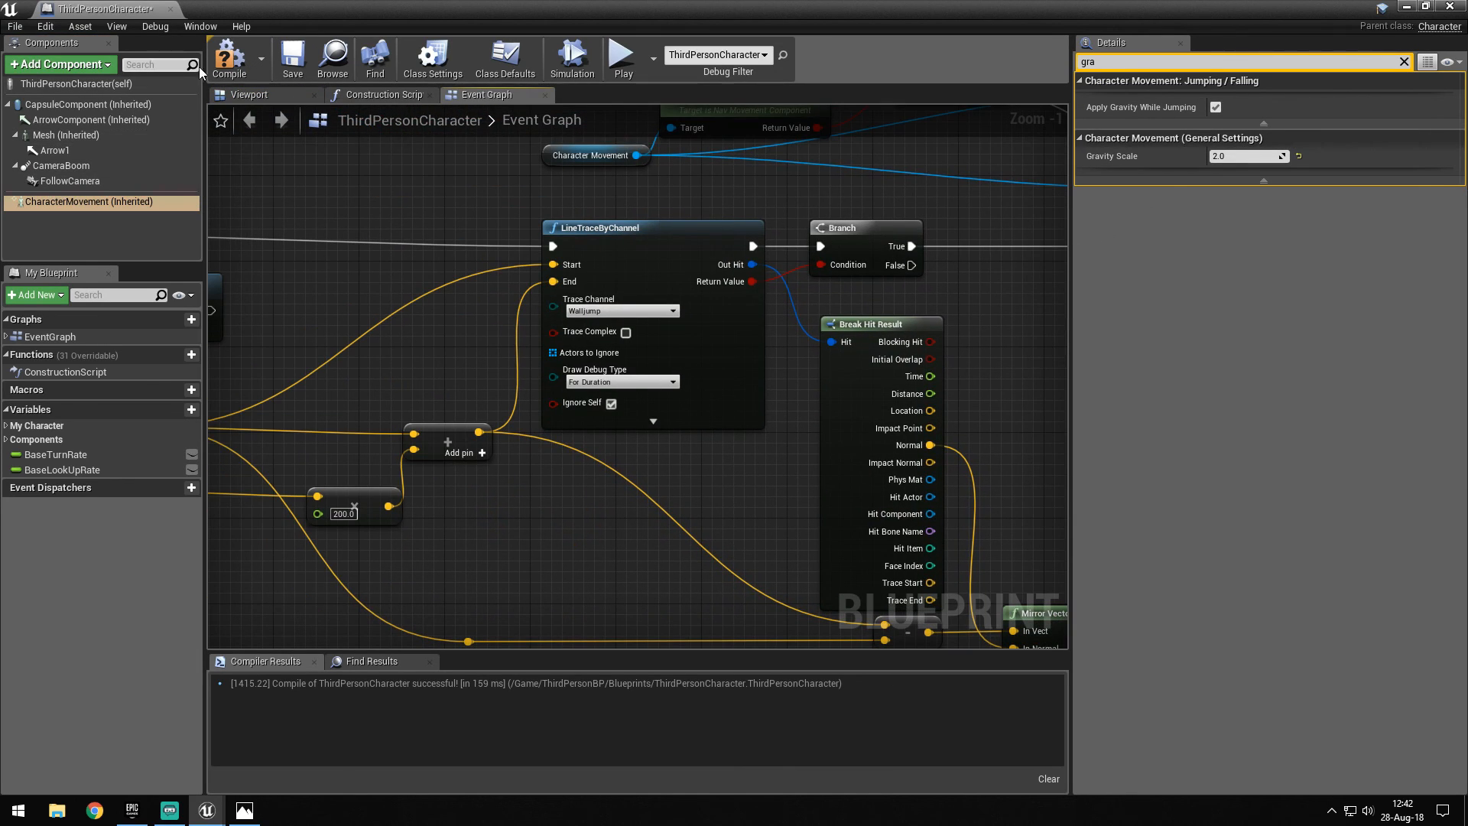
Compile the character Blueprint successfully
click(229, 61)
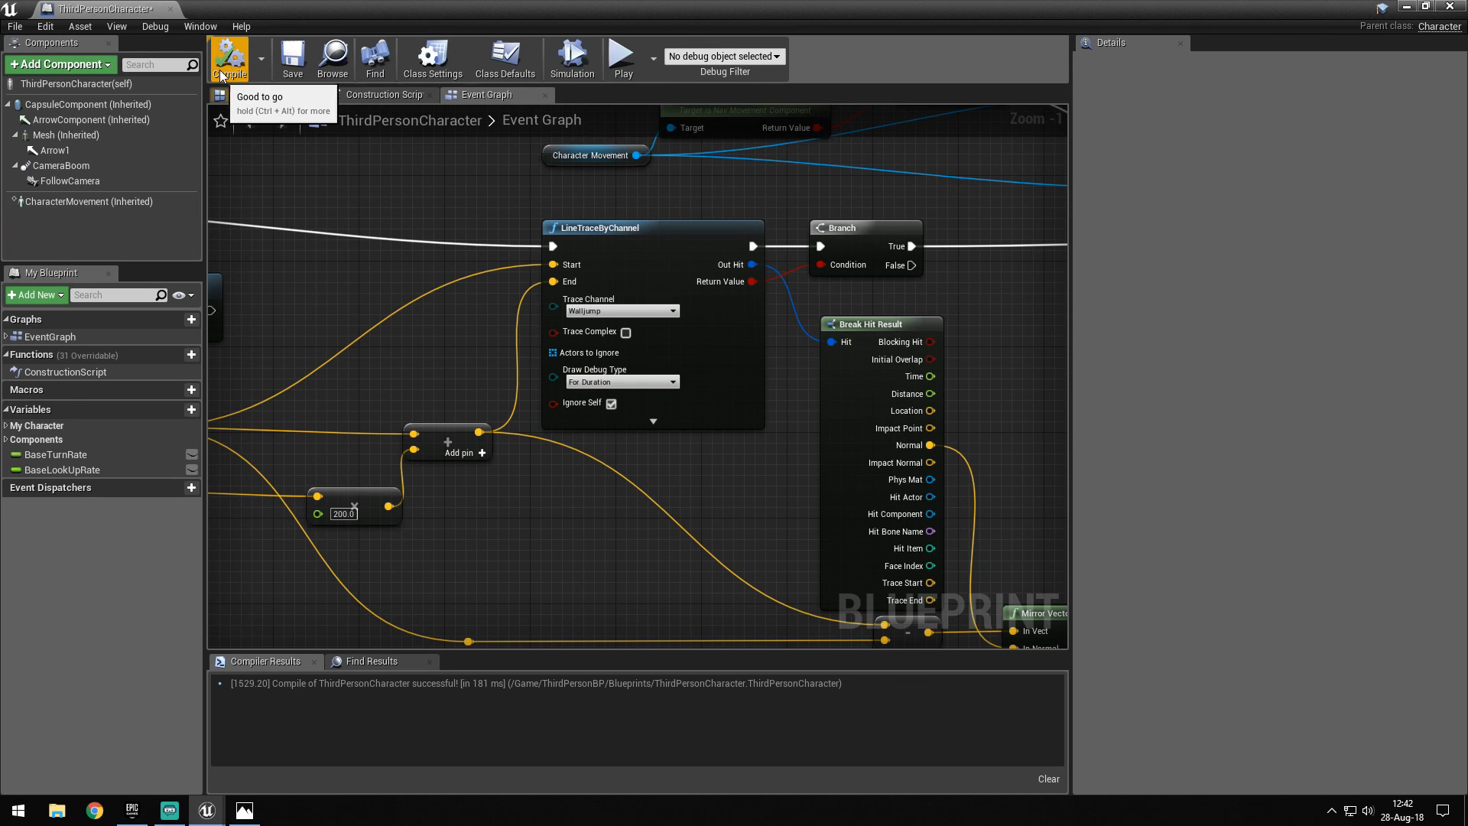
right_drag(799, 440, 715, 387)
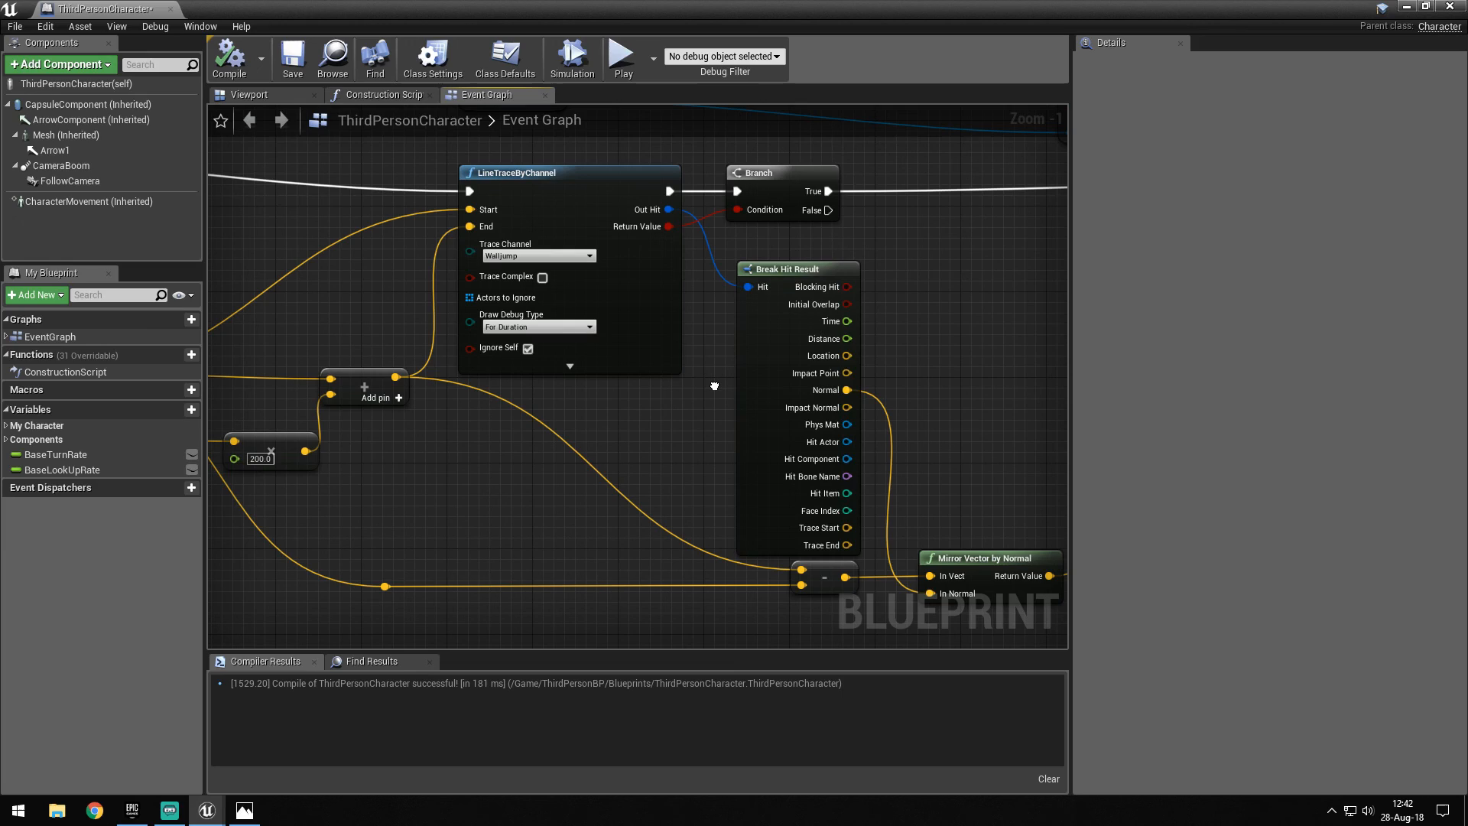
right_drag(714, 387, 704, 375)
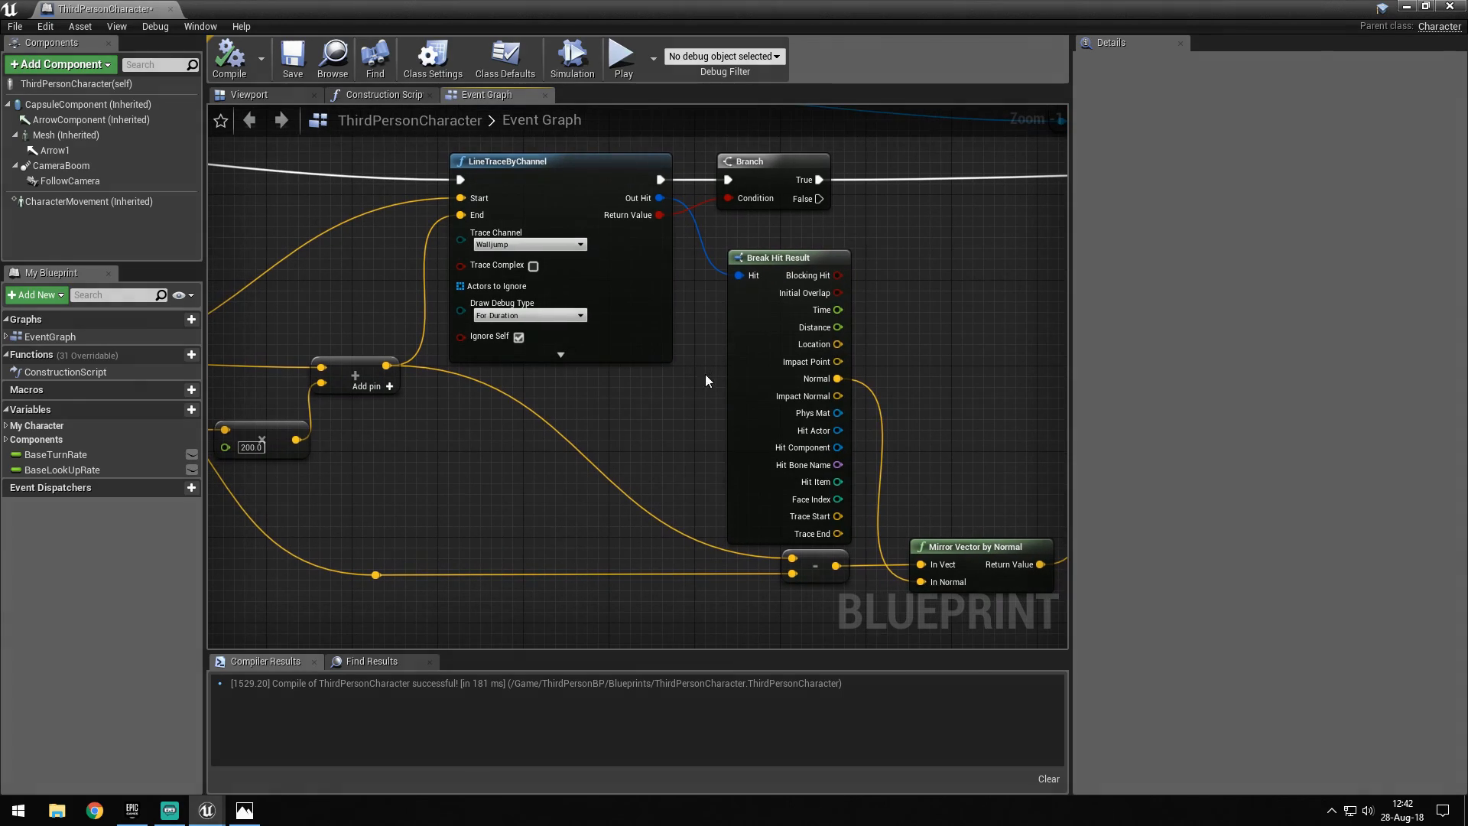